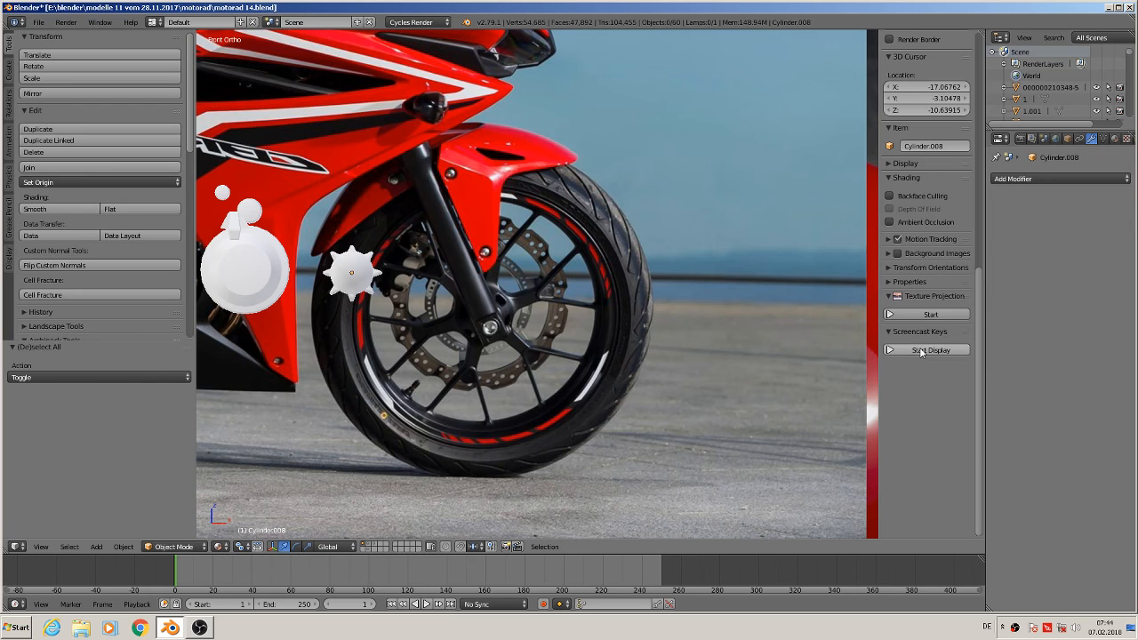
left_click(921, 350)
key("n")
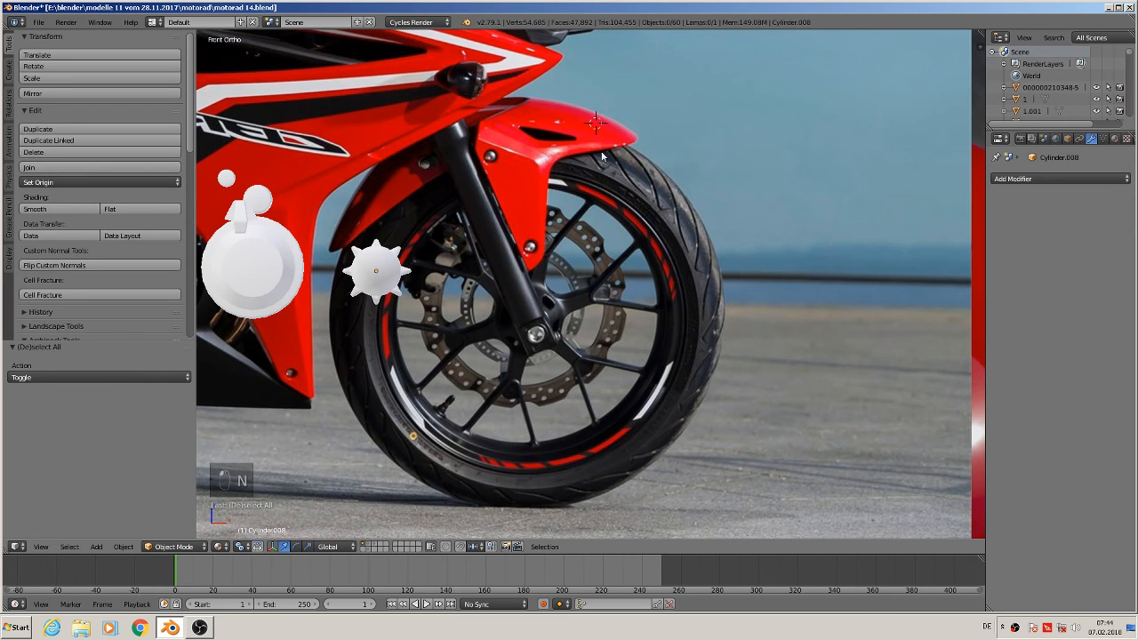
Add a mesh circle at the 3D cursor under the front fender with 24 vertices
left_click(95, 547)
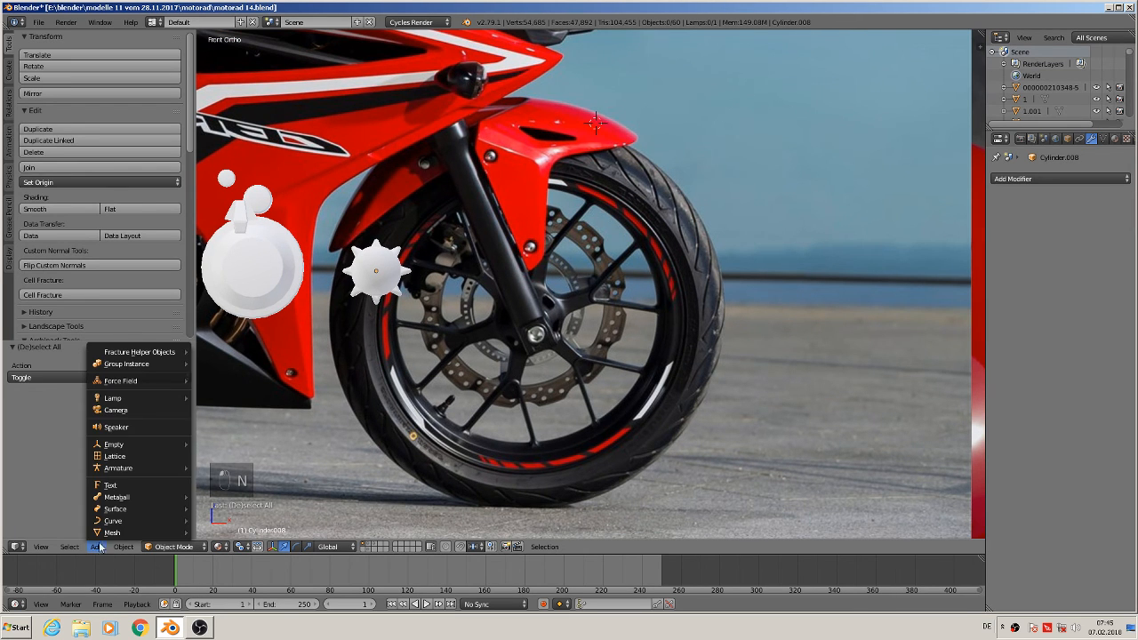
mouse_move(109, 534)
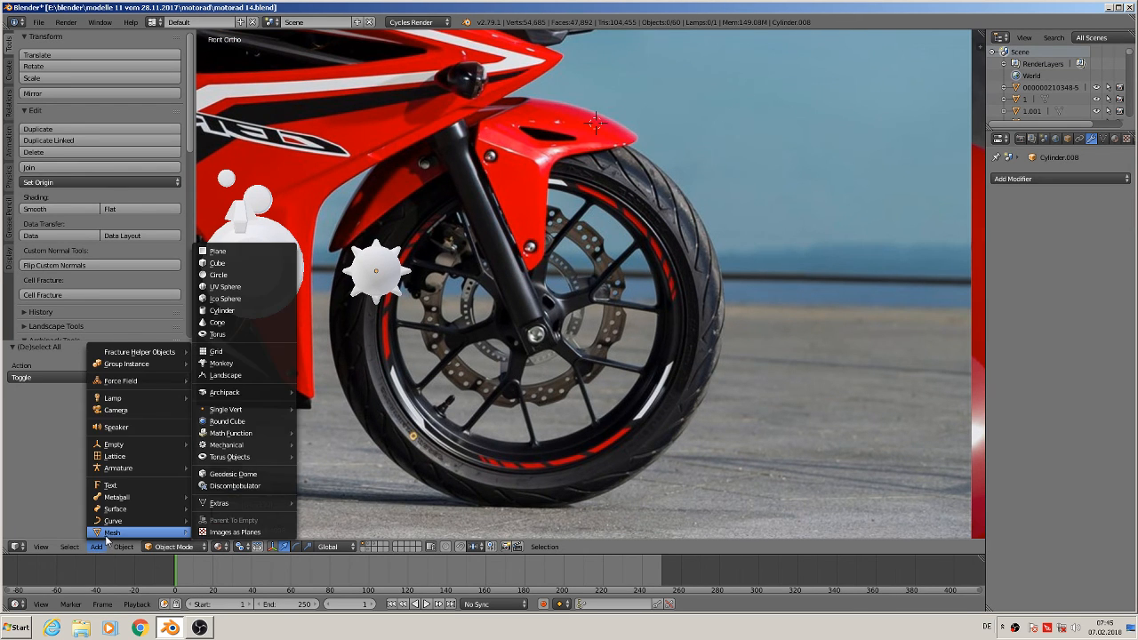
left_click(233, 279)
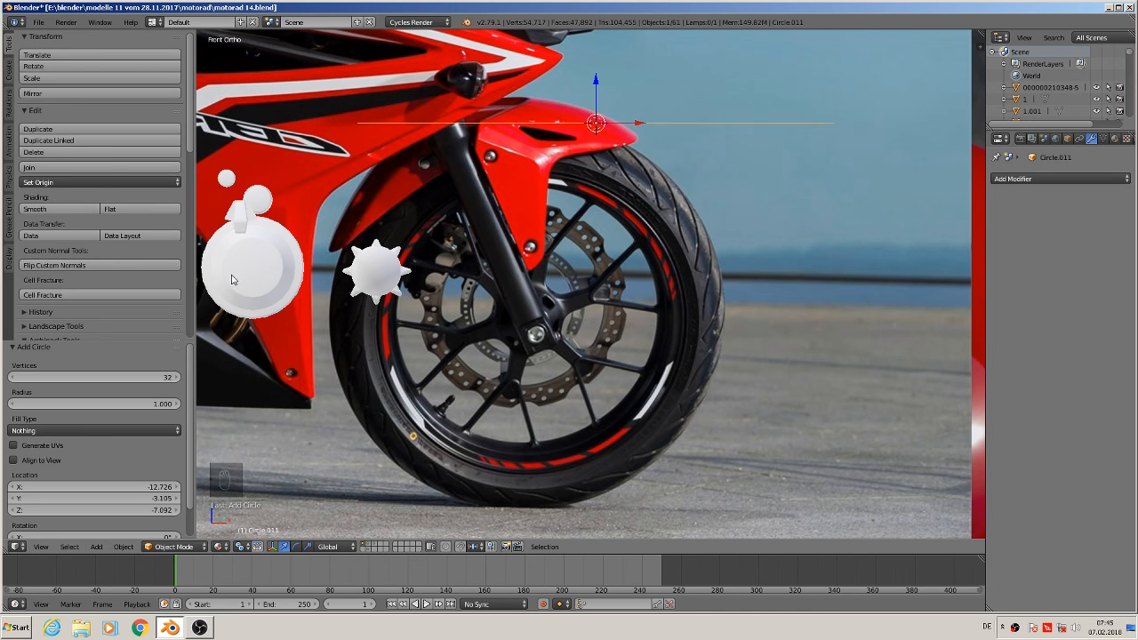
left_click(107, 378)
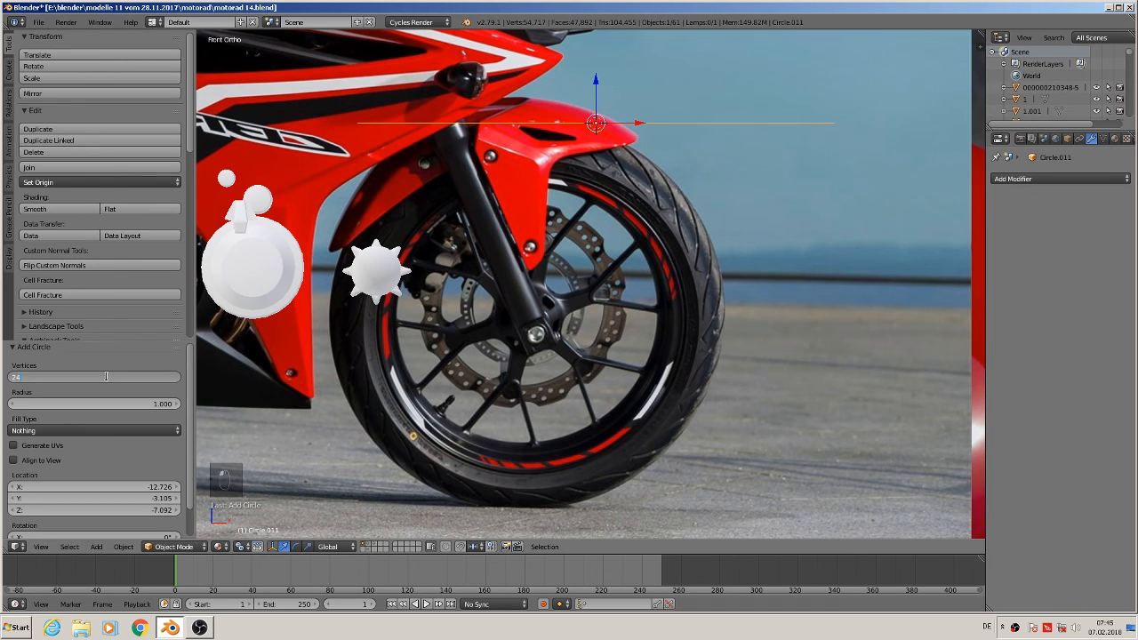
type("24")
key("Return")
Scale the circle down to about 0.07 and switch it into Edit Mode
key("s")
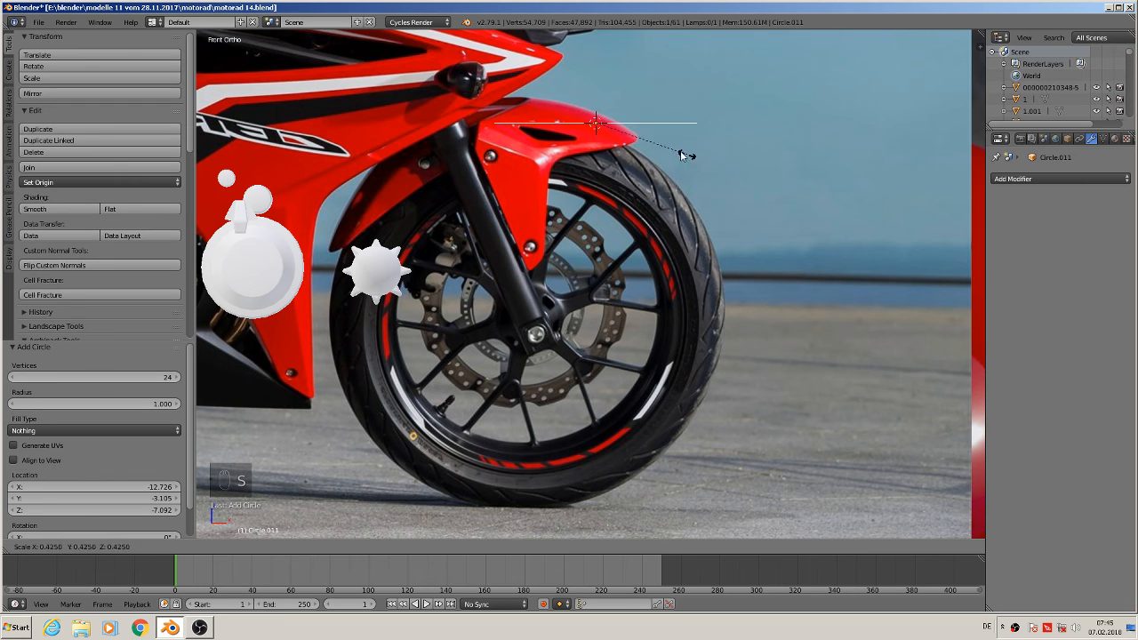
left_click(613, 131)
key("Tab")
Extrude the circle's edge loop 0.04 units straight down along Z
scroll(633, 157, "up", 4)
middle_click_drag(631, 158, 539, 188)
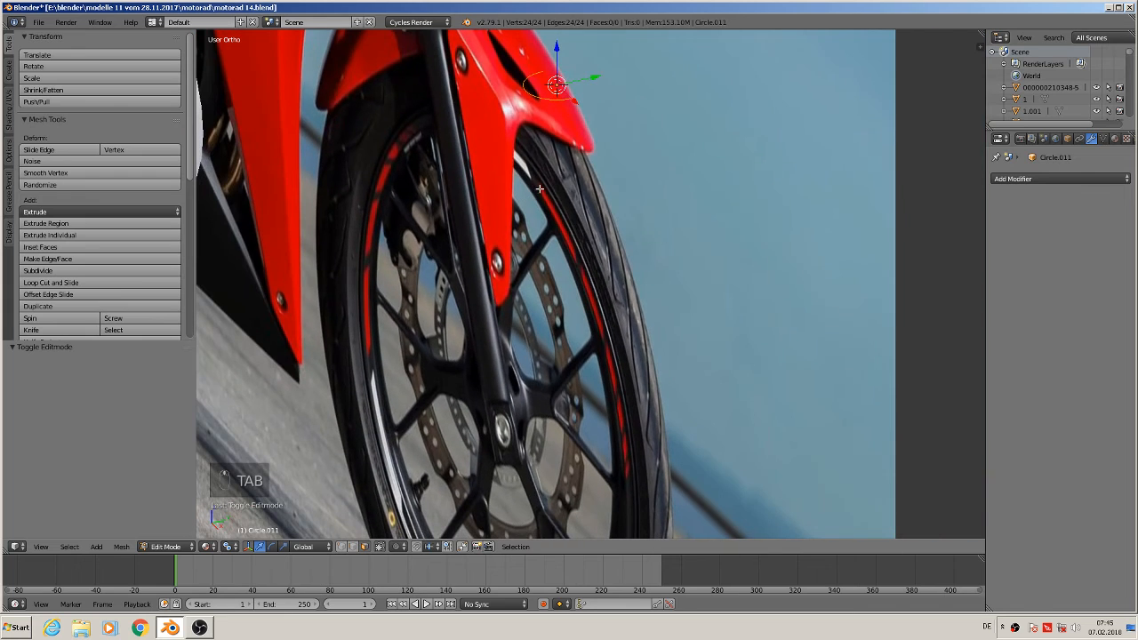
key("Tab")
left_click_drag(593, 74, 533, 95)
key("Tab")
middle_click_drag(556, 134, 603, 154)
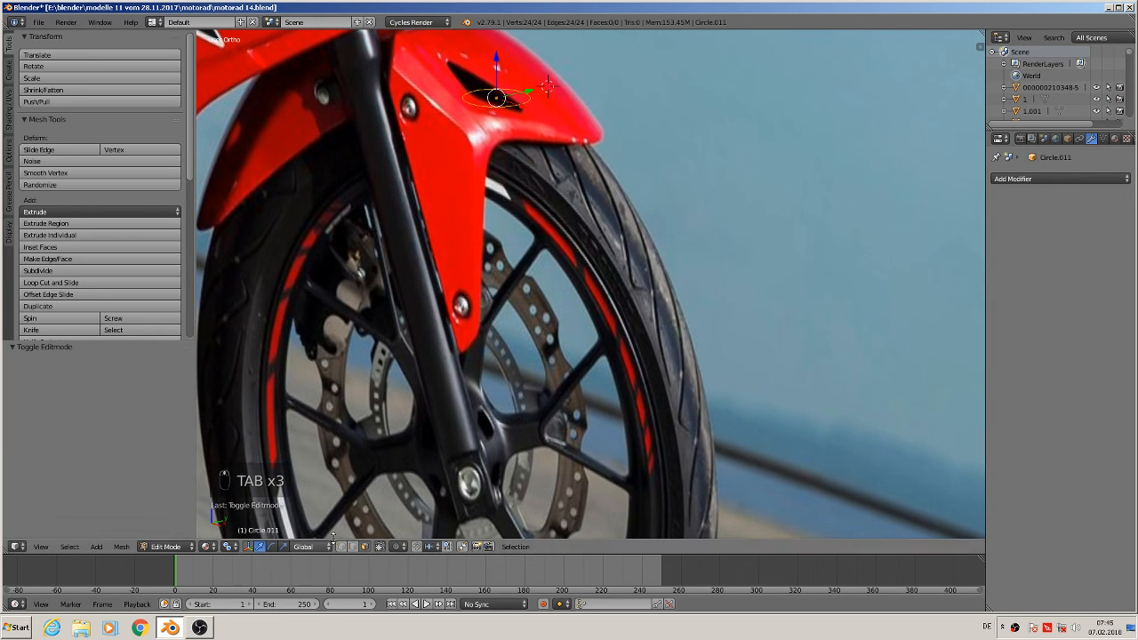
left_click(341, 548)
middle_click_drag(373, 397, 459, 350)
scroll(450, 276, "down", 2)
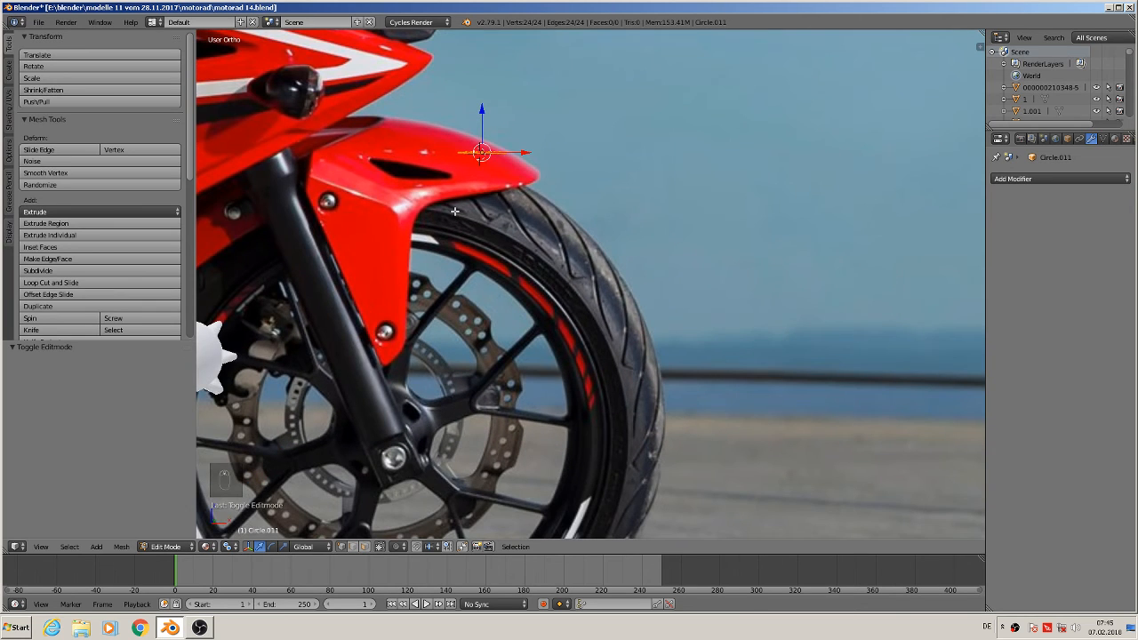
key("e")
left_click_drag(483, 109, 481, 146)
key("e")
left_click(484, 134)
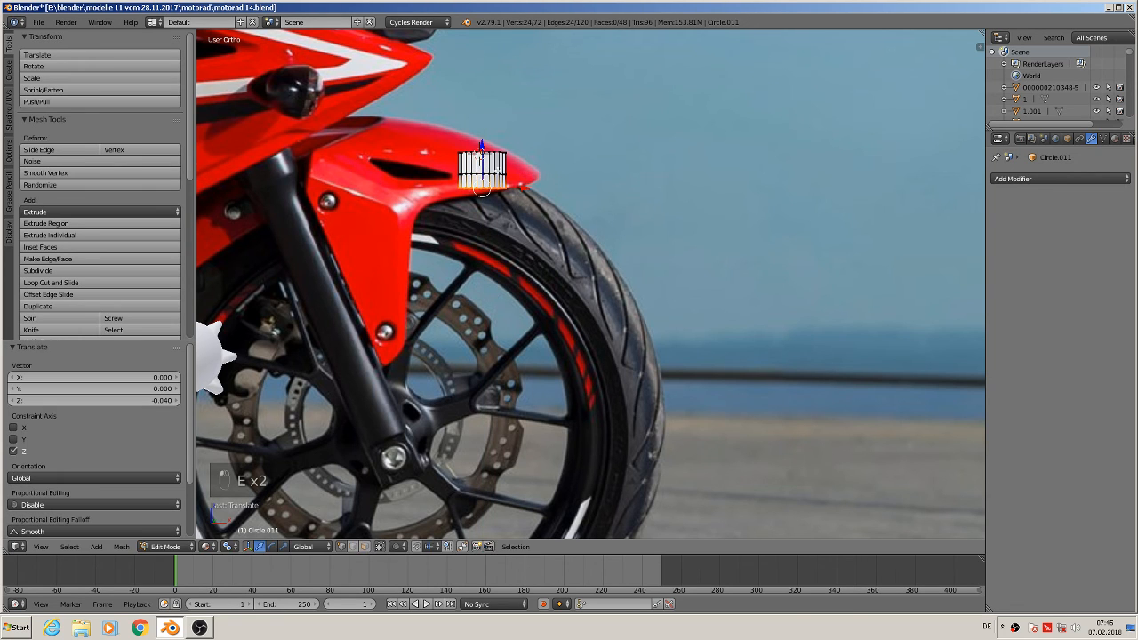
Scale the extruded ring to 0.874 and extrude it 0.72 units downward to form the fork tube
key("s")
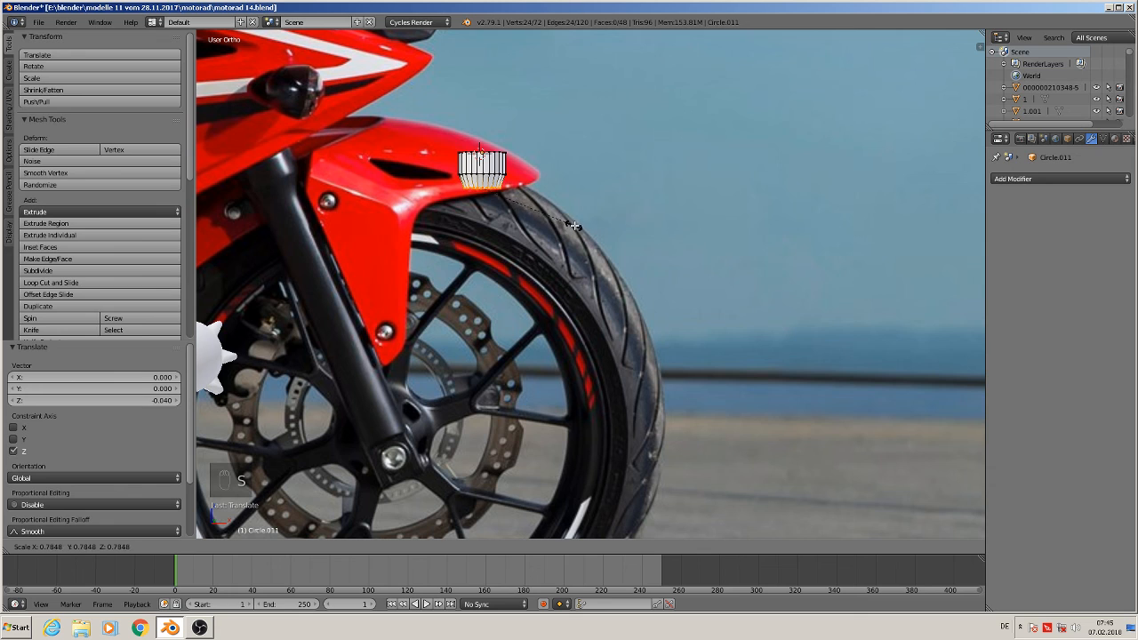
left_click(586, 227)
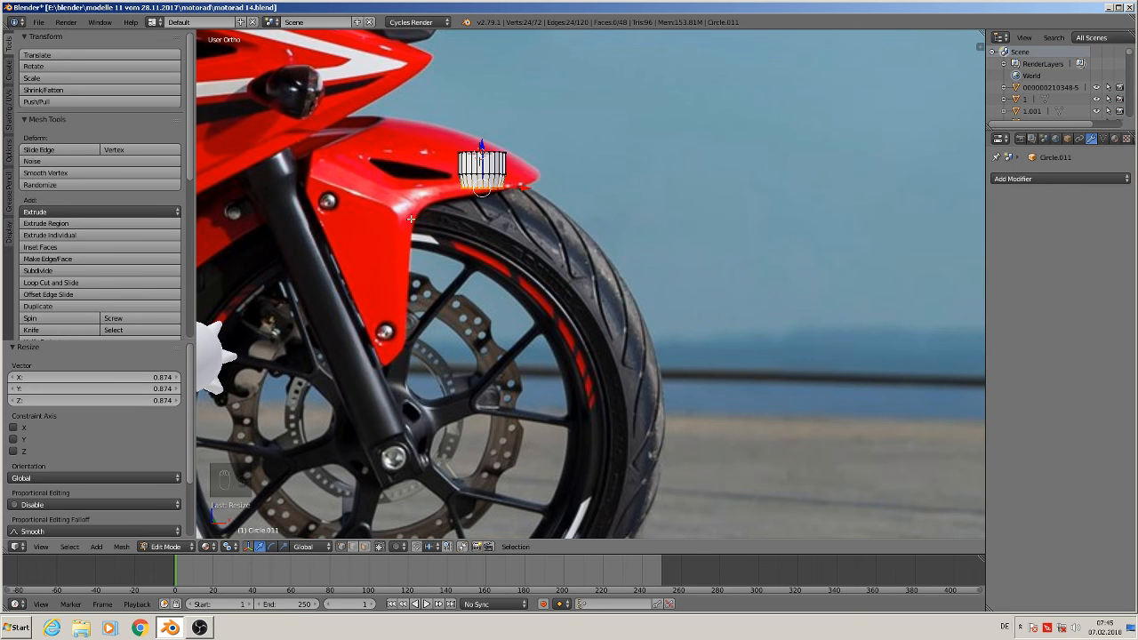
key("e")
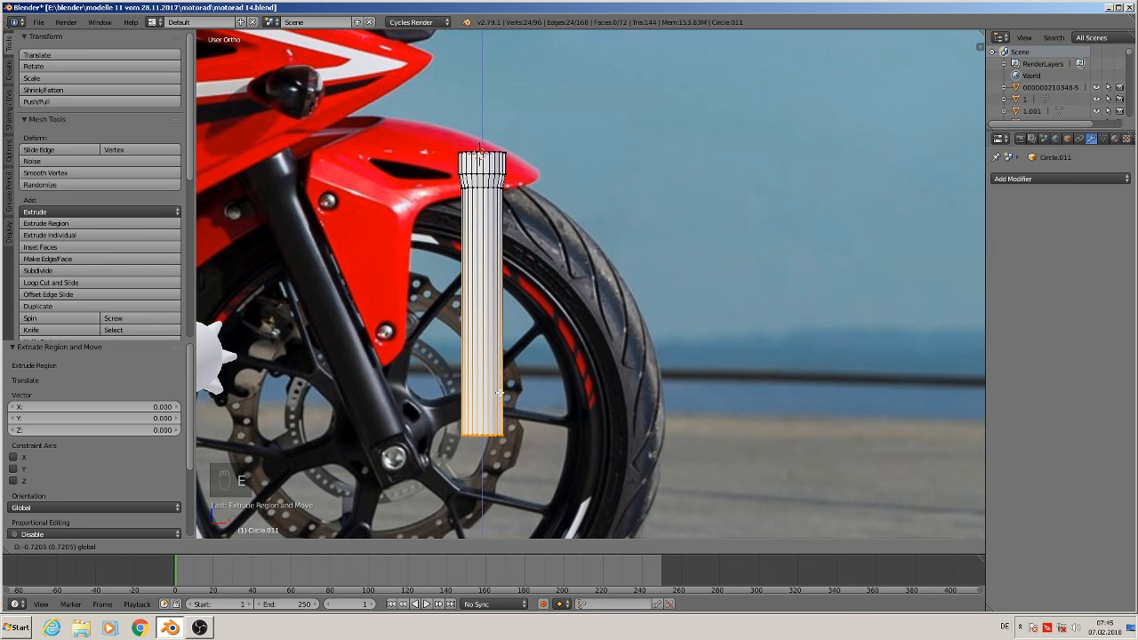
left_click(499, 392)
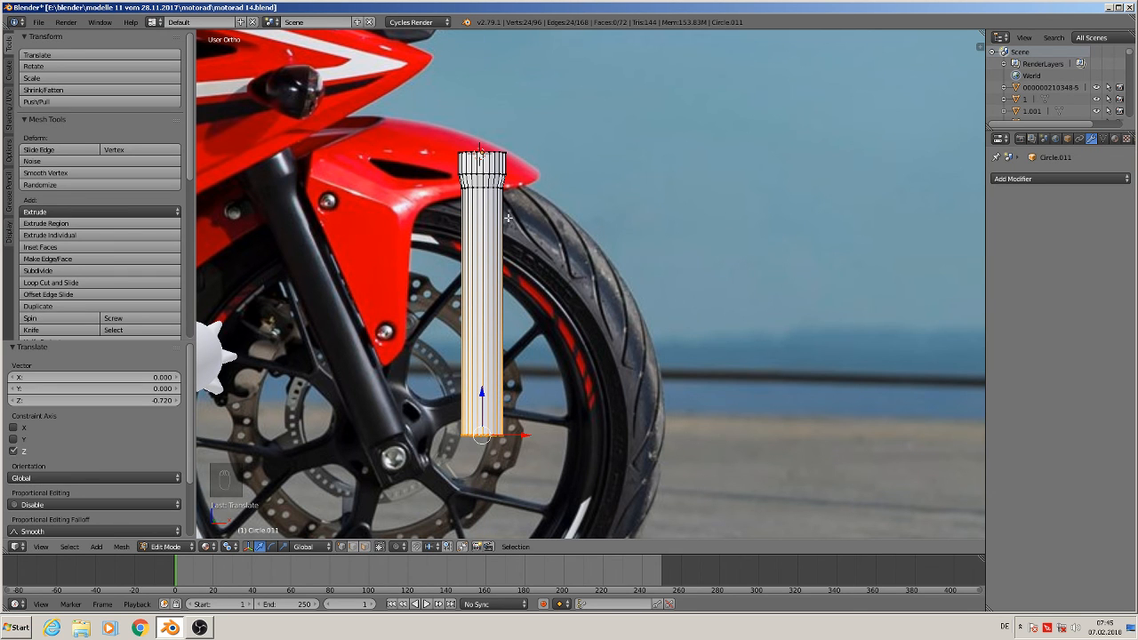
Insert a loop cut across the tapered collar near the tube's top and scale it to 0.925
scroll(507, 216, "up", 7)
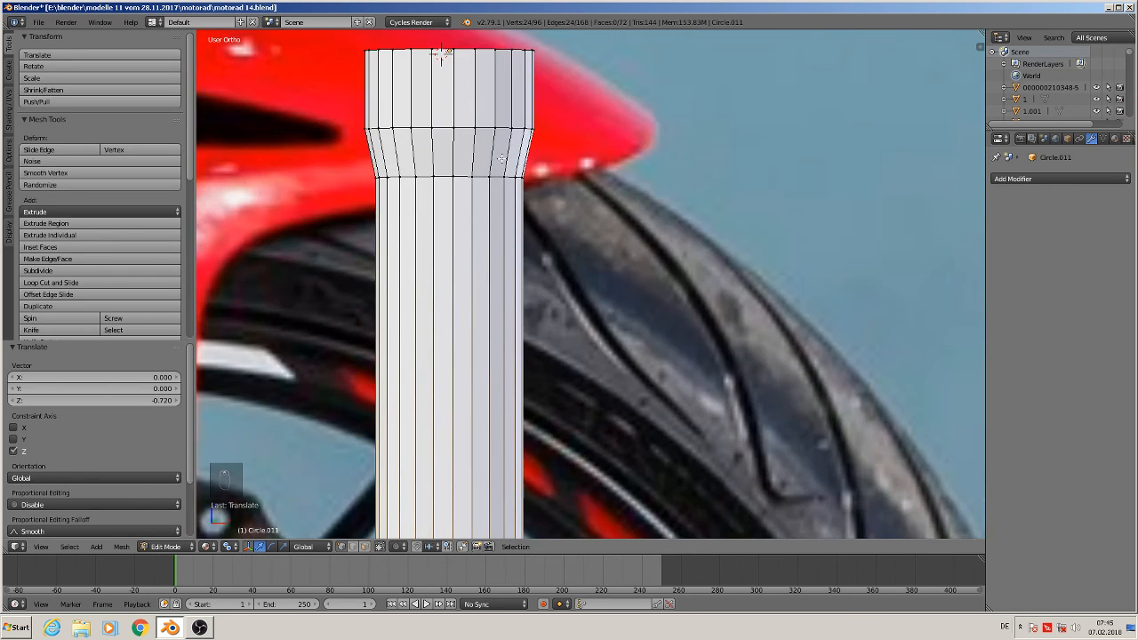
key("ctrl+r")
left_click(503, 156)
right_click(502, 156)
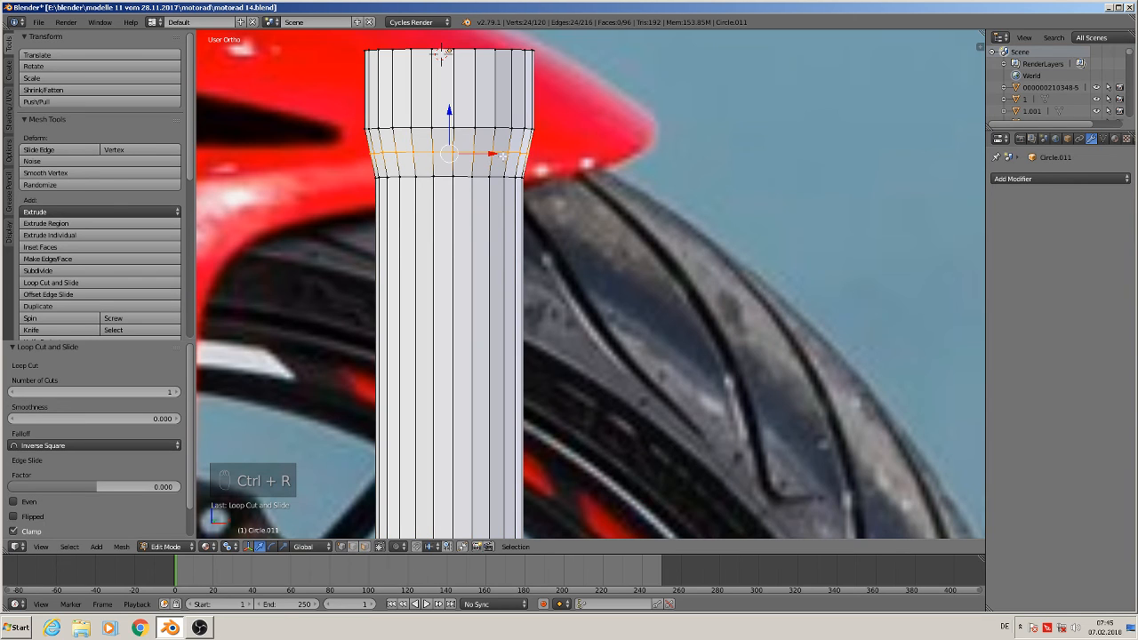
key("s")
left_click(571, 182)
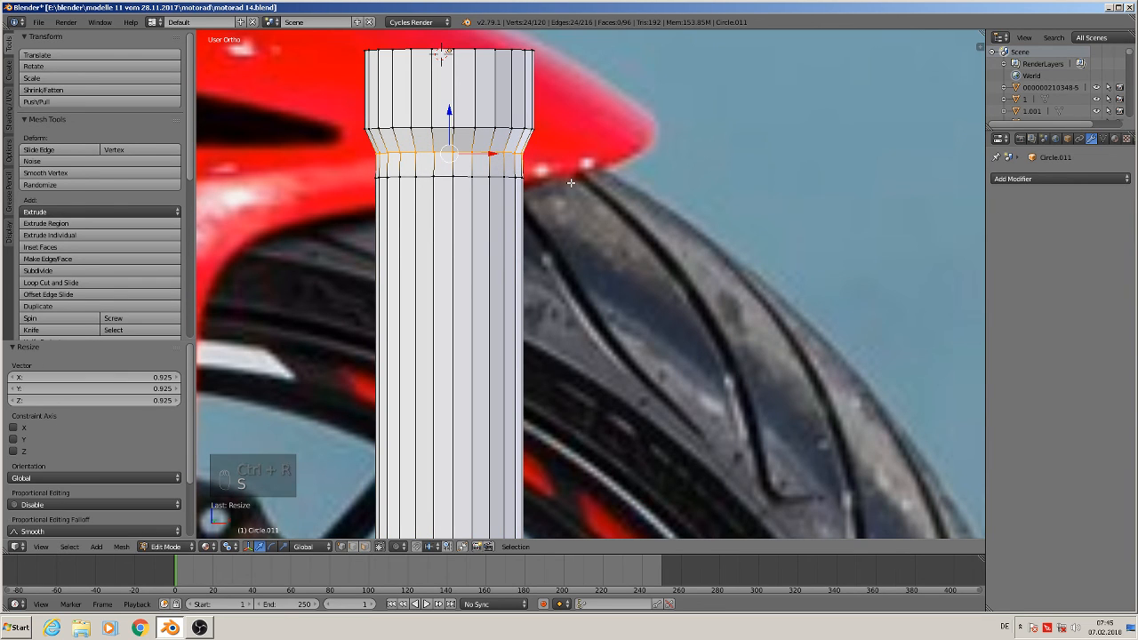
Bevel the new edge loop on the collar and return to Object Mode
key("ctrl+b")
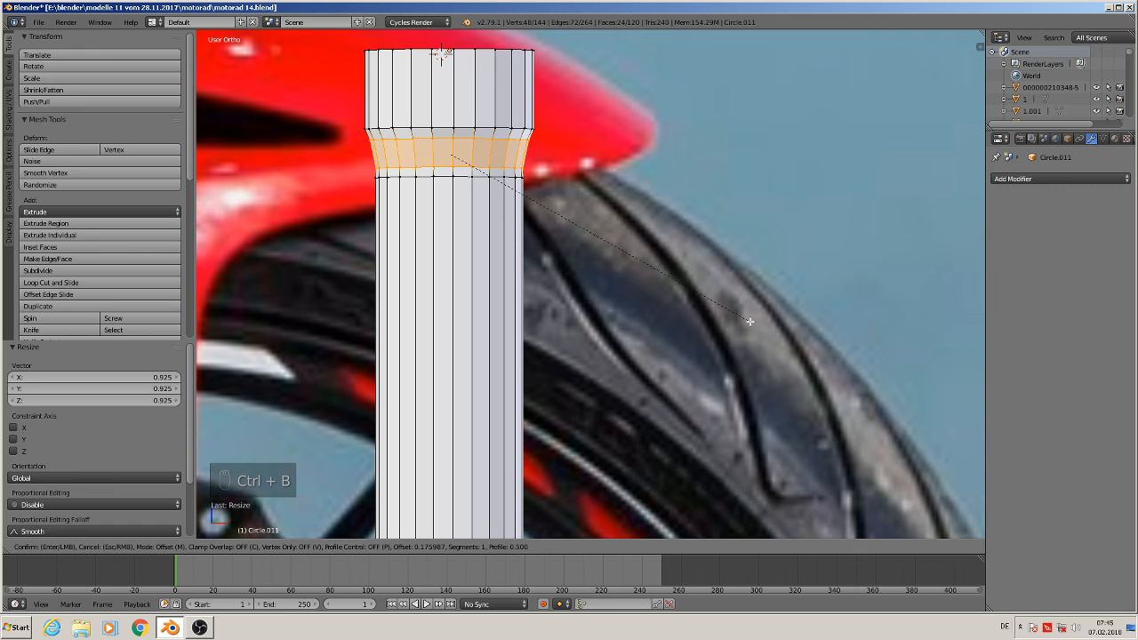
scroll(750, 320, "up", 1)
left_click(750, 321)
scroll(704, 311, "down", 5)
key("Tab")
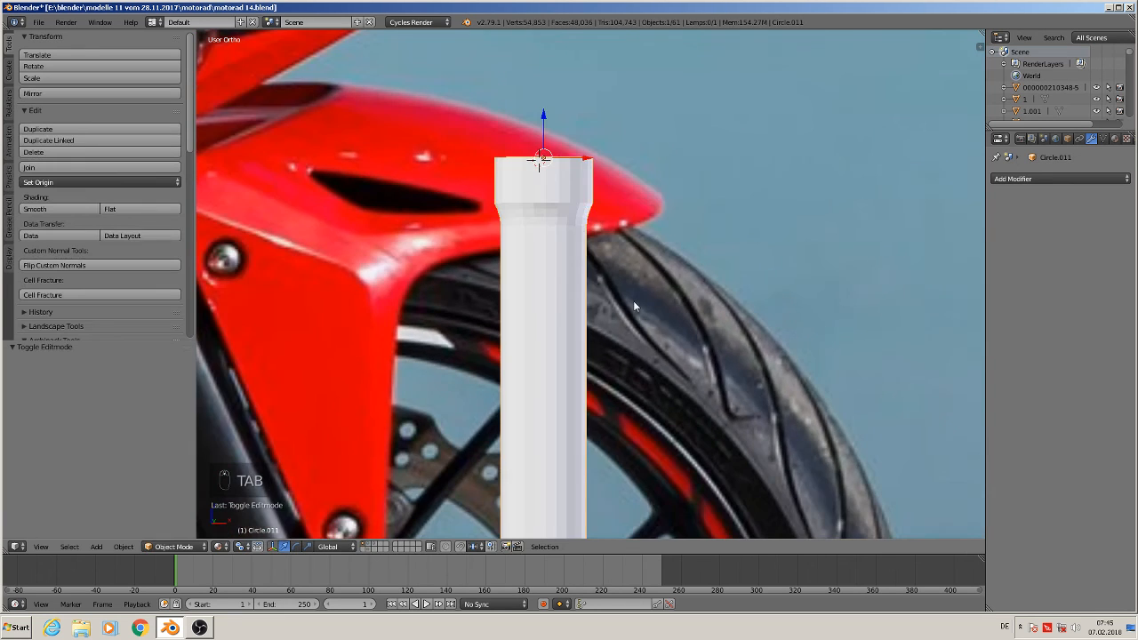
Apply smooth shading to the fork tube
left_click(49, 209)
scroll(525, 347, "down", 3)
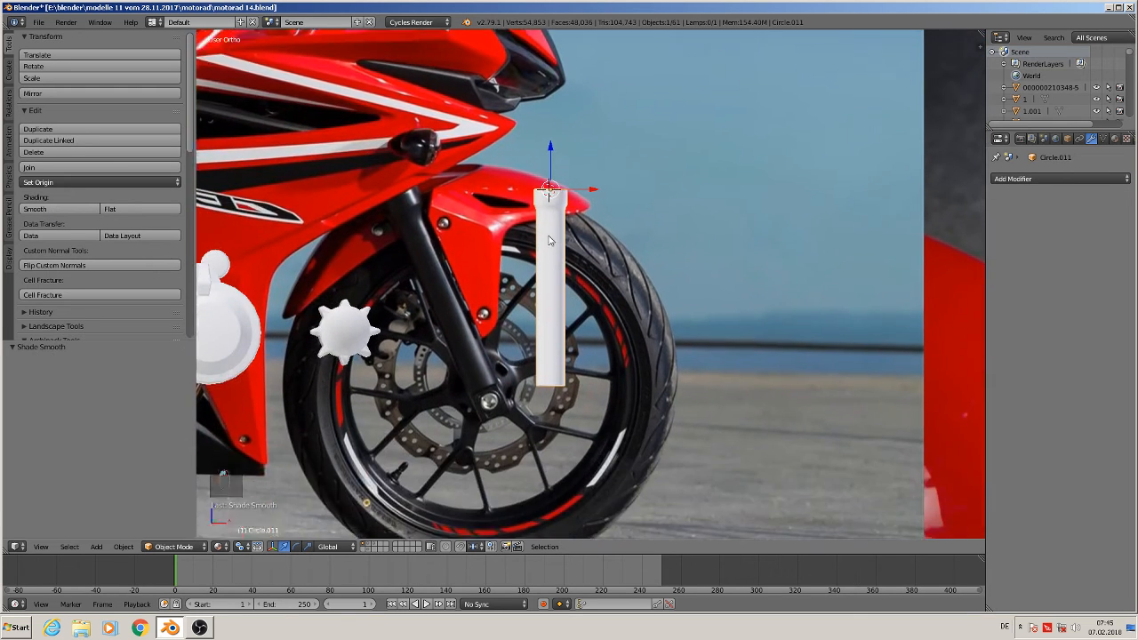
scroll(550, 240, "up", 6)
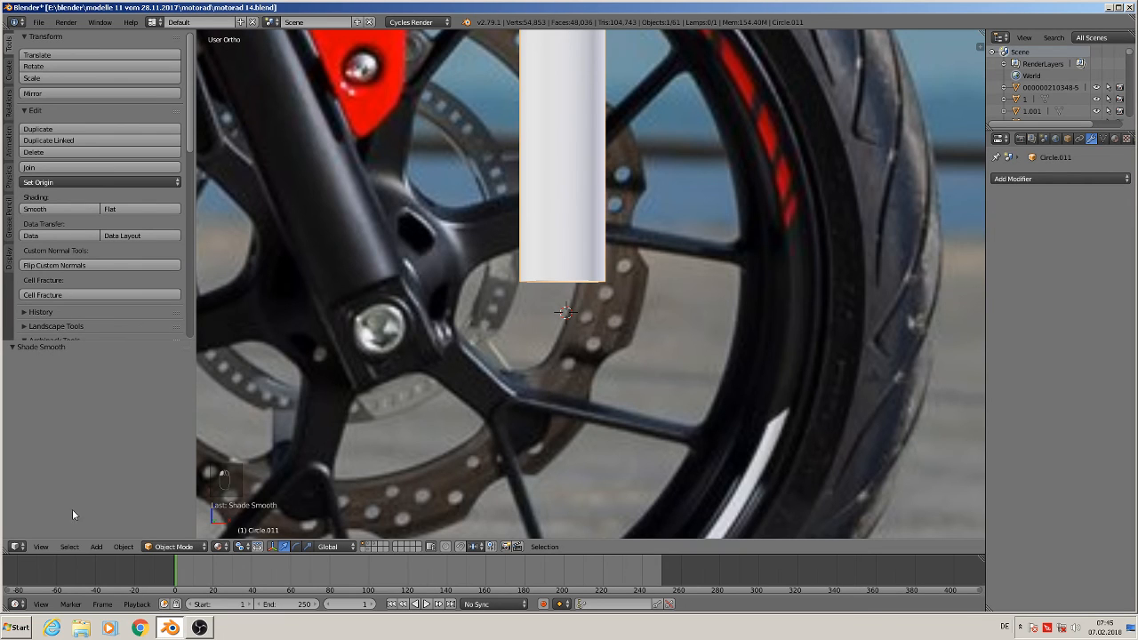
Add a cube at the tube's lower end and scale it down to roughly the tube's width
left_click(104, 546)
mouse_move(111, 532)
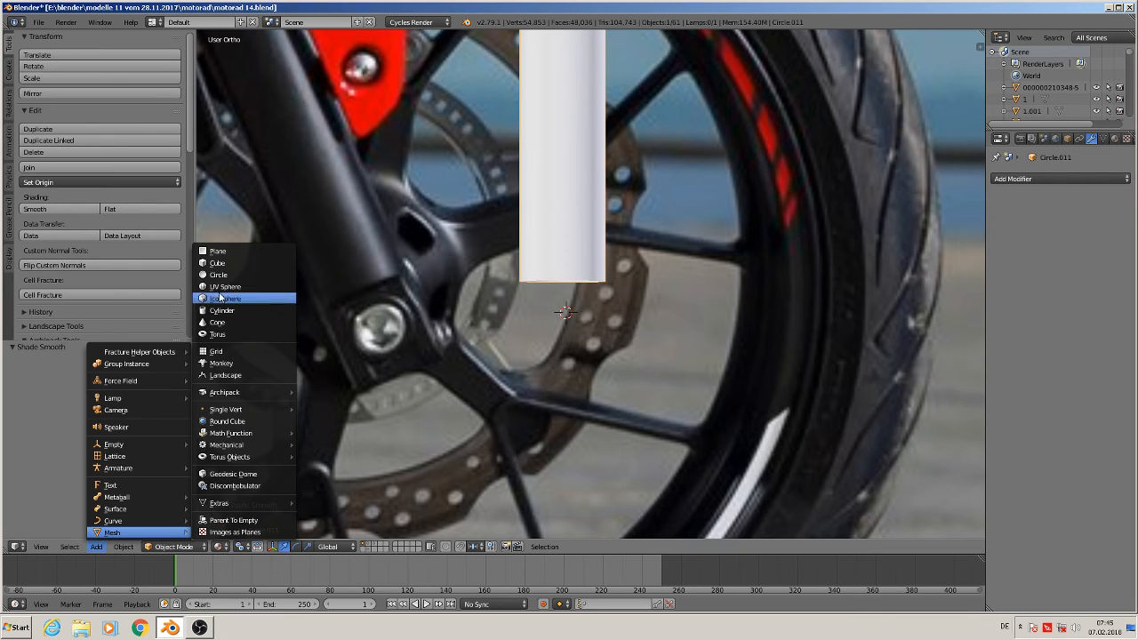
left_click(217, 265)
key("s")
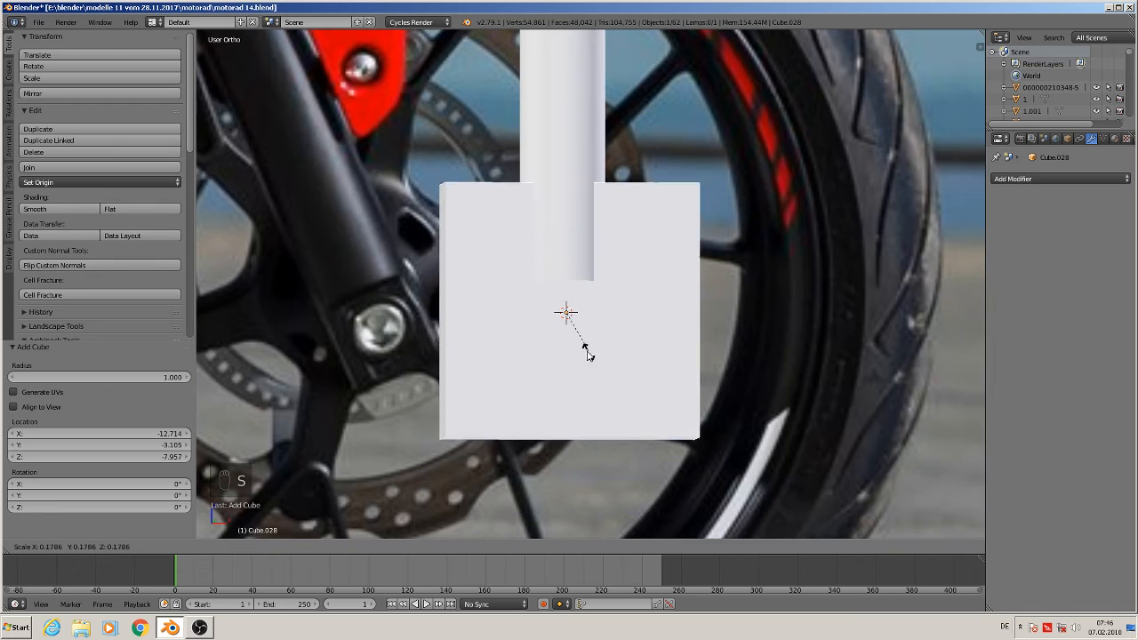
left_click(554, 326)
Shift the cube along X under the tube, scale it to about 0.96 and shift it along X again
key("g")
key("x")
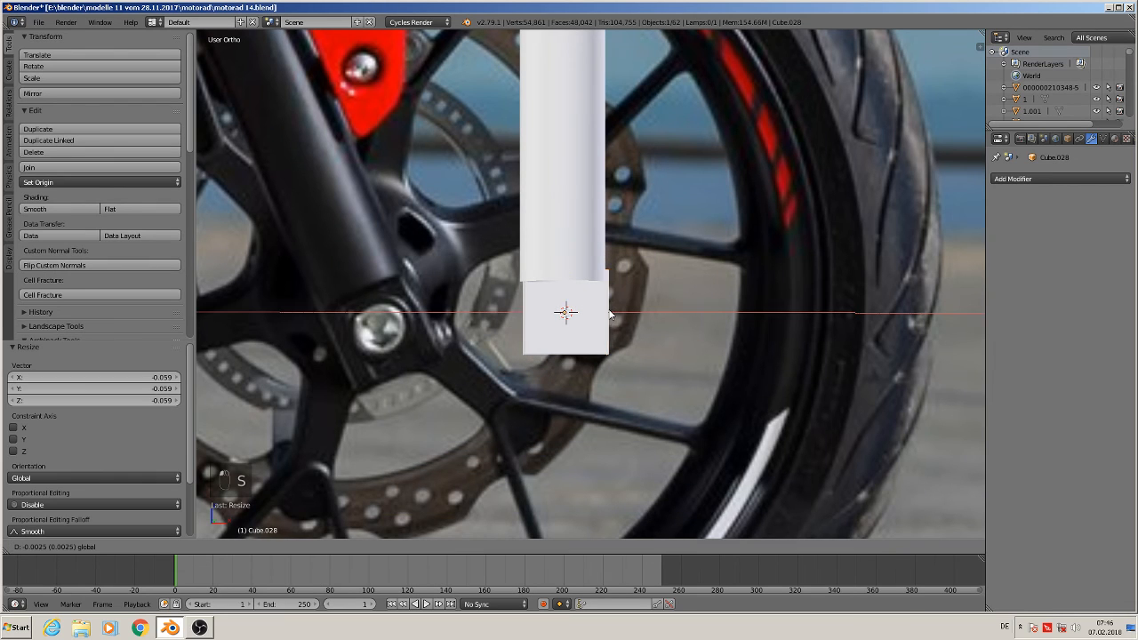
left_click(606, 315)
key("s")
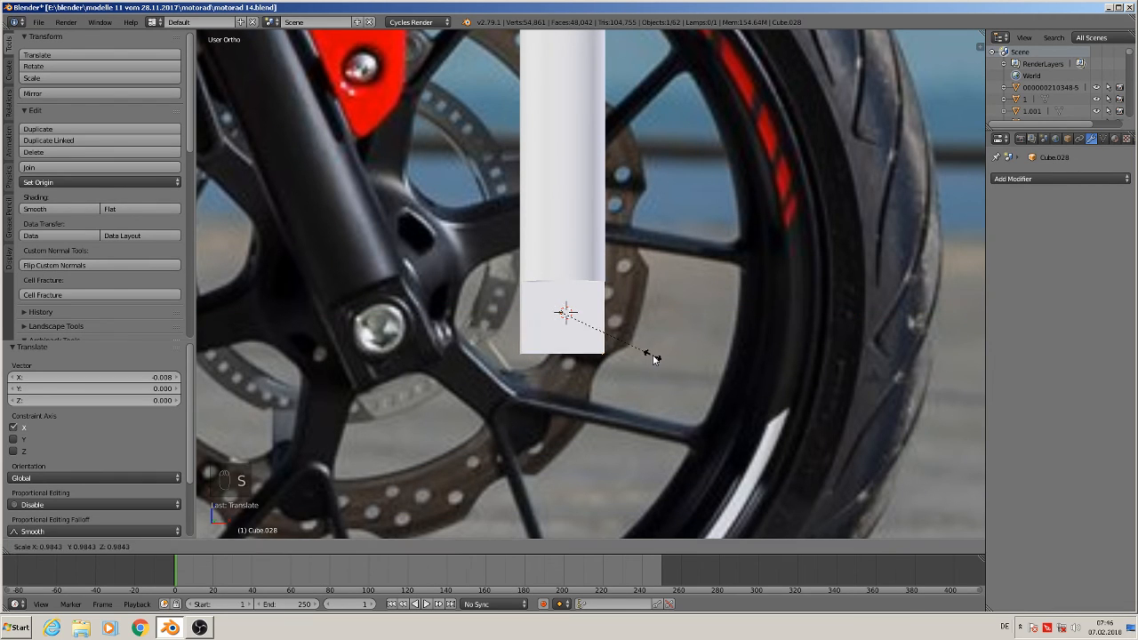
left_click(650, 353)
key("g")
key("x")
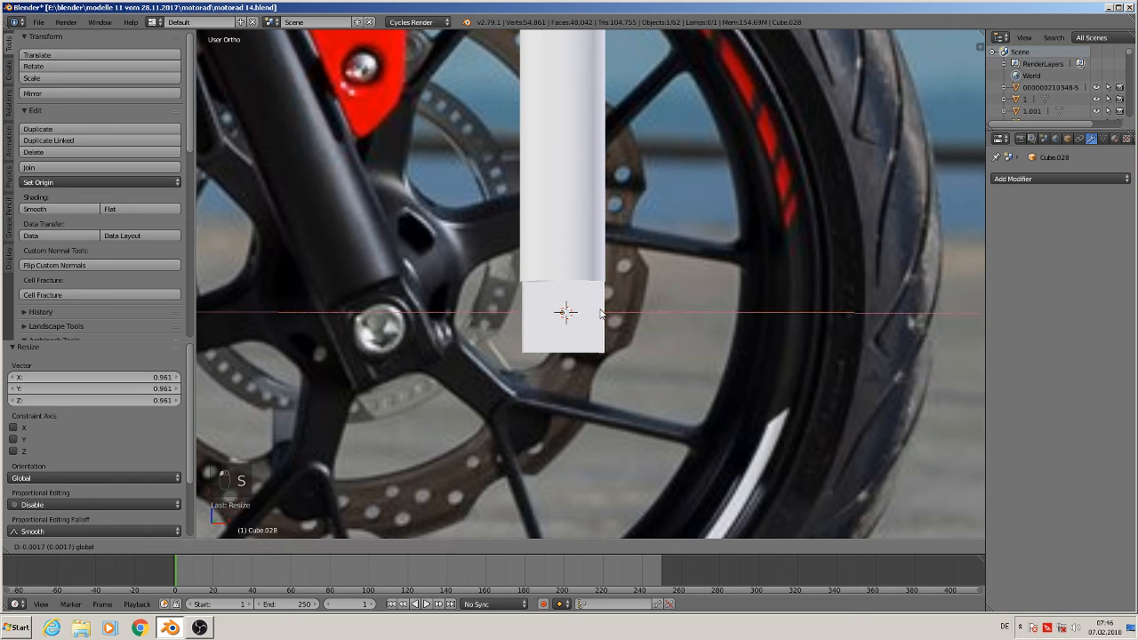
left_click(601, 314)
Scale the cube along Y to 0.717 to match the tube's depth
middle_click_drag(611, 330, 528, 348)
left_click_drag(592, 306, 516, 317)
middle_click_drag(515, 317, 470, 320)
left_click_drag(523, 324, 521, 325)
key("s")
key("y")
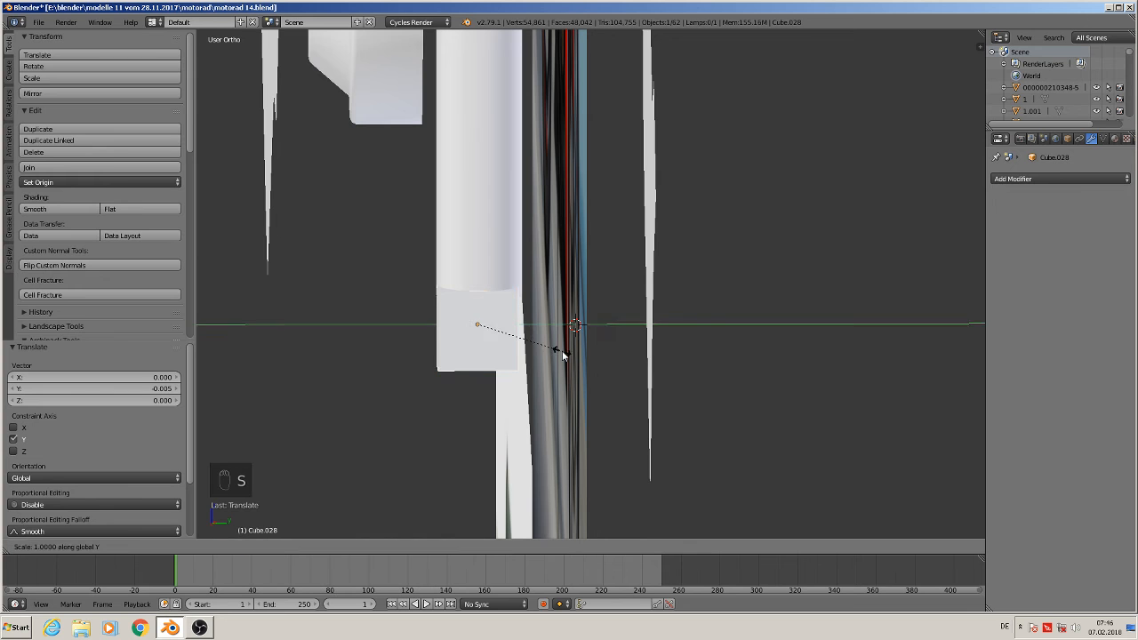
left_click(537, 340)
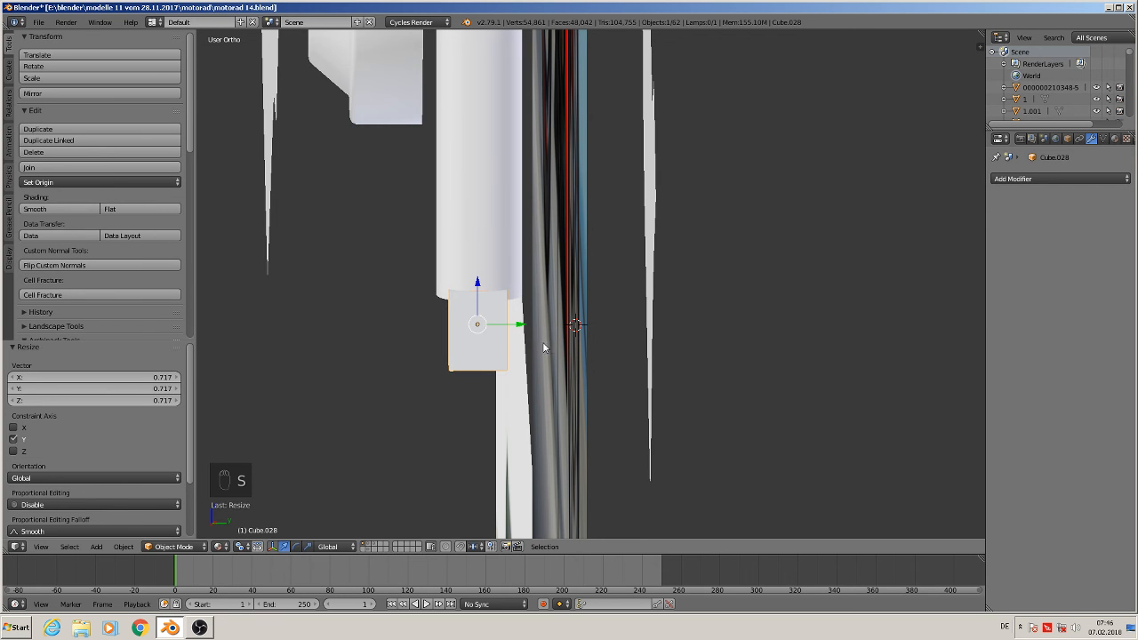
Rescale the cube along Y to 0.9
middle_click_drag(543, 345, 678, 350)
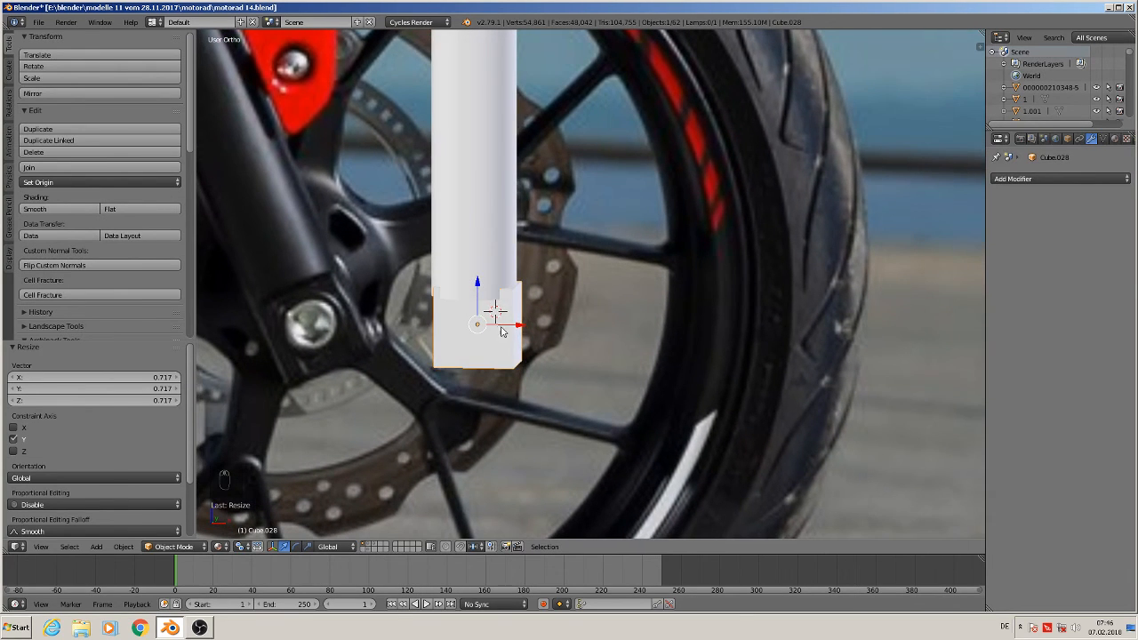
left_click_drag(521, 333, 520, 332)
middle_click_drag(519, 333, 406, 339)
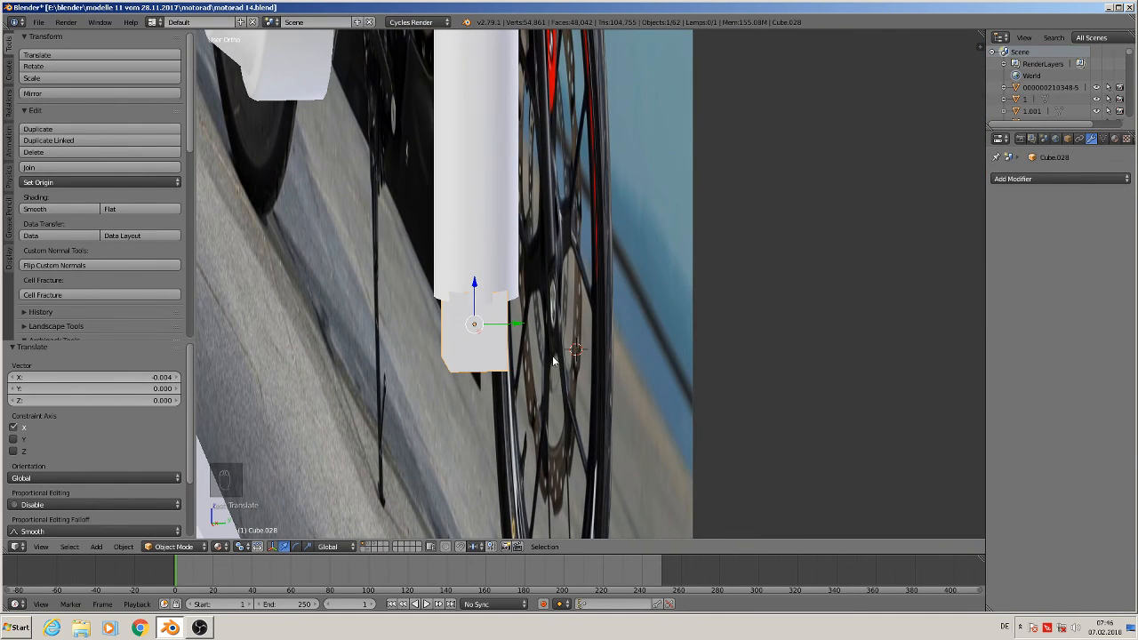
key("s")
key("y")
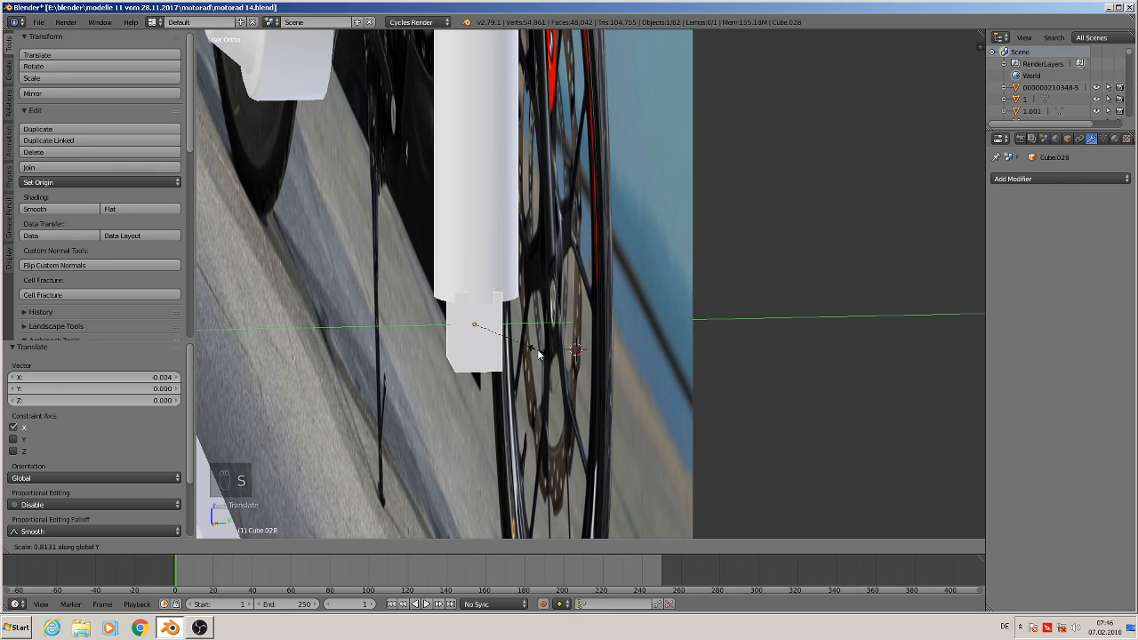
left_click(538, 349)
key("s")
key("y")
left_click(533, 346)
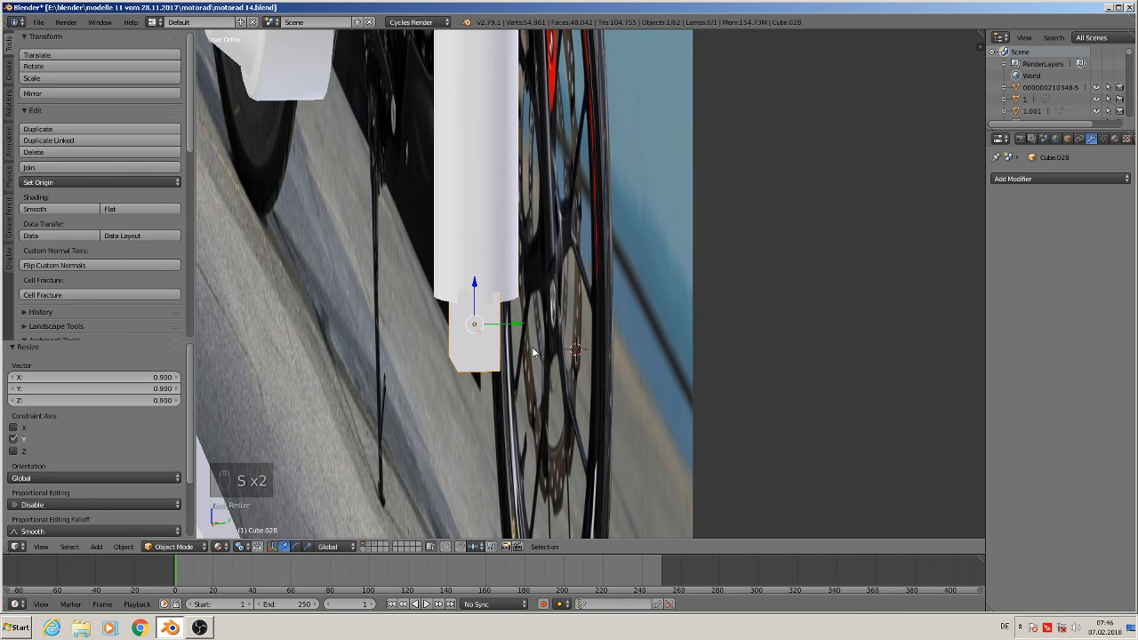
Nudge the cube along Y and X so it sits centered under the fork tube
middle_click_drag(533, 347, 516, 325)
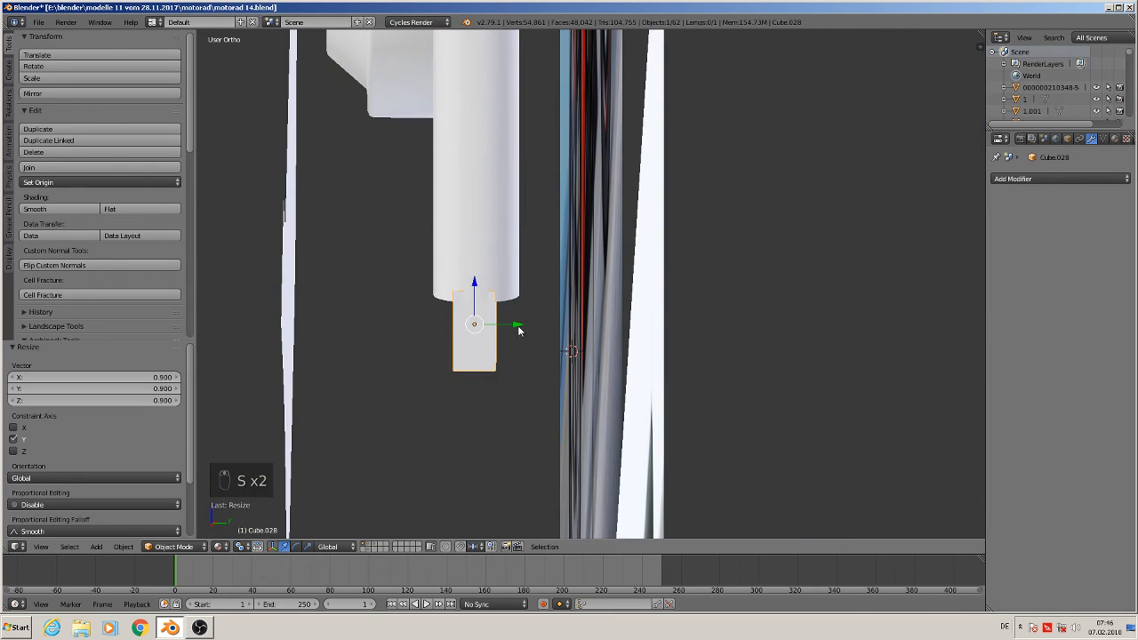
right_click_drag(515, 325, 518, 324)
left_click_drag(518, 323, 518, 323)
middle_click_drag(520, 327, 676, 401)
middle_click_drag(617, 377, 619, 323)
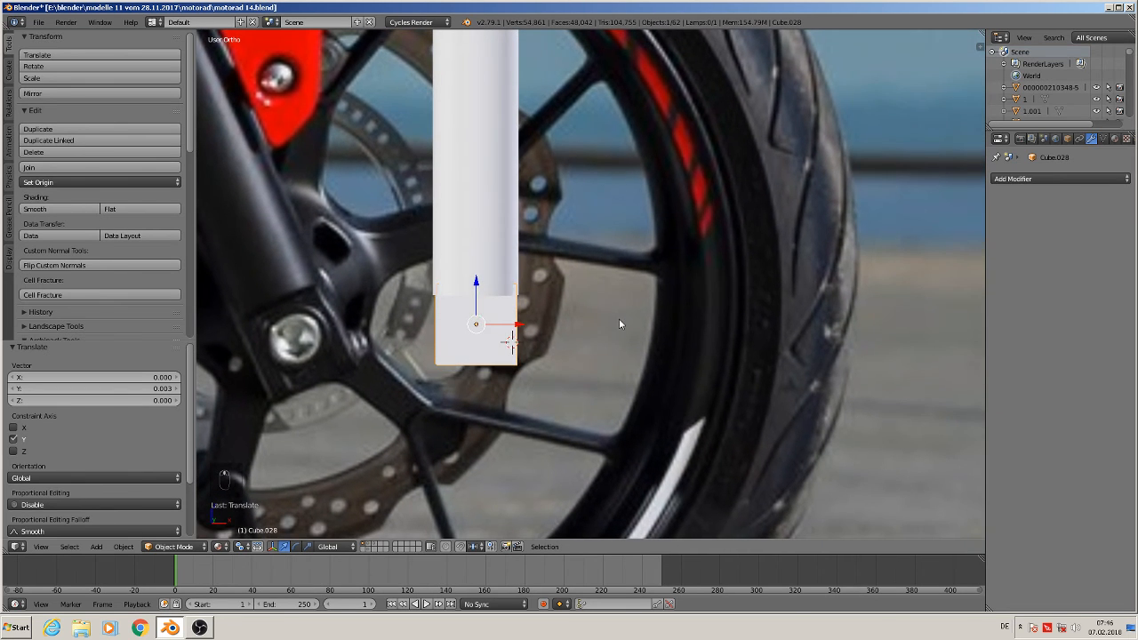
left_click_drag(509, 327, 511, 338)
middle_click_drag(511, 338, 672, 372)
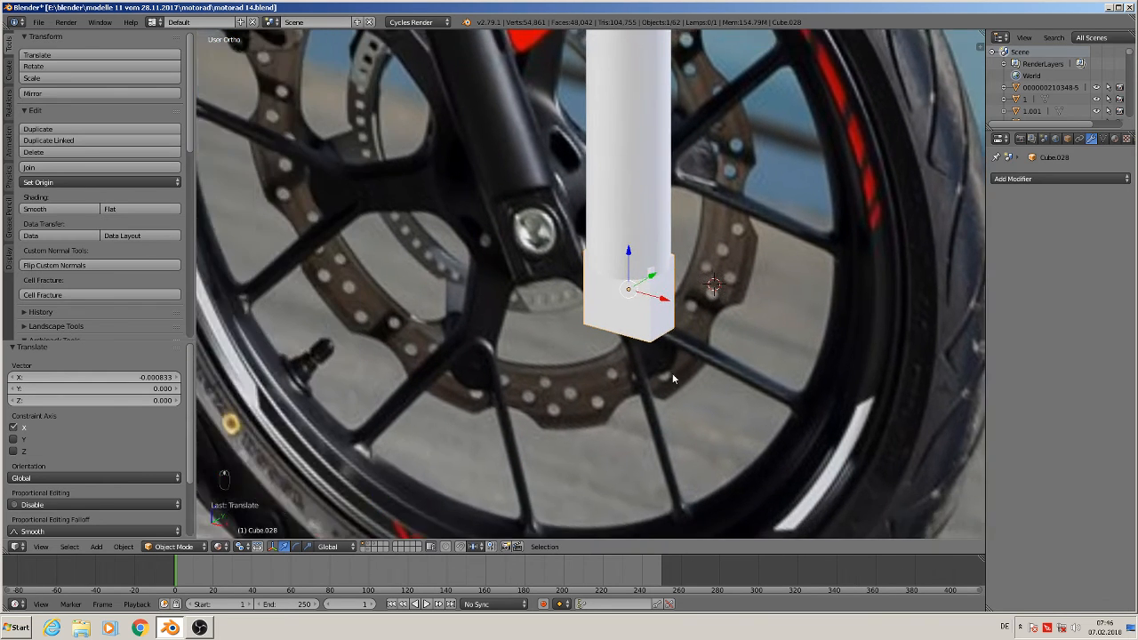
Bevel the slider block's edges with an offset of about 0.144 and 3 segments, then leave edit mode
scroll(675, 373, "up", 3)
key("Tab")
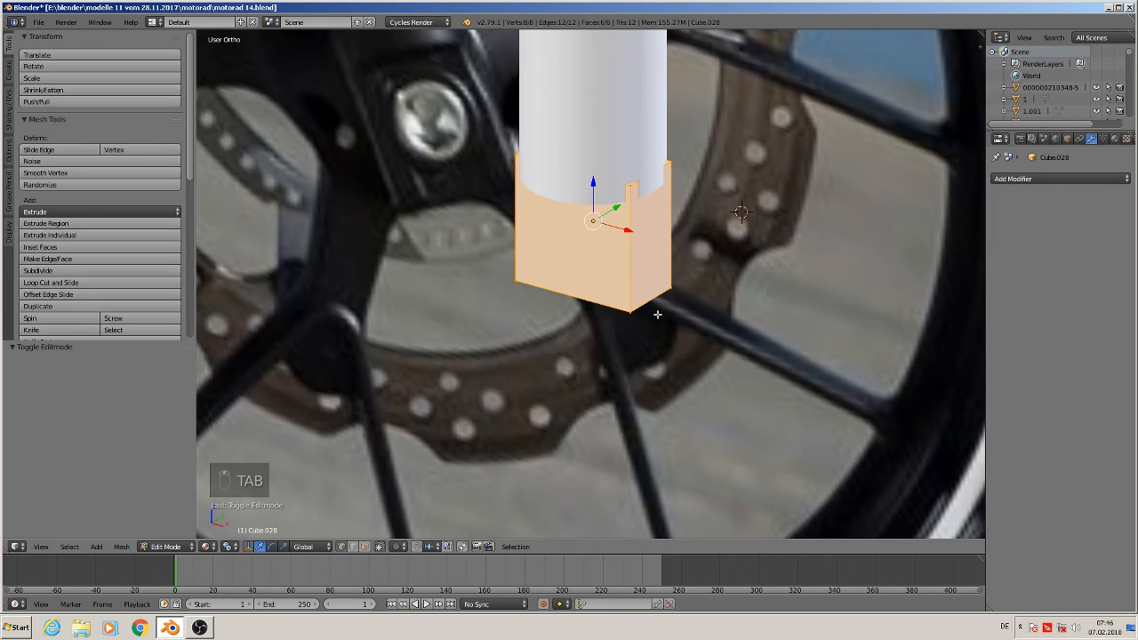
key("ctrl+b")
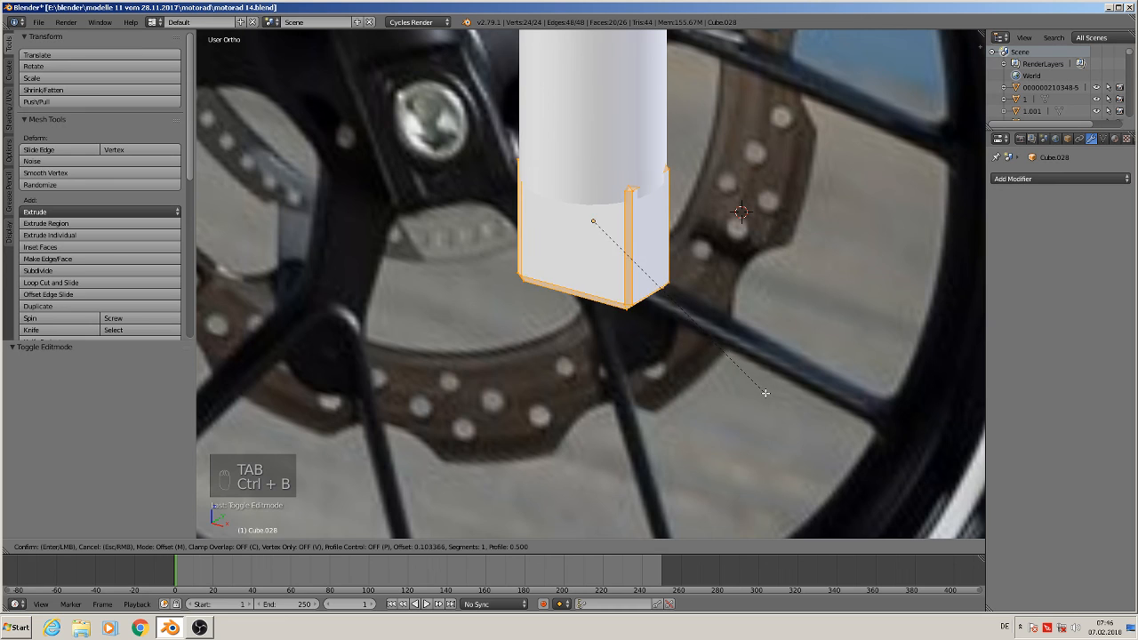
scroll(777, 411, "up", 2)
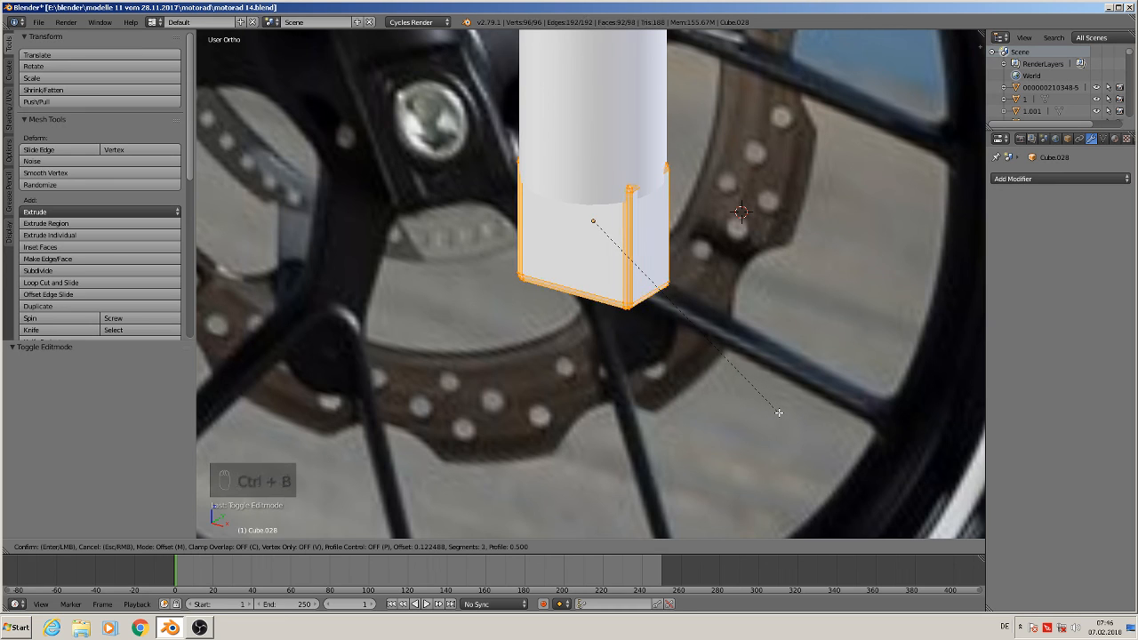
left_click(799, 428)
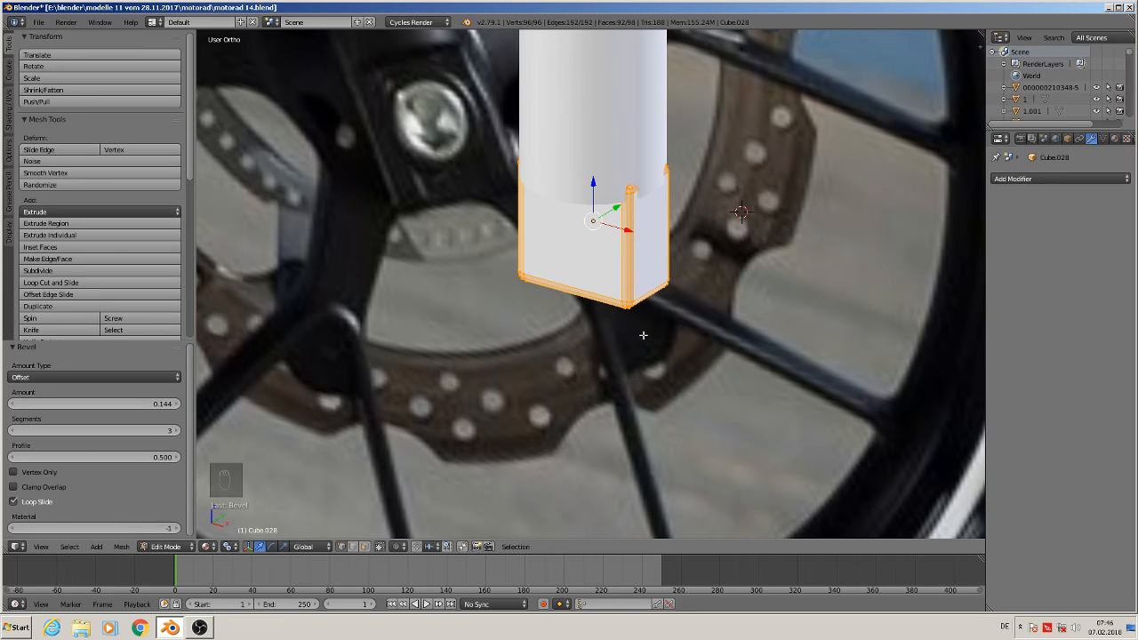
key("Tab")
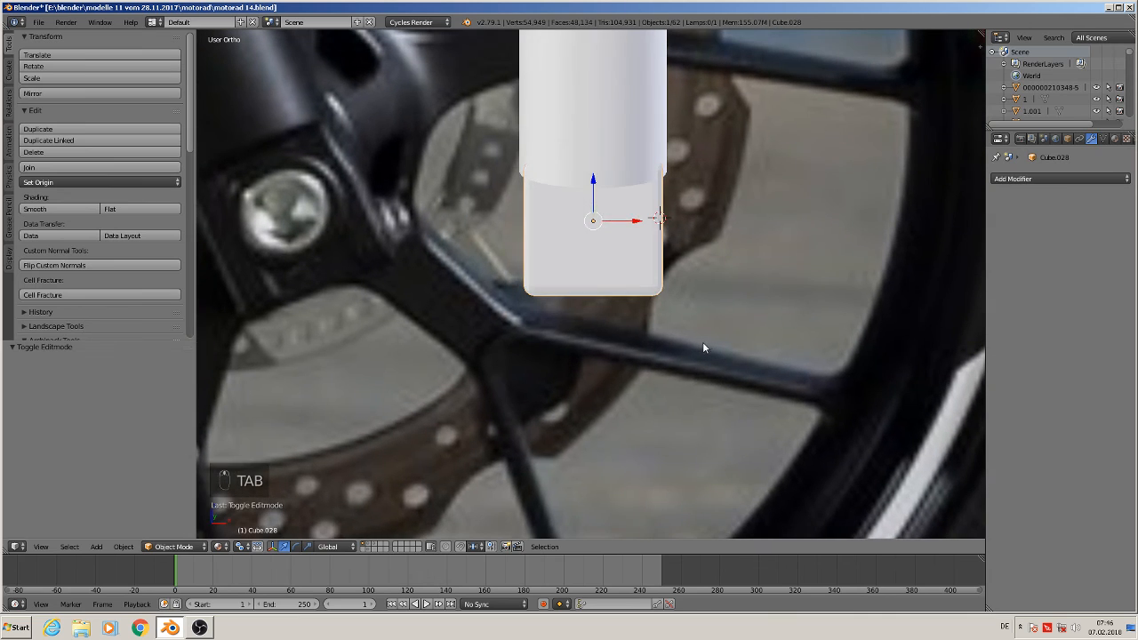
Scale the slider block slightly
key("s")
left_click(692, 338)
mouse_move(692, 339)
middle_mouse_down()
mouse_move(692, 284)
mouse_move(779, 305)
mouse_move(686, 303)
mouse_move(707, 317)
mouse_move(699, 336)
middle_mouse_up()
Select the fork tube and the slider block together and join them into one object
scroll(699, 336, "down", 3)
key("a")
scroll(698, 339, "down", 3)
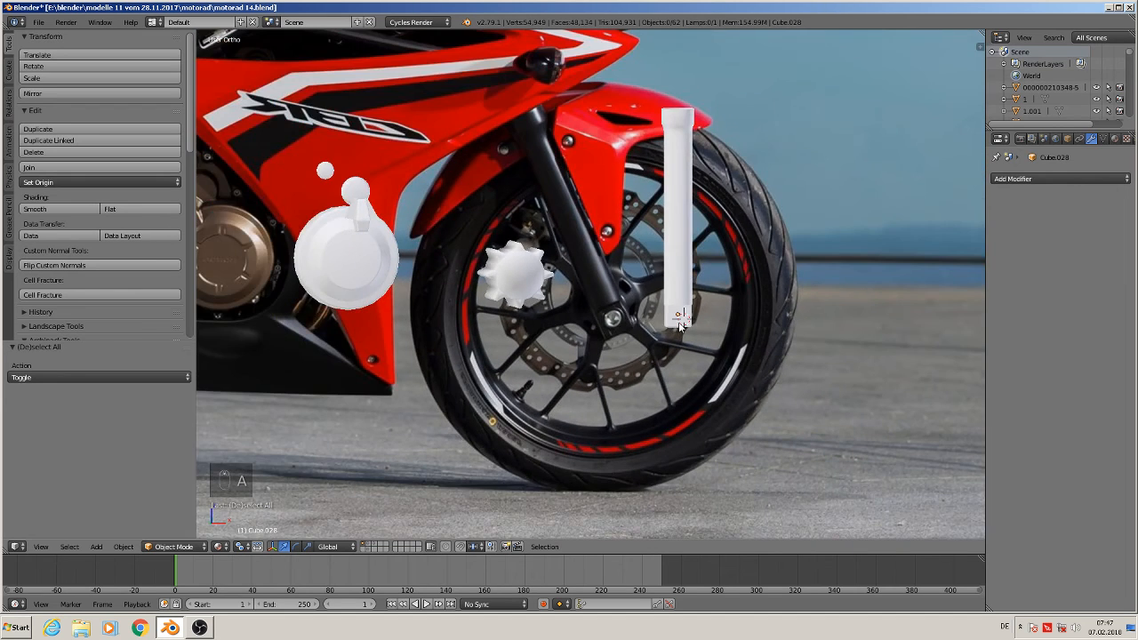
scroll(674, 322, "up", 3)
right_click(671, 201)
right_click(696, 320, "shift")
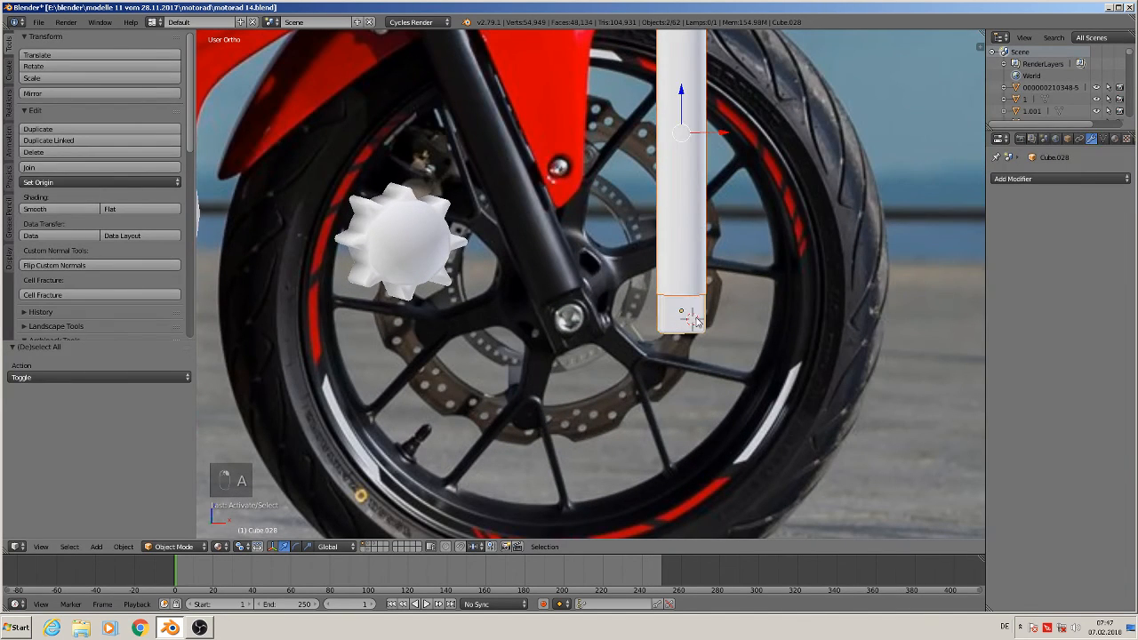
left_click(53, 167)
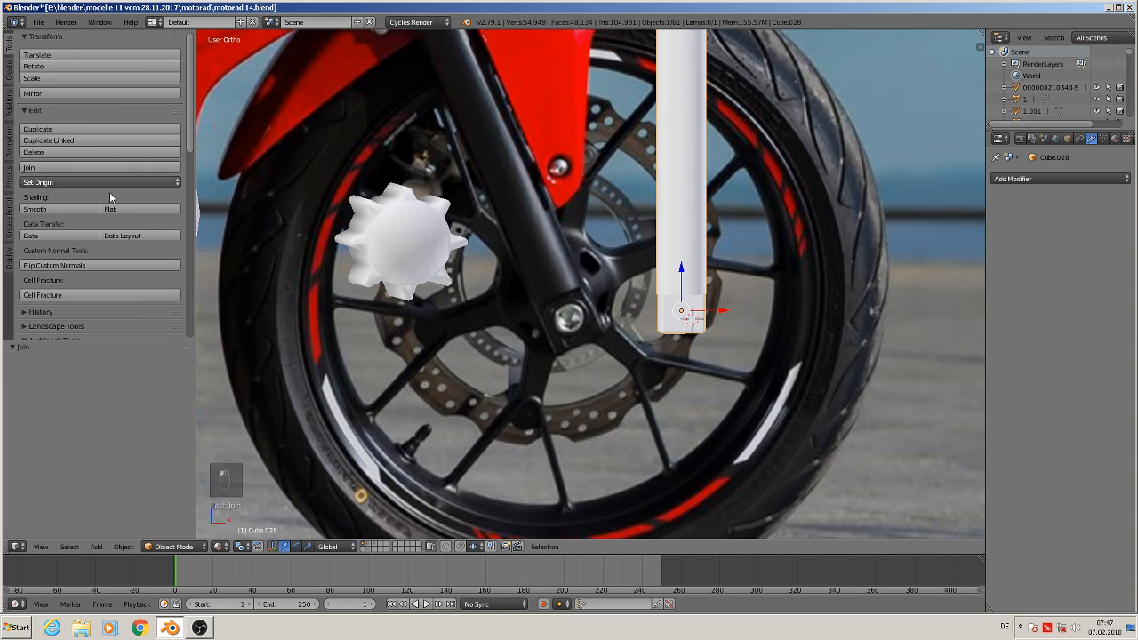
Duplicate the joined fork and place the copy below the fork slider reference photo
scroll(560, 313, "down", 4)
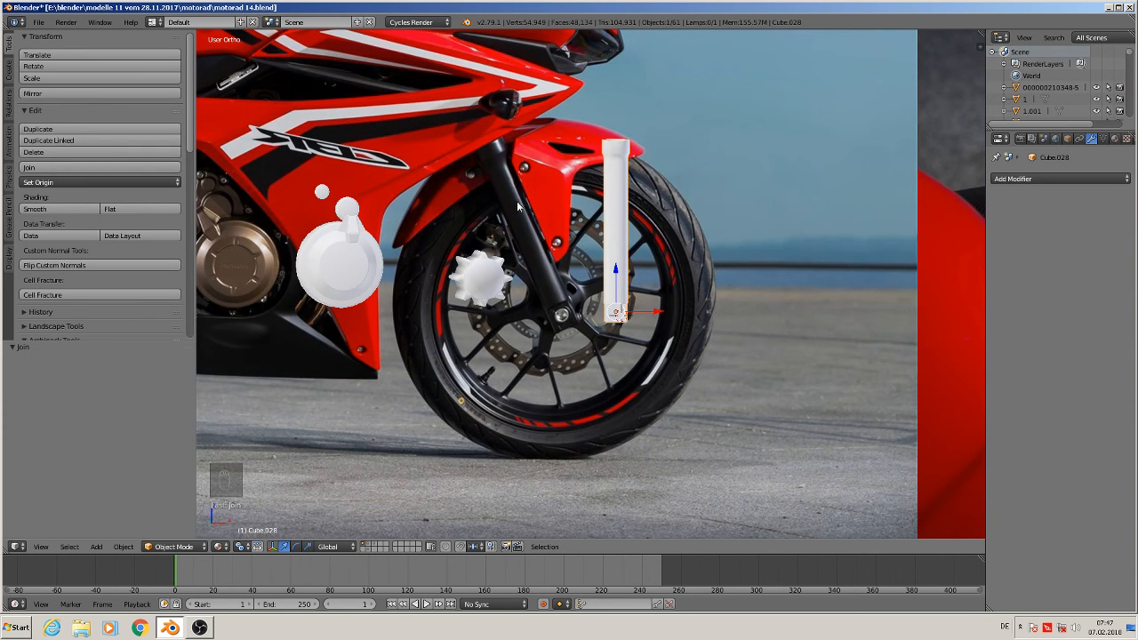
scroll(518, 206, "down", 7)
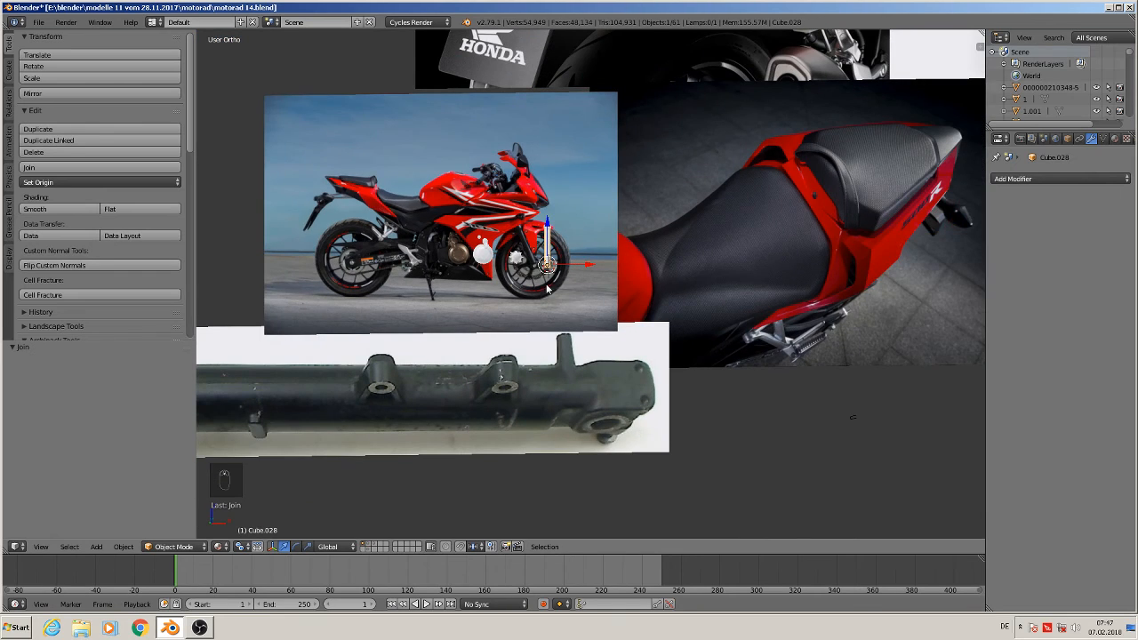
scroll(451, 397, "down", 3)
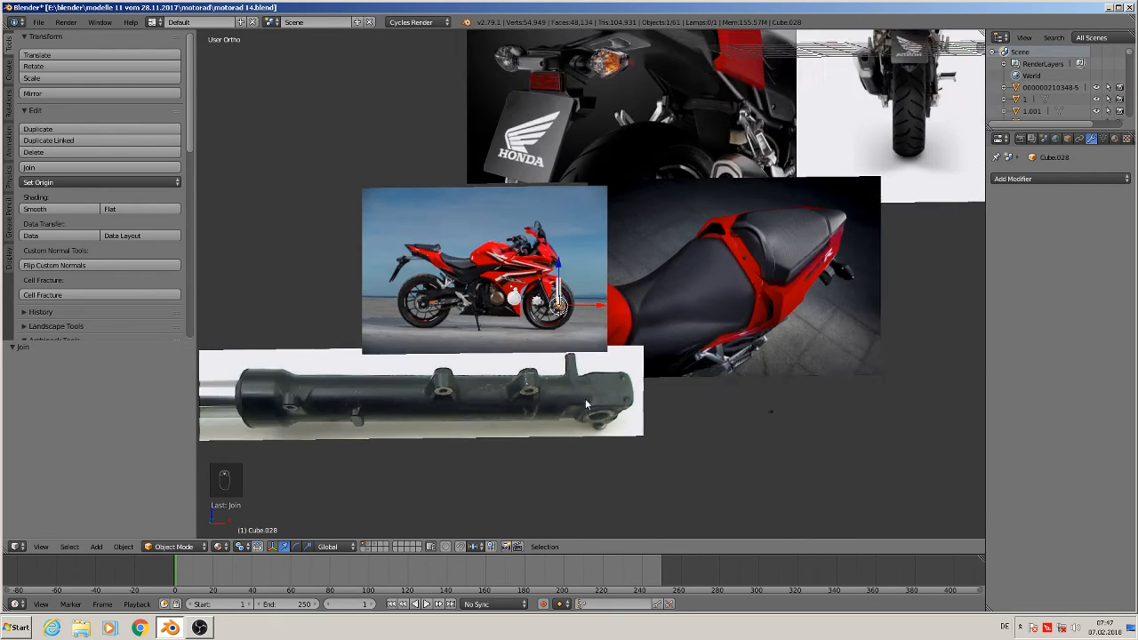
middle_click_drag(791, 467, 621, 345, "shift")
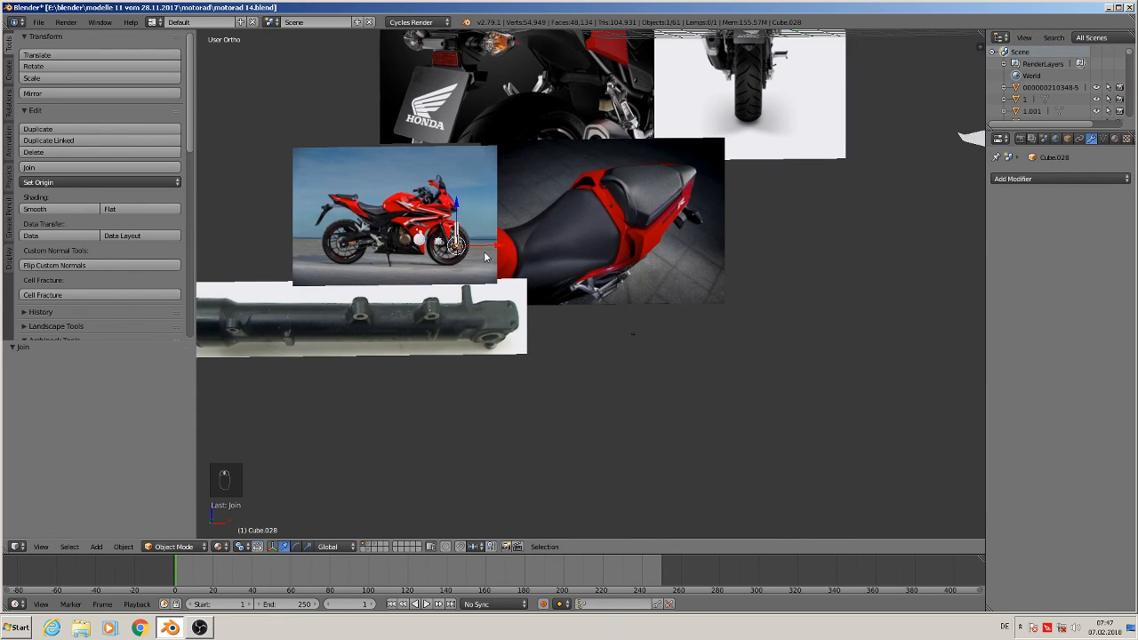
key("shift+d")
left_click(462, 395)
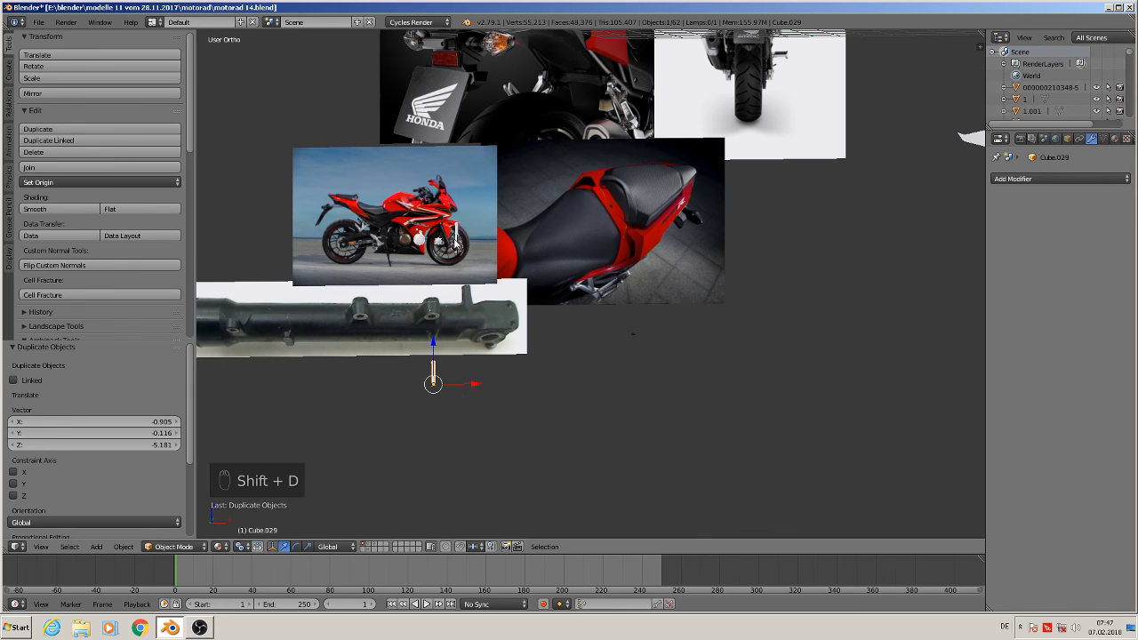
Move the original fork beside the wheel model and scale it up about 4.28 times
right_click(454, 240)
scroll(559, 301, "down", 5)
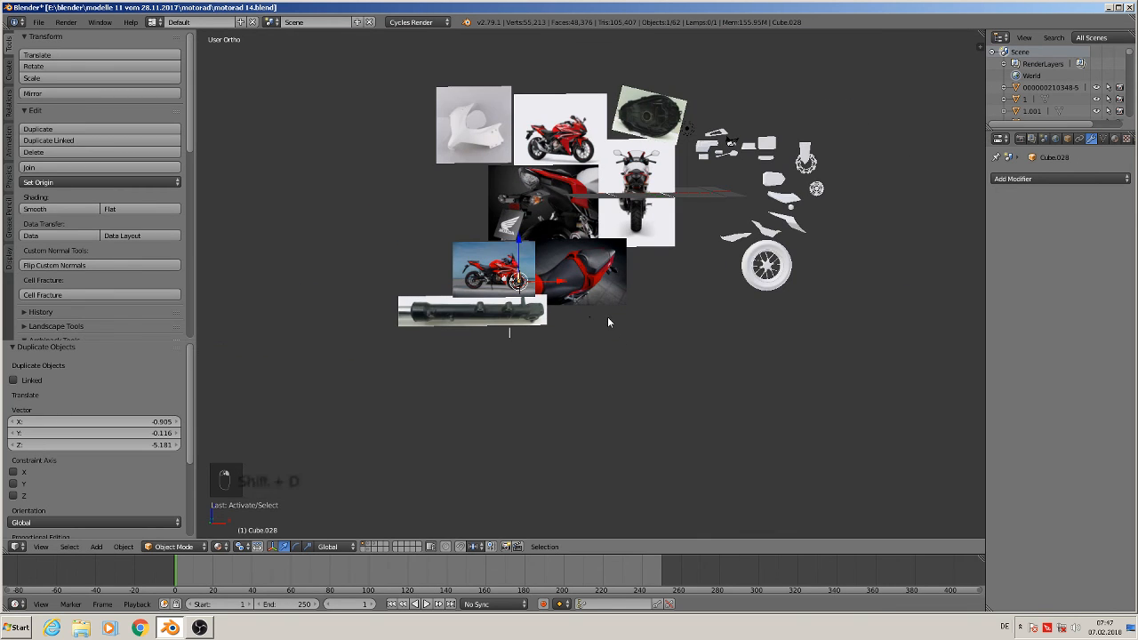
key("g")
left_click(805, 269)
key("s")
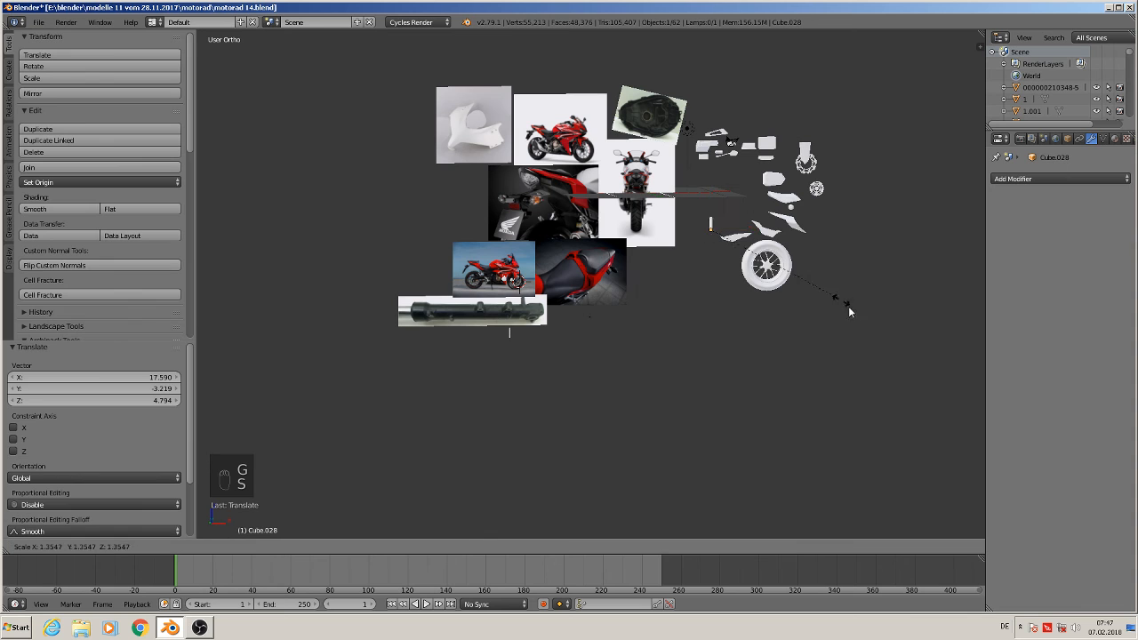
left_click(867, 389)
Rotate the duplicate fork -90° about the Y axis so it lies horizontally under the slider photo
scroll(544, 231, "up", 4)
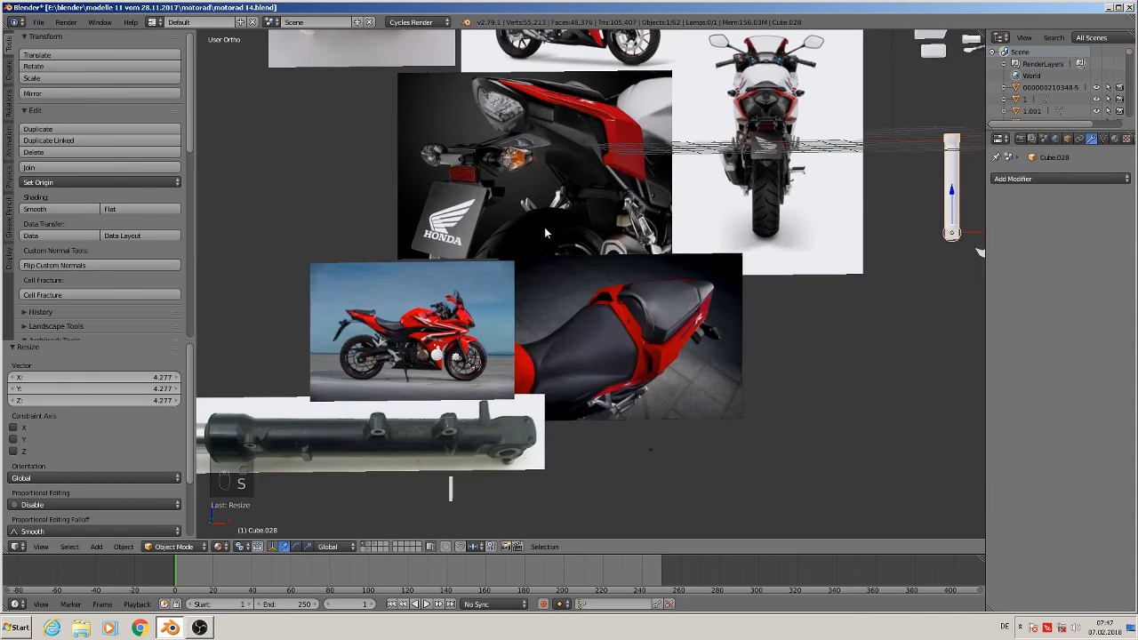
middle_click_drag(569, 206, 872, 395, "shift")
scroll(690, 307, "up", 3)
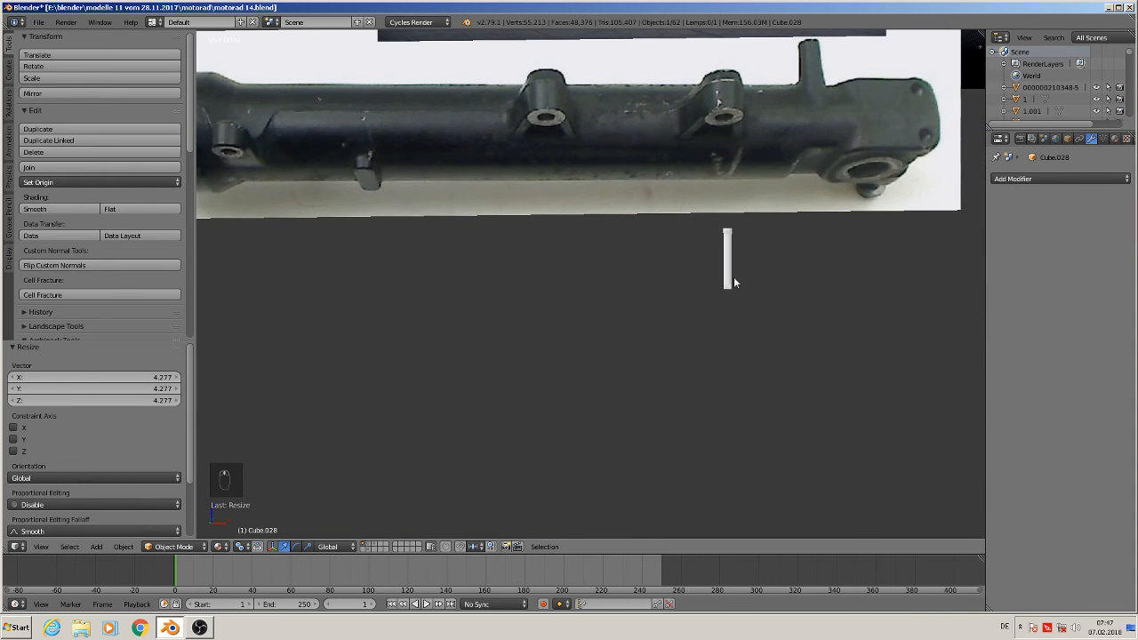
right_click(730, 249)
scroll(488, 285, "down", 3)
scroll(435, 280, "up", 1, "shift")
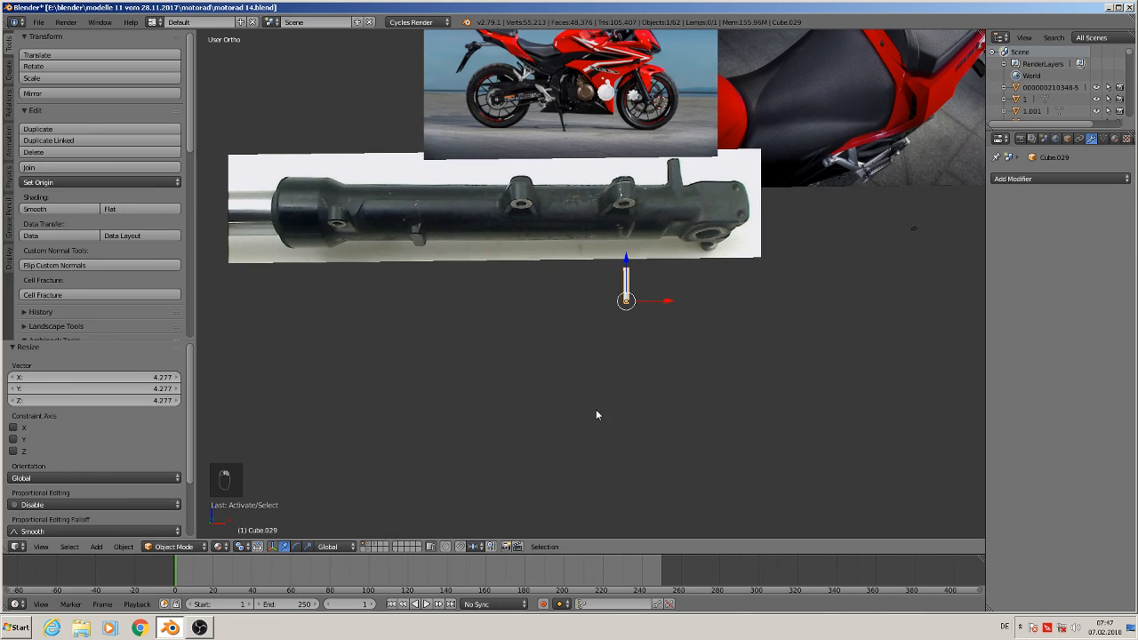
scroll(631, 324, "up", 4)
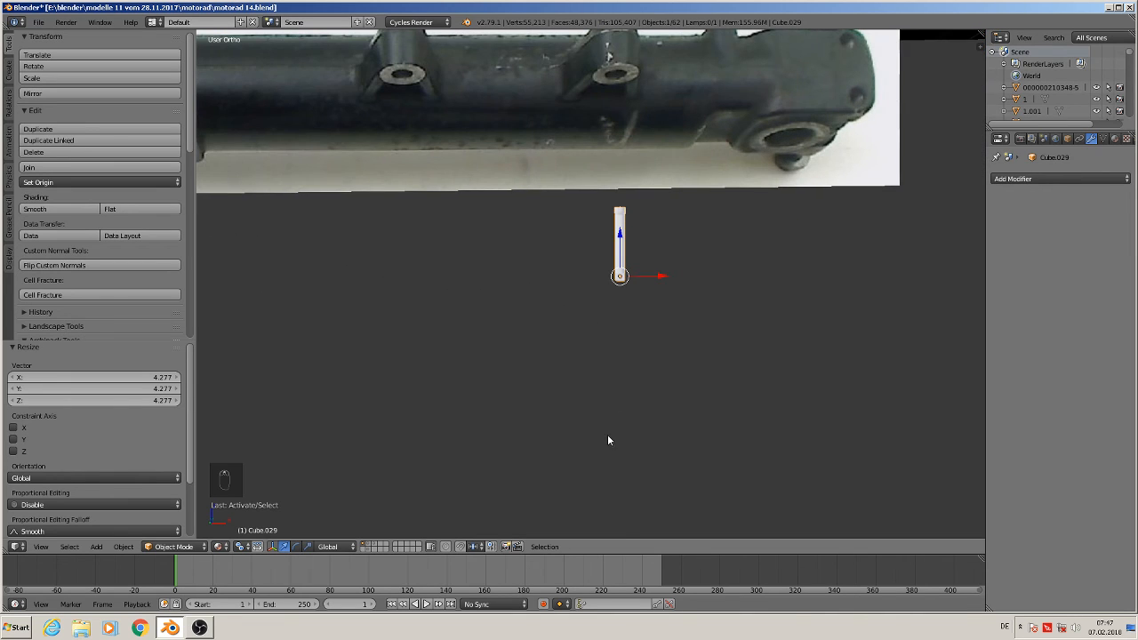
key("r")
key("y")
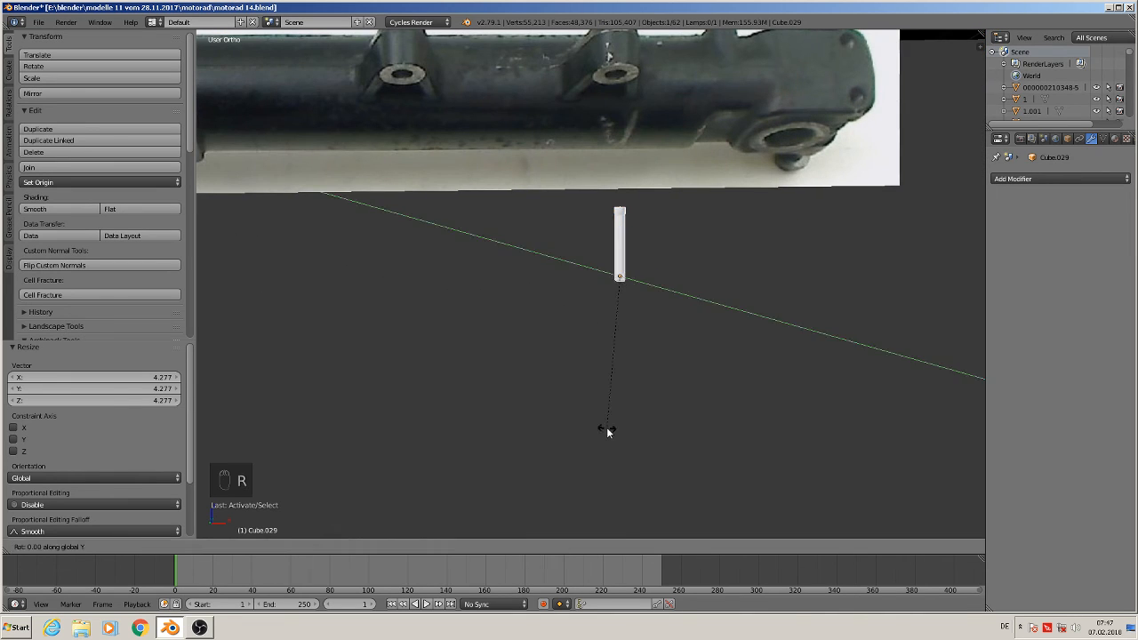
type("90")
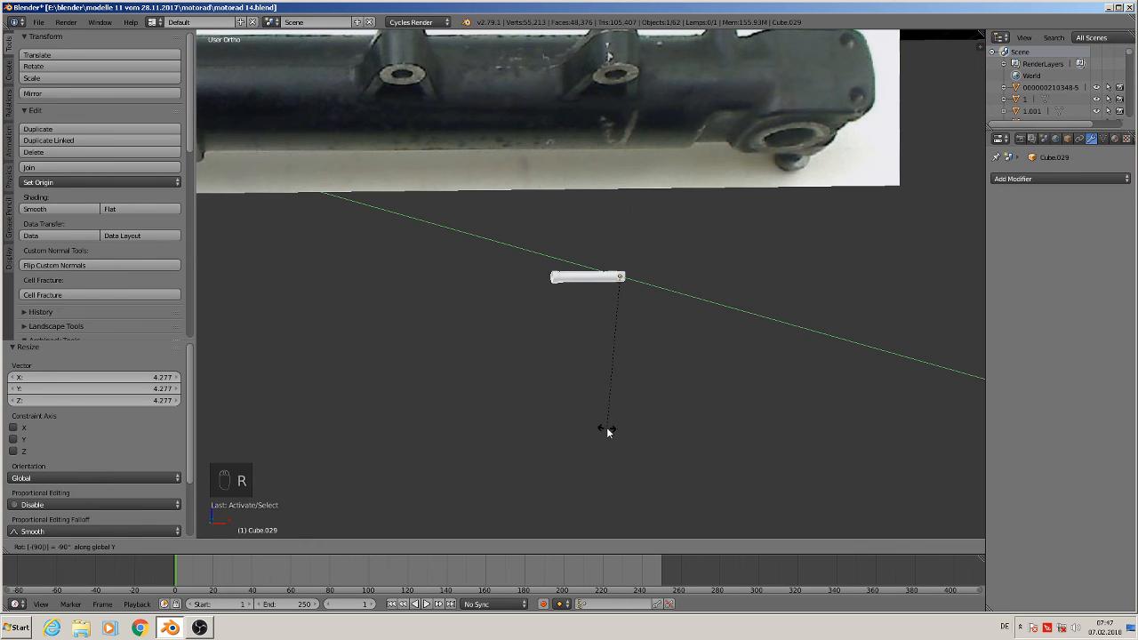
left_click(606, 427)
Scale the duplicate fork up about 9.34 times
key("s")
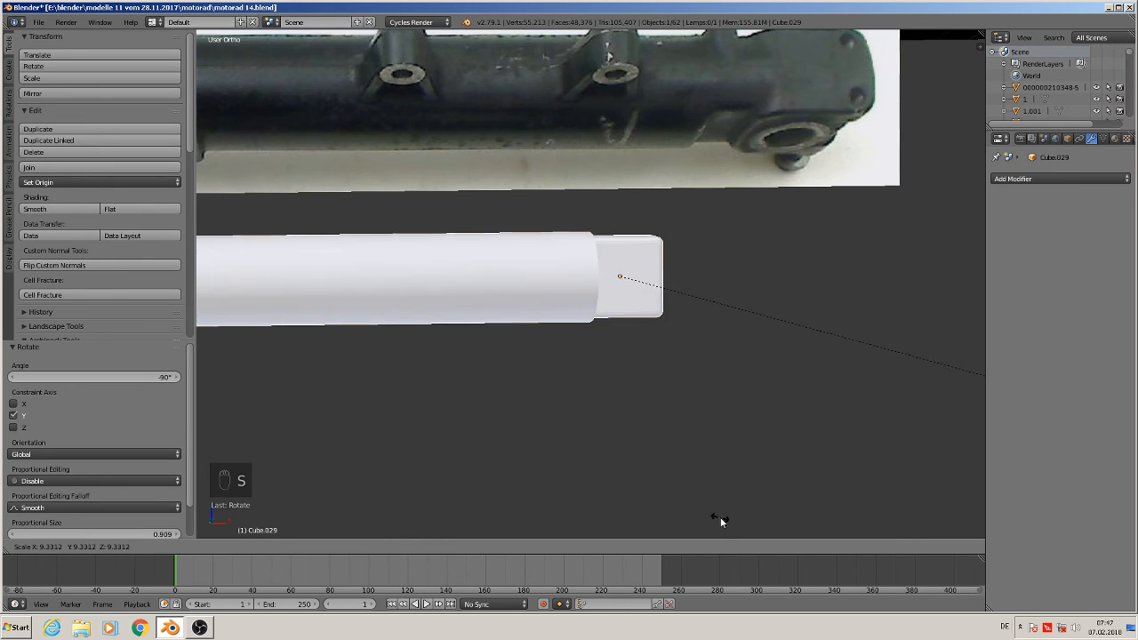
left_click(719, 521)
scroll(685, 292, "down", 5)
scroll(669, 317, "down", 1)
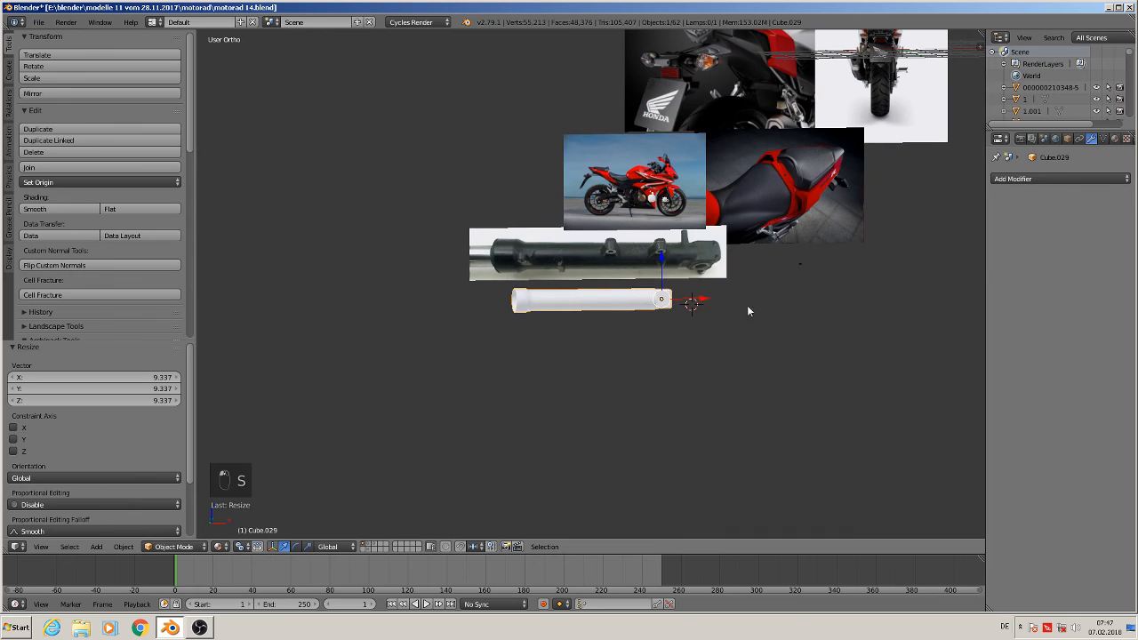
Shift the duplicate fork along X and scale it by about 1.26 to match the slider photo
type("gx1.1")
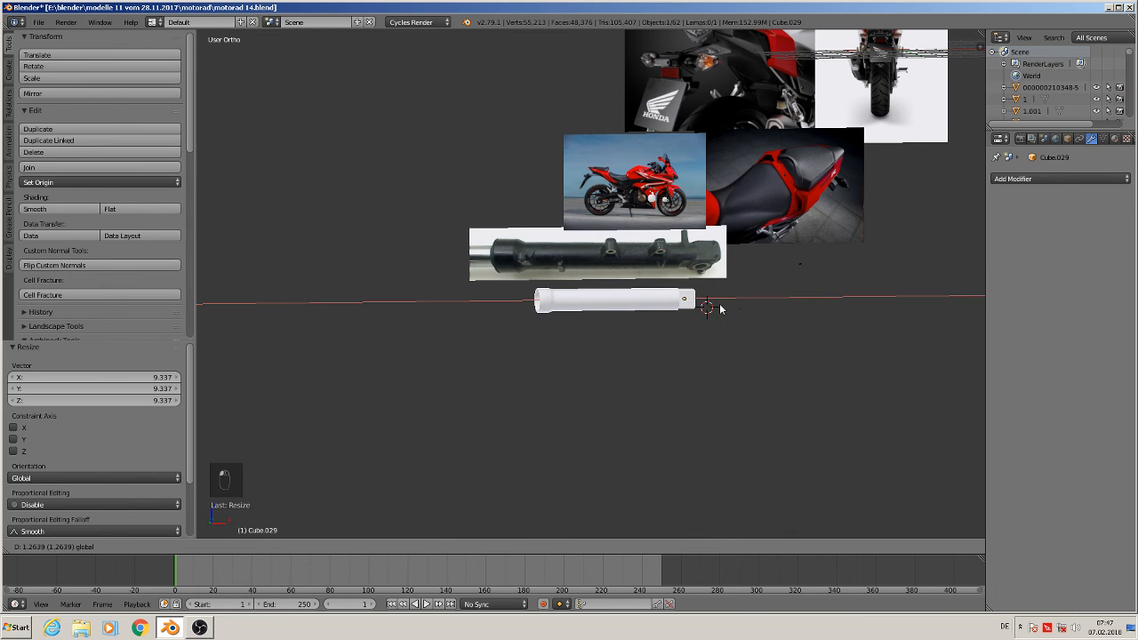
key("Return")
key("s")
left_click(756, 336)
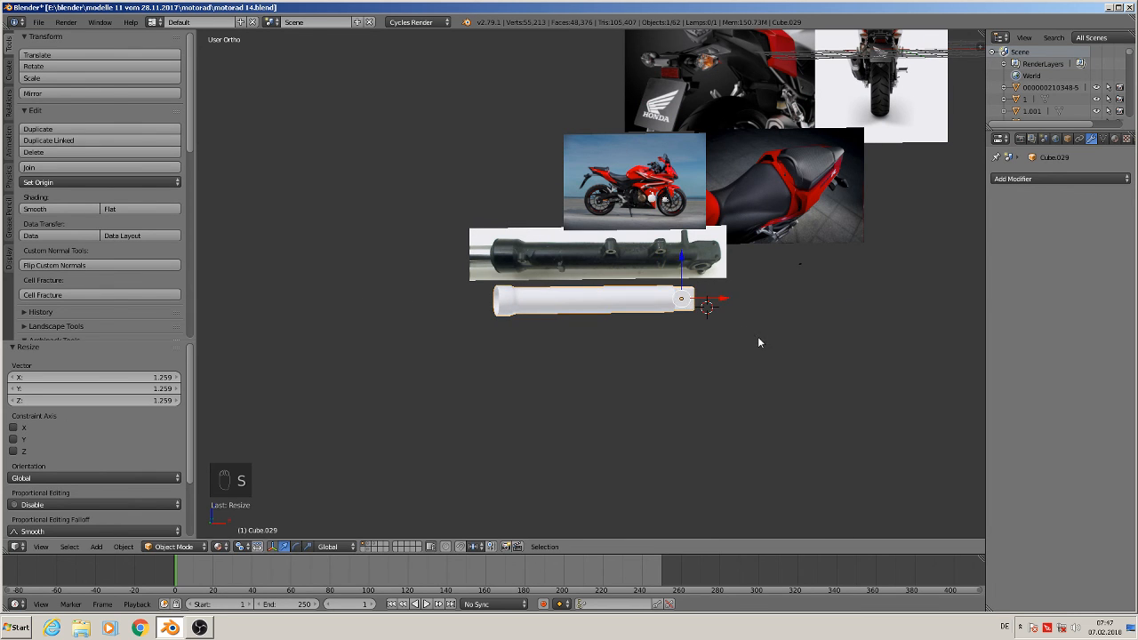
Select the open end loop of the fork tube in edit mode, extrude it and scale it to about 0.912
scroll(468, 337, "up", 8)
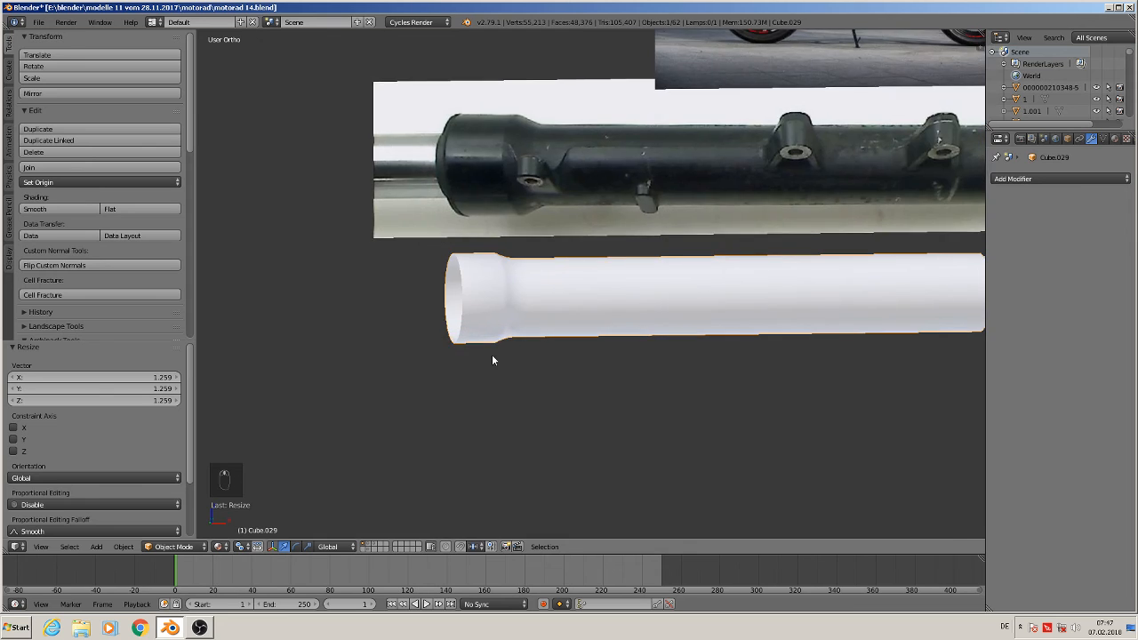
scroll(481, 354, "down", 1)
key("Tab")
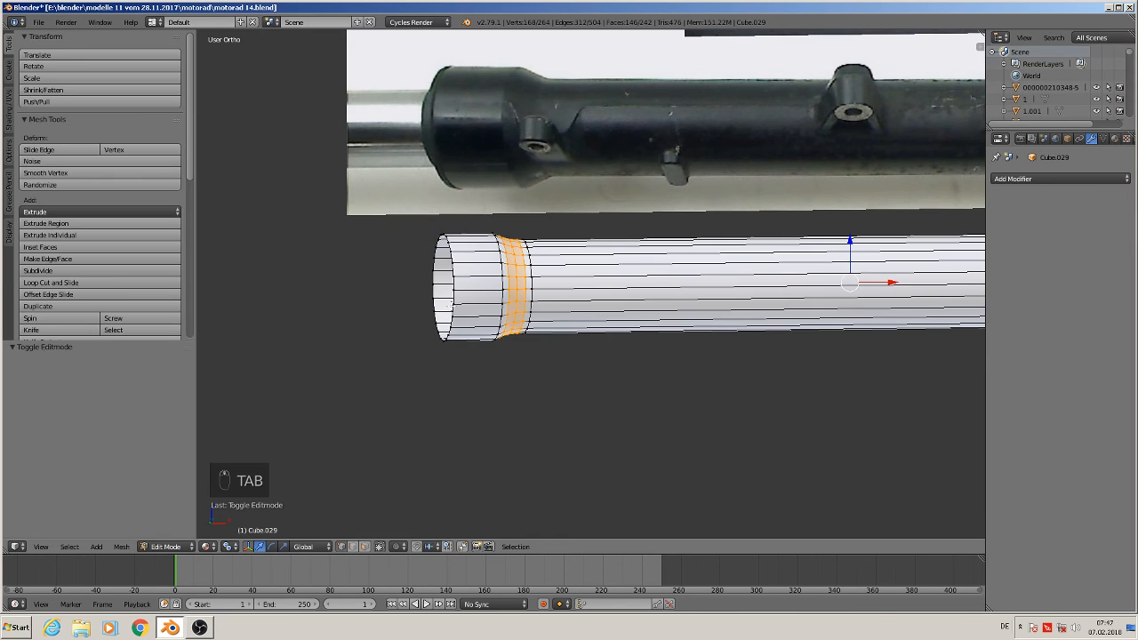
right_click(452, 255, "alt")
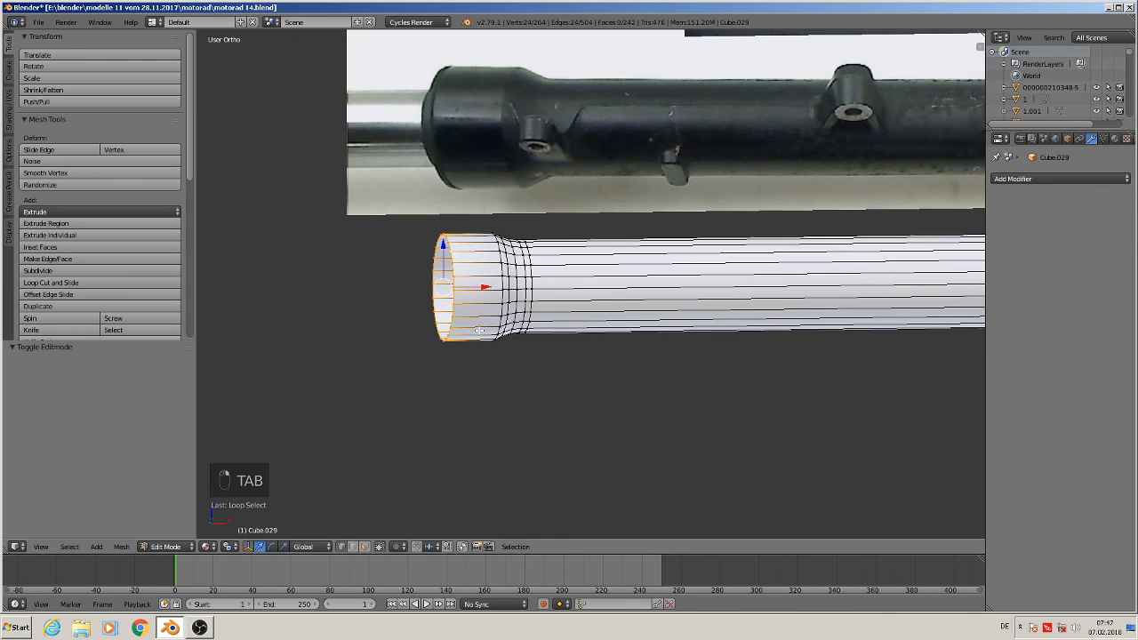
scroll(479, 331, "up", 2)
key("e")
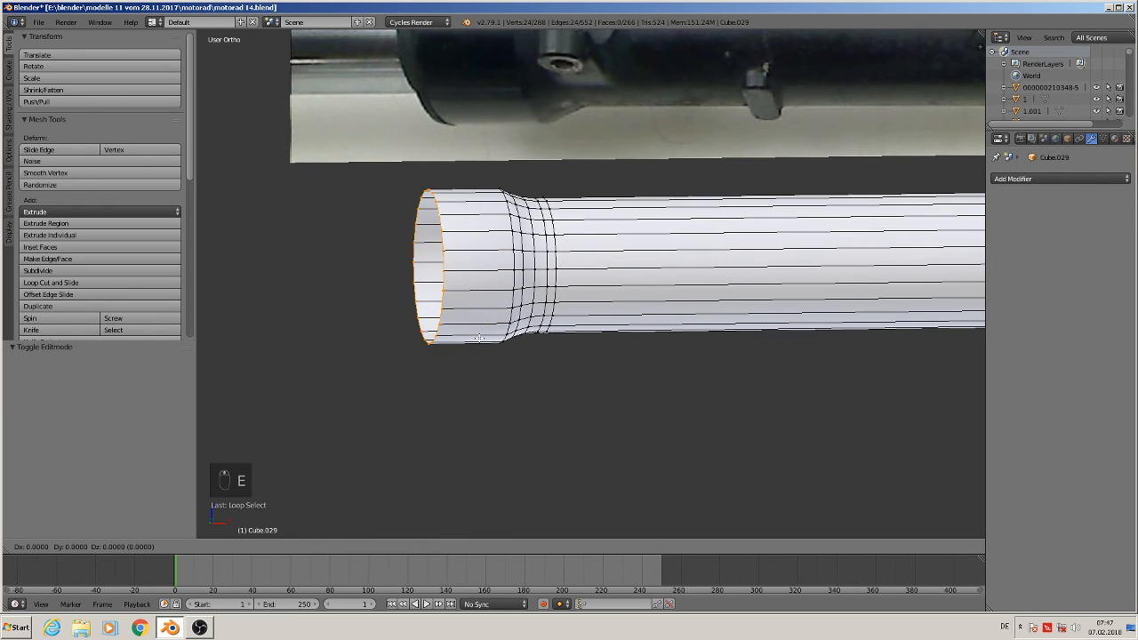
key("s")
left_click(478, 330)
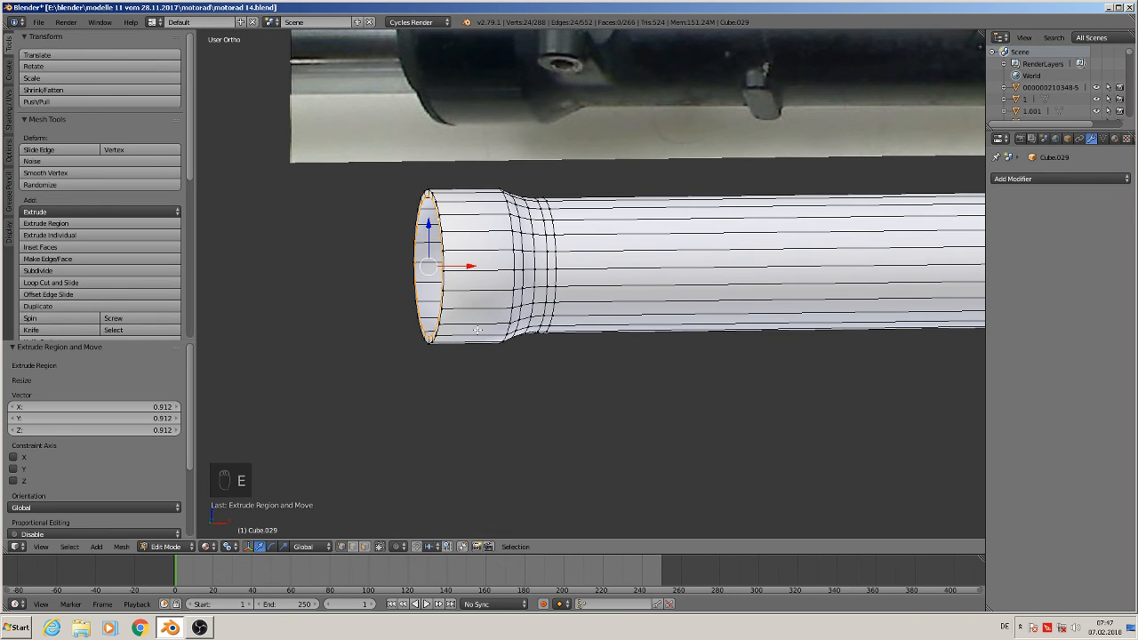
Extrude the end loop in place again and scale it outward by about 1.09 to form a rim
key("e")
right_click(470, 310)
left_click_drag(469, 265, 462, 263)
key("e")
key("s")
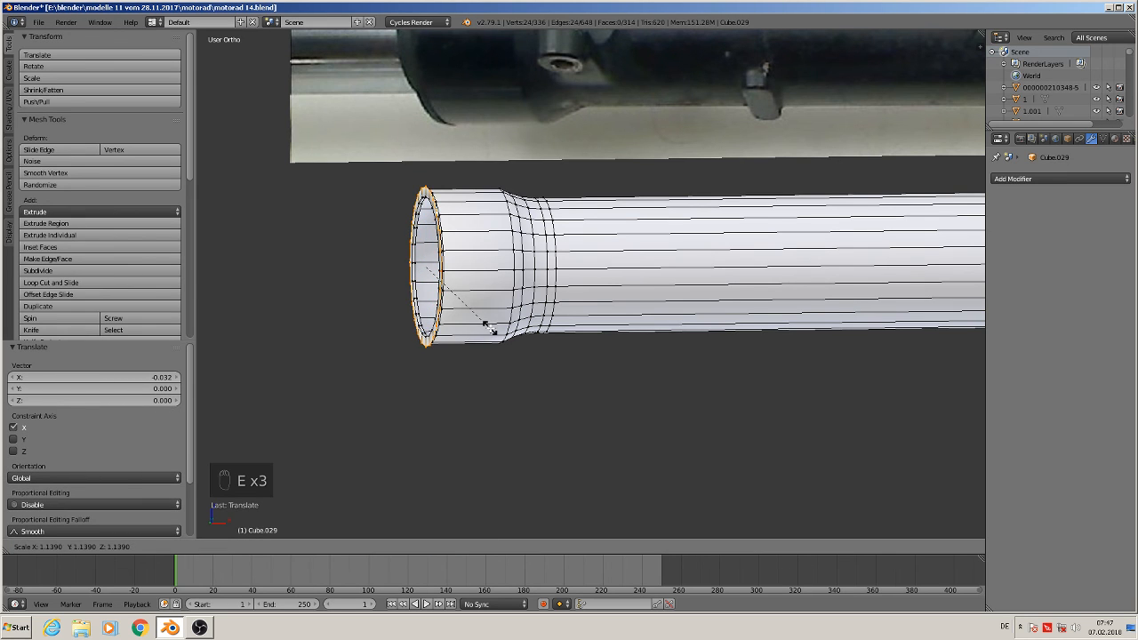
left_click(488, 327)
scroll(480, 320, "down", 2)
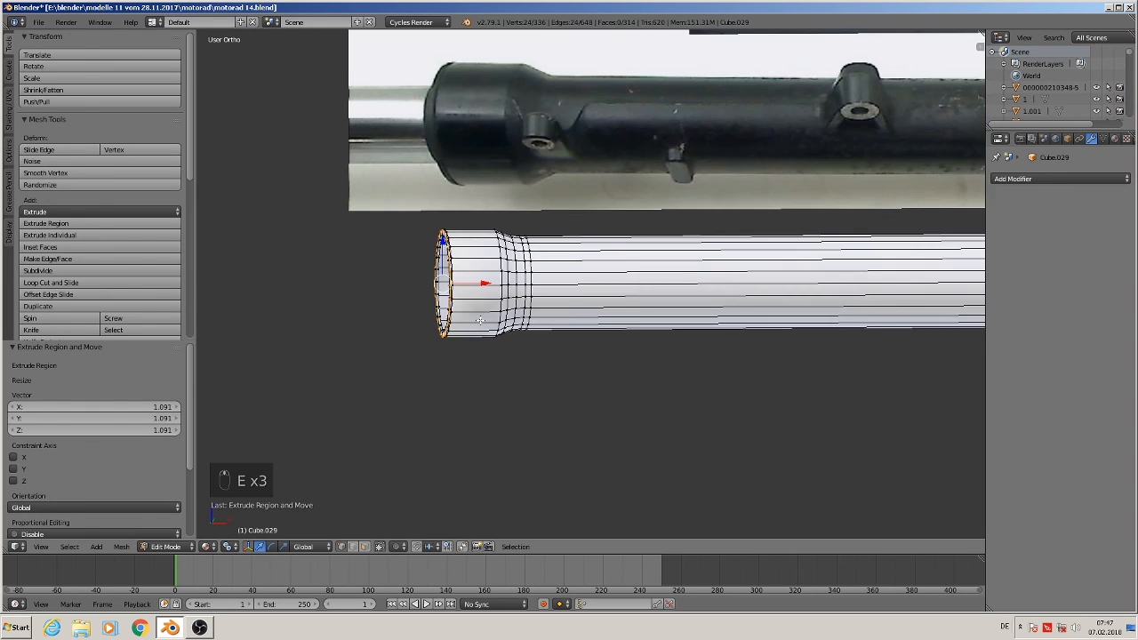
Extrude the rim loop in place and move it along X by about 0.066
key("e")
right_click(484, 303)
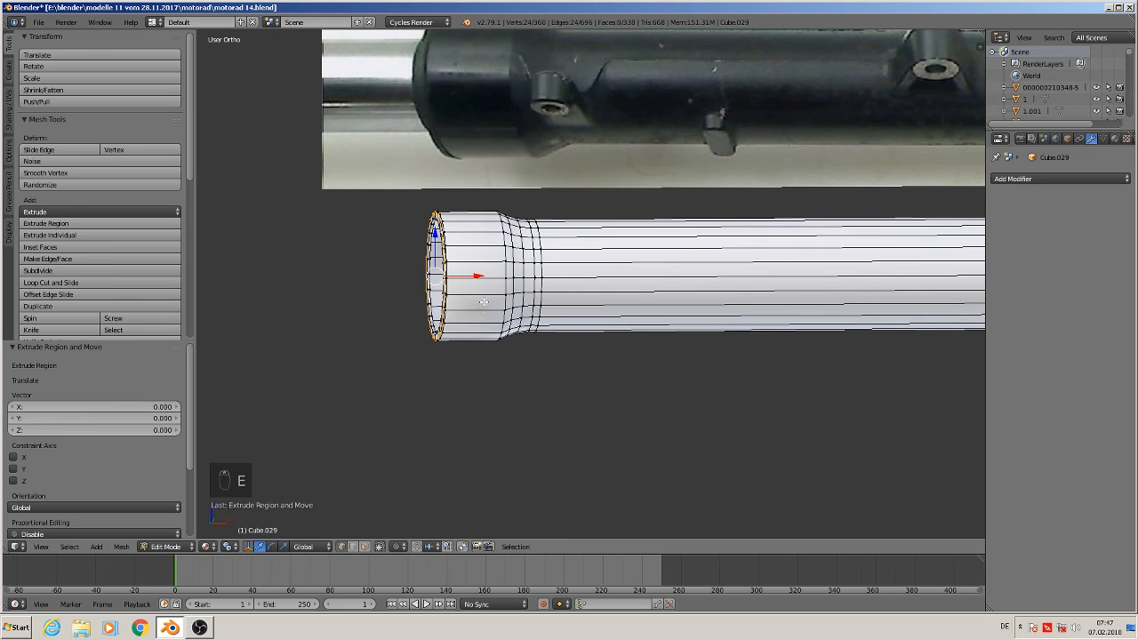
key("g")
key("x")
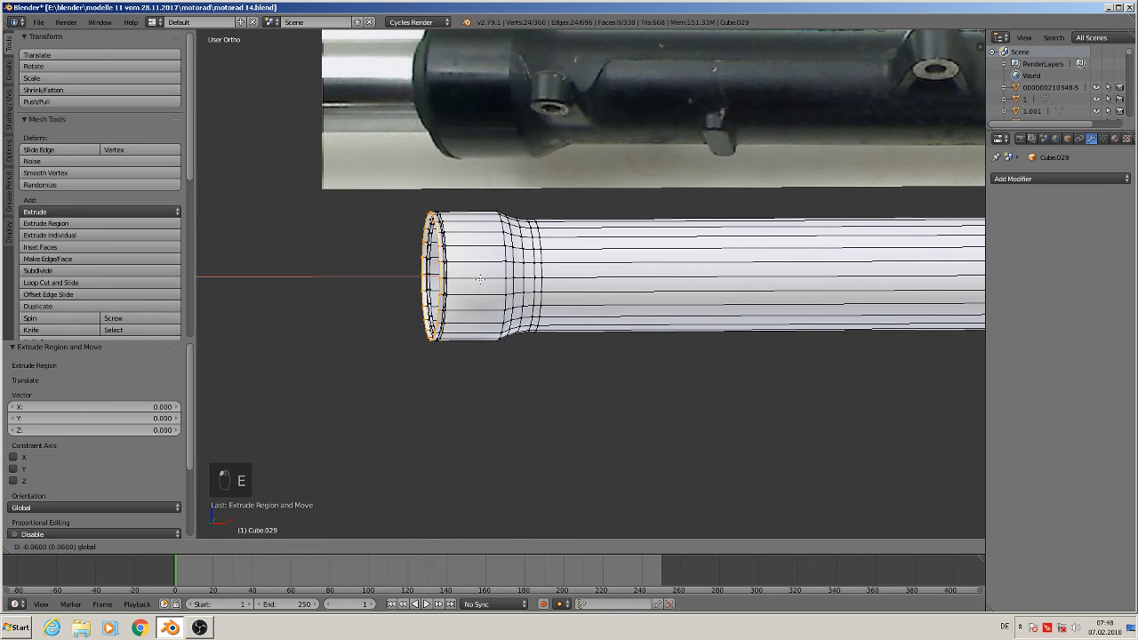
left_click(480, 279)
Extrude the rim loop in place and scale it inward to about 0.737
key("e")
key("s")
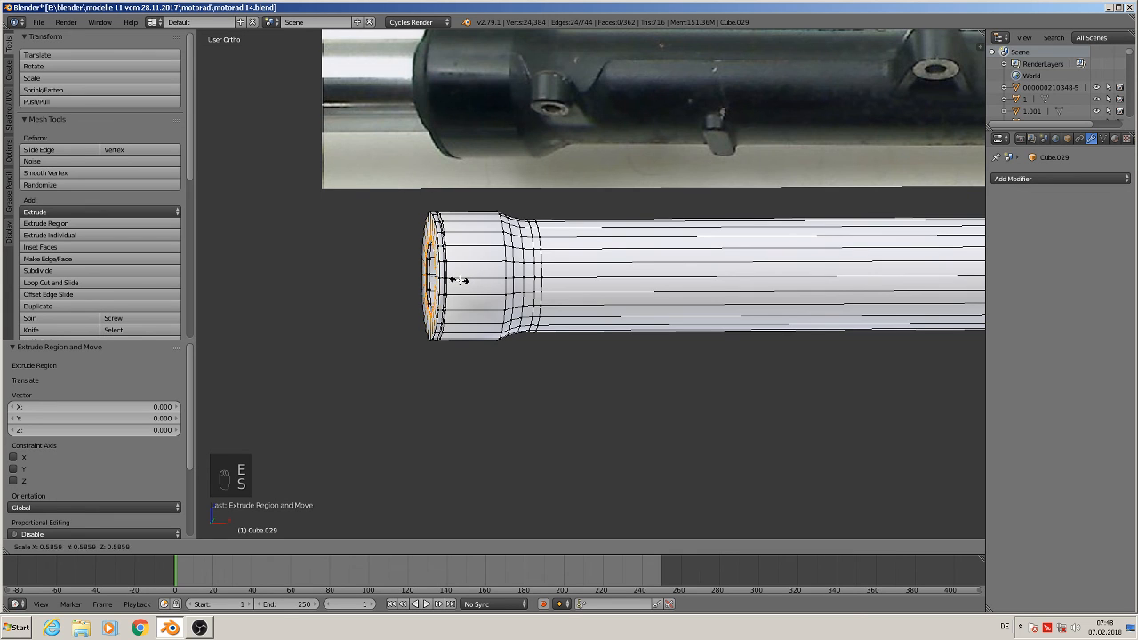
left_click(469, 277)
Move the inner loop along X by about -0.083 to recess it into the tube end
key("g")
key("x")
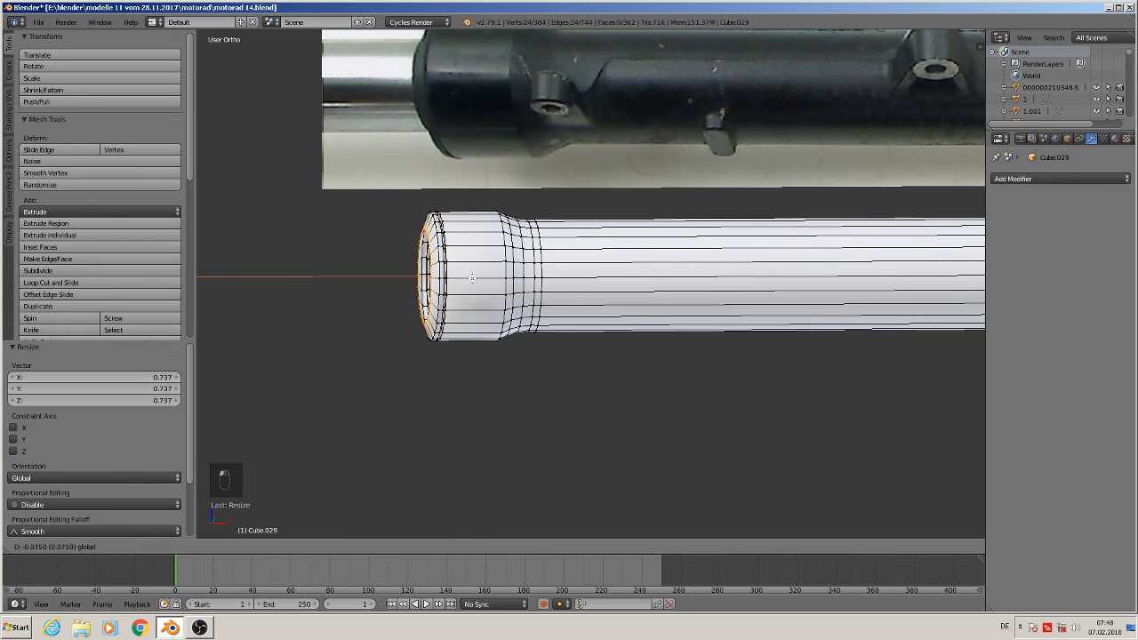
left_click(471, 279)
middle_click_drag(490, 316, 487, 322)
scroll(449, 316, "up", 2)
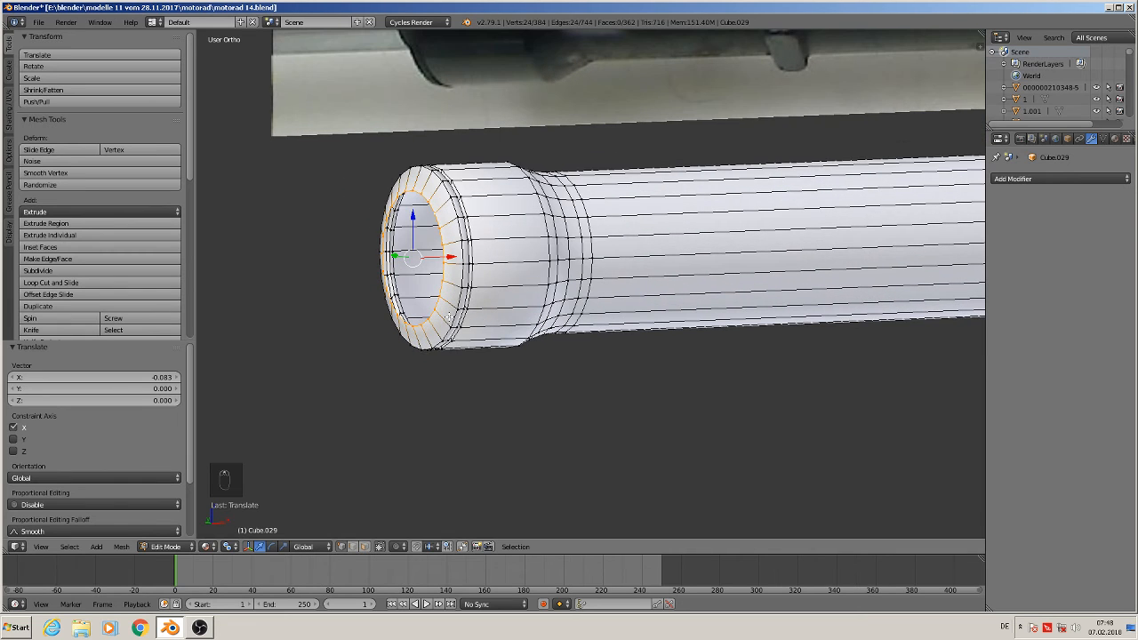
Extrude the recessed loop in place once more and leave edit mode
key("e")
right_click(454, 283)
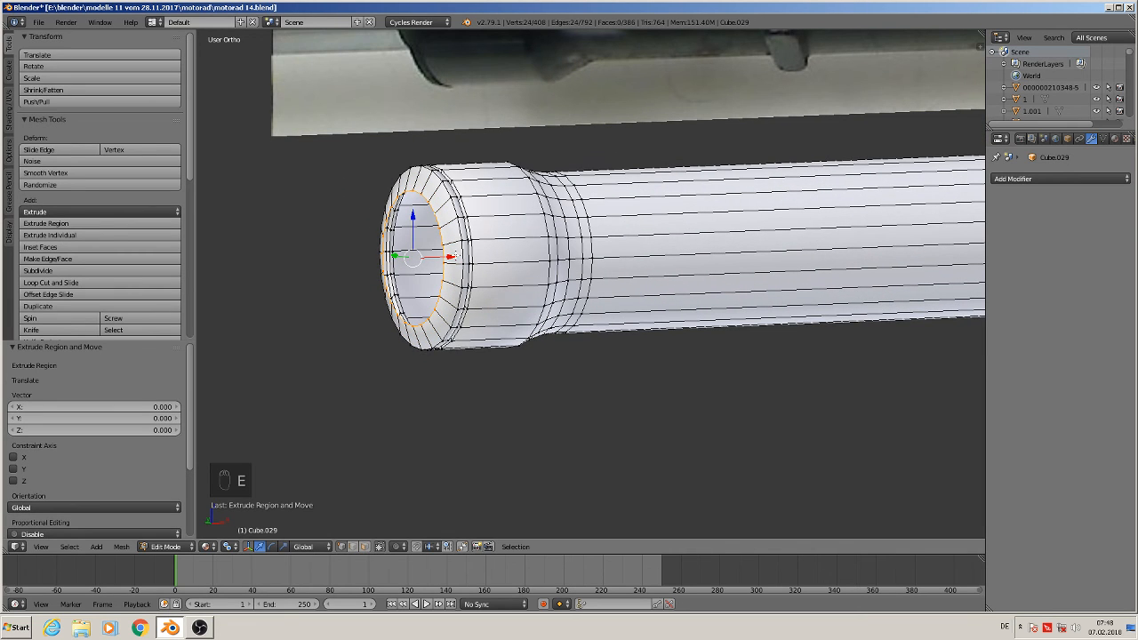
left_click_drag(451, 256, 488, 293)
key("Tab")
scroll(534, 334, "down", 4)
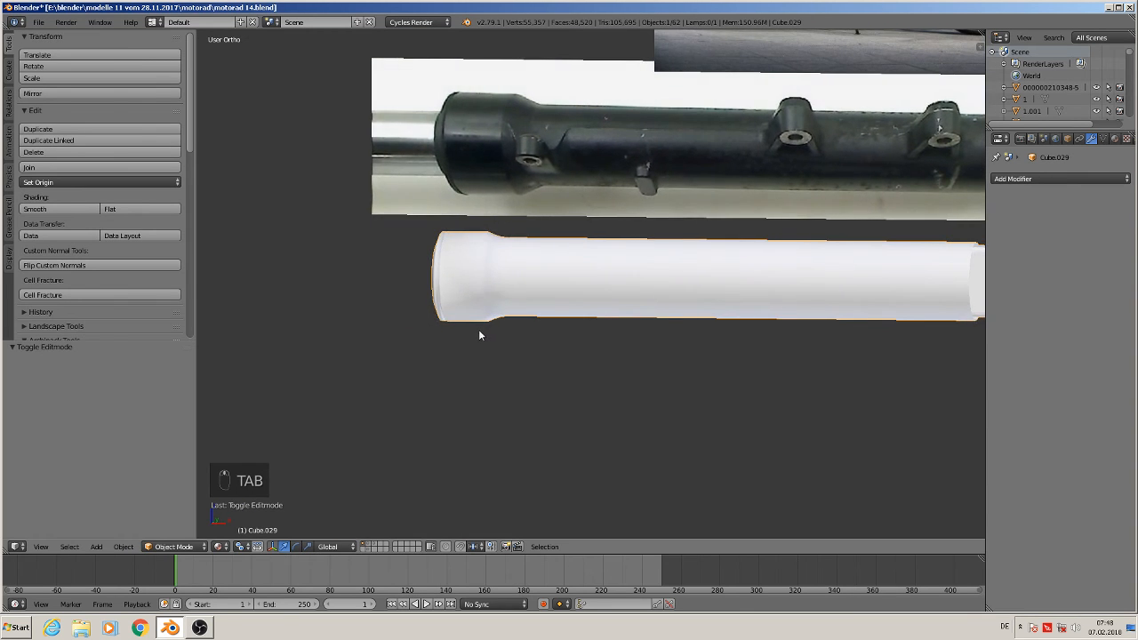
Save the blend file
scroll(480, 331, "down", 3)
middle_click_drag(640, 330, 482, 368, "shift")
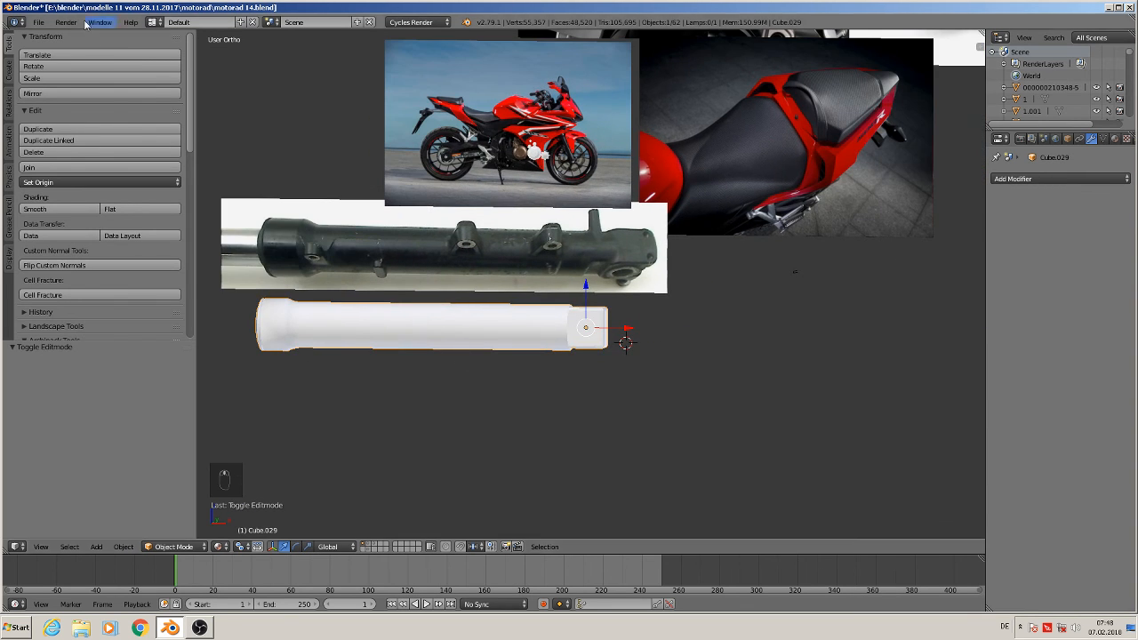
left_click(39, 22)
left_click(63, 114)
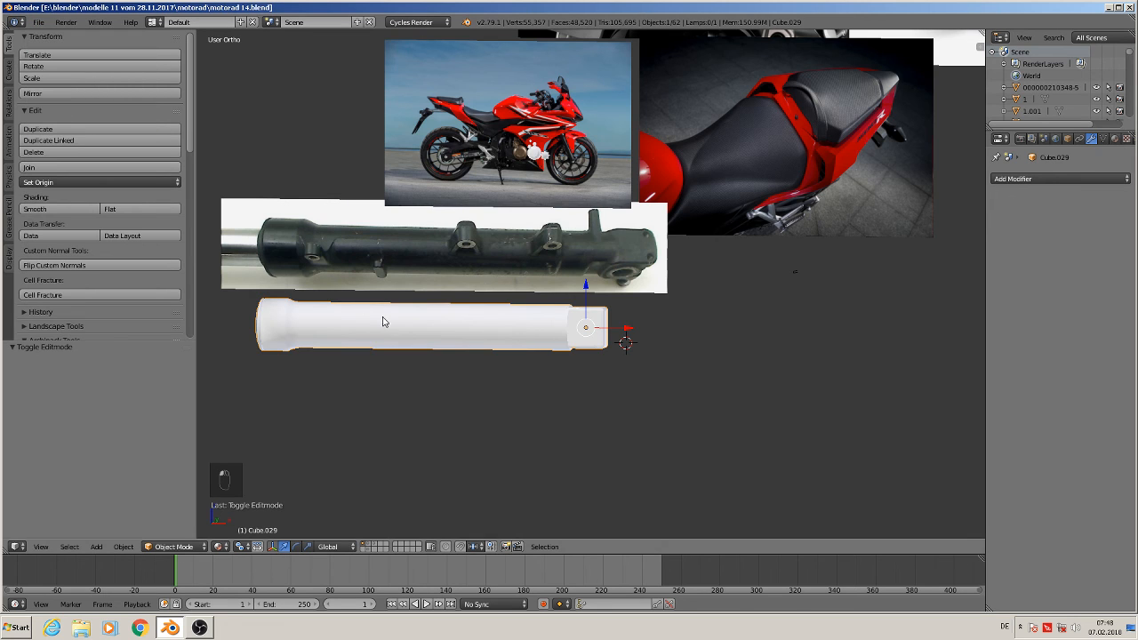
Place the 3D cursor on the fork tube and add a cylinder with 24 vertices there
scroll(382, 322, "up", 2)
scroll(473, 199, "down", 1)
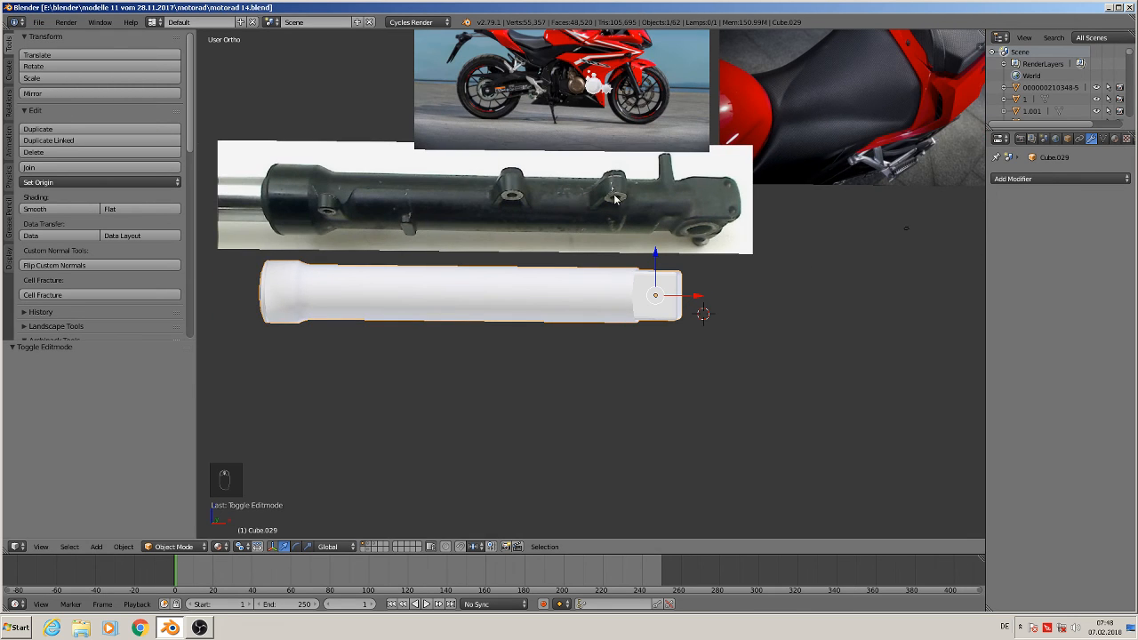
left_click(578, 293)
left_click(96, 546)
mouse_move(112, 533)
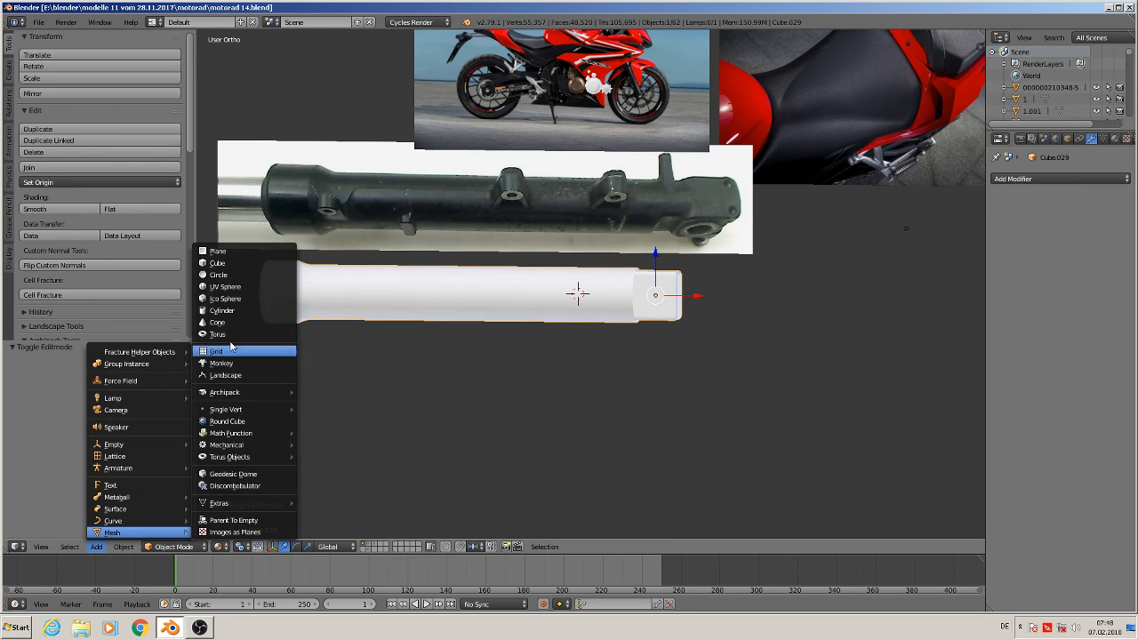
left_click(236, 313)
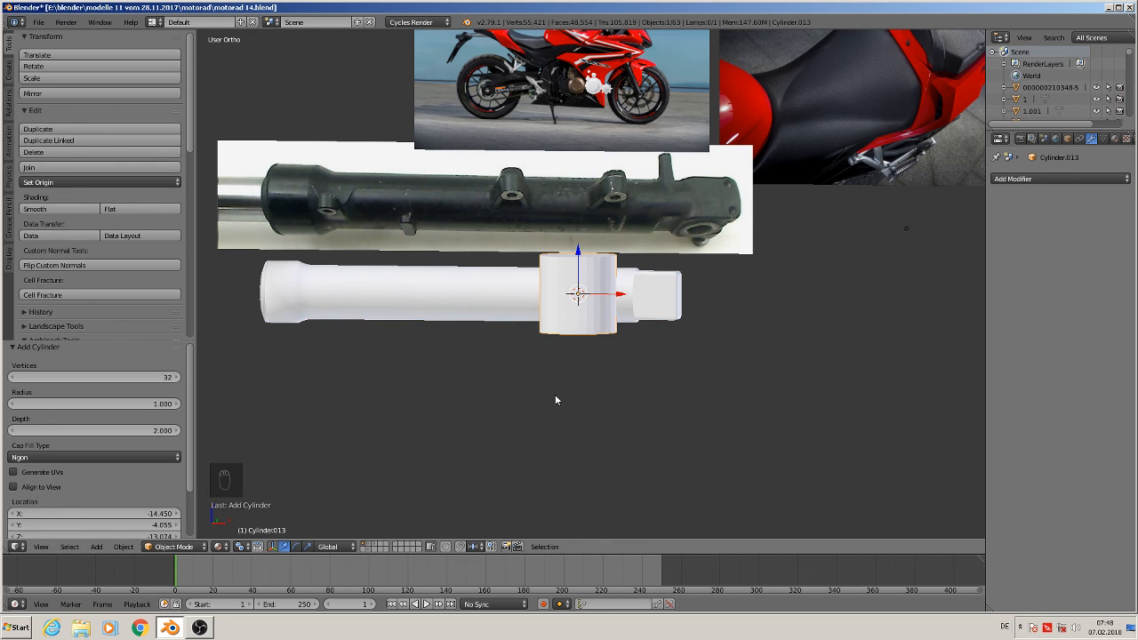
left_click(151, 377)
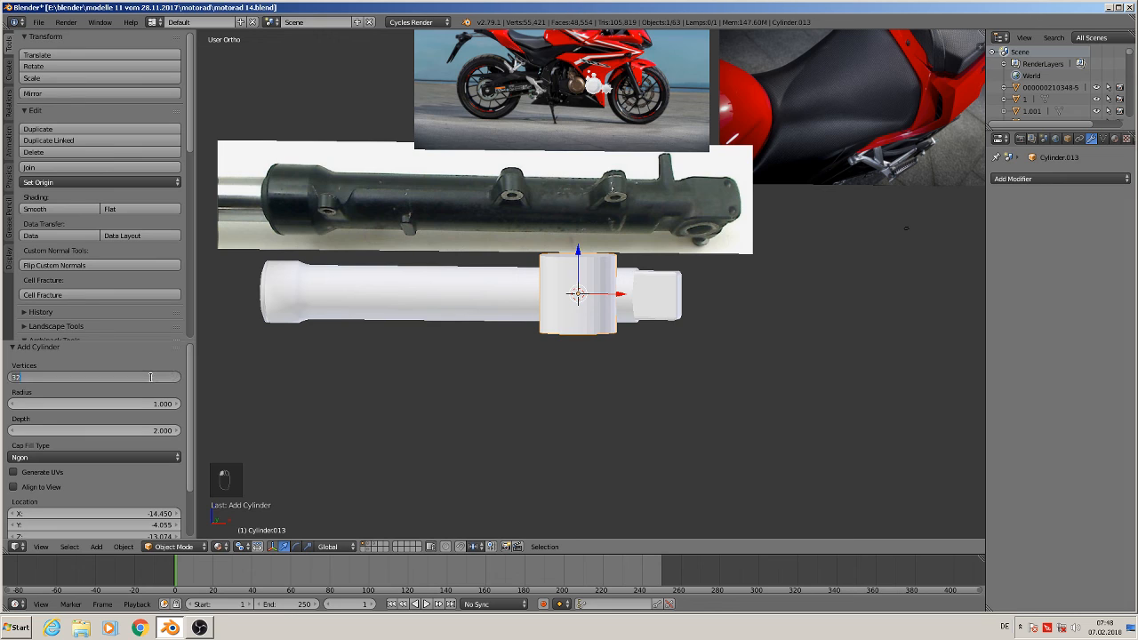
type("24")
key("Return")
Scale the new cylinder down to about 0.317
key("w")
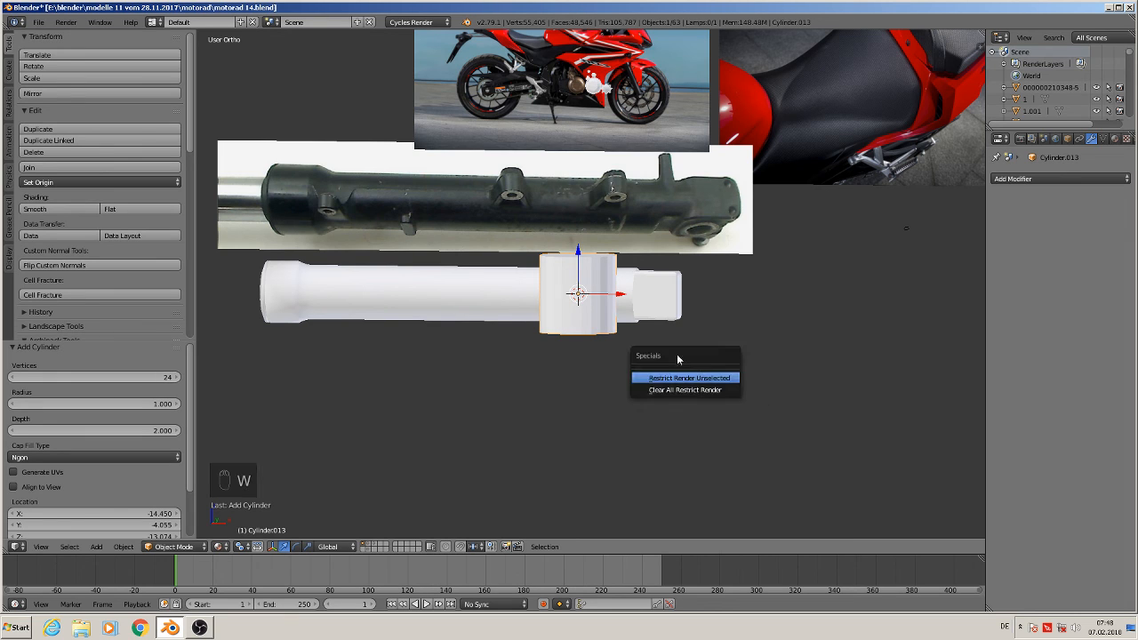
key("s")
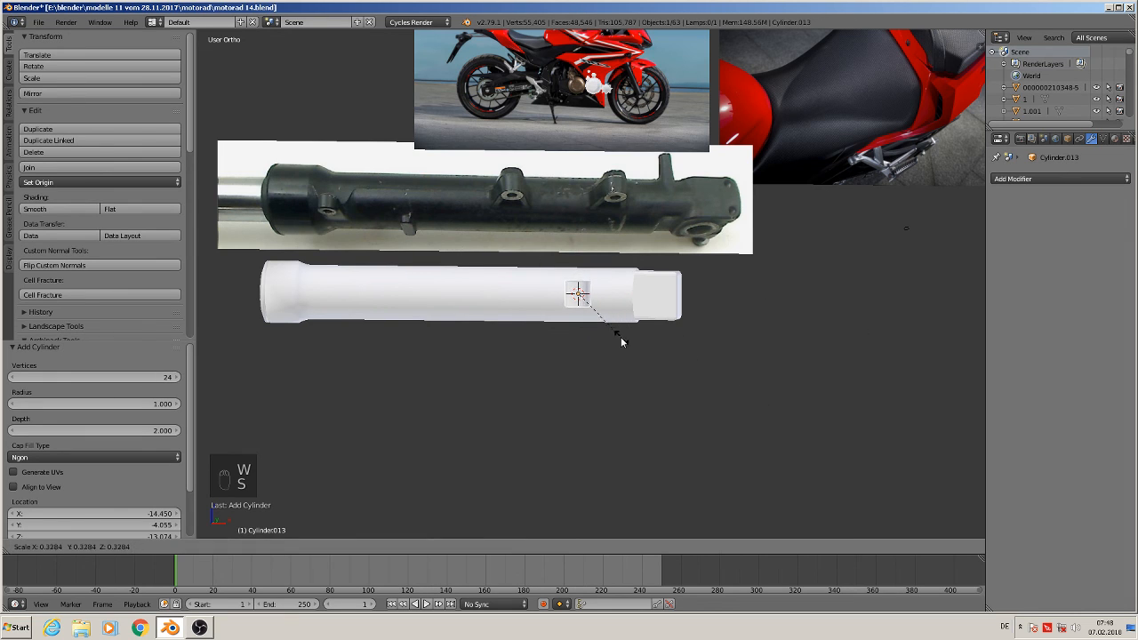
left_click(620, 334)
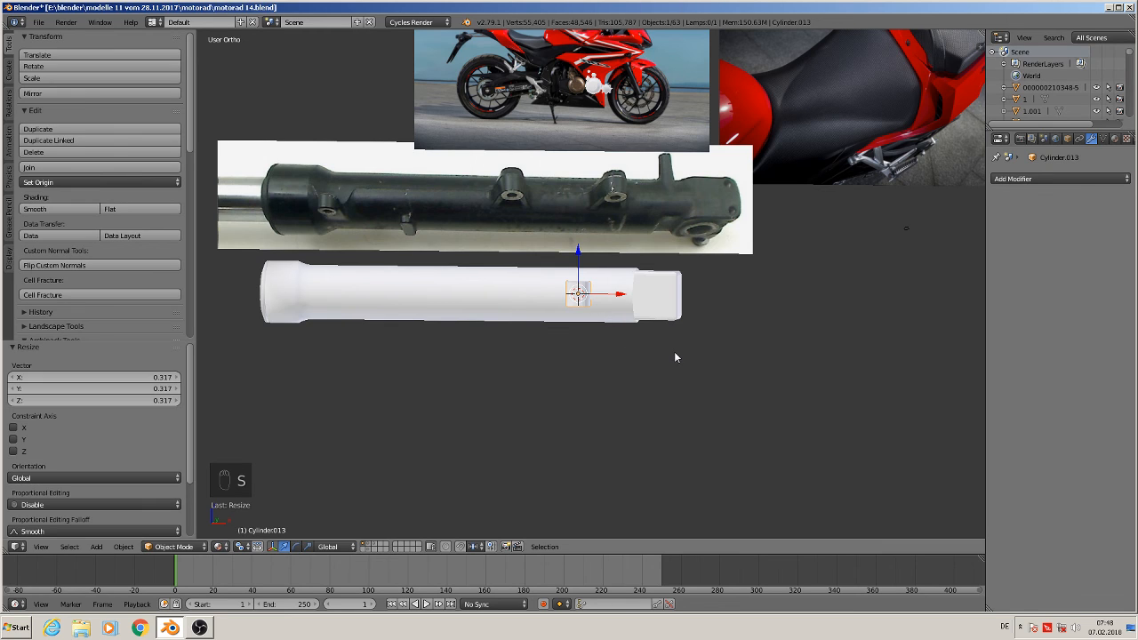
Rotate the cylinder 90° about X and move it about 2.144 down along Z
type("rx90")
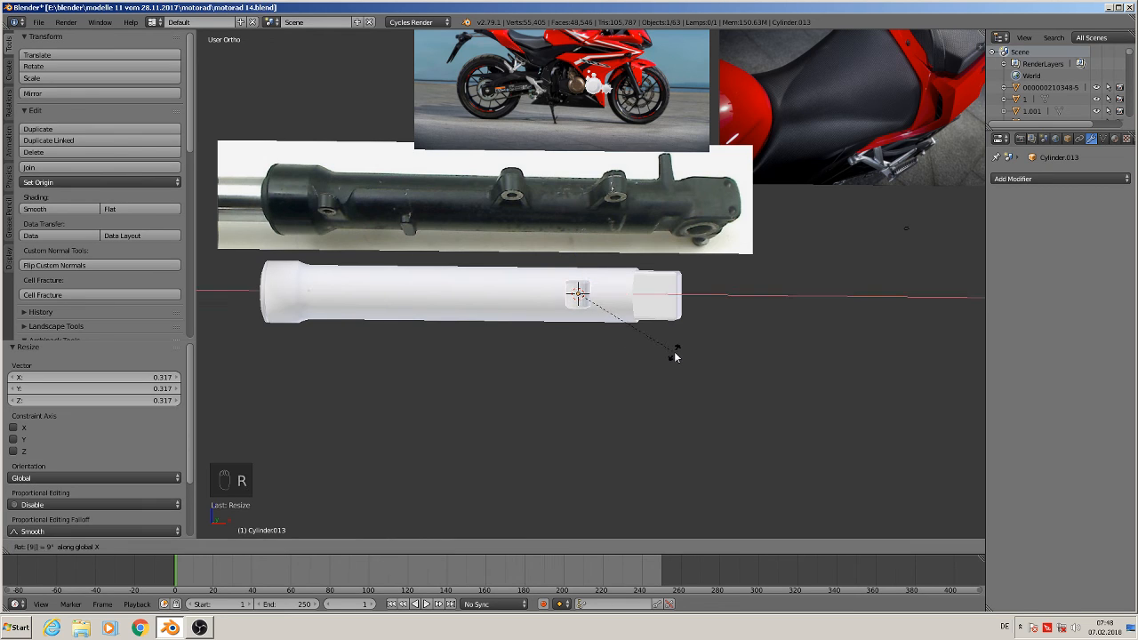
key("Return")
left_click_drag(613, 292, 620, 382)
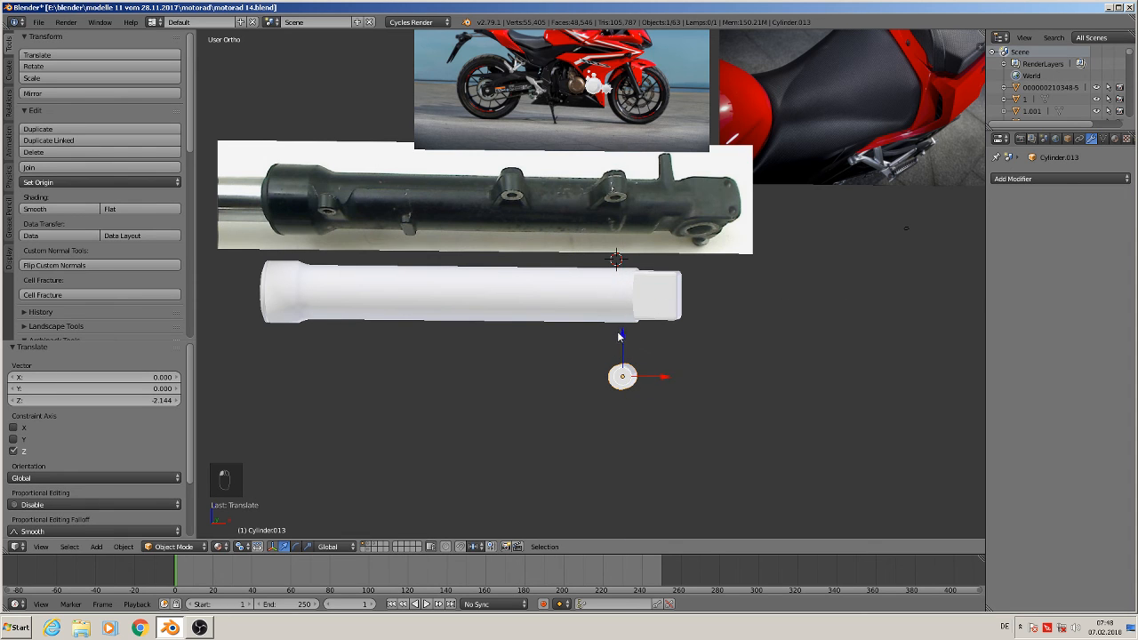
In edit mode from front view, extrude the cylinder's front cap face in place and scale it to about 0.436
key("KP_1")
middle_click_drag(621, 394, 690, 415)
scroll(691, 414, "up", 3)
key("Tab")
scroll(468, 406, "up", 3)
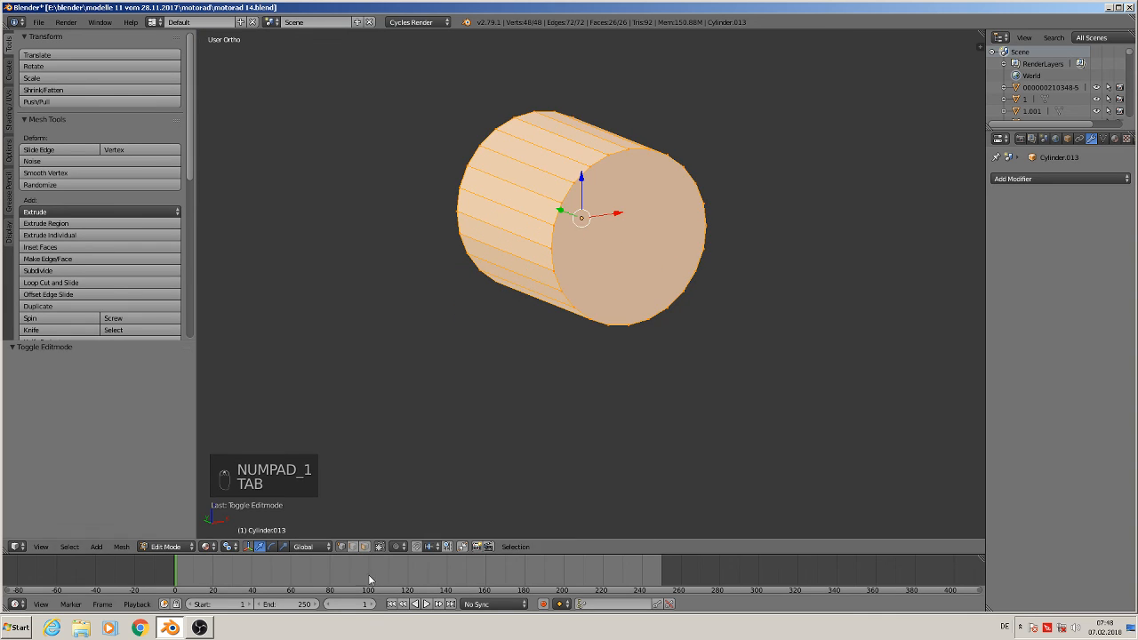
left_click(364, 546)
right_click(613, 259)
middle_click_drag(613, 259, 719, 314)
right_click(480, 263, "shift")
middle_click_drag(878, 316, 699, 292)
key("e")
right_click(706, 311)
key("s")
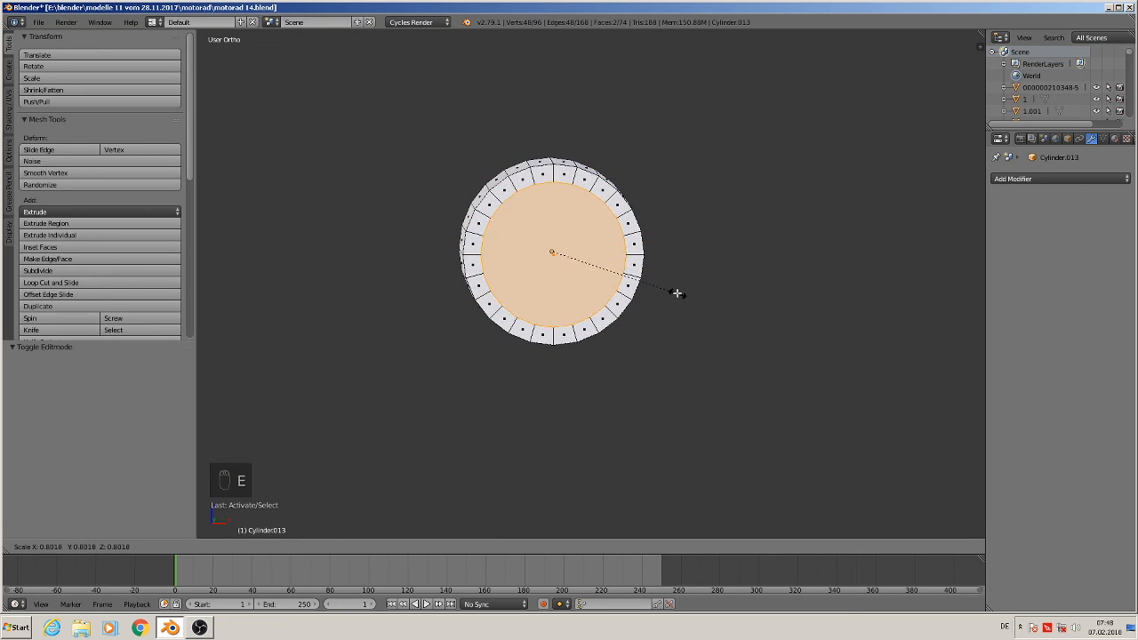
left_click(618, 281)
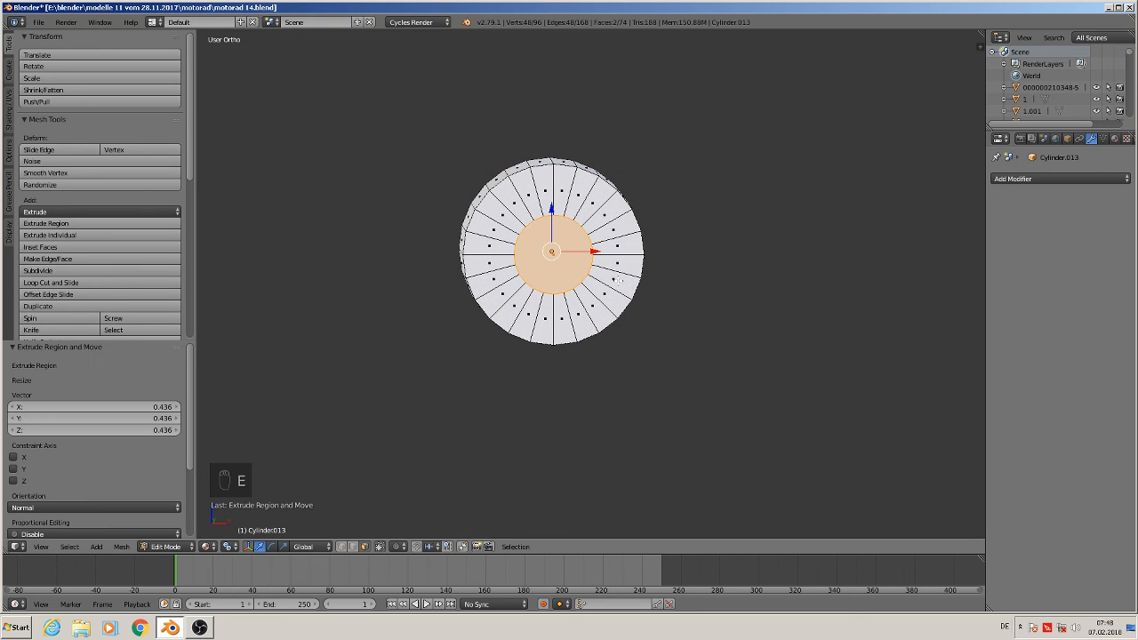
Scale the inner cap face up by about 1.322
scroll(613, 281, "down", 7)
middle_click_drag(613, 282, 702, 602, "shift")
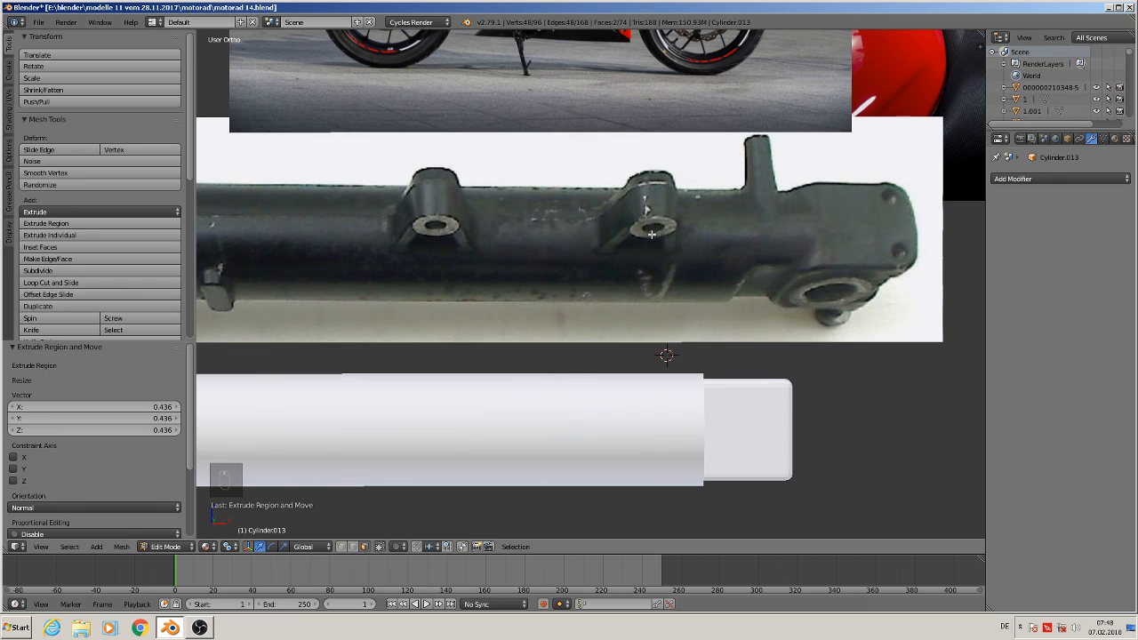
middle_click_drag(670, 225, 643, 394, "shift")
key("s")
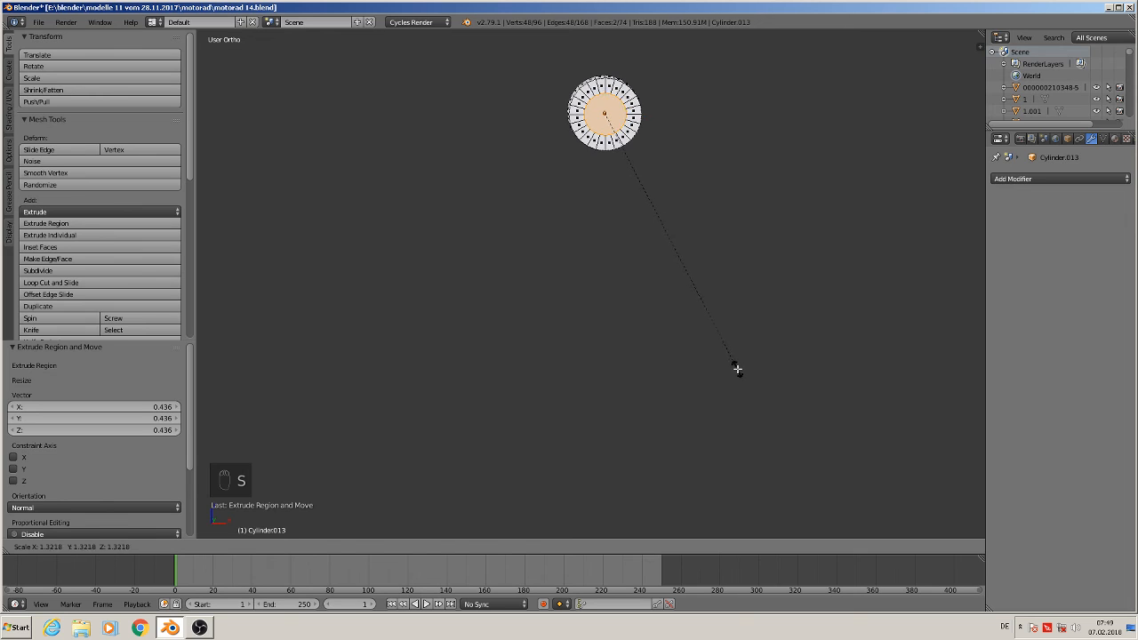
left_click(737, 369)
Delete only the inner cap face to open a hole
middle_click_drag(700, 105, 601, 395, "shift")
scroll(724, 388, "up", 3)
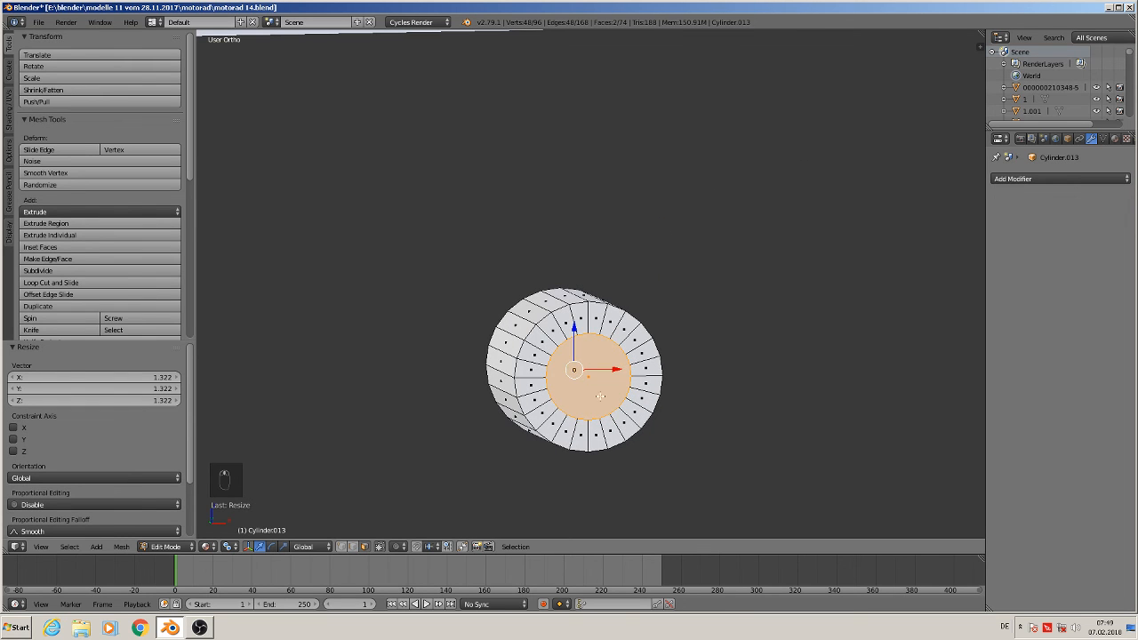
key("x")
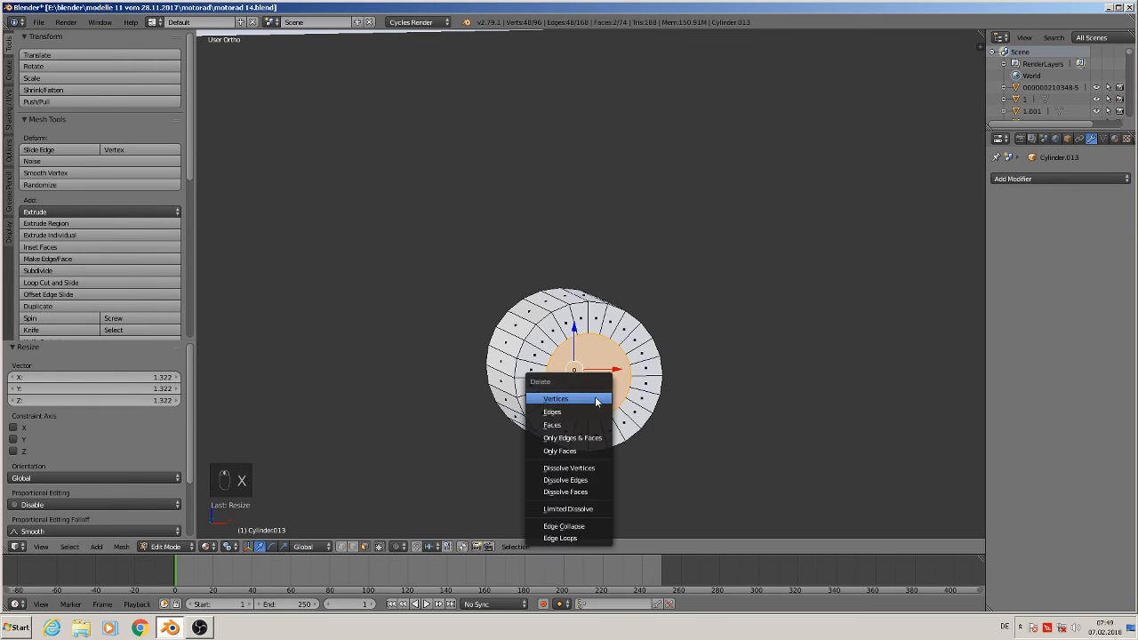
left_click(576, 452)
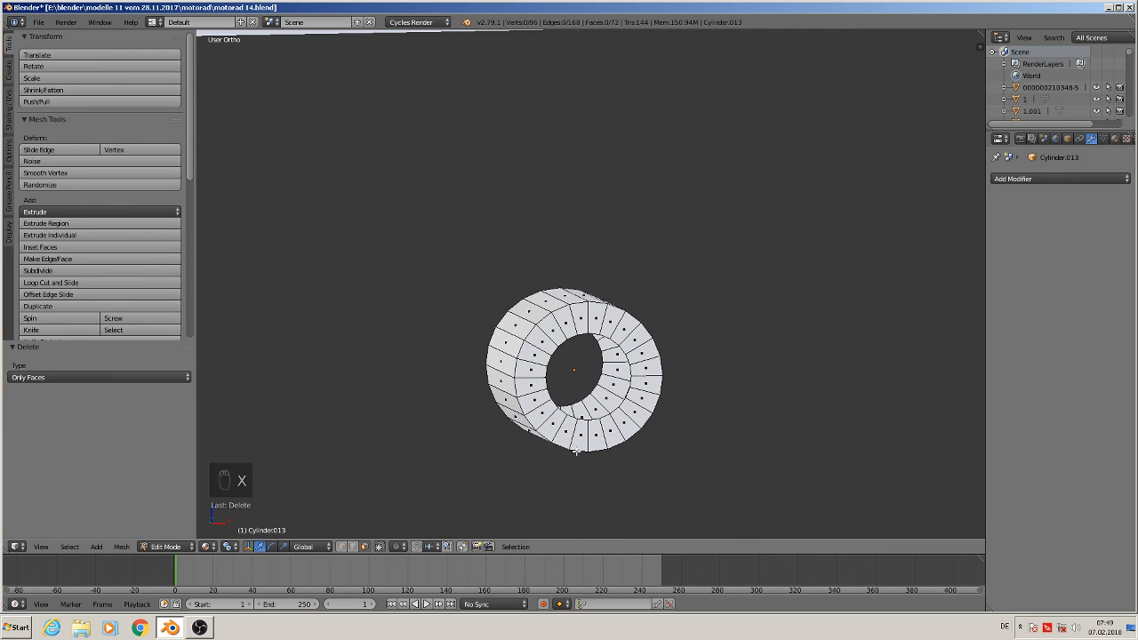
Select the inner edge loops on both ends of the hole and bridge them with Bridge Edge Loops
scroll(576, 452, "up", 2)
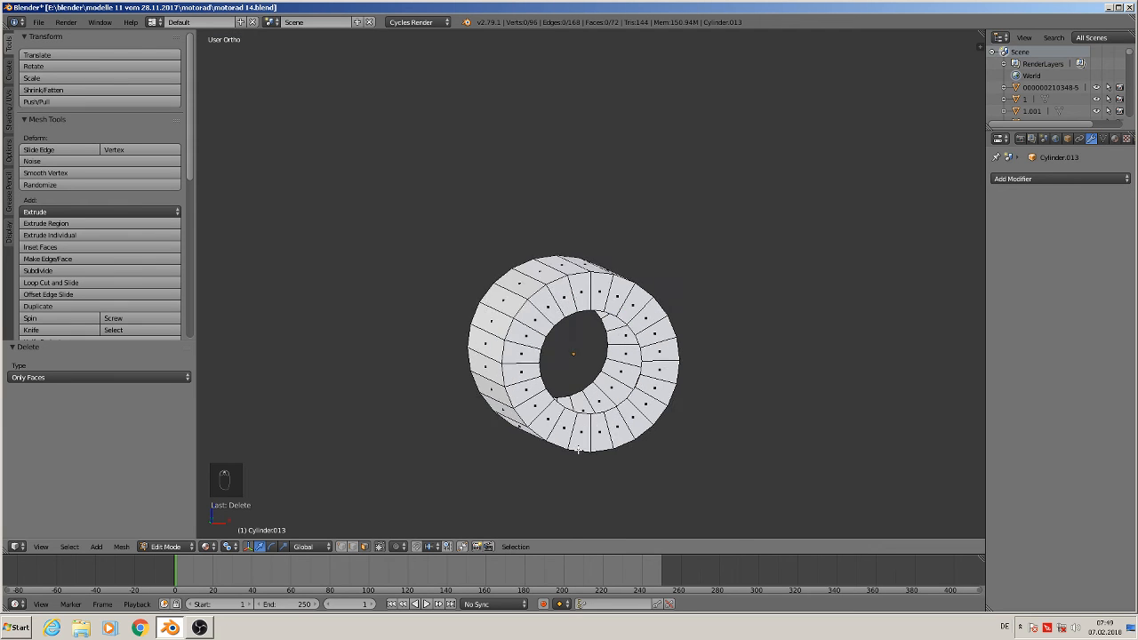
left_click(341, 547)
right_click(605, 355)
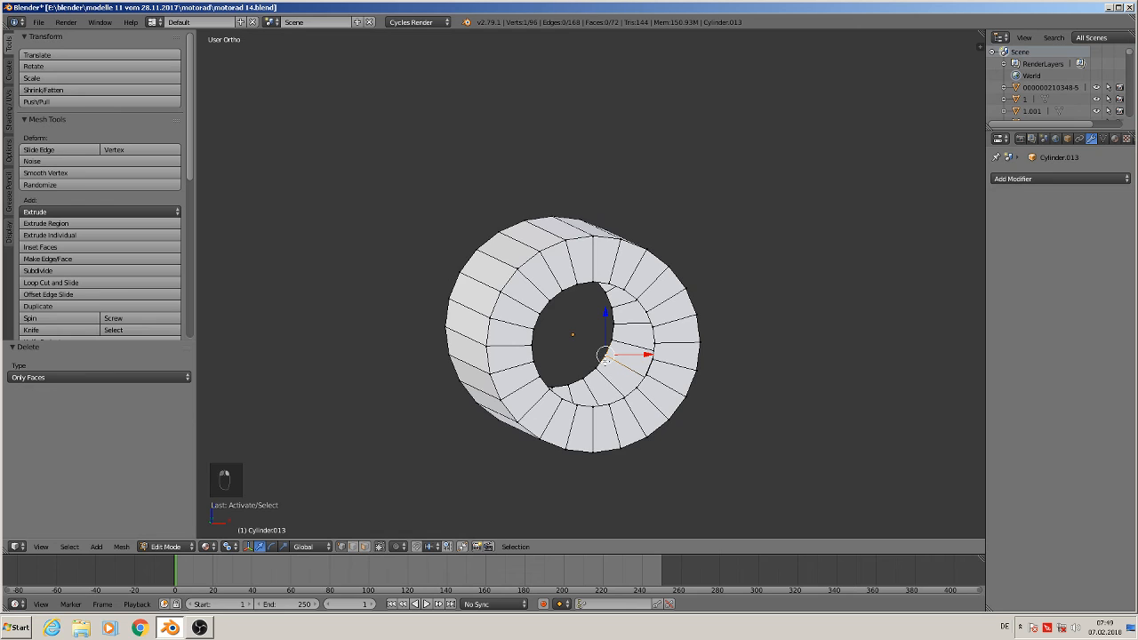
right_click(610, 371, "alt")
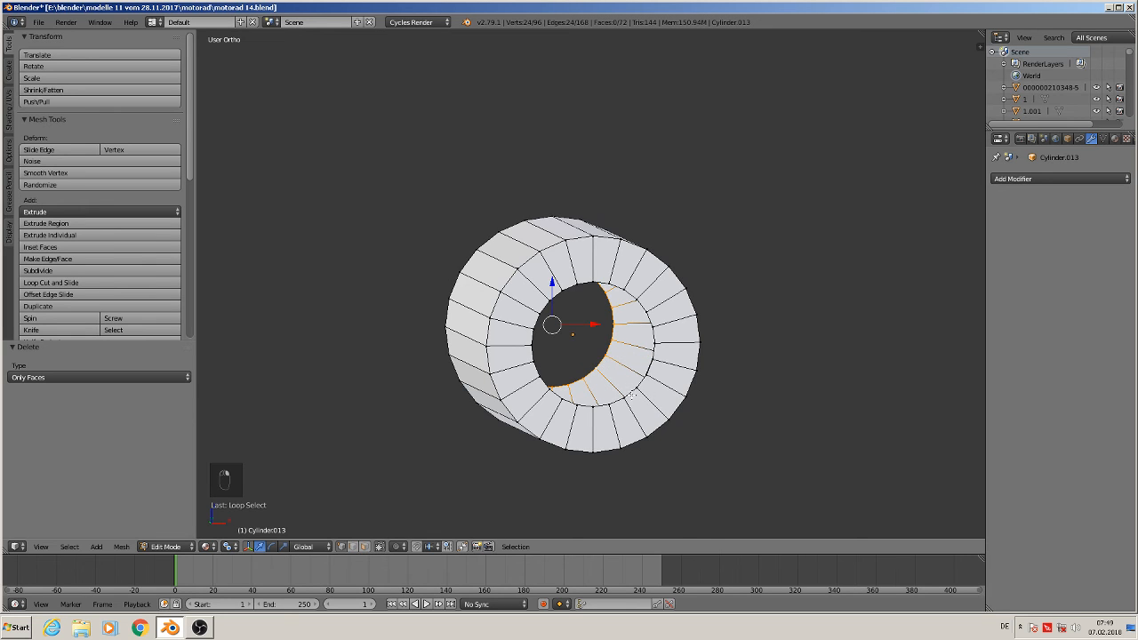
right_click(632, 395, "alt+shift")
key("space")
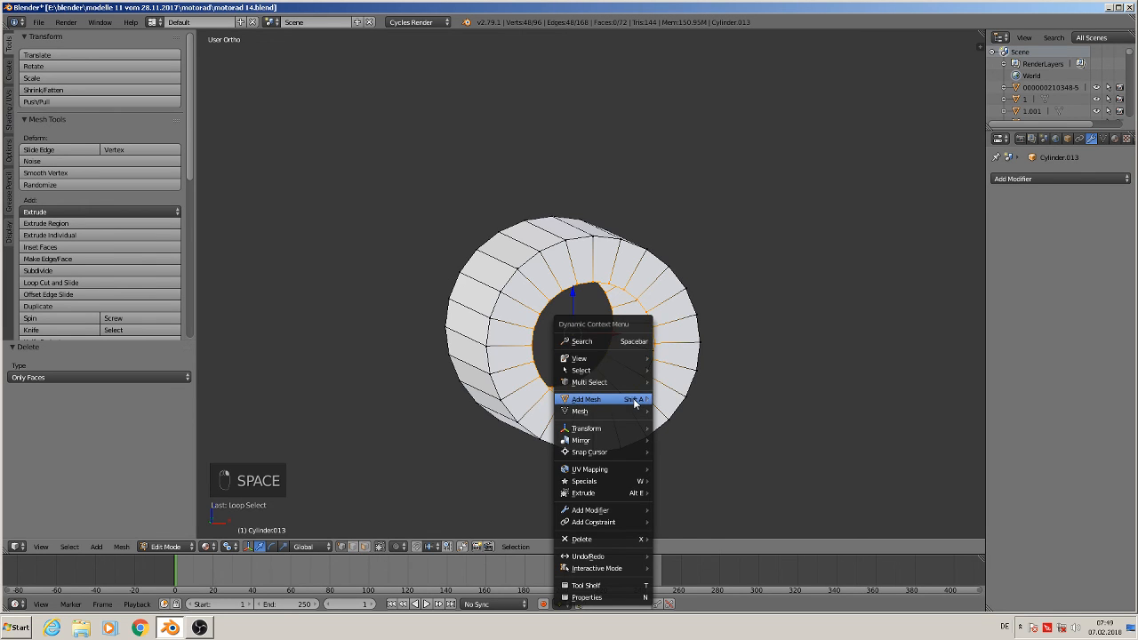
left_click(618, 343)
type("bridg")
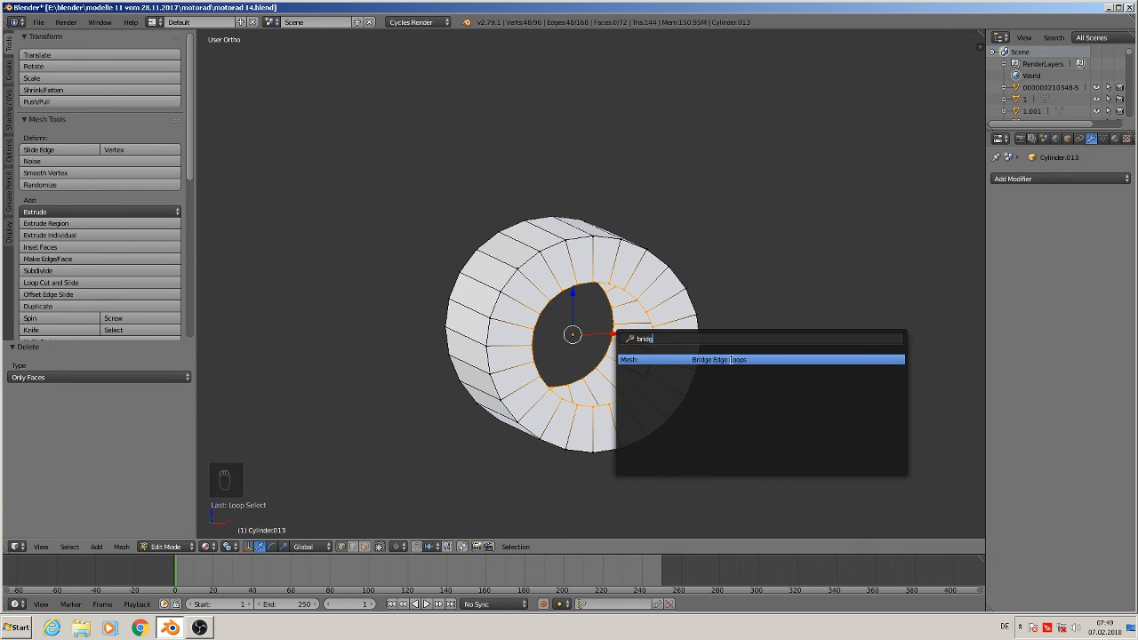
left_click(730, 359)
Leave edit mode and shade the bushing cylinder smooth
key("Tab")
scroll(733, 409, "down", 4)
mouse_move(732, 409)
middle_mouse_down()
mouse_move(696, 399)
mouse_move(719, 403)
middle_mouse_up()
left_click(55, 209)
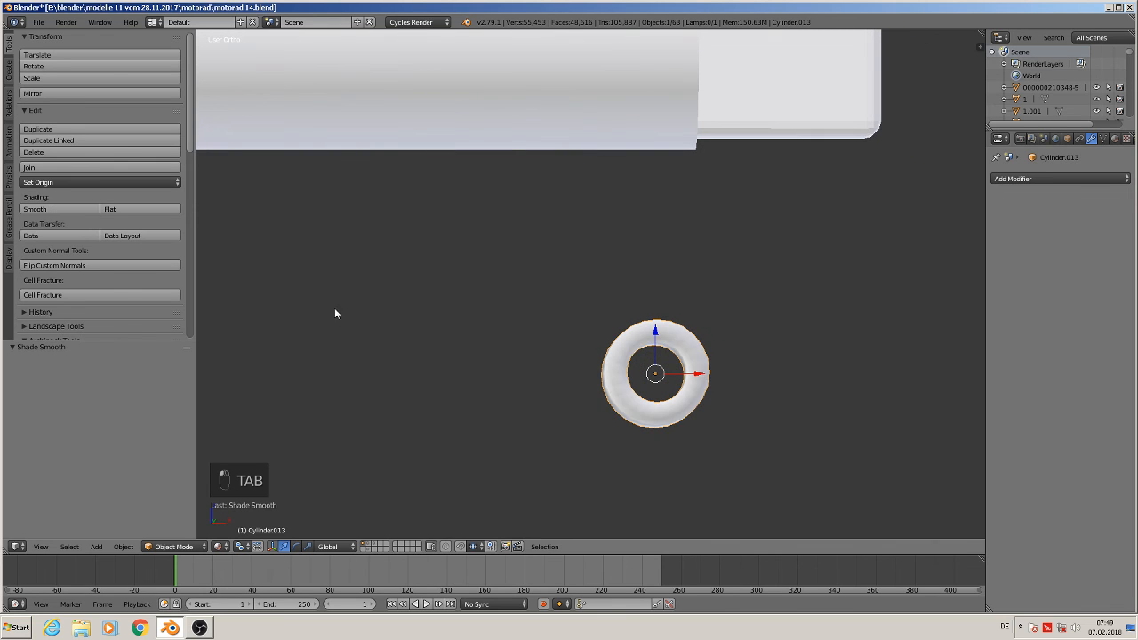
Select the bushing's end-face rings in edit mode, set them to flat shading and return to object mode
mouse_move(622, 432)
middle_mouse_down()
mouse_move(642, 440)
mouse_move(673, 418)
middle_mouse_up()
key("Tab")
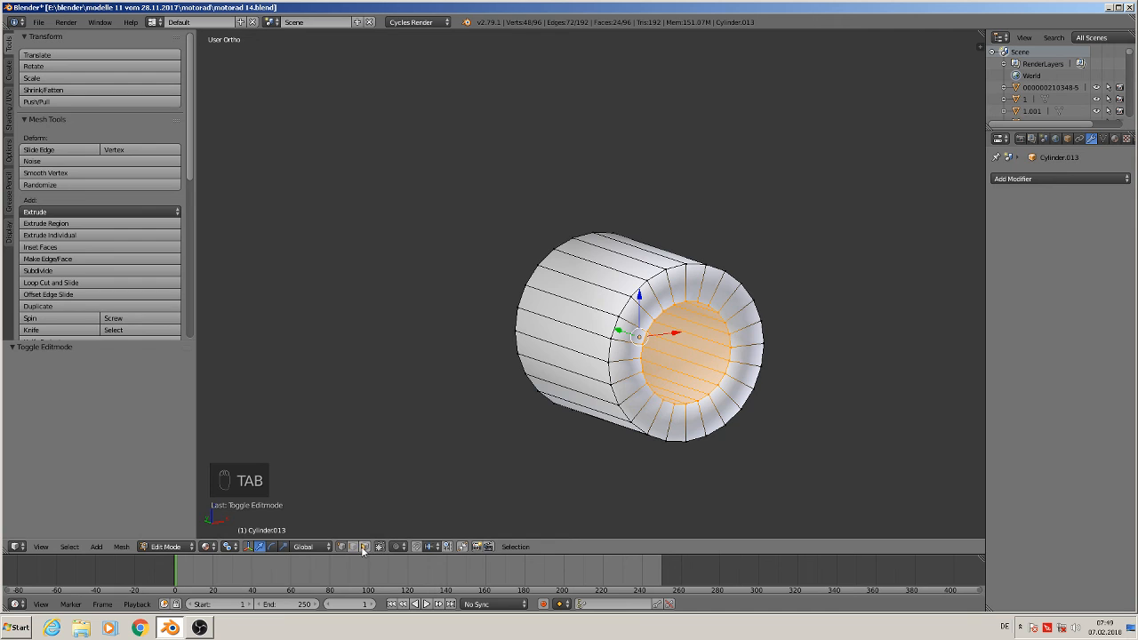
left_click(644, 304, "alt")
middle_click_drag(643, 305, 633, 337)
left_click(570, 328, "alt")
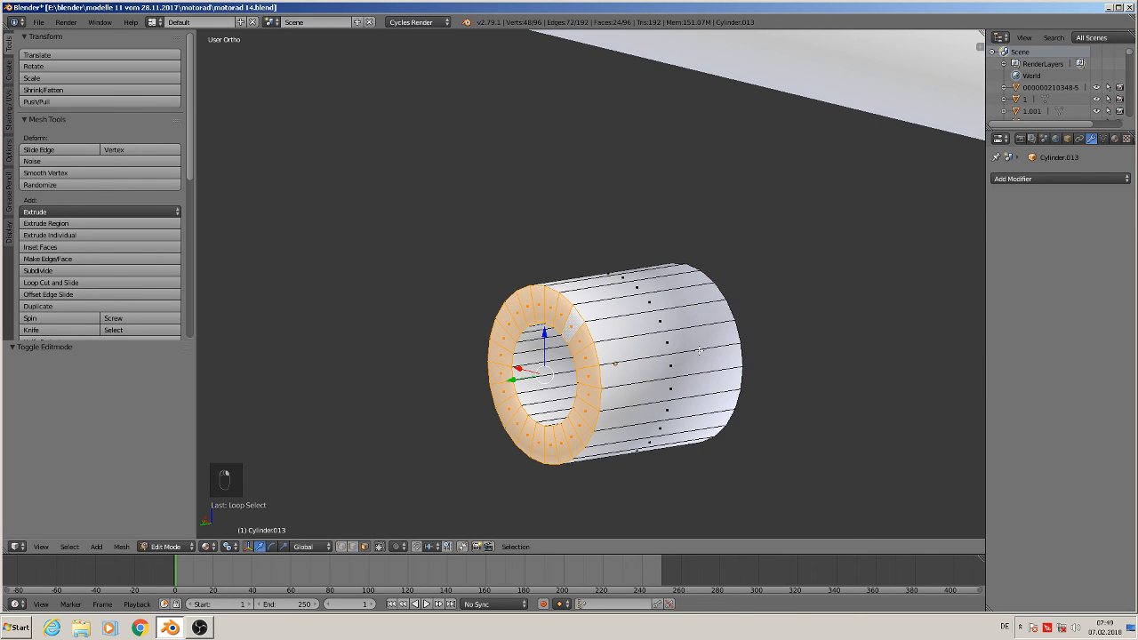
middle_click_drag(699, 350, 633, 320)
left_click(631, 317, "alt+shift")
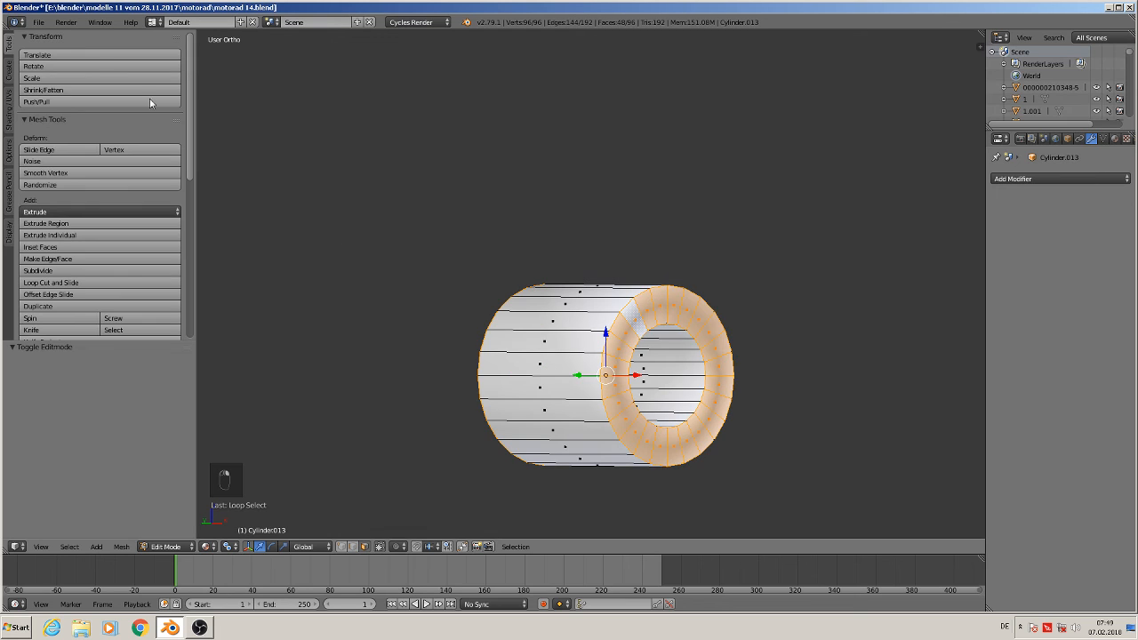
left_click(11, 113)
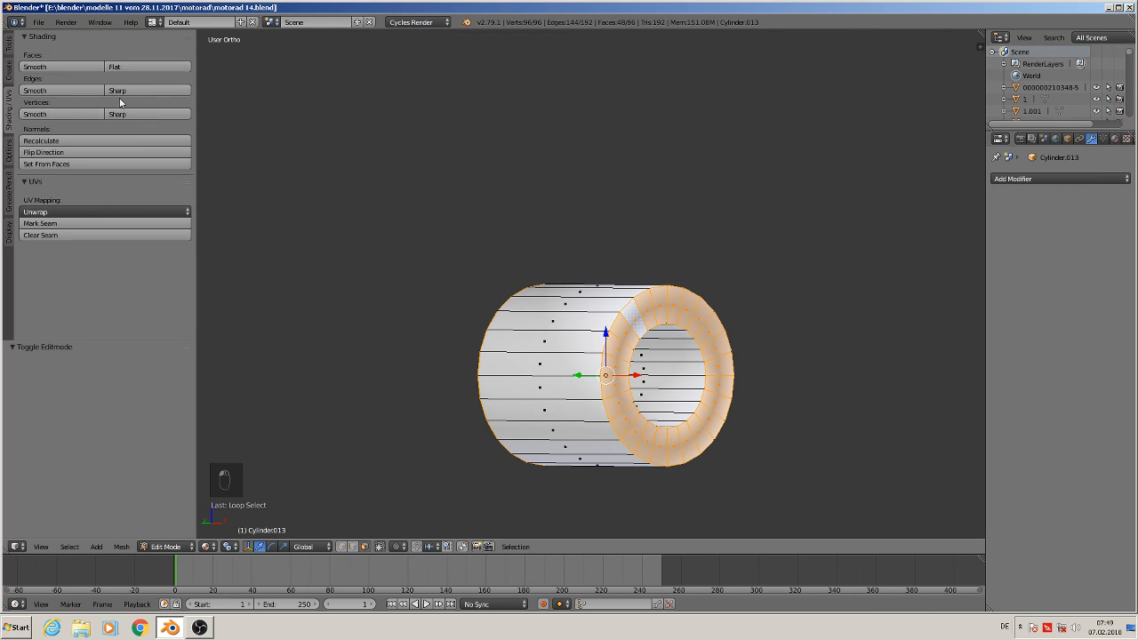
left_click(158, 64)
key("Tab")
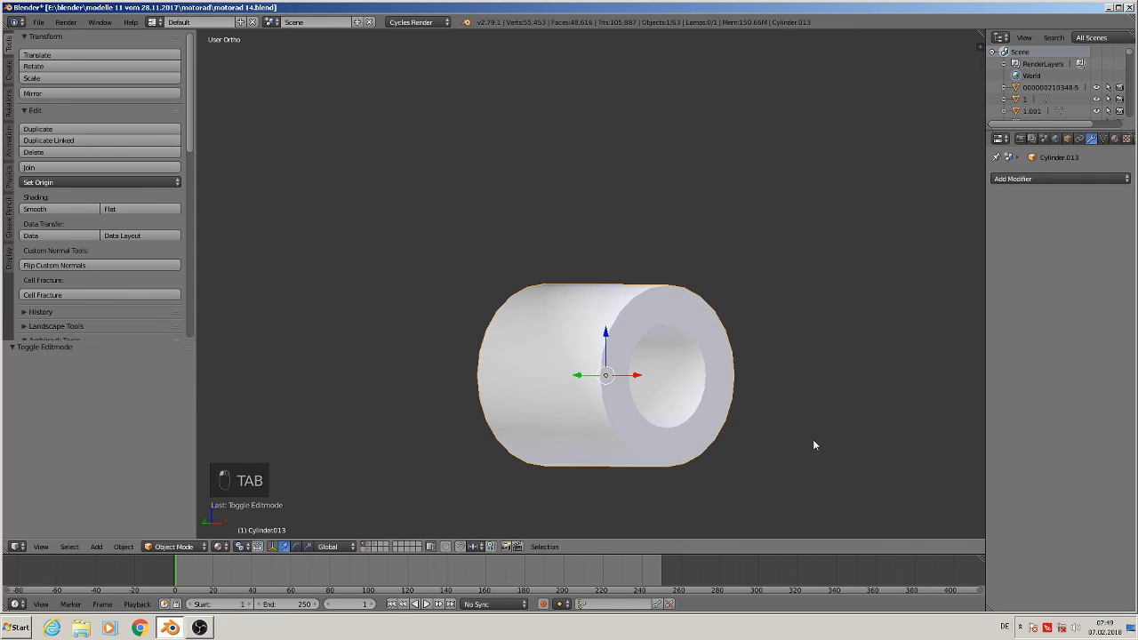
Enter edit mode on the bushing and add a loop cut close to its closed end
middle_click_drag(812, 444, 821, 469)
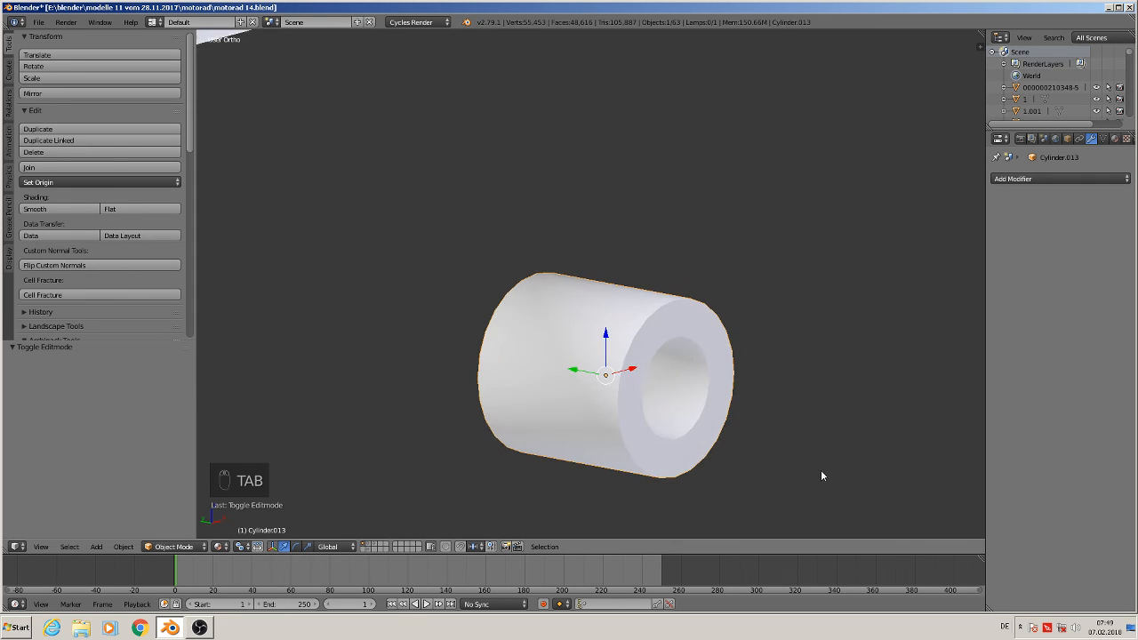
scroll(779, 471, "down", 4)
scroll(757, 462, "up", 3)
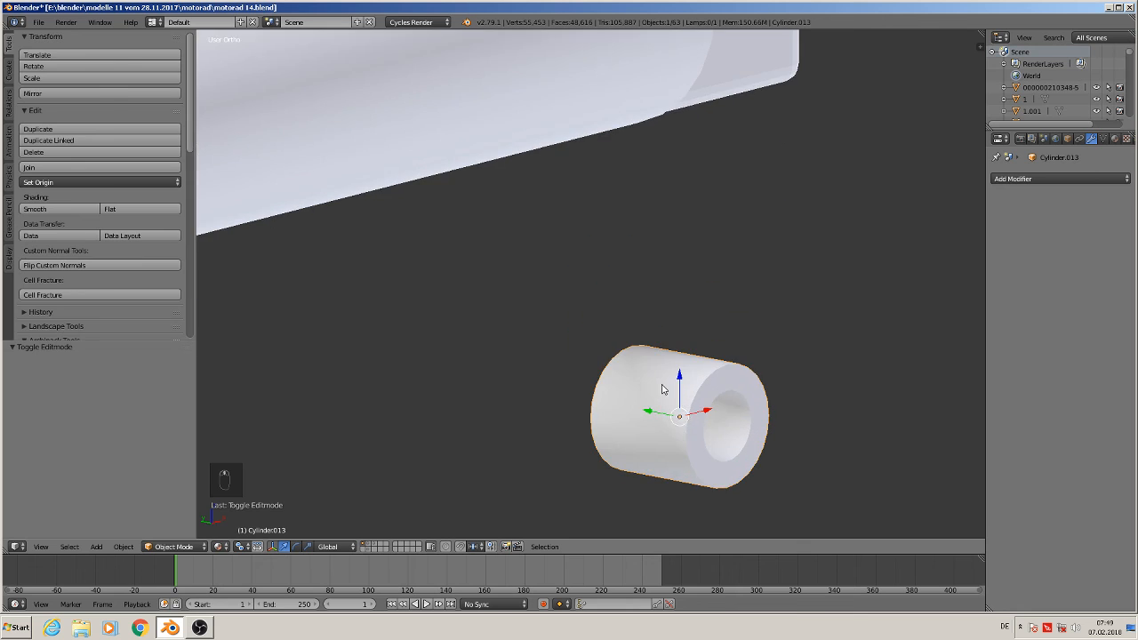
key("Tab")
scroll(663, 384, "up", 3)
key("ctrl+r")
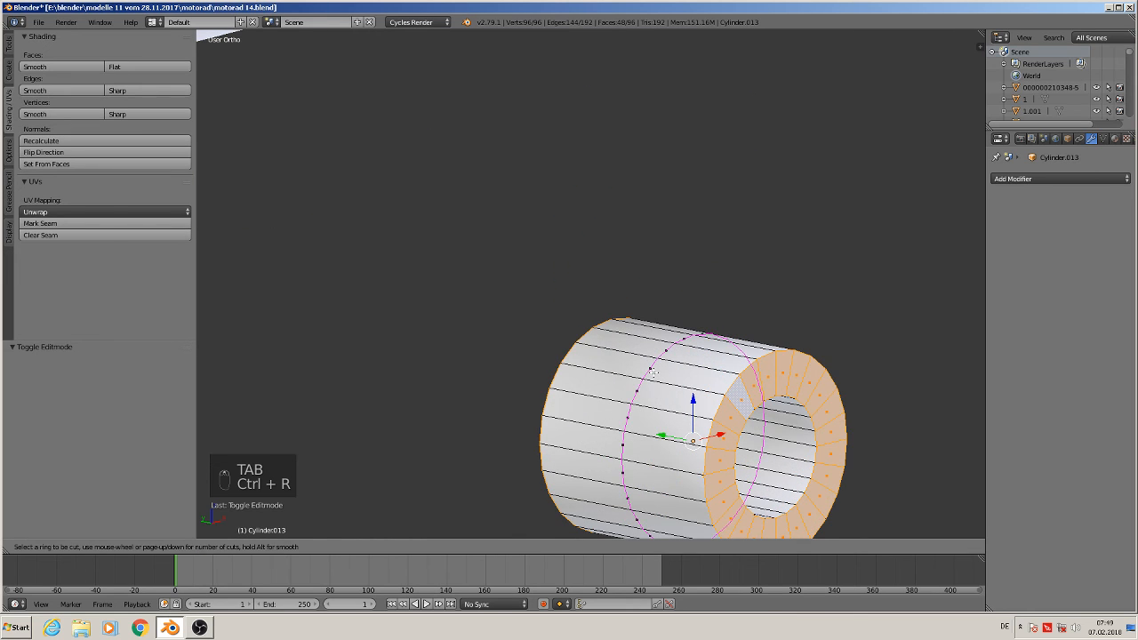
left_click(654, 374)
left_click(734, 372)
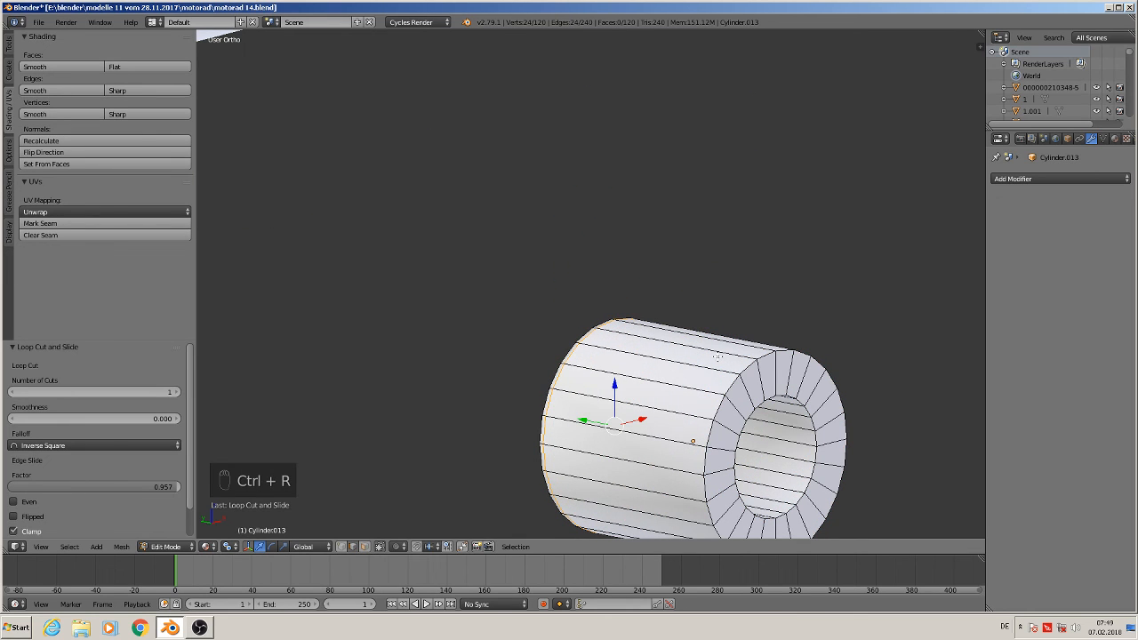
Add a second loop cut close to the bushing's open end and leave edit mode
key("ctrl+r")
left_click(802, 373)
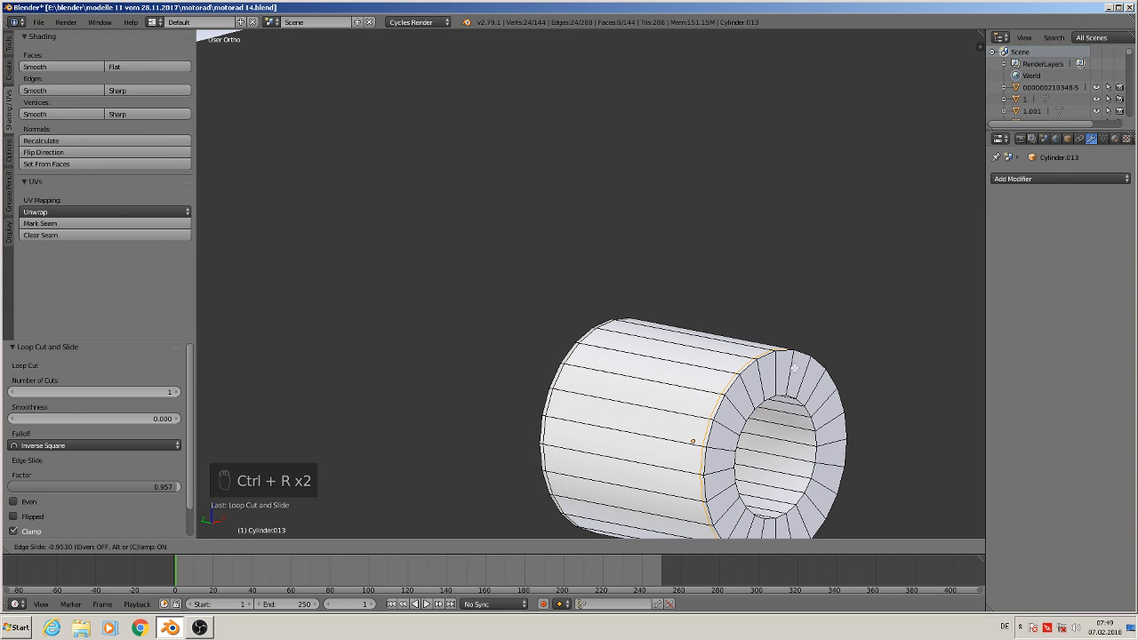
left_click(795, 368)
key("Tab")
Duplicate the bushing, move the copy about 7.7 units along X and scale it to 0.665
scroll(852, 428, "down", 4)
middle_click_drag(851, 430, 767, 421)
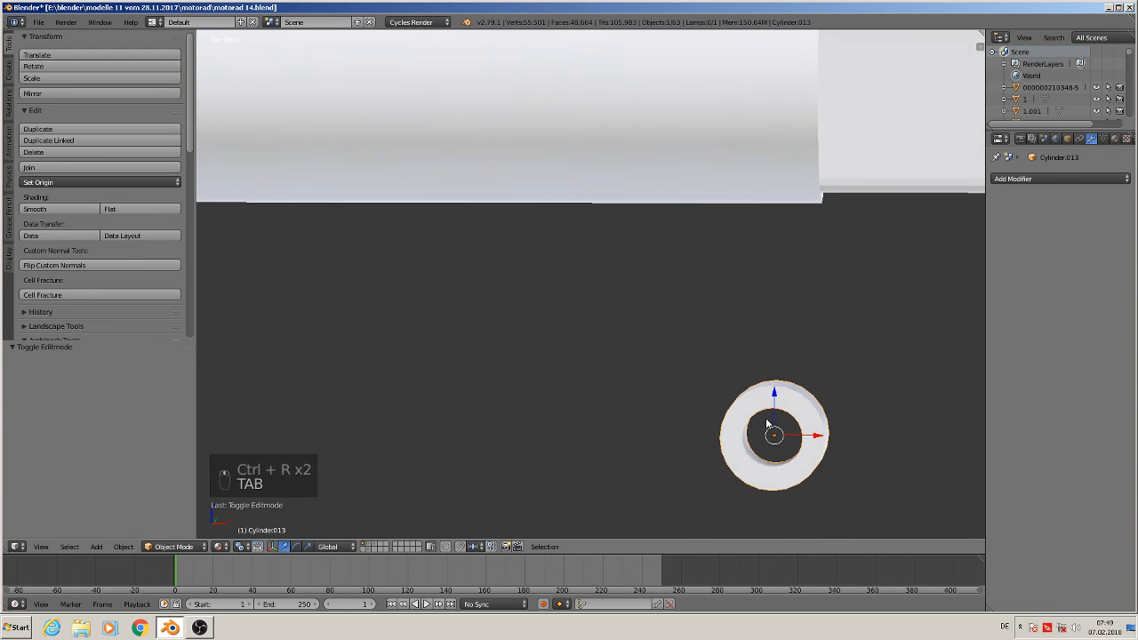
scroll(776, 422, "down", 3)
key("KP_1")
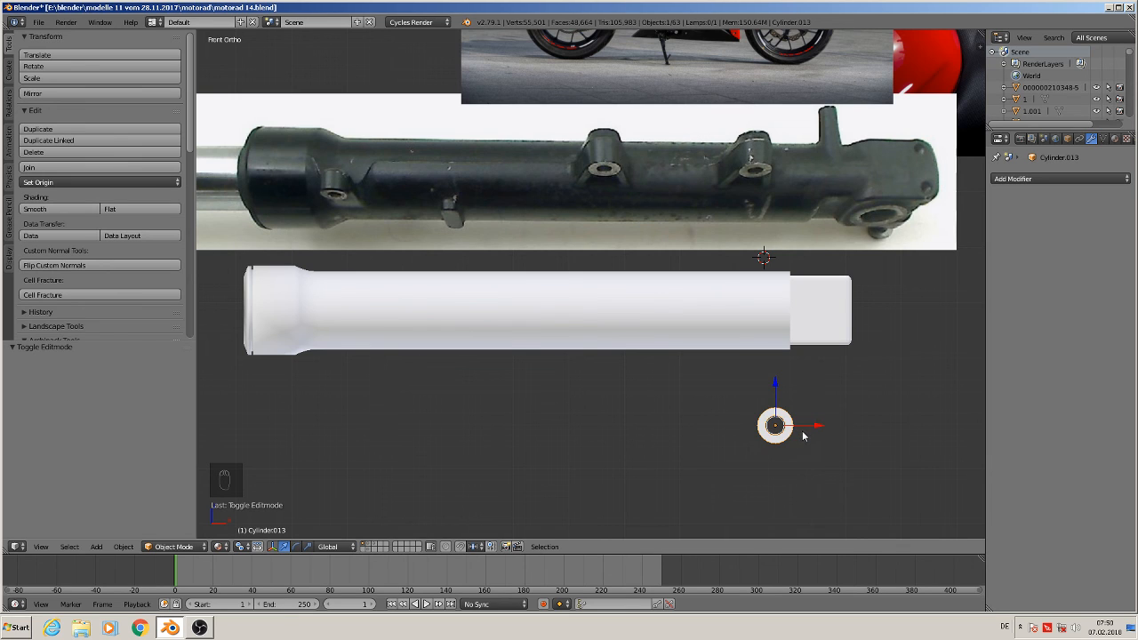
key("shift+d")
key("x")
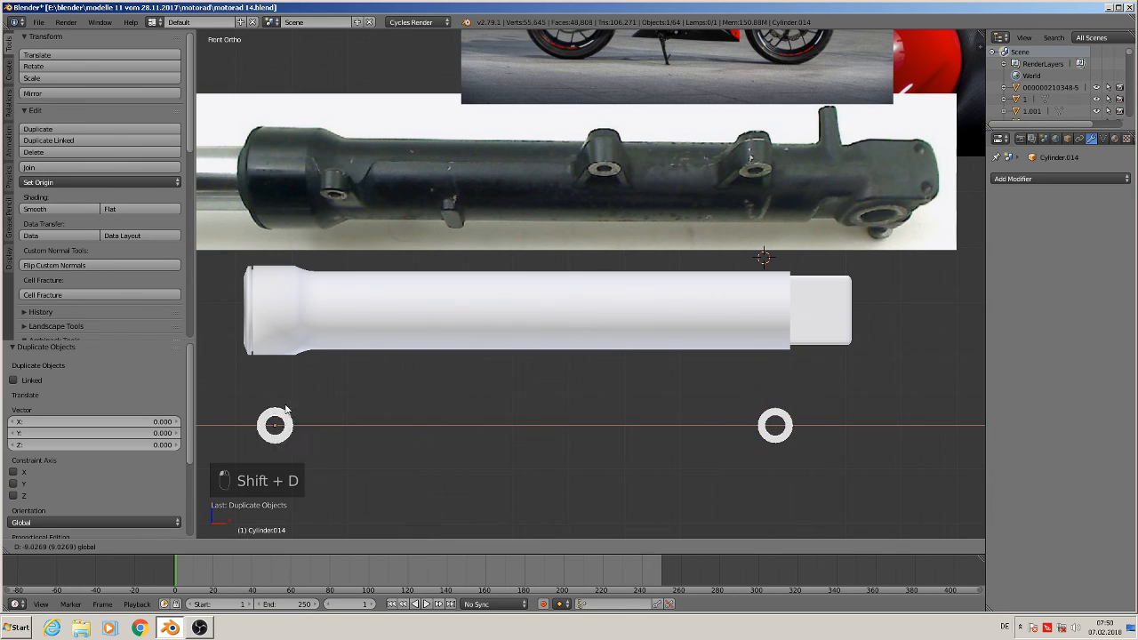
left_click(385, 377)
key("s")
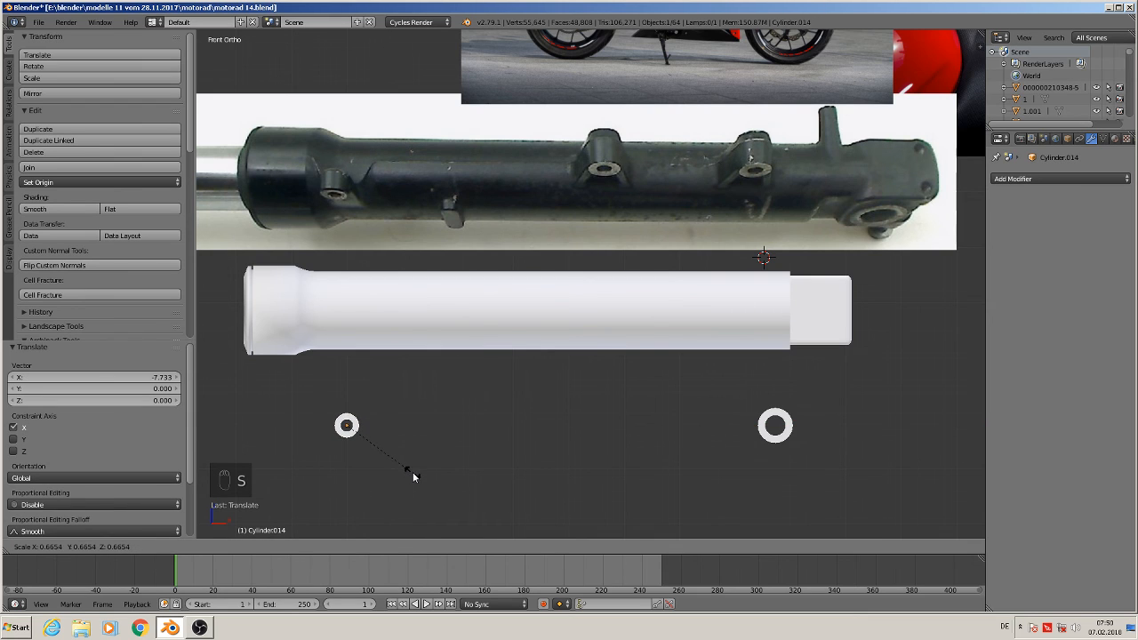
left_click(413, 472)
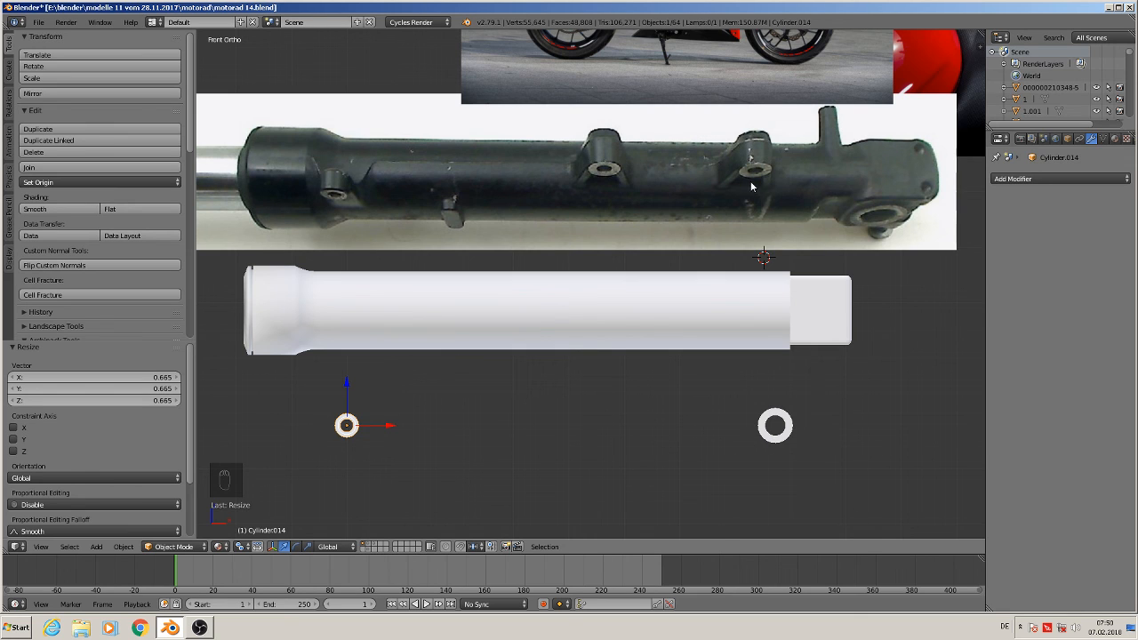
Add a cube, scale it to 0.306 and move it about 4 units down along Z beside the small bushing
left_click(116, 546)
mouse_move(97, 544)
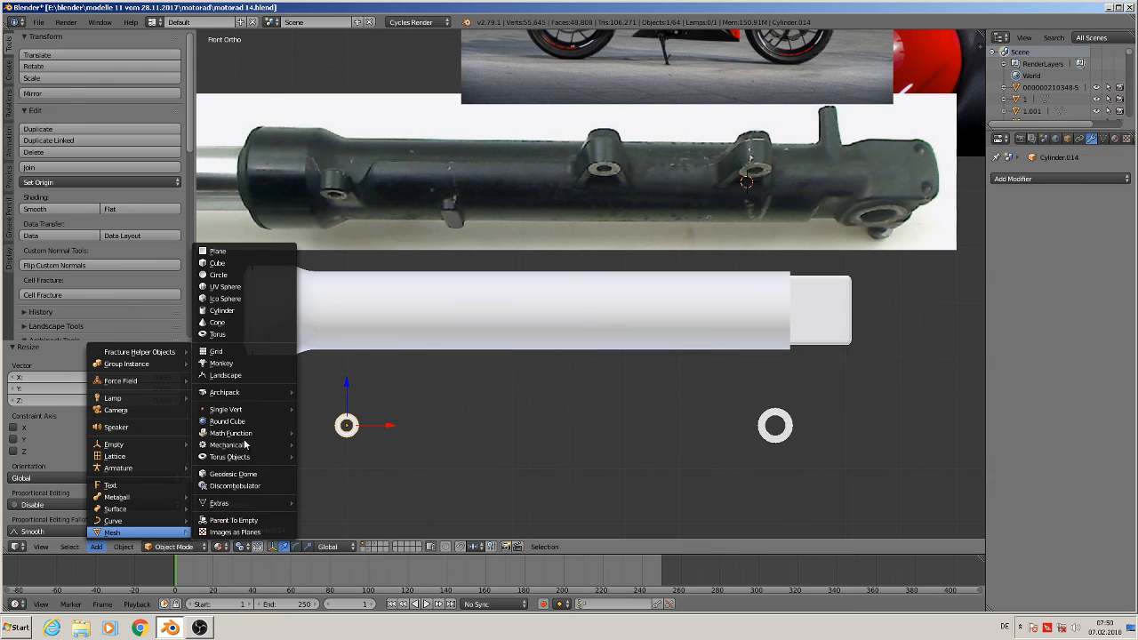
left_click(240, 264)
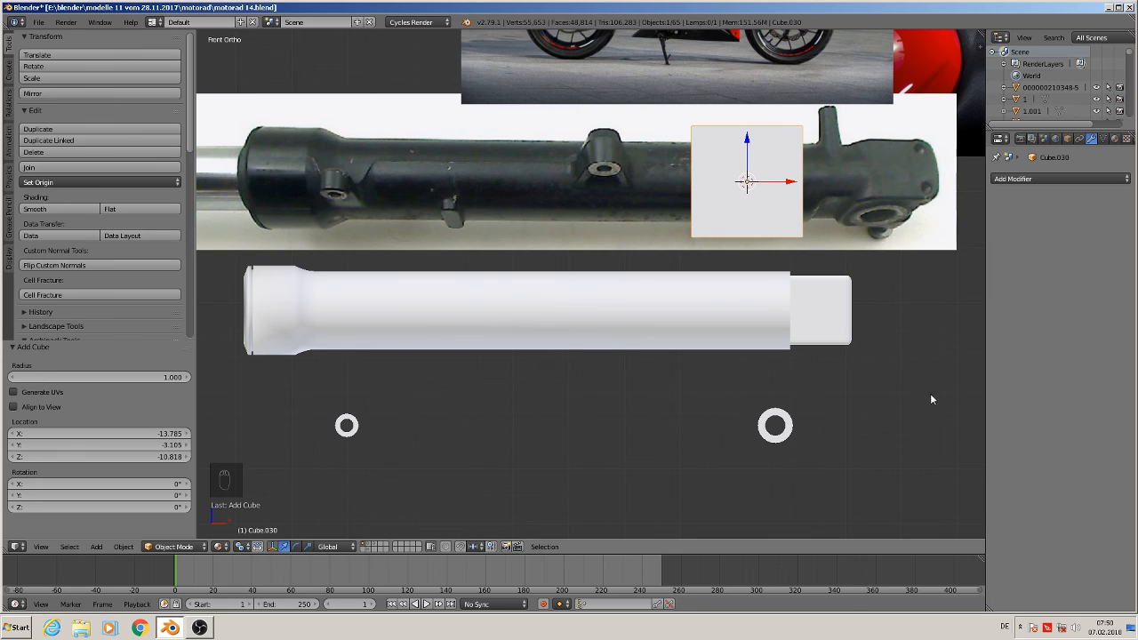
key("s")
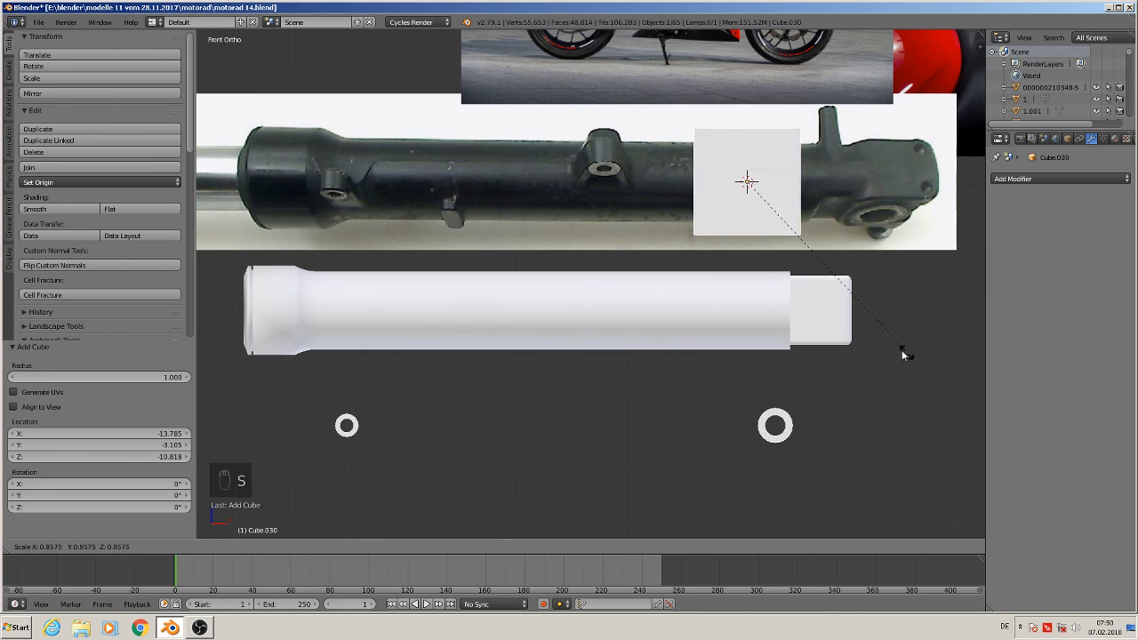
left_click(769, 252)
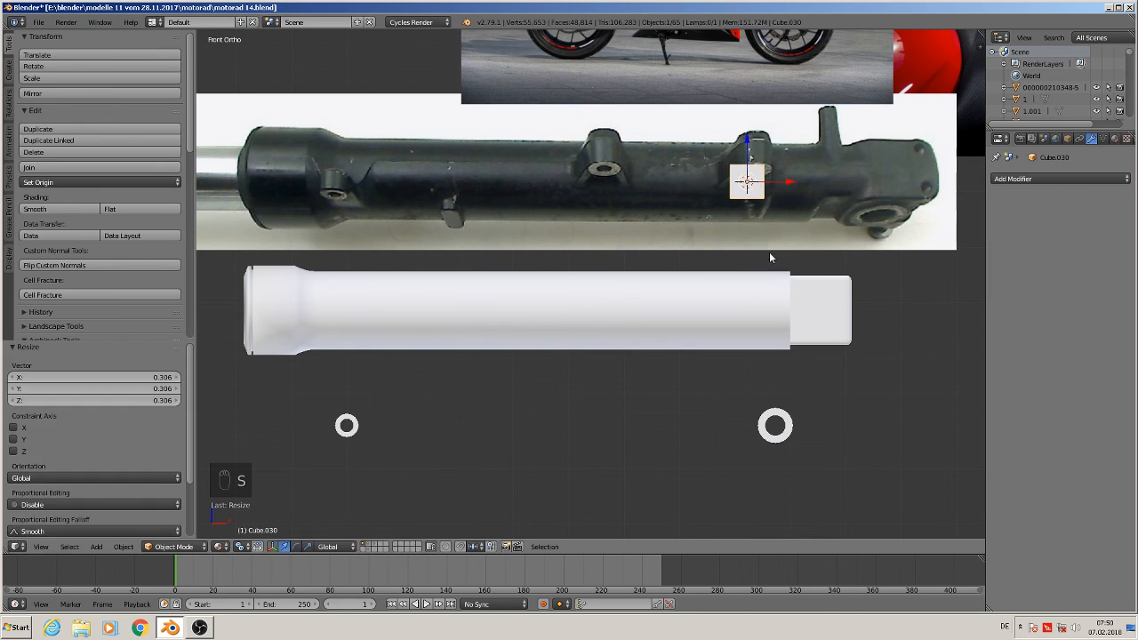
left_click_drag(750, 140, 722, 359)
scroll(837, 461, "up", 2)
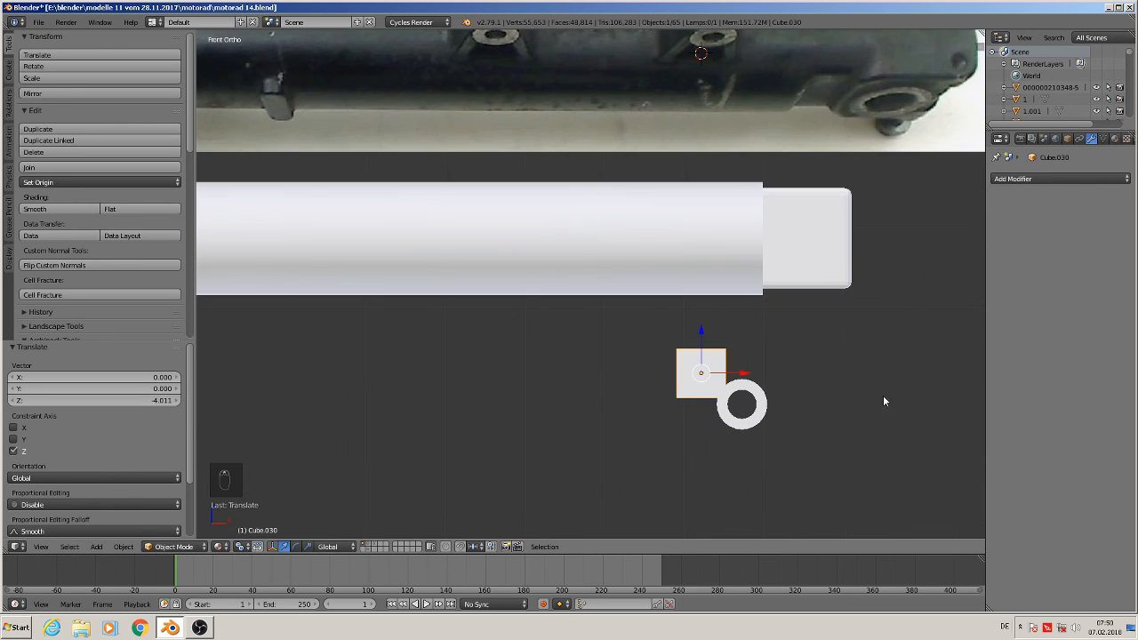
In edit mode, select the cube's bottom vertices and scale them to 1.499 to taper the cube
key("Tab")
key("a")
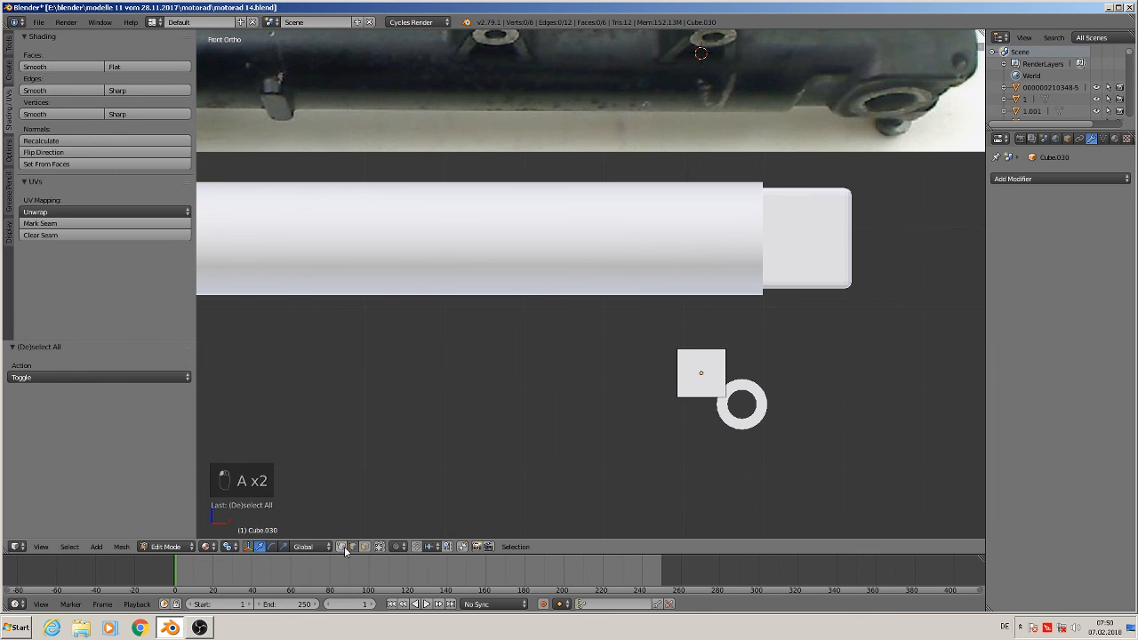
key("c")
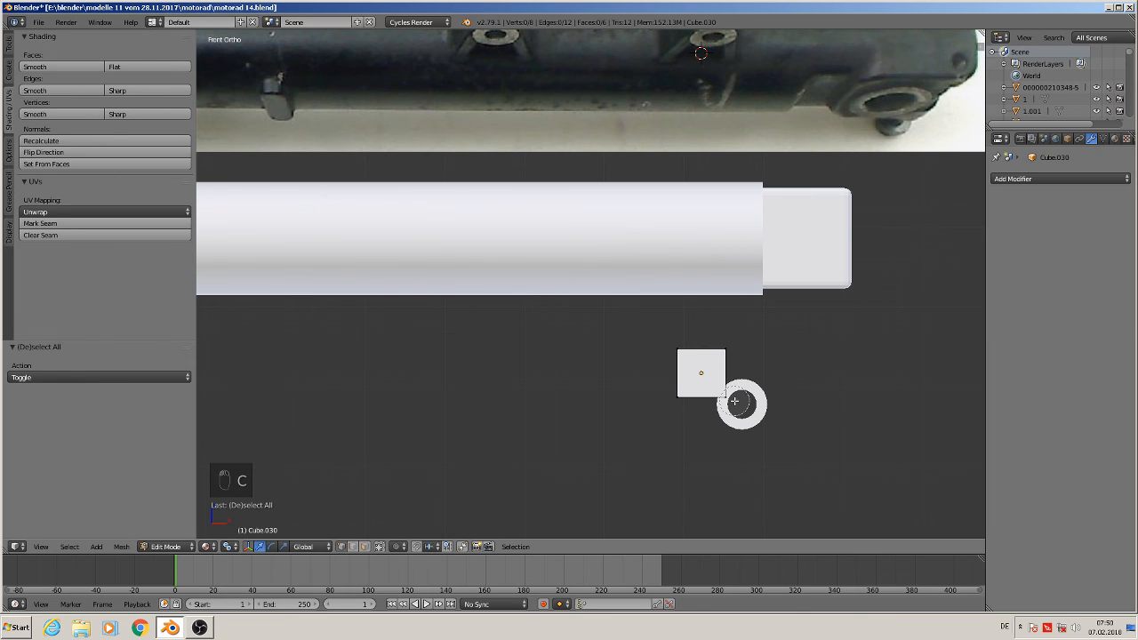
left_click_drag(649, 398, 701, 399)
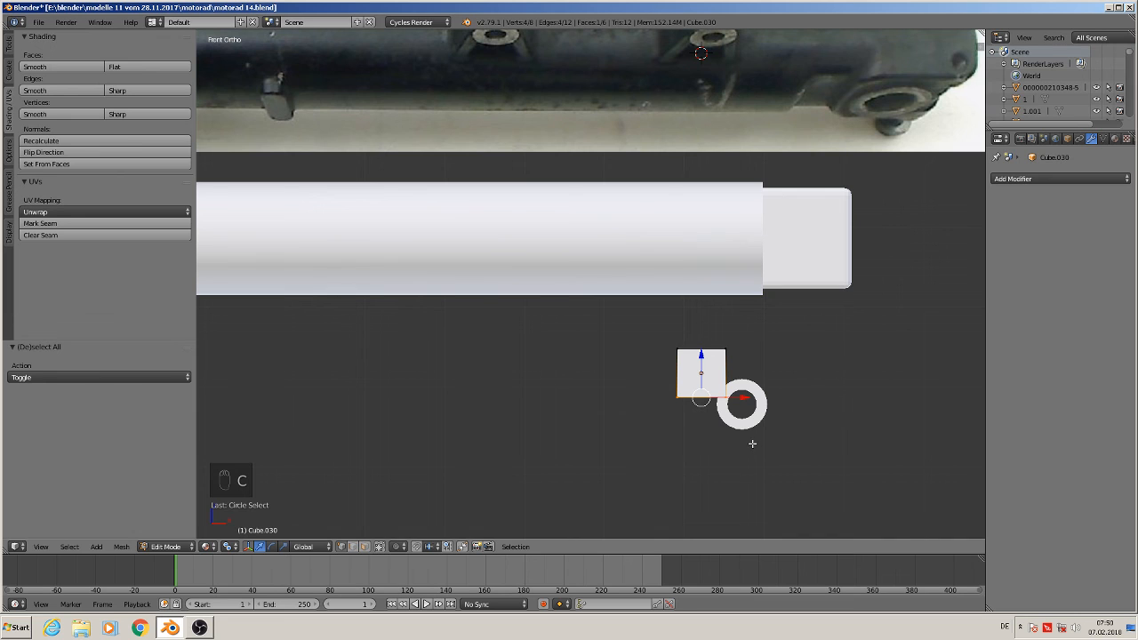
key("s")
left_click(792, 445)
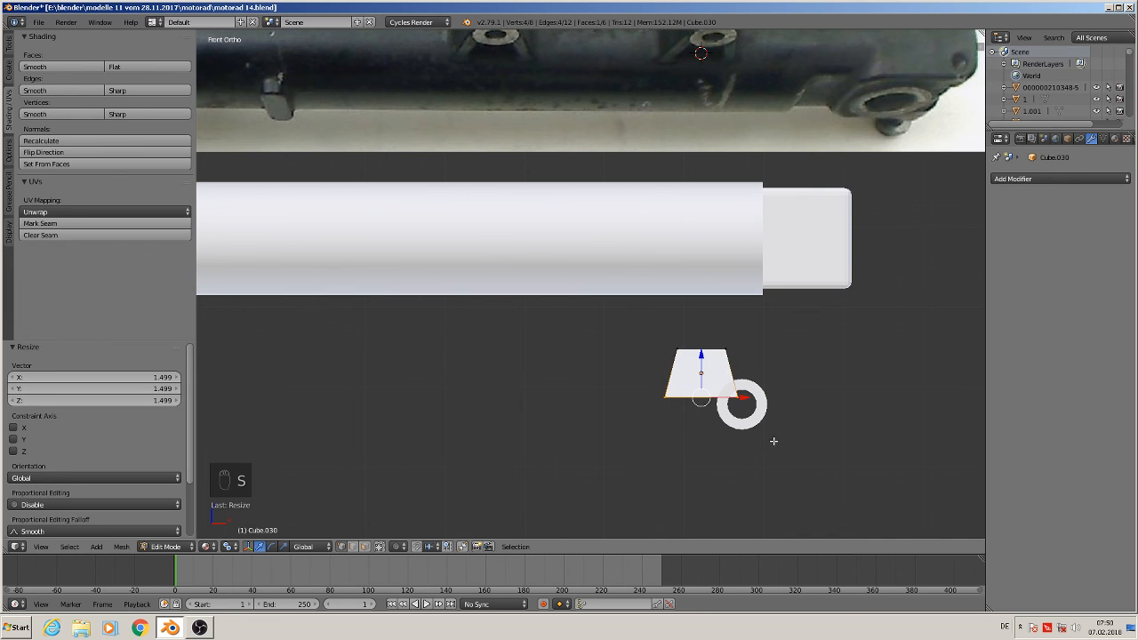
Move the cube's bottom vertices 0.104 down along Z
middle_click_drag(750, 452, 765, 52, "shift")
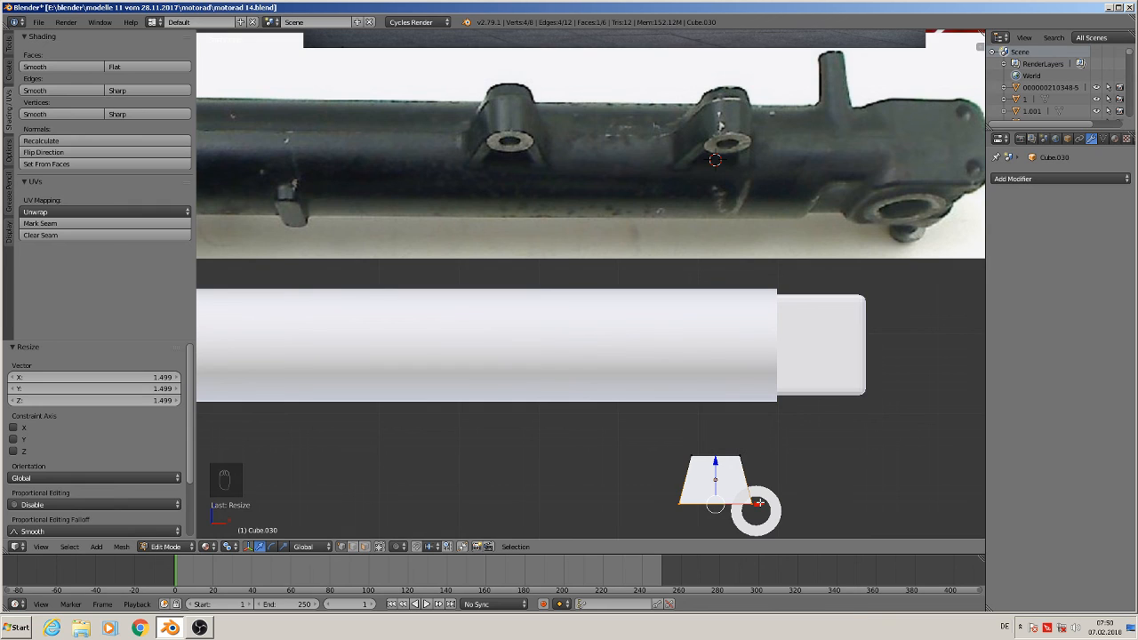
key("g")
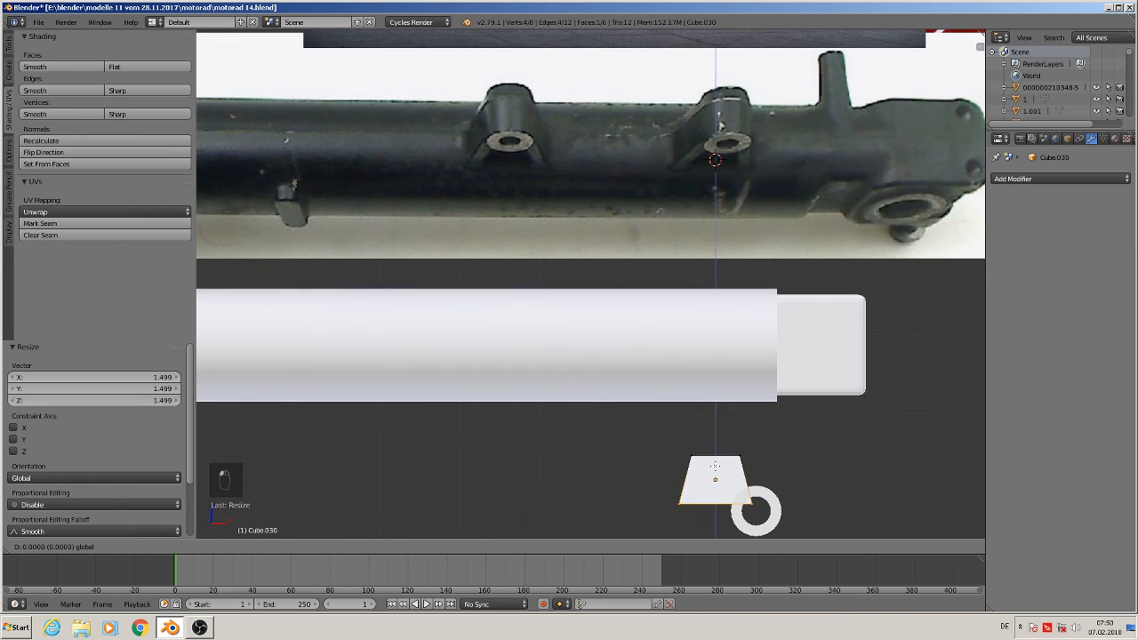
key("z")
left_click(729, 477)
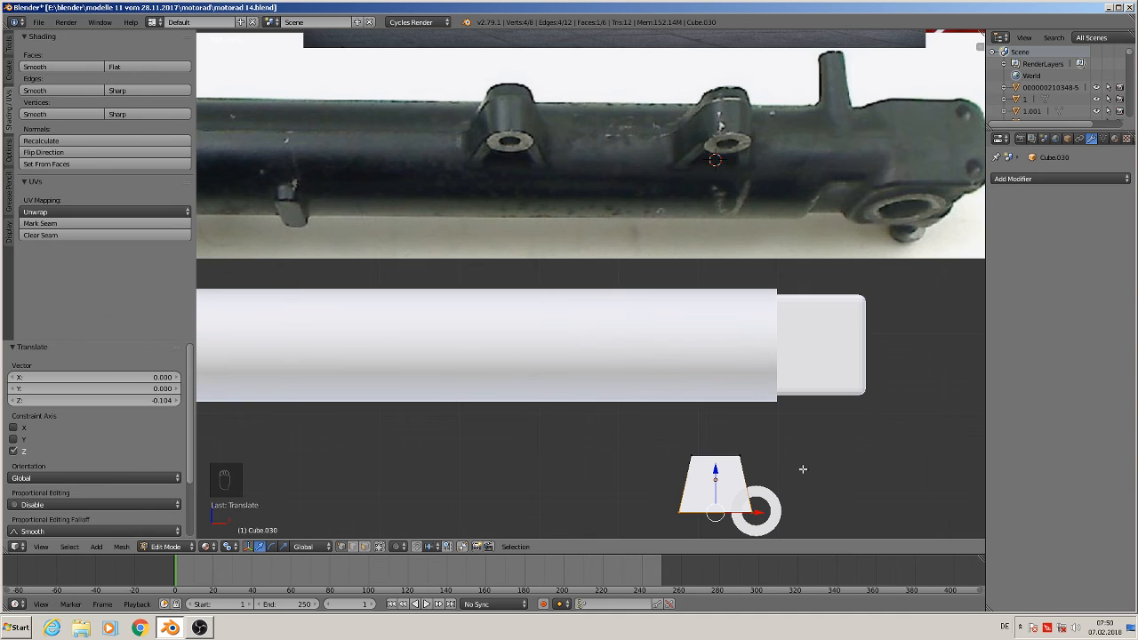
Select the cube's top vertices and scale them 1.396 along Y
middle_click_drag(802, 469, 778, 372, "shift")
scroll(768, 398, "up", 1)
middle_click_drag(779, 411, 893, 420)
scroll(782, 424, "down", 2)
key("a")
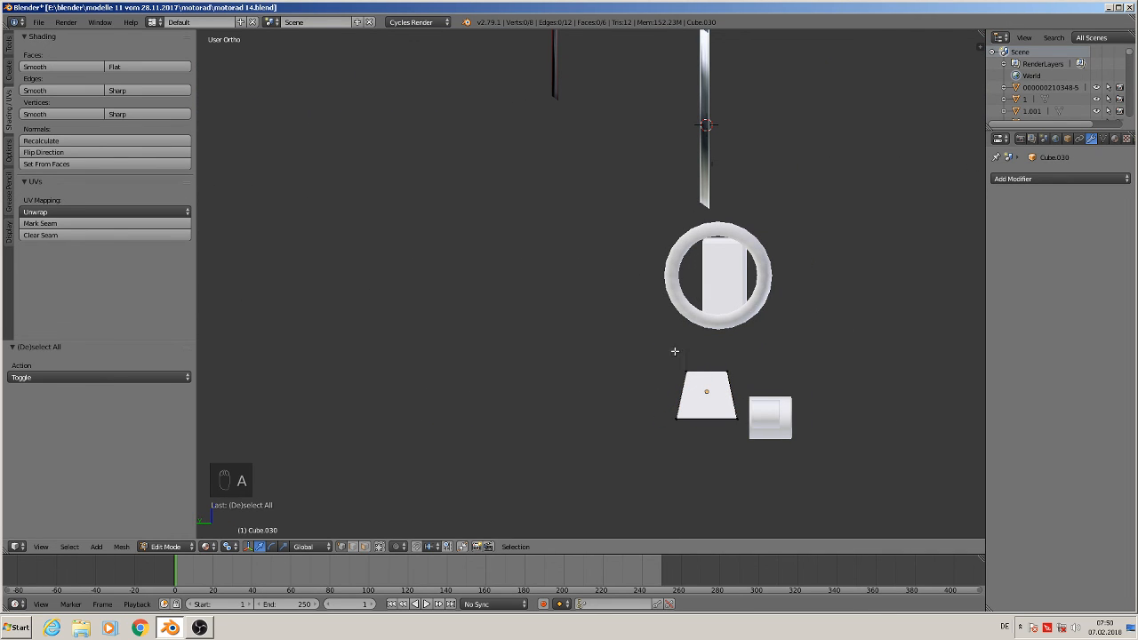
key("c")
left_click_drag(685, 364, 735, 378)
right_click(735, 378)
key("s")
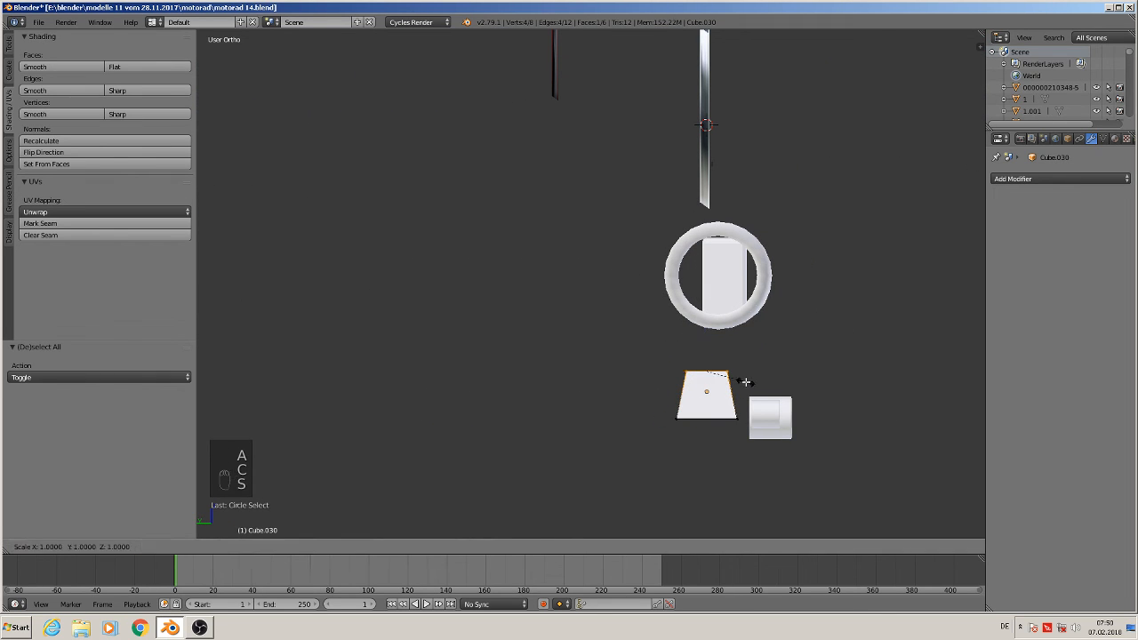
key("y")
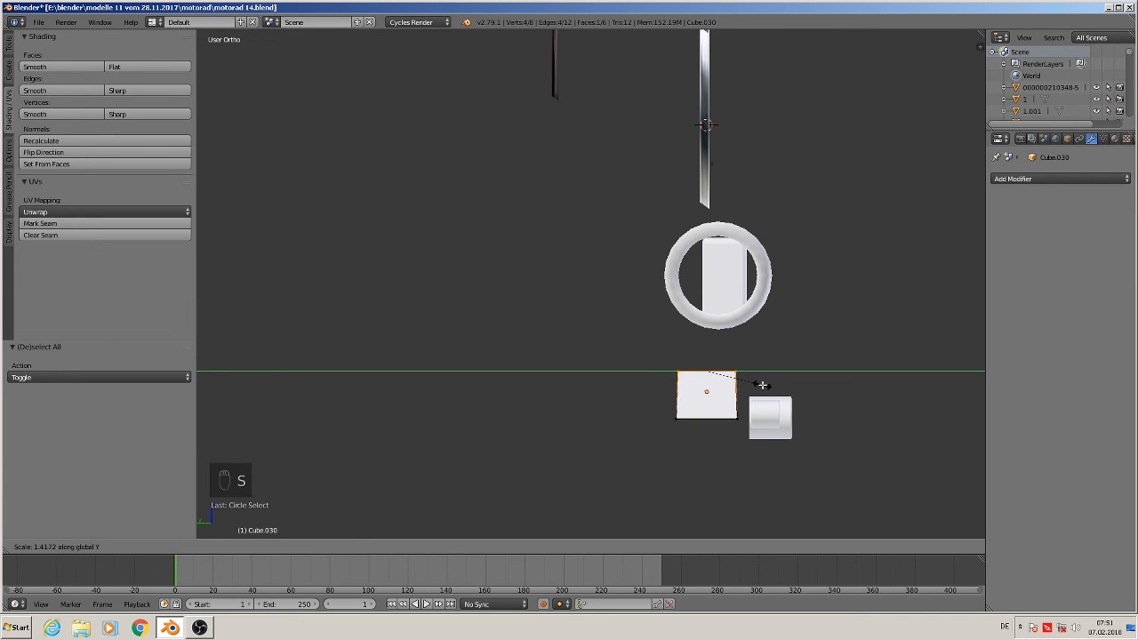
left_click(763, 385)
Select the cube's two opposite side faces and extrude them inward, scaled to 0.728
middle_click_drag(764, 385, 704, 388)
right_click(704, 389)
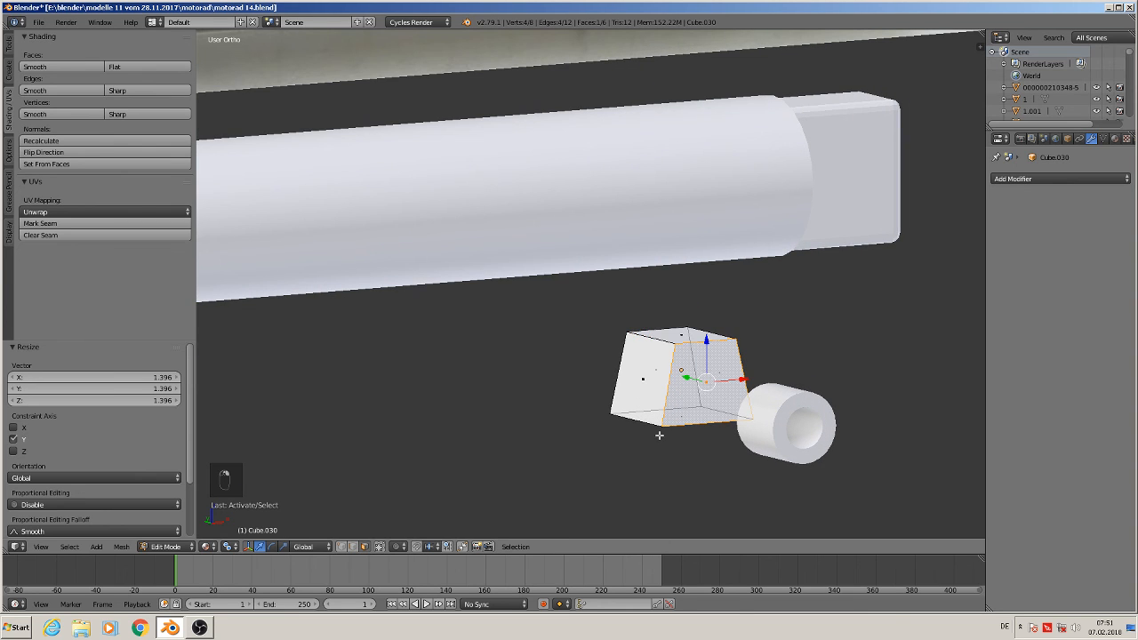
middle_click_drag(671, 439, 647, 421)
right_click(621, 396, "shift")
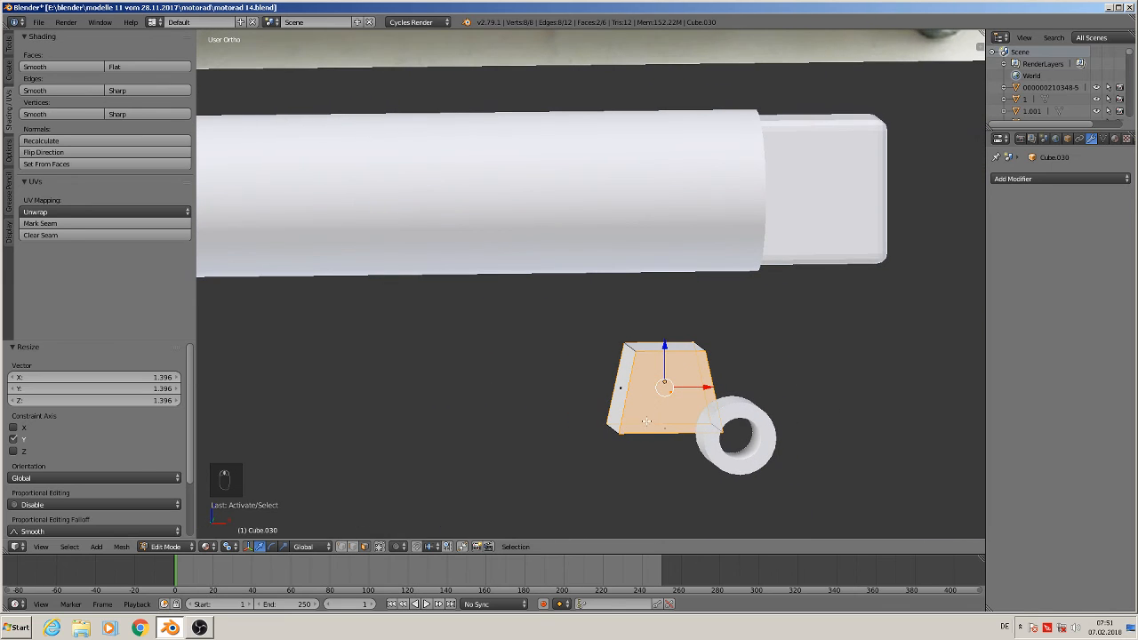
key("e")
key("s")
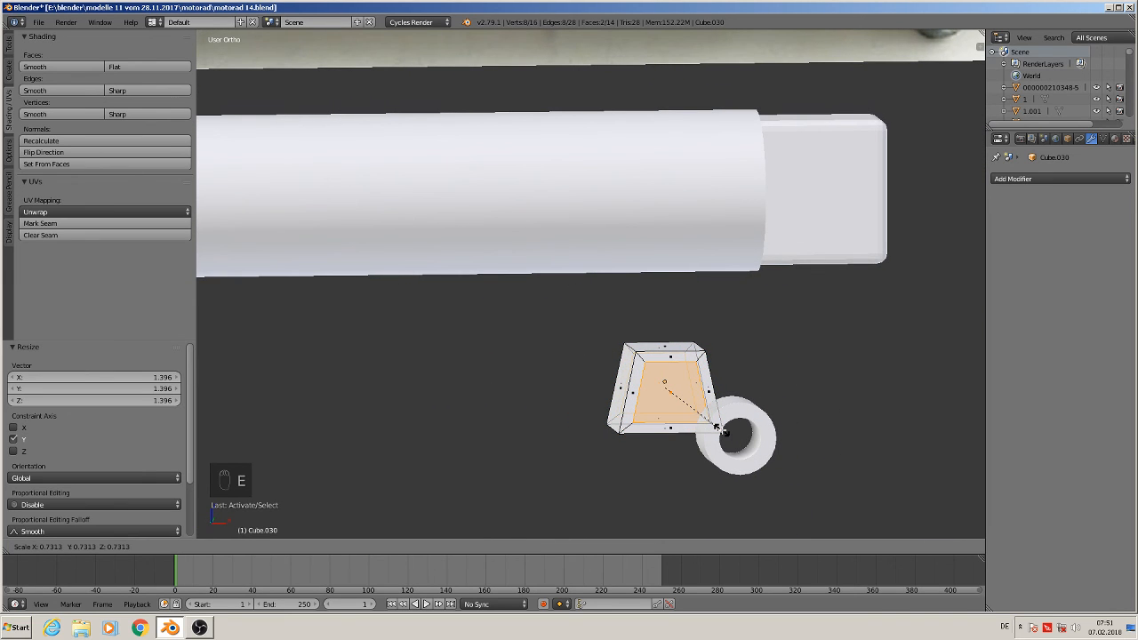
left_click(716, 427)
Delete only the extruded inner faces to open a hole through the bracket
scroll(716, 427, "down", 3)
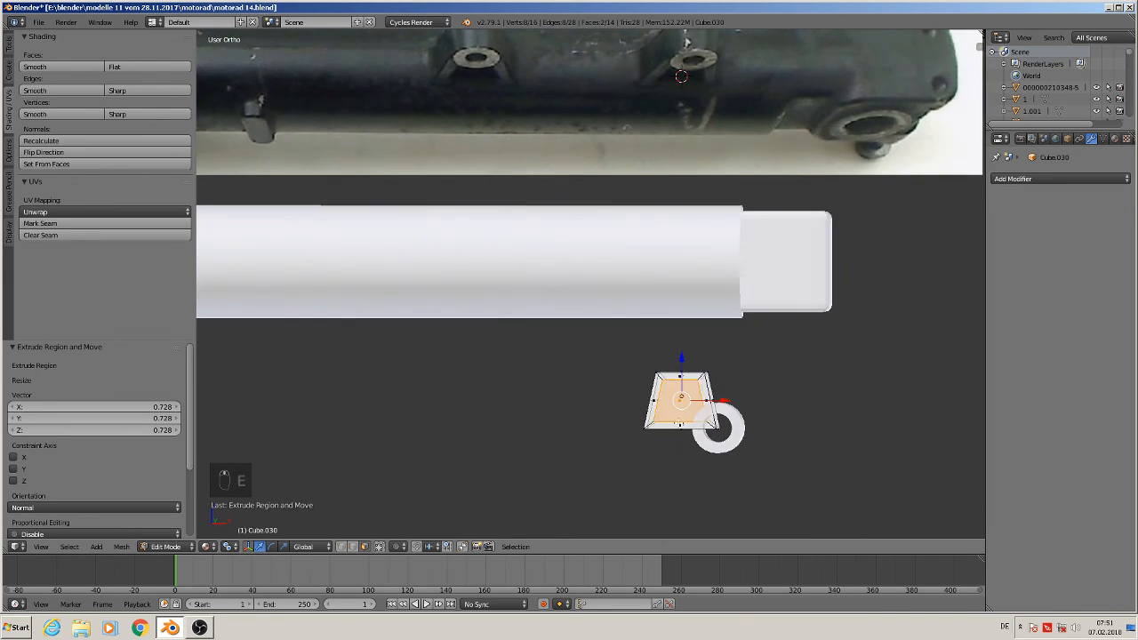
middle_click_drag(683, 424, 685, 423)
scroll(689, 427, "up", 4)
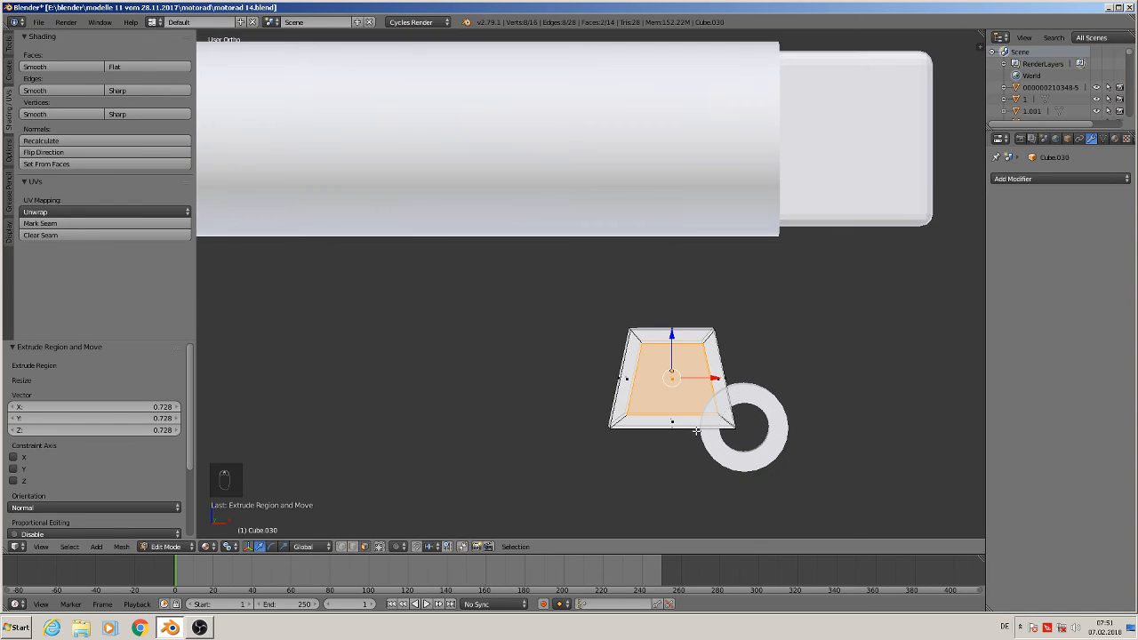
key("x")
left_click(696, 432)
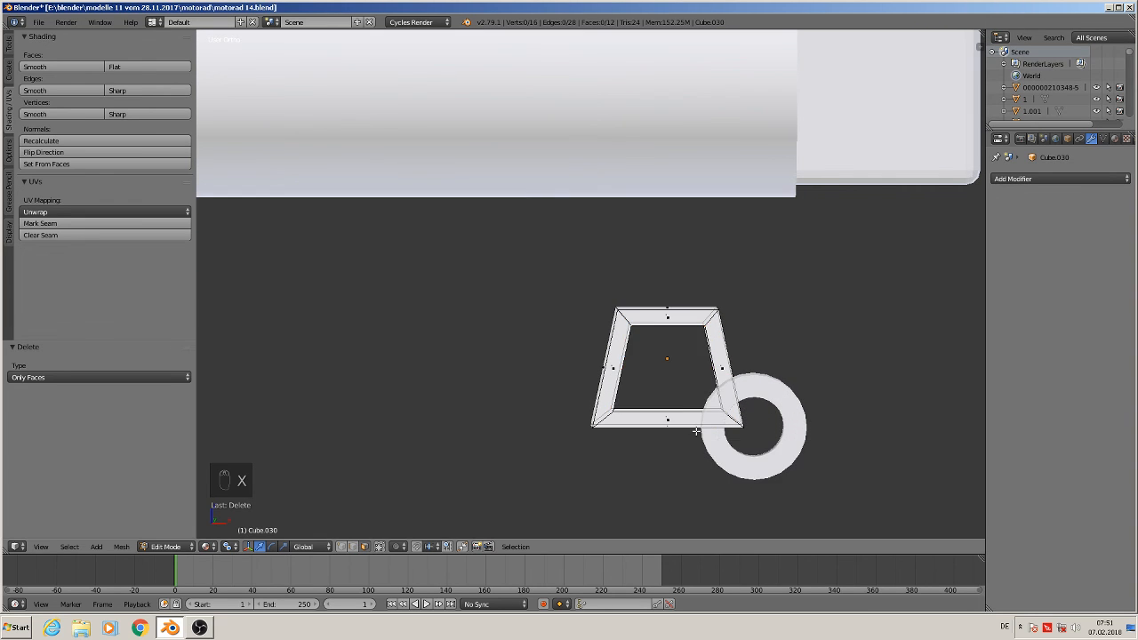
Select the two inner edge loops of the bracket's hole and bridge them with Bridge Edge Loops
middle_click_drag(696, 432, 714, 443)
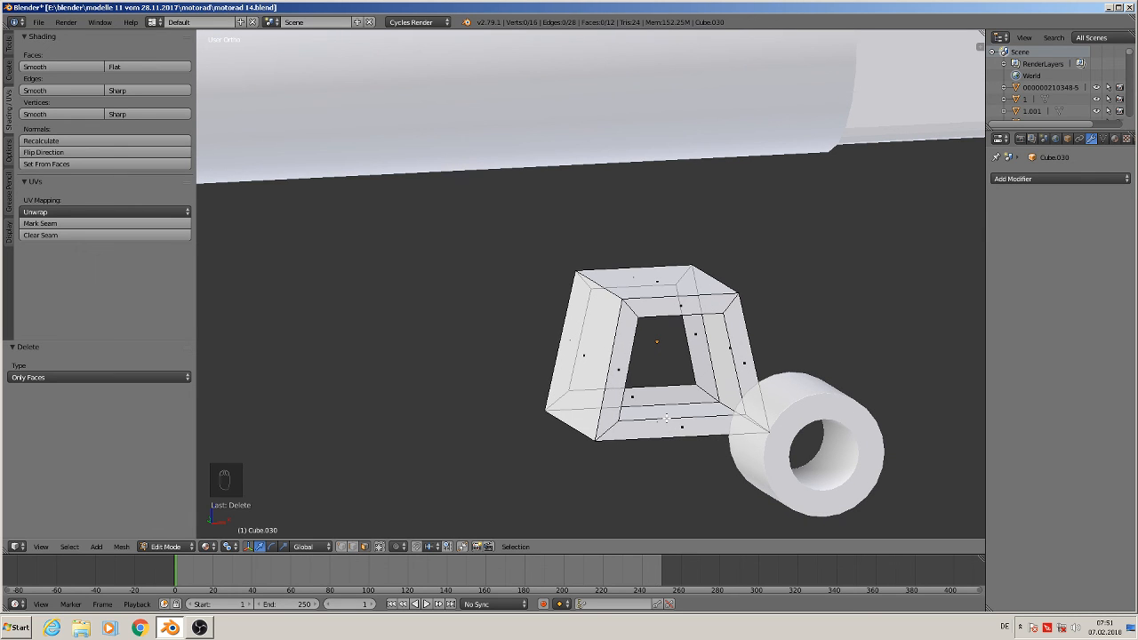
scroll(666, 417, "down", 3)
scroll(684, 420, "up", 4)
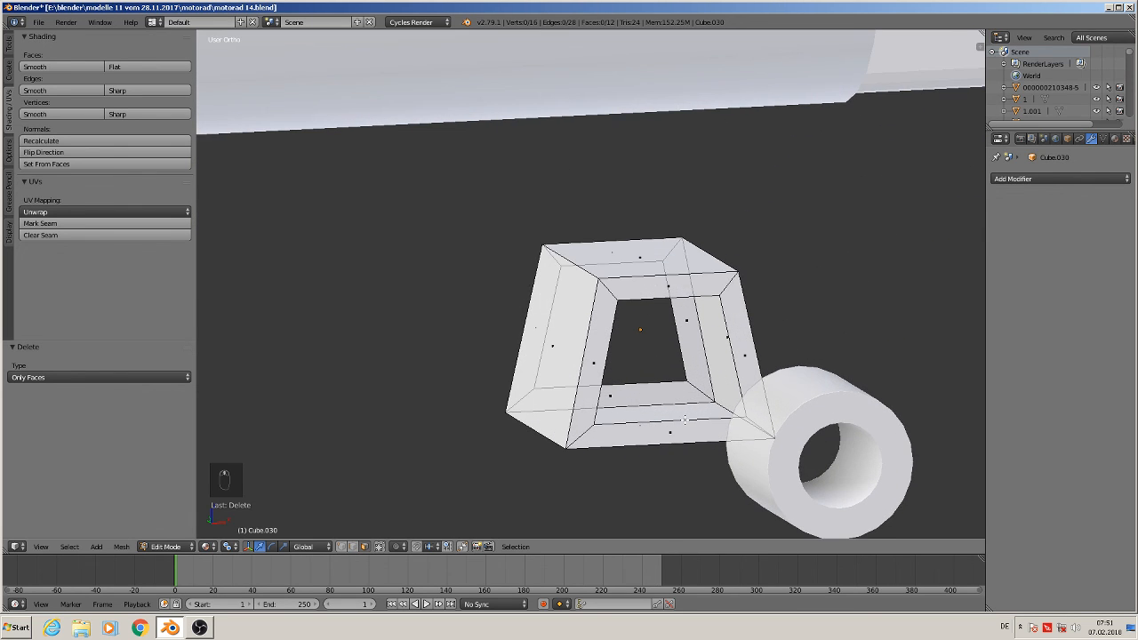
right_click(665, 382, "alt")
left_click(353, 546)
right_click(672, 388, "alt")
right_click(673, 422, "alt+shift")
middle_click_drag(673, 423, 610, 424)
key("space")
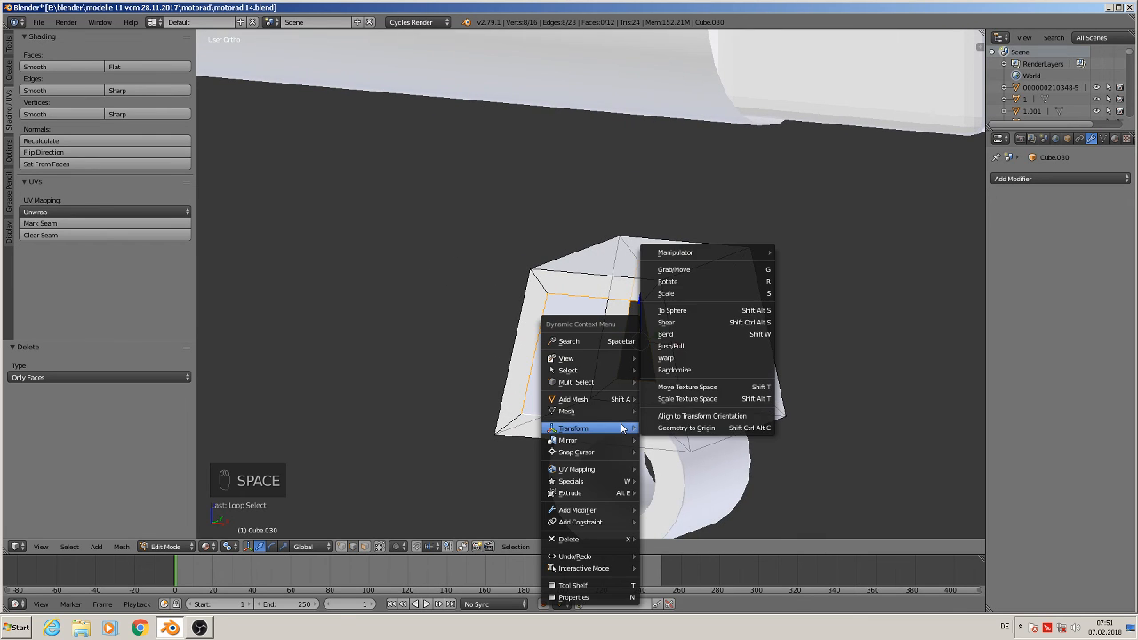
type("Bridge Edge Loops")
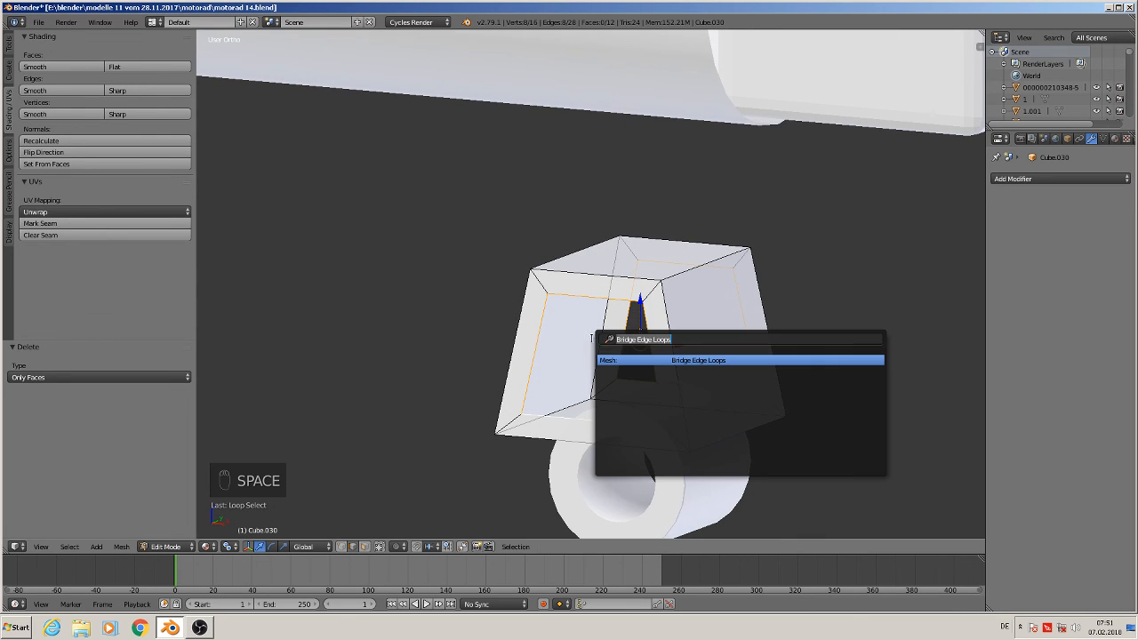
left_click(685, 361)
Add a loop cut across the bracket and fill the selected edges with a face
middle_click_drag(657, 406, 721, 407)
scroll(708, 408, "down", 3)
scroll(703, 397, "down", 6)
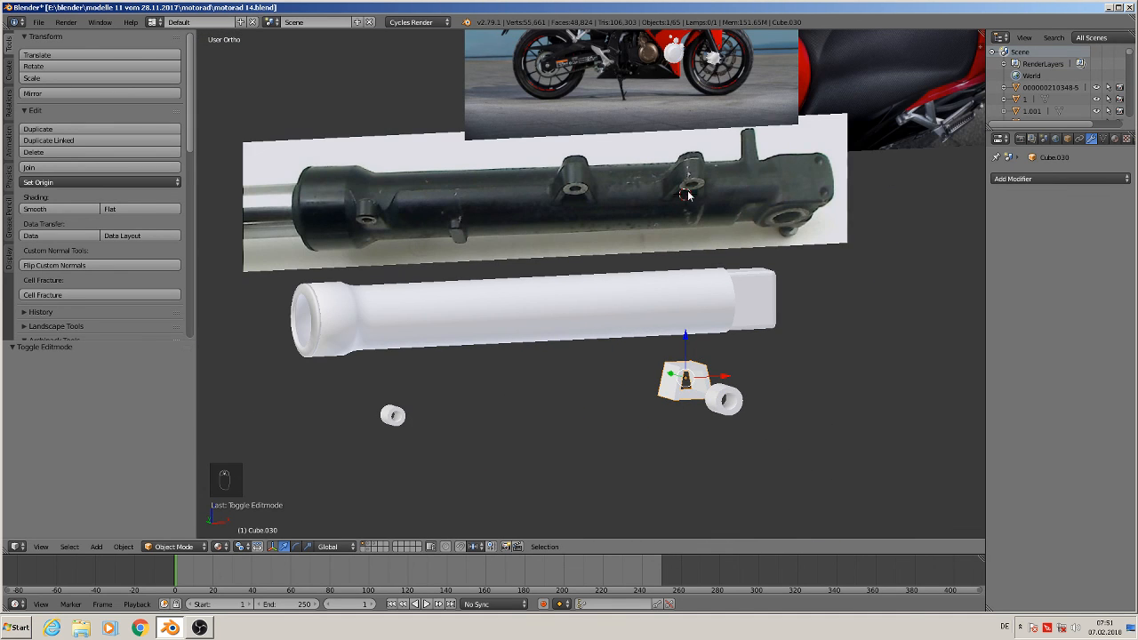
scroll(697, 356, "up", 6)
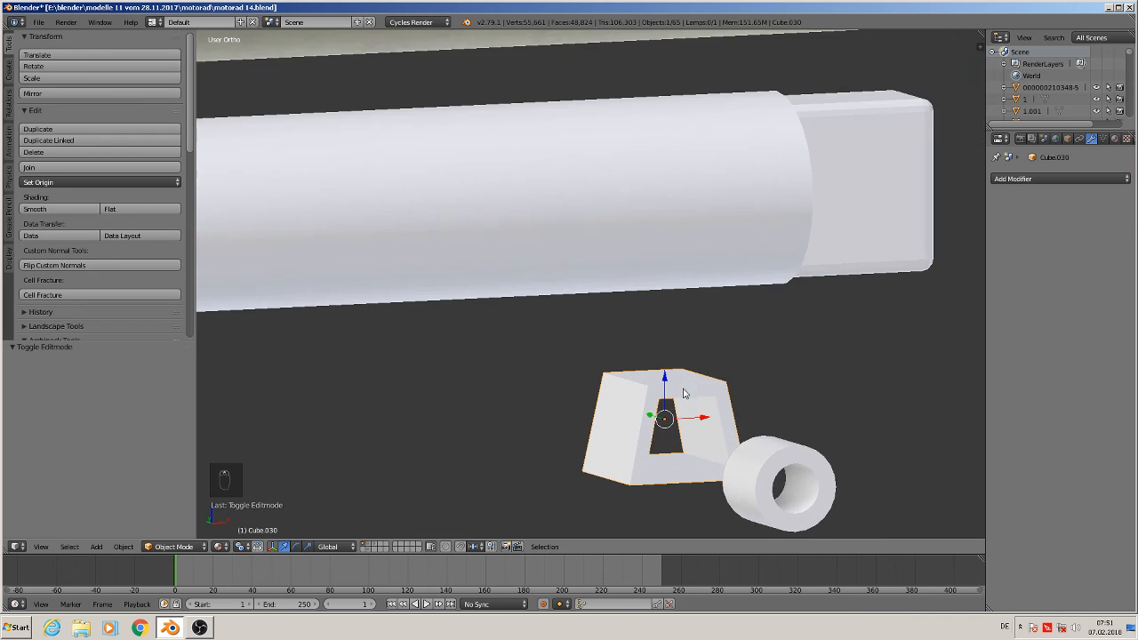
middle_click_drag(678, 418, 691, 452)
scroll(689, 445, "up", 4)
key("Tab")
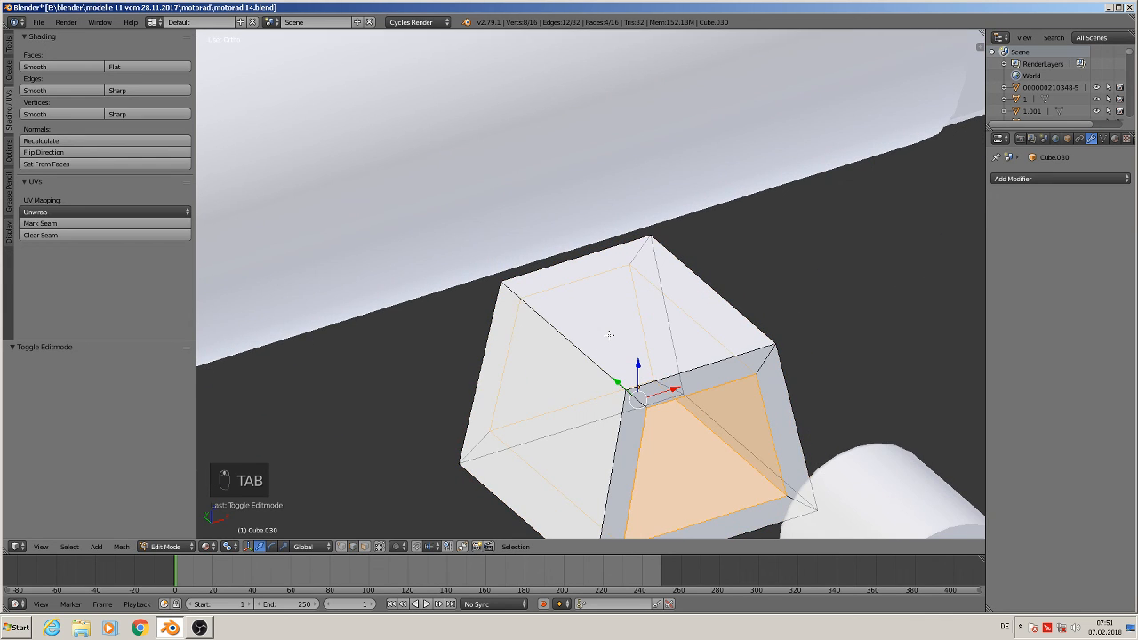
key("ctrl+r")
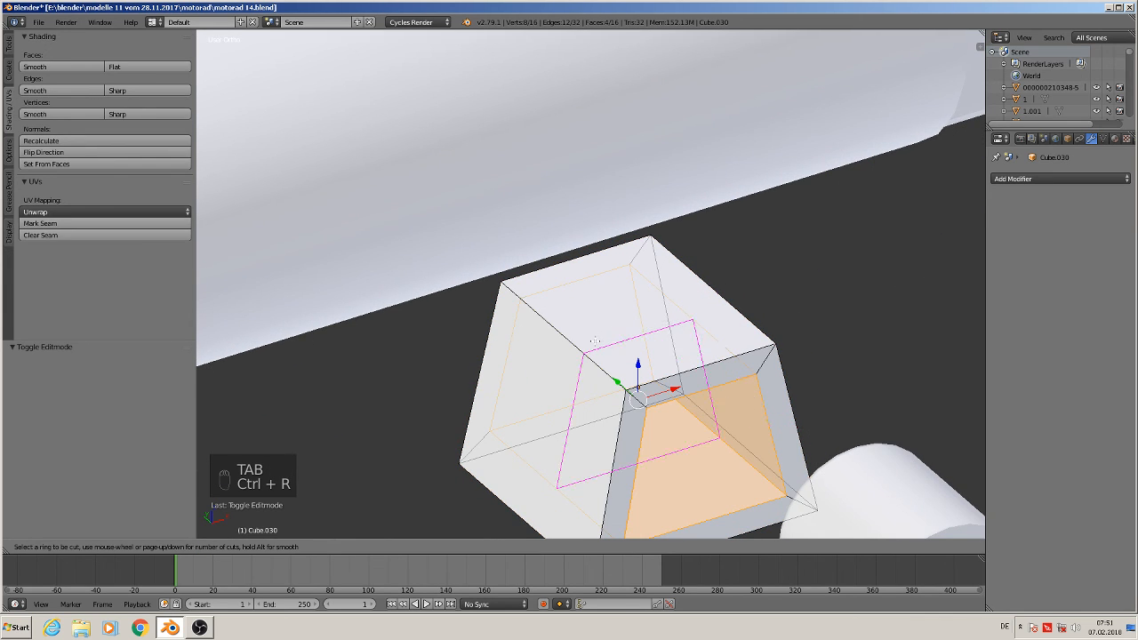
left_click(594, 340)
right_click(595, 341)
middle_click_drag(595, 341, 655, 425)
key("f")
key("Tab")
Move the bushing cylinder onto the top of the bracket in front view
scroll(646, 435, "down", 2)
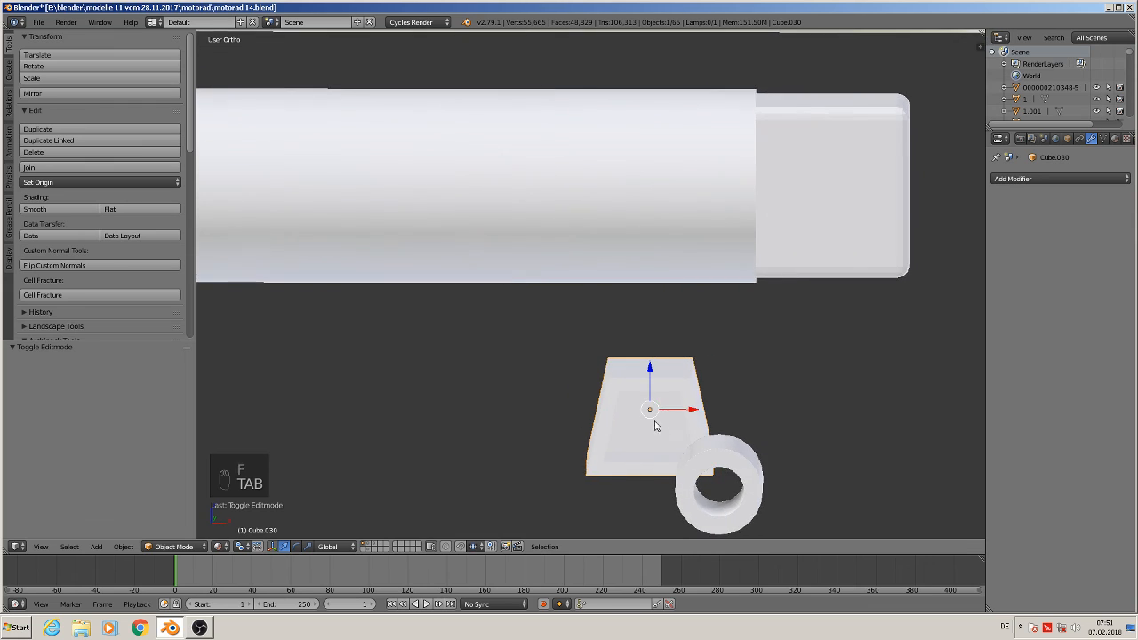
key("KP_1")
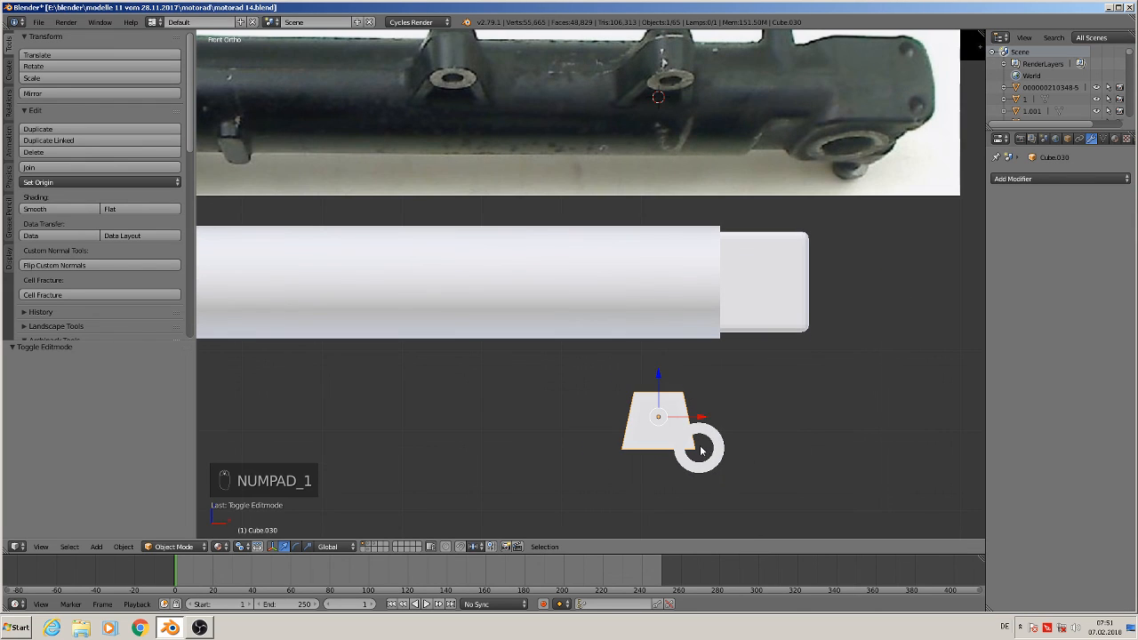
right_click(706, 438)
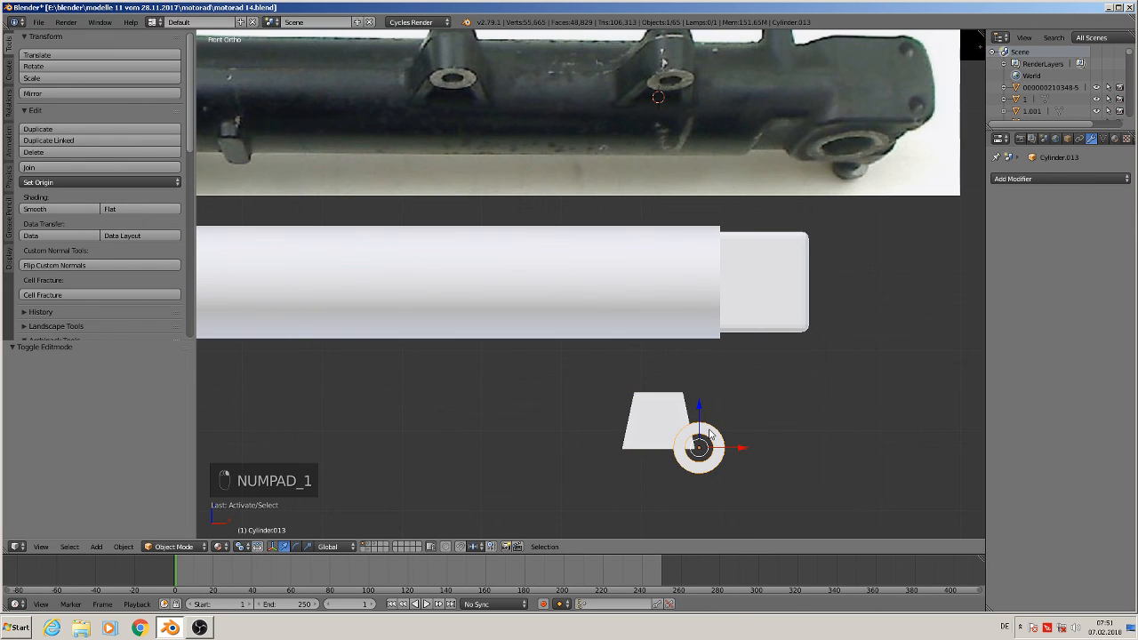
key("g")
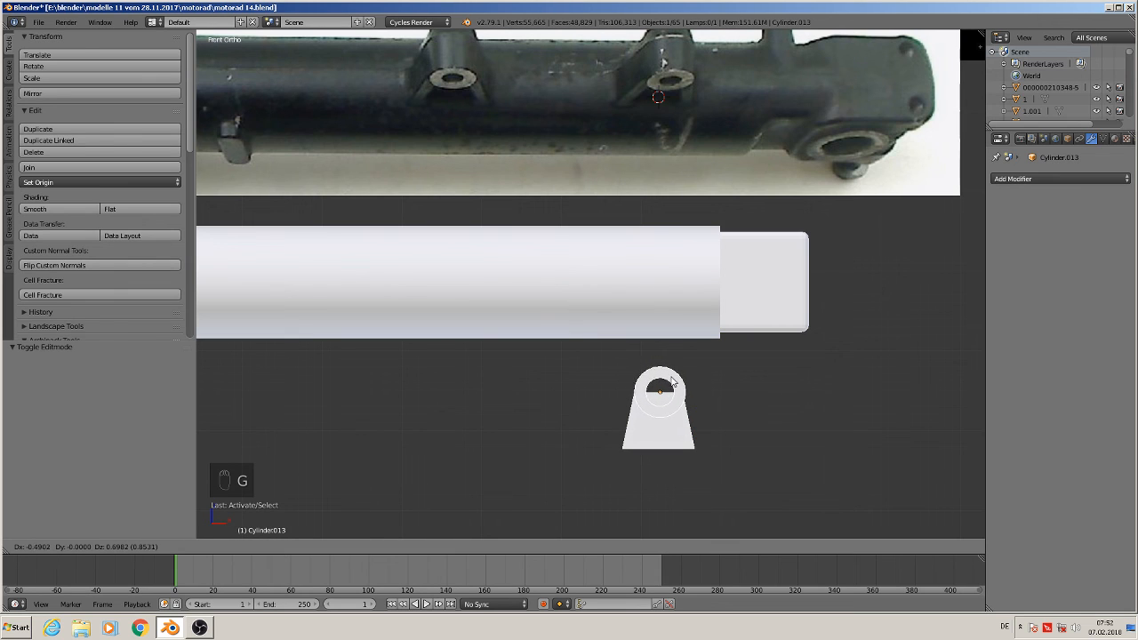
left_click(670, 380)
middle_click_drag(672, 384, 755, 433)
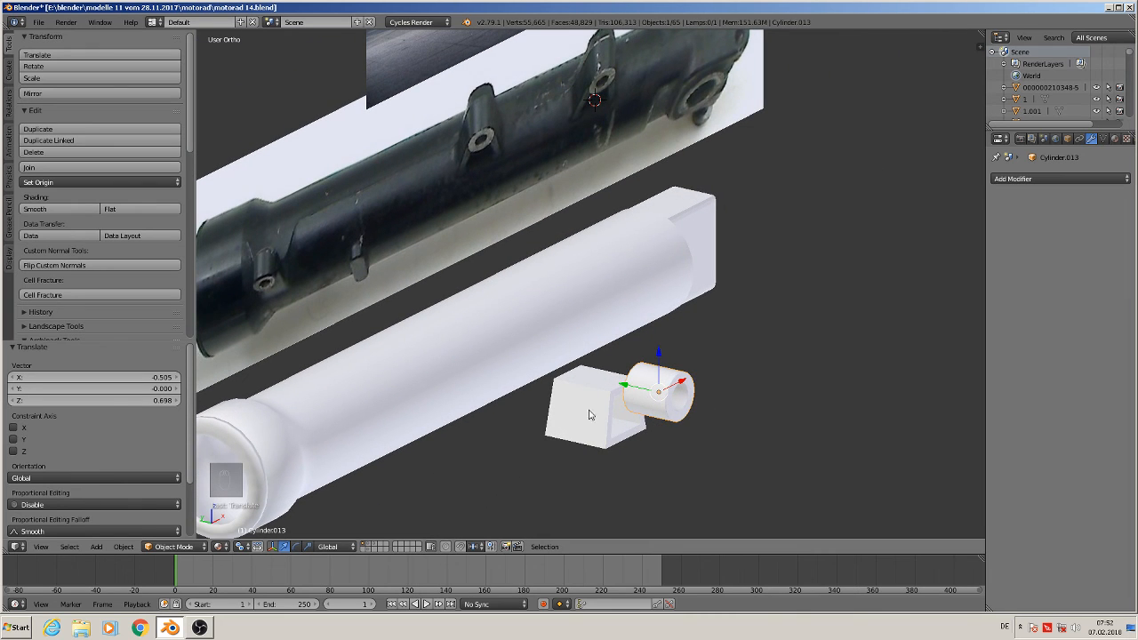
Scale the bracket along Y to 0.620
right_click(588, 410)
left_click_drag(569, 393, 628, 429)
scroll(640, 435, "up", 5)
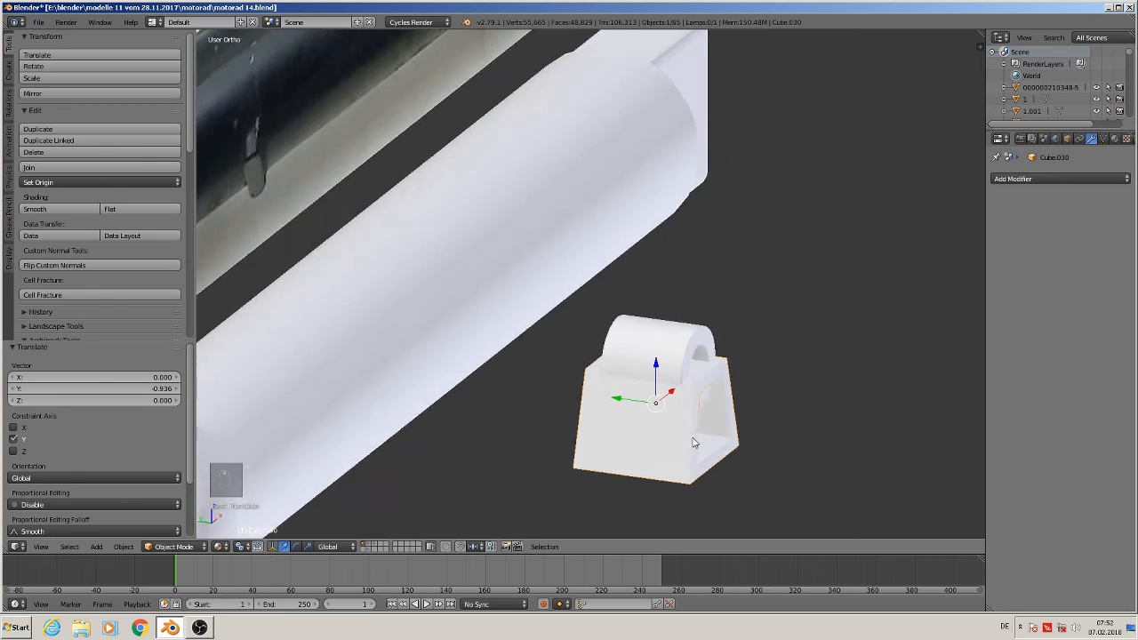
key("s")
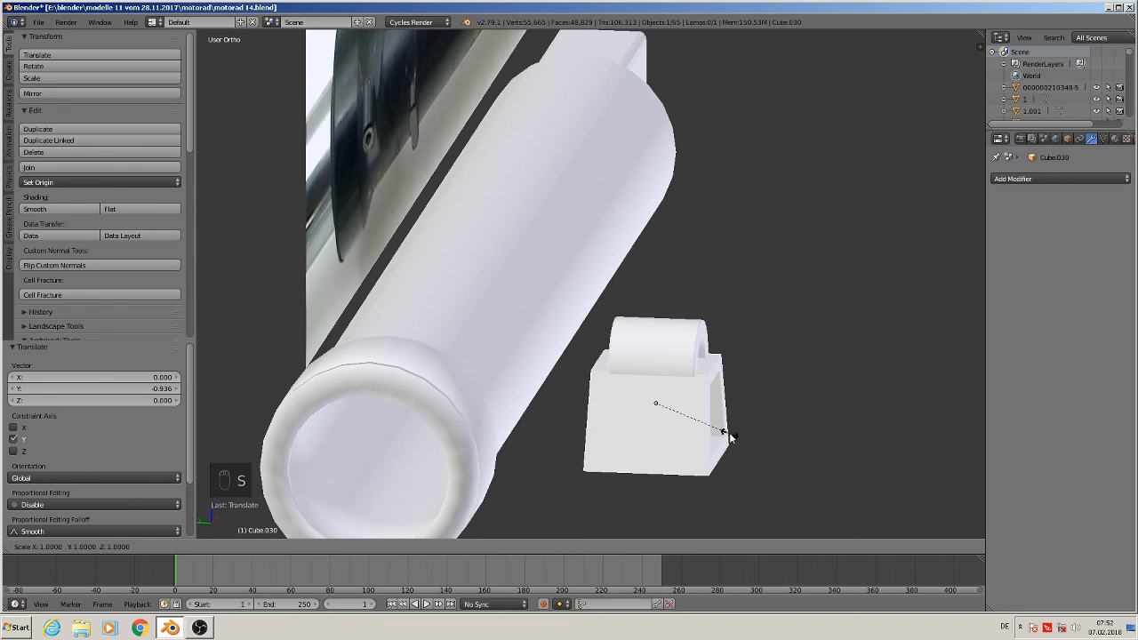
key("y")
left_click(702, 425)
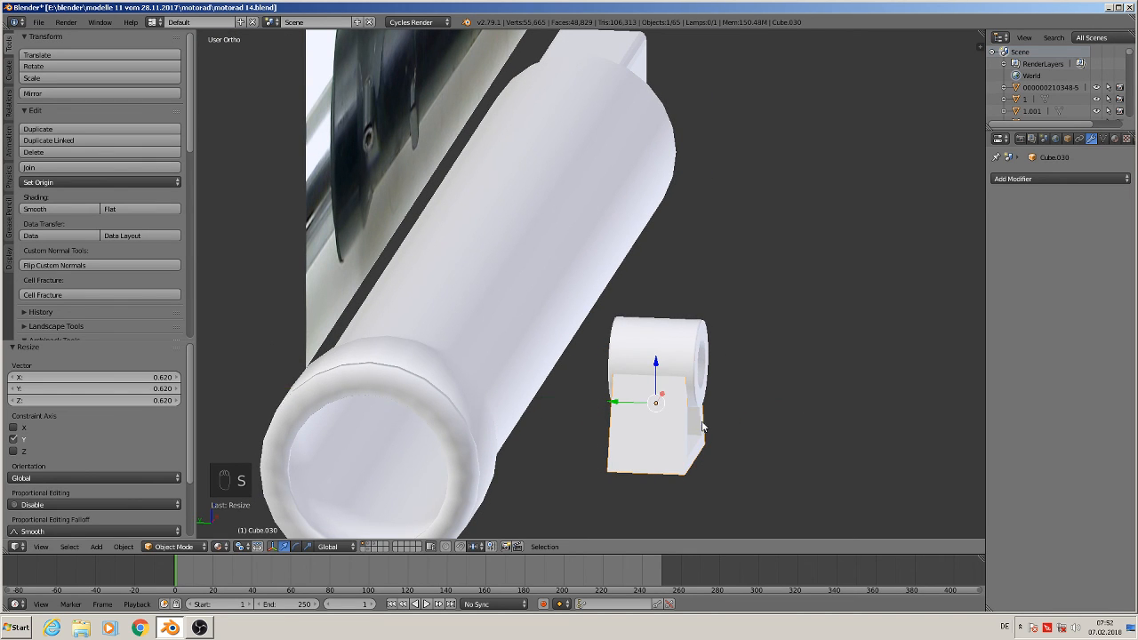
middle_click_drag(702, 425, 614, 427)
Select the bracket and the bushing together and join them into one object
key("a")
scroll(615, 426, "down", 4)
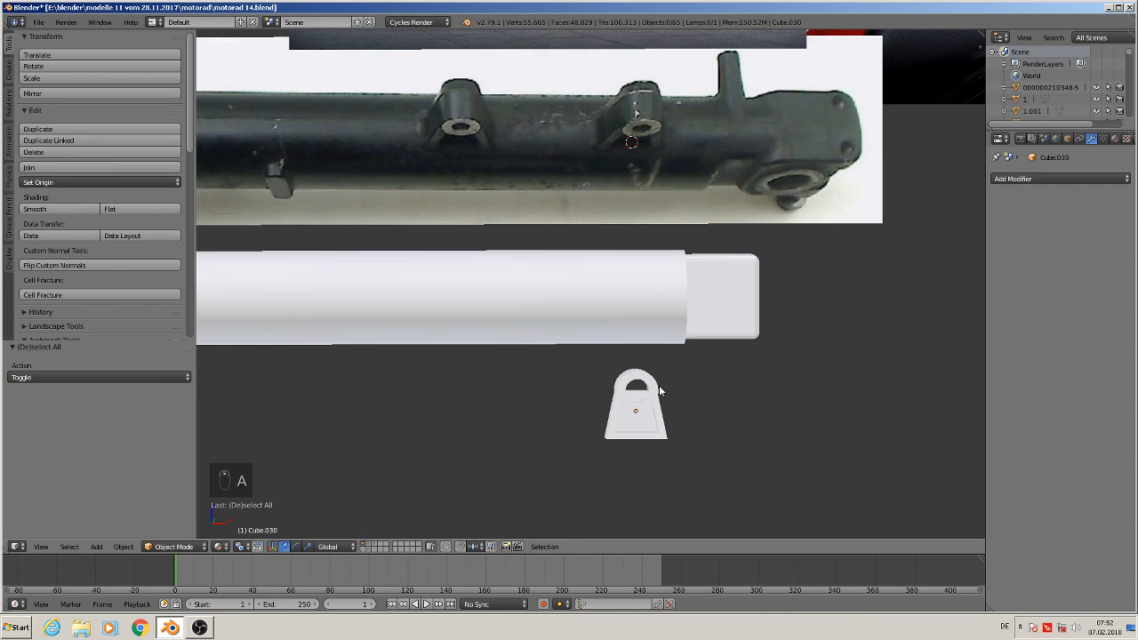
scroll(668, 427, "up", 2)
mouse_move(667, 428)
middle_mouse_down()
mouse_move(663, 454)
mouse_move(661, 431)
middle_mouse_up()
scroll(660, 434, "down", 2)
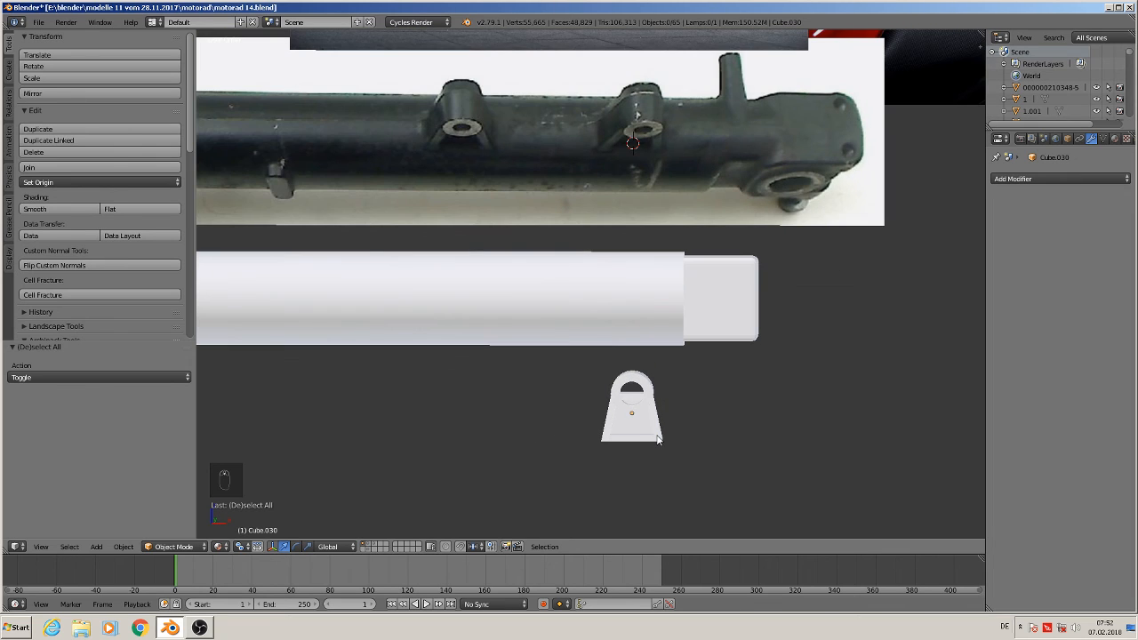
right_click(657, 429)
right_click(650, 389, "shift")
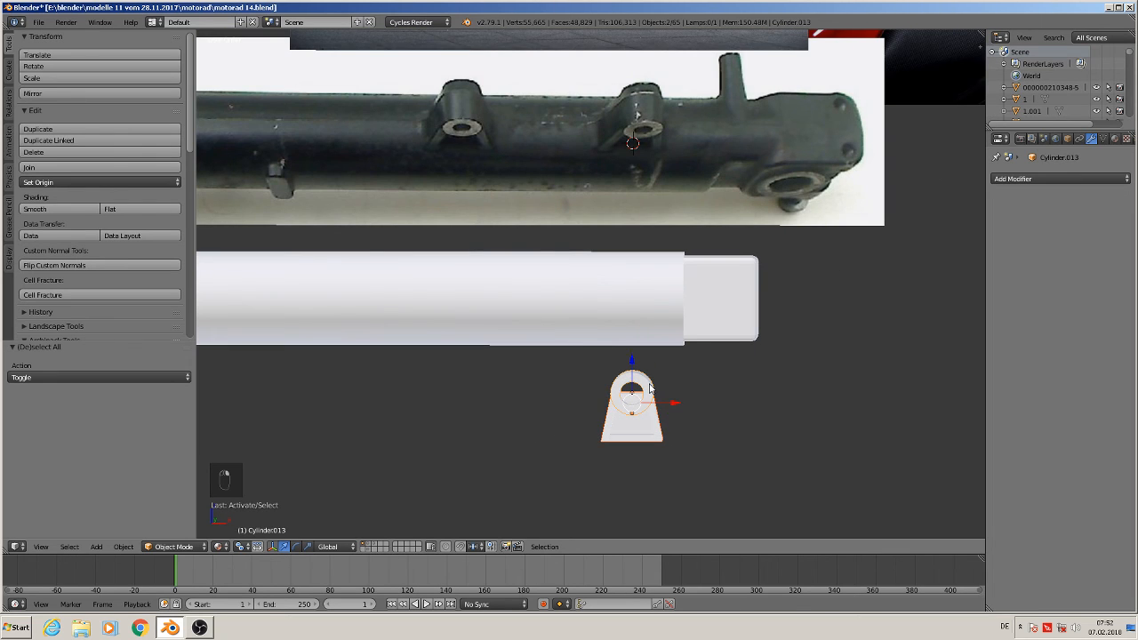
left_click(53, 167)
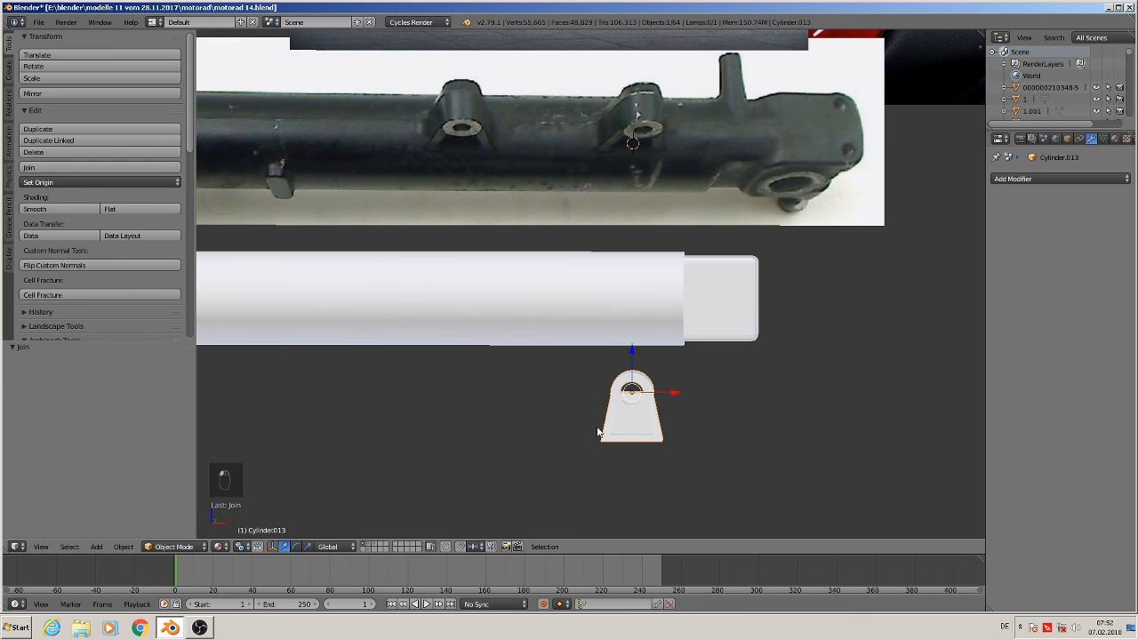
Duplicate the joined bracket and move the copy along X
scroll(594, 445, "down", 3)
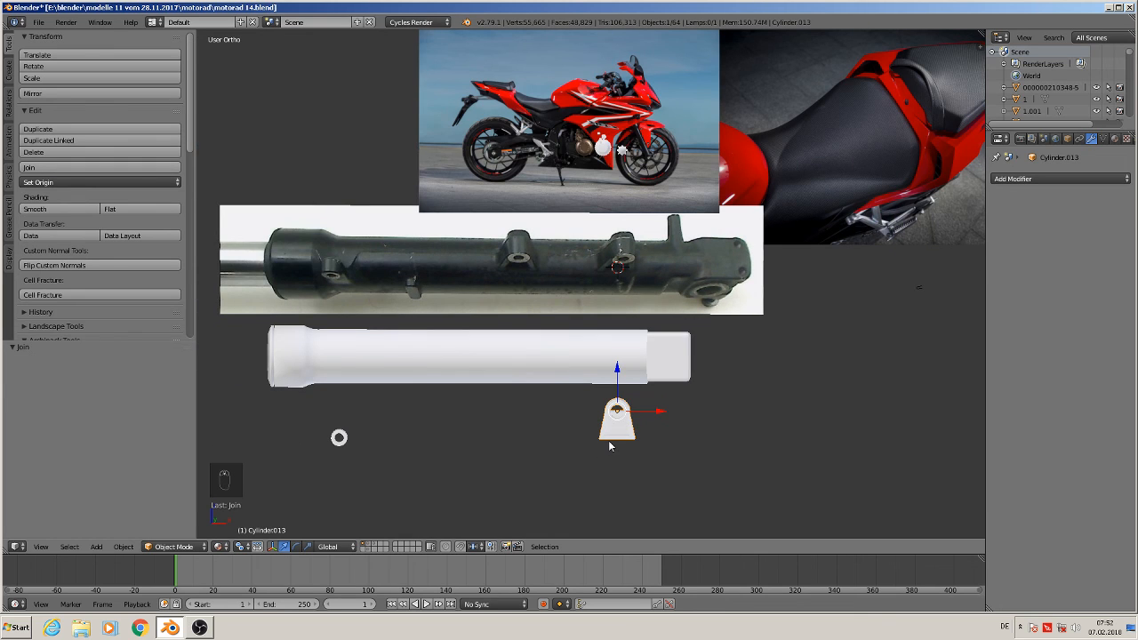
key("shift+d")
key("x")
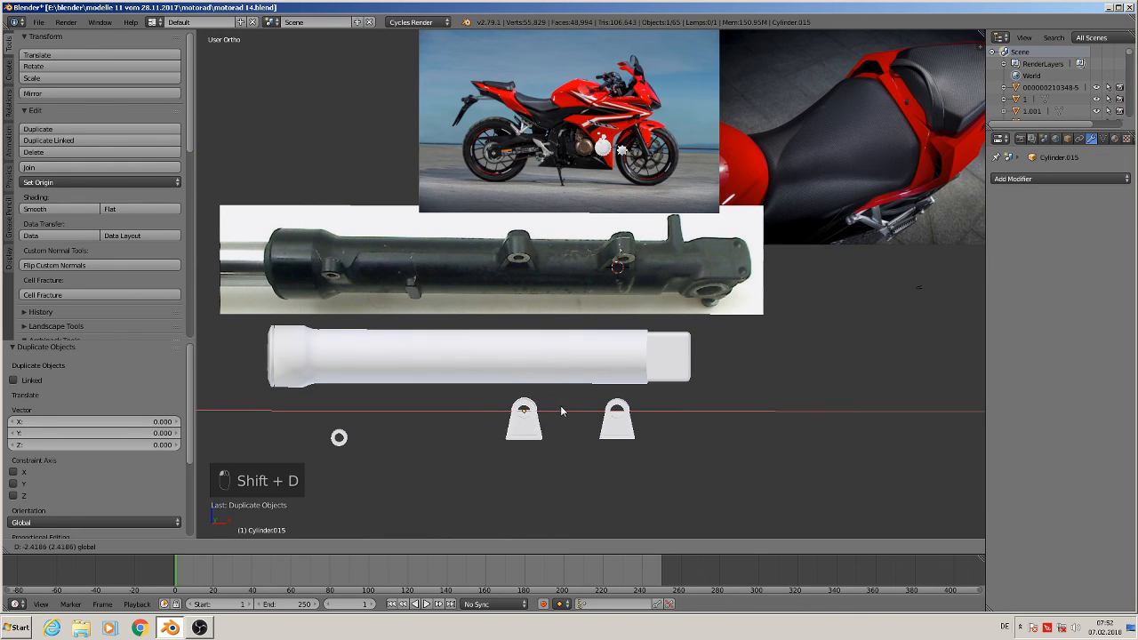
left_click(571, 411)
Delete the small stray ring left of the brackets
right_click(327, 435)
key("x")
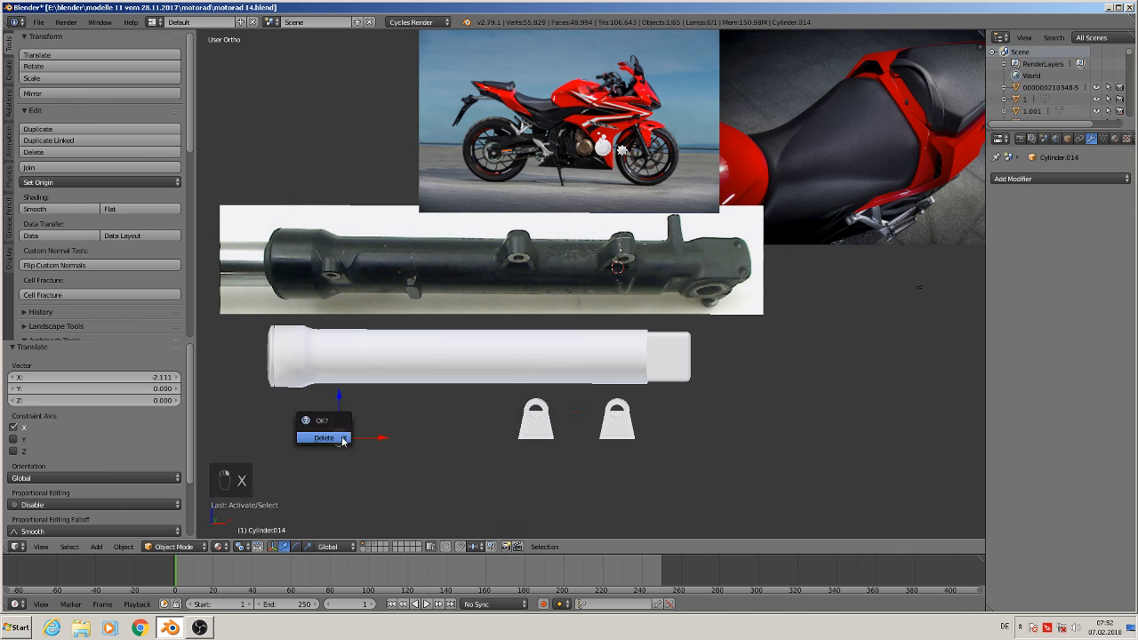
left_click(345, 438)
Duplicate a bracket, move the copy along X near the slider's left end, and scale it to 0.613
right_click(534, 417)
key("shift+d")
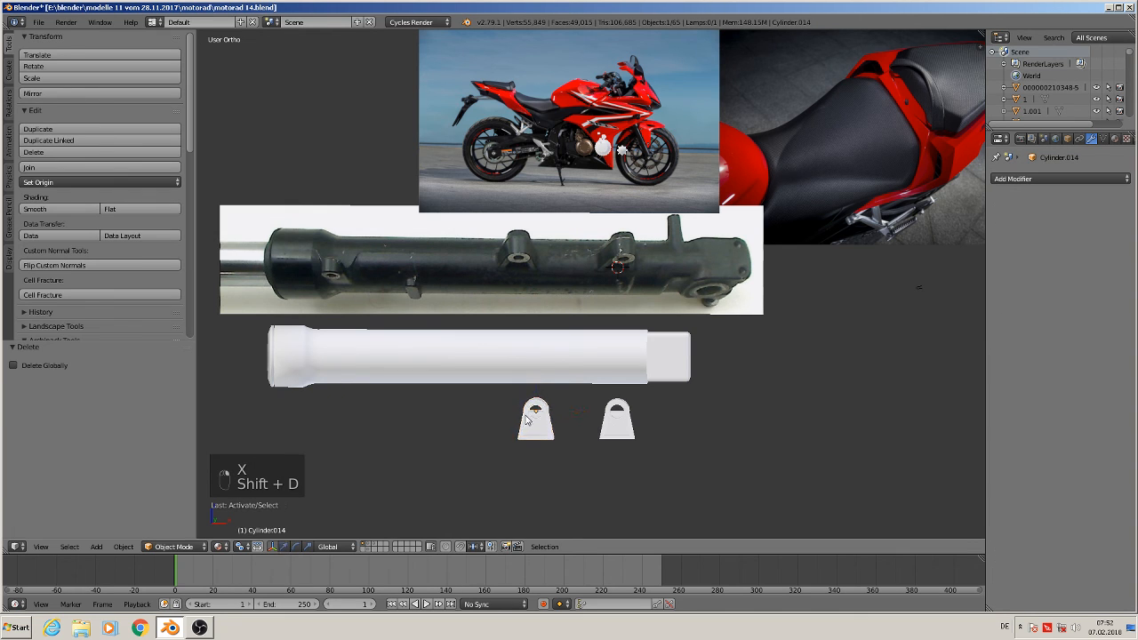
left_click(356, 391)
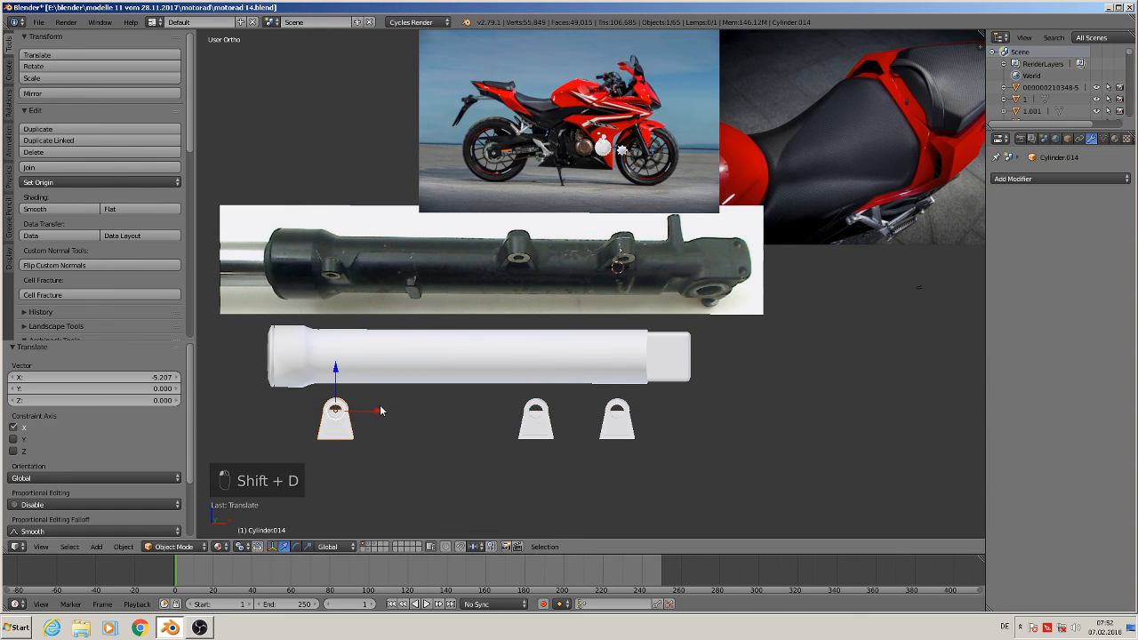
key("s")
left_click(375, 443)
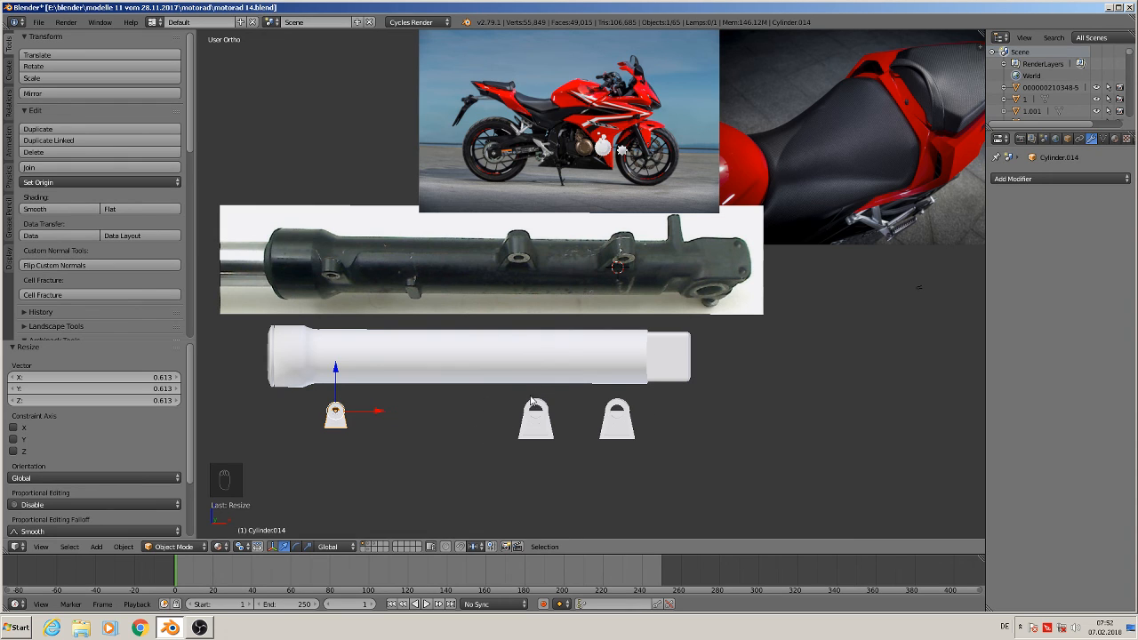
Lower the slider beneath the brackets and raise the right bracket 1.311 along Z onto its top
right_click(449, 363)
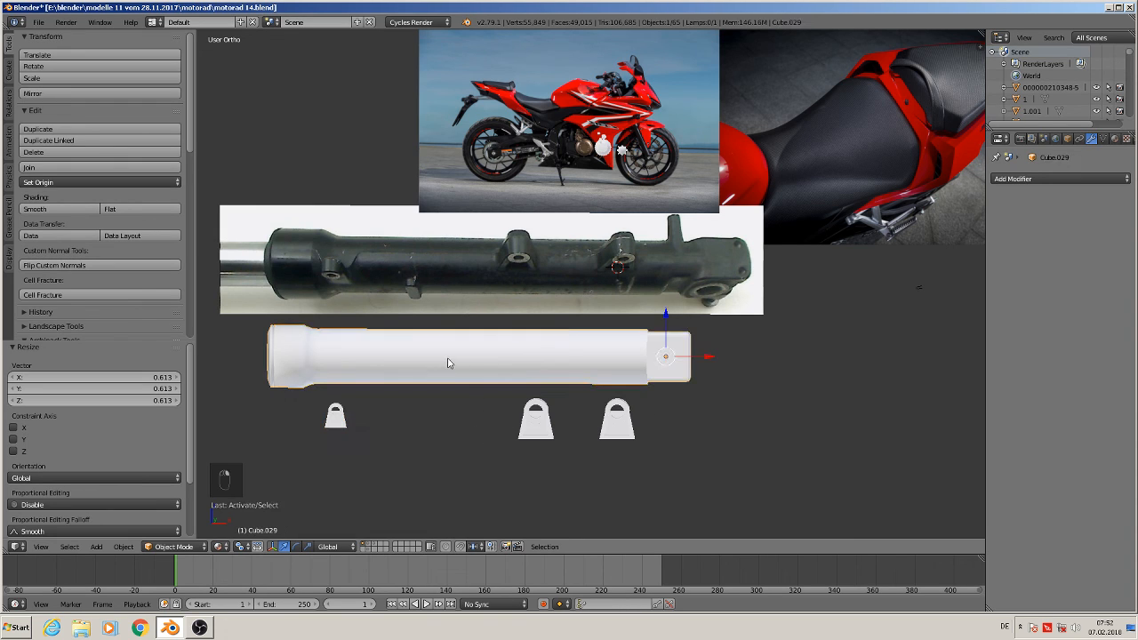
left_click_drag(666, 325, 620, 325)
right_click(619, 425)
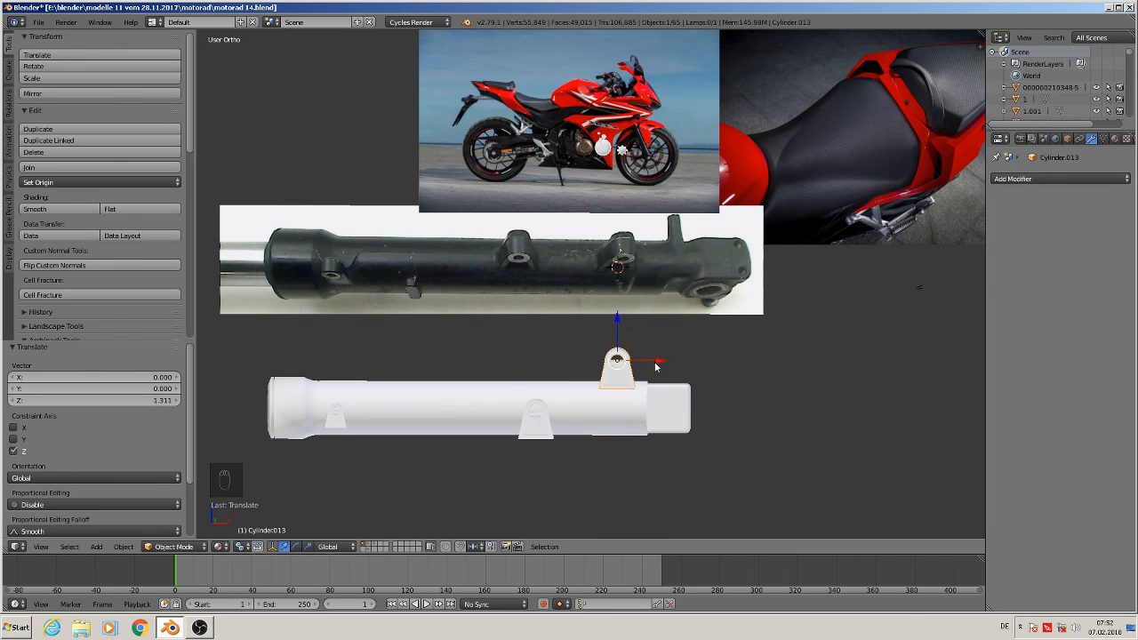
left_click_drag(652, 365, 639, 364)
Raise the middle bracket onto the slider and shift it -0.339 along X
right_click(531, 436)
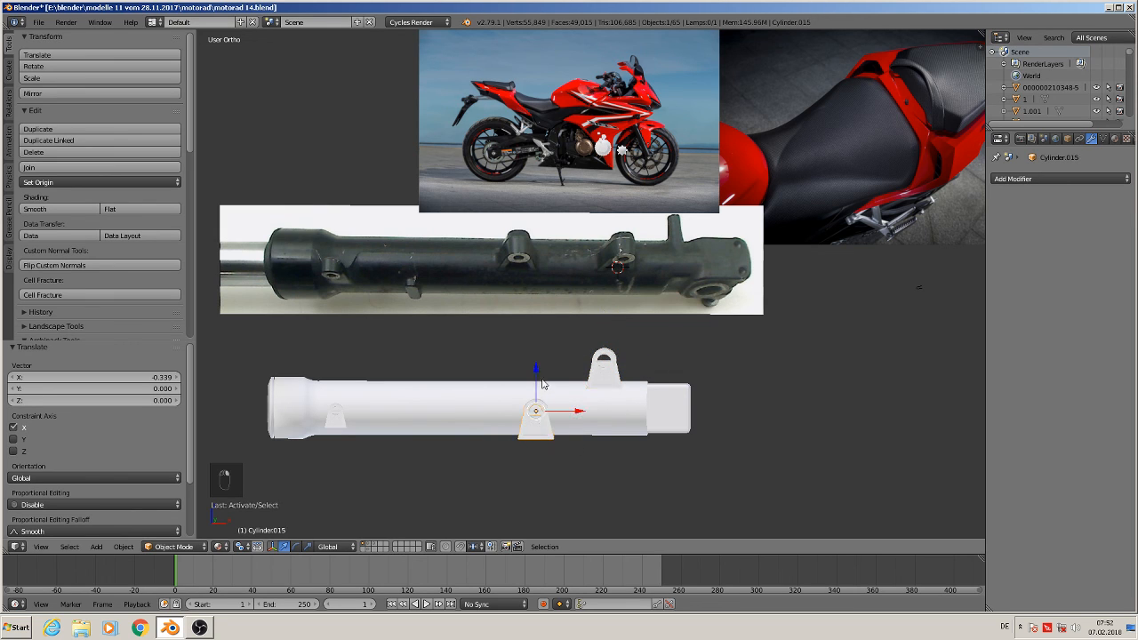
left_click_drag(536, 368, 549, 321)
left_click_drag(577, 363, 558, 362)
Raise the small left bracket 1.064 along Z onto the slider
right_click(337, 416)
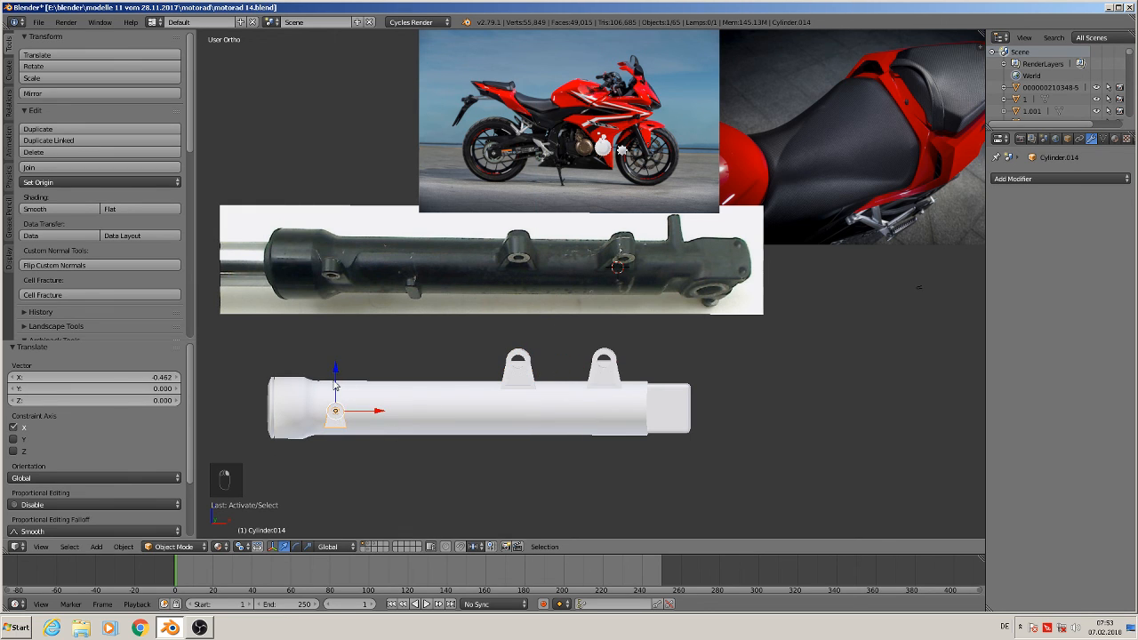
left_click_drag(335, 384, 340, 344)
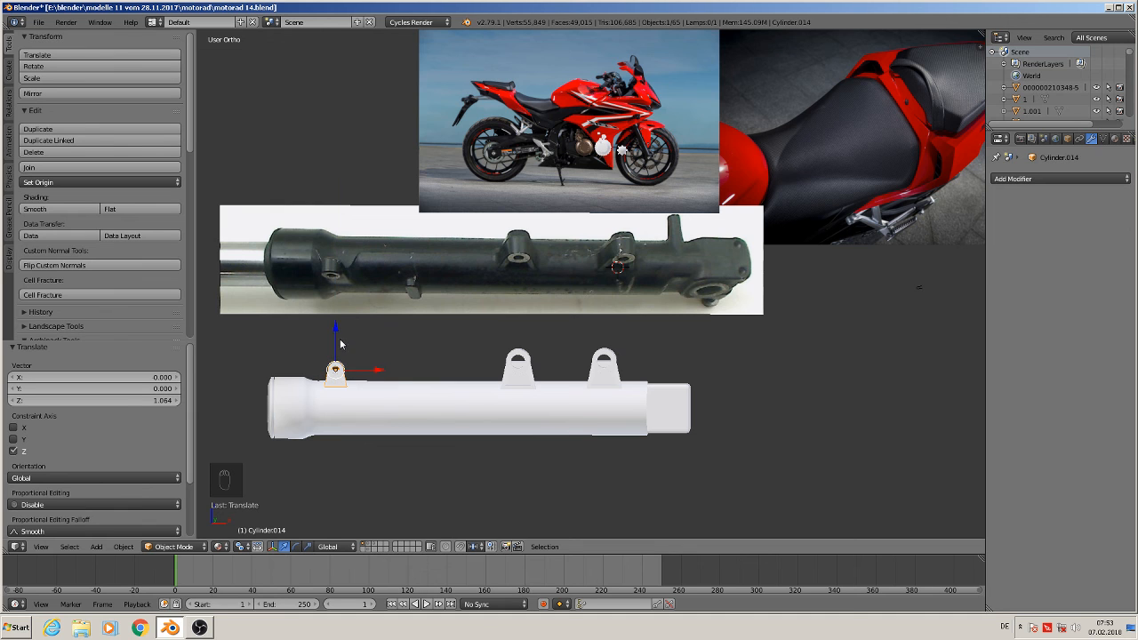
Select the brackets and move them 0.674 along Y onto the slider's centerline in top view
middle_click_drag(339, 344, 602, 525)
scroll(447, 396, "up", 4)
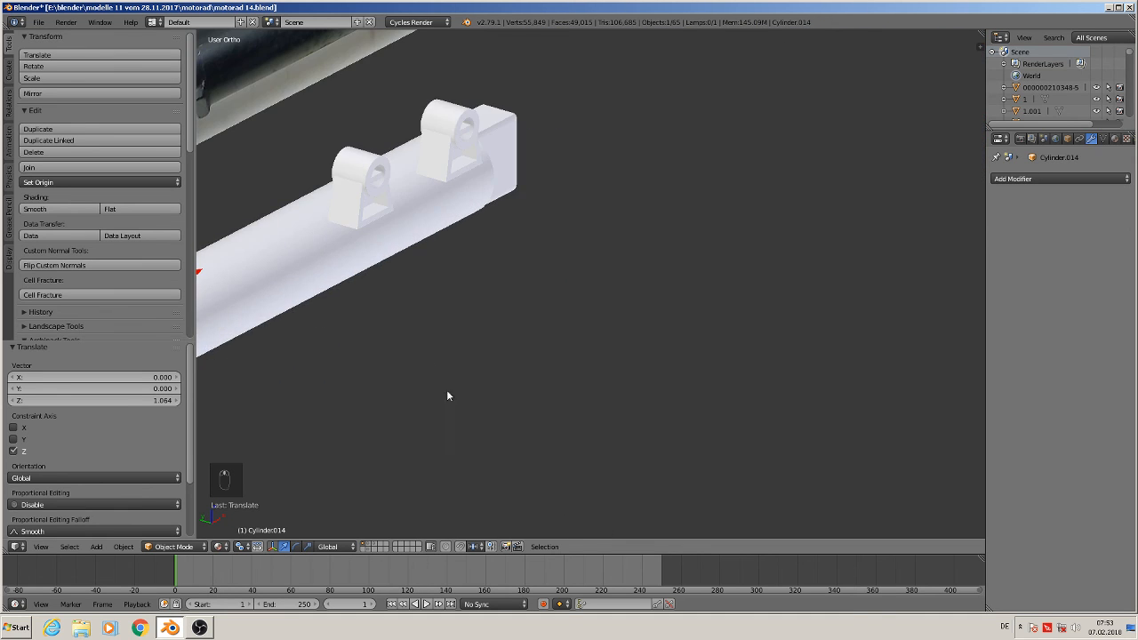
middle_click_drag(447, 396, 672, 495, "shift")
scroll(849, 456, "up", 2)
scroll(779, 457, "down", 2)
right_click(866, 320, "shift")
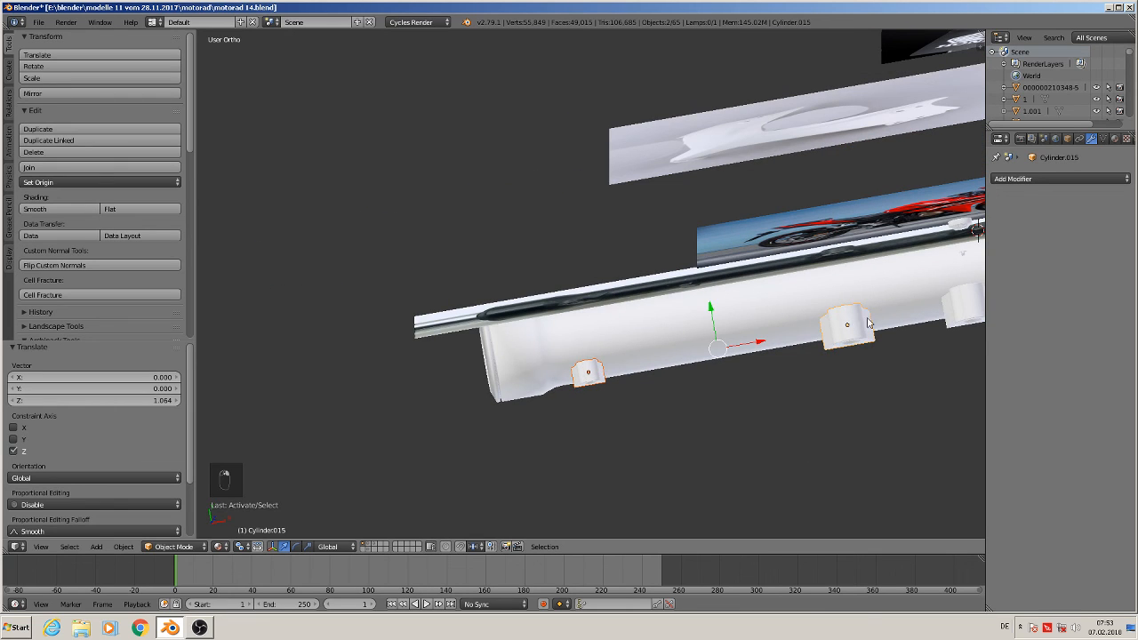
right_click(954, 302, "shift")
key("KP_7")
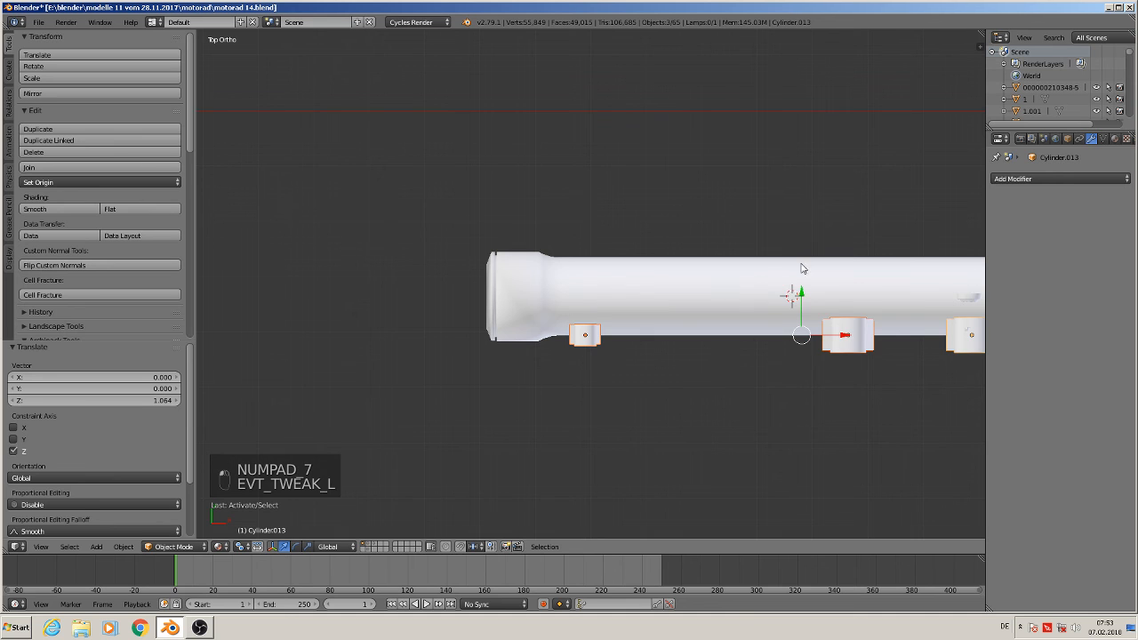
left_click_drag(796, 298, 806, 261)
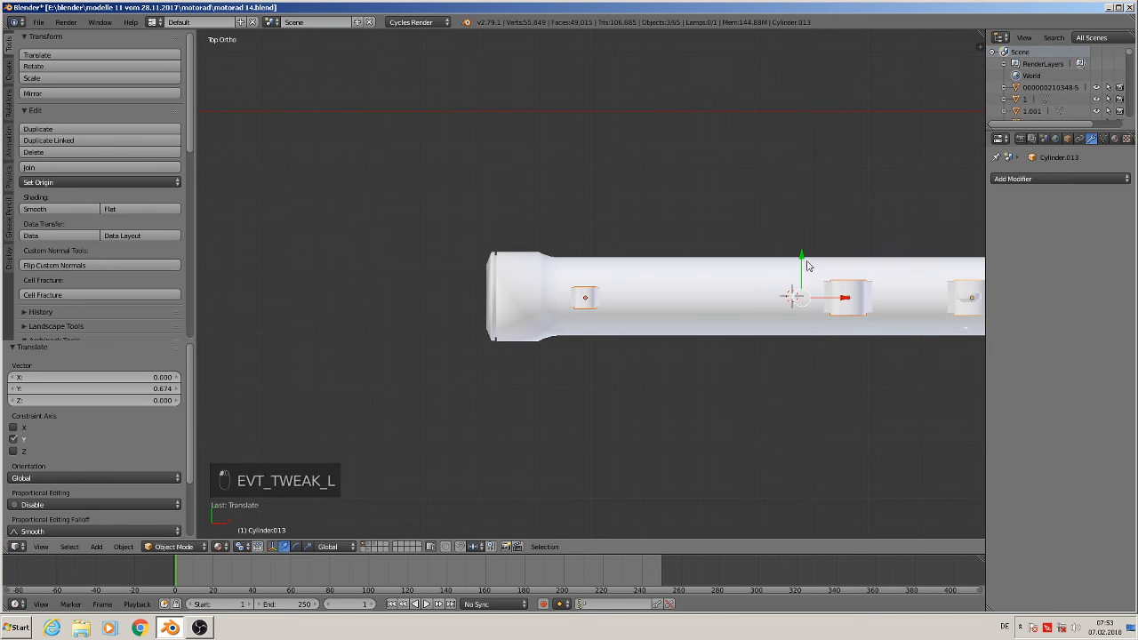
Orbit and zoom around the slider and brackets to inspect the fork against the reference photo
middle_click_drag(841, 377, 574, 285, "shift")
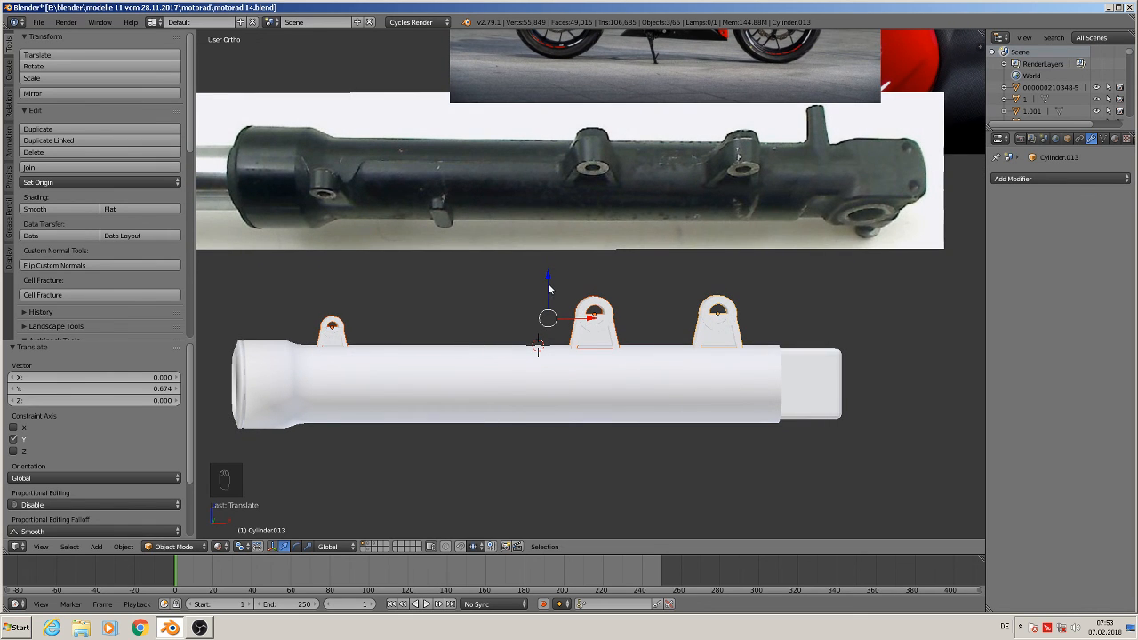
left_click_drag(548, 286, 550, 283)
key("a")
middle_click_drag(559, 315, 564, 418)
scroll(544, 389, "down", 4)
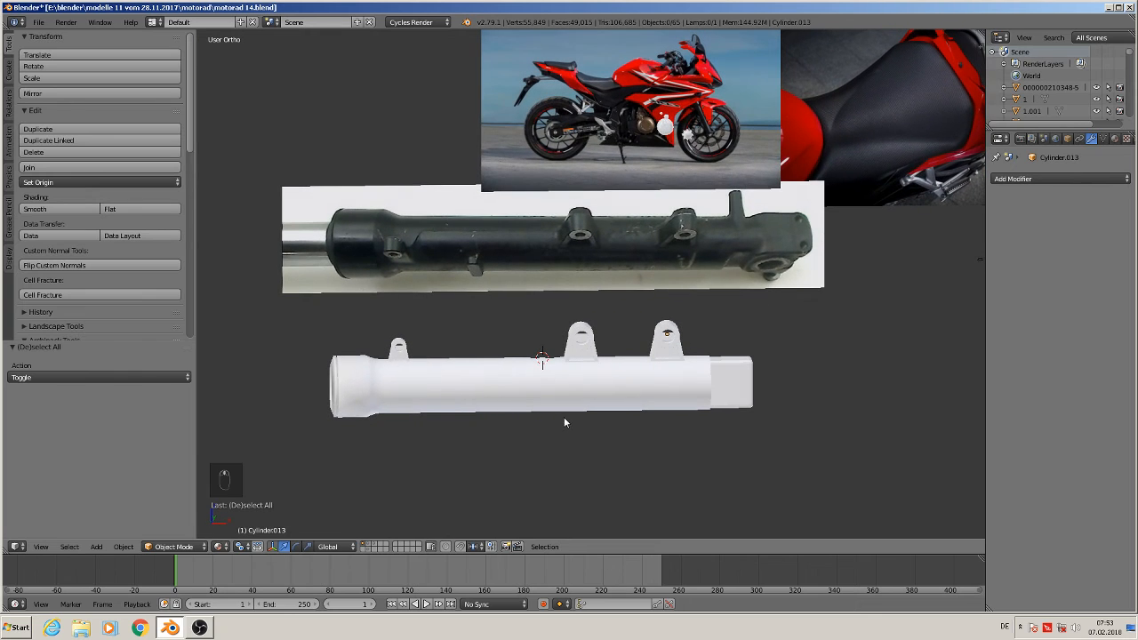
middle_click_drag(439, 414, 576, 382, "shift")
scroll(543, 401, "up", 2)
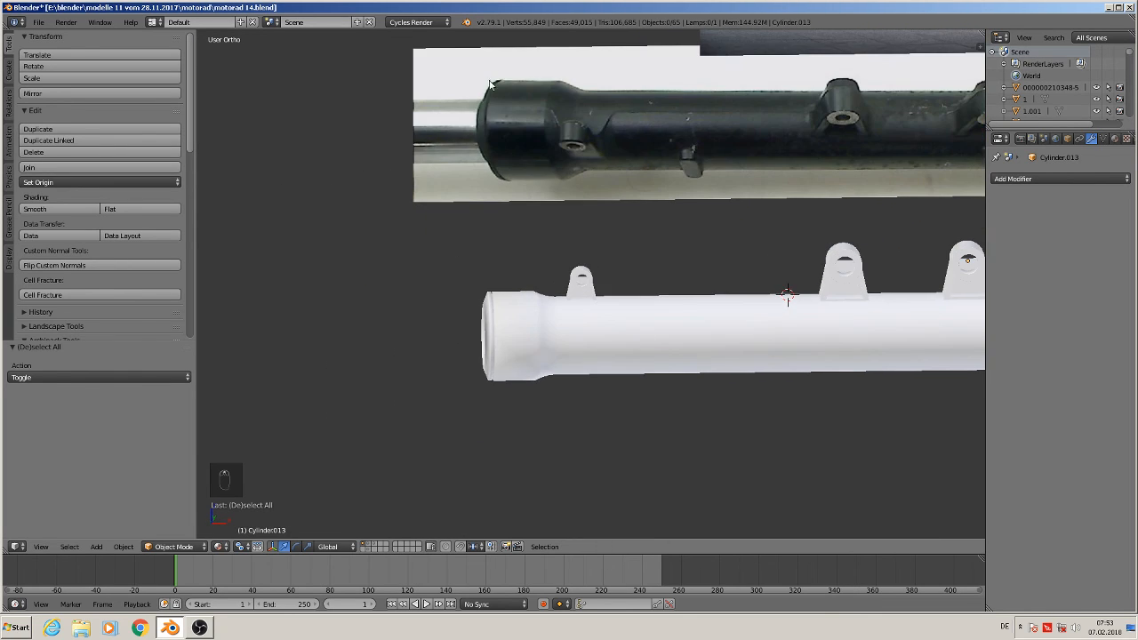
middle_click_drag(520, 344, 578, 360)
scroll(604, 360, "up", 2)
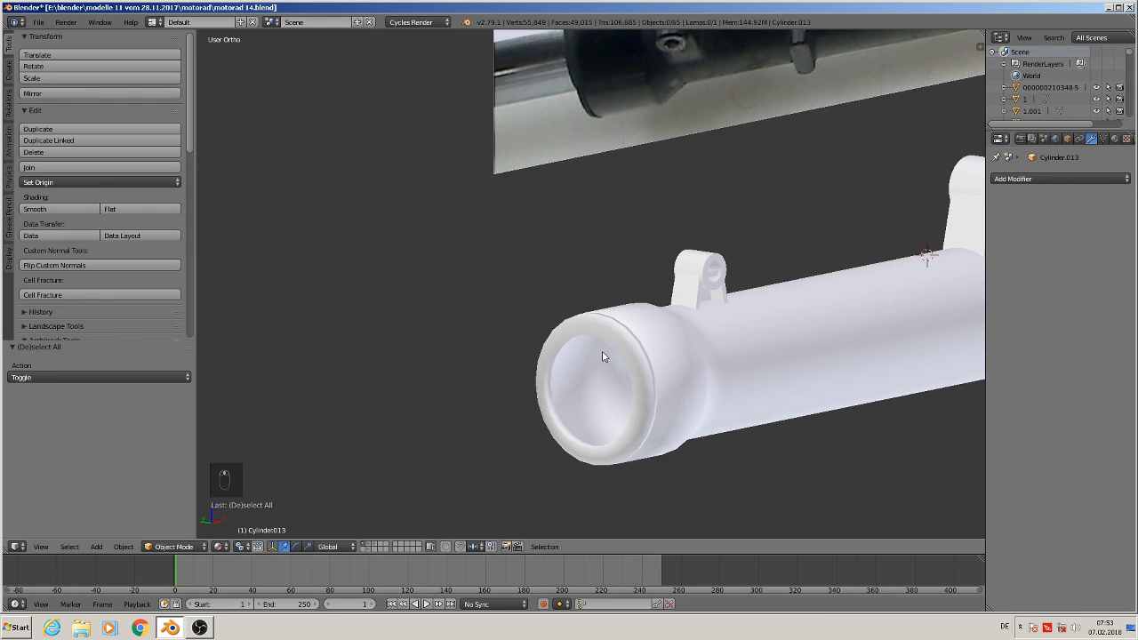
Edit the slider's open end and extrude its inner ring, scaling it inward to 0.935
key("Tab")
key("Tab")
right_click(620, 337)
key("Tab")
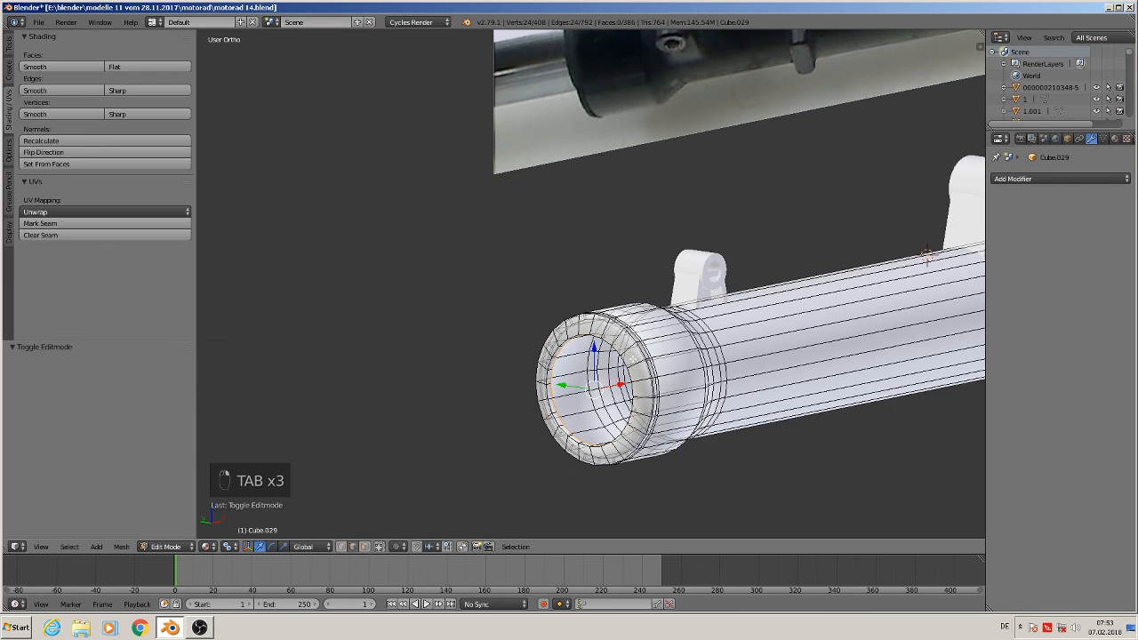
middle_click_drag(621, 338, 627, 382)
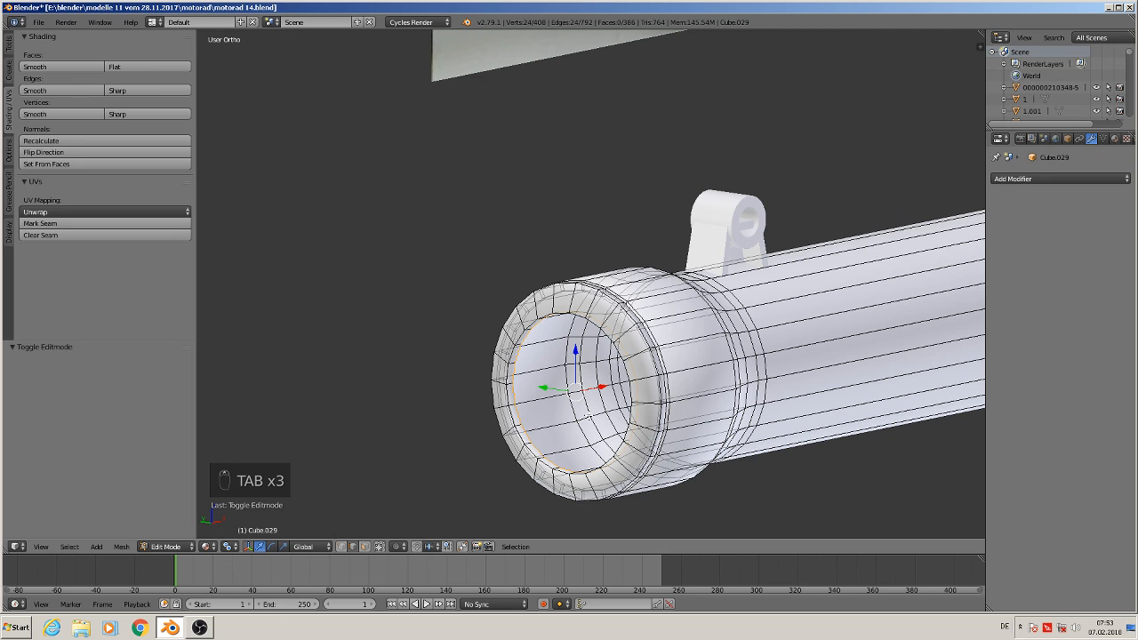
key("e")
key("s")
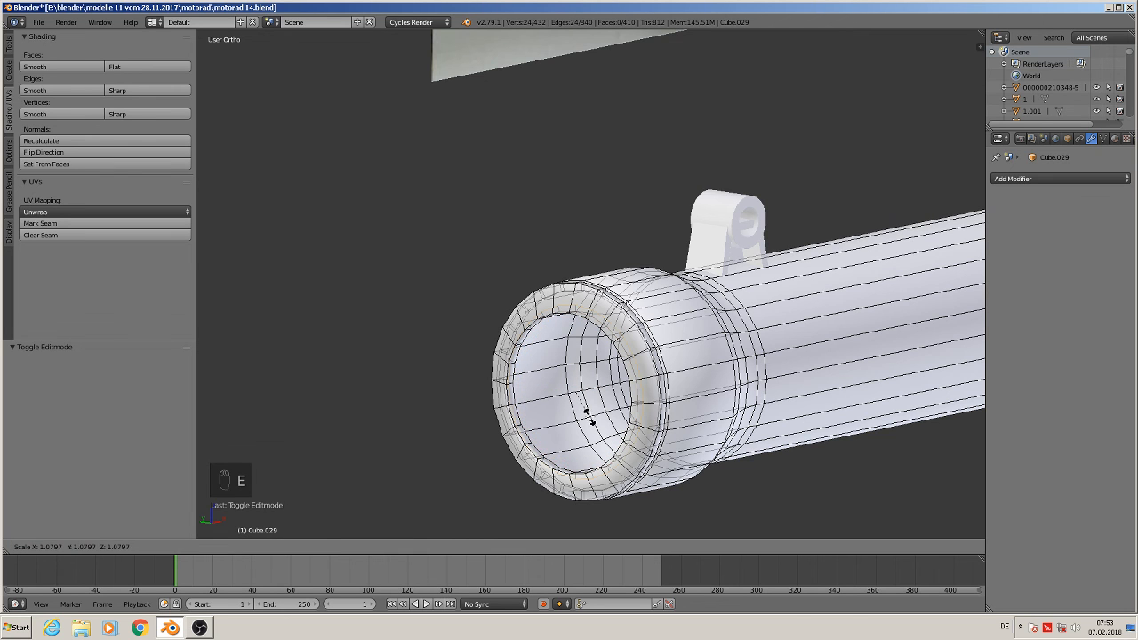
left_click(591, 420)
Extrude the inner ring -6.568 along X to form the inner fork tube
scroll(711, 355, "down", 3)
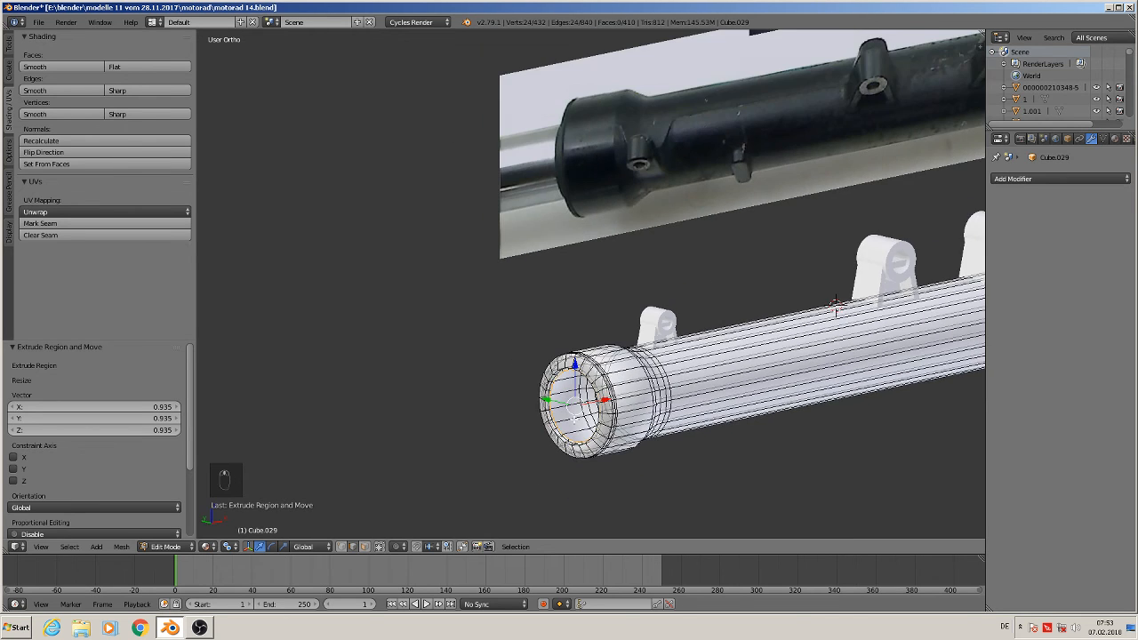
middle_click_drag(574, 419, 544, 419)
key("e")
left_click(545, 420)
left_click_drag(613, 402, 360, 428)
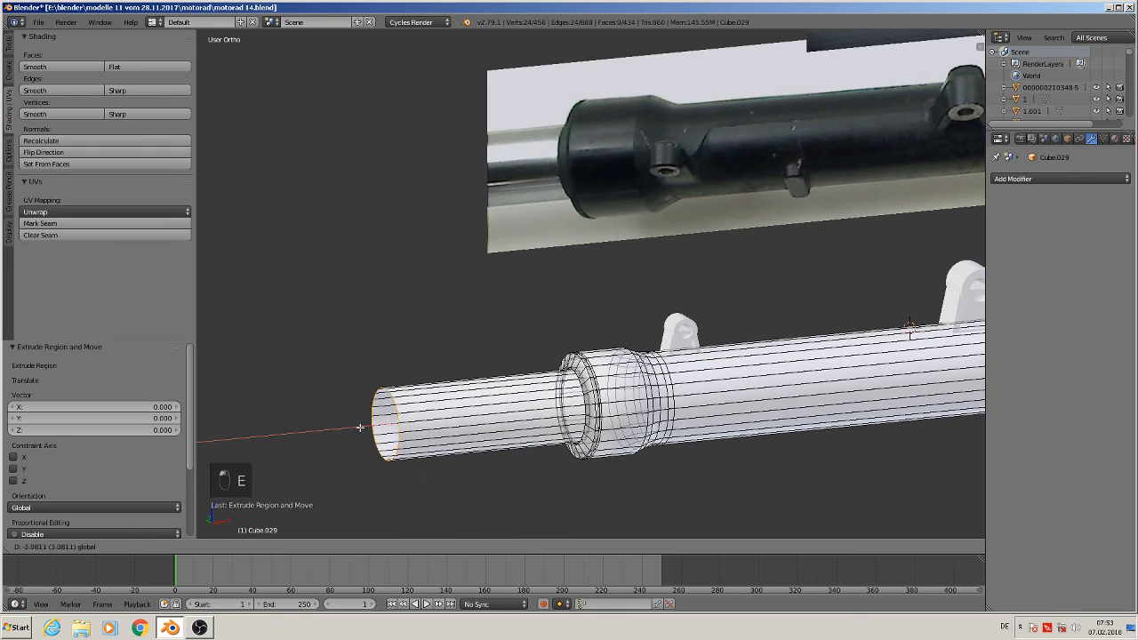
left_click(236, 440)
Move the tube's end ring further along X to lengthen the inner tube, then leave Edit Mode
scroll(236, 440, "down", 6)
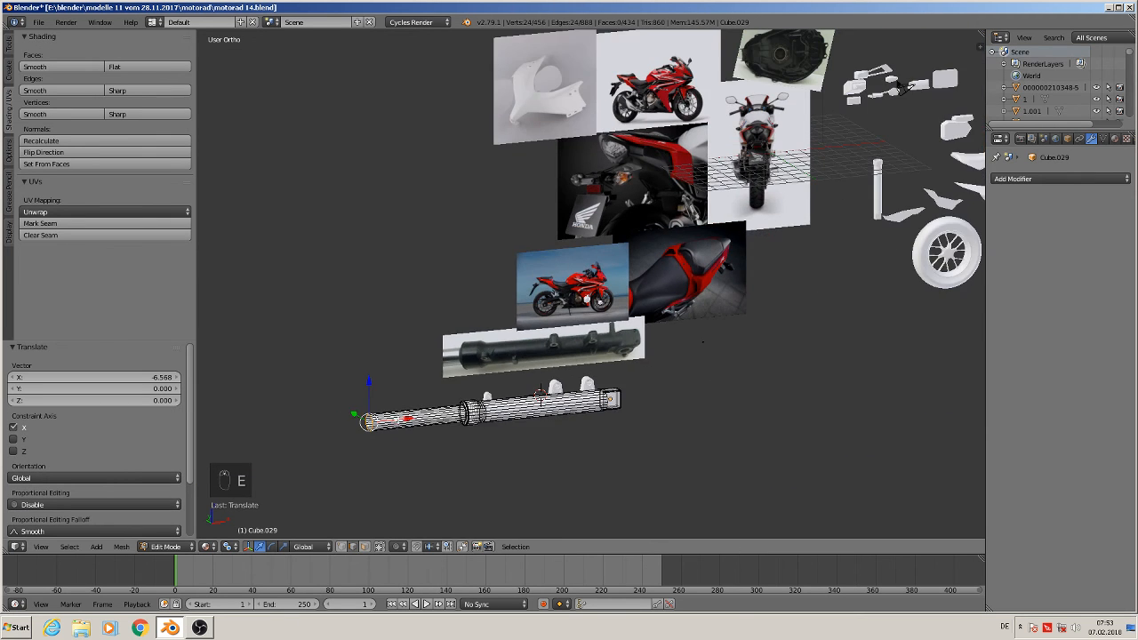
middle_click_drag(416, 421, 392, 419)
key("g")
key("x")
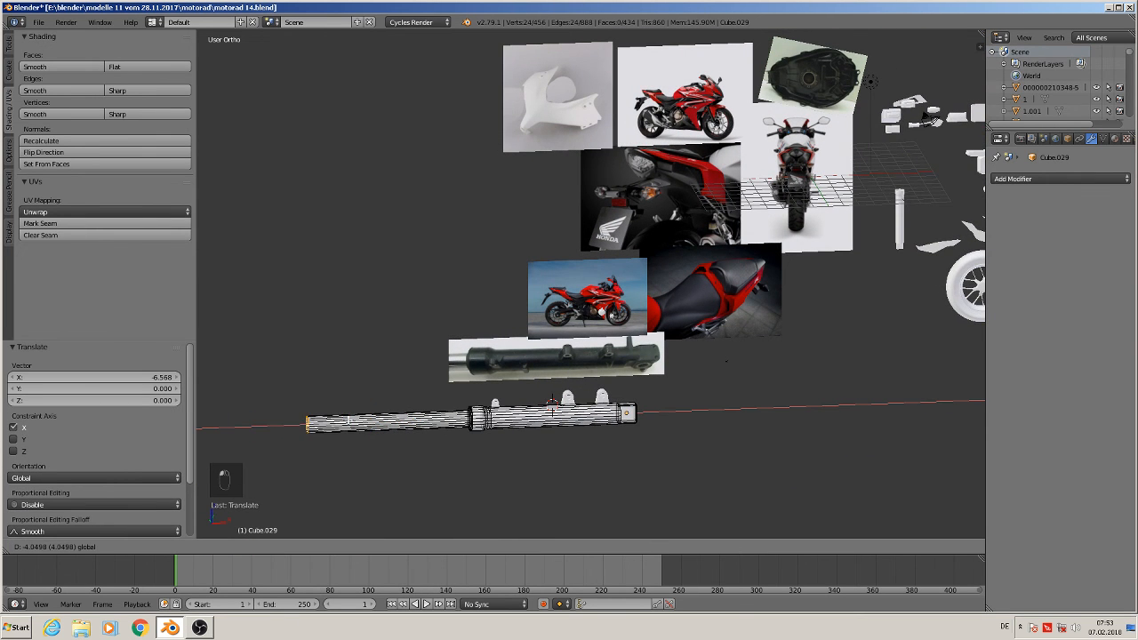
left_click(523, 458)
key("Tab")
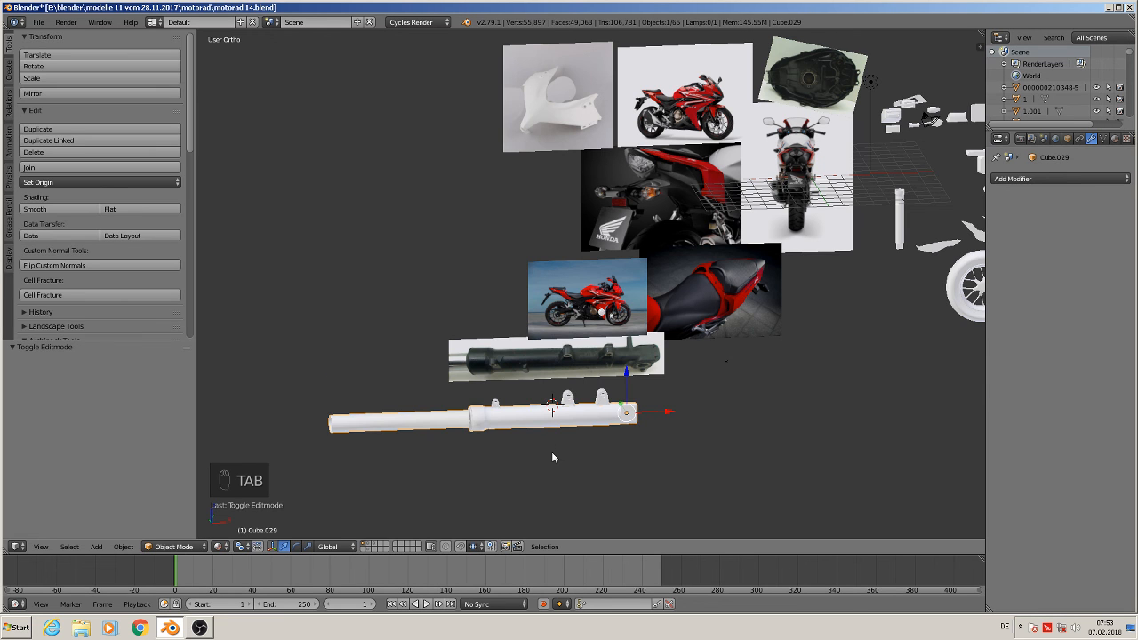
Select the slider, tube and brackets and join them into one fork object
scroll(523, 440, "down", 3)
scroll(604, 435, "up", 4)
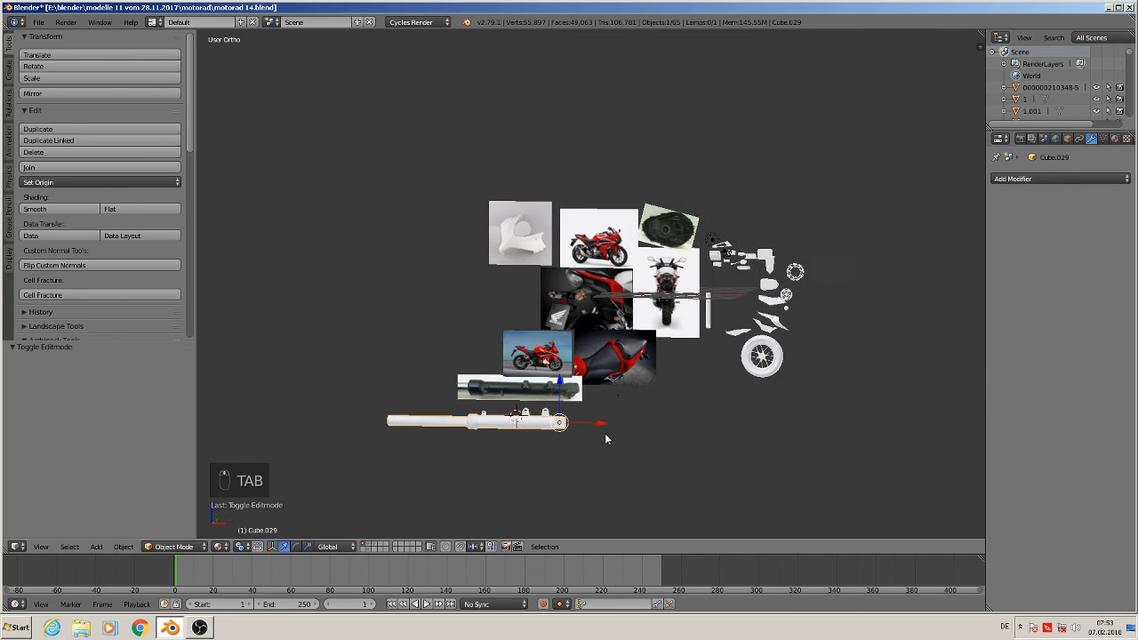
scroll(539, 423, "up", 5)
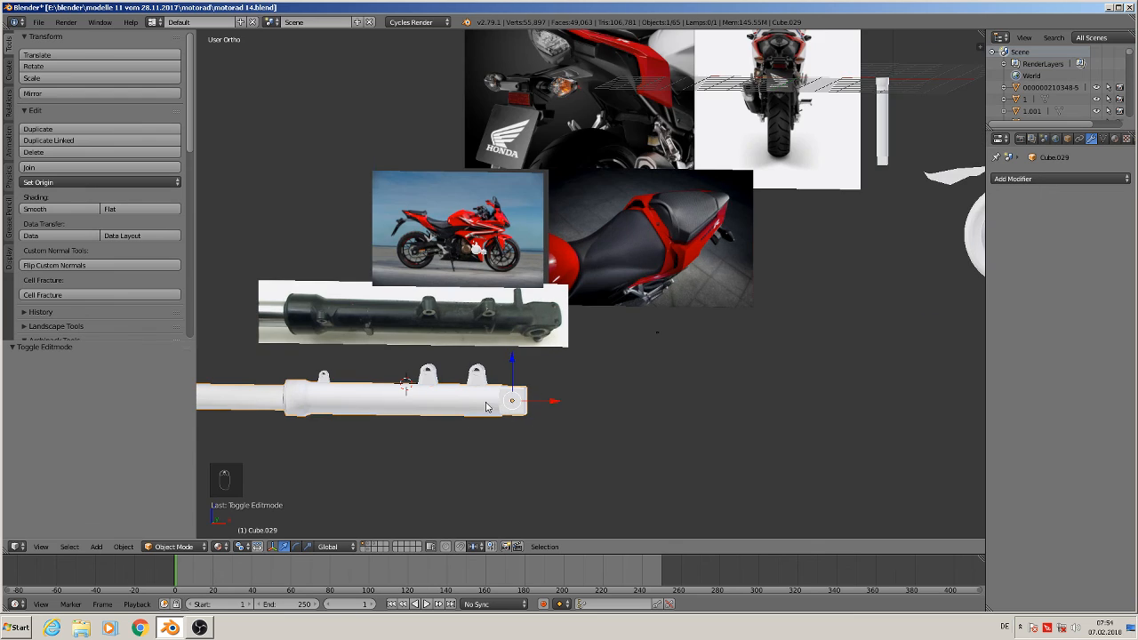
right_click(671, 335, "shift")
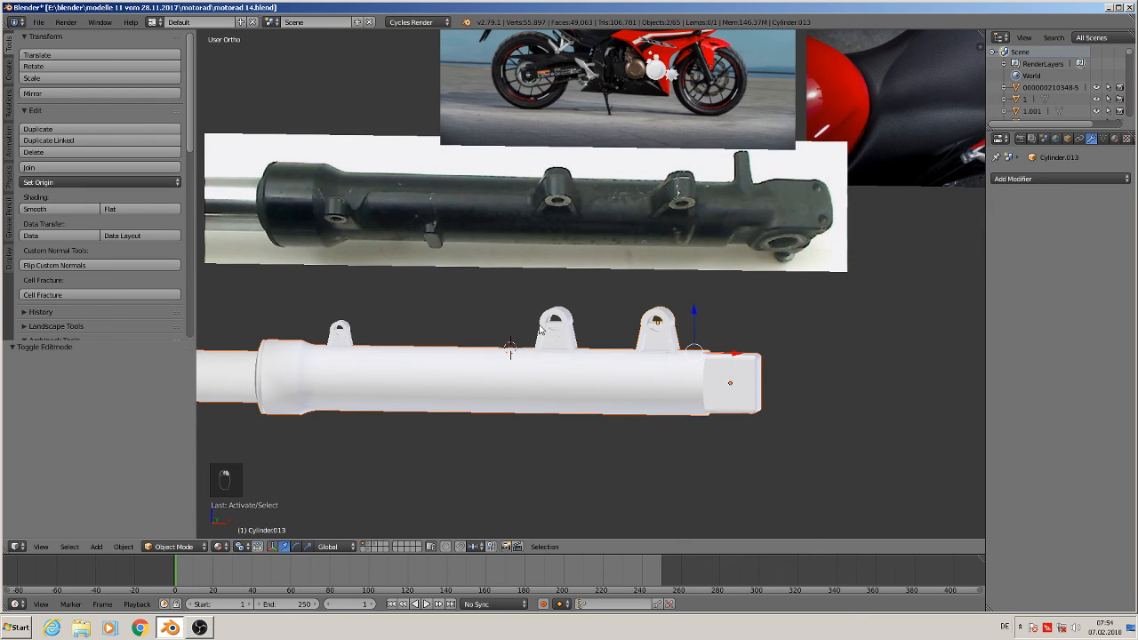
right_click(336, 332, "shift")
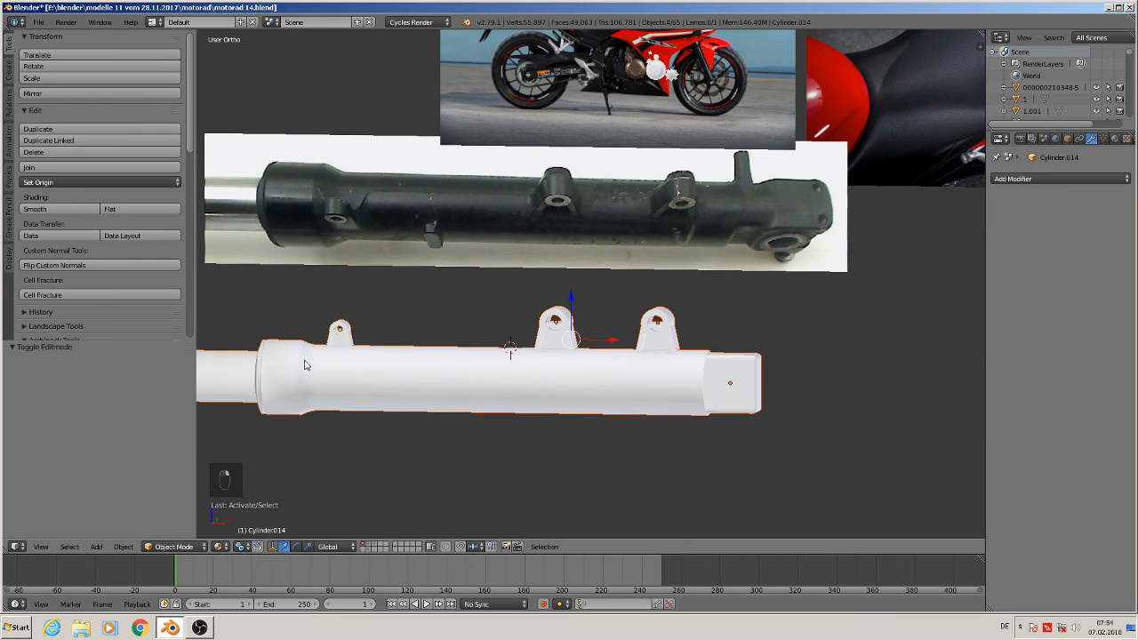
left_click(59, 168)
Move the joined fork toward the motorcycle model and scale it to 0.390
scroll(538, 437, "down", 6)
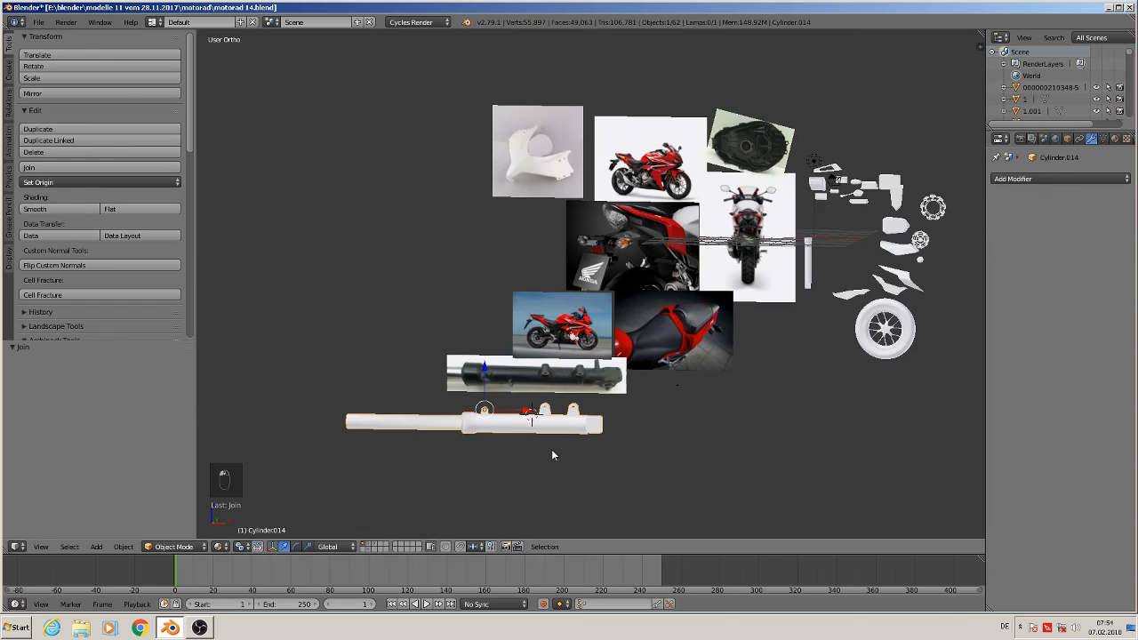
key("g")
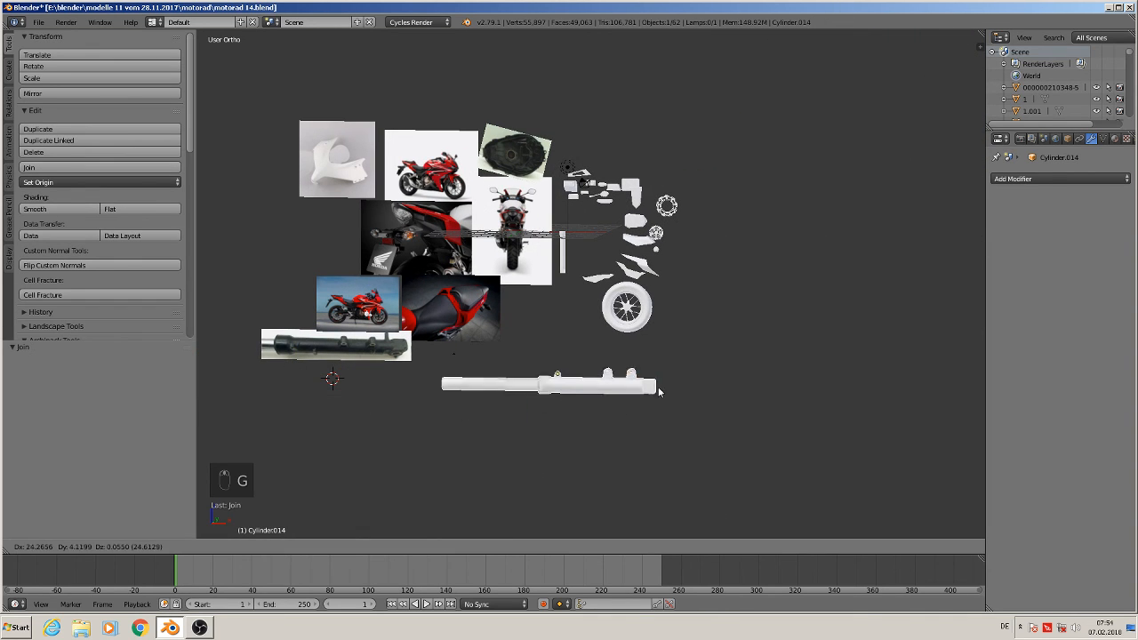
left_click(739, 300)
key("s")
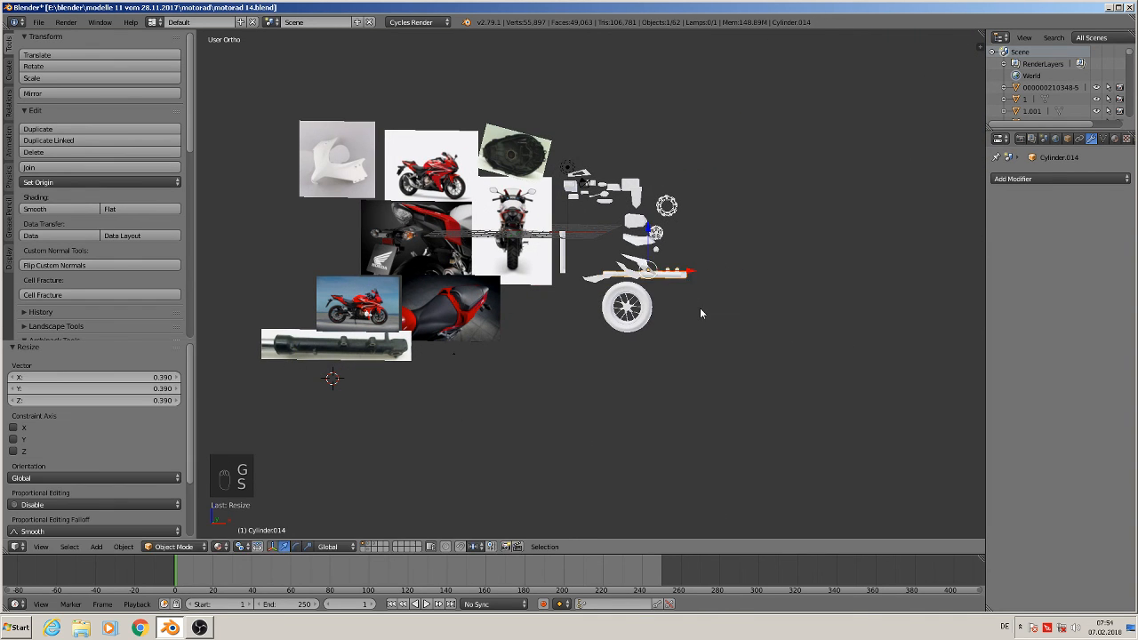
left_click(664, 318)
Move the scaled fork beside the front wheel of the motorcycle model
scroll(663, 318, "up", 3)
key("g")
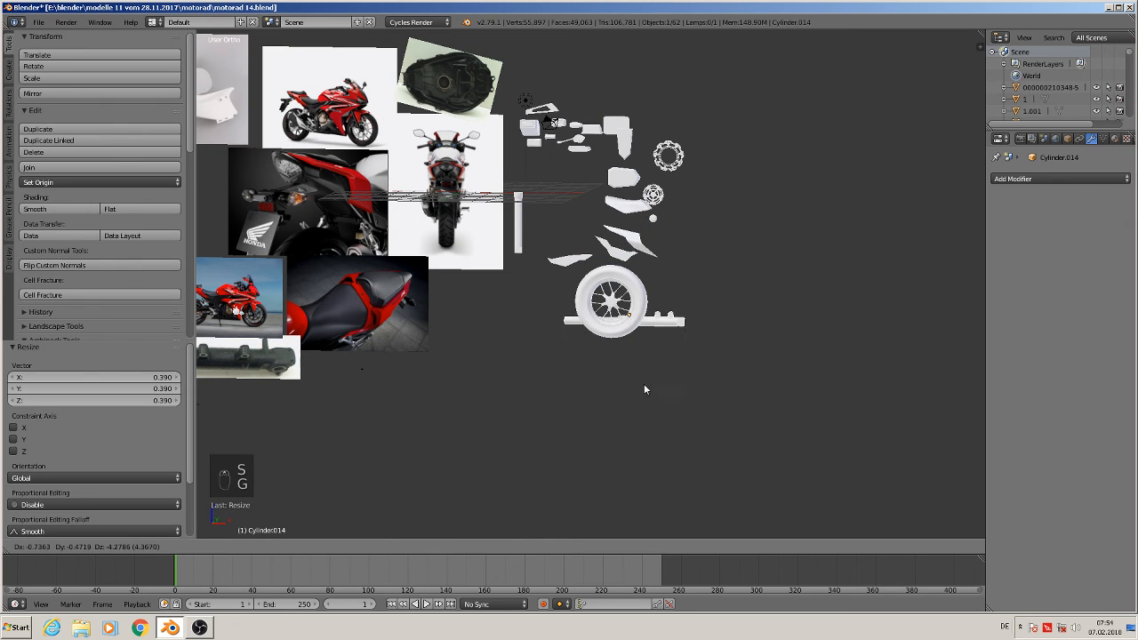
left_click(637, 416)
Delete the fork reference photo
middle_click_drag(436, 403, 748, 384, "shift")
right_click(523, 331)
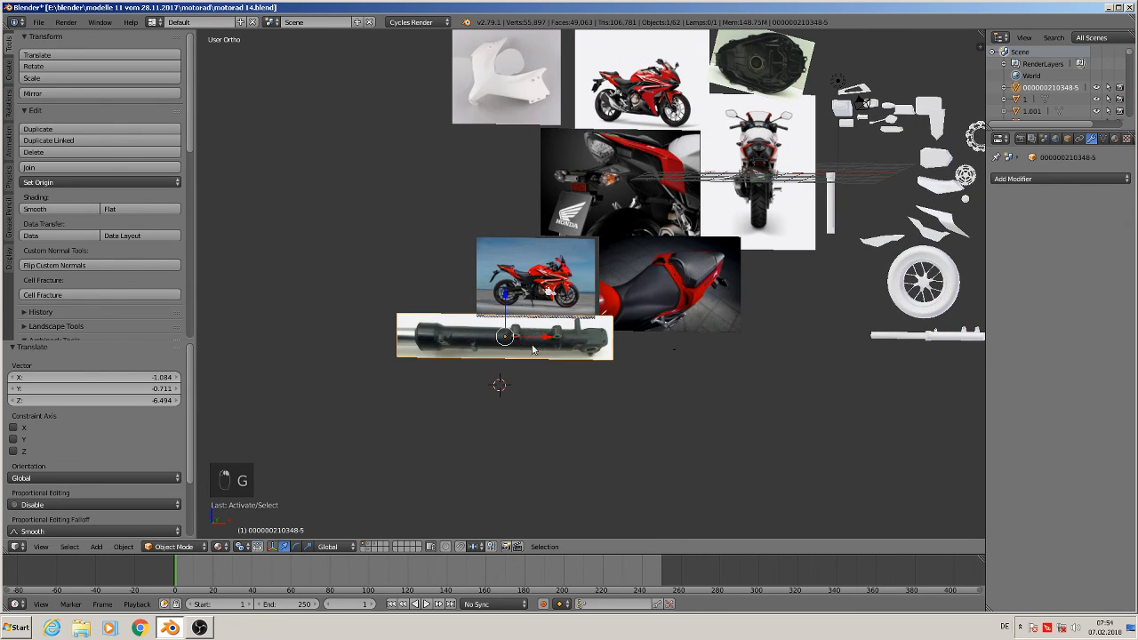
scroll(549, 362, "up", 3)
key("x")
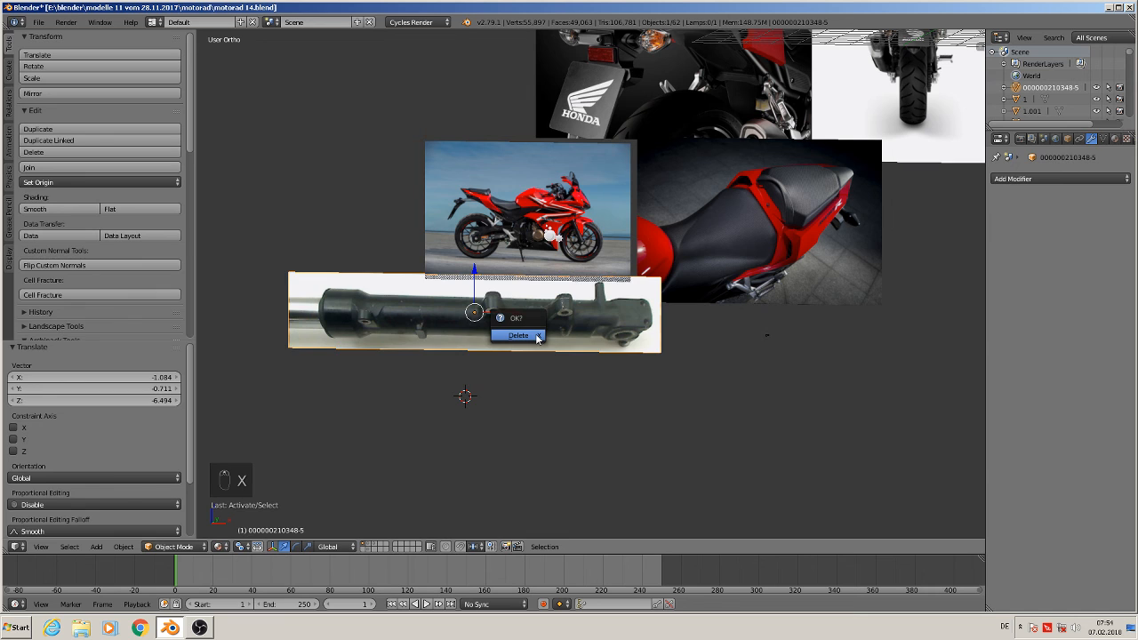
left_click(534, 341)
Switch to front view over the rear reference photo and place the 3D cursor at the exhaust muffler's opening
middle_click_drag(552, 347, 503, 436, "shift")
scroll(503, 437, "down", 4)
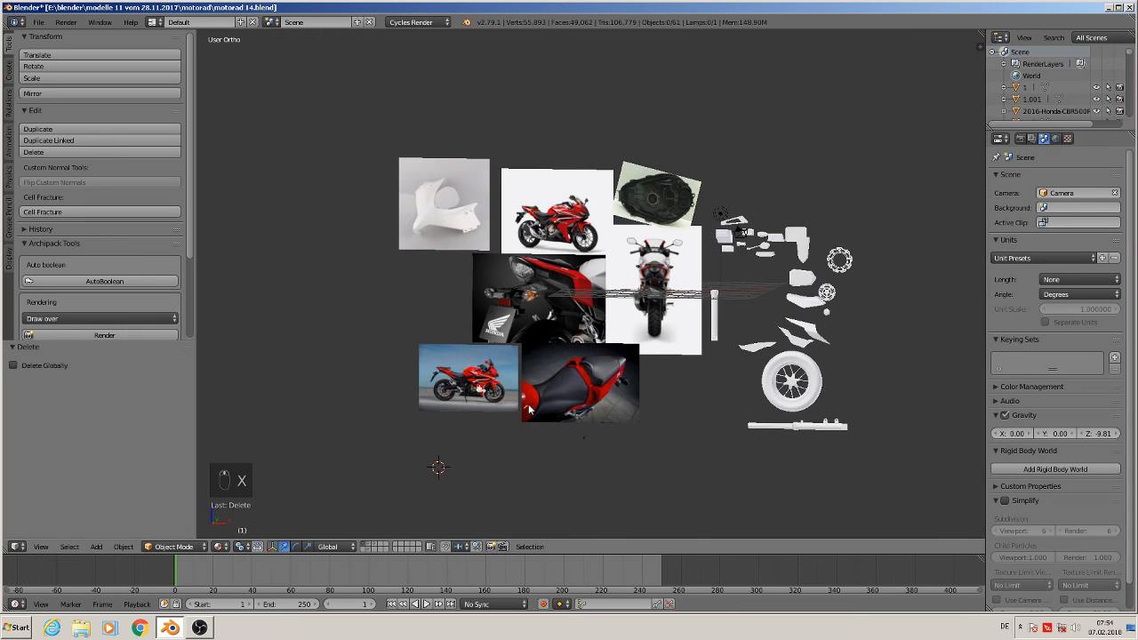
middle_click_drag(432, 465, 406, 495, "shift")
scroll(551, 416, "up", 3)
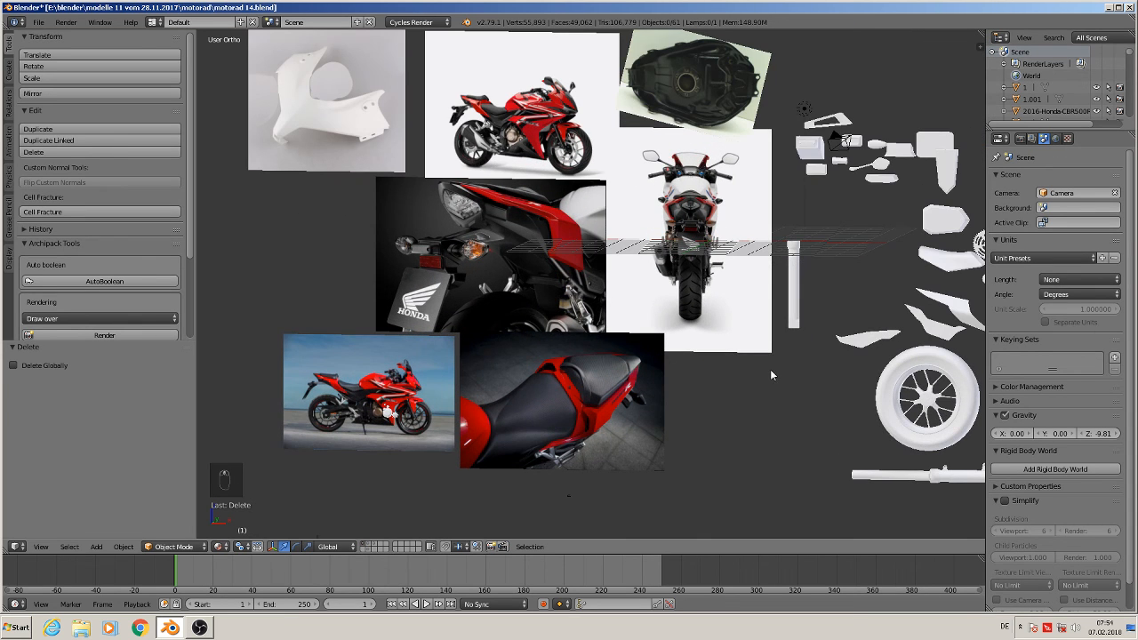
middle_click_drag(505, 257, 484, 349, "shift")
scroll(489, 323, "up", 5)
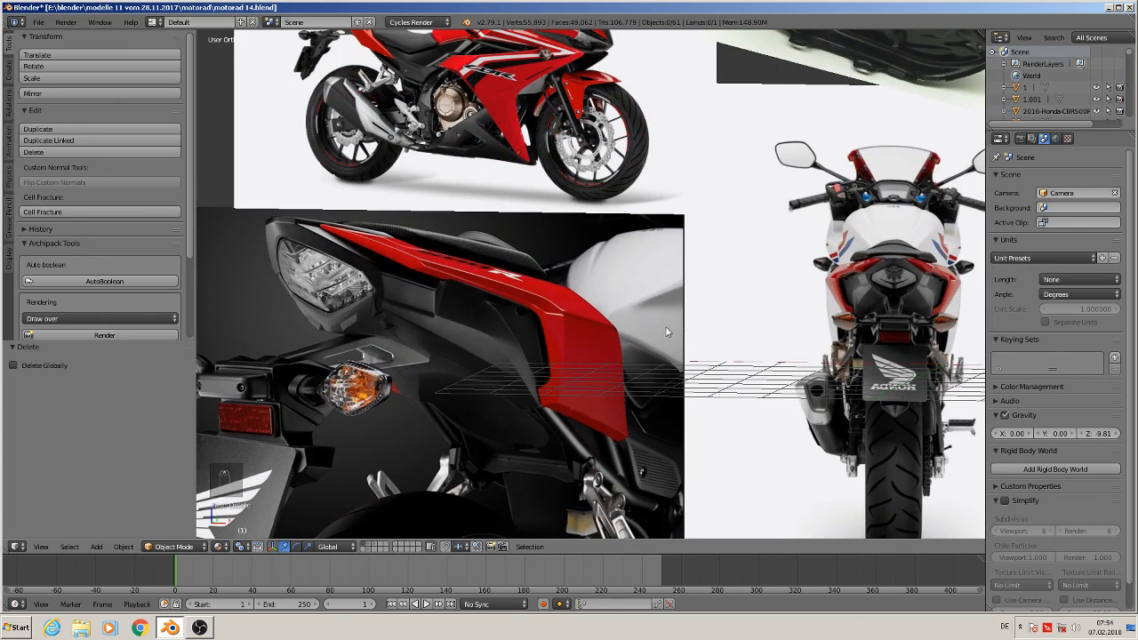
middle_click_drag(668, 332, 222, 250, "shift")
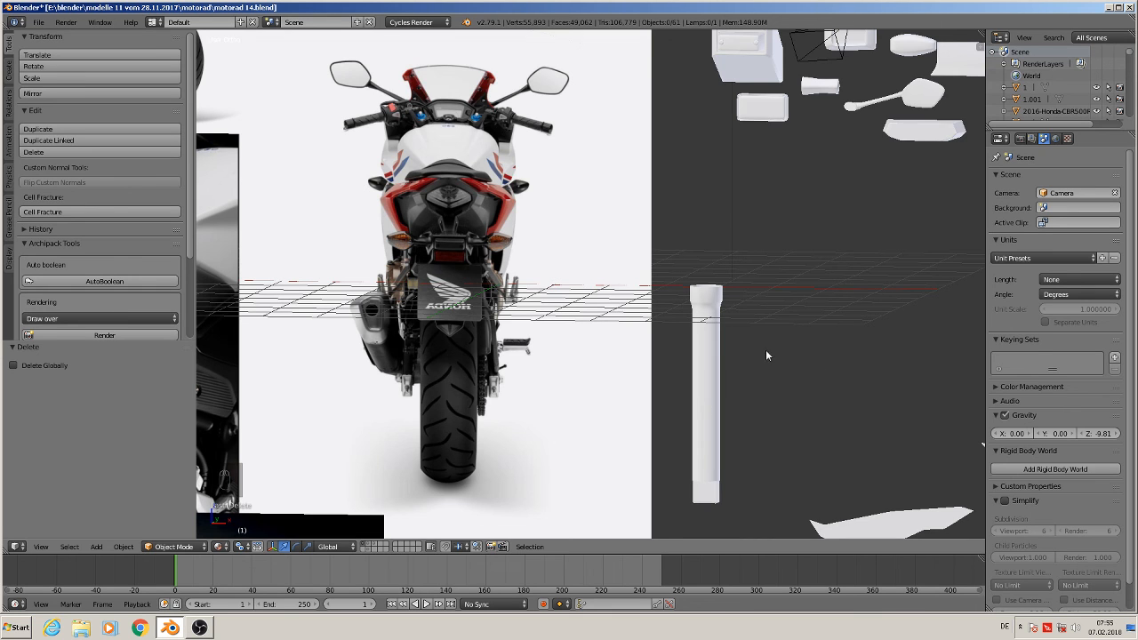
key("KP_1")
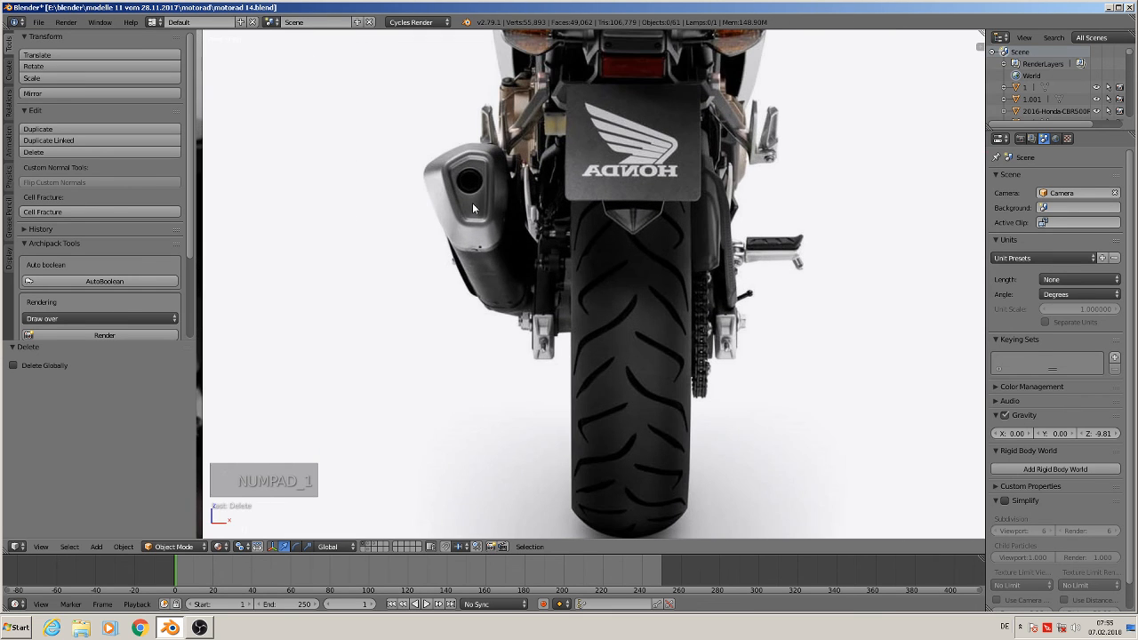
middle_click_drag(646, 367, 705, 400, "shift")
middle_click_drag(640, 280, 693, 346, "shift")
scroll(692, 346, "up", 2)
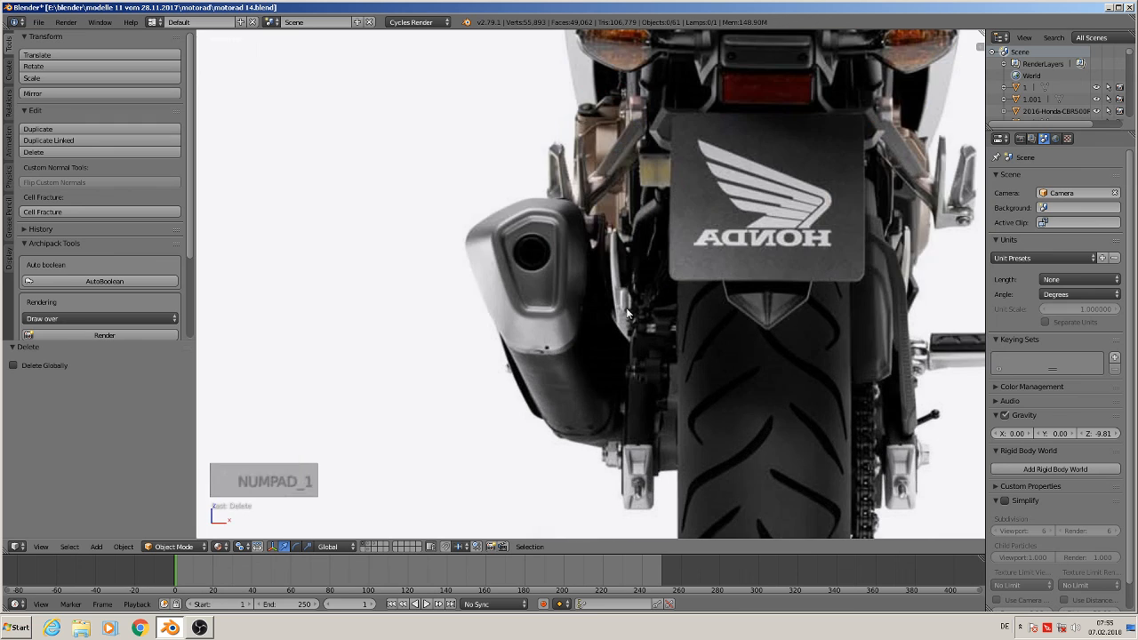
left_click(531, 267)
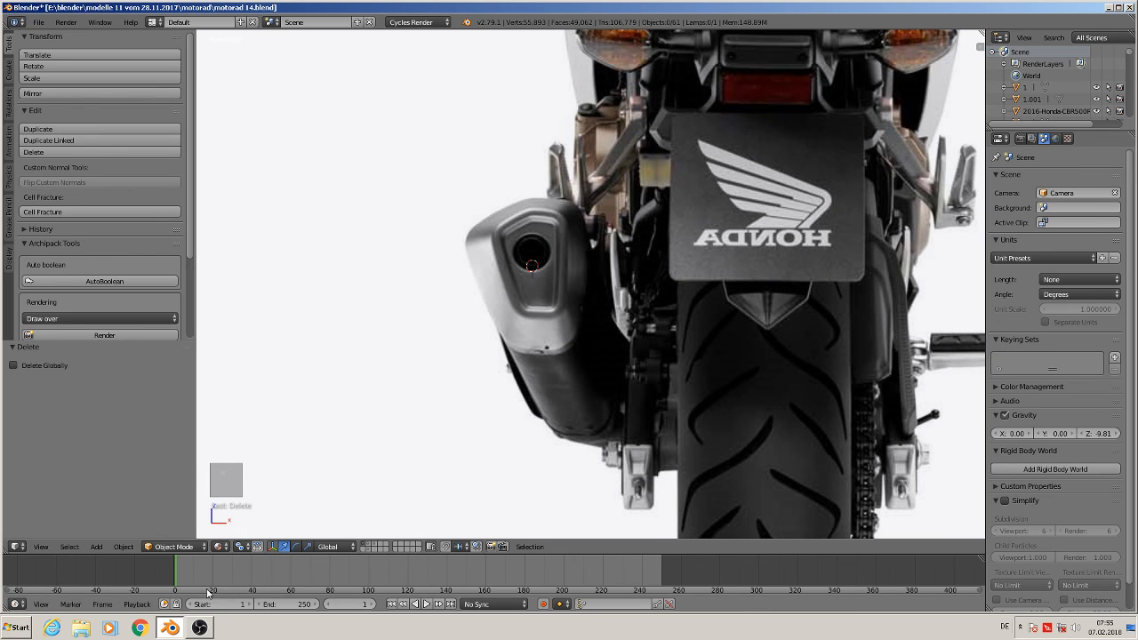
Add a cube at the cursor and scale it to 0.159
left_click(95, 546)
mouse_move(113, 534)
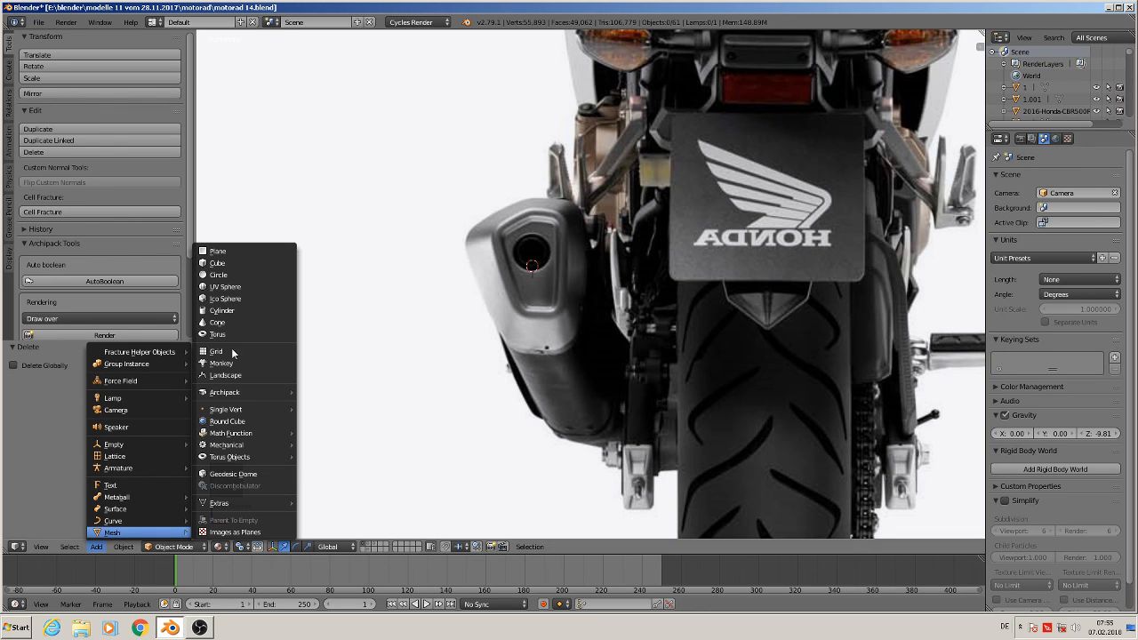
left_click(220, 268)
scroll(610, 437, "up", 2)
scroll(720, 478, "down", 4)
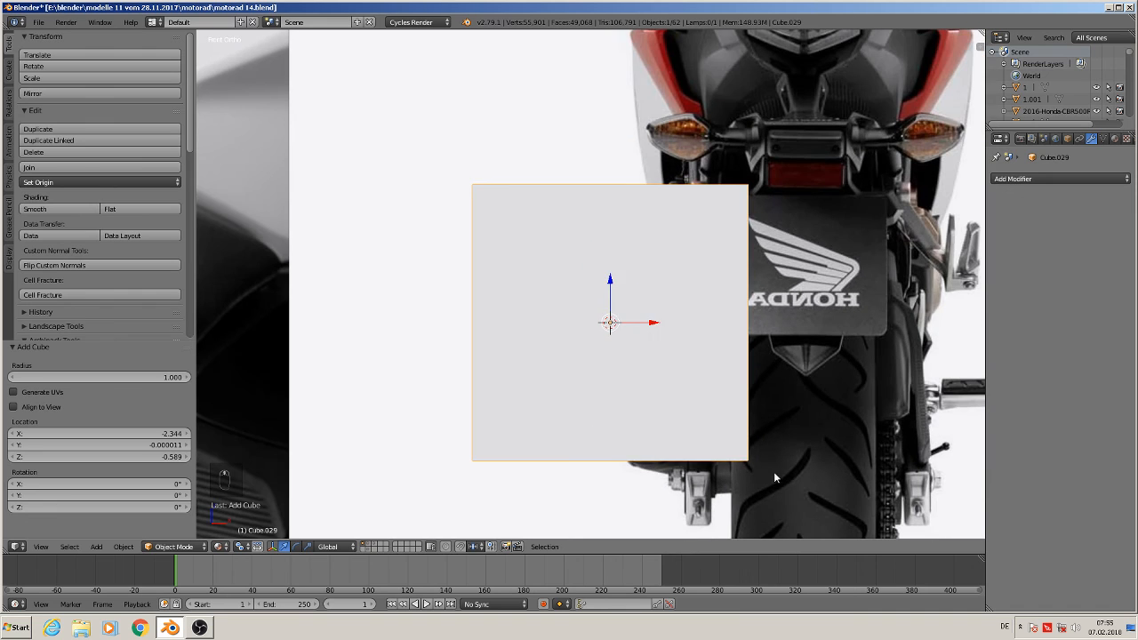
key("s")
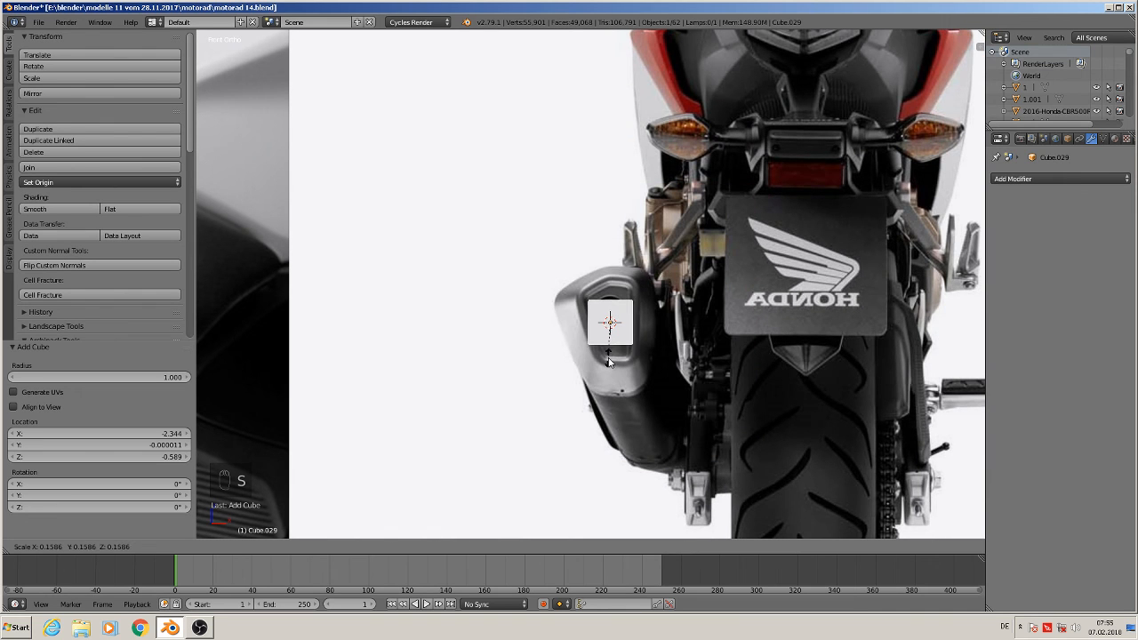
left_click(609, 360)
Move the cube up along Z and 0.103 along X onto the muffler's end
key("g")
key("z")
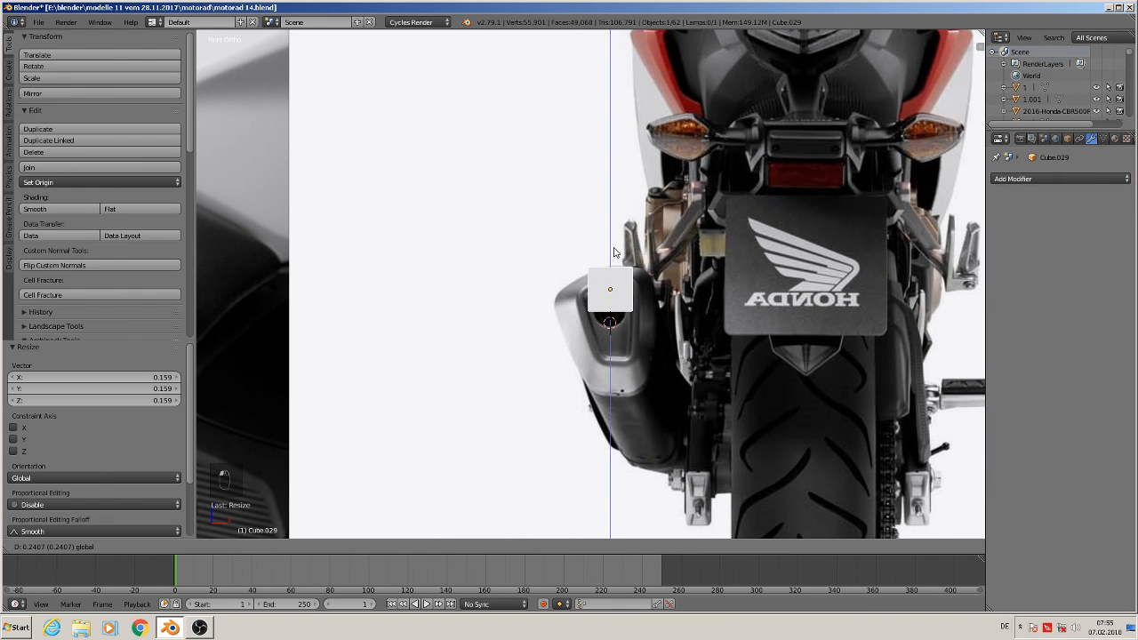
left_click(638, 298)
key("g")
key("x")
left_click(654, 301)
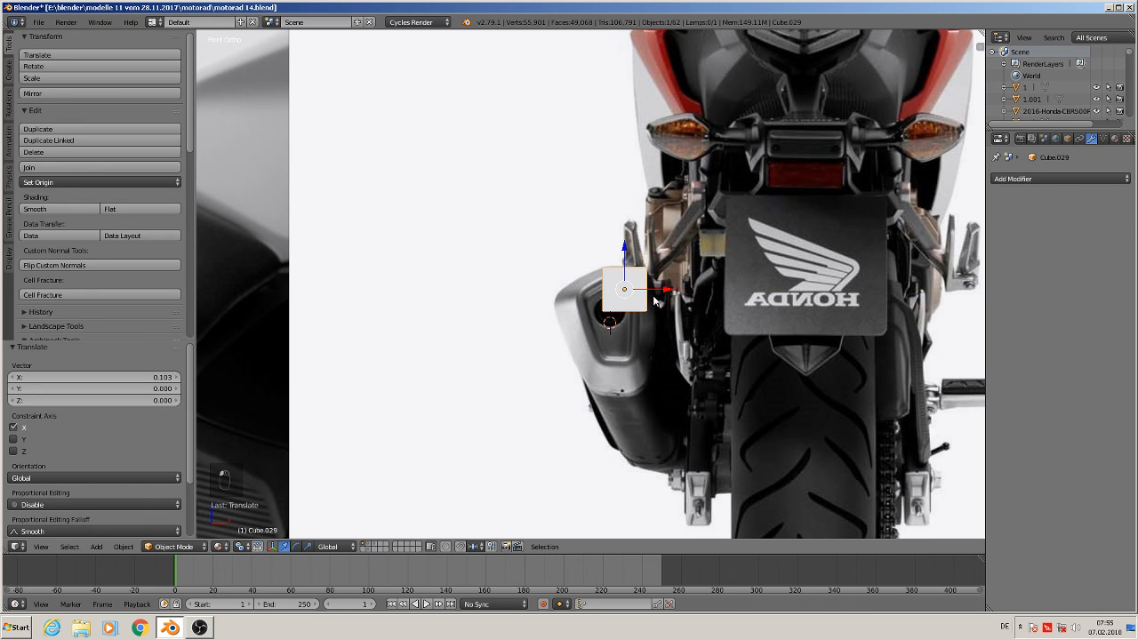
Scale the cube along Z to 0.686 and raise it 0.05 along Z
scroll(650, 330, "up", 3)
key("s")
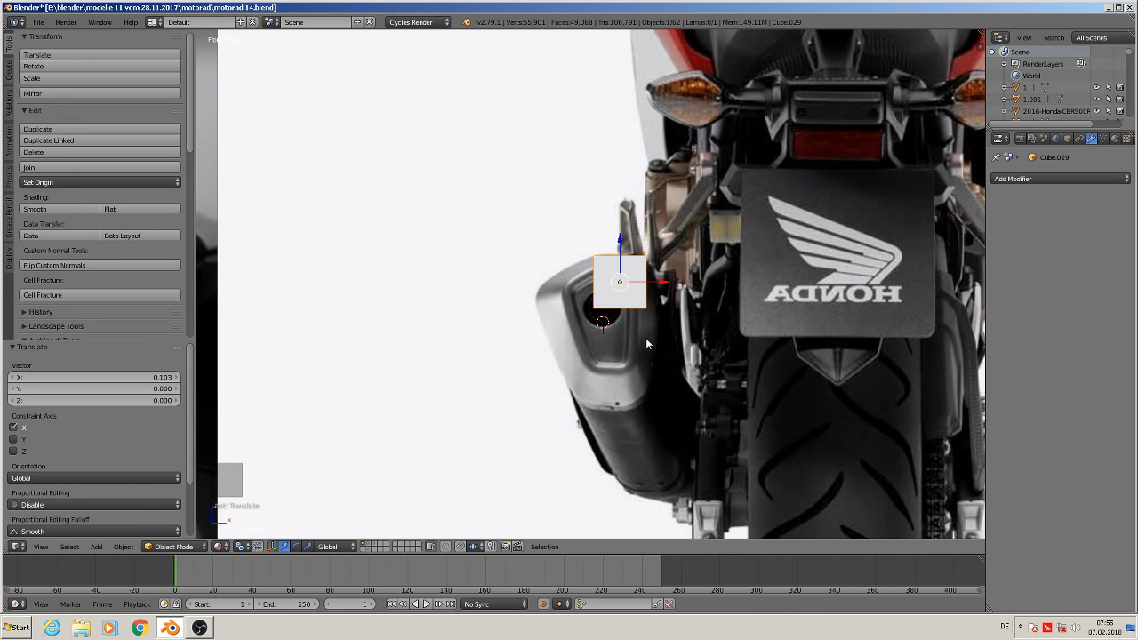
key("z")
left_click(633, 321)
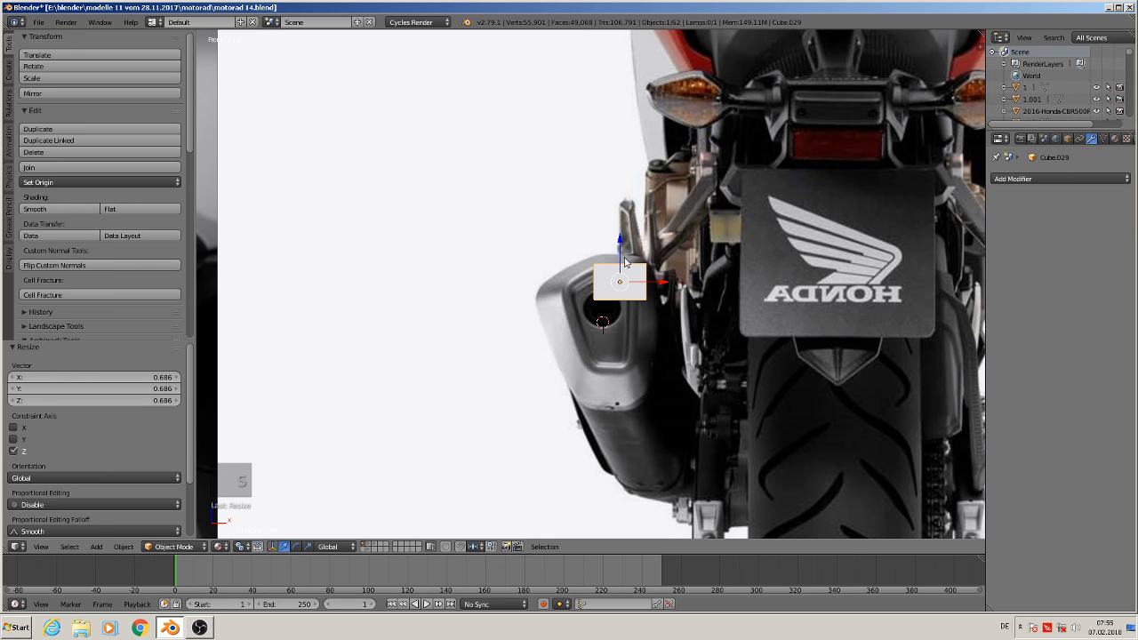
left_click_drag(619, 247, 619, 239)
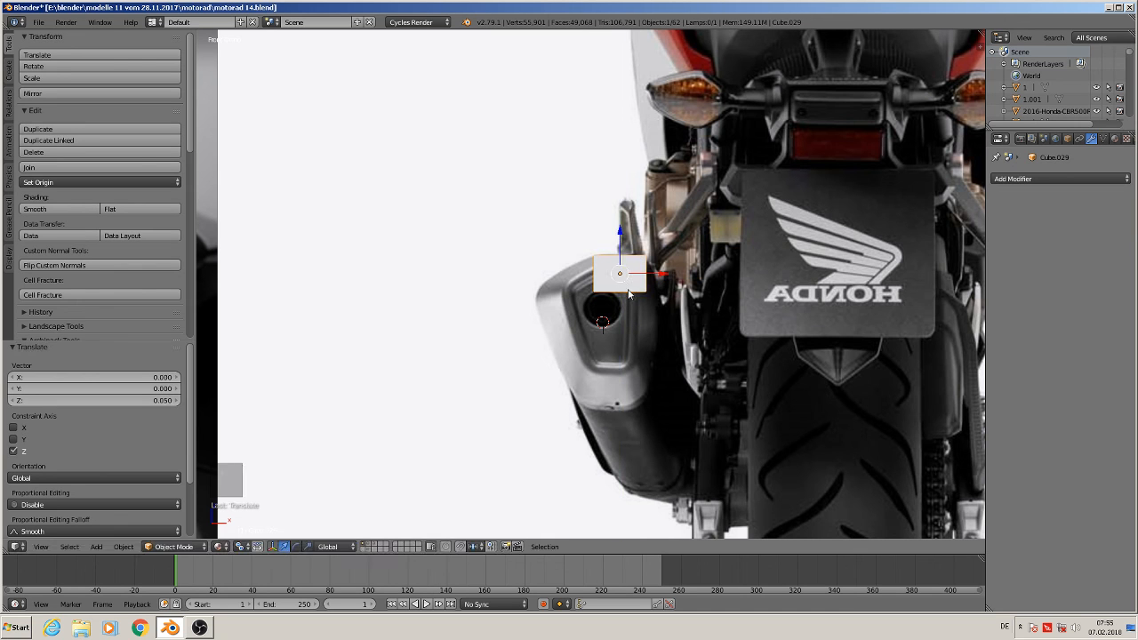
Move the cube -0.268 along Y to sit on the muffler's end
scroll(640, 331, "up", 2)
key("Tab")
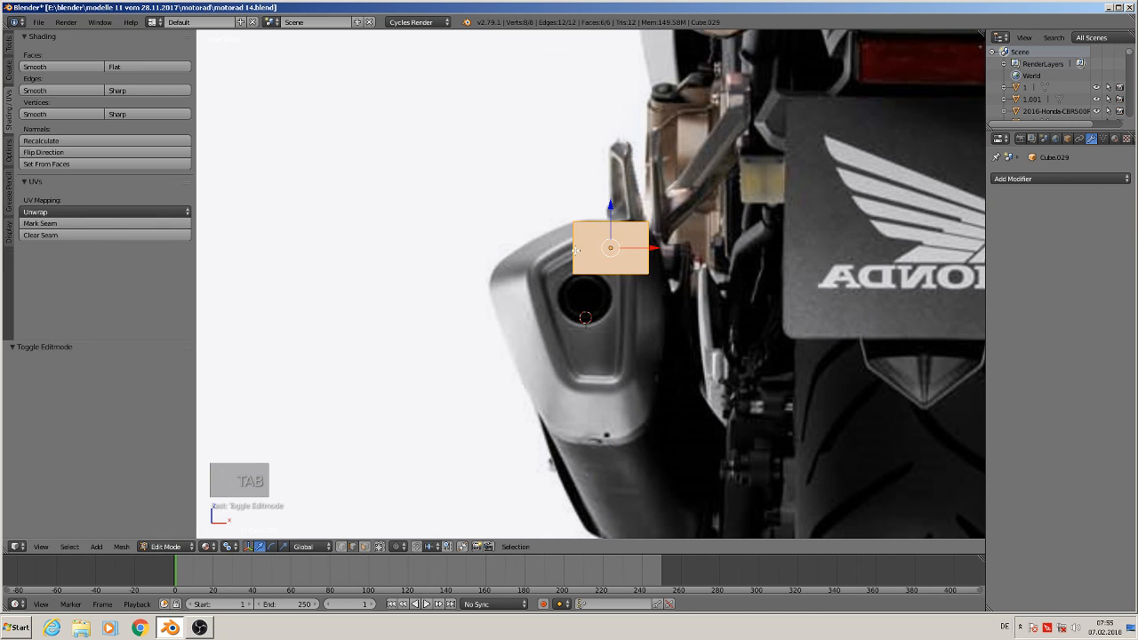
middle_click_drag(585, 275, 653, 302)
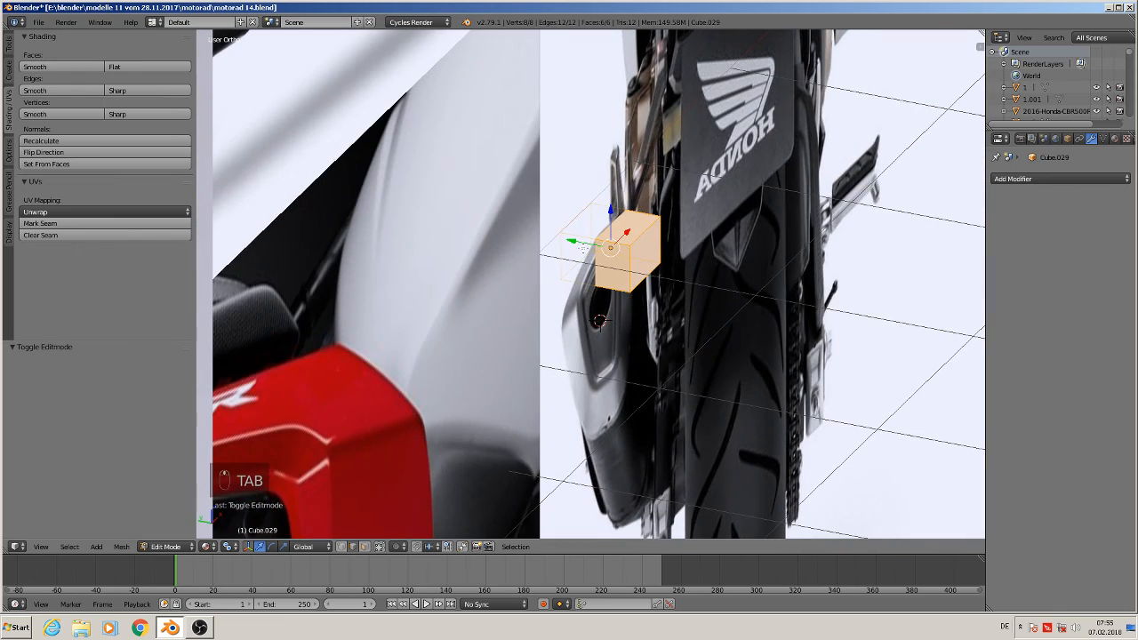
key("Tab")
left_click_drag(573, 240, 629, 273)
middle_click_drag(669, 327, 563, 298)
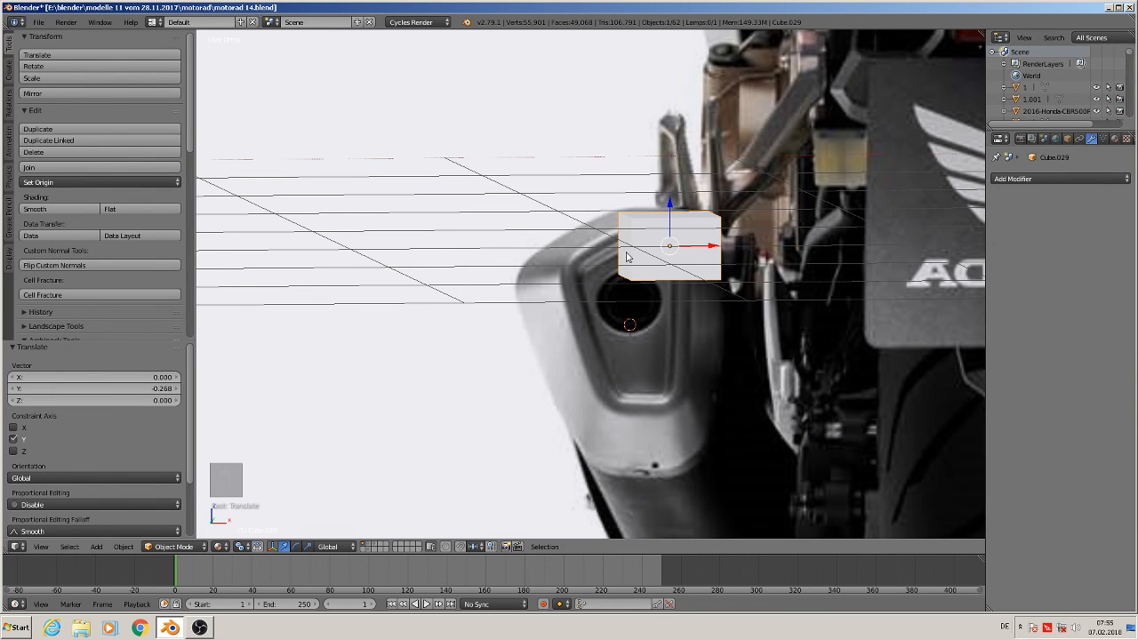
In edit mode, extrude the cube's outer side face outward and down along the muffler's upper edge
key("Tab")
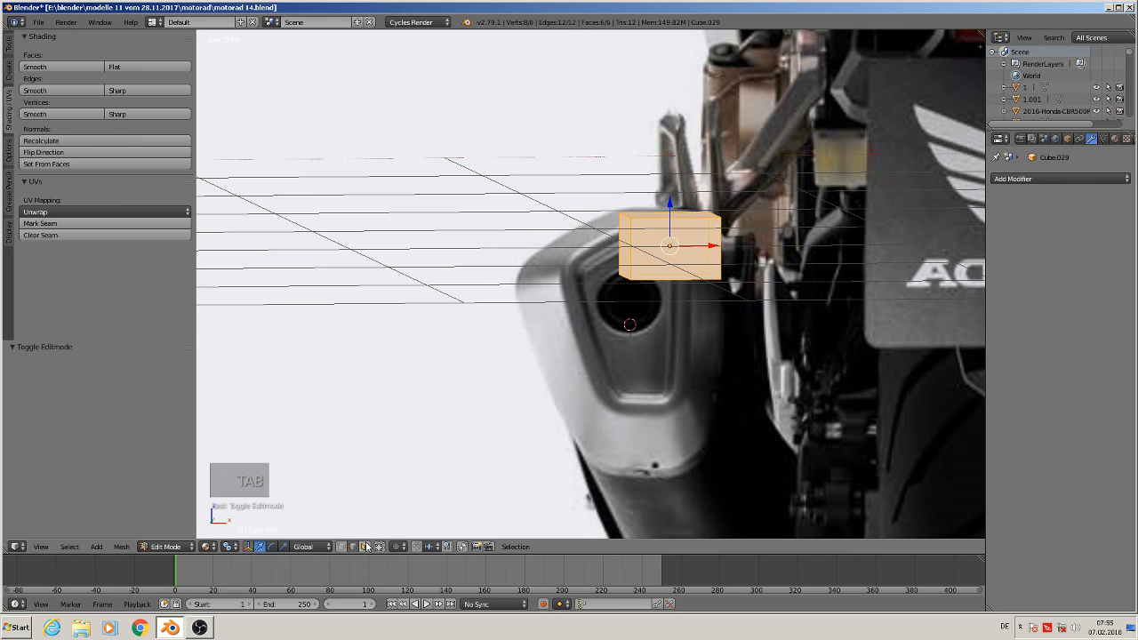
right_click(616, 251)
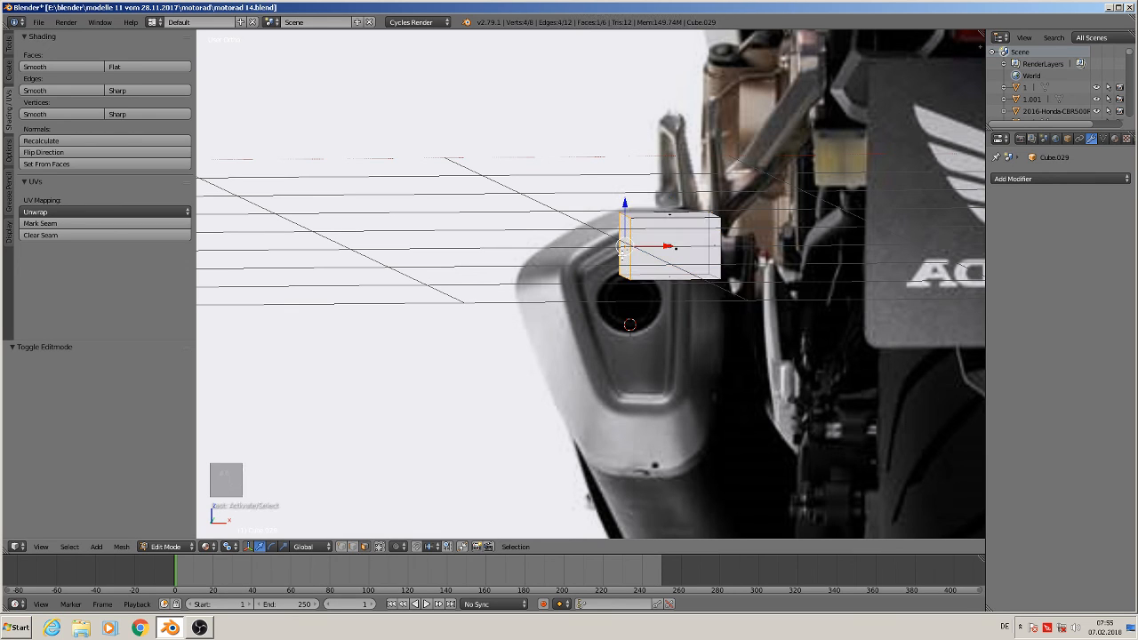
key("KP_1")
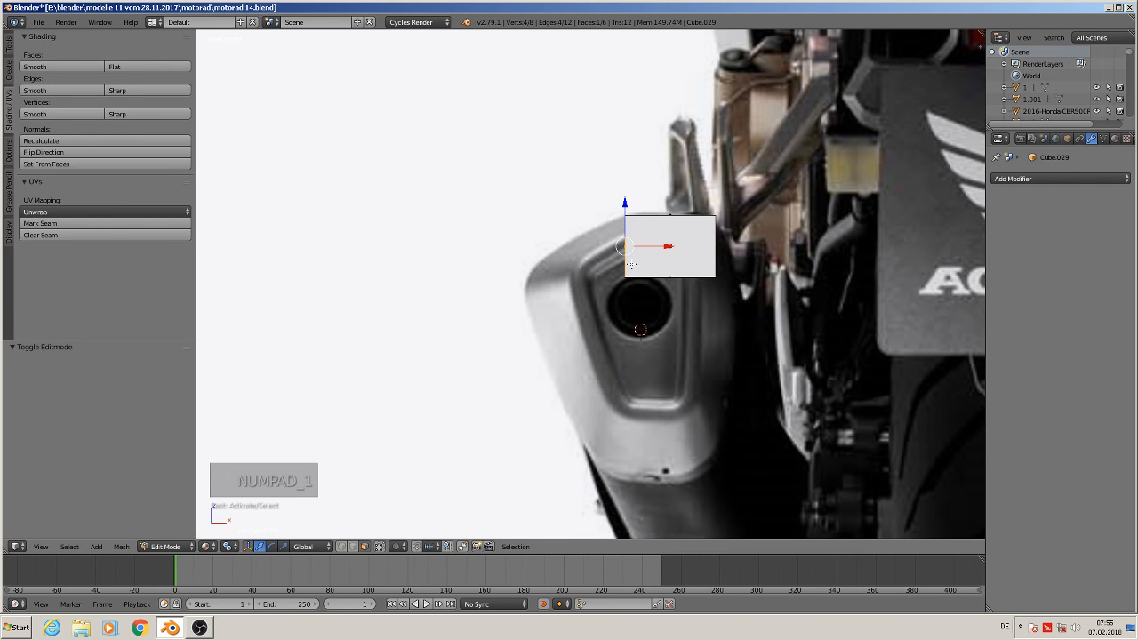
key("e")
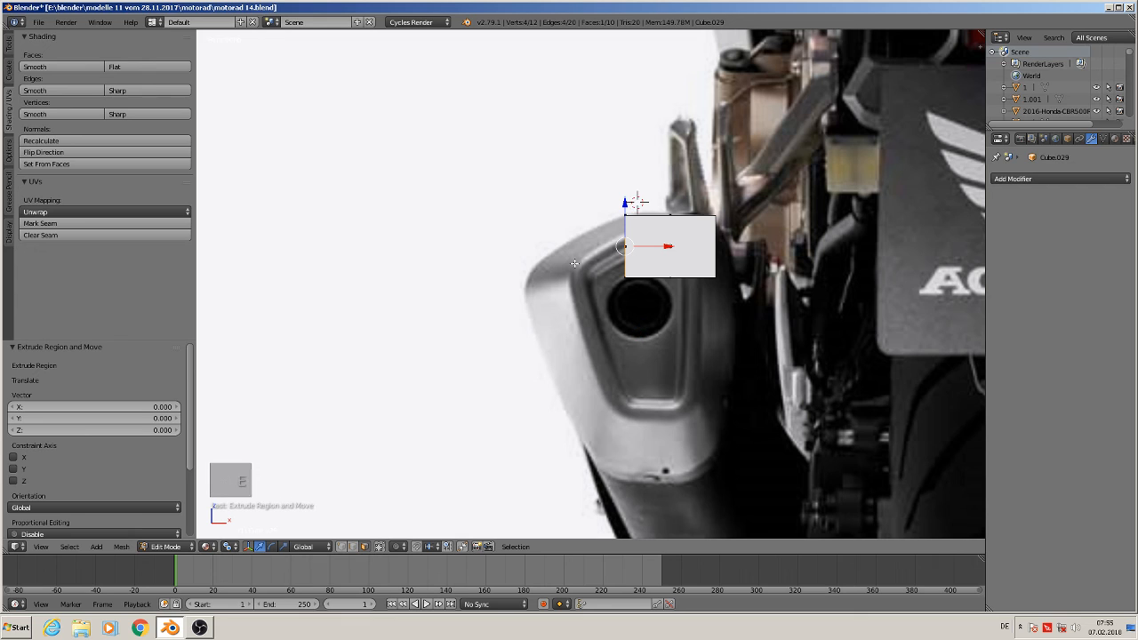
left_click_drag(624, 202, 611, 212)
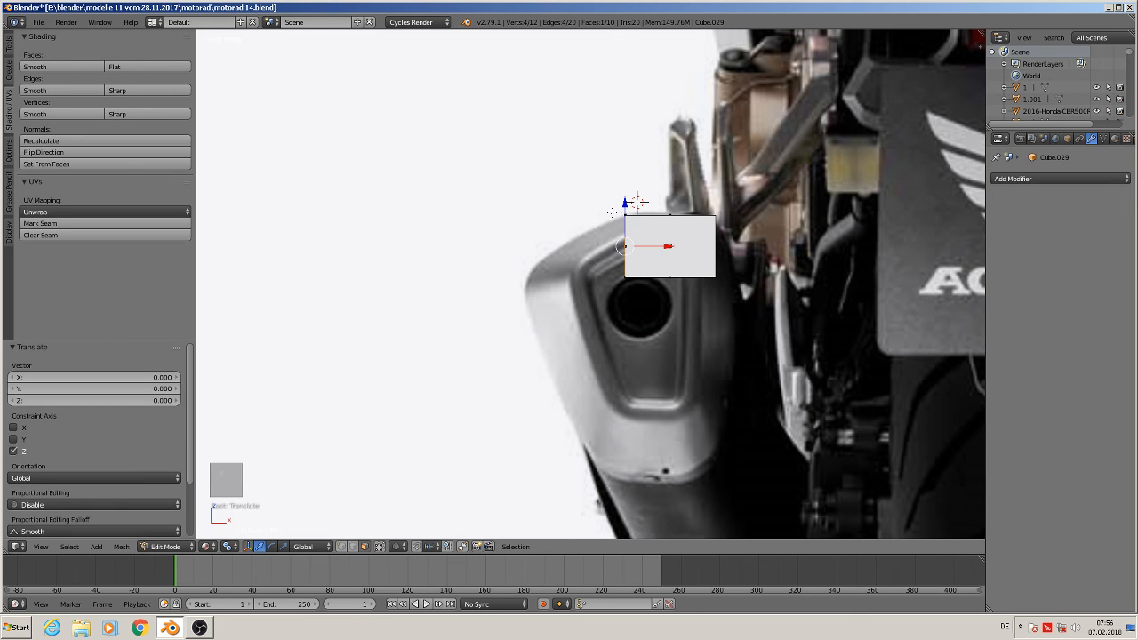
left_click_drag(662, 242, 536, 263)
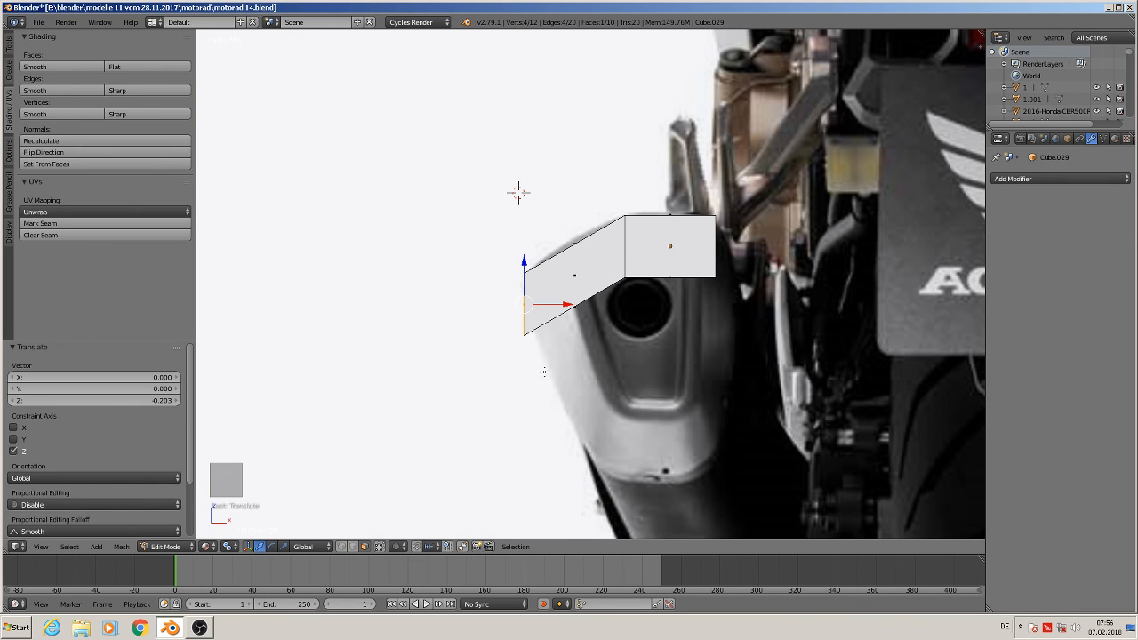
Extrude the new face's bottom edge 0.568 down along Z, then reposition it along X and scale it to 0.309 to follow the muffler's side
right_click(578, 307)
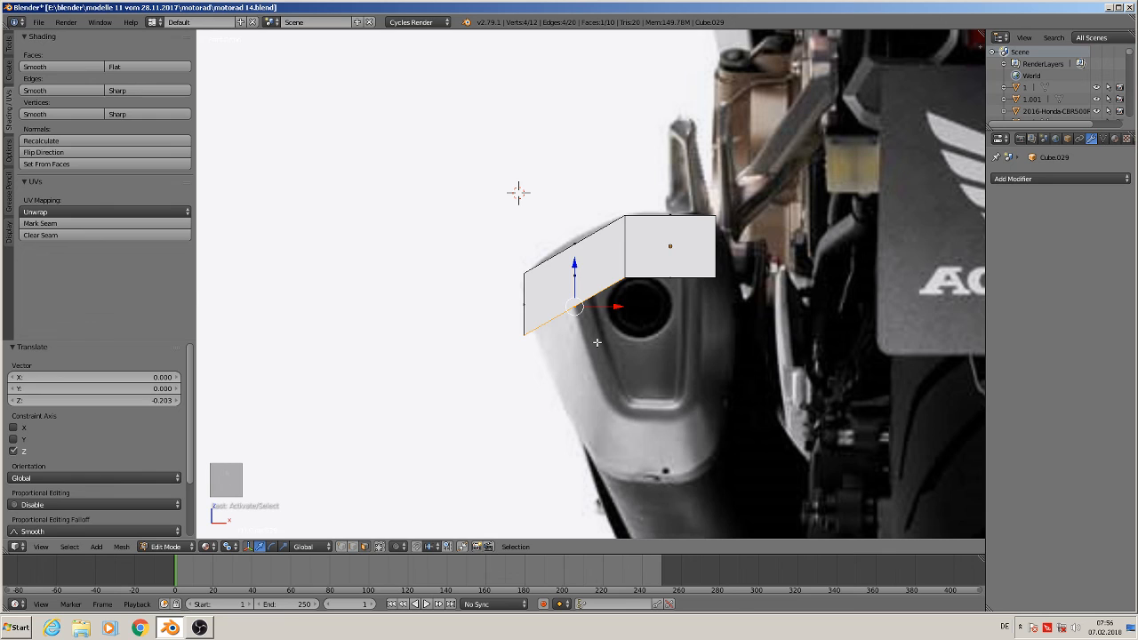
key("e")
key("z")
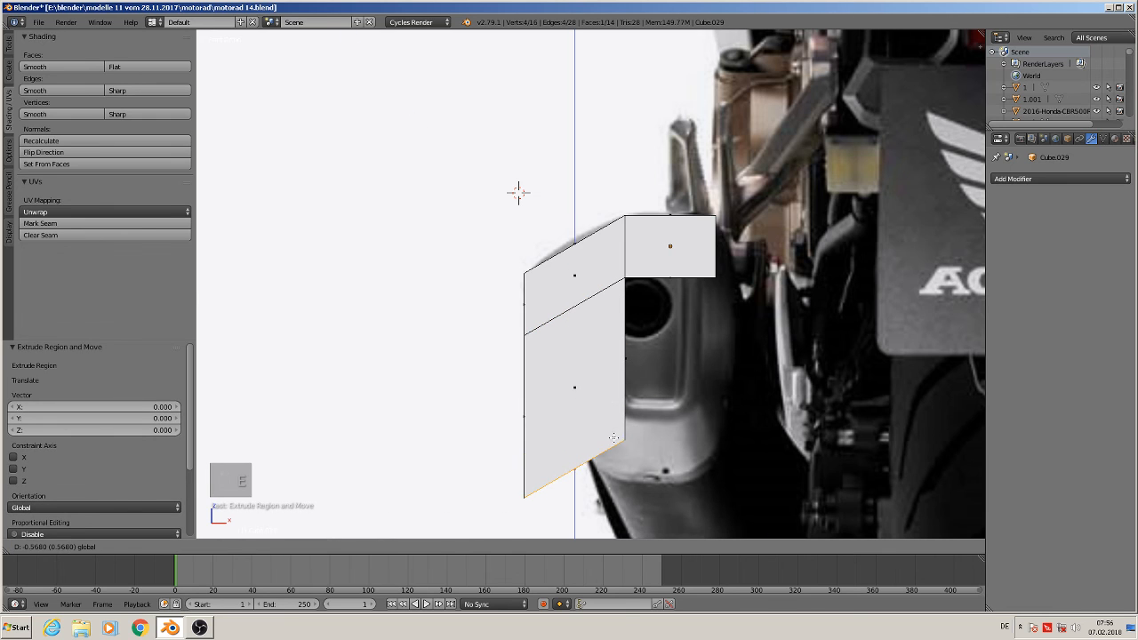
left_click(614, 437)
key("g")
key("x")
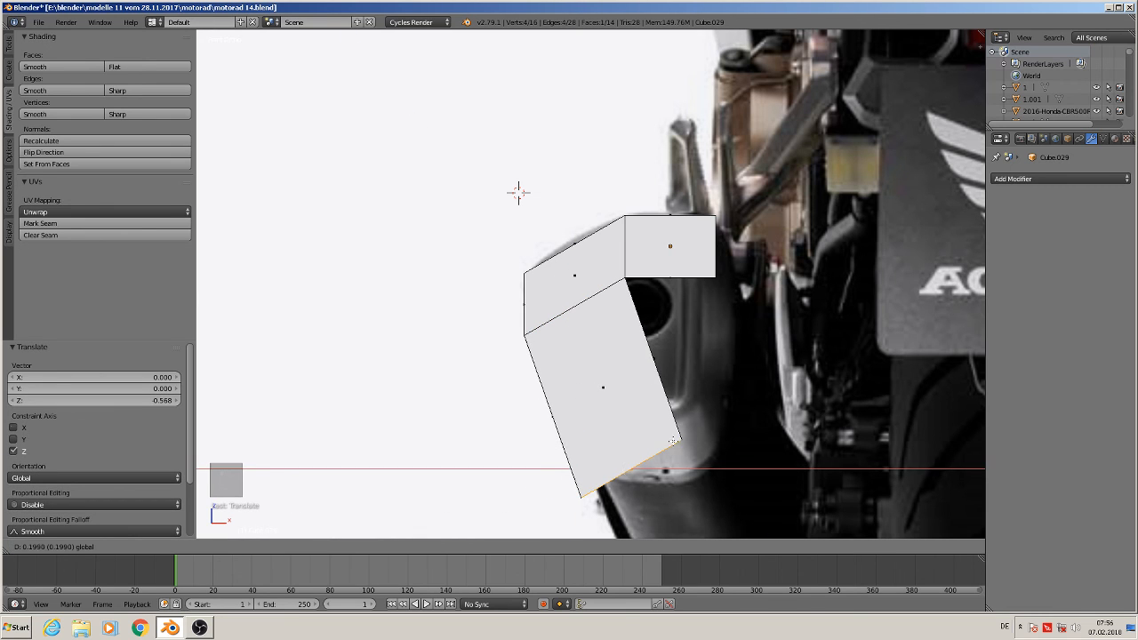
left_click(653, 449)
key("s")
left_click(651, 454)
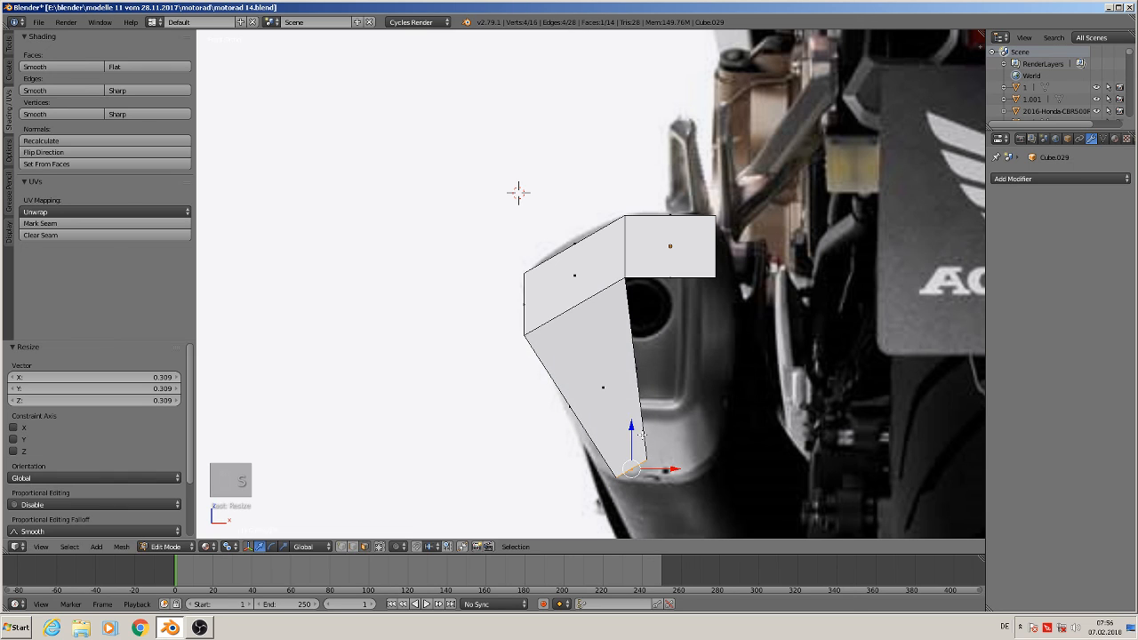
left_click_drag(634, 439, 652, 454)
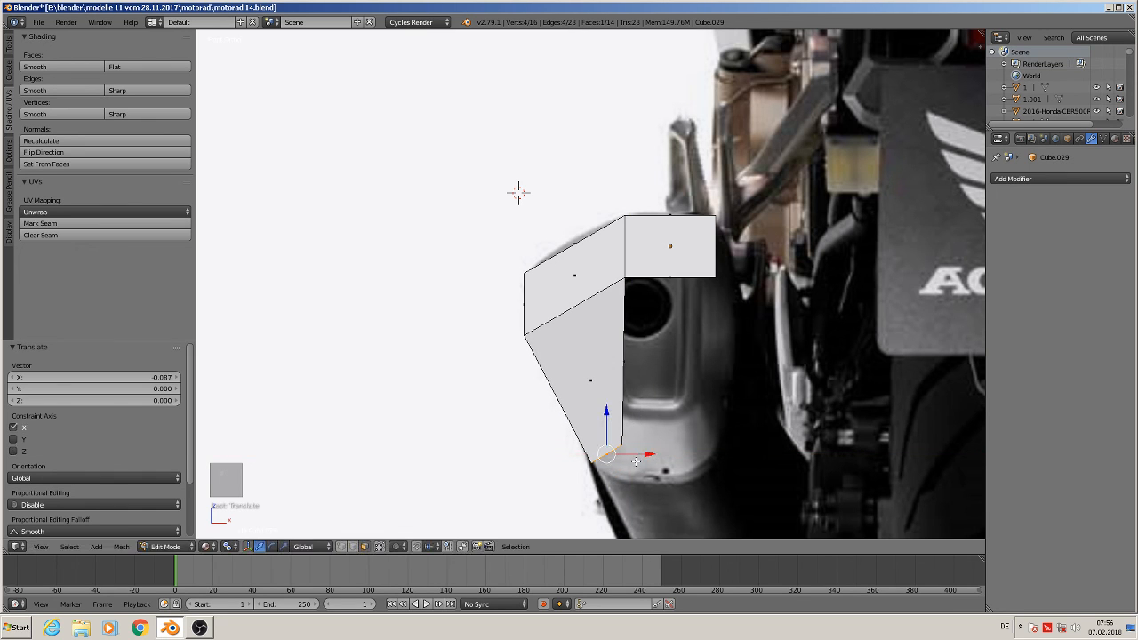
Extrude the bottom edge 0.344 along X and rotate it -96.9° across the muffler's bottom
key("e")
key("x")
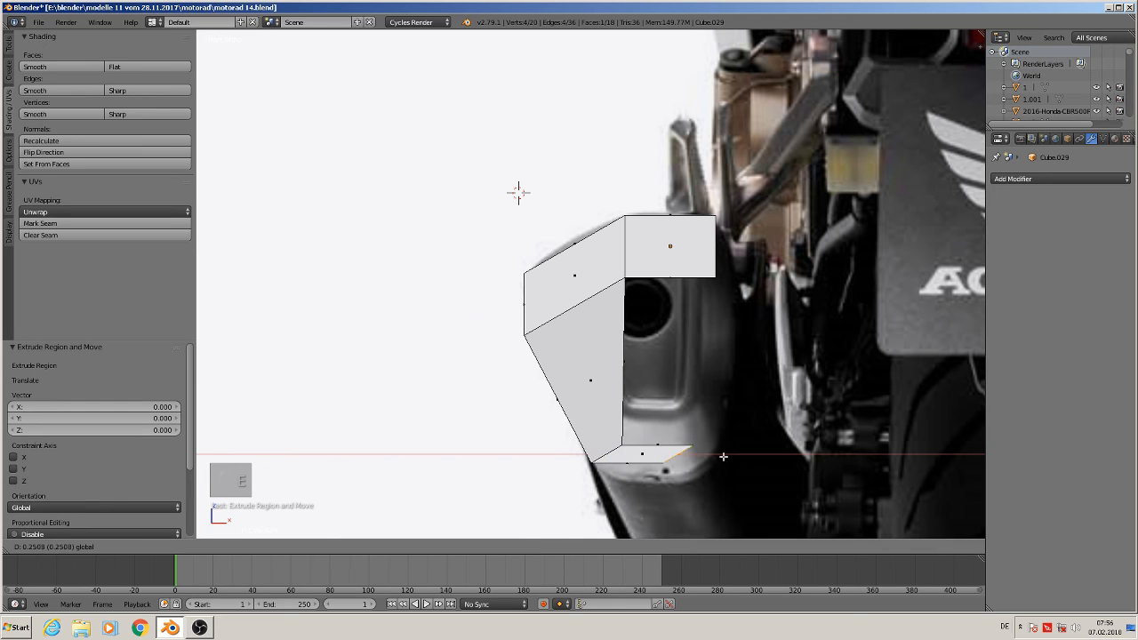
left_click(746, 457)
key("r")
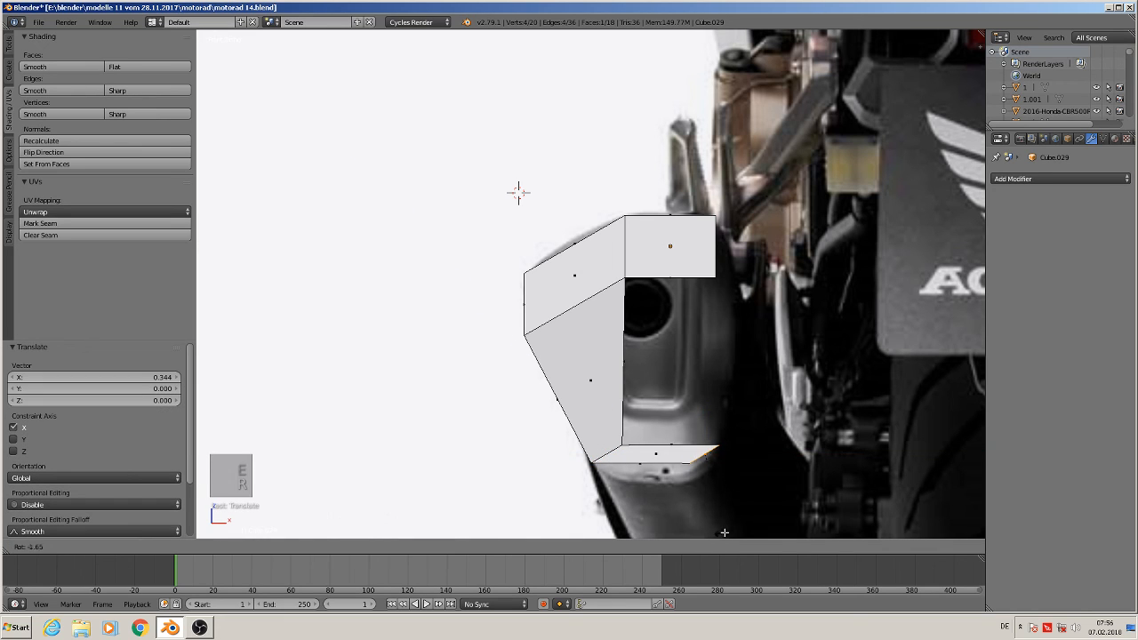
left_click(741, 439)
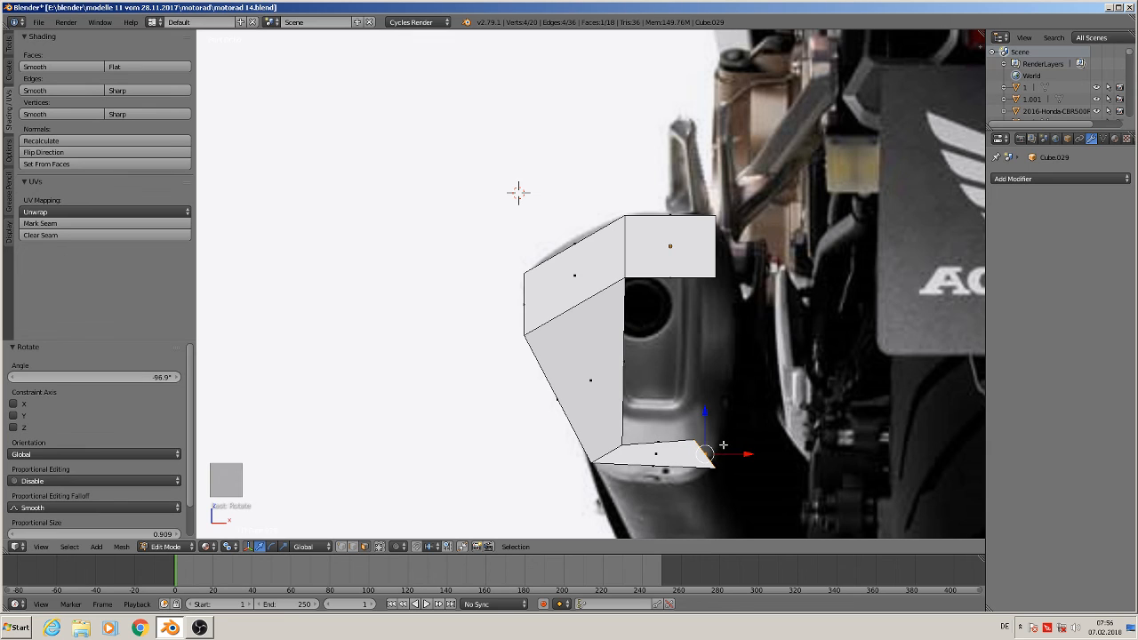
Extrude the edge 0.33 up along Z, rotate it -49.5° and shift it 0.046 along X
key("e")
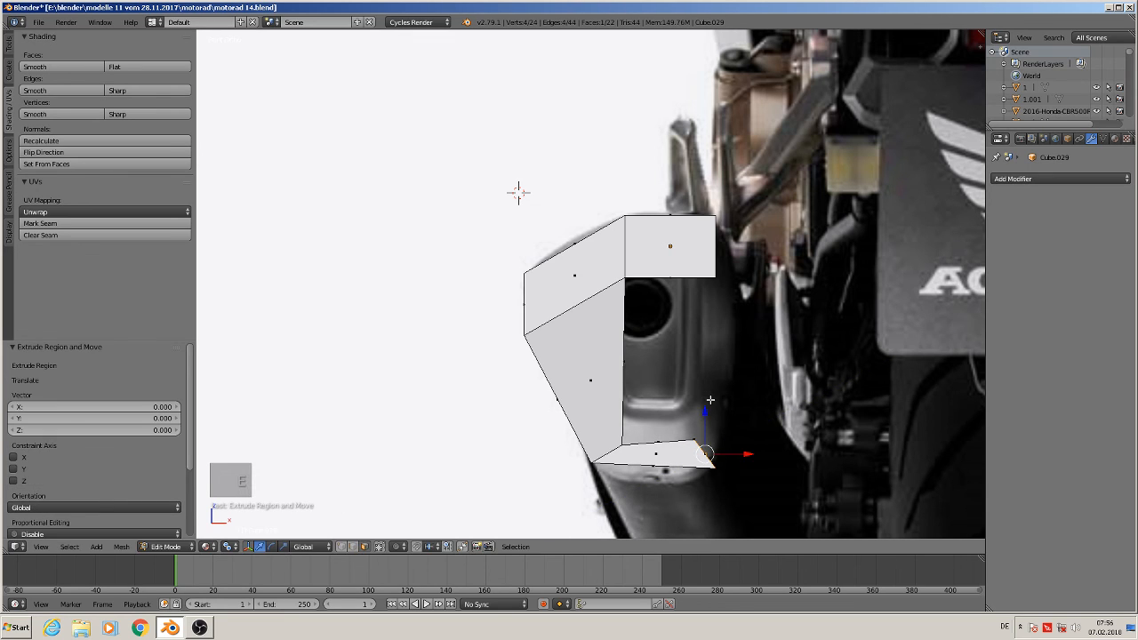
left_click_drag(710, 417, 730, 363)
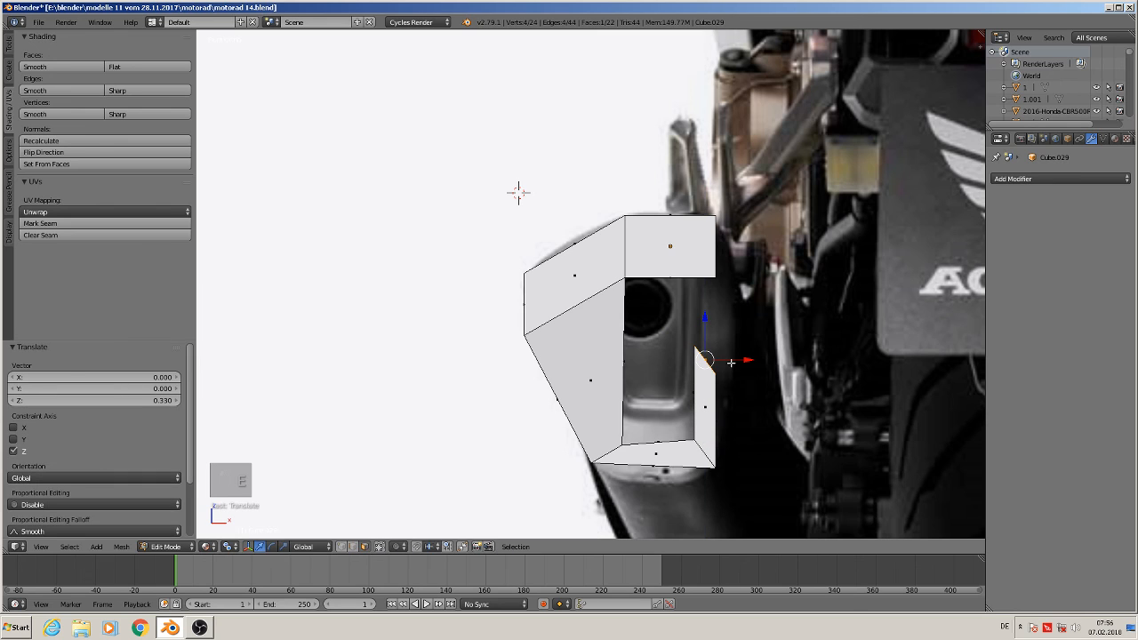
key("r")
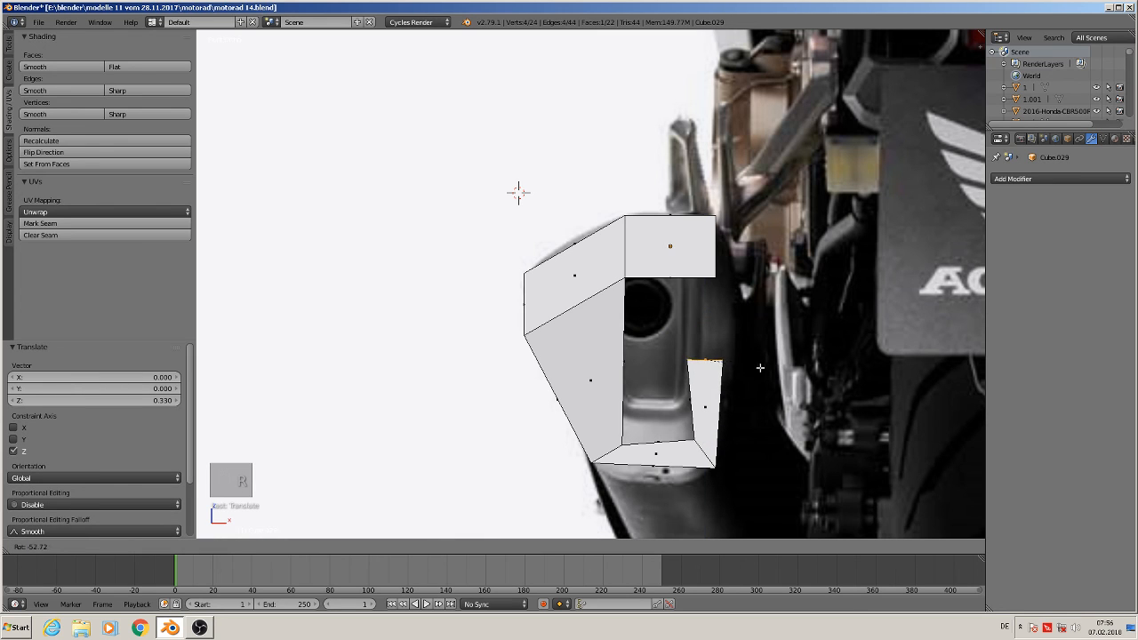
left_click(758, 367)
key("g")
key("x")
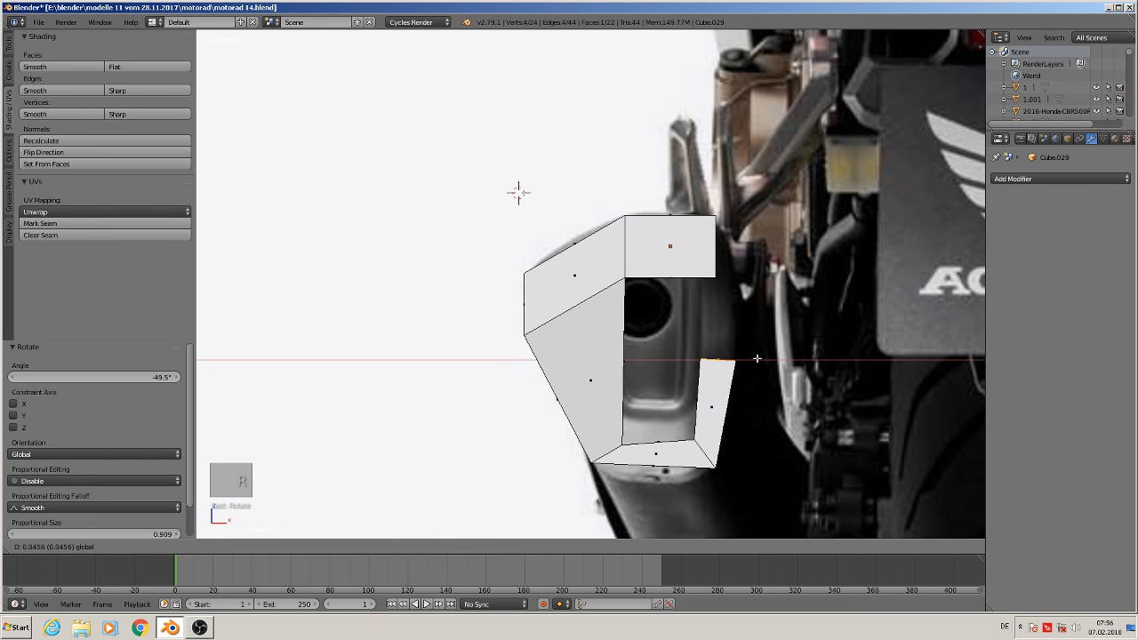
left_click(770, 367)
Select the top block's inner side face, extrude it 0.175 along X, then move it down 0.309 along Z and -0.13 along X
middle_click_drag(671, 264, 768, 278)
right_click(727, 245)
key("KP_1")
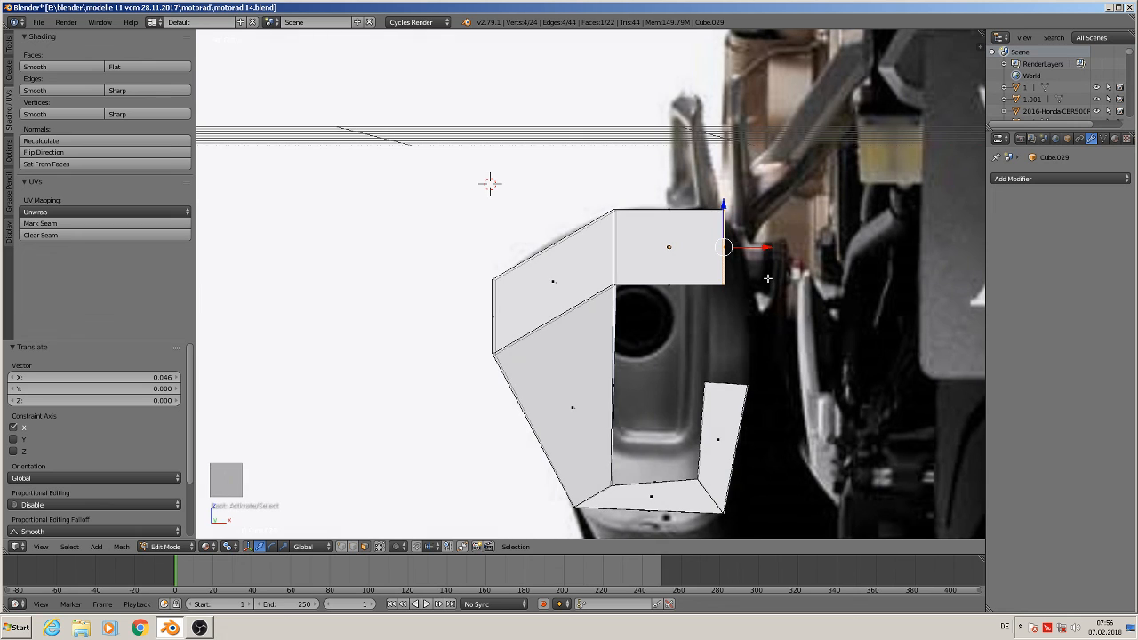
key("e")
left_click_drag(771, 242, 829, 254)
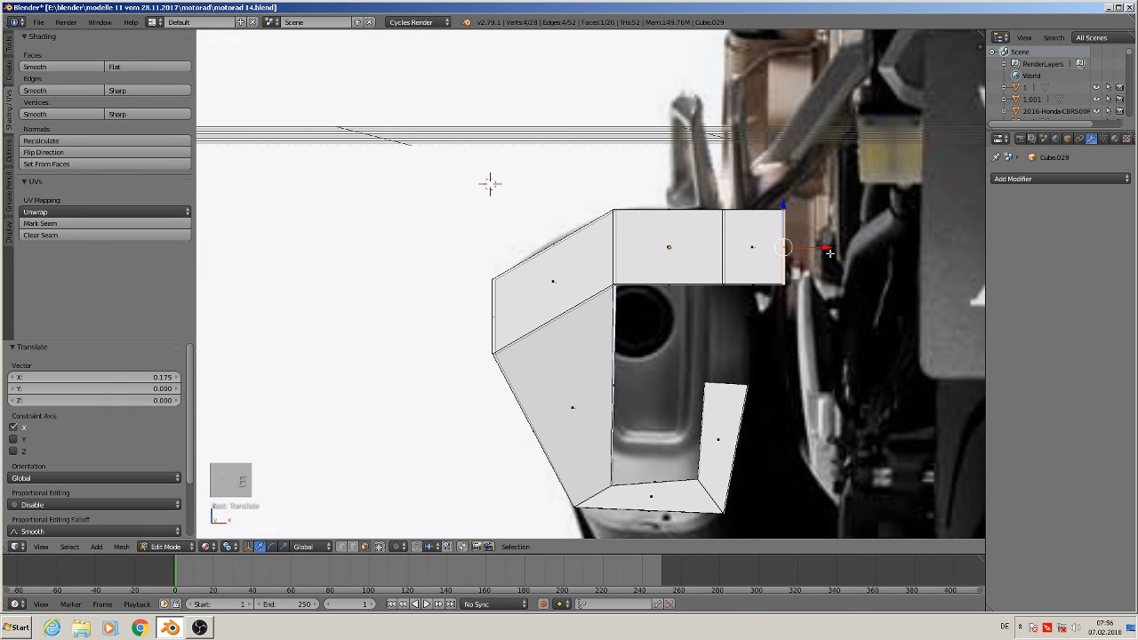
left_click_drag(781, 208, 783, 313)
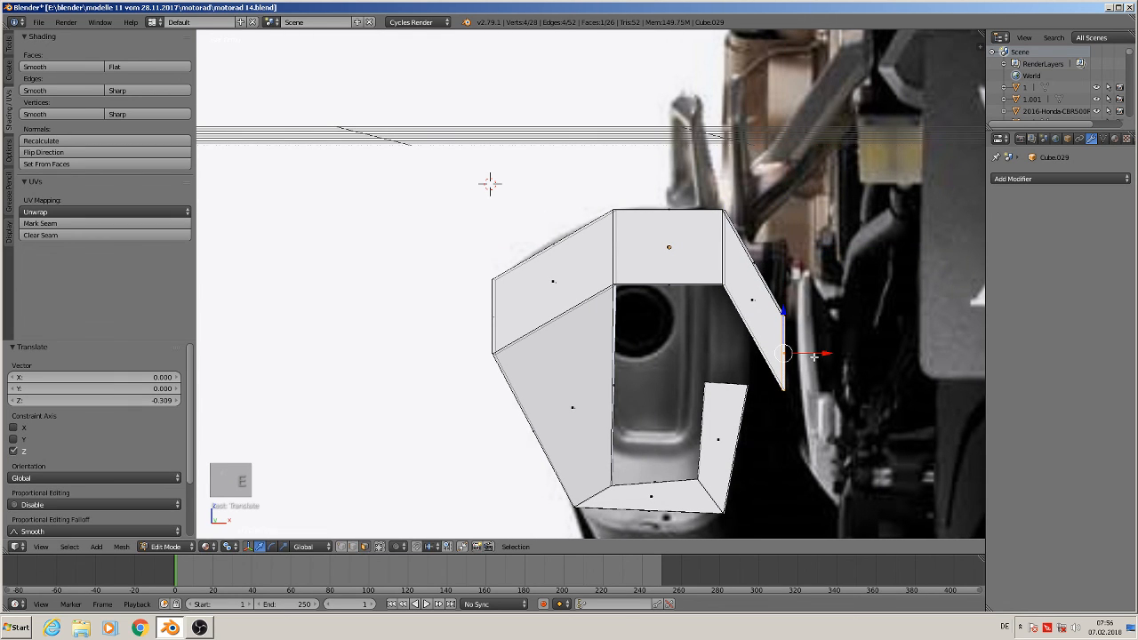
left_click_drag(814, 357, 771, 359)
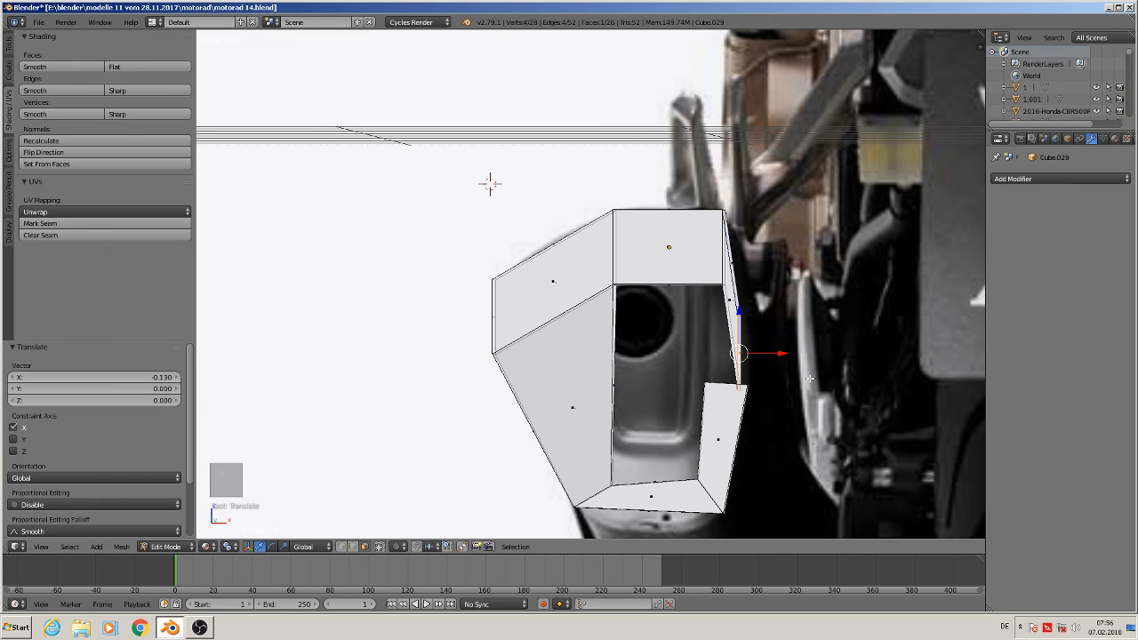
Rotate the extruded inner edge, scale it to 0.493 and move it 0.071 along Z to meet the lower side strip
key("r")
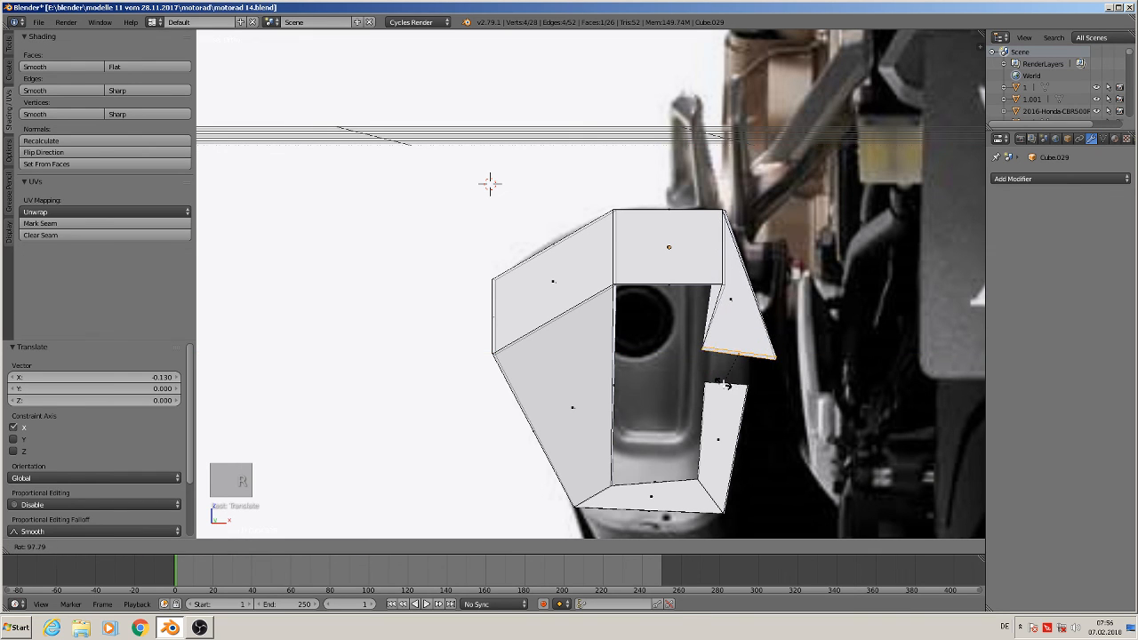
left_click(727, 384)
key("s")
left_click(771, 369)
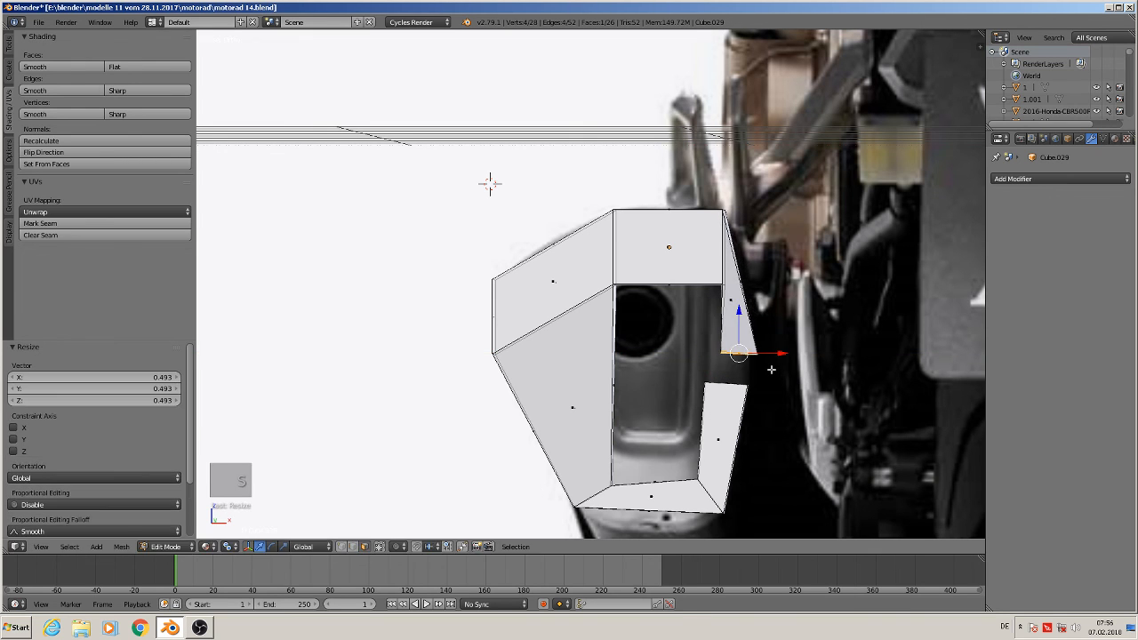
key("g")
key("x")
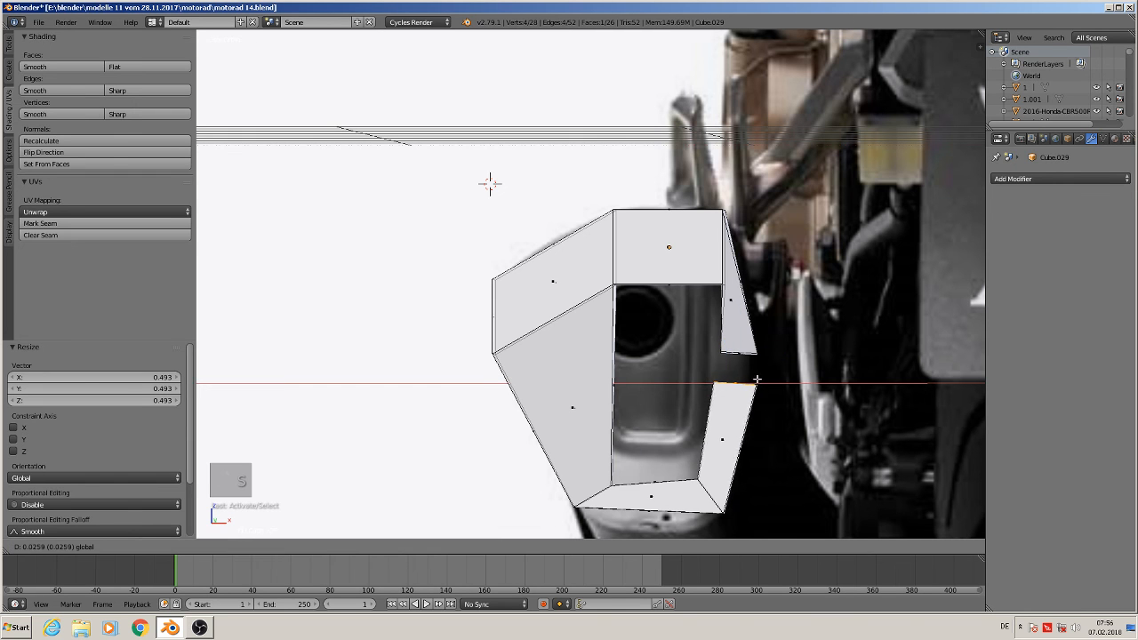
left_click(743, 382)
key("g")
key("z")
left_click(737, 348)
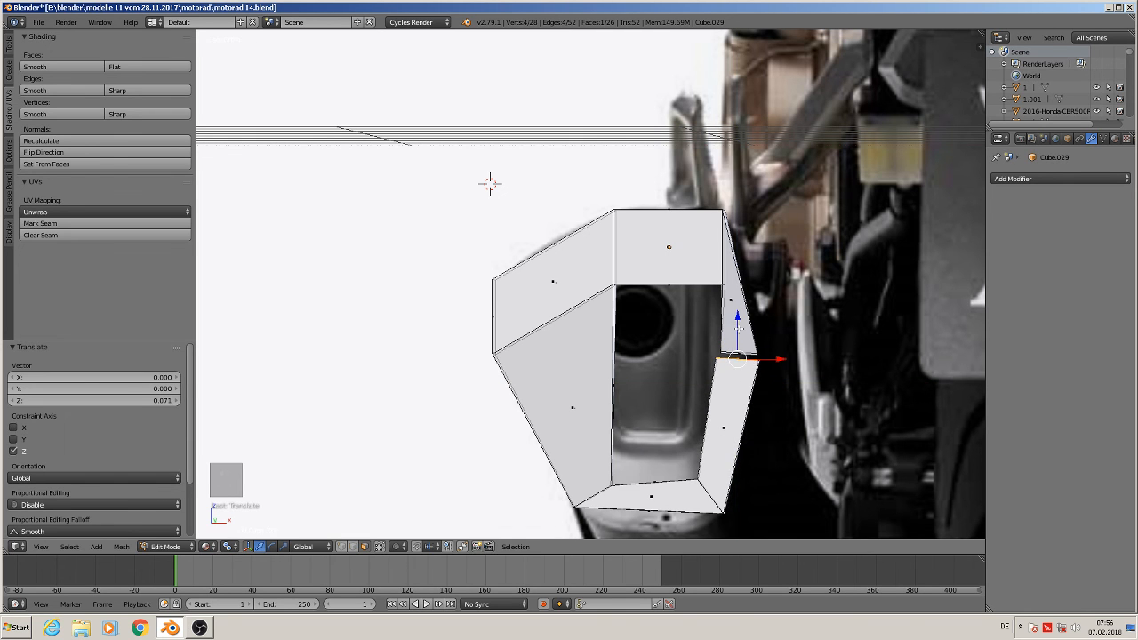
Bridge the inner block's lower edge with the top edge of the lower side strip to close the gap
scroll(737, 346, "up", 3)
scroll(383, 40, "down", 2)
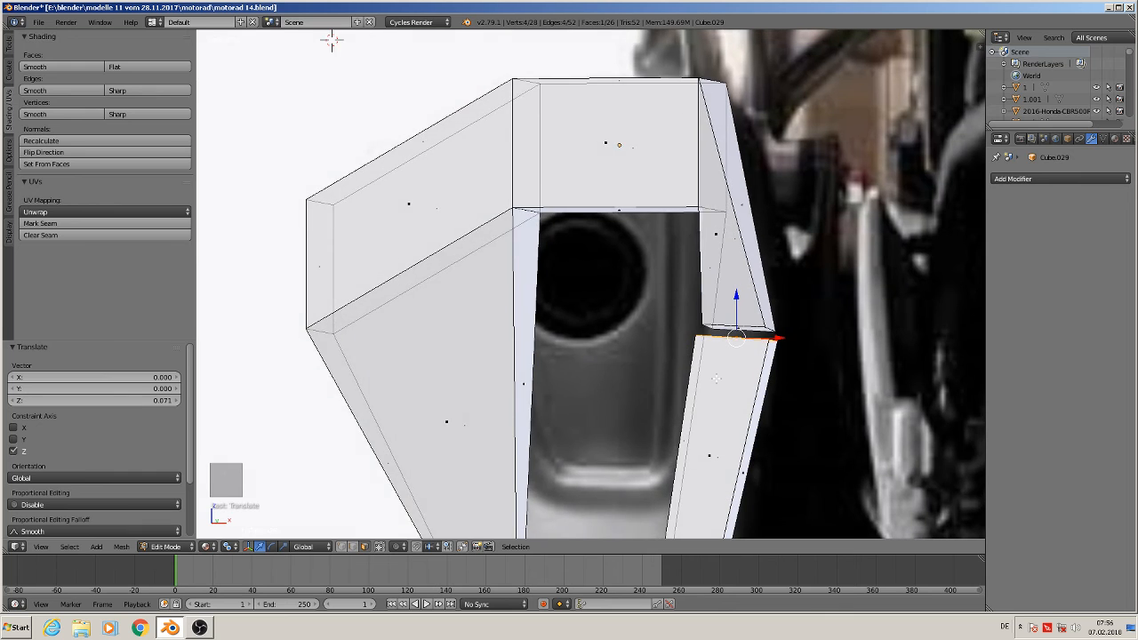
middle_click_drag(330, 38, 394, 97)
scroll(393, 97, "up", 3)
scroll(711, 373, "up", 2)
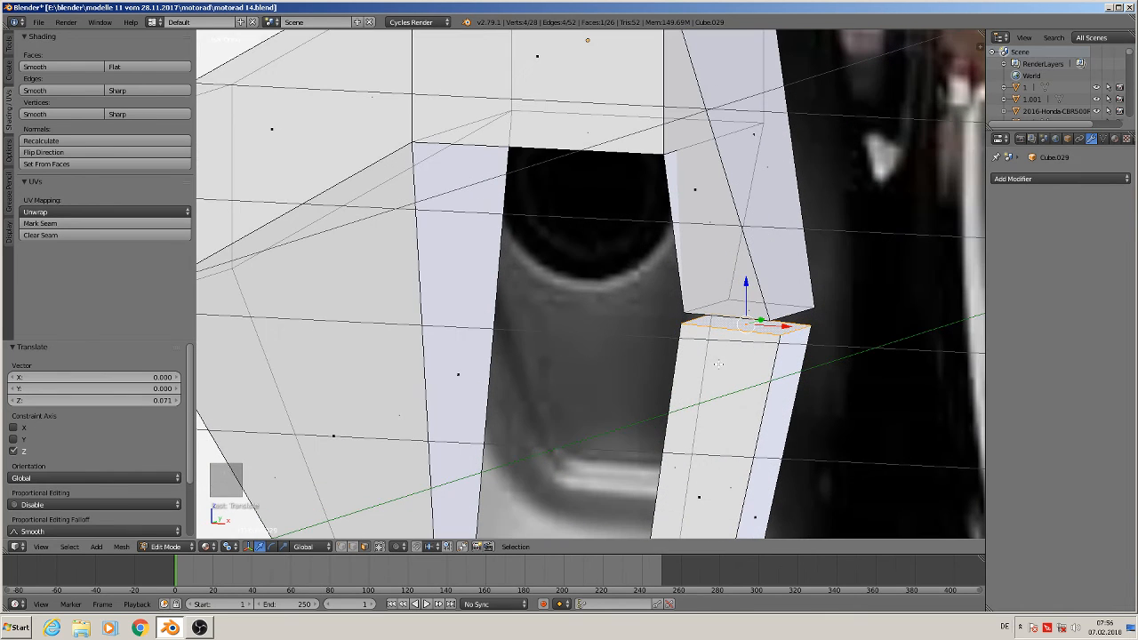
right_click(733, 302, "shift")
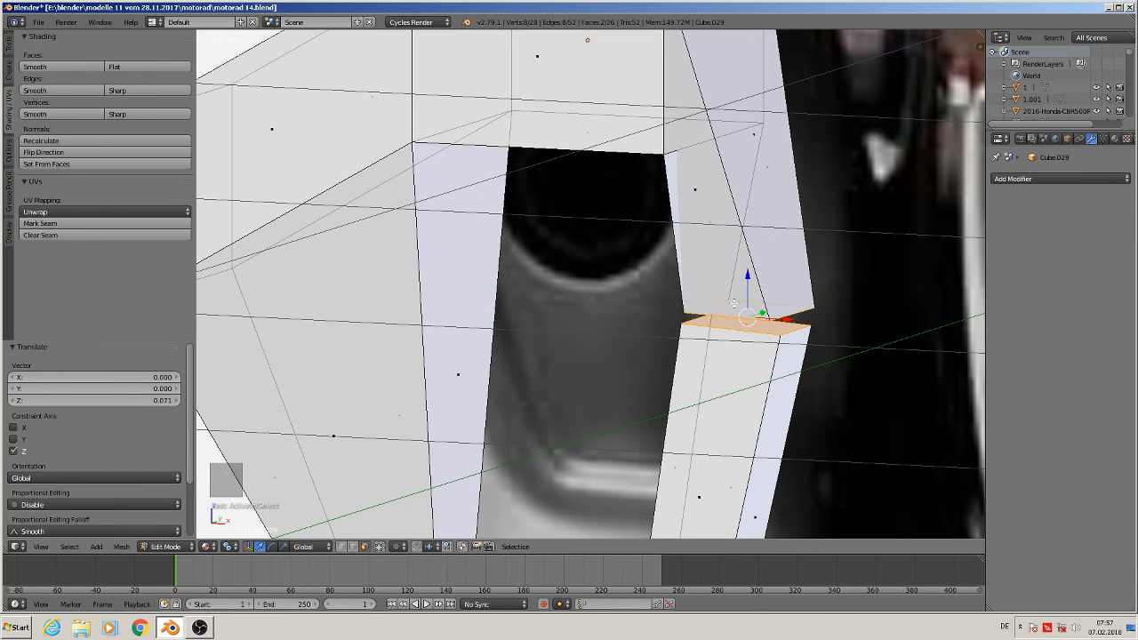
key("space")
left_click(738, 308)
left_click(782, 328)
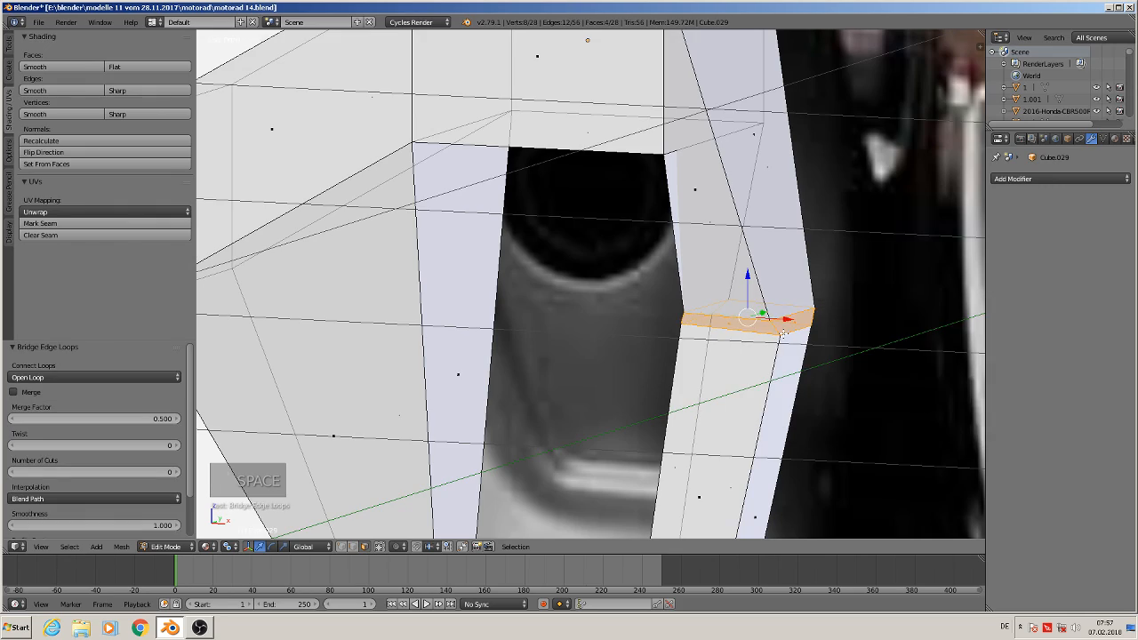
In top view, box-select the lower vertex row of the muffler mesh and scale it to 0 along Y
scroll(746, 361, "down", 2)
key("a")
middle_click_drag(725, 355, 749, 308)
key("KP_7")
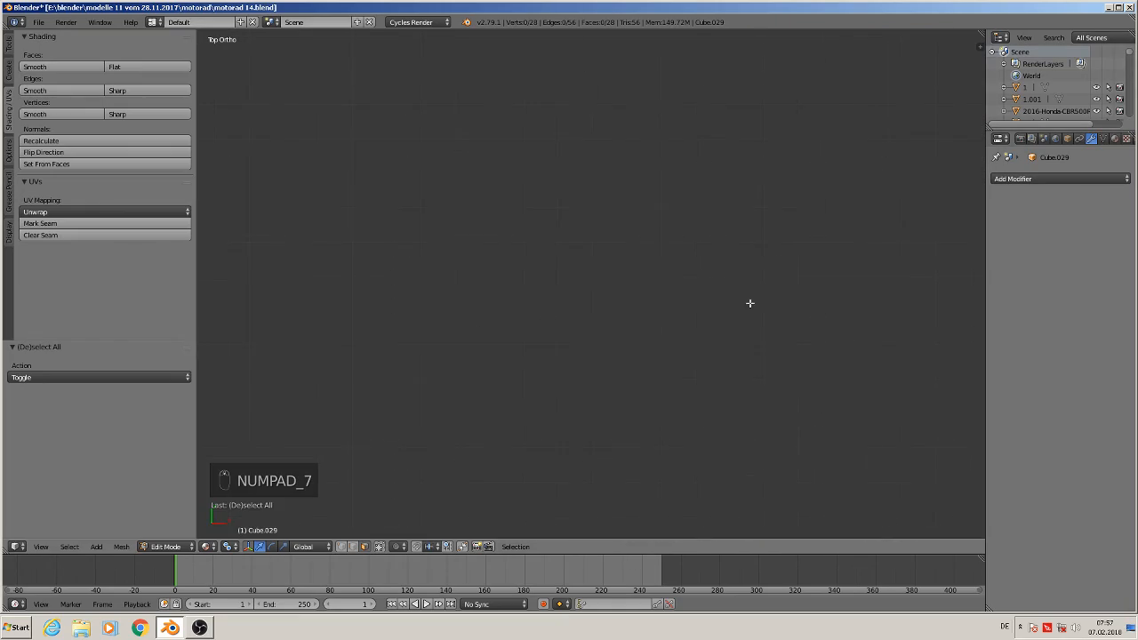
scroll(551, 396, "down", 15)
scroll(644, 507, "up", 13)
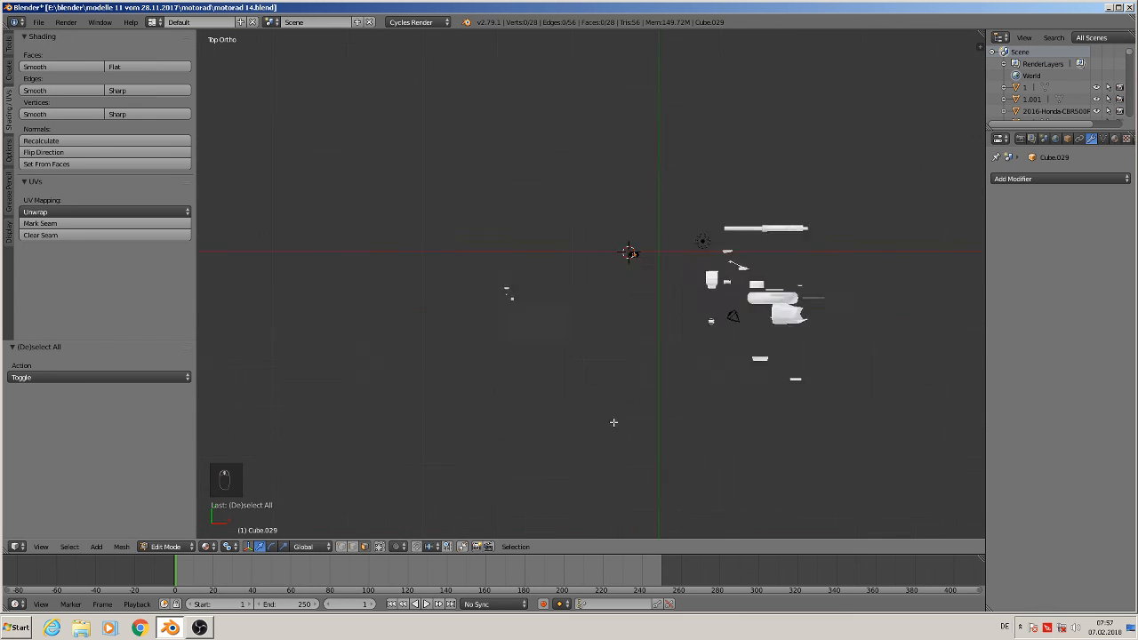
middle_click_drag(588, 276, 429, 81, "shift")
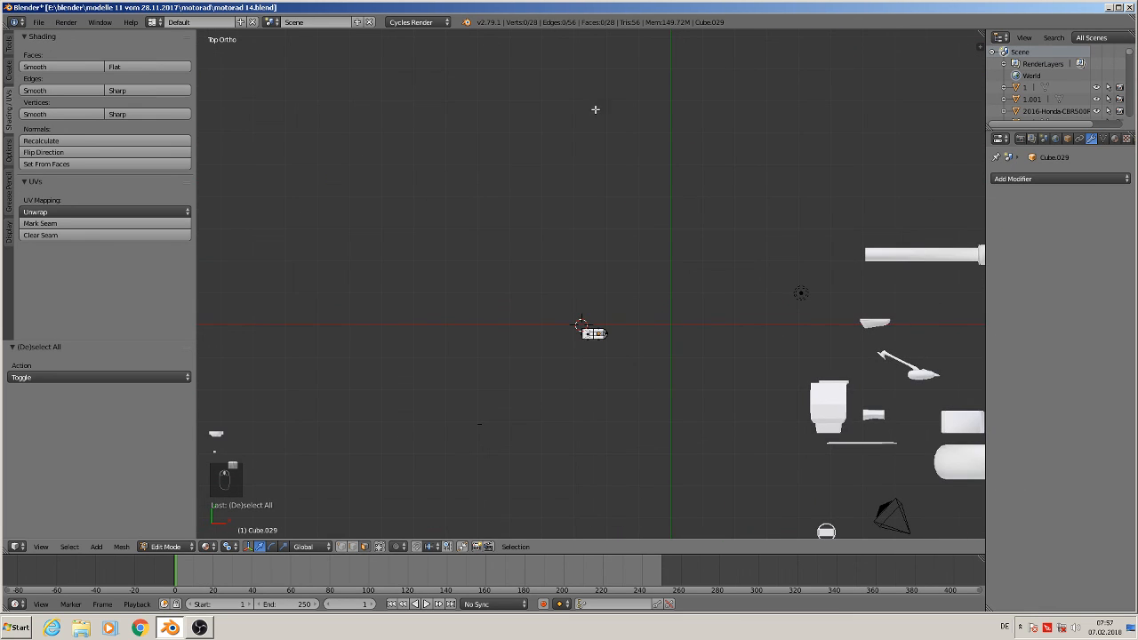
scroll(638, 353, "up", 8)
right_click(558, 315)
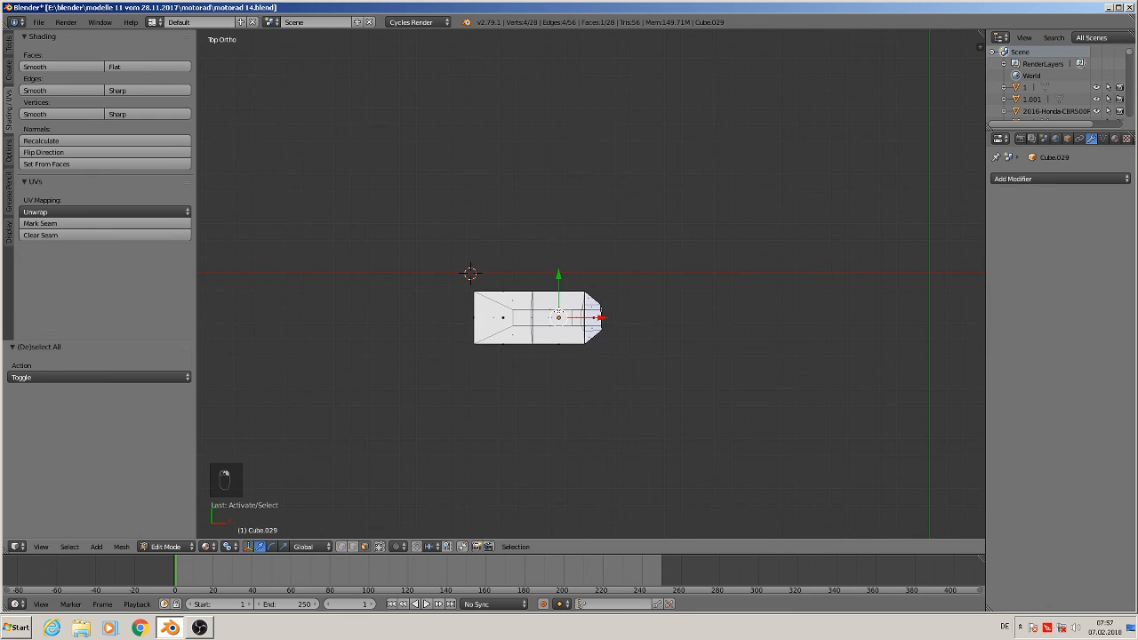
key("KP_Decimal")
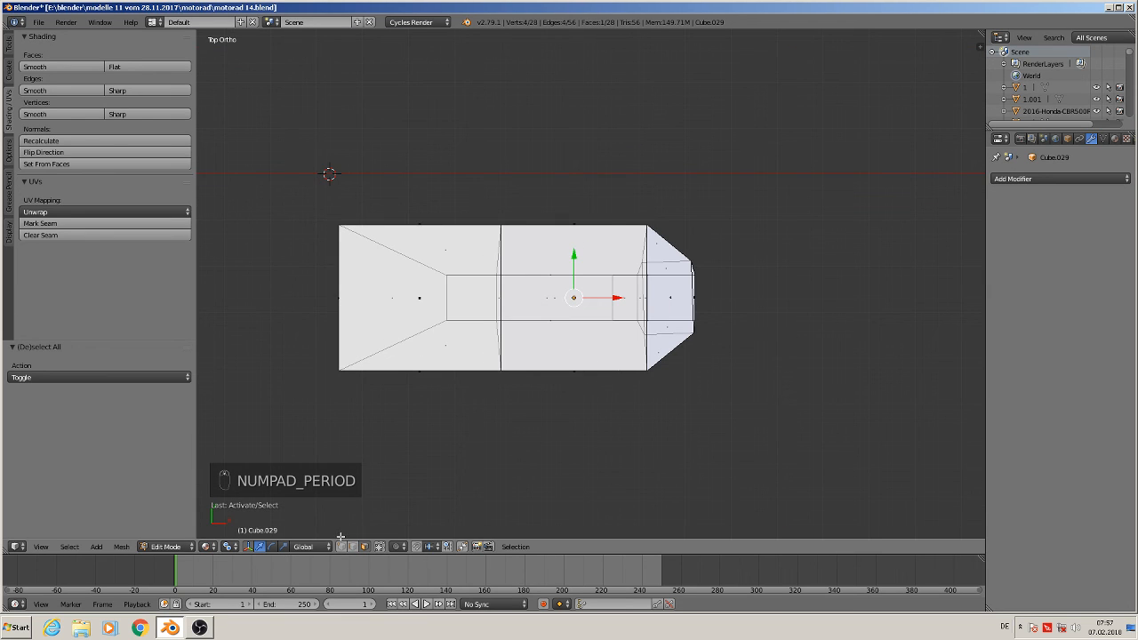
key("a")
key("a")
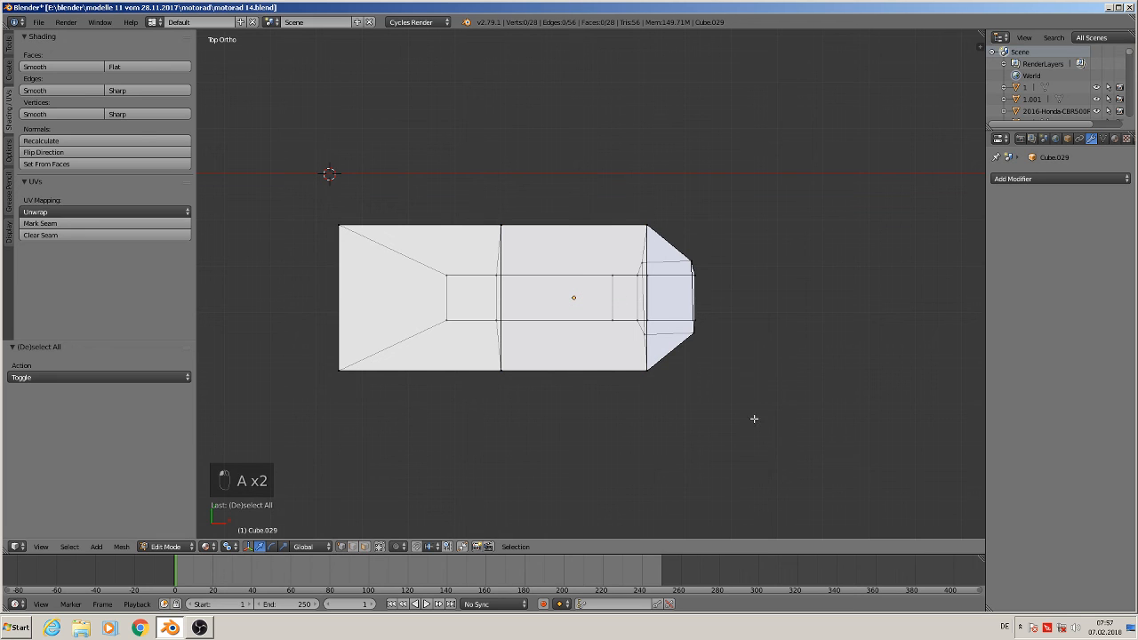
key("b")
left_click_drag(755, 413, 241, 310)
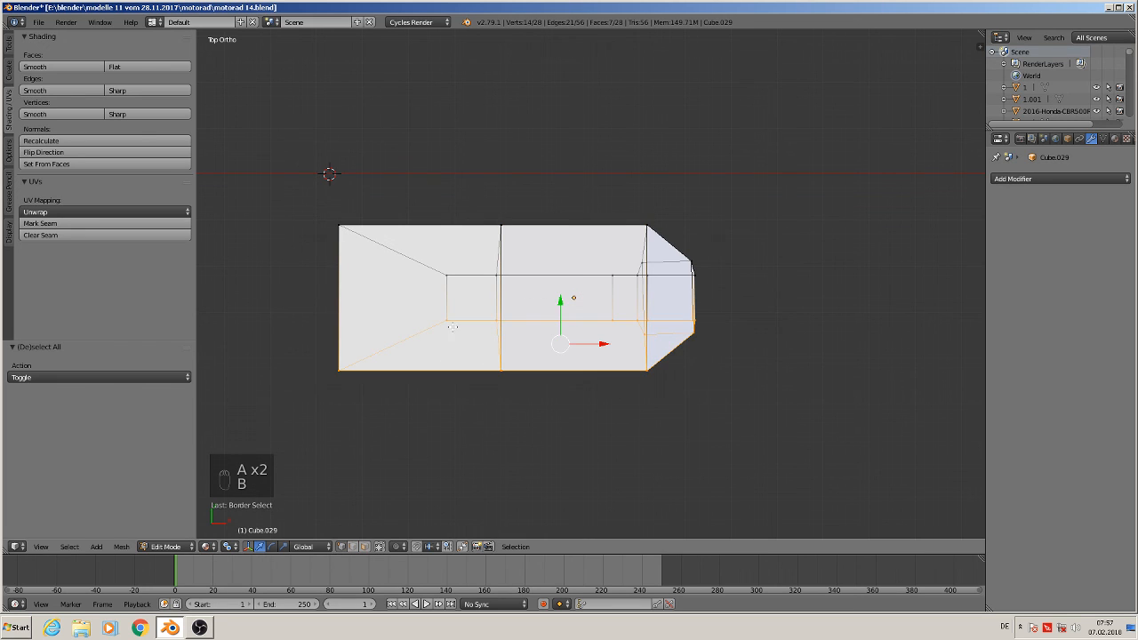
type("sy")
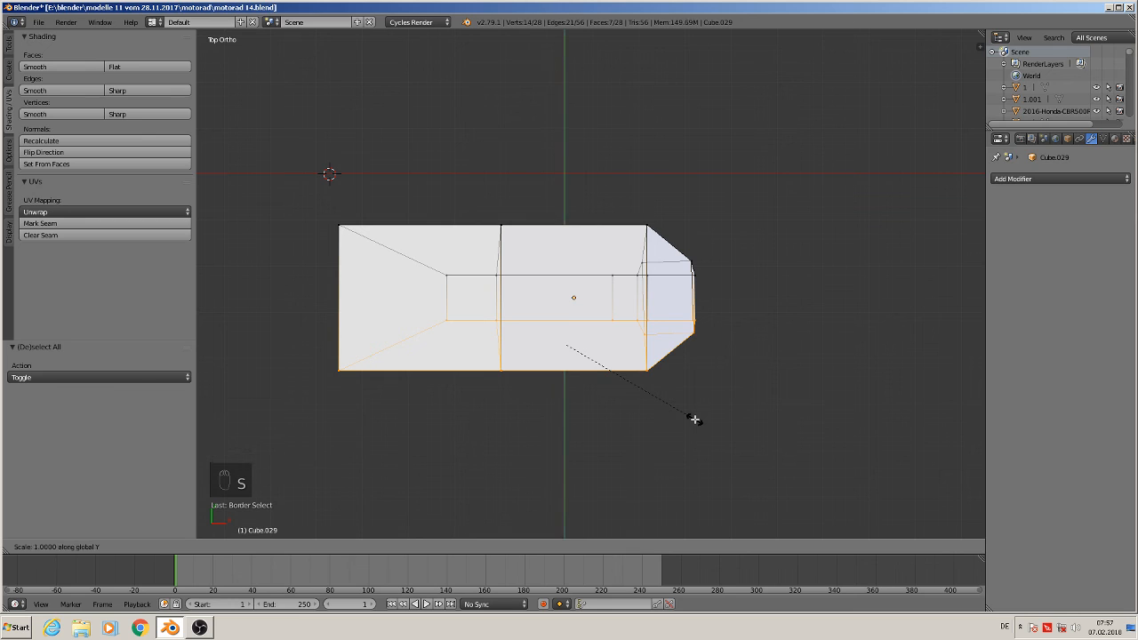
type("0")
key("Return")
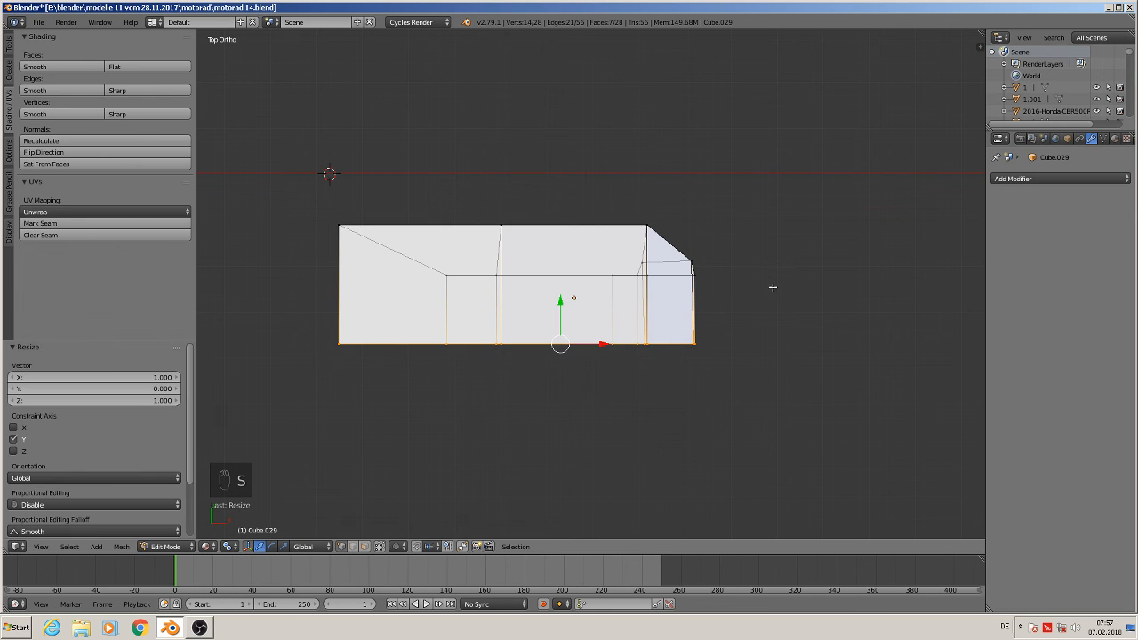
Box-select the upper vertex row and scale it to 0 along Y to flatten the mesh
key("a")
key("b")
left_click_drag(737, 289, 197, 162)
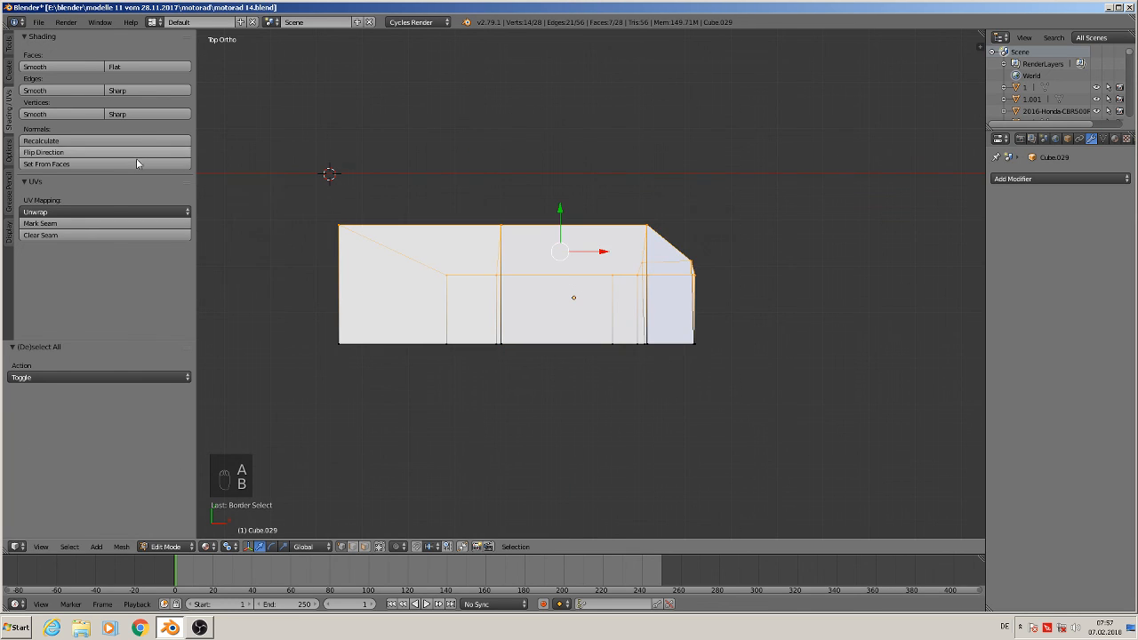
type("sy0")
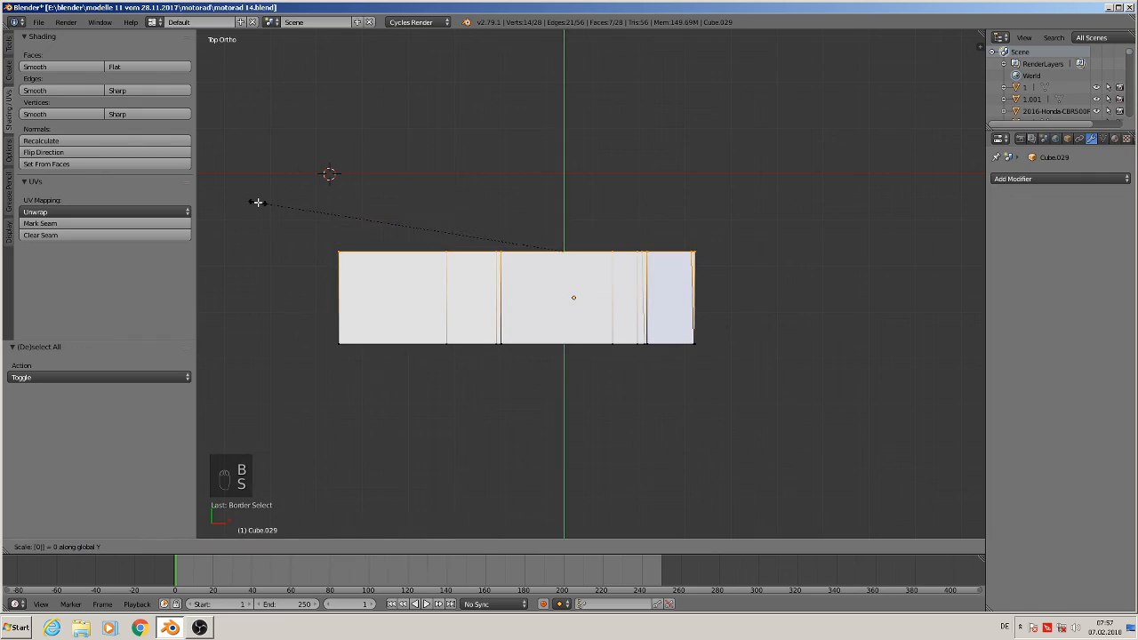
key("Return")
Select the faces lining the inside of the muffler opening and delete only those faces
key("KP_0")
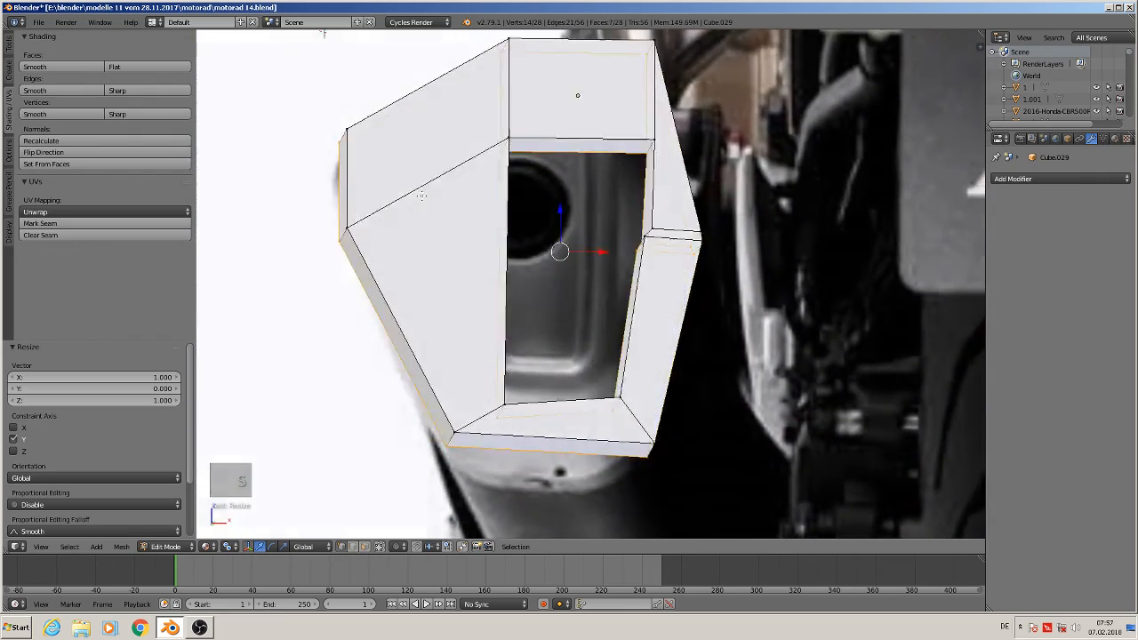
middle_click_drag(422, 196, 459, 159)
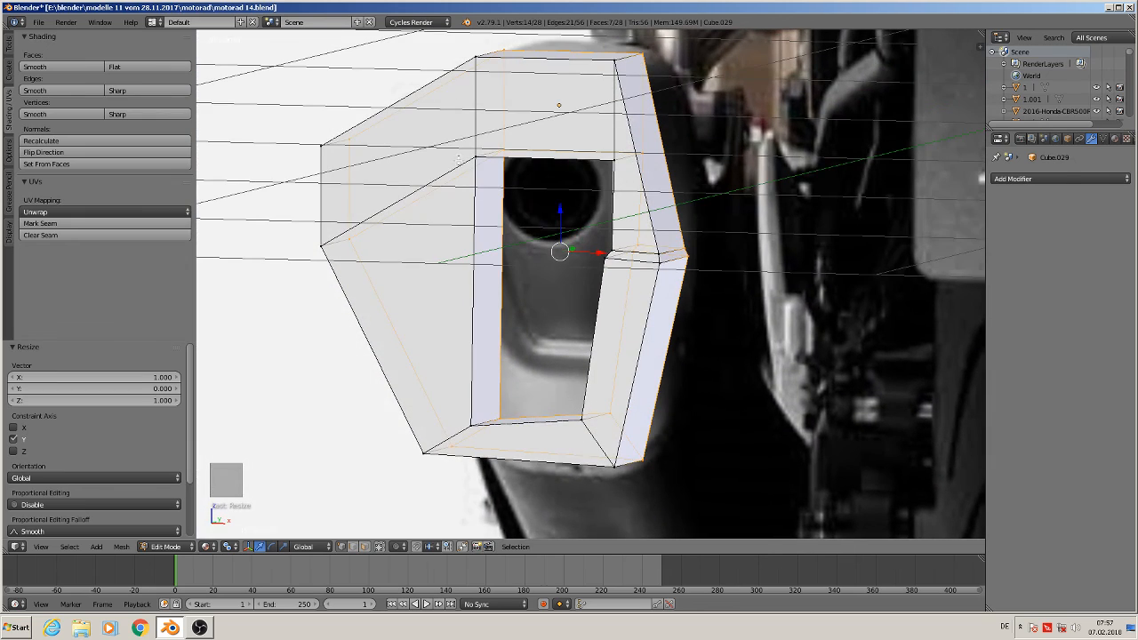
scroll(515, 190, "up", 1)
middle_click_drag(515, 191, 586, 157)
left_click(364, 546)
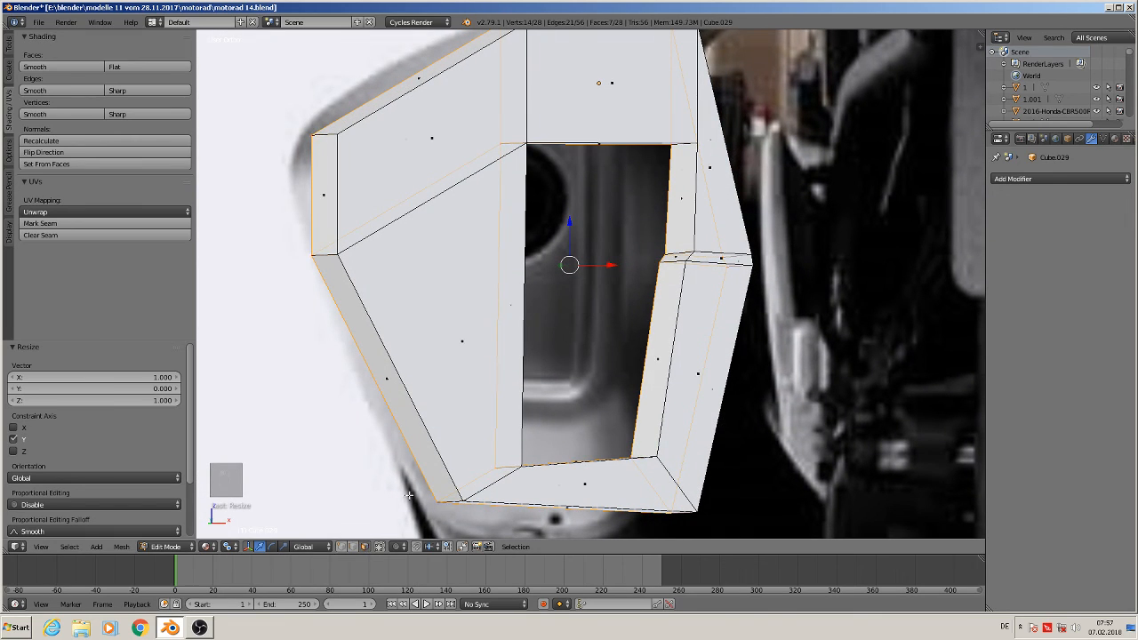
middle_click_drag(553, 251, 554, 162)
right_click(555, 152)
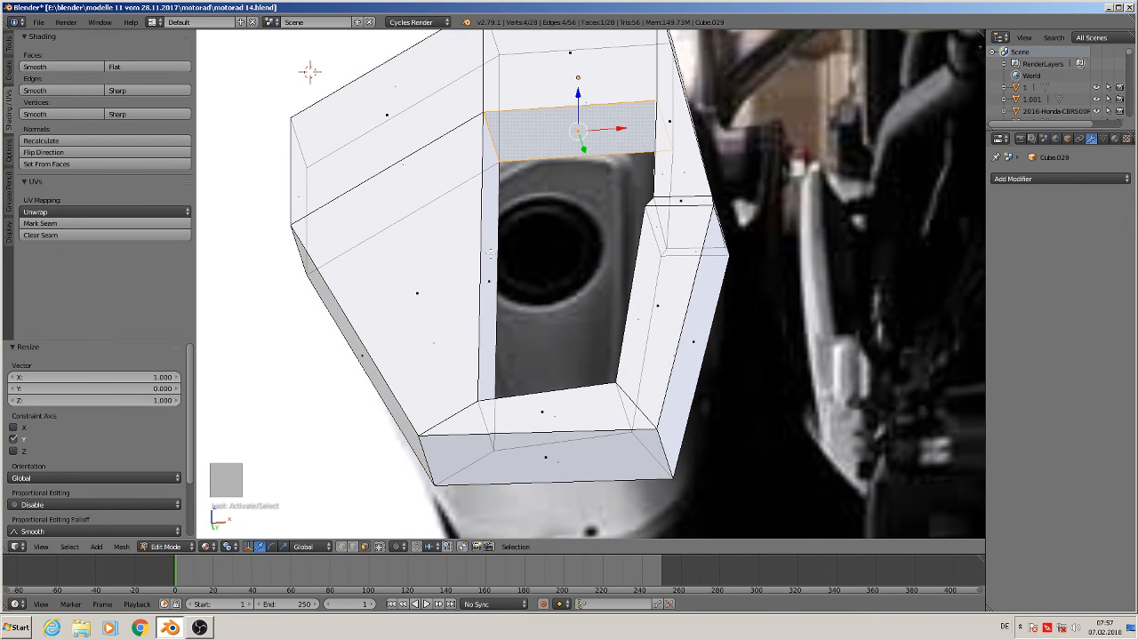
right_click(490, 253, "shift")
middle_click_drag(572, 325, 594, 404)
right_click(565, 401, "shift")
right_click(634, 275, "shift")
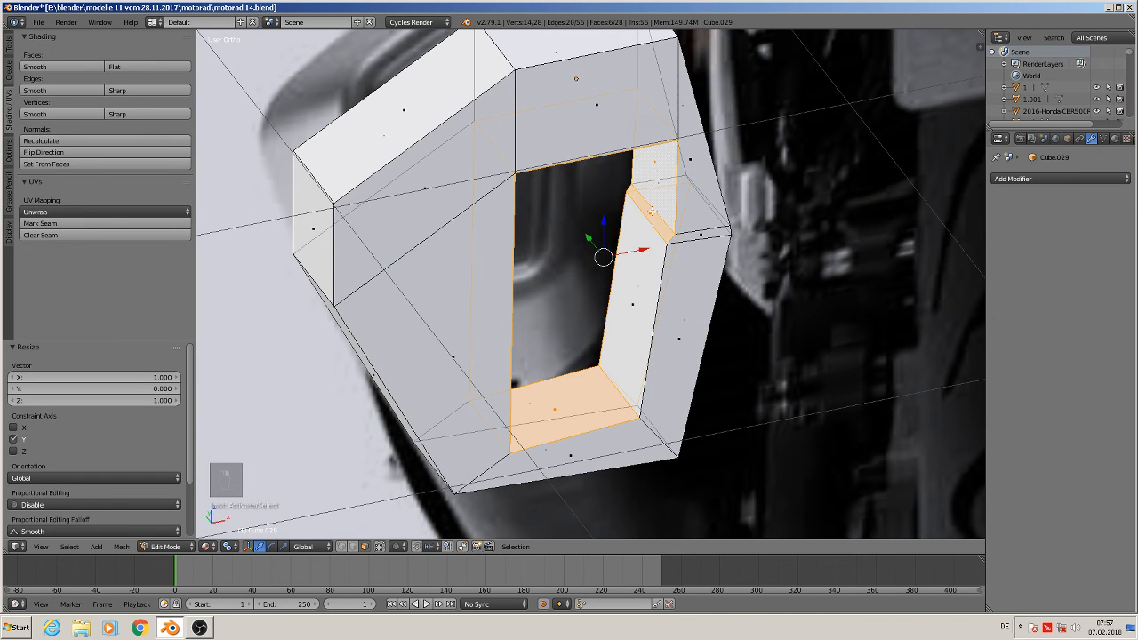
middle_click_drag(498, 267, 562, 282)
key("x")
left_click(522, 233)
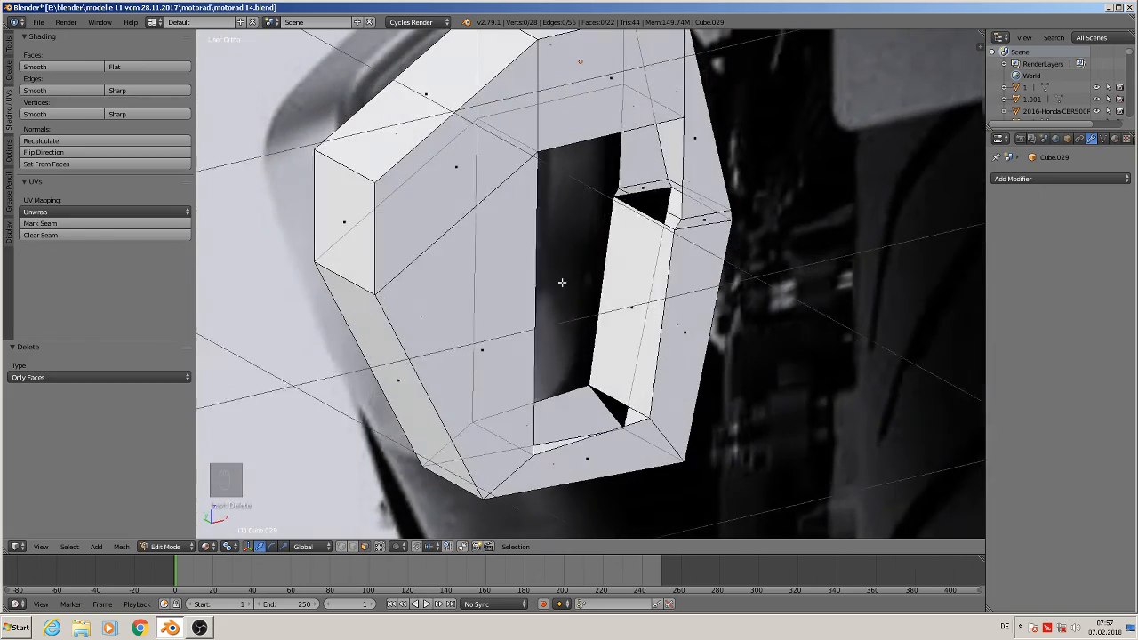
Delete the remaining inner face on the opening's right side as faces only
right_click(631, 304)
key("x")
left_click(630, 286)
Leave Edit Mode and move the muffler -6.55 along Y in front of the bike
middle_click_drag(630, 286, 622, 380)
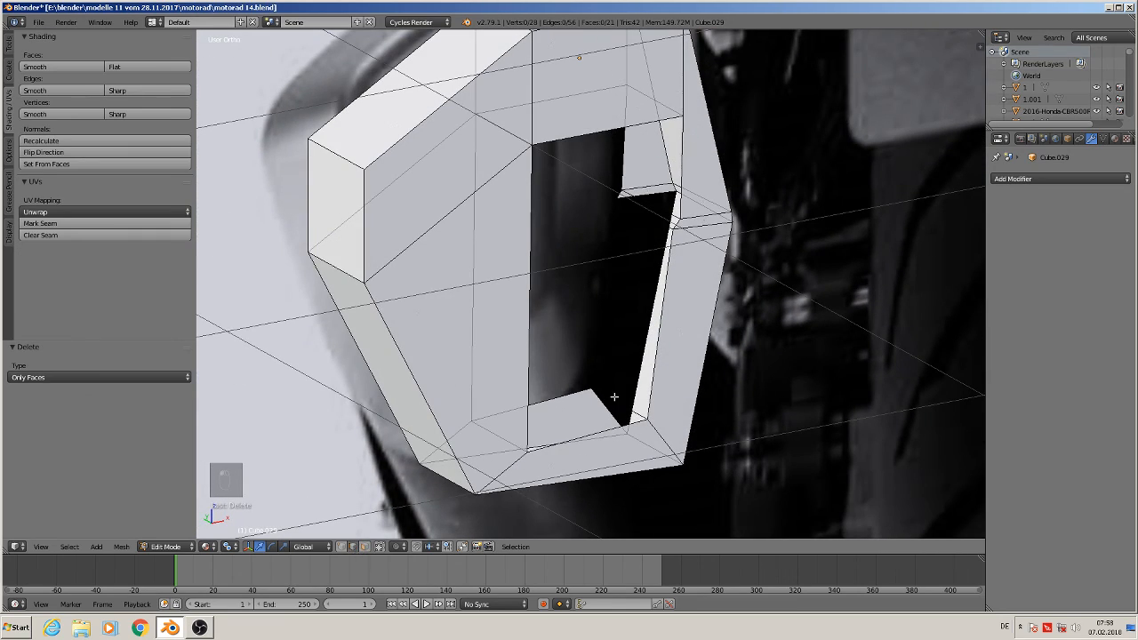
right_click(598, 354, "alt")
middle_click_drag(598, 354, 451, 365)
scroll(452, 364, "down", 5)
scroll(451, 364, "down", 6)
key("Tab")
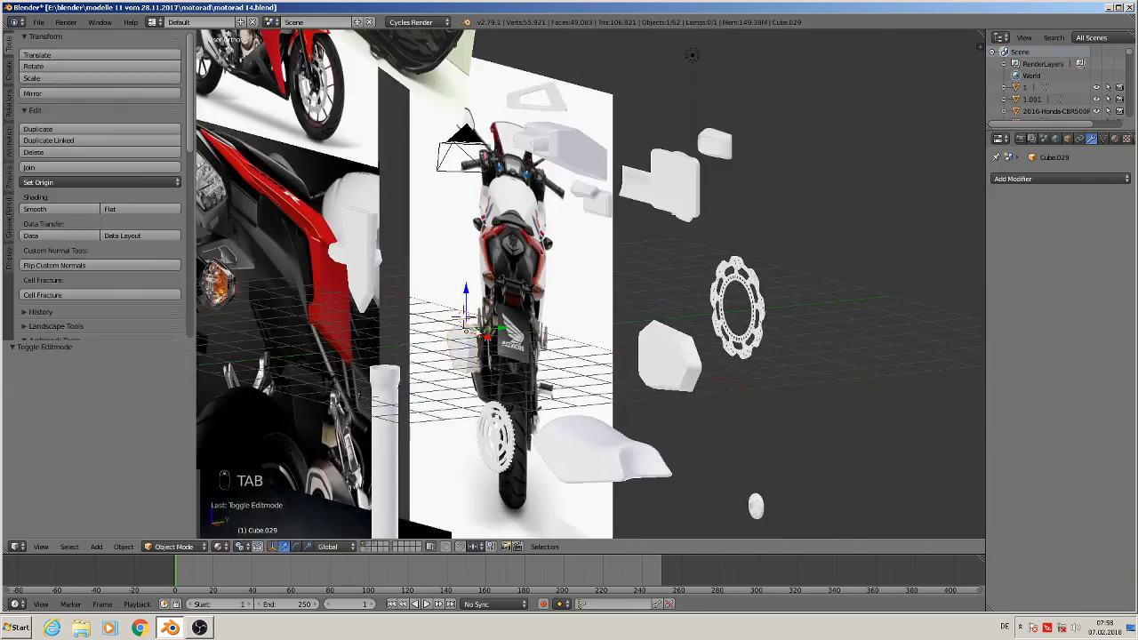
middle_click_drag(252, 362, 916, 270, "shift")
middle_click_drag(917, 271, 232, 310)
middle_click_drag(796, 356, 504, 366, "shift")
scroll(504, 365, "up", 9)
scroll(537, 335, "up", 3)
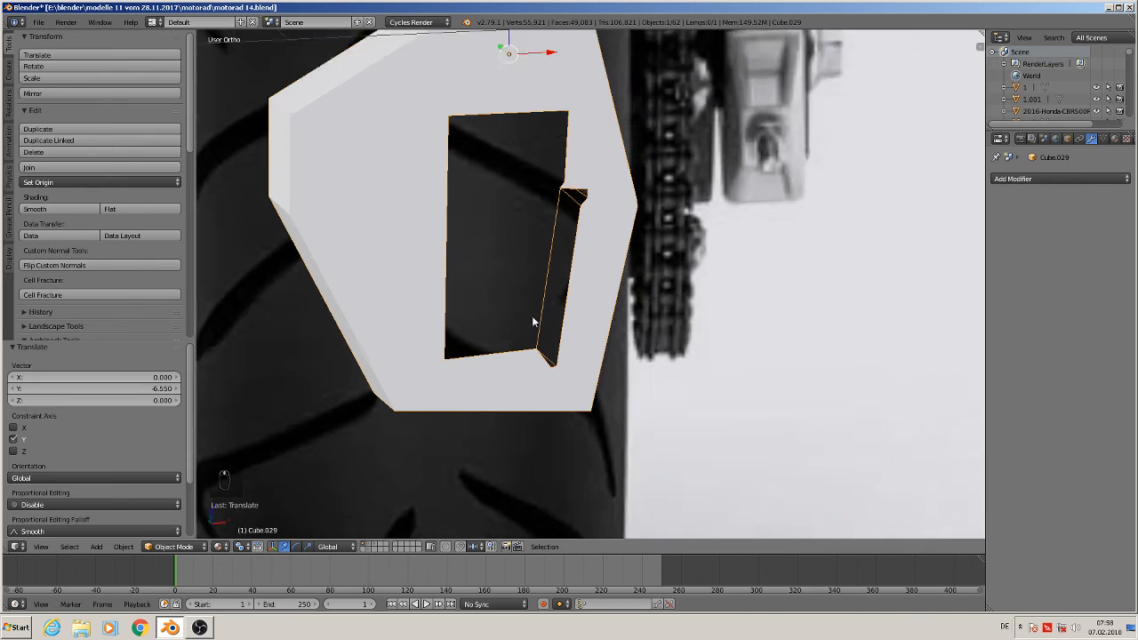
Re-enter Edit Mode on the muffler mesh
key("Tab")
scroll(538, 335, "up", 4)
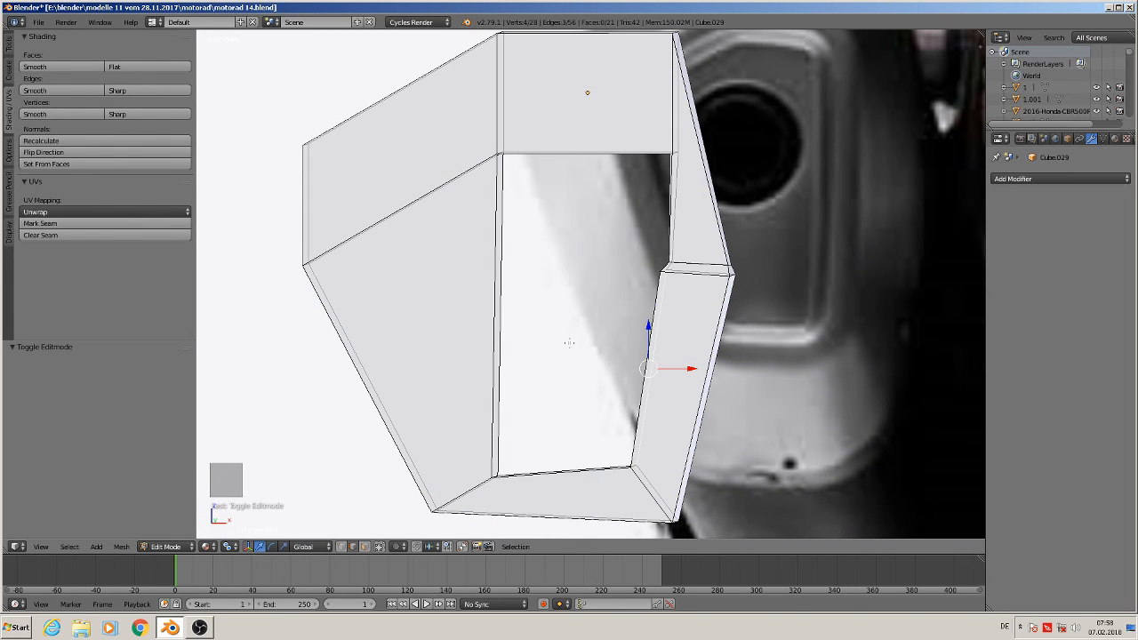
scroll(690, 283, "down", 3)
scroll(725, 276, "up", 3)
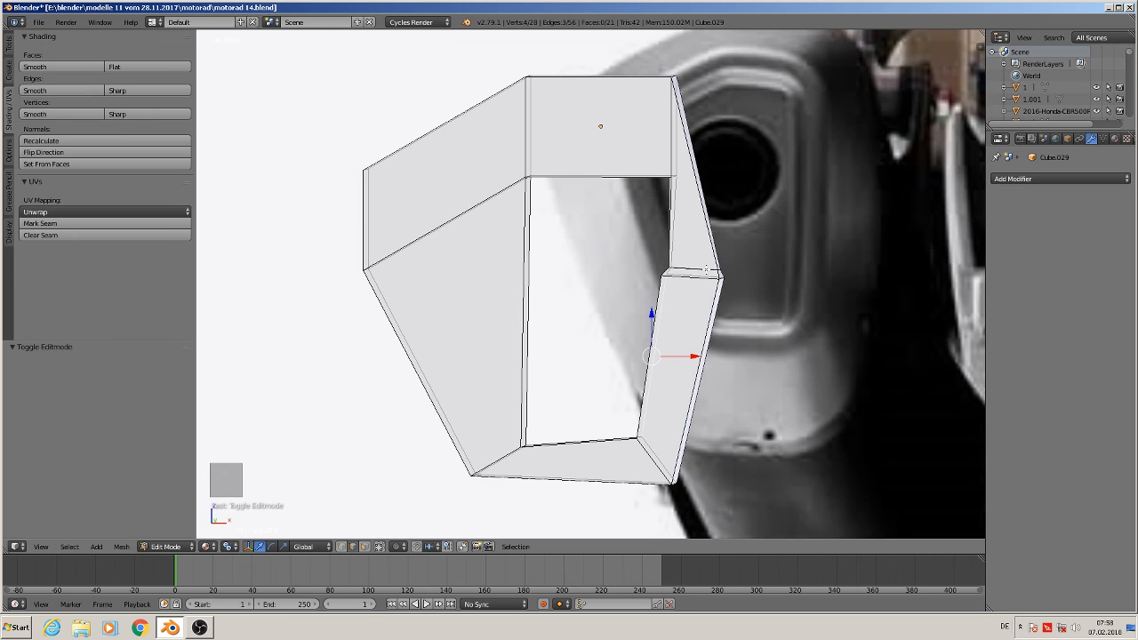
scroll(707, 267, "down", 2)
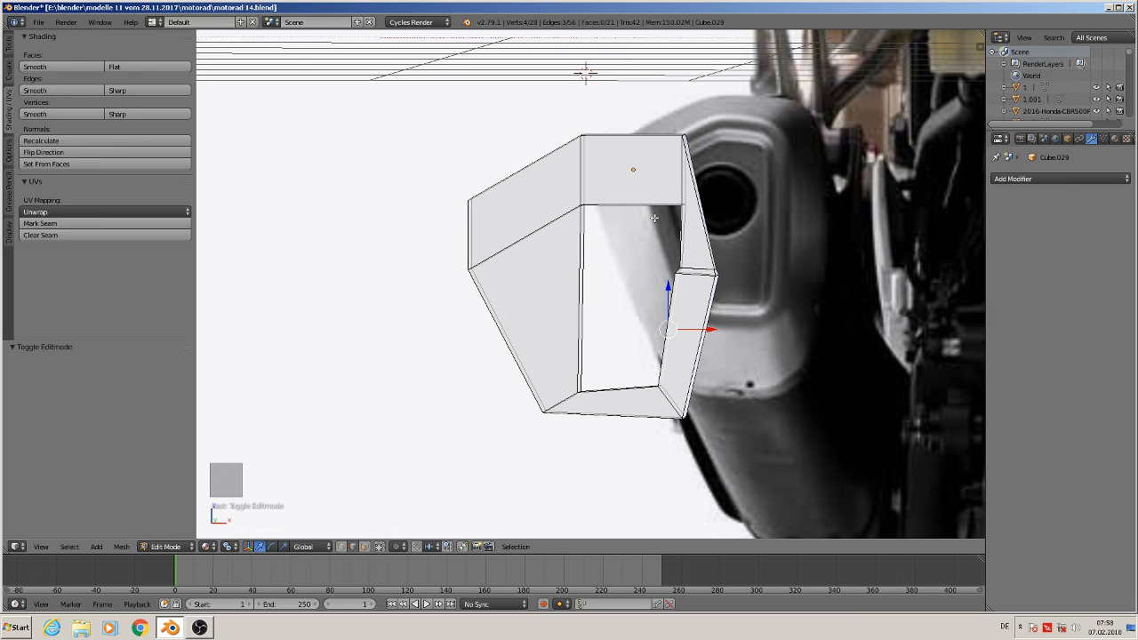
Select the upper-right corner of the opening and rotate it about 25.3°
right_click(681, 182, "alt")
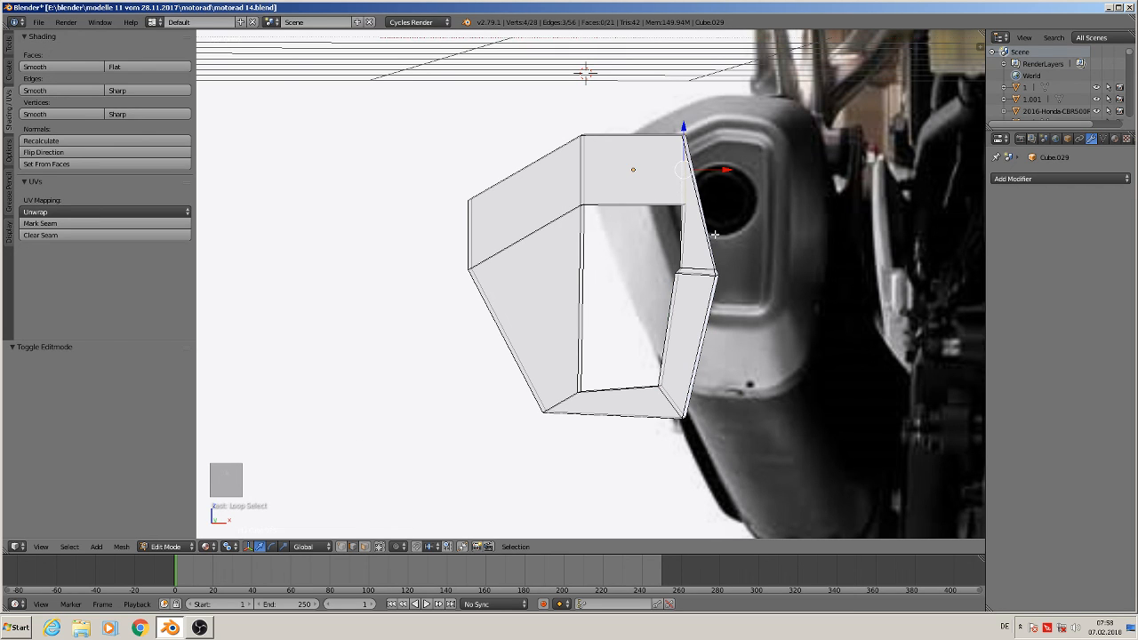
key("r")
left_click(678, 292)
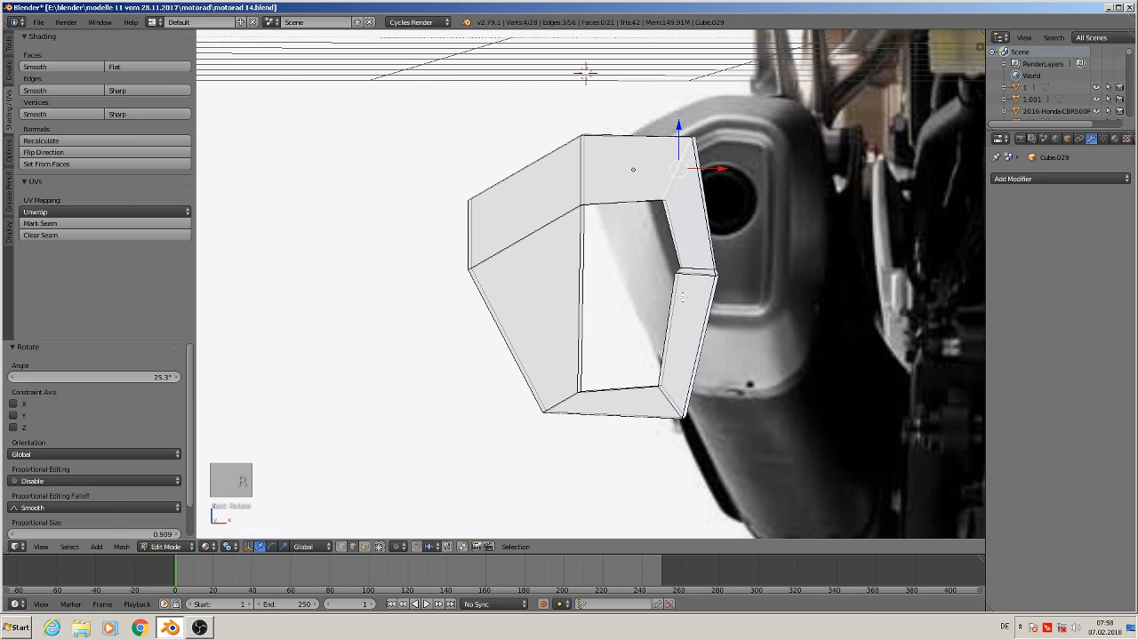
Dissolve the selected edge on the opening's right side
scroll(683, 297, "up", 2)
right_click(692, 253, "alt")
key("x")
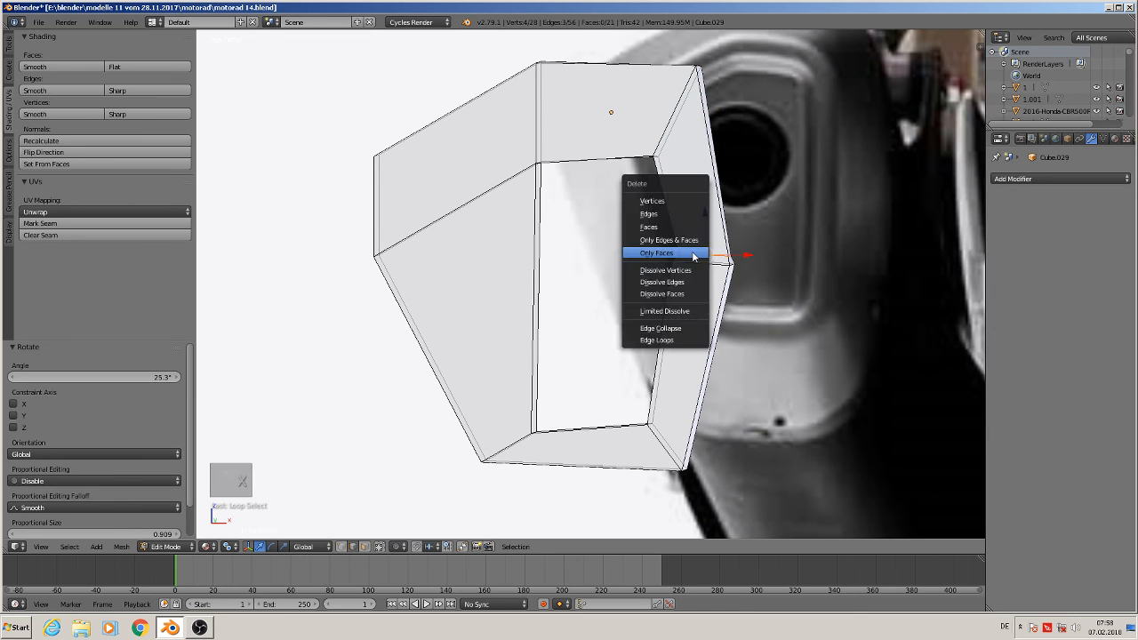
left_click(691, 284)
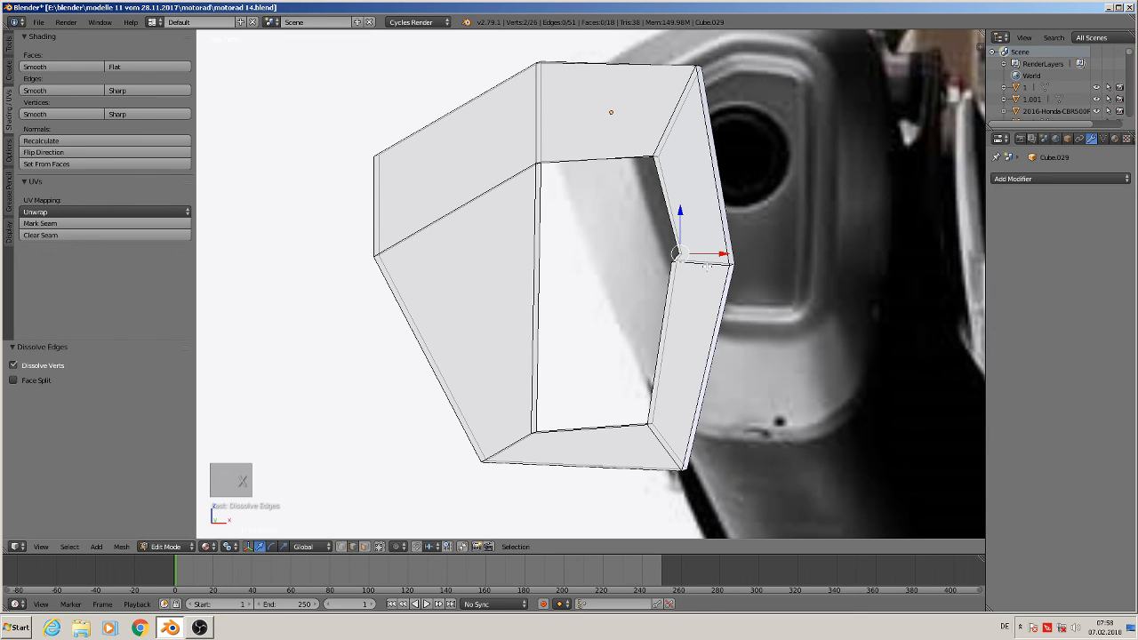
Dissolve and delete the leftover edges at the notch vertex on the opening's right side
right_click(706, 262)
right_click(700, 263, "alt")
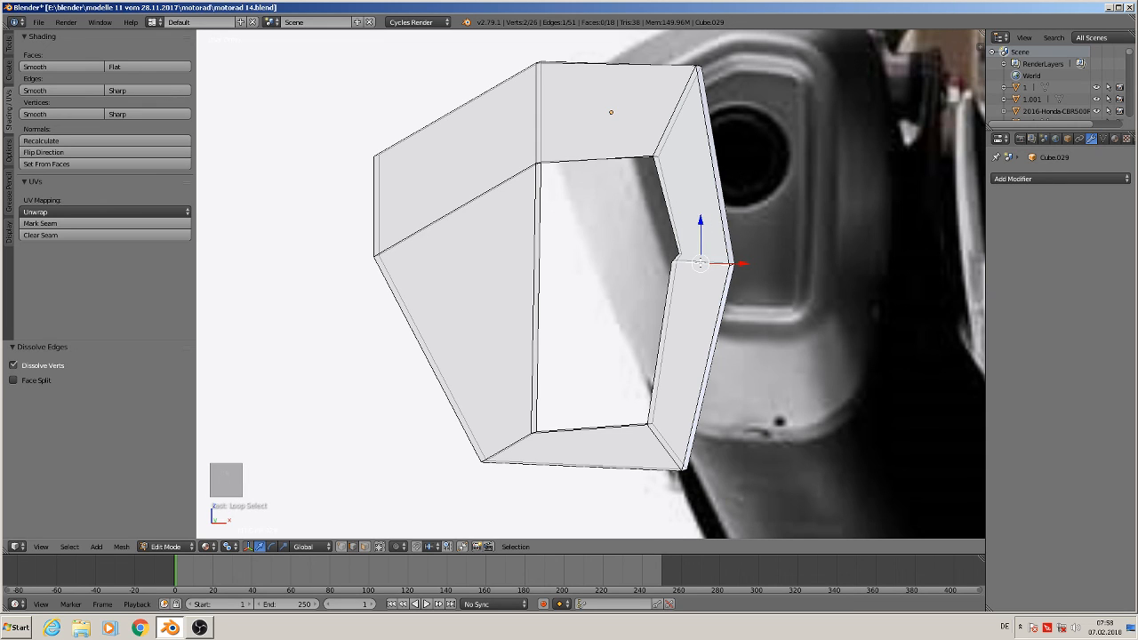
key("x")
left_click(700, 264)
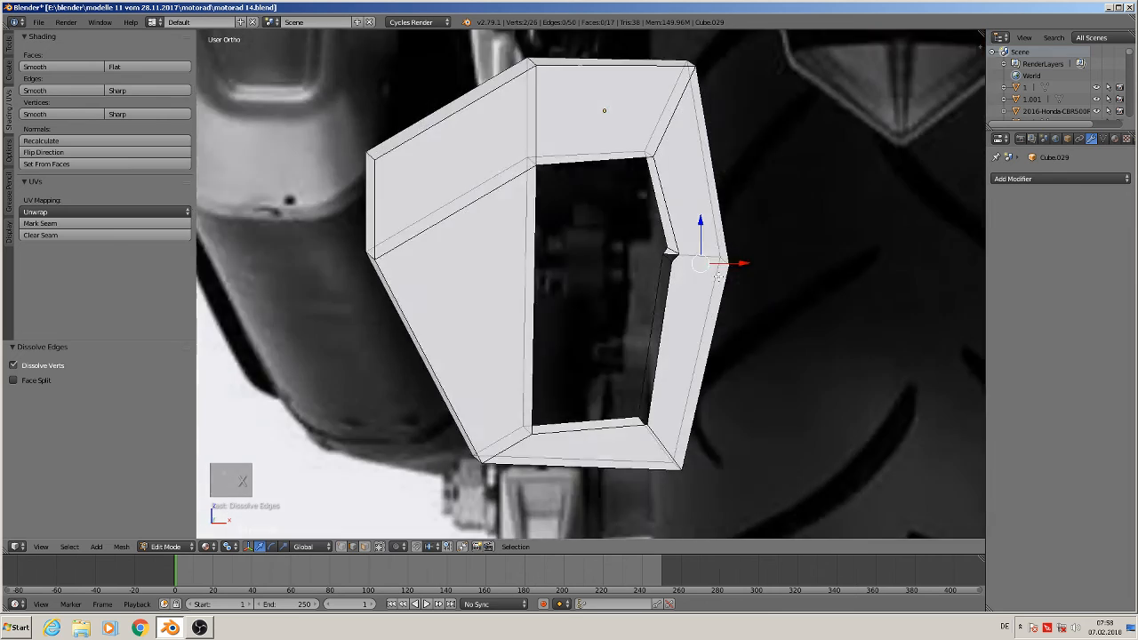
middle_click_drag(718, 277, 745, 281)
scroll(744, 281, "up", 5)
right_click(637, 249)
key("x")
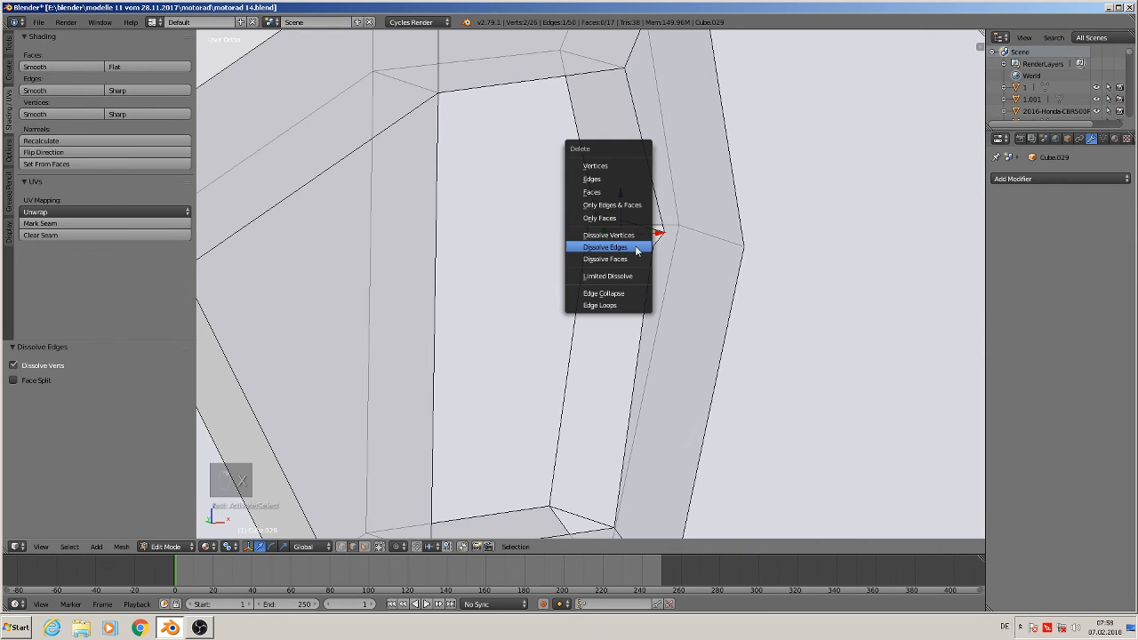
left_click(636, 248)
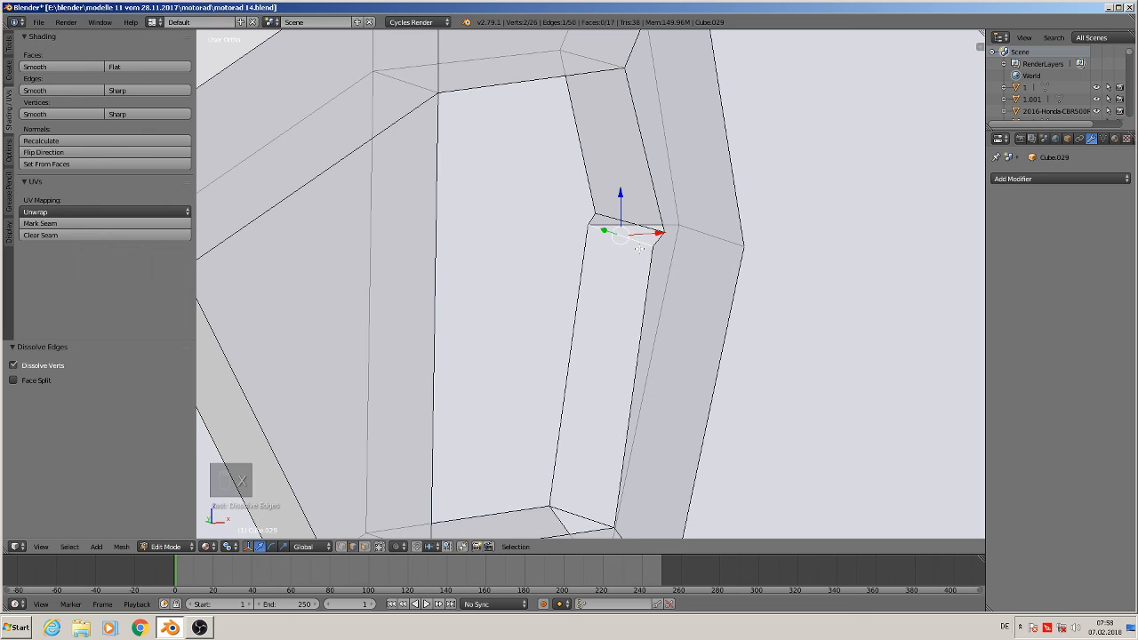
key("x")
left_click(609, 167)
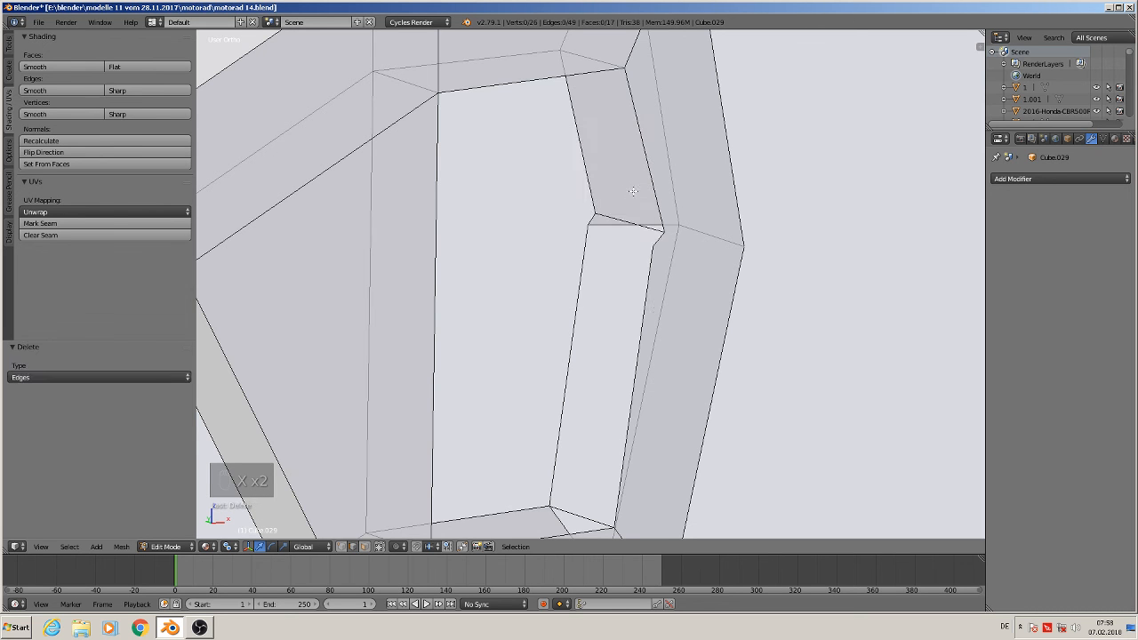
Delete two more edges running from the notch inside the opening
middle_click_drag(633, 249, 720, 252)
scroll(610, 235, "up", 3)
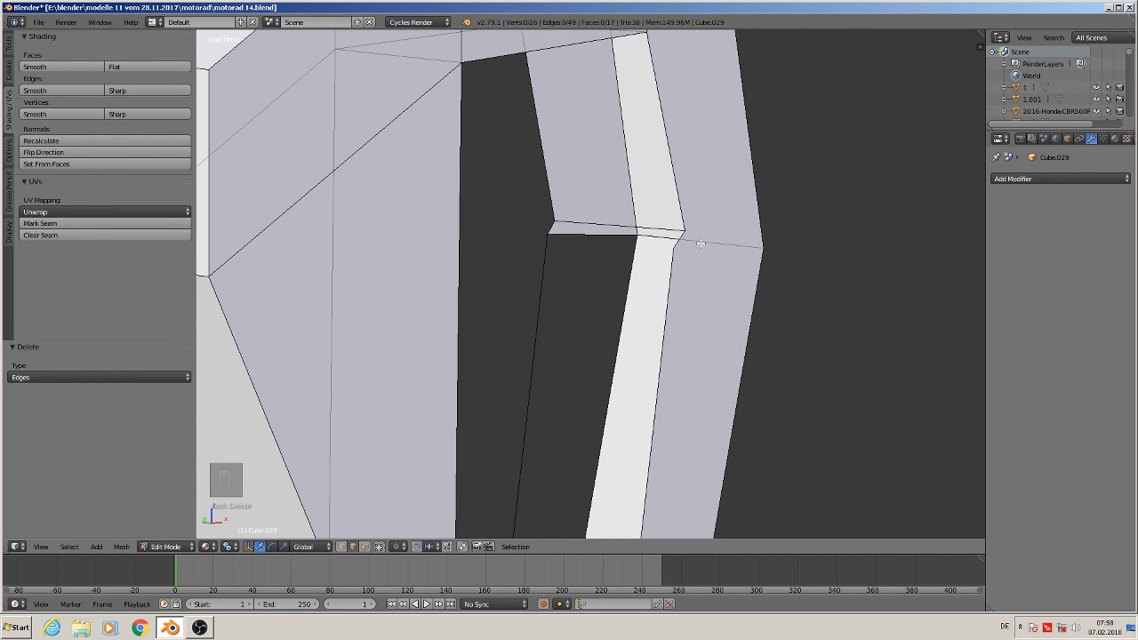
right_click(701, 242)
key("x")
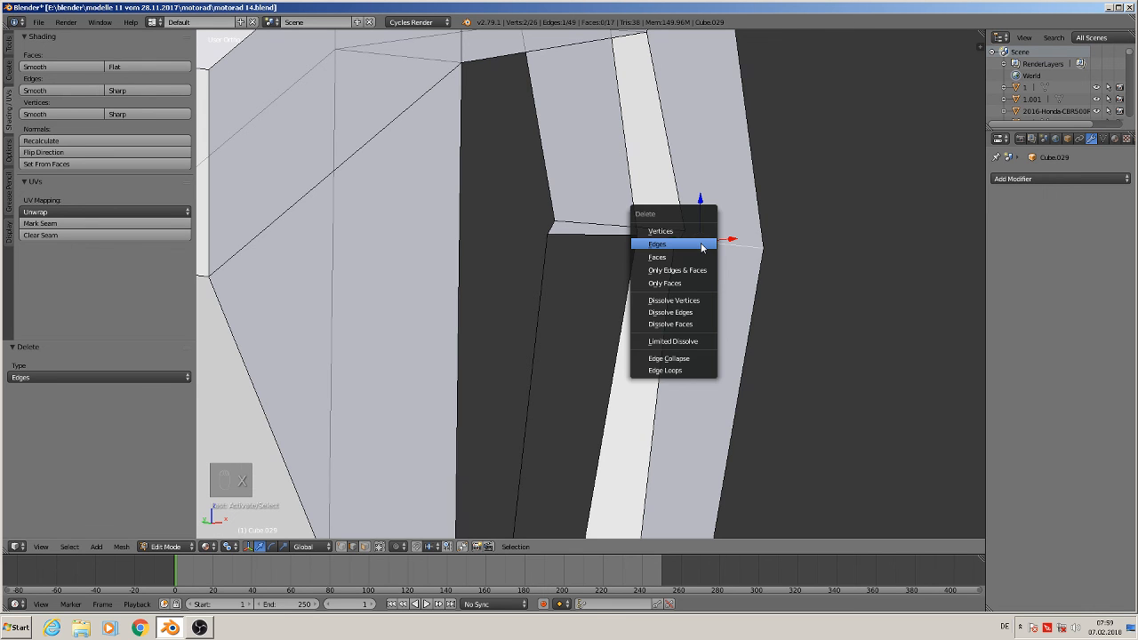
left_click(700, 243)
key("x")
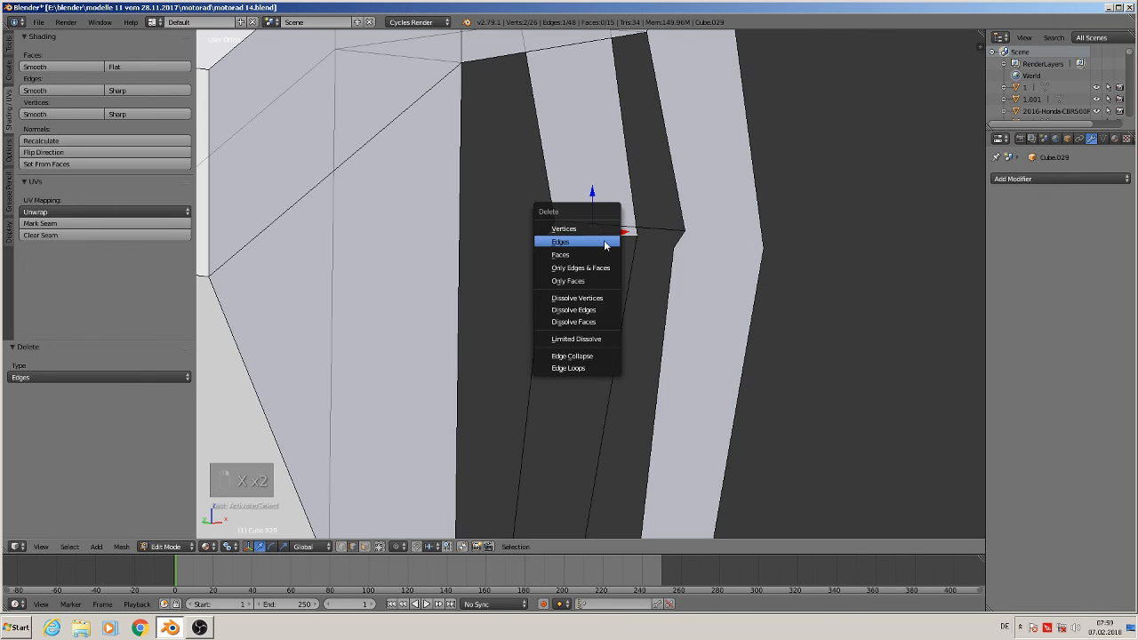
left_click(603, 240)
Merge the two vertices at the opening's right notch at the last selected vertex
scroll(602, 241, "down", 5)
middle_click_drag(599, 254, 569, 262)
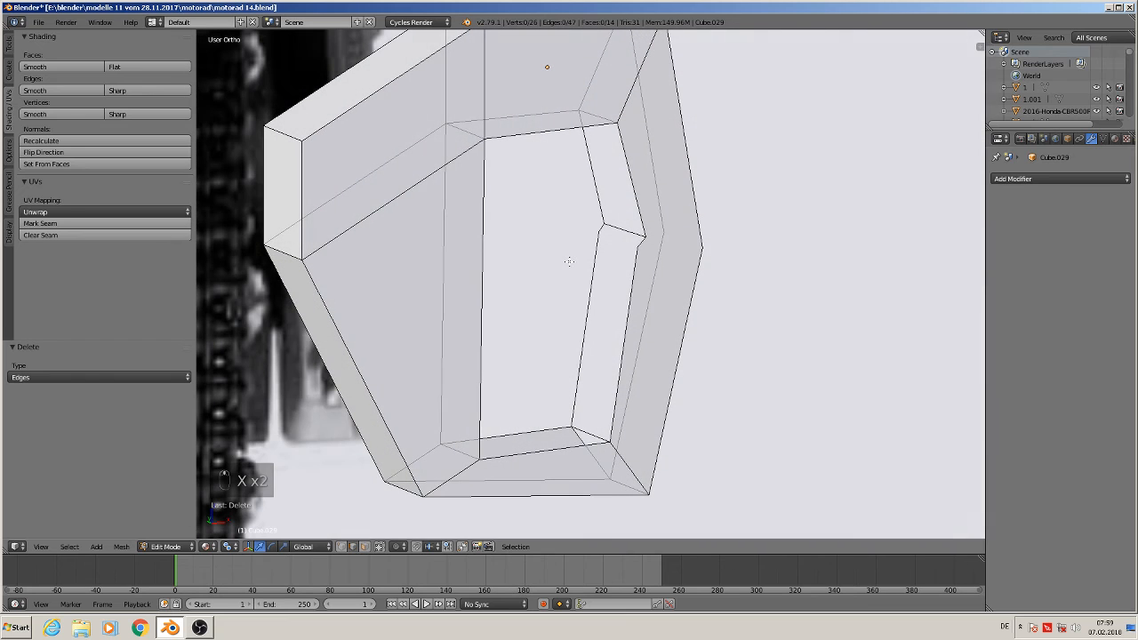
left_click(344, 546)
scroll(542, 373, "up", 2)
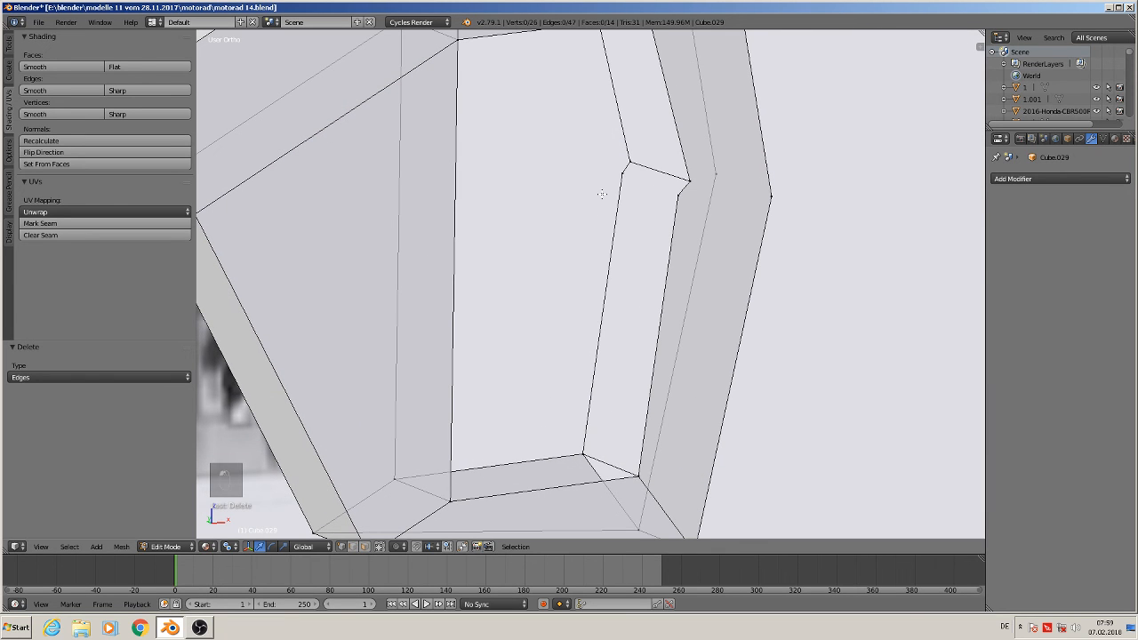
left_click(629, 164)
left_click(622, 174, "shift")
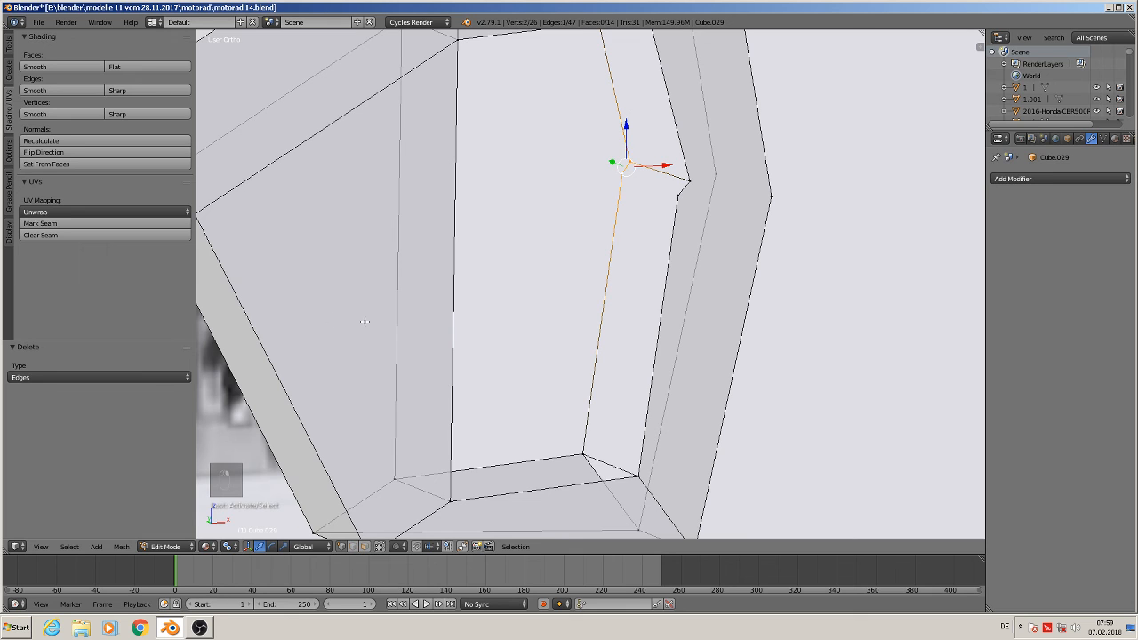
left_click(8, 45)
scroll(67, 266, "down", 4)
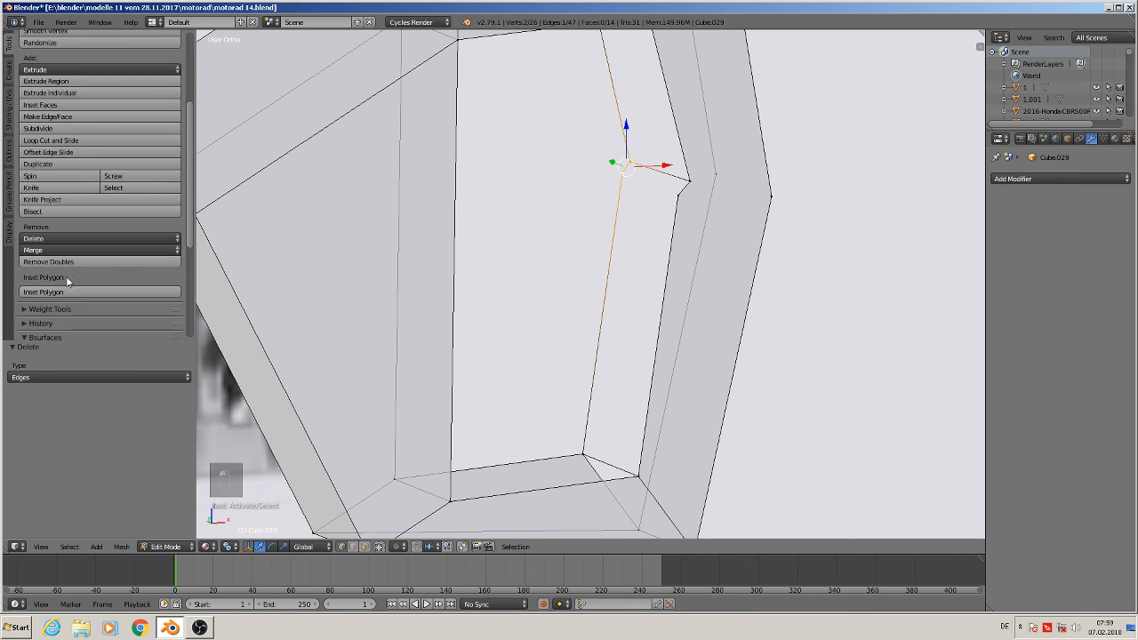
left_click(58, 252)
left_click(67, 281)
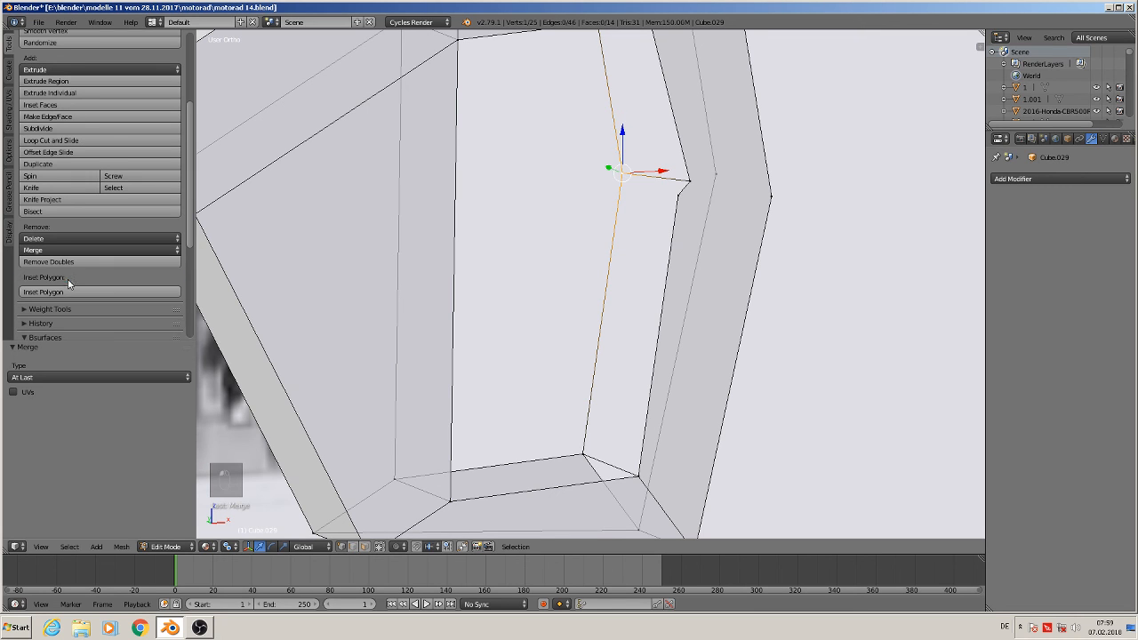
Merge the next pair of notch vertices at the last selected one
right_click(696, 184)
right_click(679, 197, "shift")
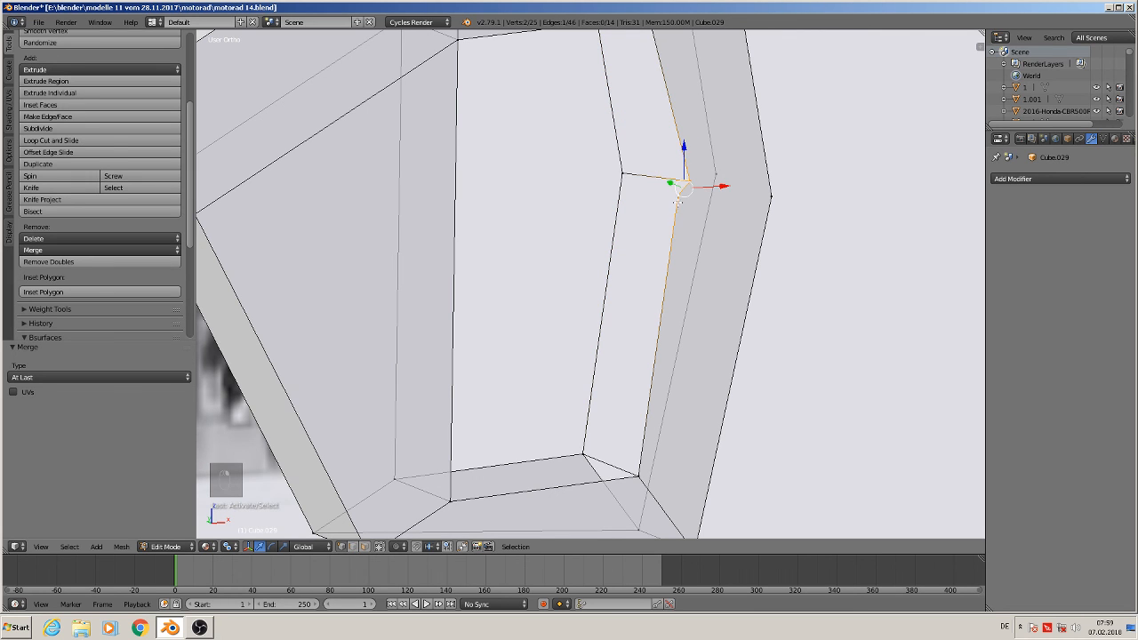
left_click(32, 253)
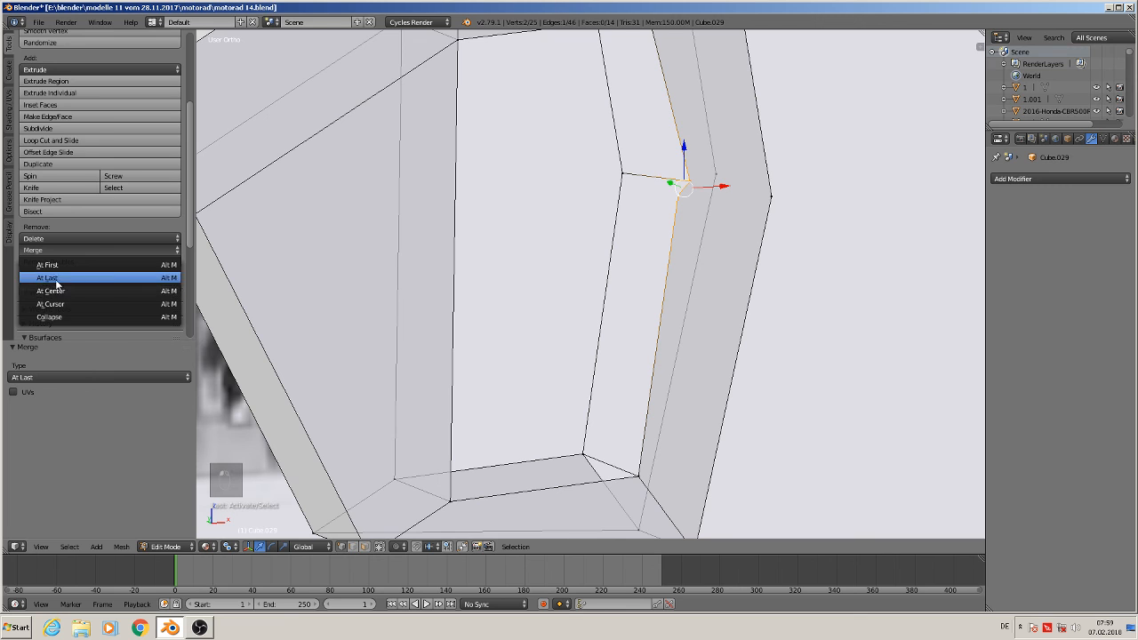
left_click(48, 277)
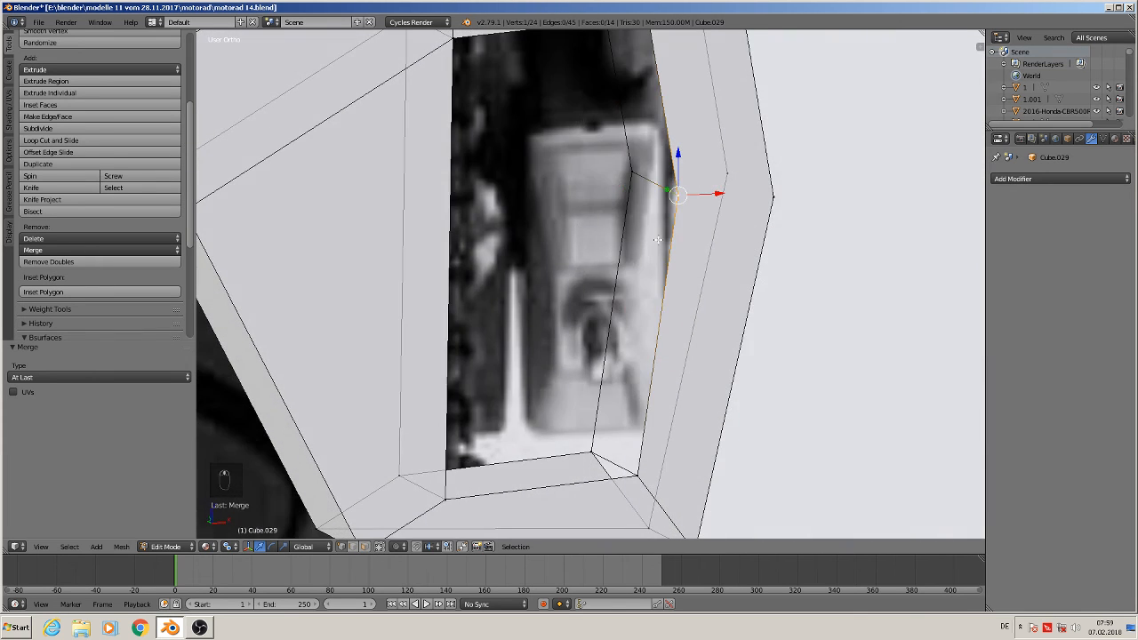
Delete the stray edge at the opening's upper-right corner
scroll(649, 240, "down", 2)
scroll(648, 246, "up", 1)
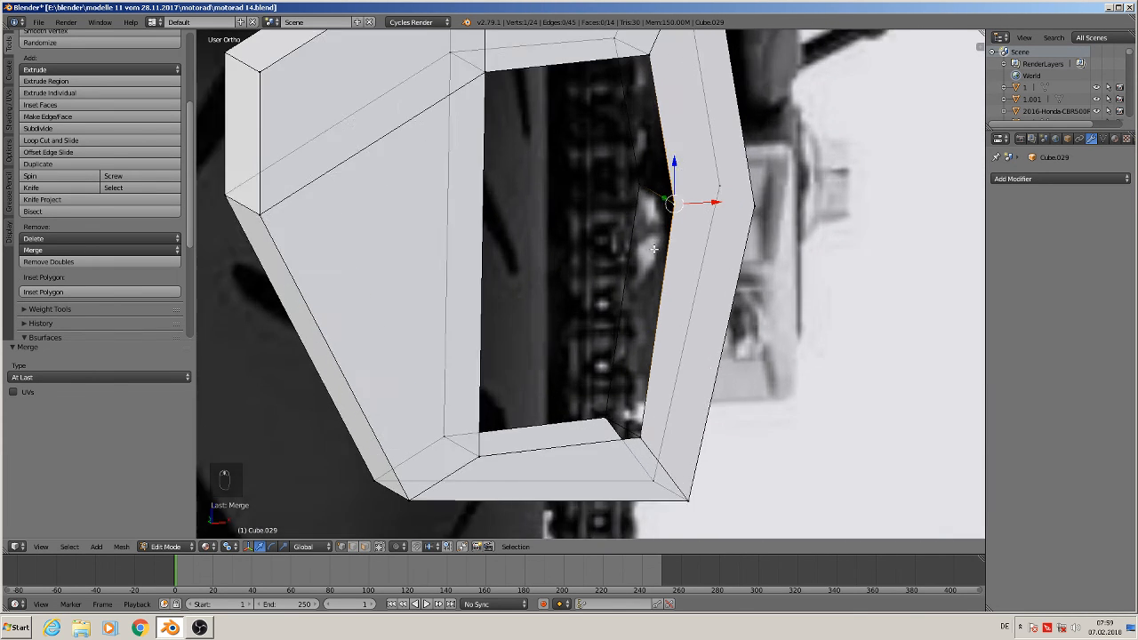
mouse_move(651, 251)
middle_mouse_down()
mouse_move(637, 262)
mouse_move(667, 262)
middle_mouse_up()
left_click(364, 546)
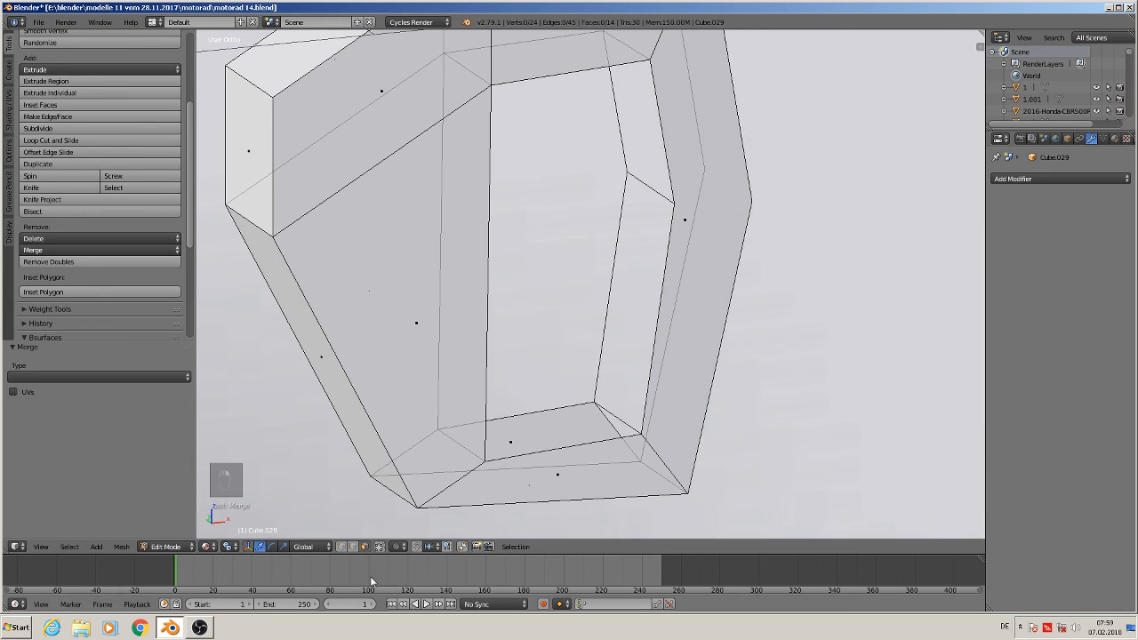
left_click(352, 546)
right_click(651, 189)
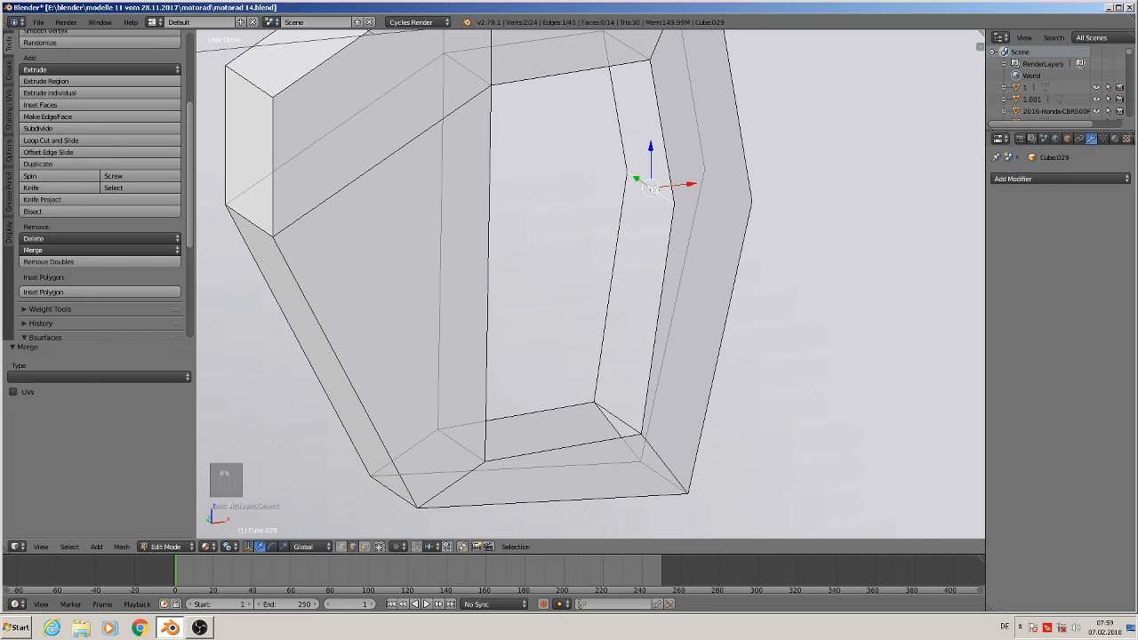
mouse_move(648, 258)
middle_mouse_down()
mouse_move(579, 251)
mouse_move(584, 276)
mouse_move(659, 269)
mouse_move(627, 267)
middle_mouse_up()
key("x")
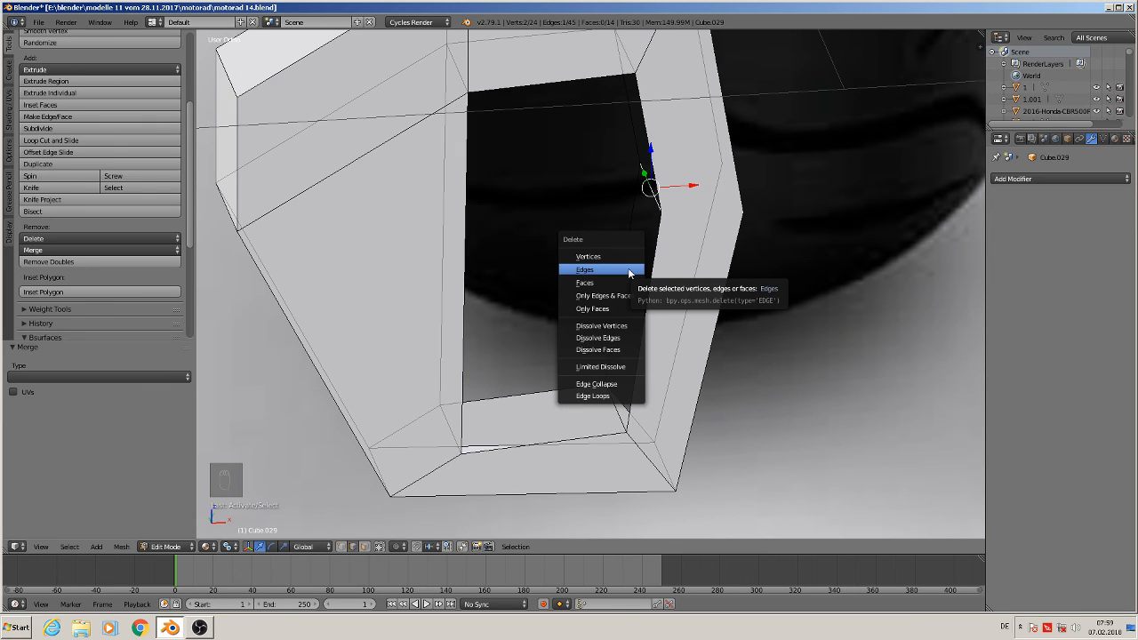
left_click(628, 268)
Delete the two stray edges along the bottom of the opening
middle_click_drag(627, 268, 583, 267)
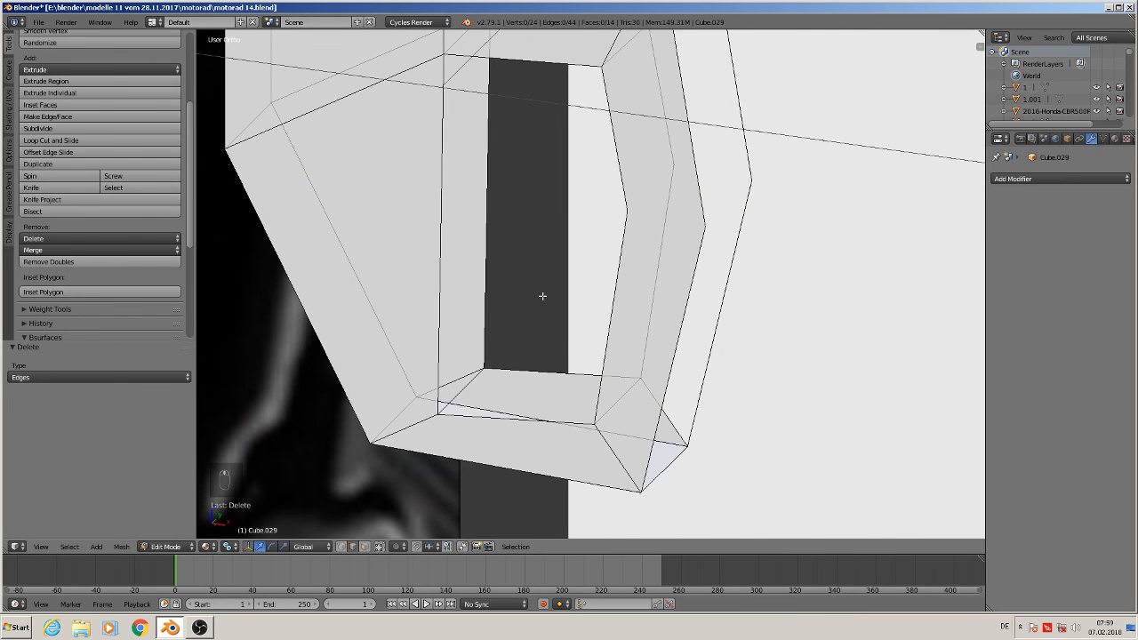
key("x")
left_click(485, 378)
middle_click_drag(499, 380, 468, 328)
right_click(613, 405)
key("x")
left_click(569, 469)
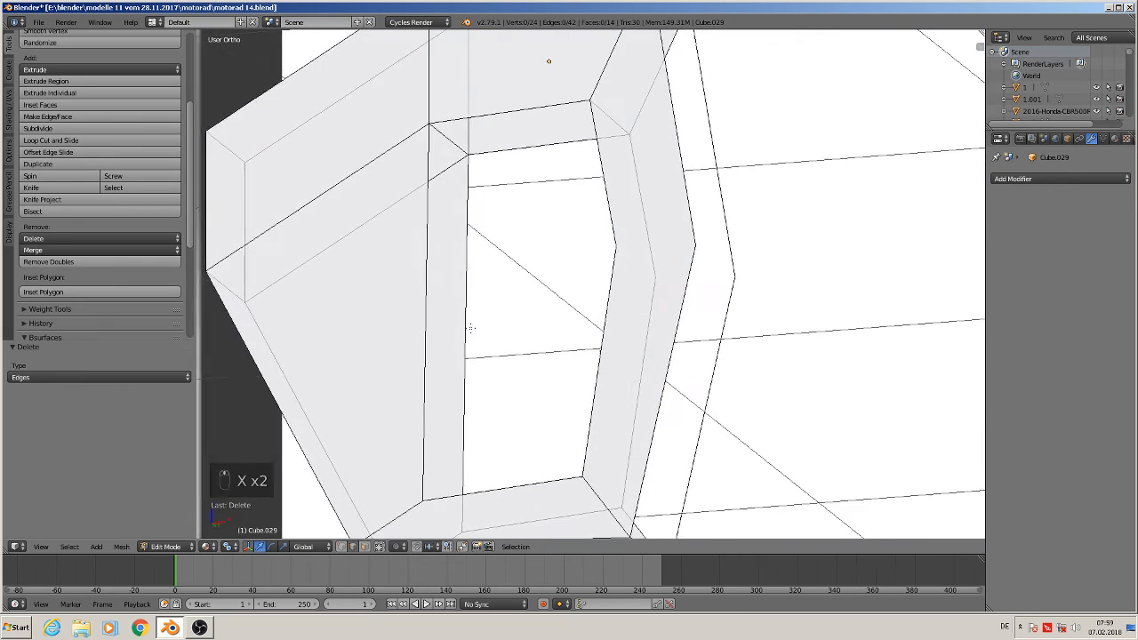
Delete the two stray edges along the top of the opening
right_click(457, 132)
key("x")
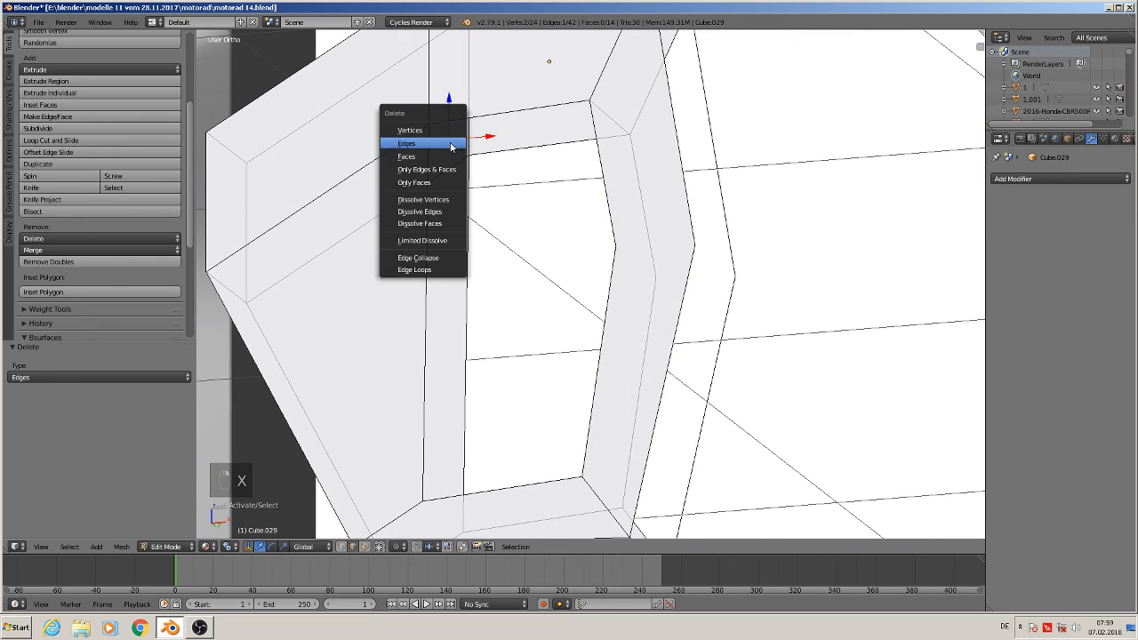
left_click(450, 144)
middle_click_drag(450, 144, 572, 191)
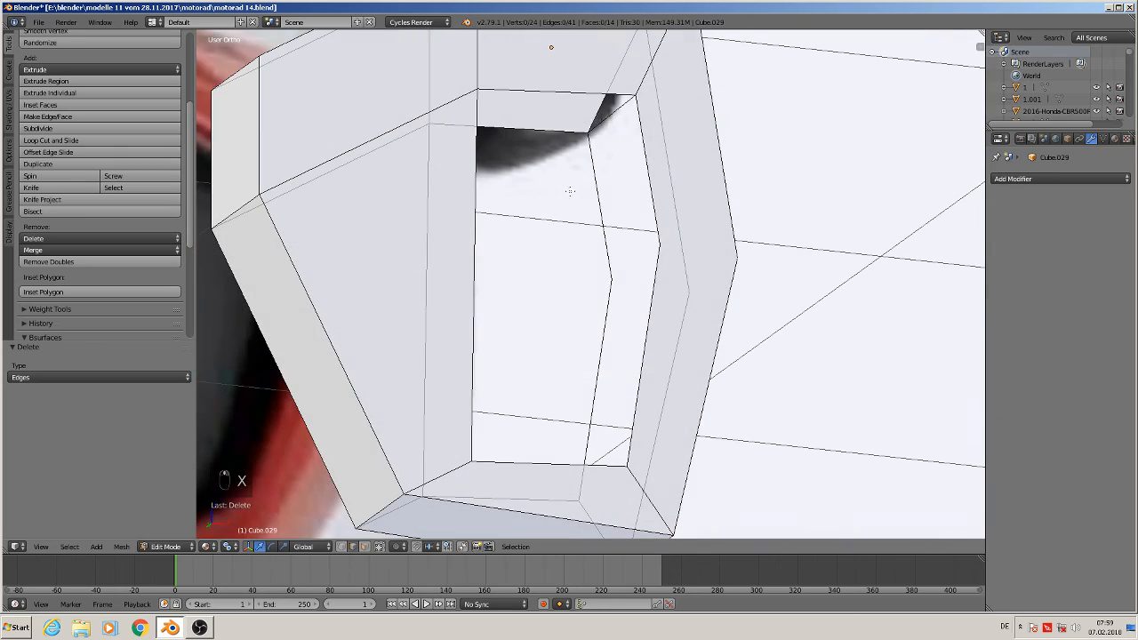
key("x")
left_click(604, 117)
In top view, box-select the vertices of the muffler's rear half and delete them
middle_click_drag(604, 117, 565, 247)
scroll(578, 226, "down", 2)
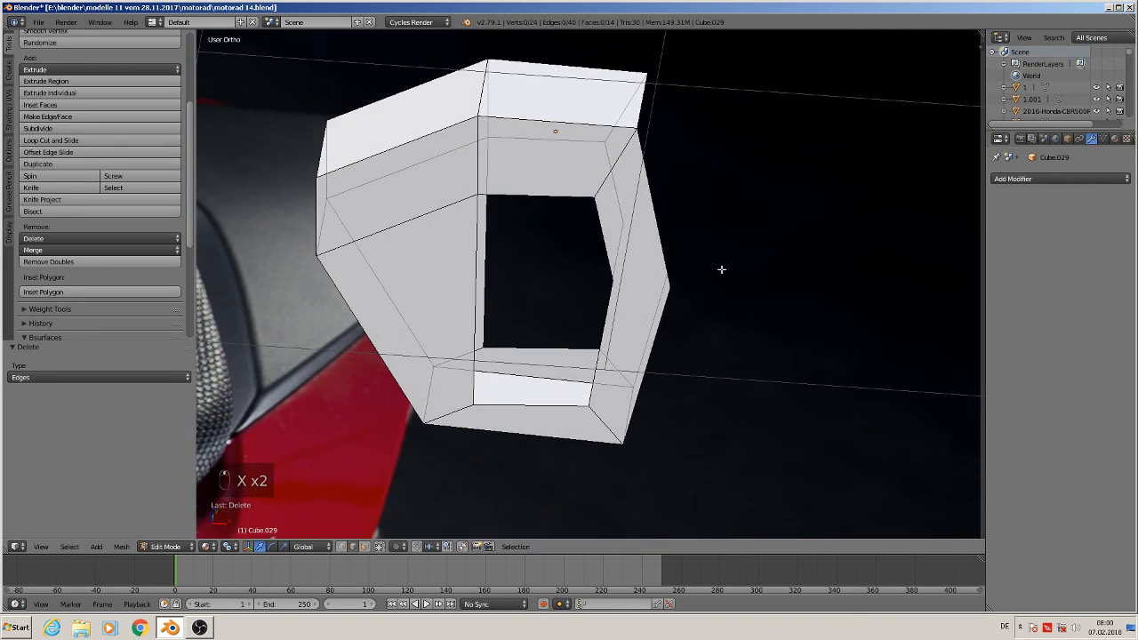
key("KP_7")
scroll(625, 370, "down", 2)
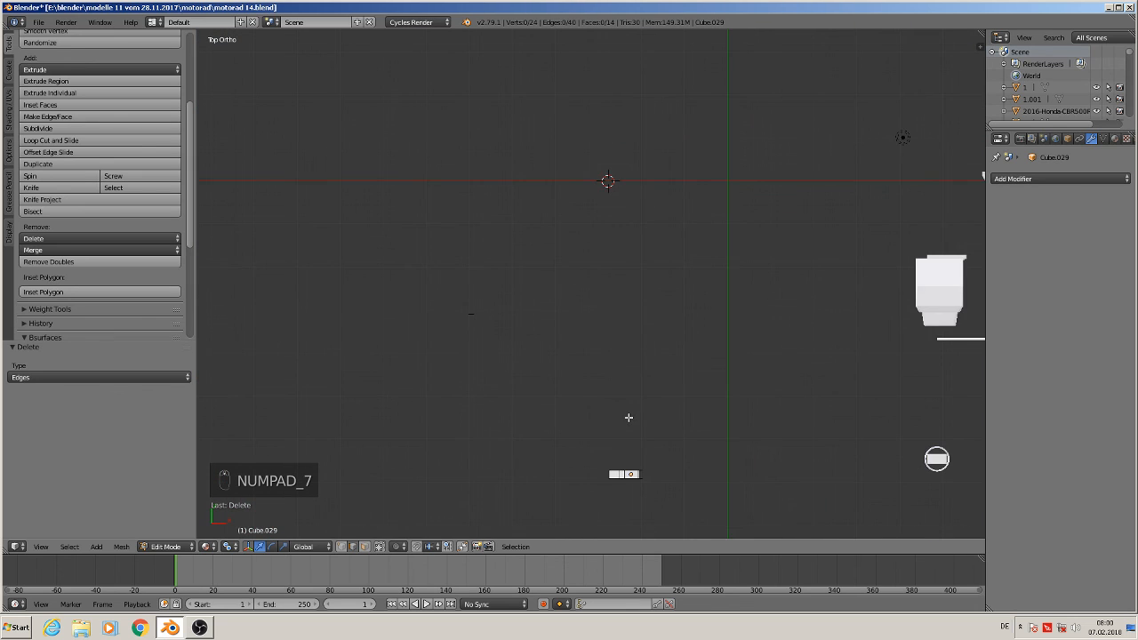
middle_click_drag(627, 414, 620, 201, "shift")
scroll(622, 205, "up", 9)
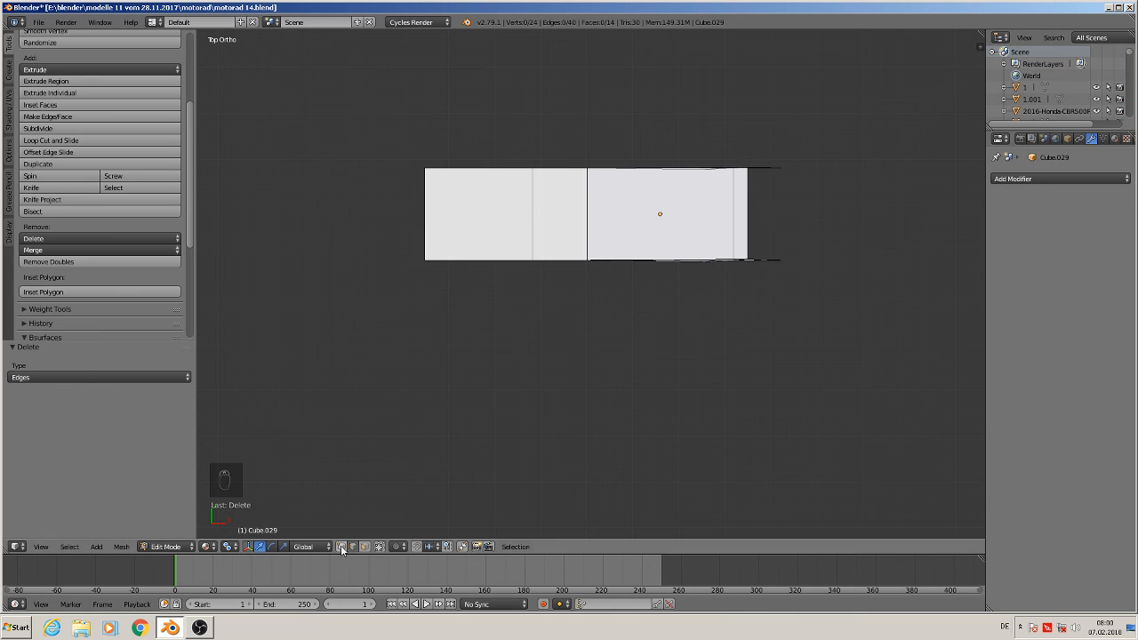
key("a")
key("a")
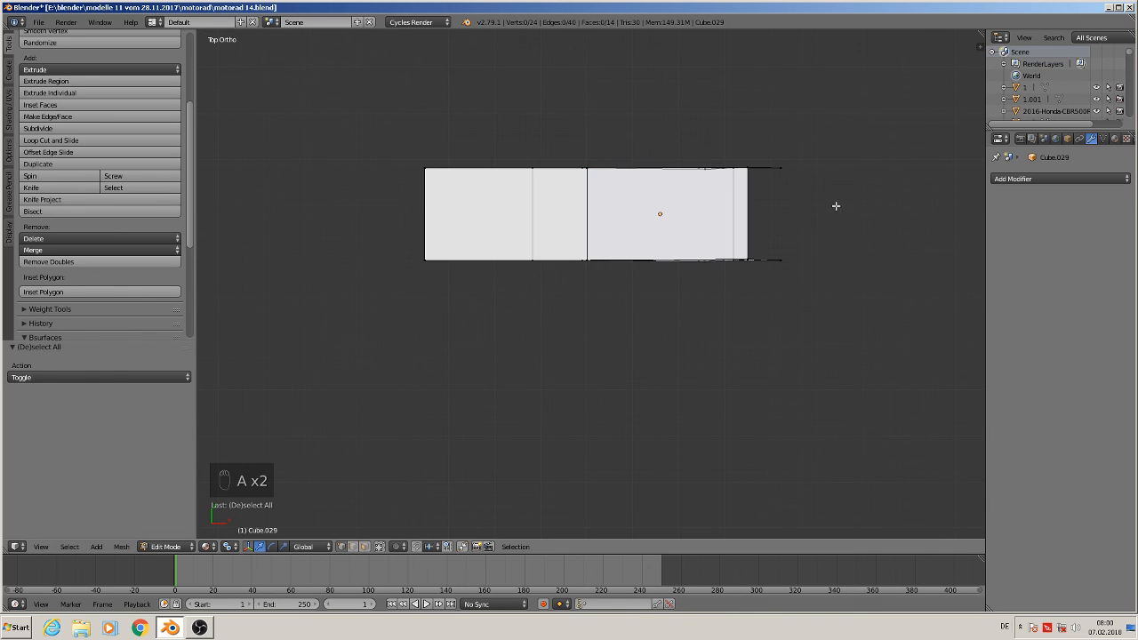
key("b")
left_click_drag(800, 206, 314, 149)
key("x")
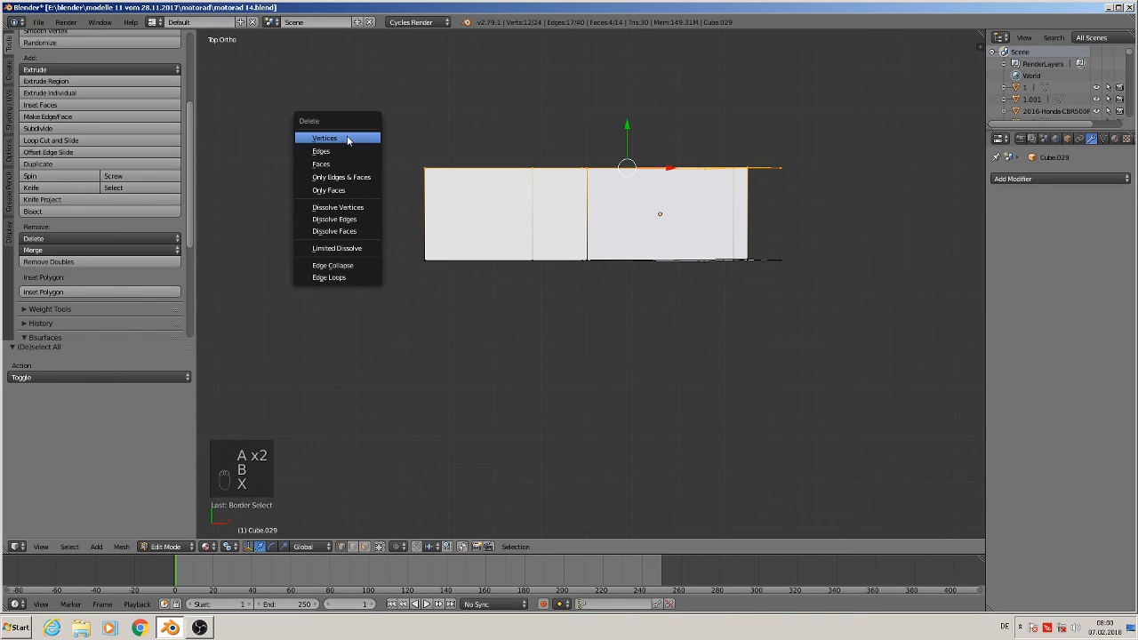
left_click(350, 134)
Add a loop cut across the muffler's side wall next to the opening
middle_click_drag(488, 290, 487, 204)
scroll(487, 204, "up", 3)
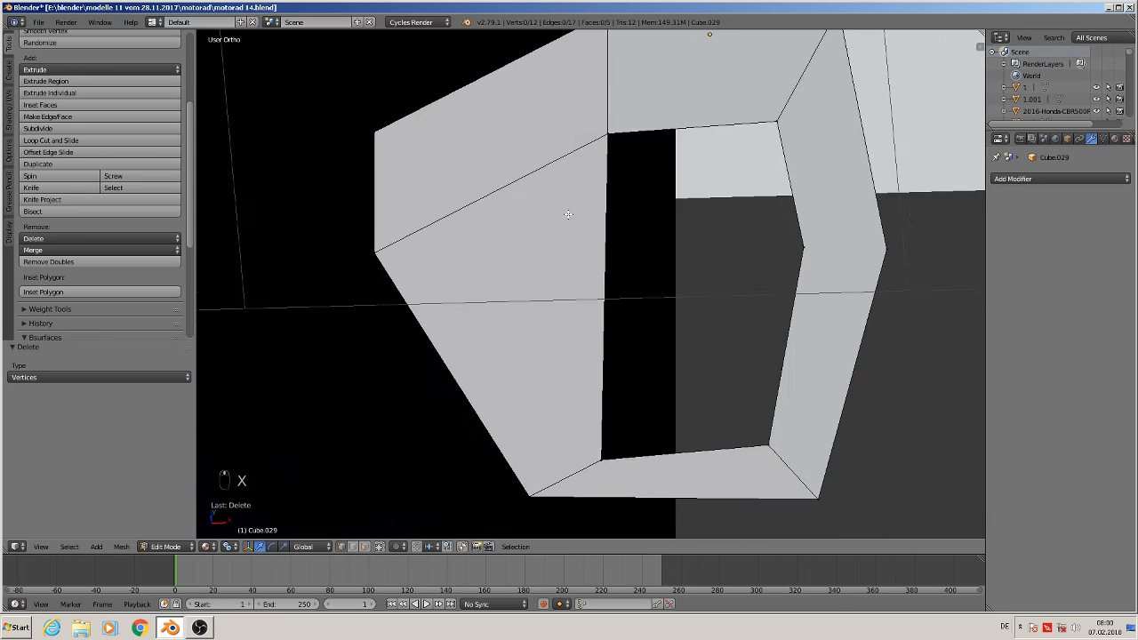
key("KP_5")
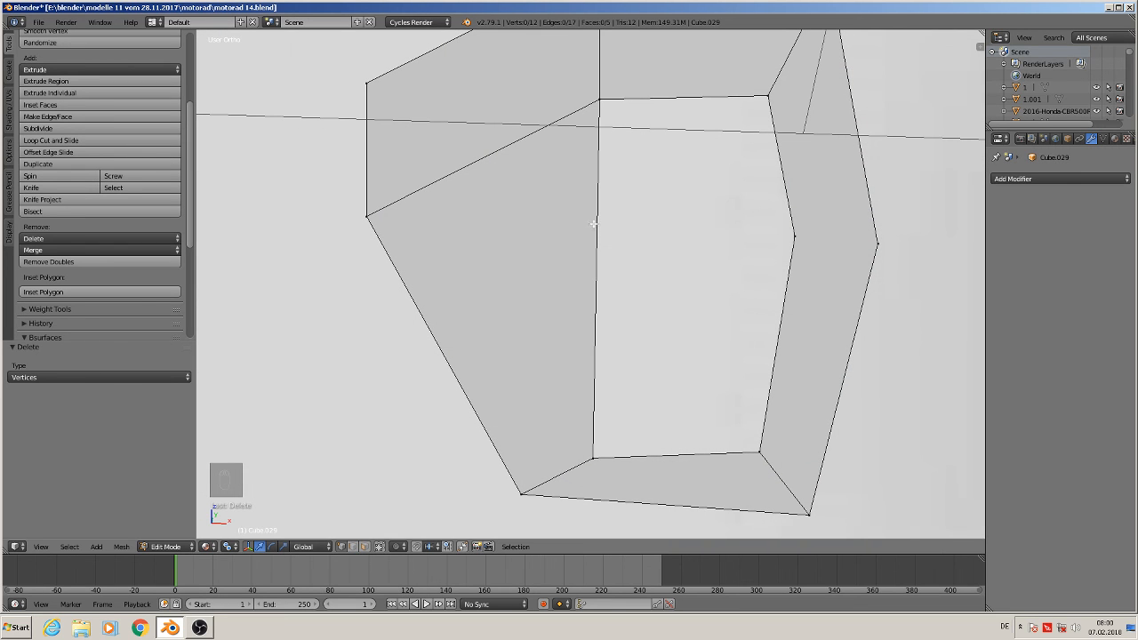
key("ctrl+r")
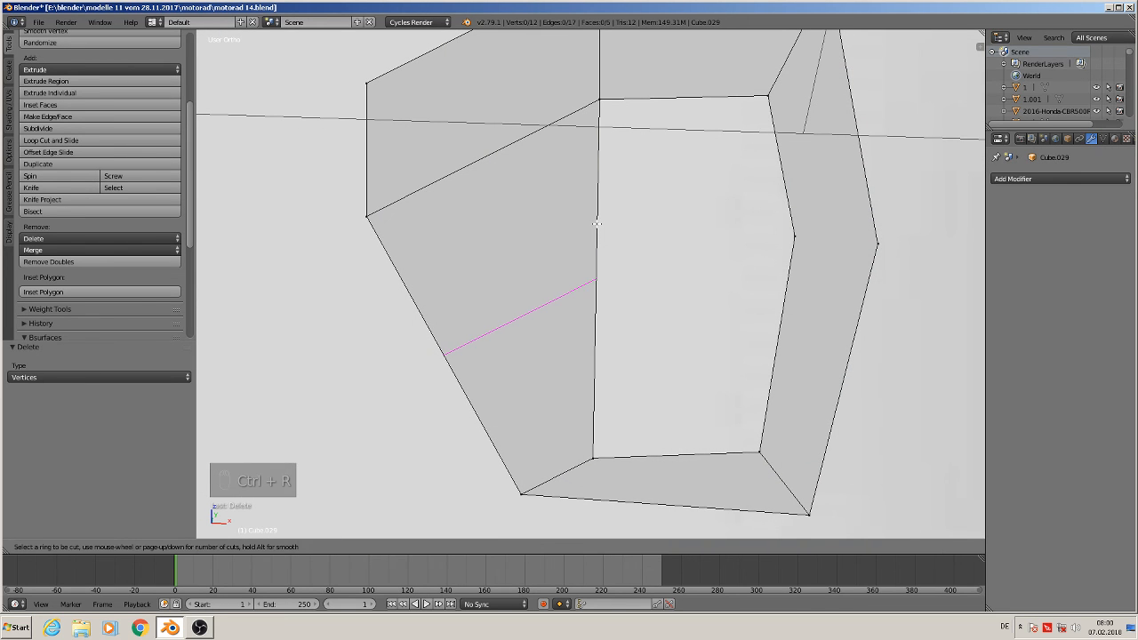
left_click(598, 223)
left_click(573, 167)
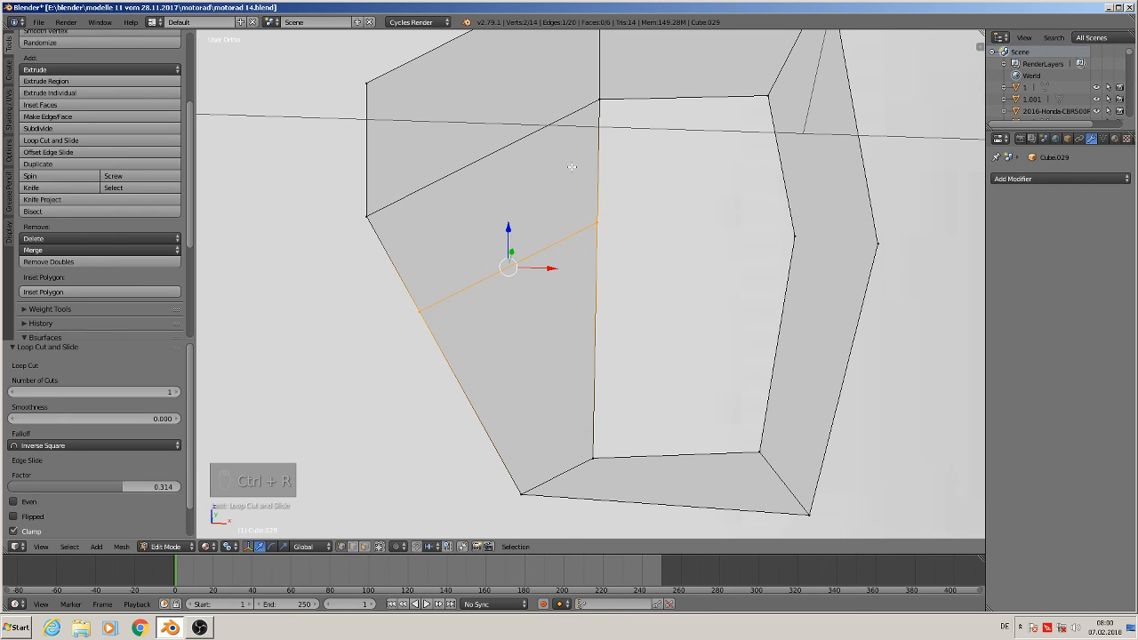
Select the four vertices around the upper part of the opening and fill them with a face
left_click(598, 96)
left_click(597, 222, "shift")
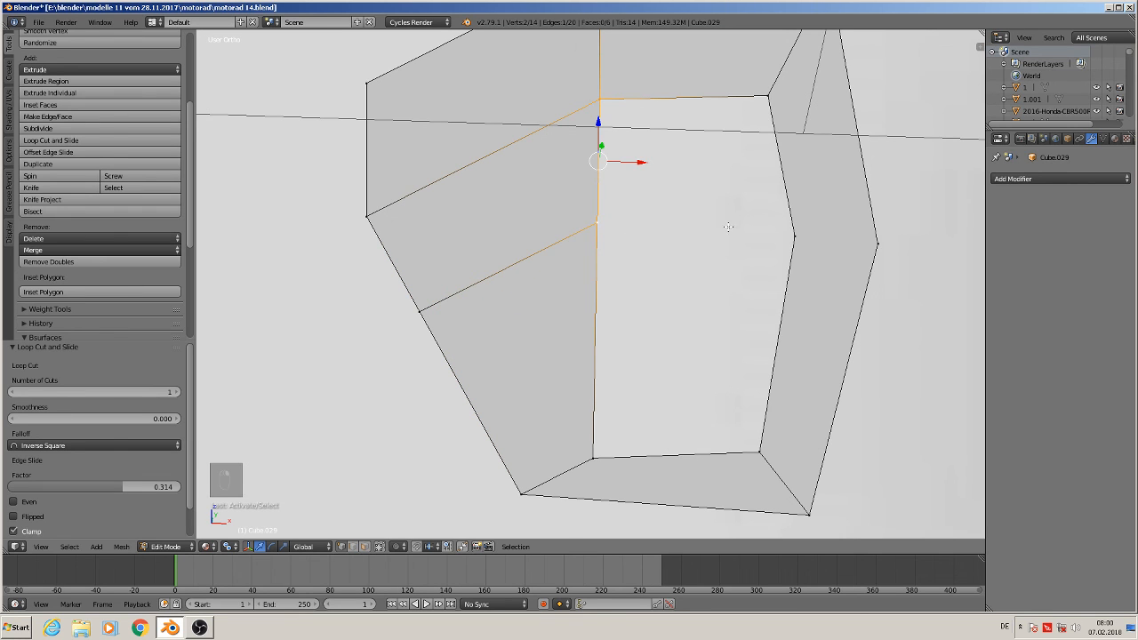
left_click(785, 232, "shift")
left_click(765, 109, "shift")
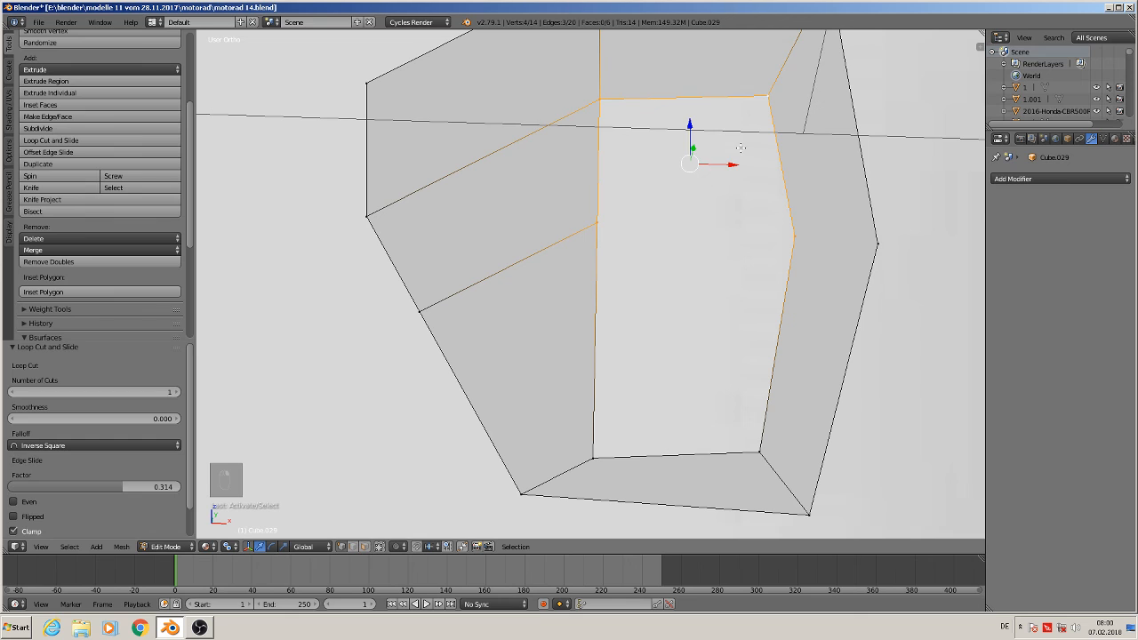
key("f")
Select the four vertices around the lower part of the opening and fill them with a face
left_click(598, 221)
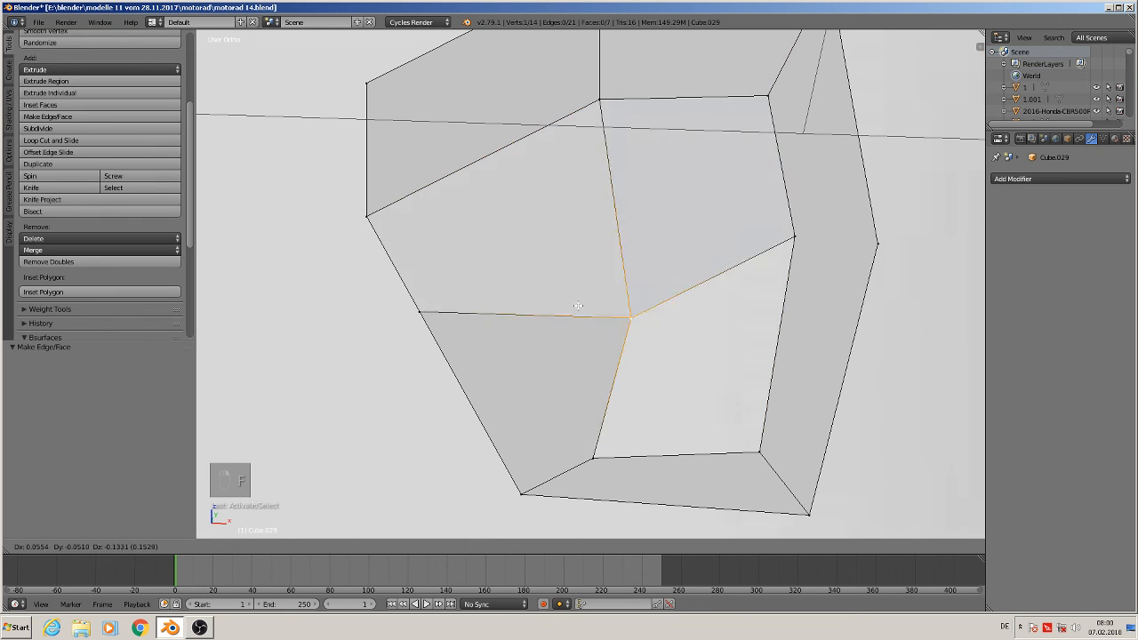
left_click(596, 457, "shift")
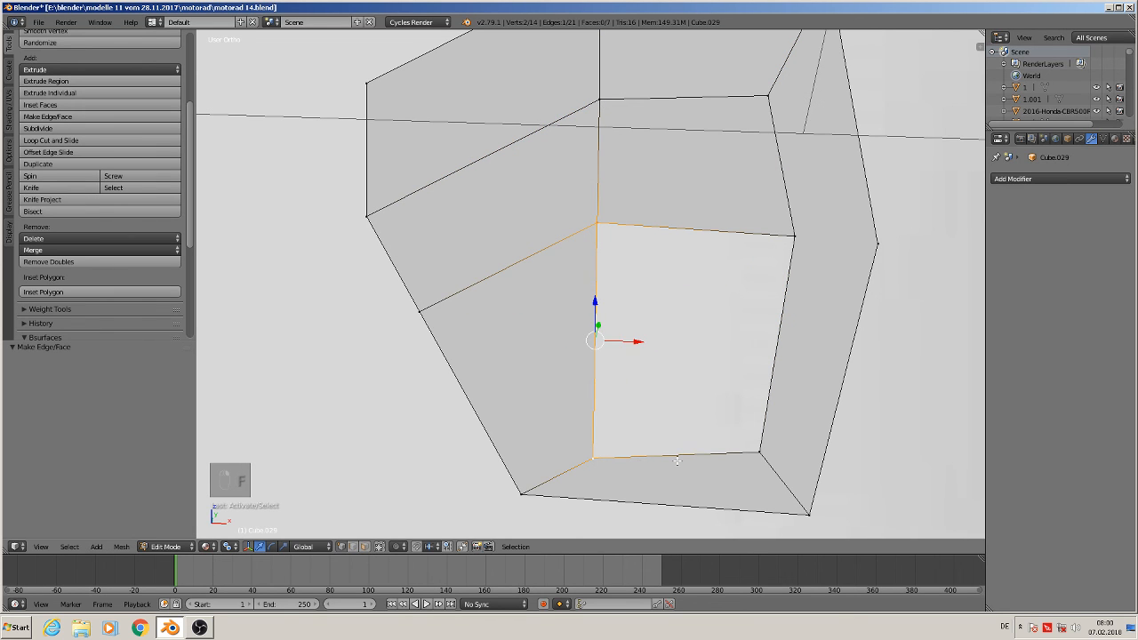
left_click(759, 452, "shift")
left_click(796, 236, "shift")
key("f")
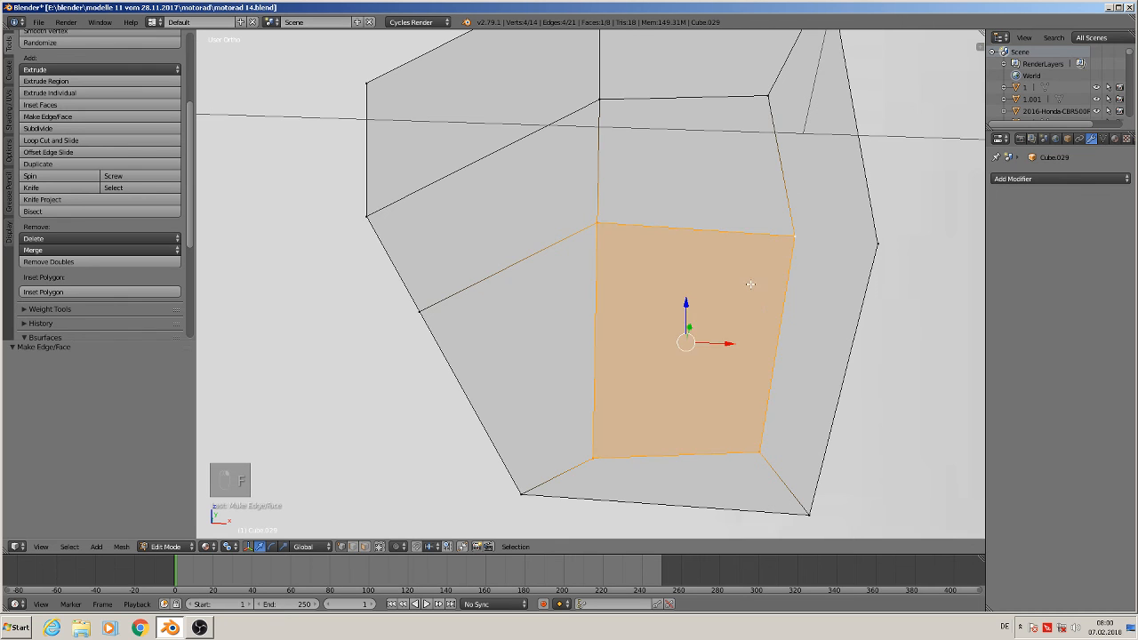
Nudge two vertices of the new faces slightly to straighten the front face's middle edges
scroll(796, 237, "down", 8)
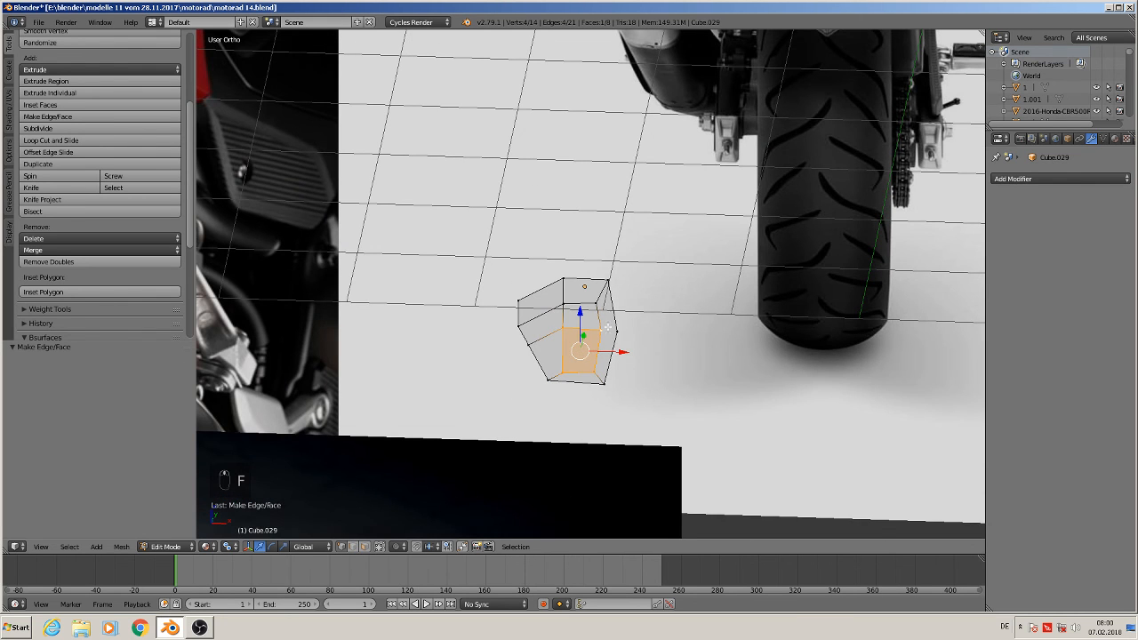
middle_click_drag(648, 341, 718, 360, "shift")
scroll(718, 360, "up", 3)
scroll(605, 377, "up", 3)
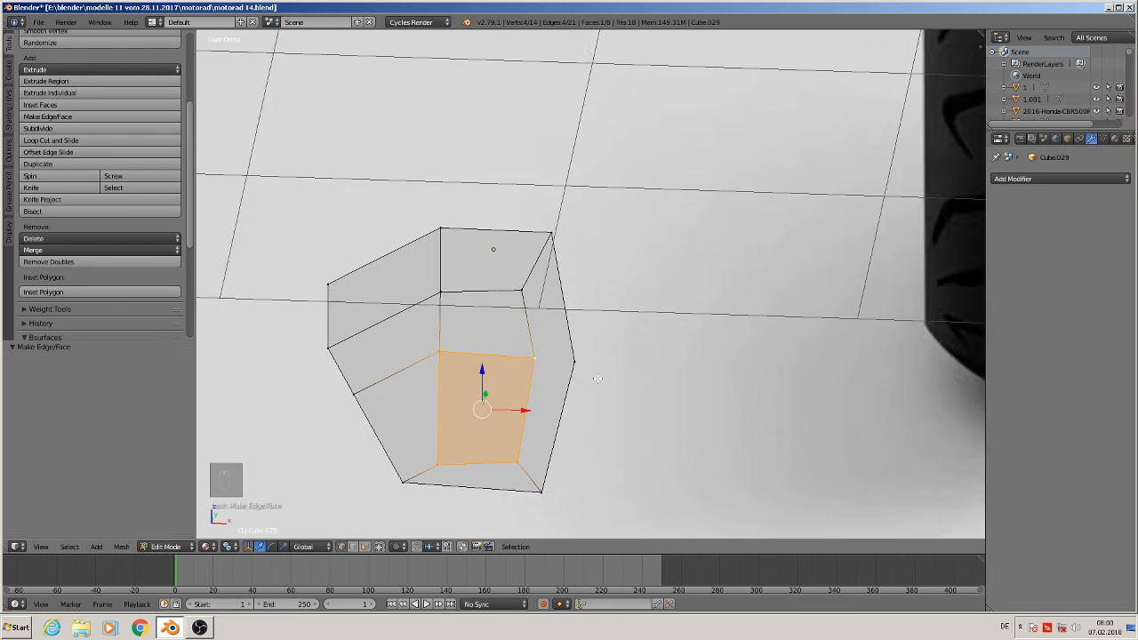
right_click(509, 277)
left_click_drag(505, 238, 499, 243)
right_click(527, 356)
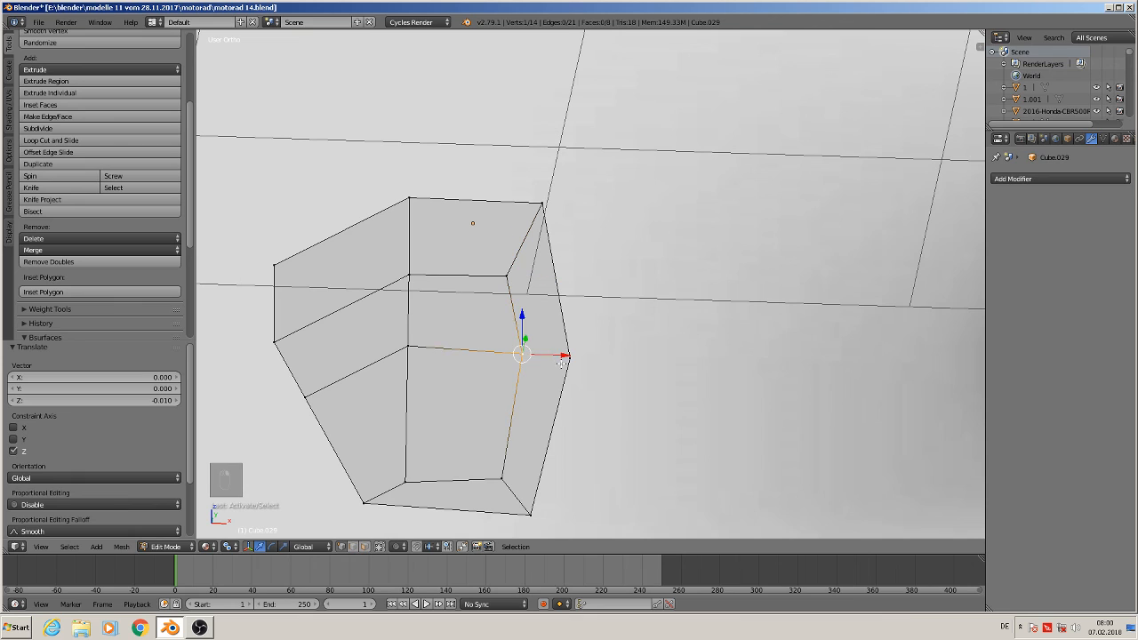
left_click_drag(555, 353, 543, 358)
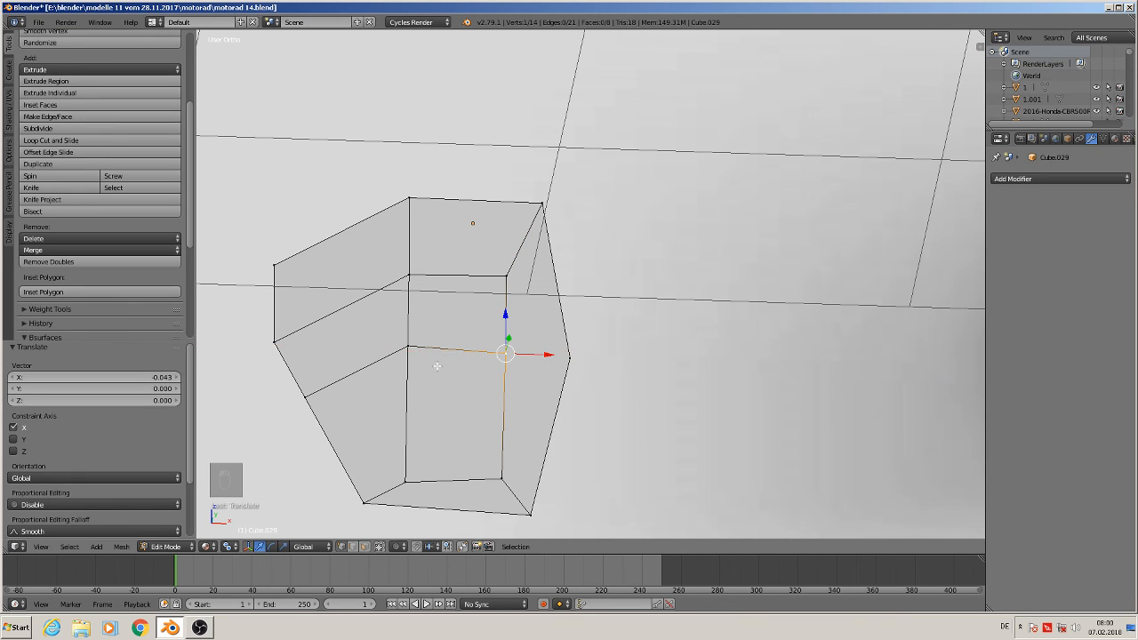
Select the bottom edge of the front face and raise it slightly
right_click(409, 342)
left_click_drag(448, 347, 449, 347)
right_click(504, 481)
right_click(404, 481)
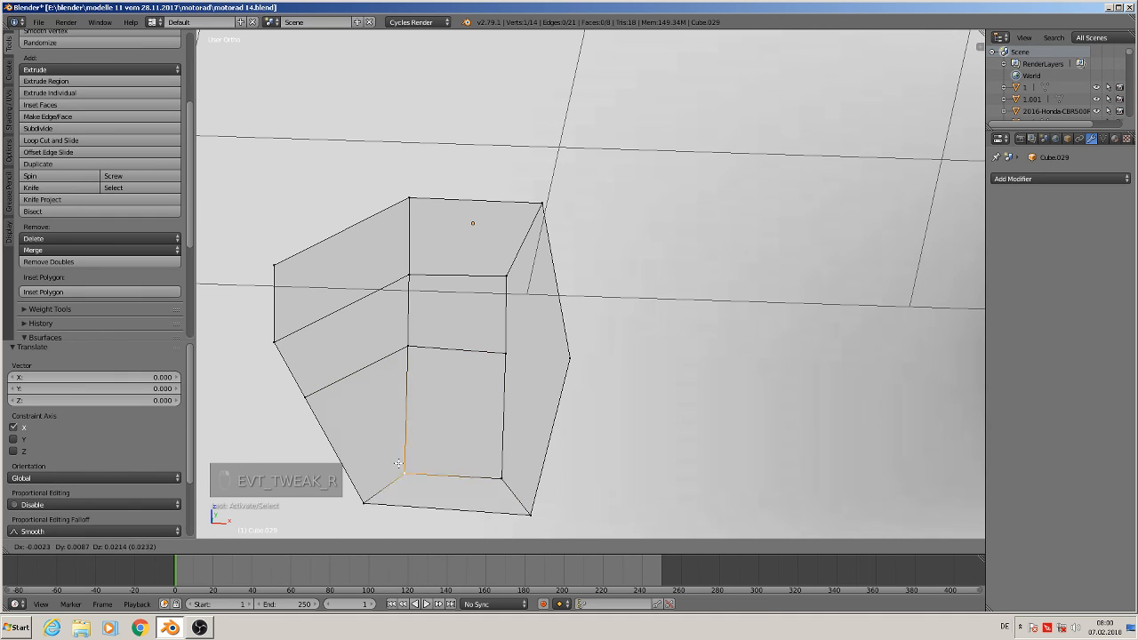
left_click_drag(404, 443, 403, 436)
Use the Knife to cut an edge from the front face's middle vertex to its right outer corner
scroll(413, 410, "down", 2)
middle_click_drag(508, 356, 552, 339, "shift")
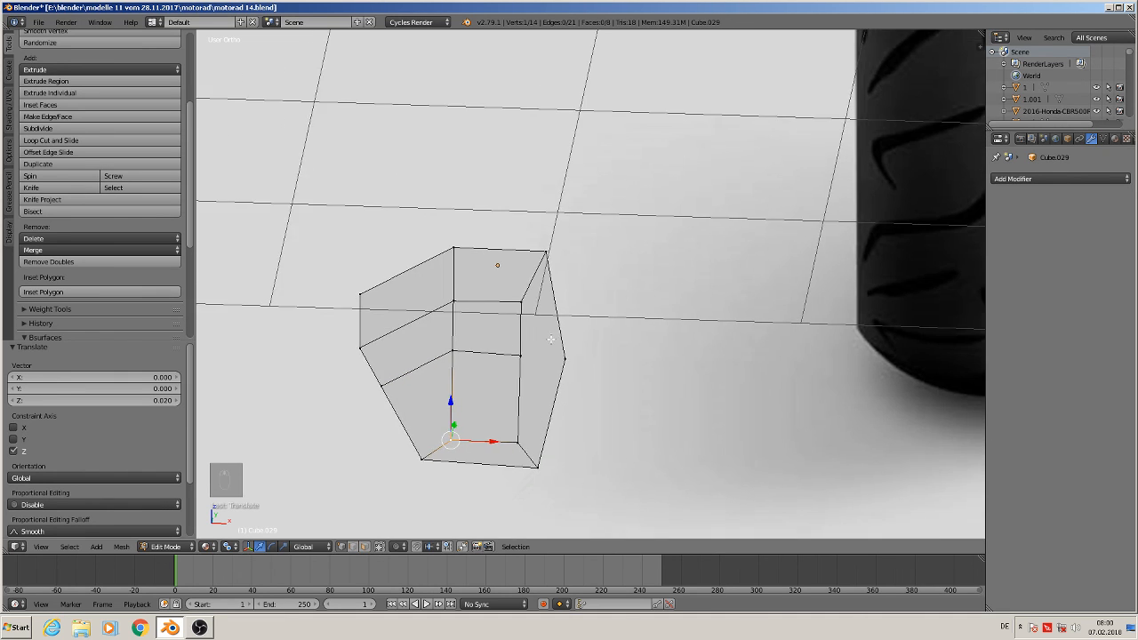
scroll(549, 341, "down", 1)
scroll(549, 340, "up", 4)
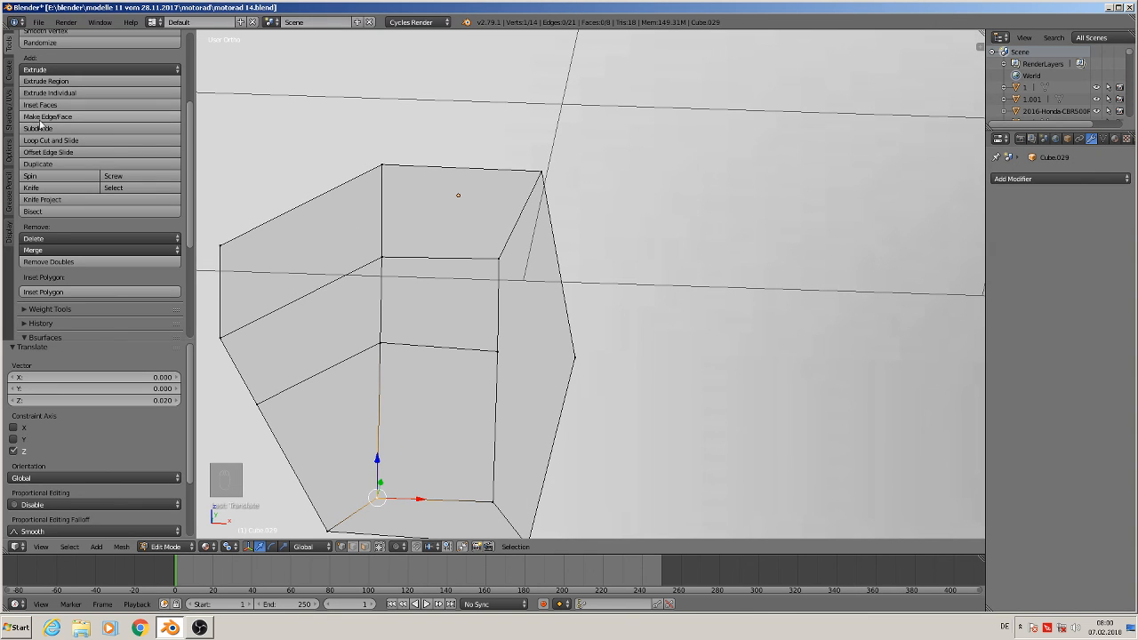
left_click(40, 189)
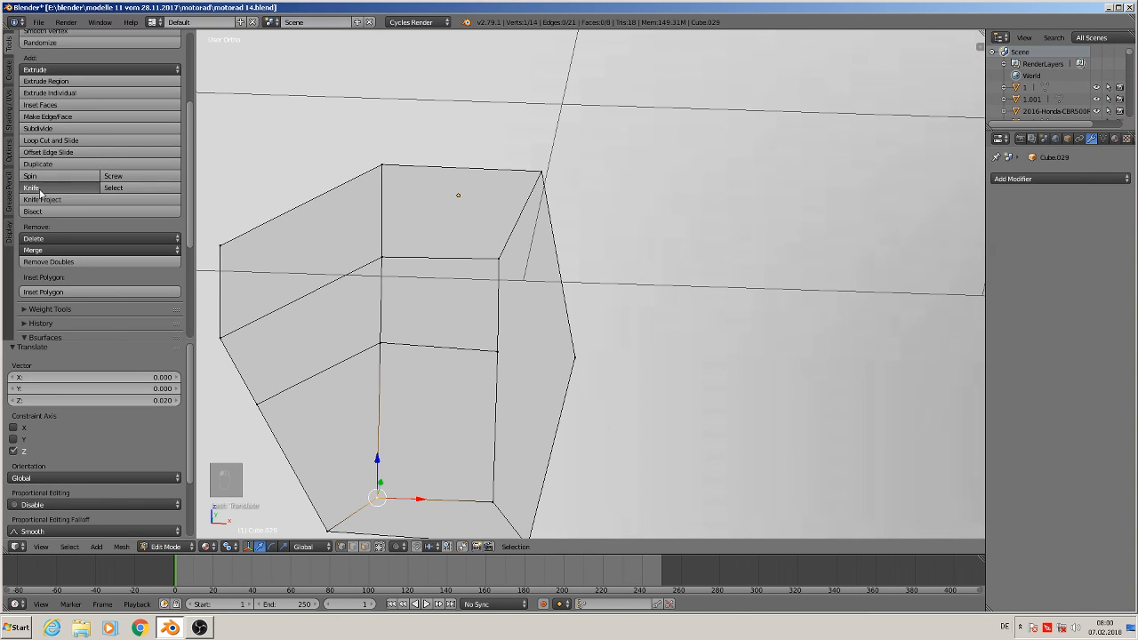
left_click(497, 351)
left_click(575, 355)
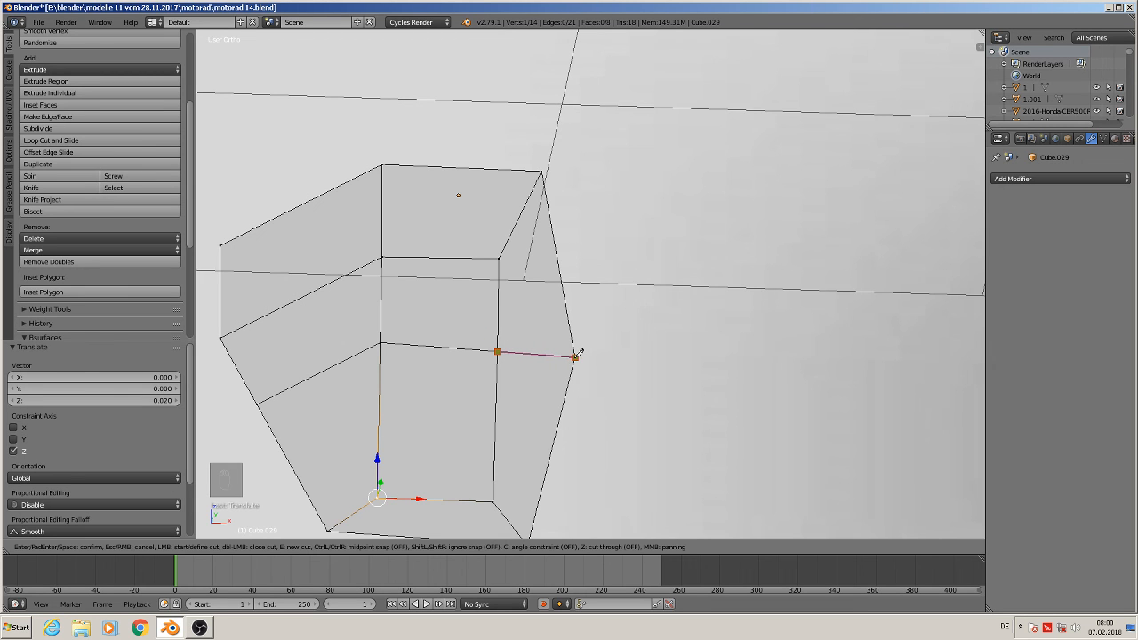
key("Return")
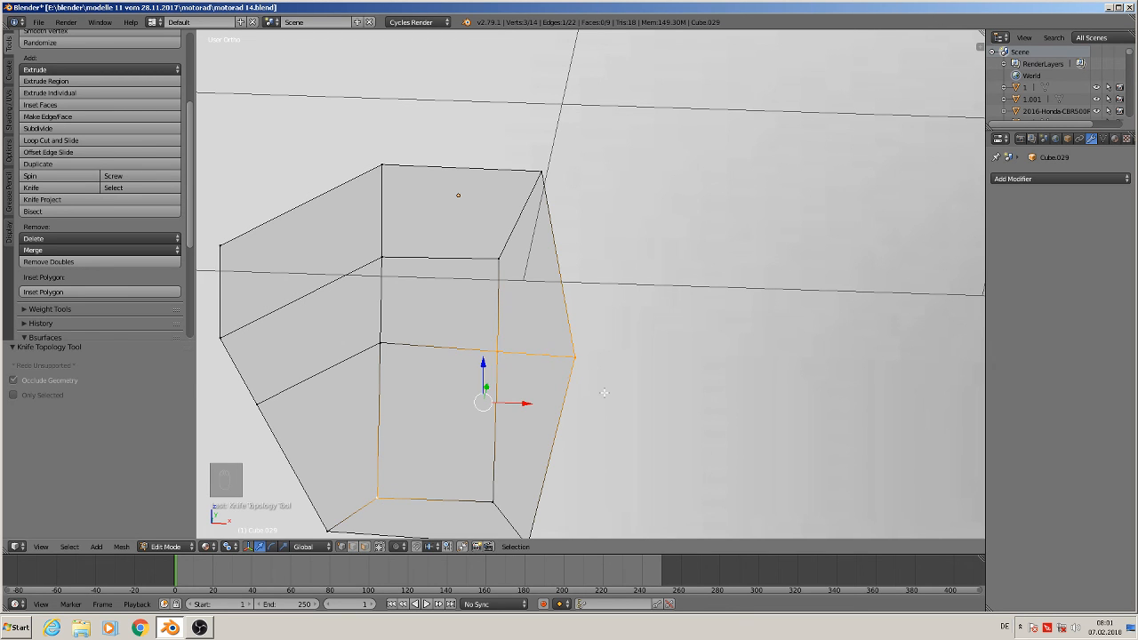
Deselect everything and leave Edit Mode
key("a")
scroll(604, 392, "down", 5)
middle_click_drag(601, 396, 481, 357, "shift")
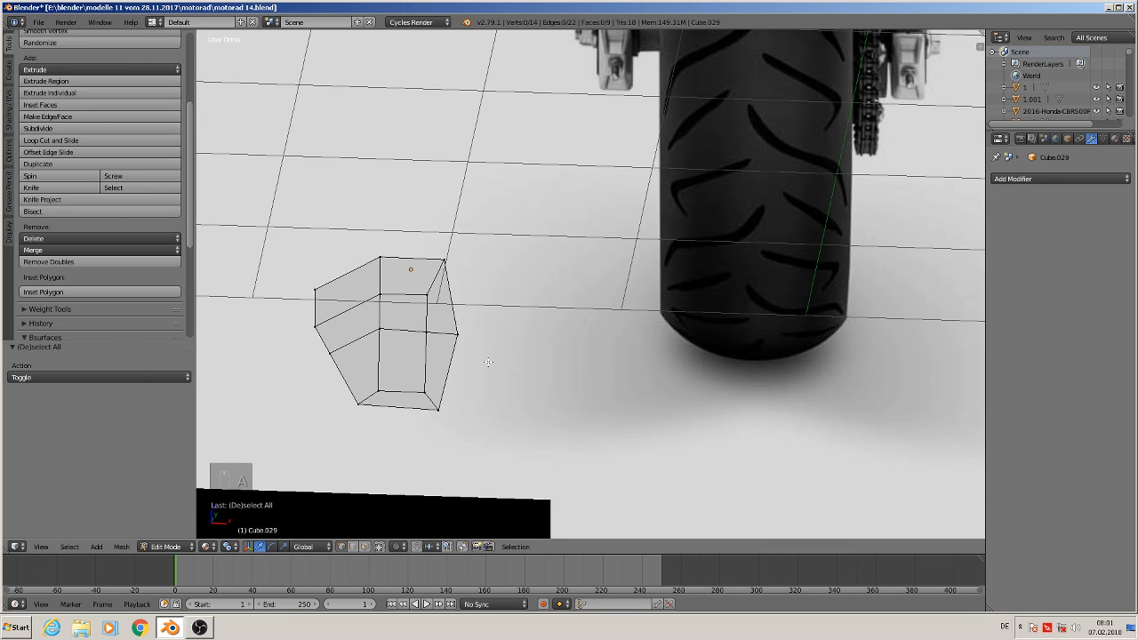
scroll(488, 362, "down", 3)
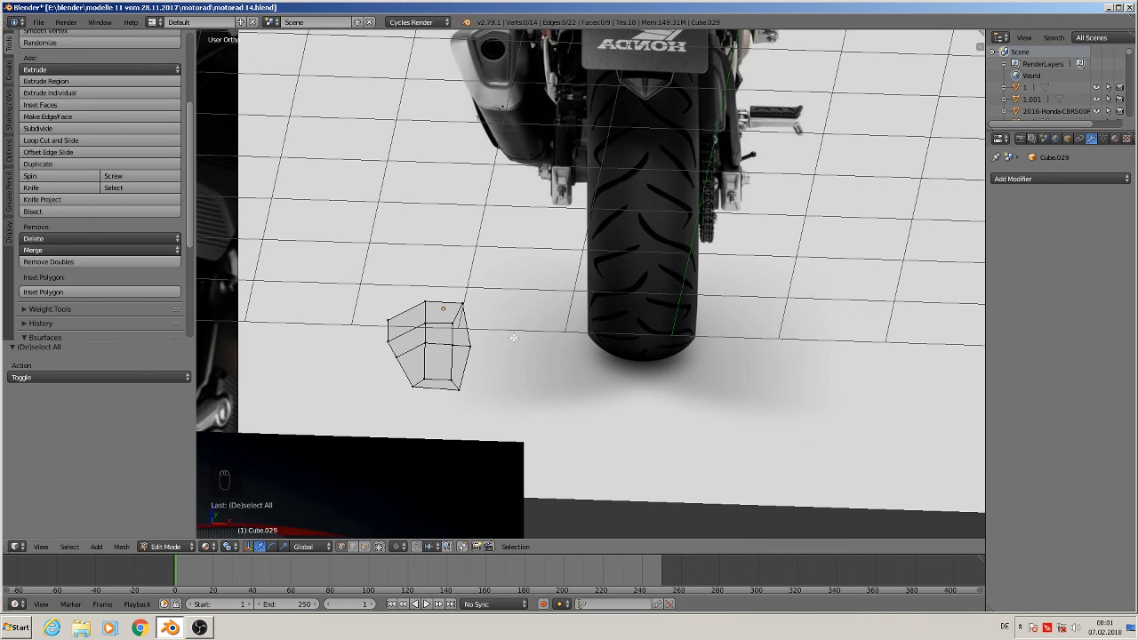
key("Tab")
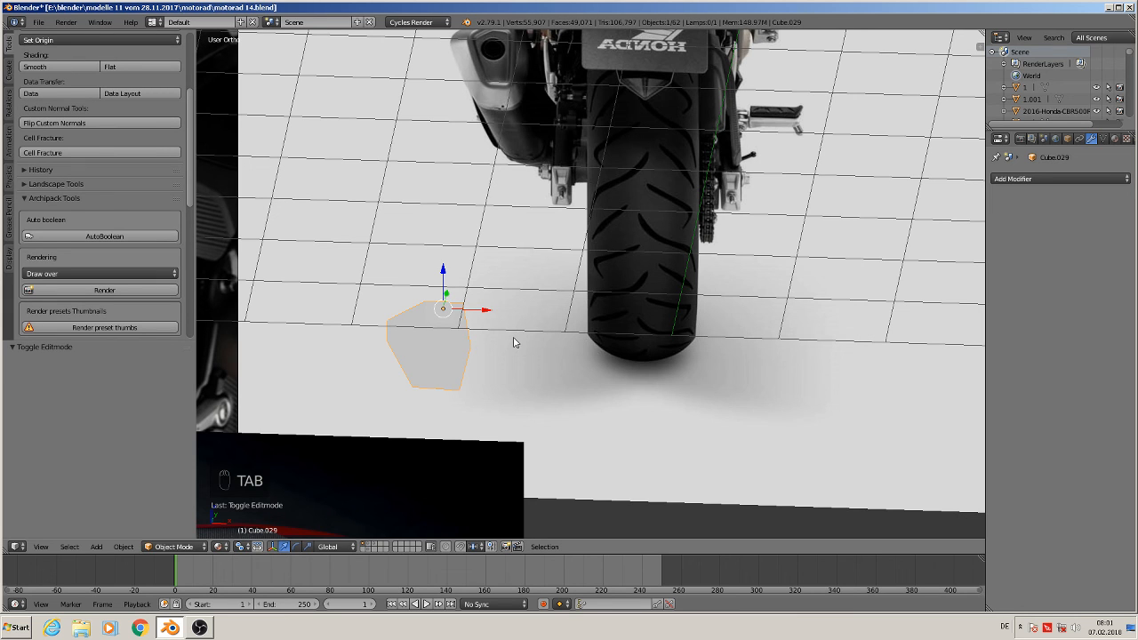
scroll(497, 287, "down", 2)
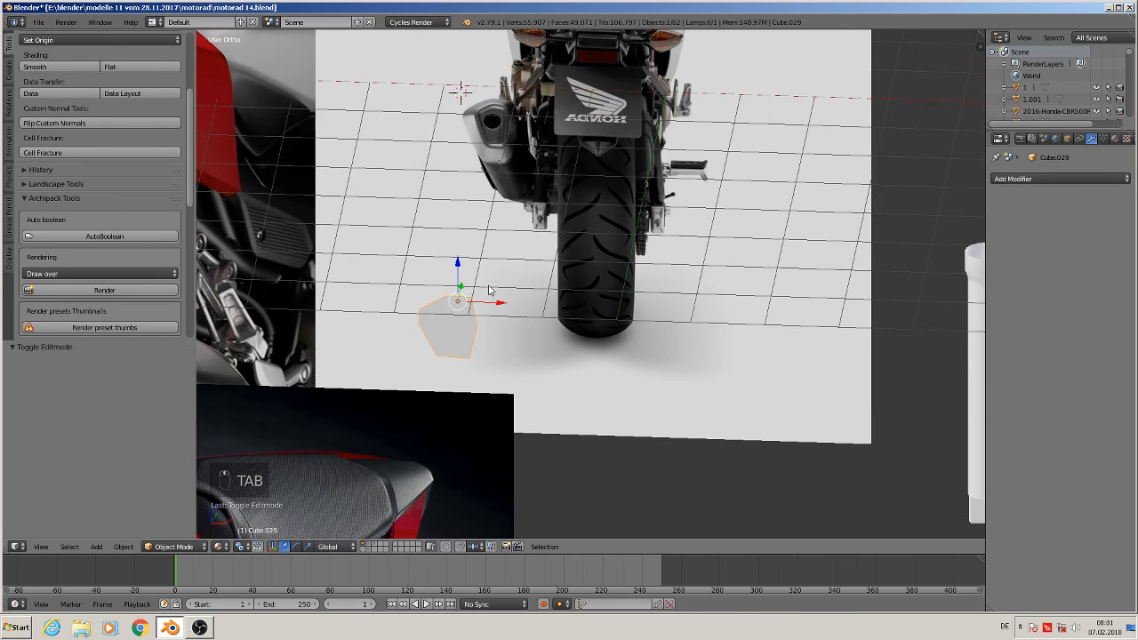
Duplicate the muffler shape and move the copy along X onto the muffler end in the photo
key("shift+d")
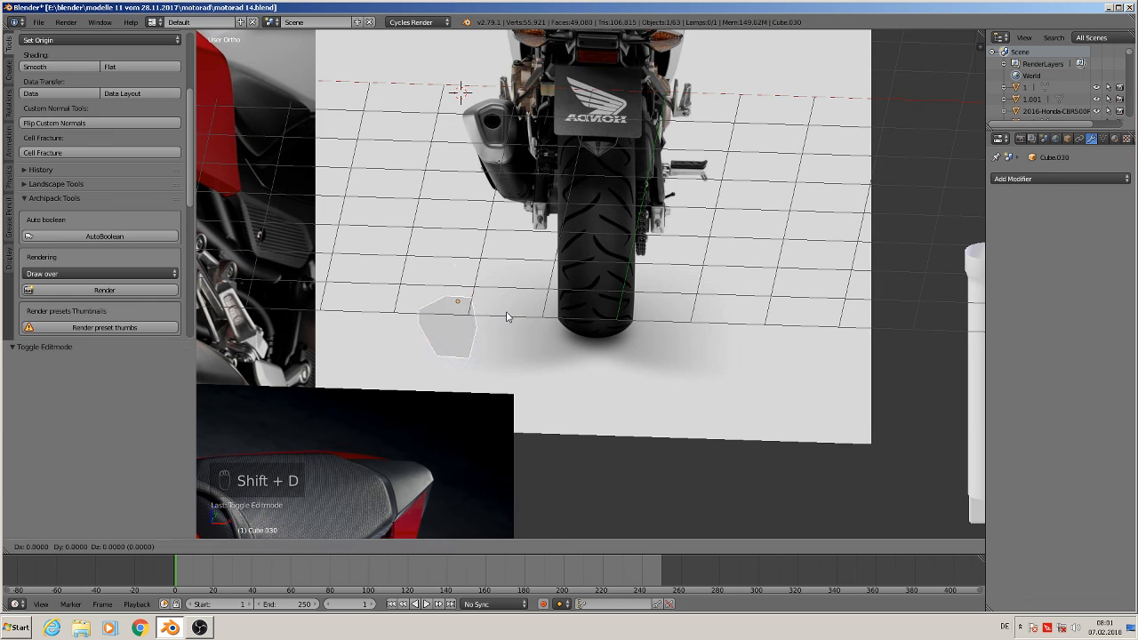
left_click(507, 317)
left_click_drag(503, 305, 567, 299)
right_click(449, 318)
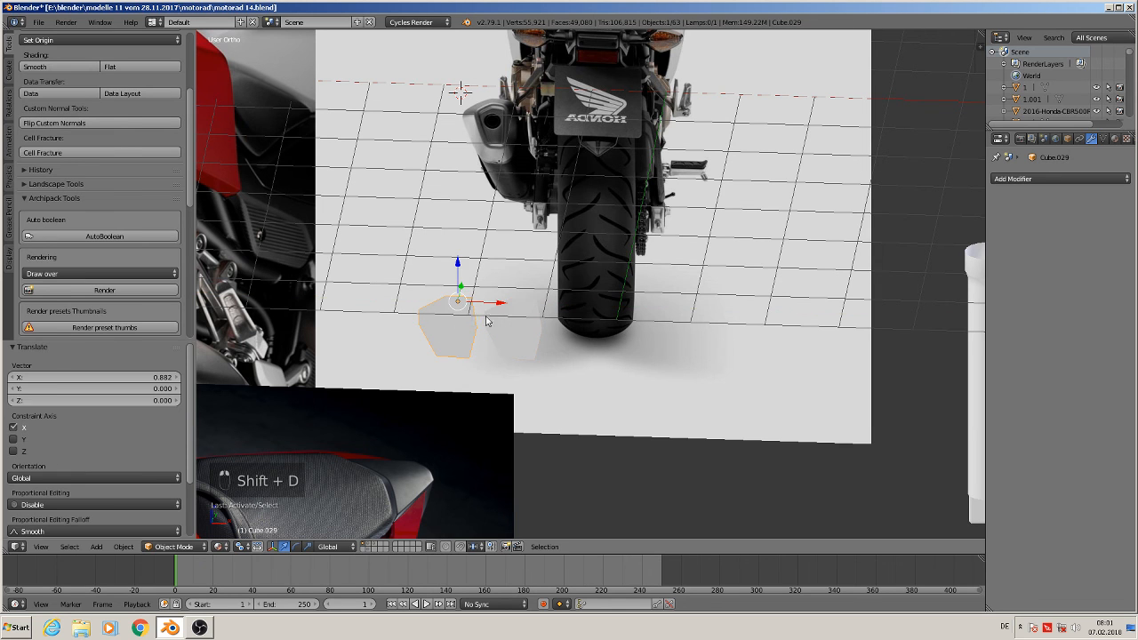
left_click_drag(487, 303, 330, 301)
scroll(484, 315, "up", 5)
right_click(539, 323)
middle_click_drag(574, 312, 575, 306)
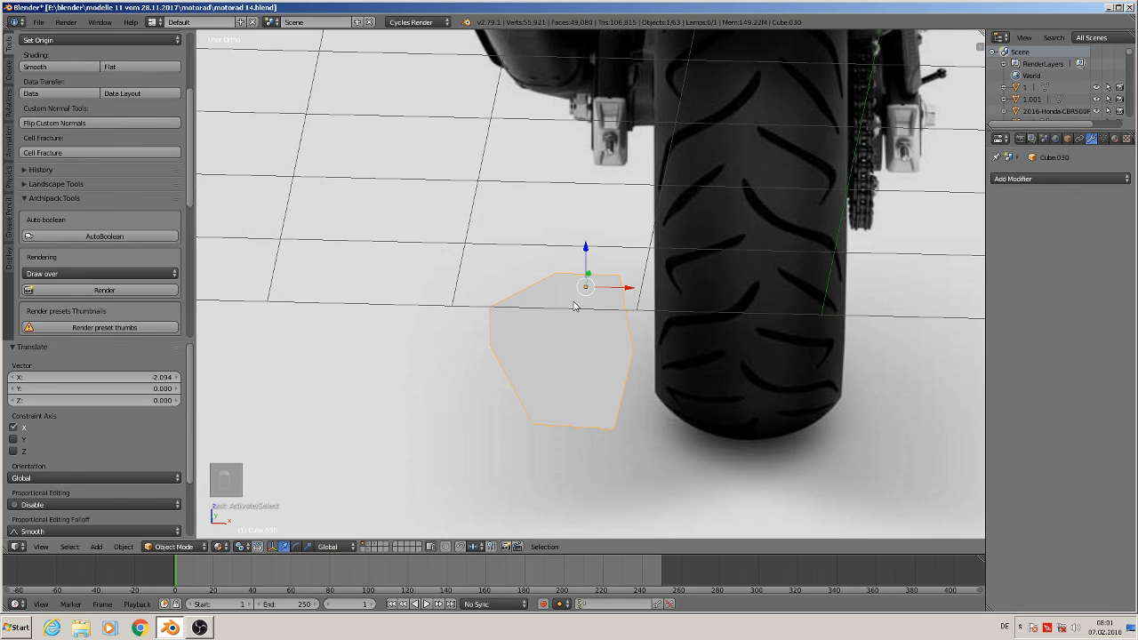
key("KP_1")
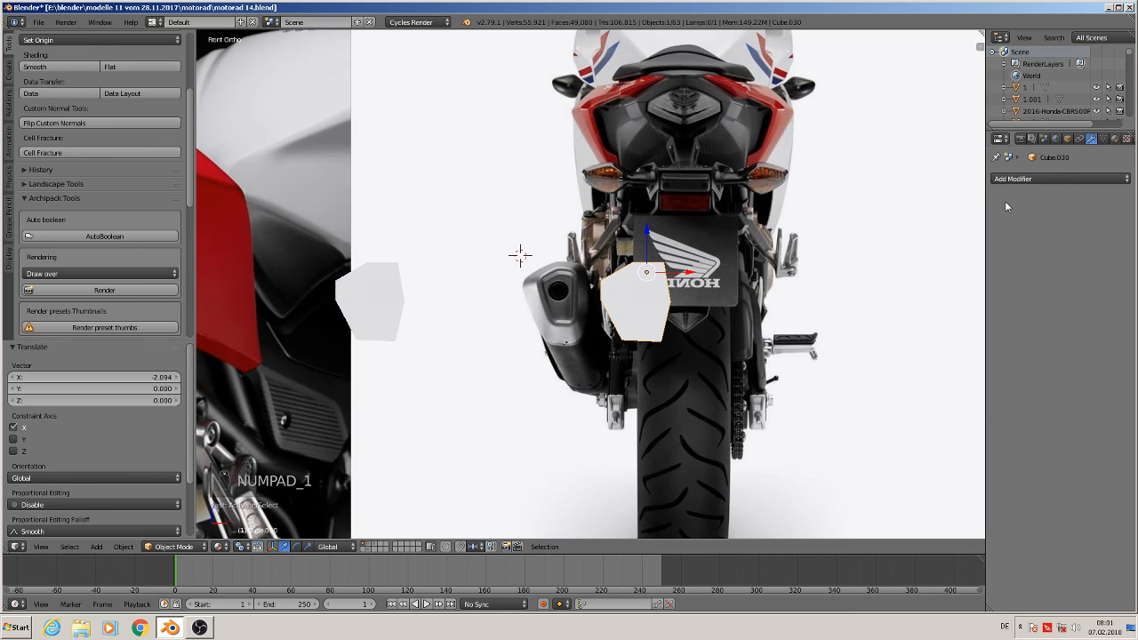
Add a Subdivision Surface modifier to the copy with 2 viewport subdivisions
left_click(1045, 179)
left_click(834, 371)
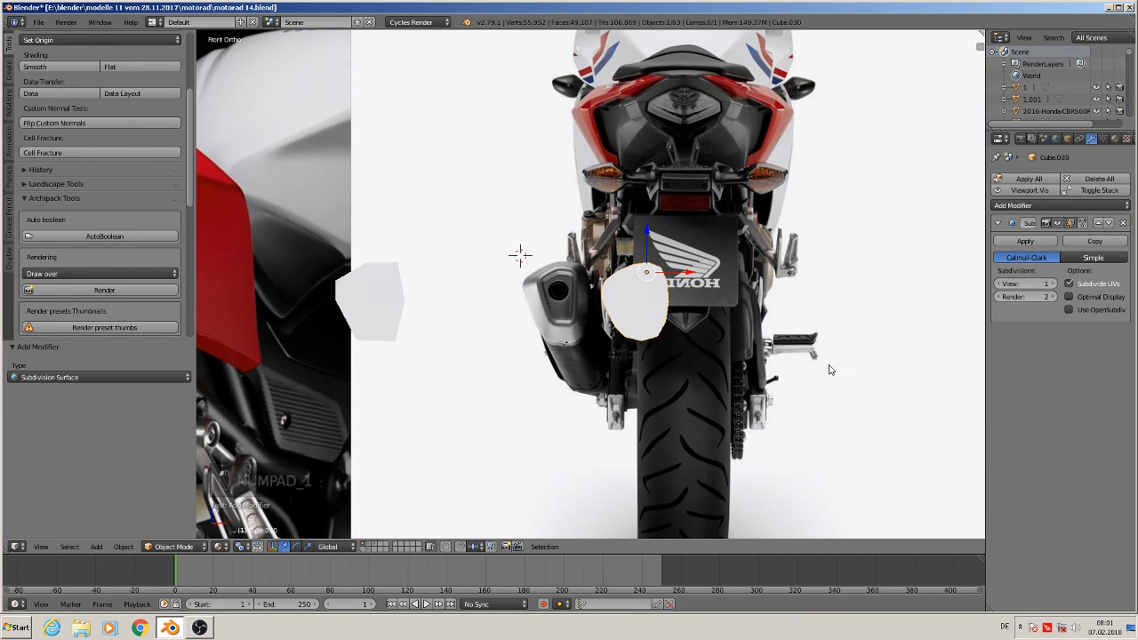
left_click(1050, 283)
scroll(604, 423, "up", 4)
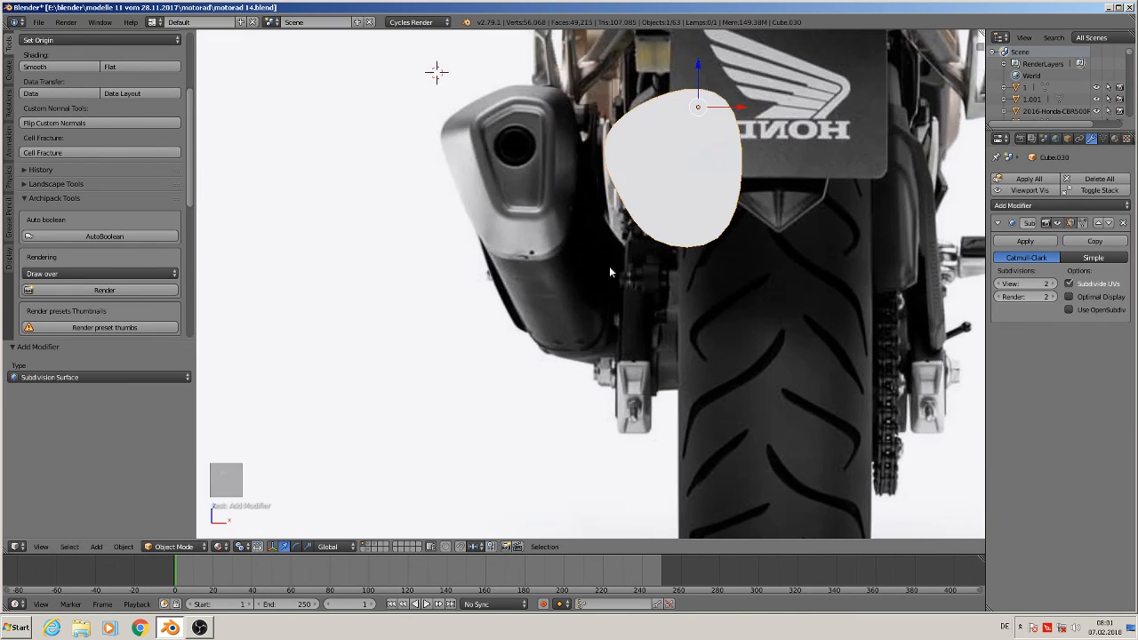
Enter Edit Mode on the copy and add a loop cut around its sides
middle_click_drag(678, 203, 545, 322, "shift")
scroll(564, 285, "up", 2)
scroll(552, 269, "down", 1)
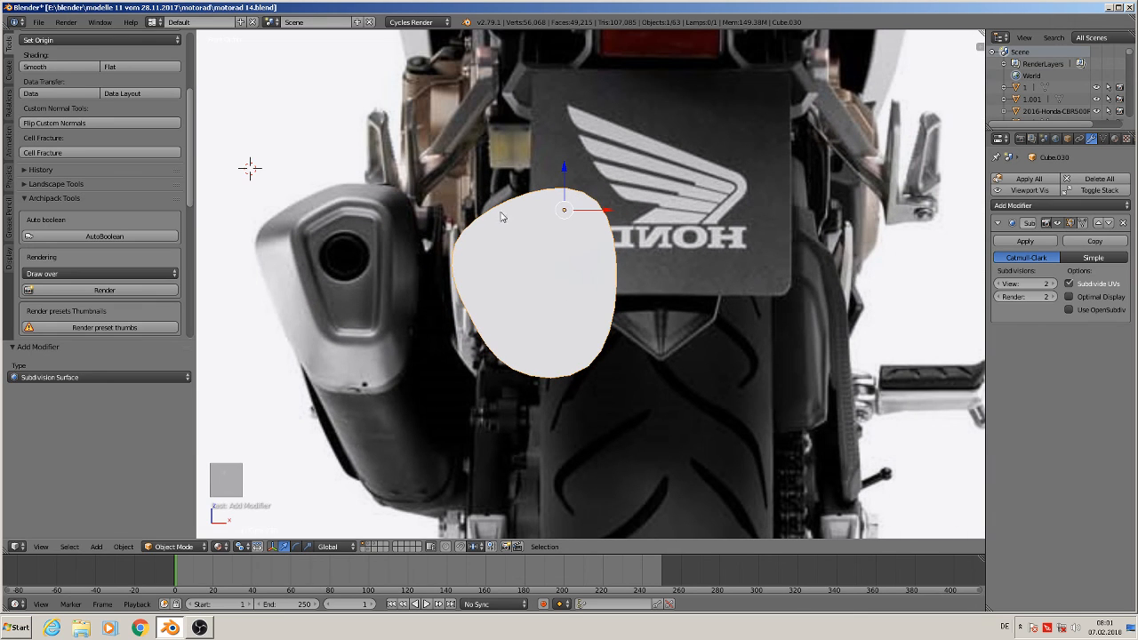
key("Tab")
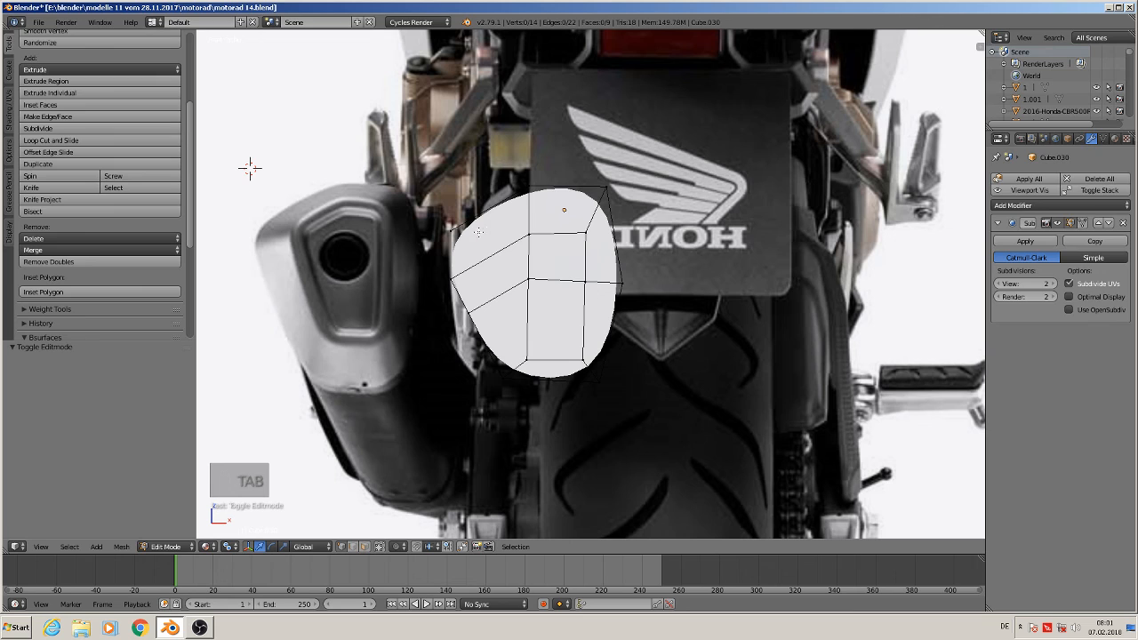
key("ctrl+r")
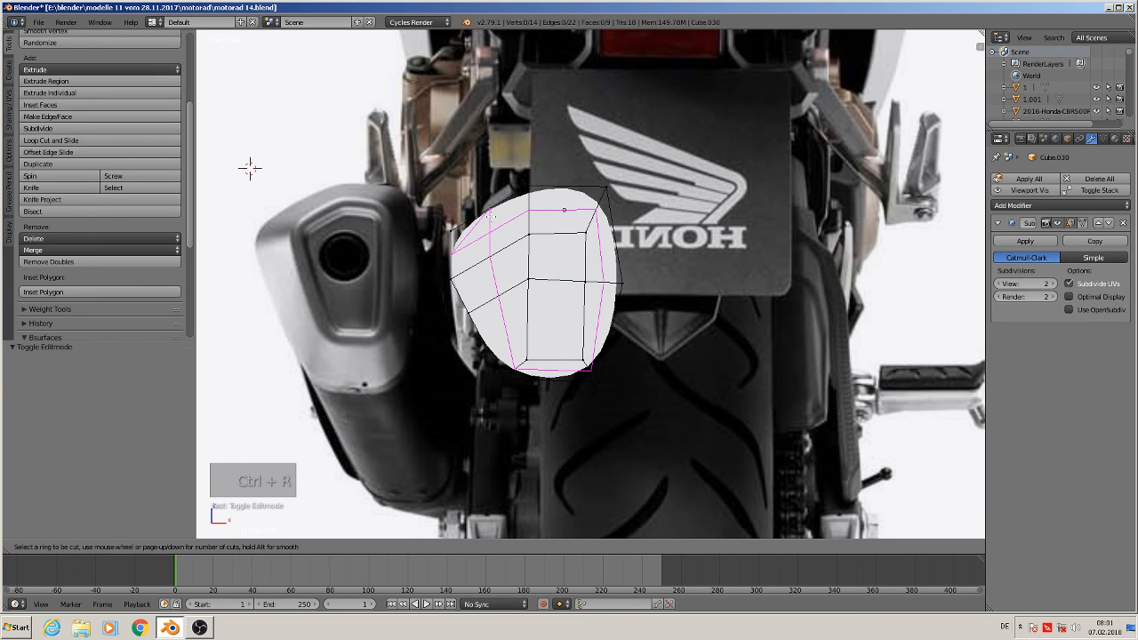
left_click(490, 216)
right_click(489, 216)
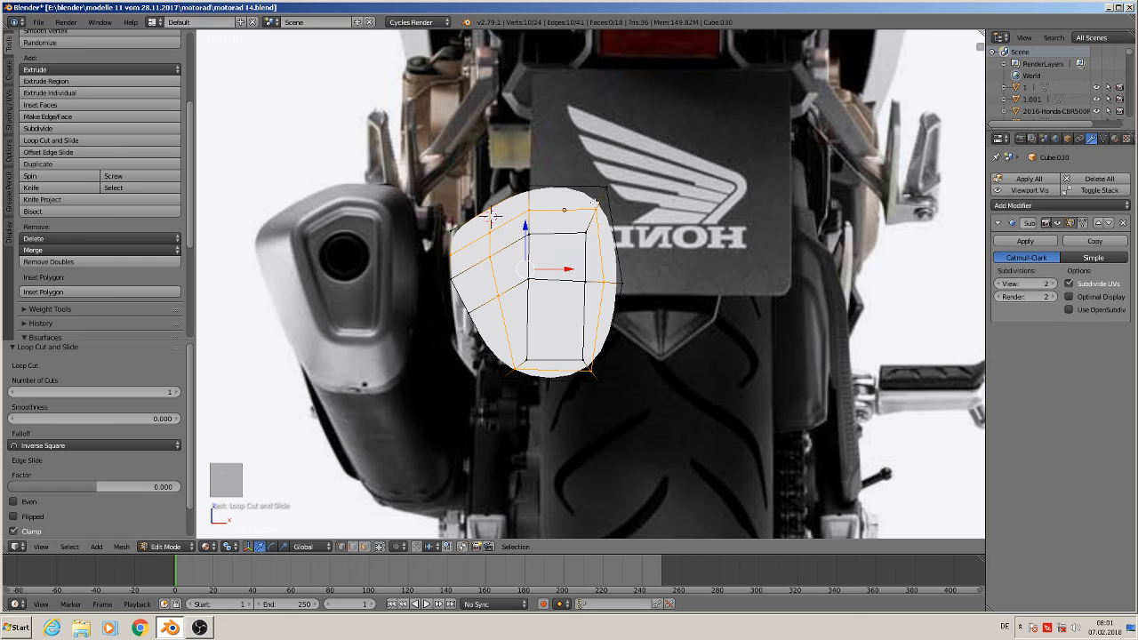
Add a vertical loop cut through the subdivided copy, sliding it toward the copy's right side
key("ctrl+r")
left_click(492, 215)
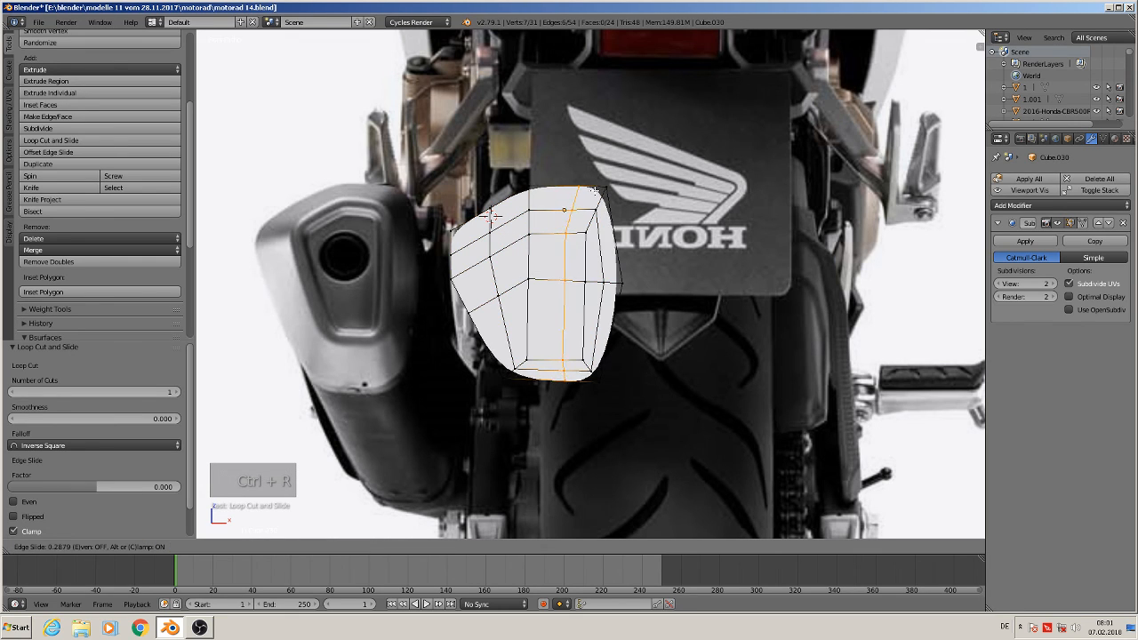
left_click(600, 191)
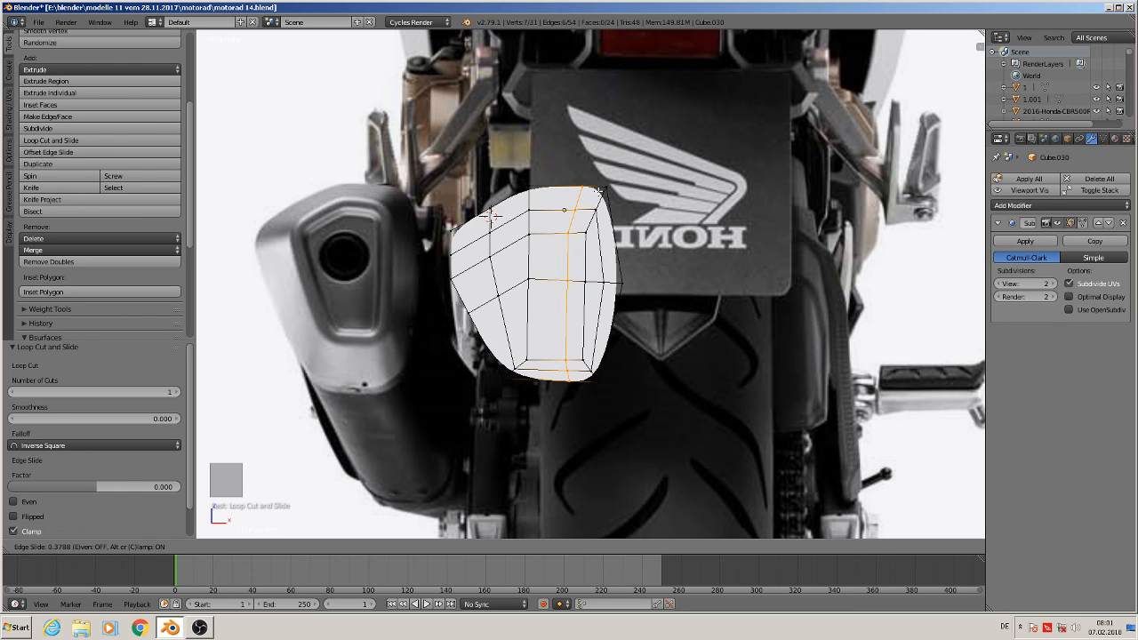
Add a horizontal loop cut across the copy's upper part and preview the smoothed shape in Object Mode
key("ctrl+r")
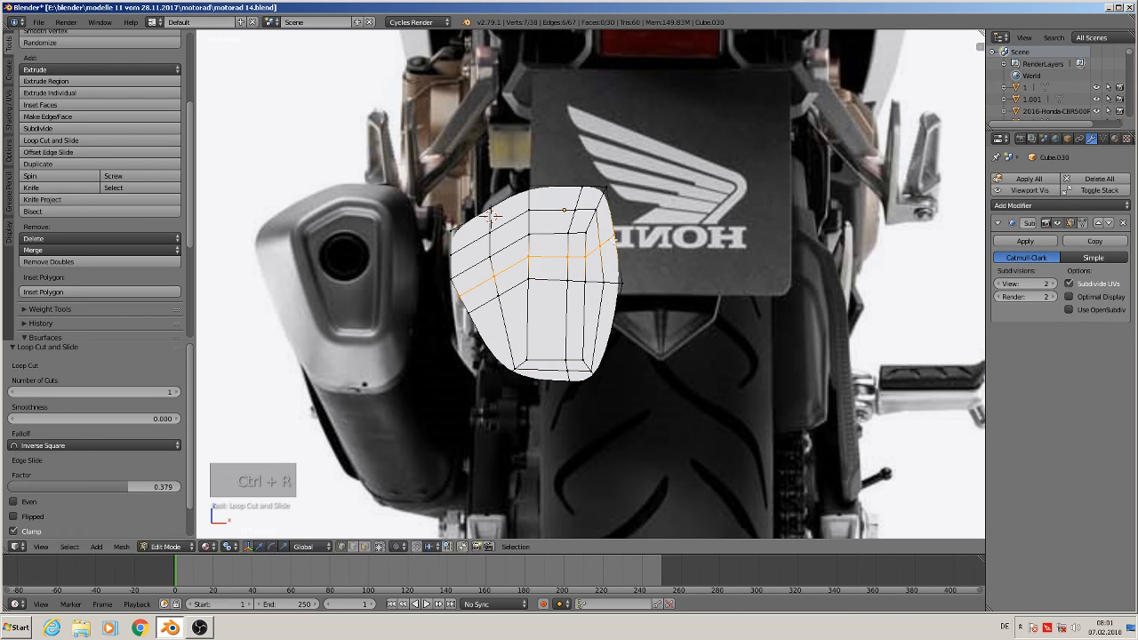
left_click(614, 233)
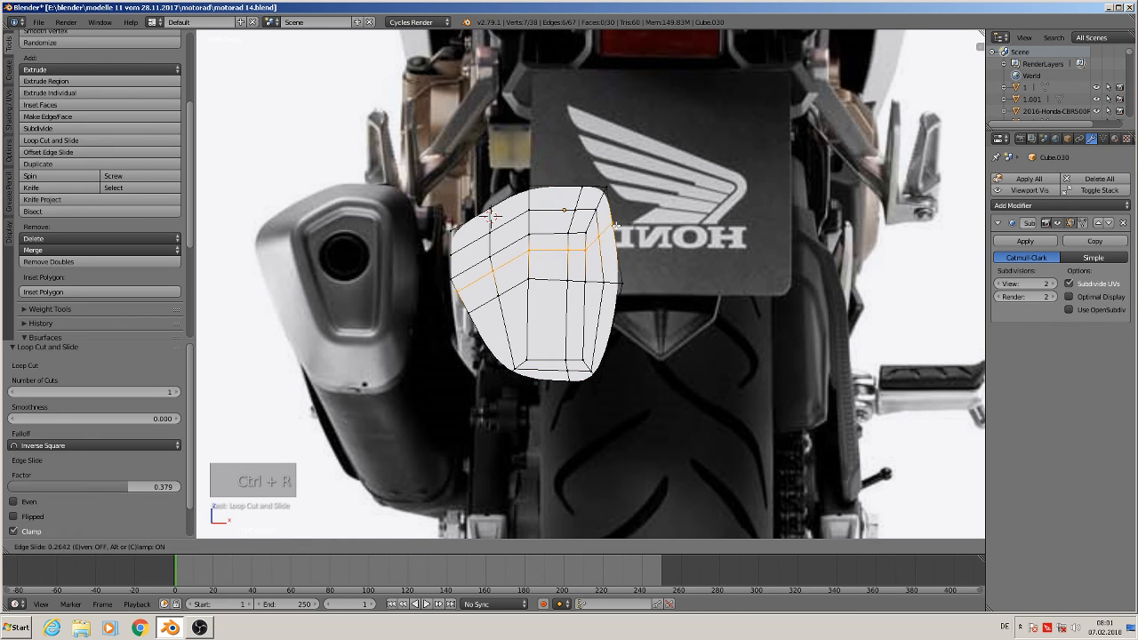
left_click(622, 207)
key("Tab")
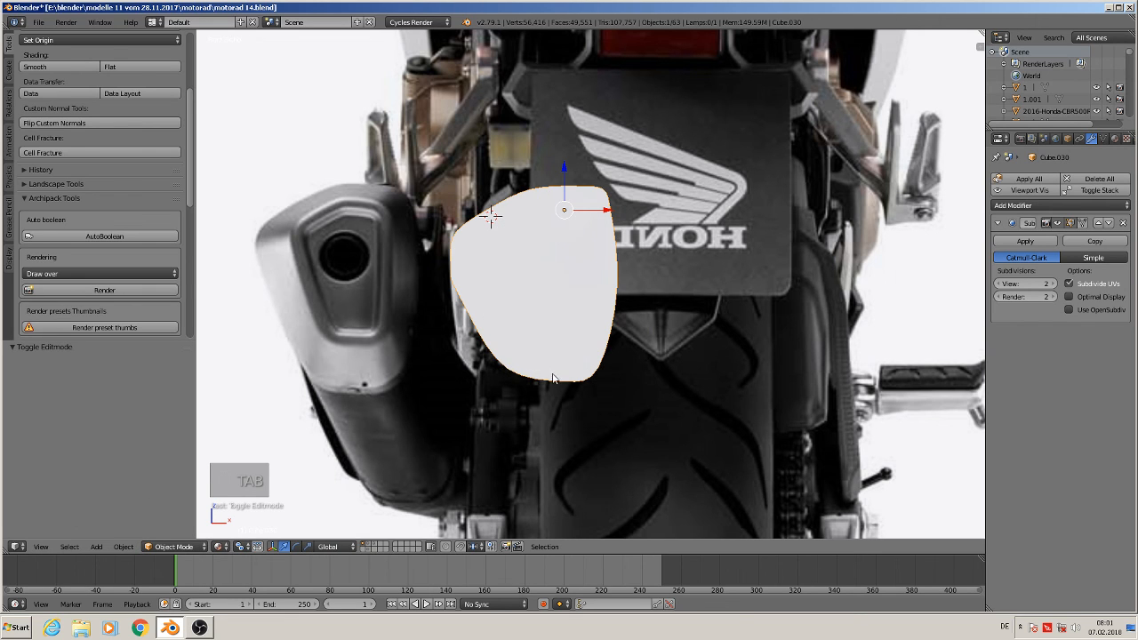
key("Tab")
scroll(560, 378, "up", 2)
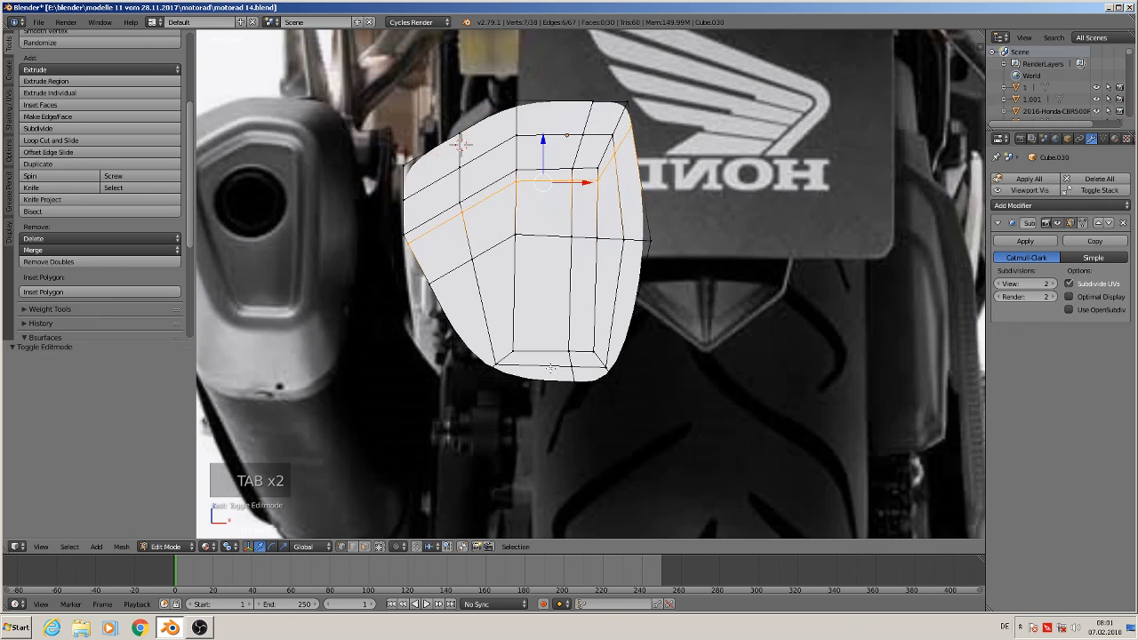
Add another vertical loop cut on the left half of the copy's front face and preview the result
key("ctrl+r")
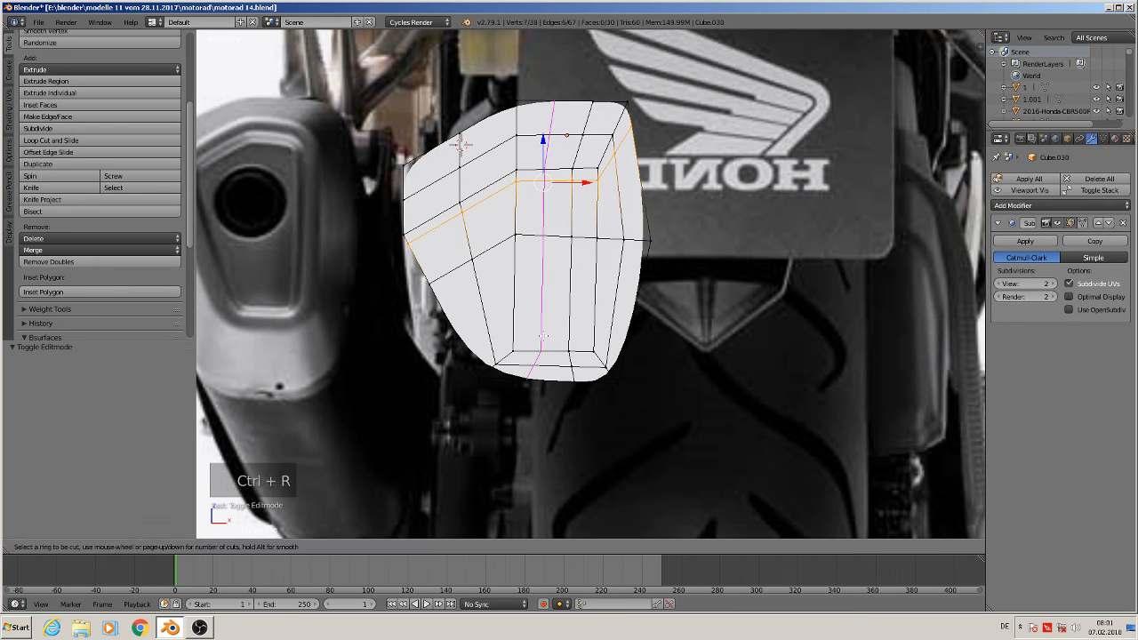
left_click(543, 335)
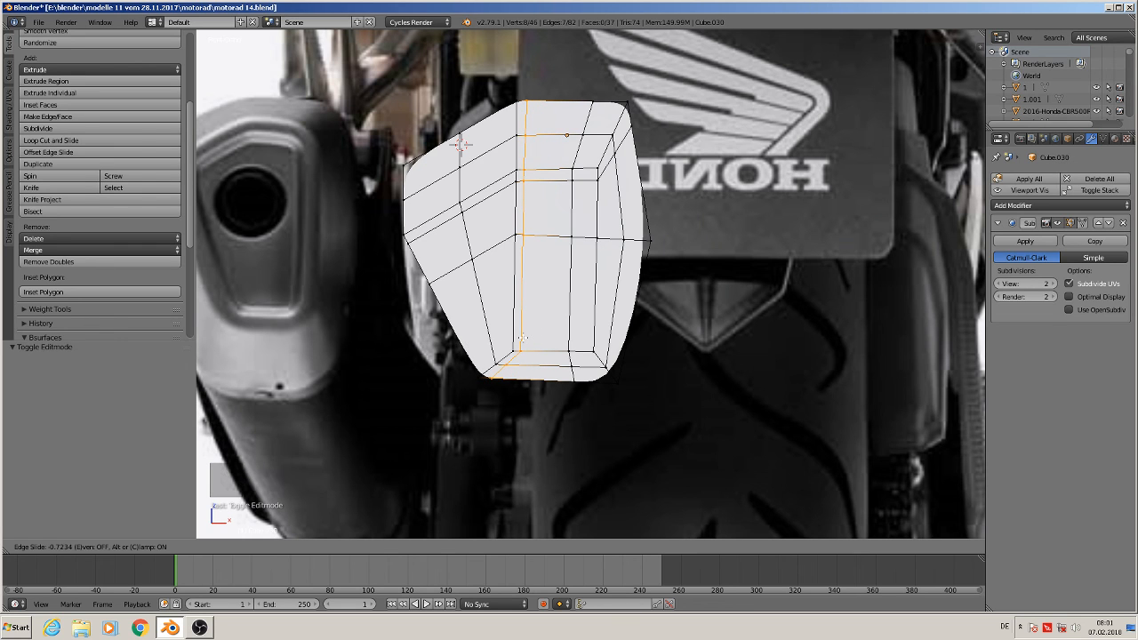
left_click(523, 339)
key("Tab")
scroll(570, 378, "down", 3)
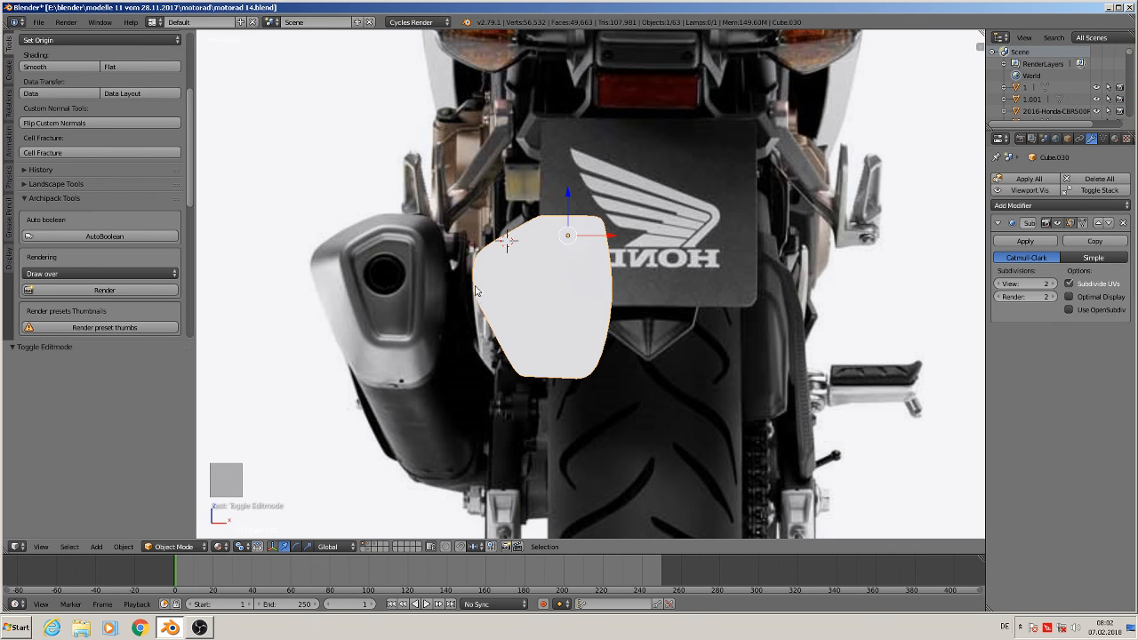
key("Tab")
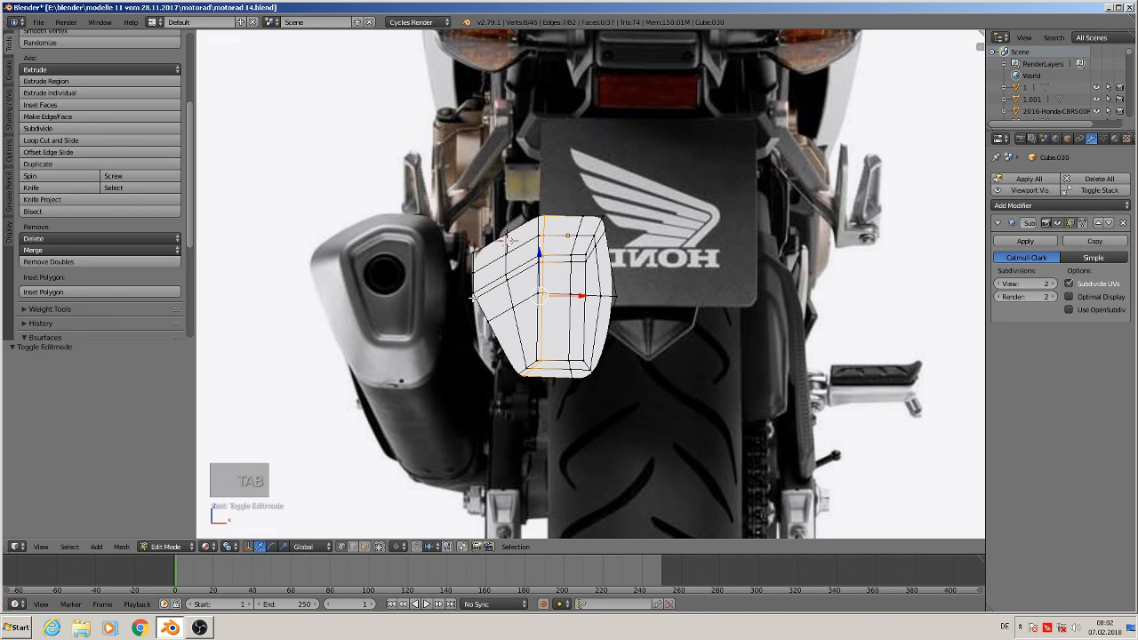
key("Tab")
key("Tab")
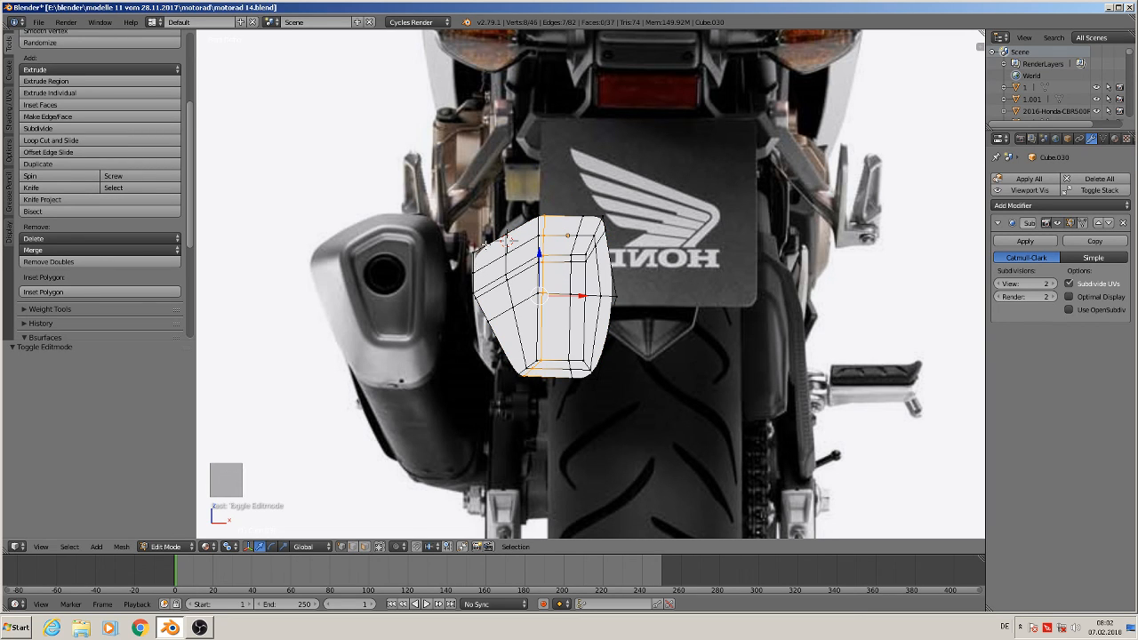
scroll(482, 282, "up", 5)
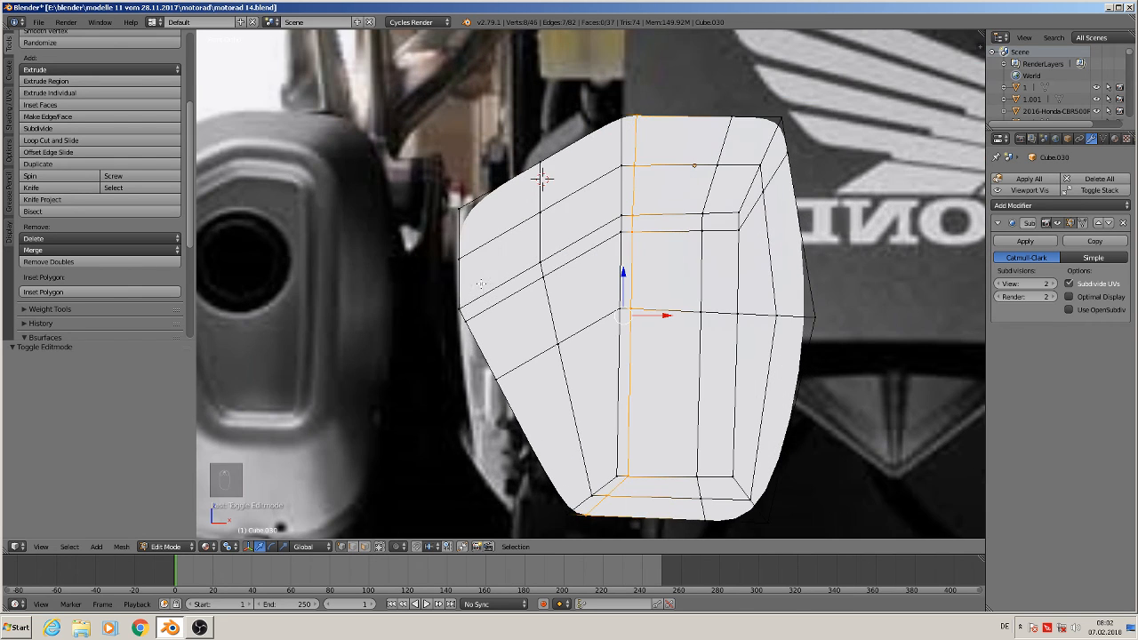
Select the vertex on the copy's left edge and compare the smoothed outline with the photo
key("a")
key("c")
left_click(457, 258)
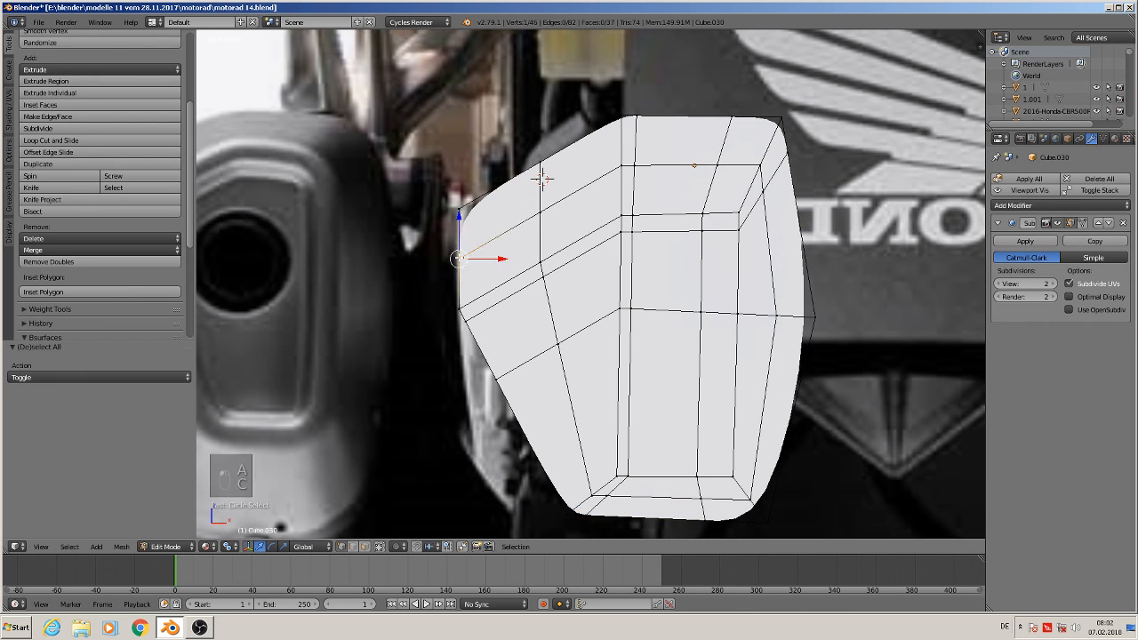
left_click_drag(461, 227, 459, 271)
key("Tab")
scroll(528, 343, "down", 2)
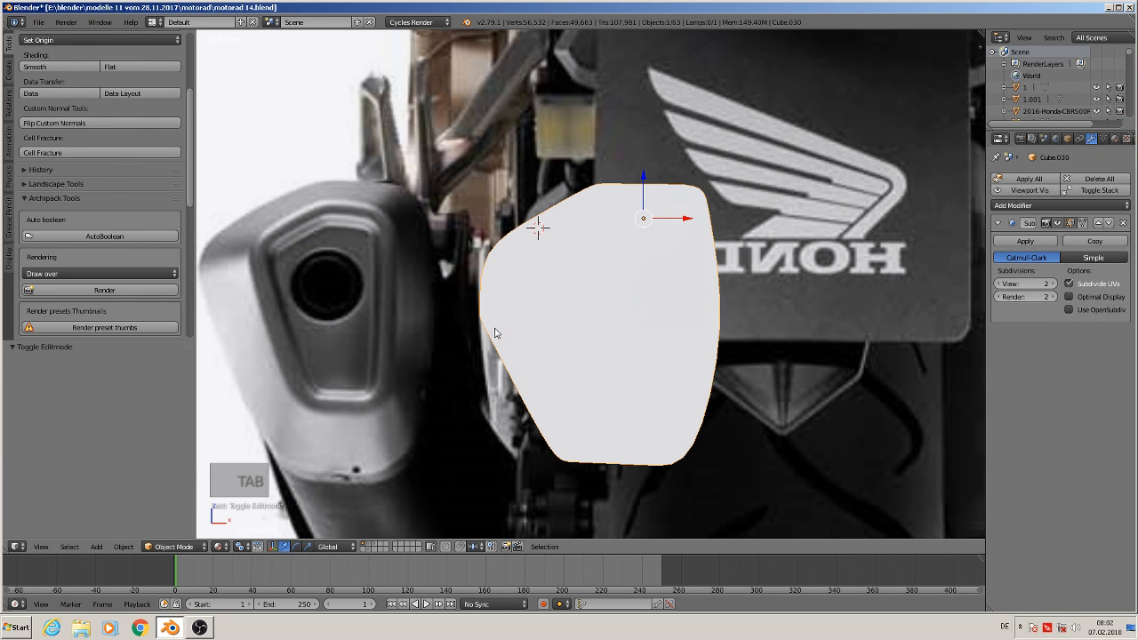
key("Tab")
scroll(487, 322, "up", 5)
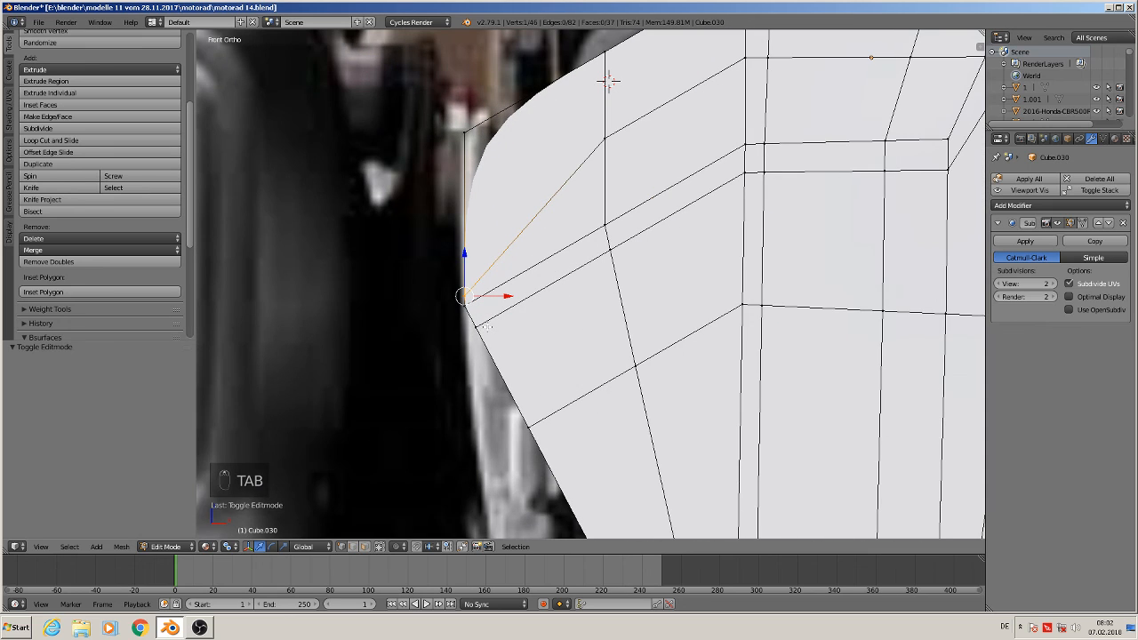
key("Tab")
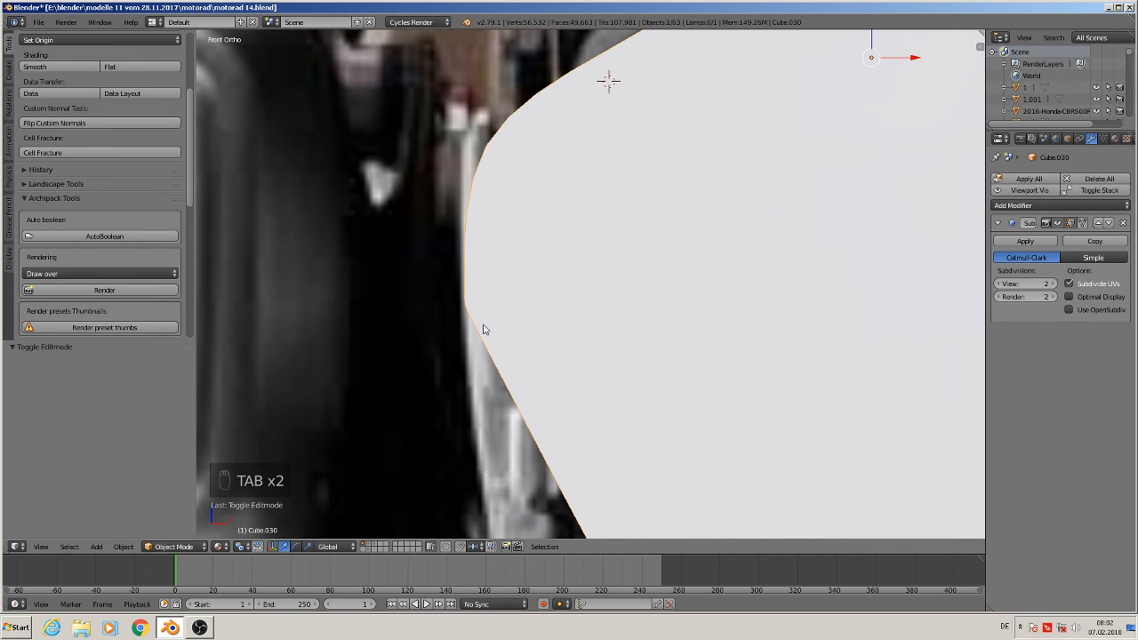
key("Tab")
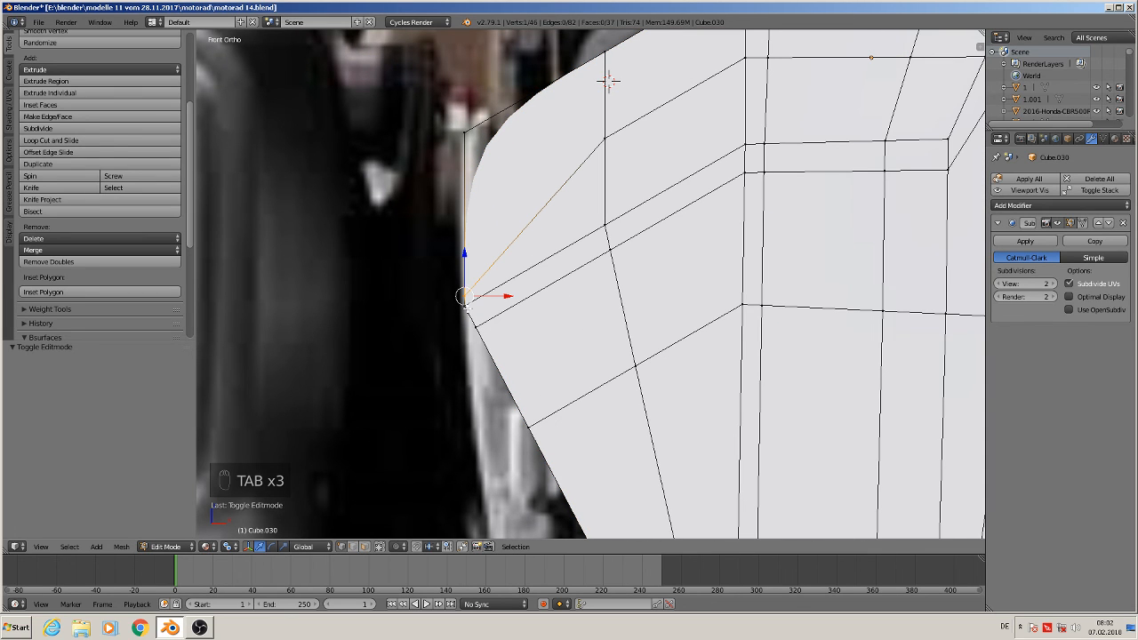
Reselect the left-edge vertex and move it slightly down and to the right to match the muffler outline
key("a")
key("c")
left_click(462, 307)
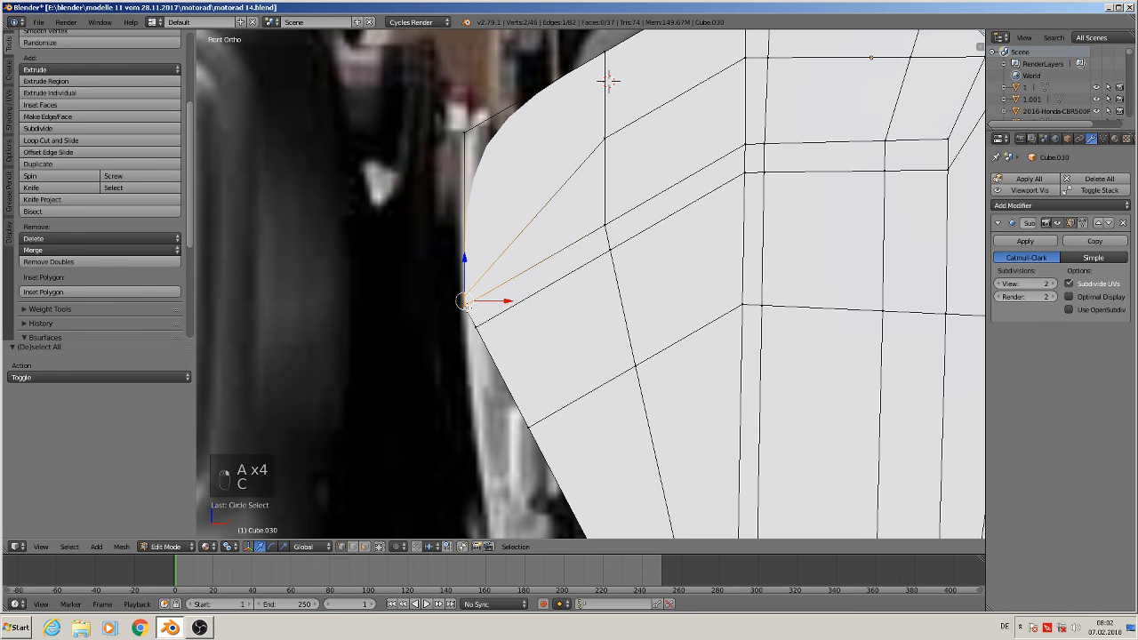
key("a")
key("c")
left_click(462, 307)
right_click(462, 307)
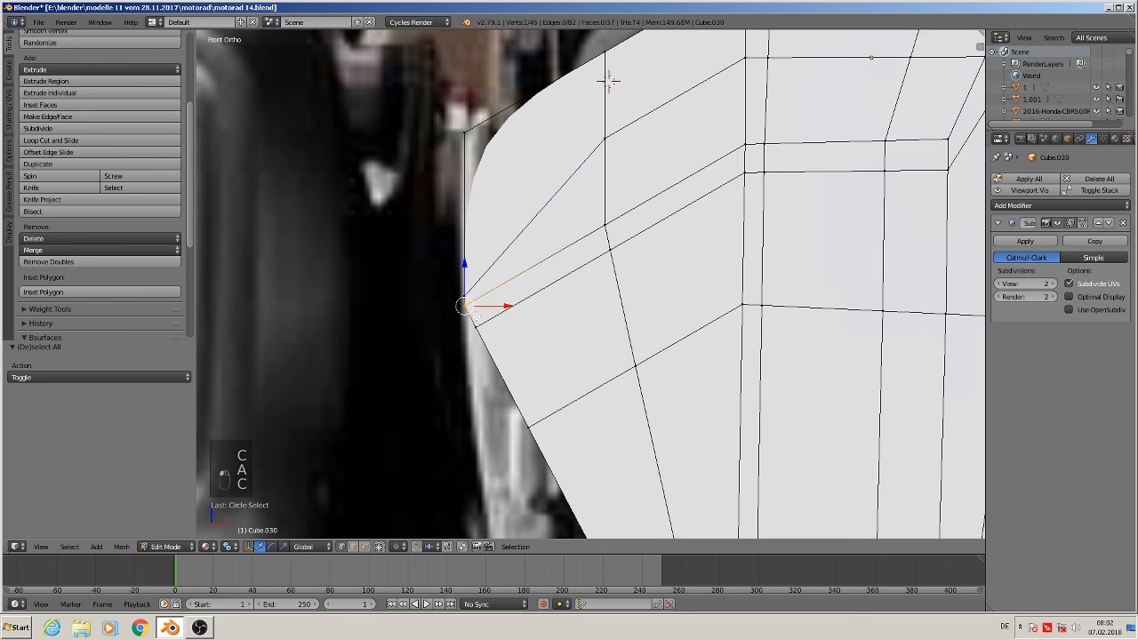
key("g")
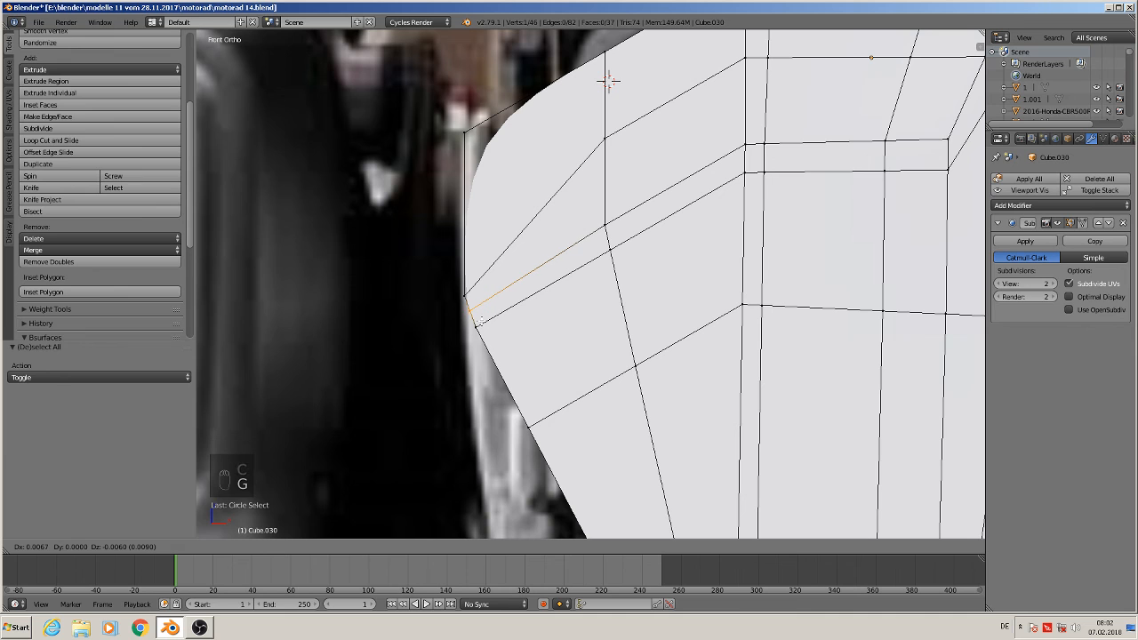
left_click(472, 313)
key("Tab")
scroll(533, 354, "down", 4)
key("Tab")
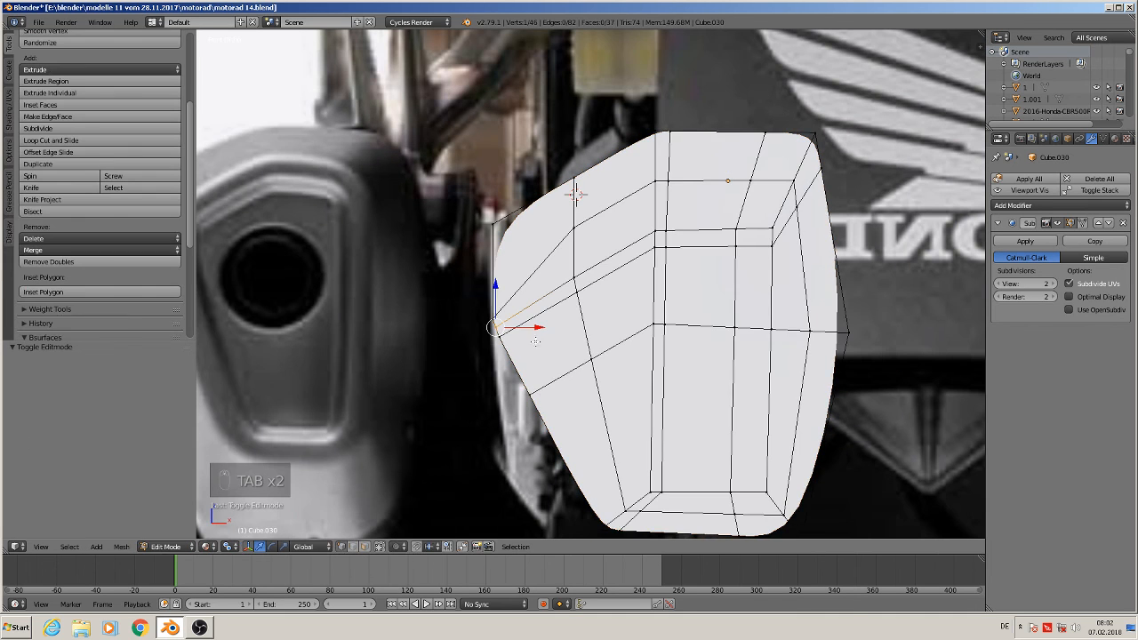
scroll(524, 342, "up", 4)
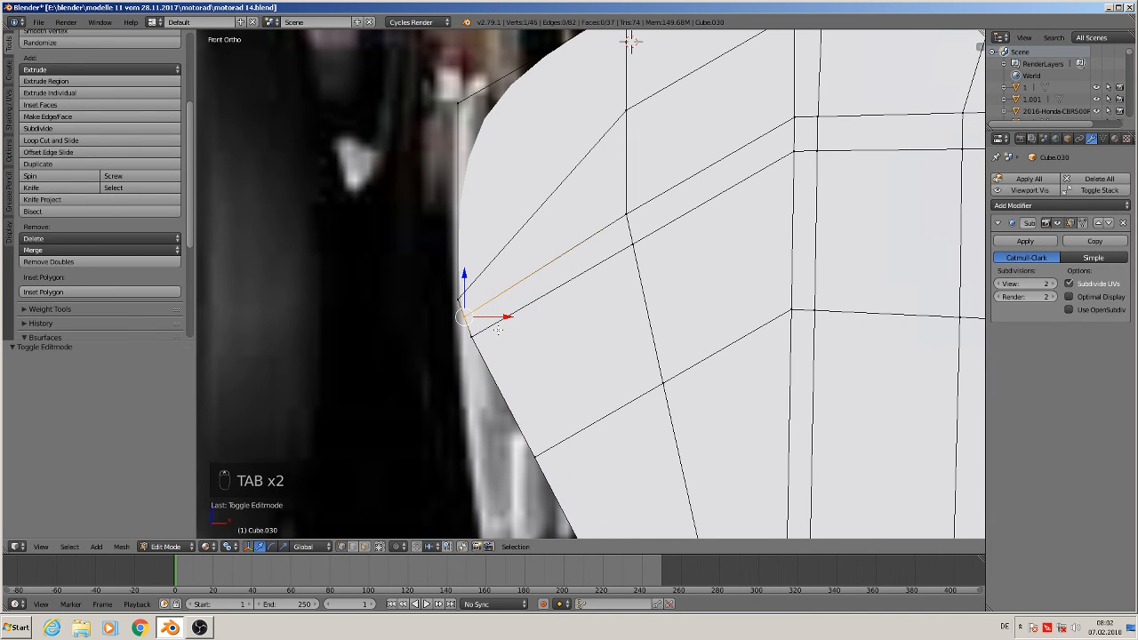
Nudge the left-edge vertex a little further right and preview the smoothed shape
key("g")
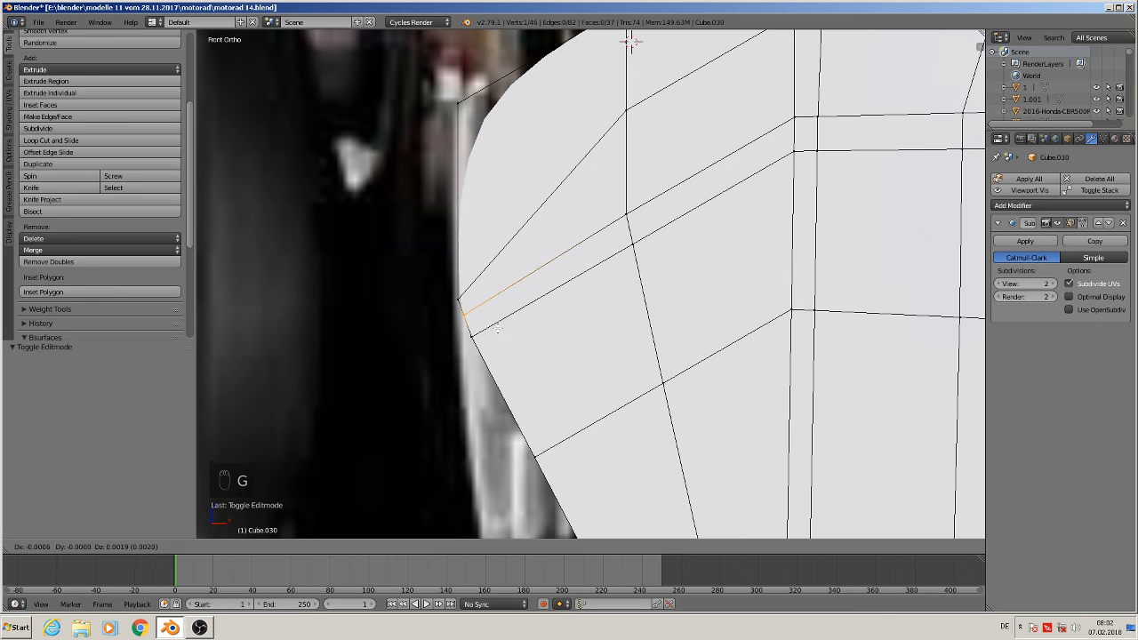
left_click(497, 328)
key("Tab")
scroll(502, 336, "down", 5)
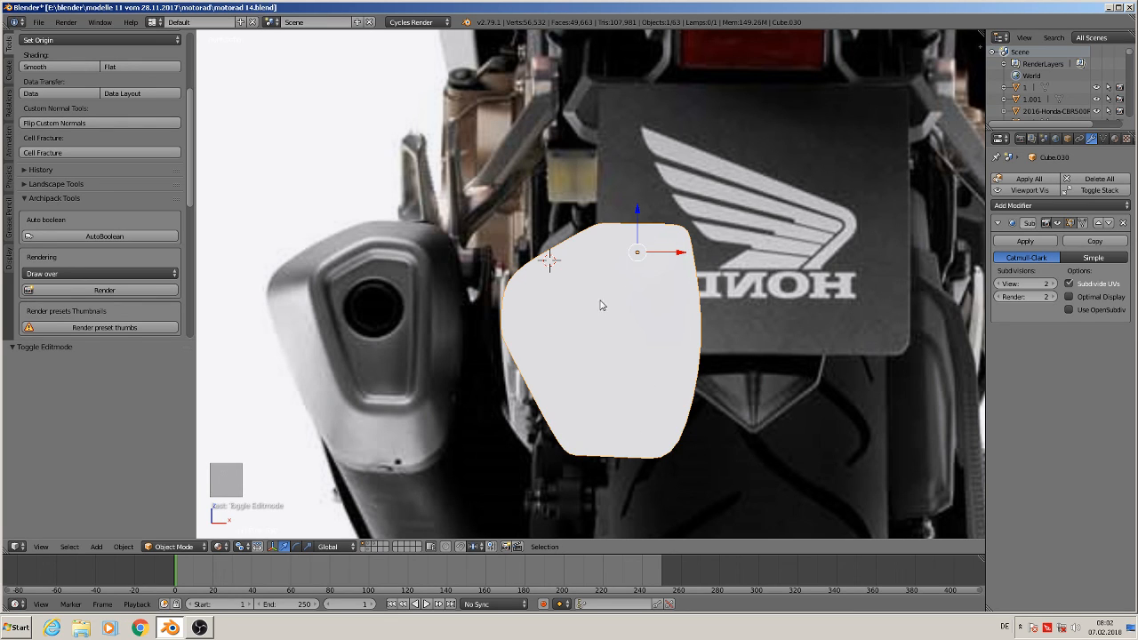
key("Tab")
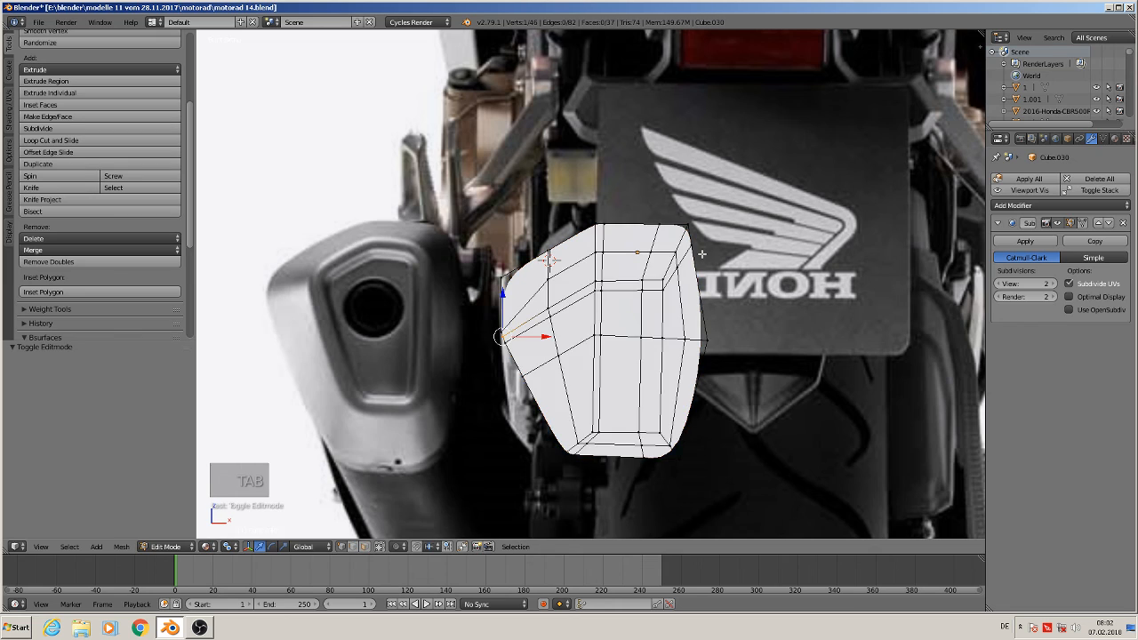
scroll(702, 257, "up", 2)
Select the upper vertex on the copy's right edge and slide it along its edge with Vertex Slide
key("c")
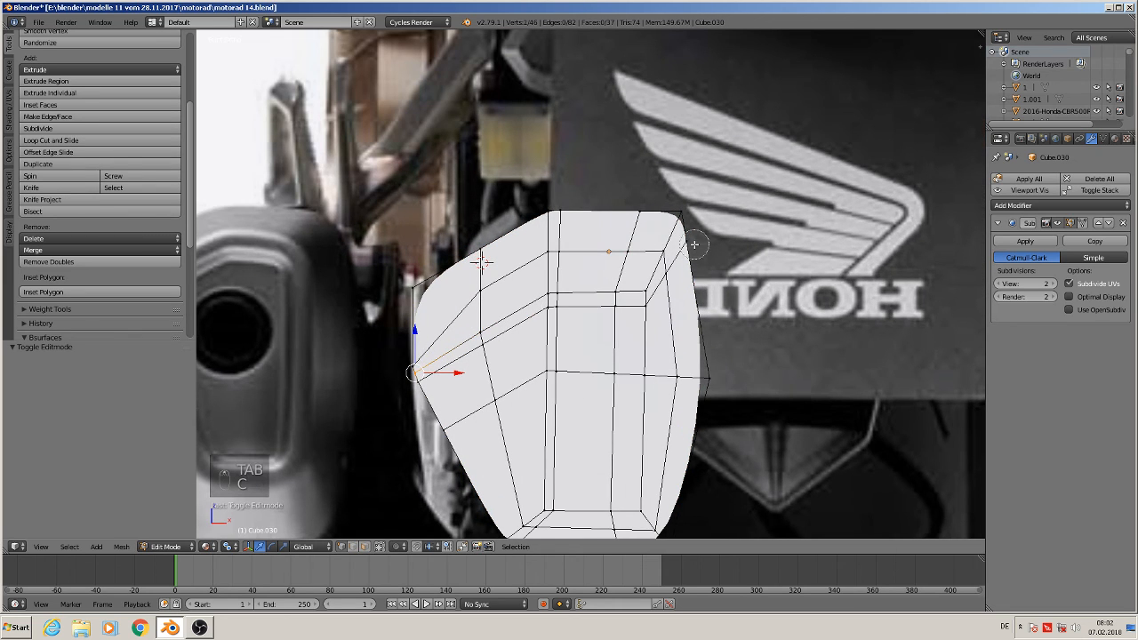
left_click(695, 243)
key("a")
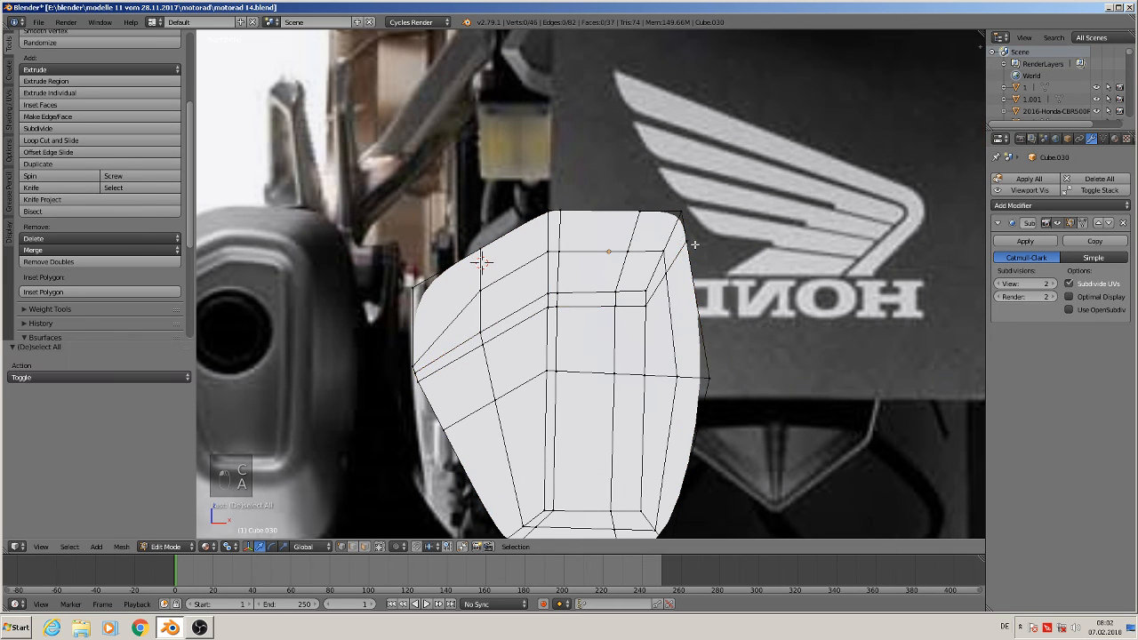
key("c")
left_click(694, 244)
key("space")
left_click(694, 246)
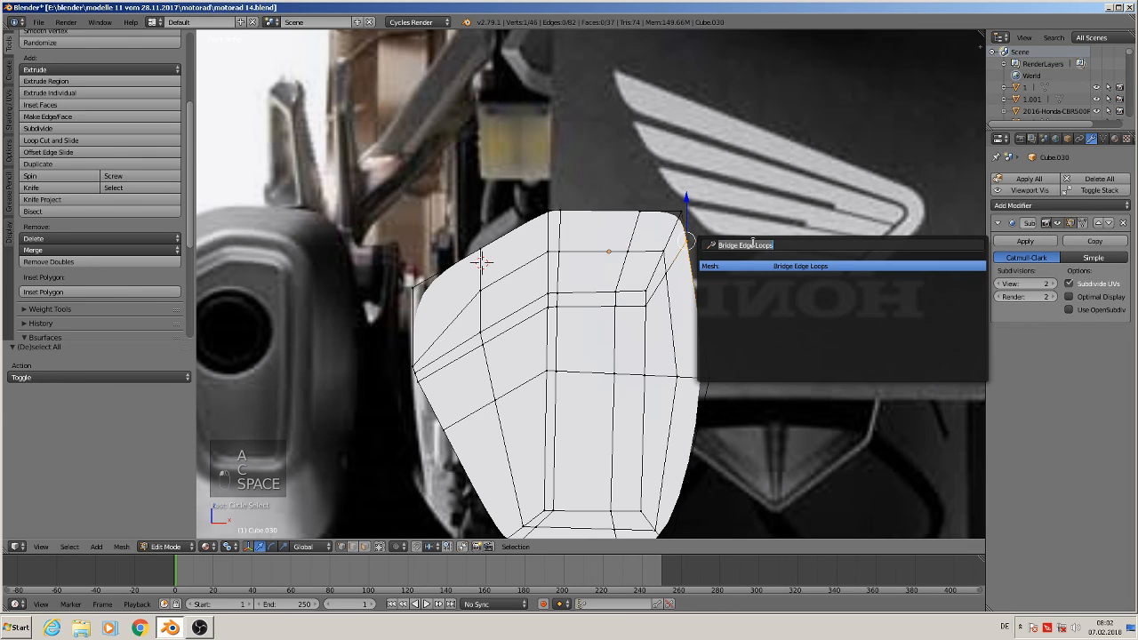
type("sl")
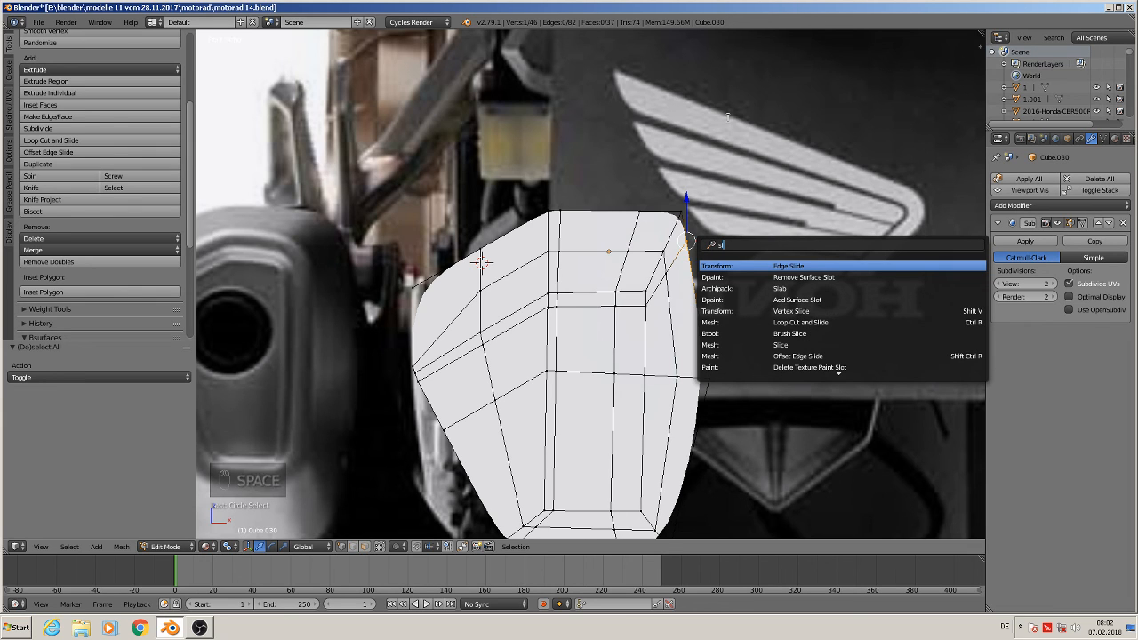
type("i")
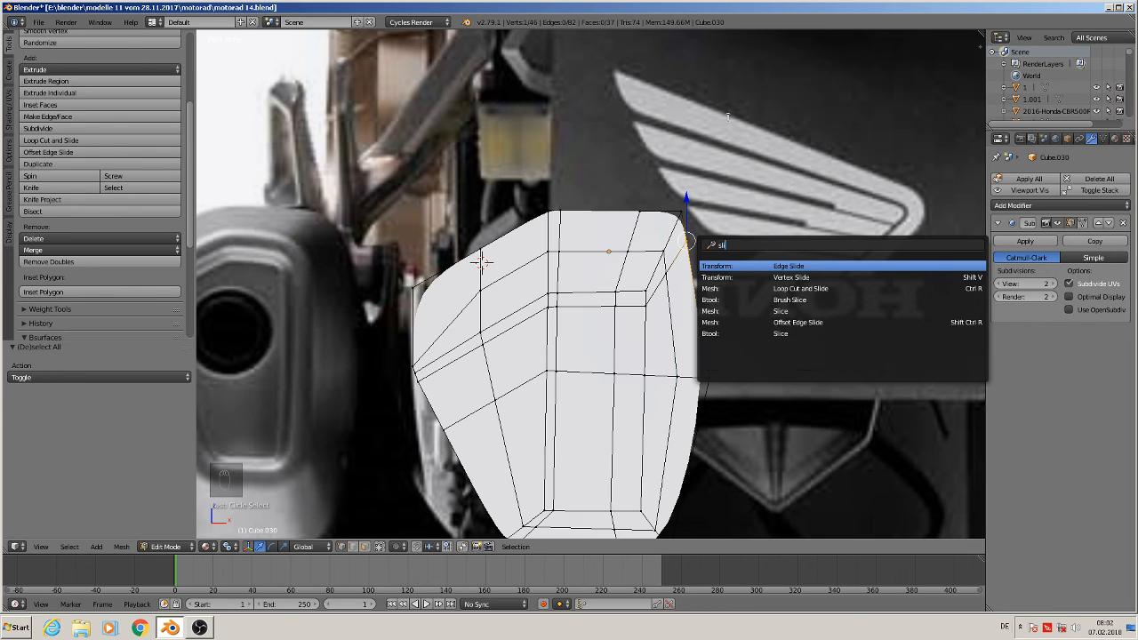
left_click(788, 277)
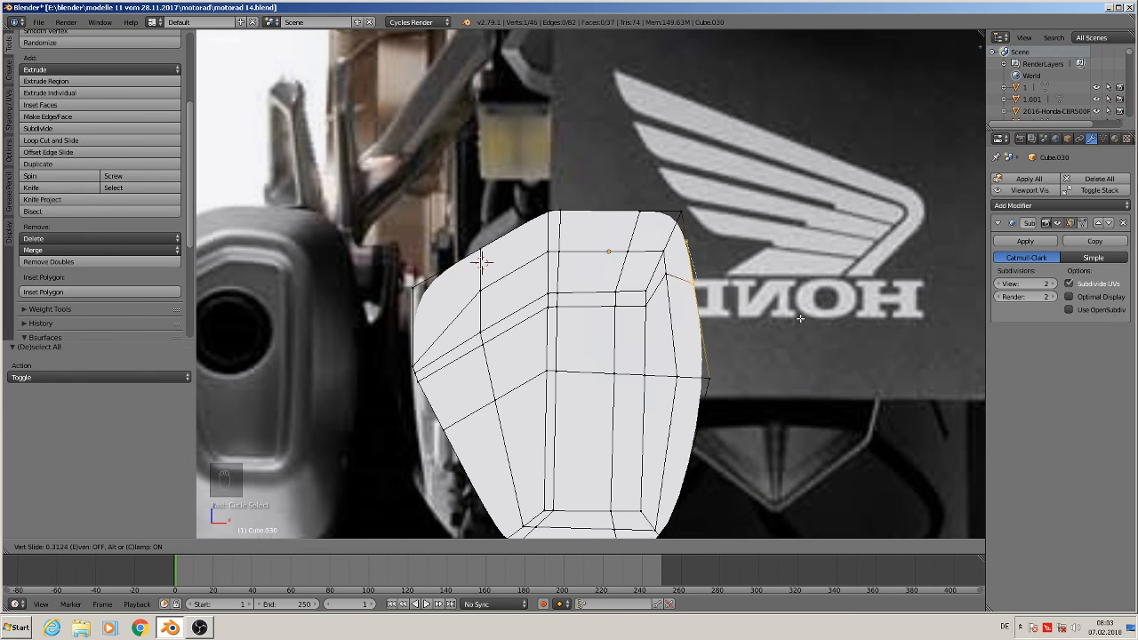
left_click(799, 310)
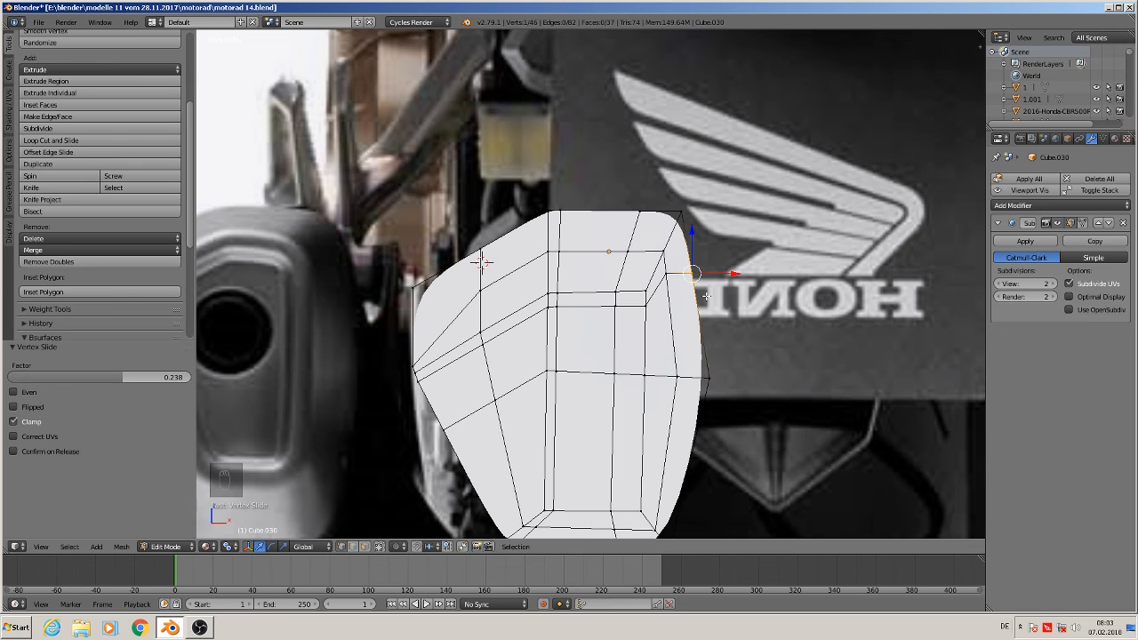
scroll(732, 285, "down", 2)
middle_click_drag(752, 286, 770, 233, "shift")
Add a horizontal loop cut across the lower part of the copy, slide it downward, and preview the smoothed shape
key("Tab")
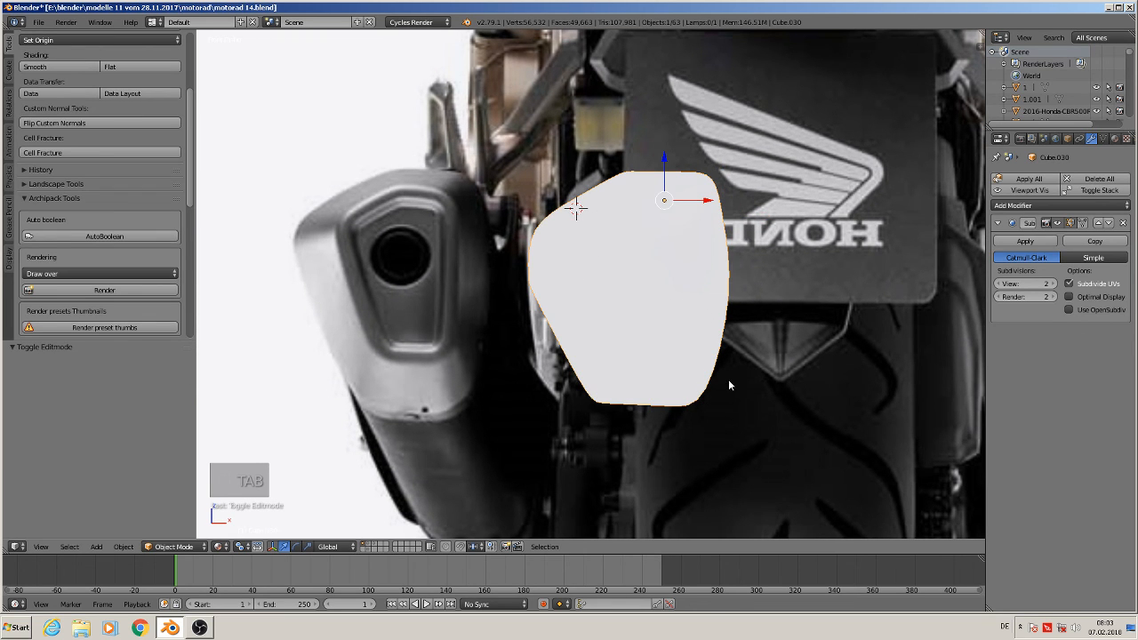
key("Tab")
scroll(729, 386, "up", 4)
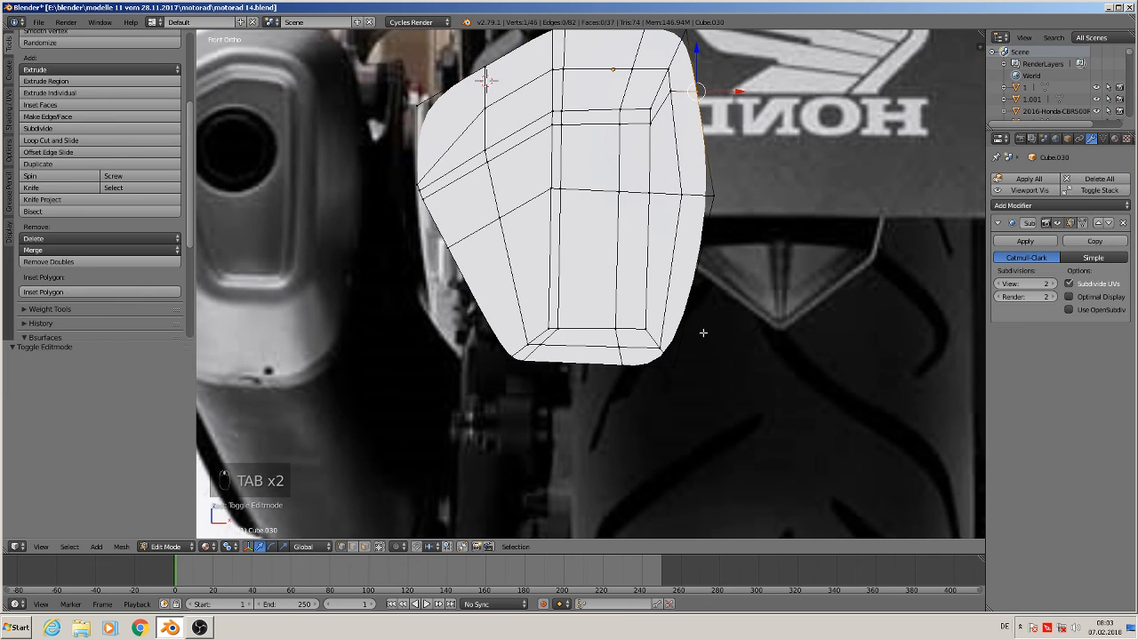
key("ctrl+r")
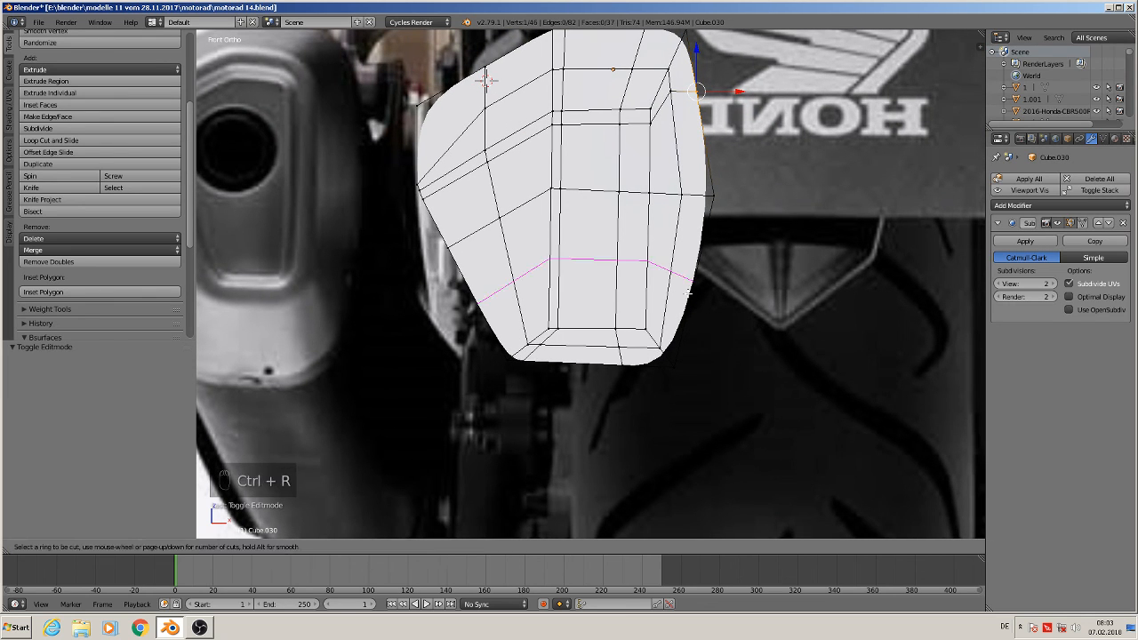
left_click(687, 298)
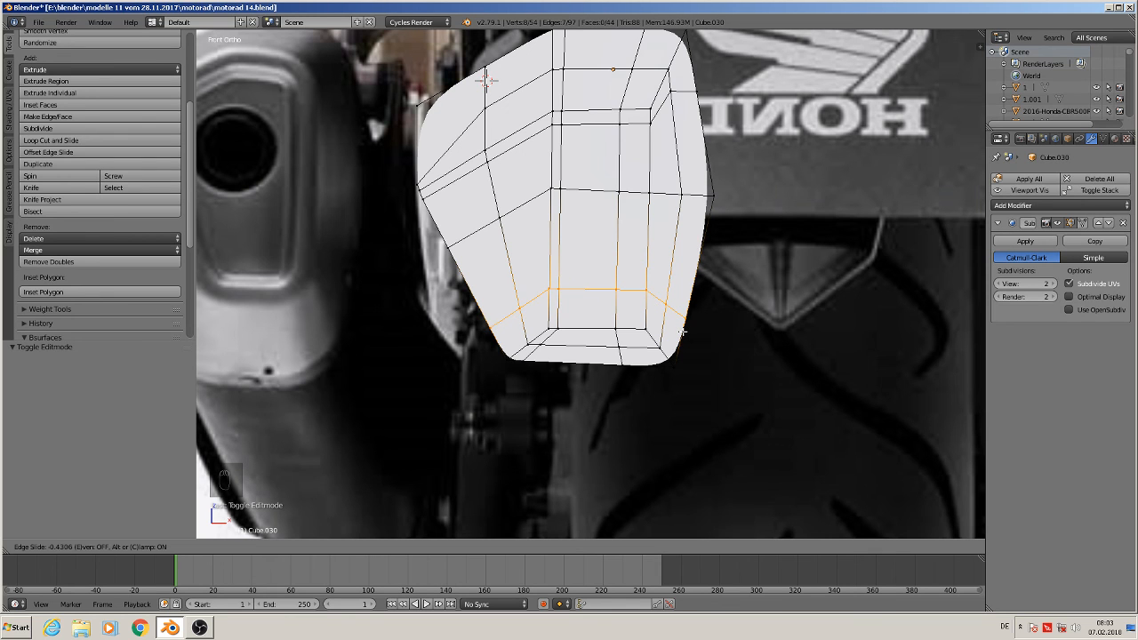
left_click(684, 332)
scroll(688, 340, "down", 3)
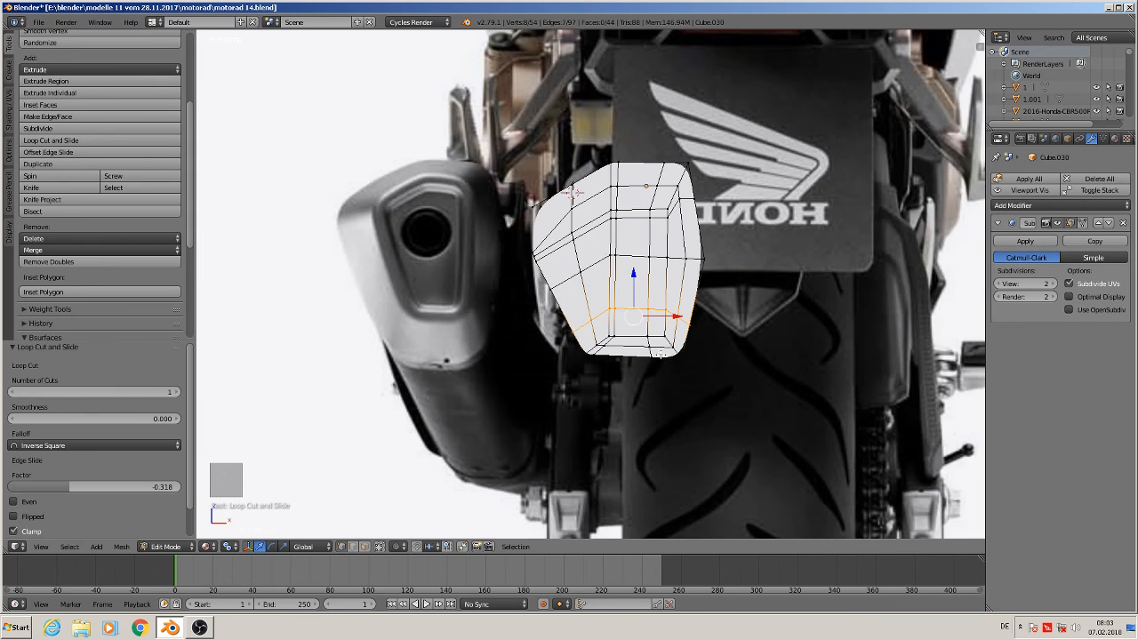
scroll(660, 353, "up", 2)
key("Tab")
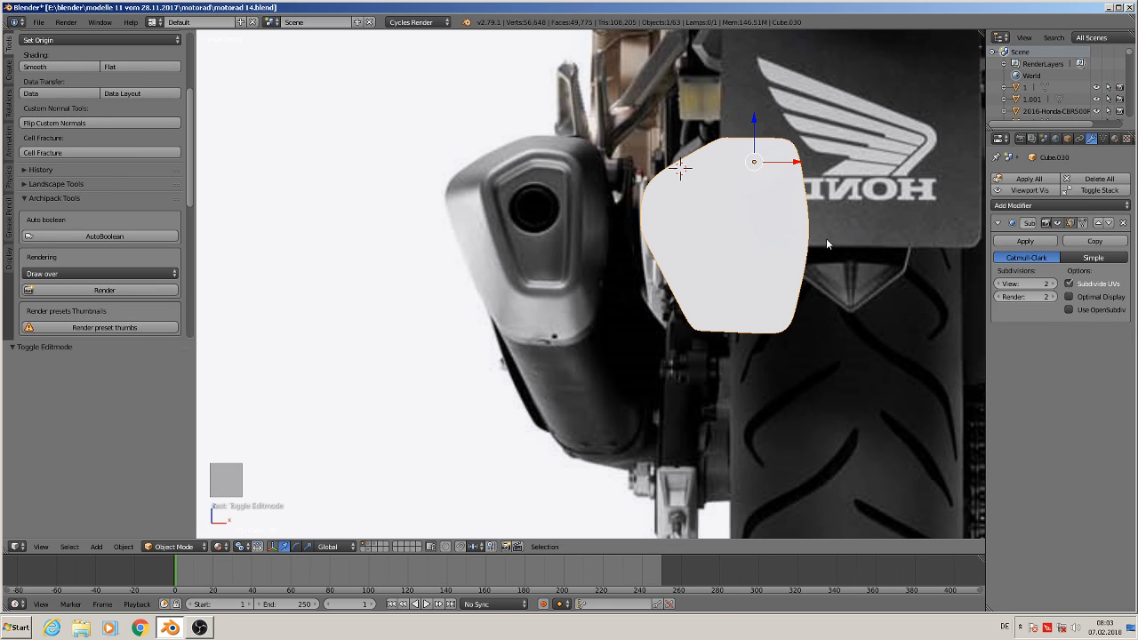
Duplicate the refined end object and move the duplicate down and left to the muffler's lower end
key("Escape")
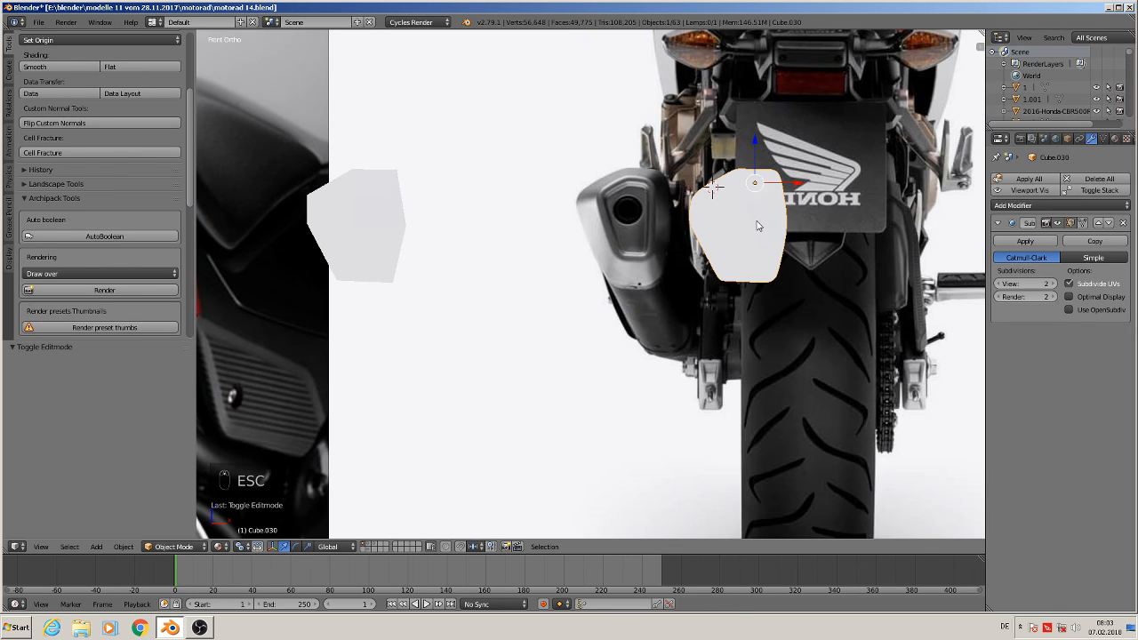
key("shift+d")
right_click(758, 225)
left_click_drag(752, 138, 728, 307)
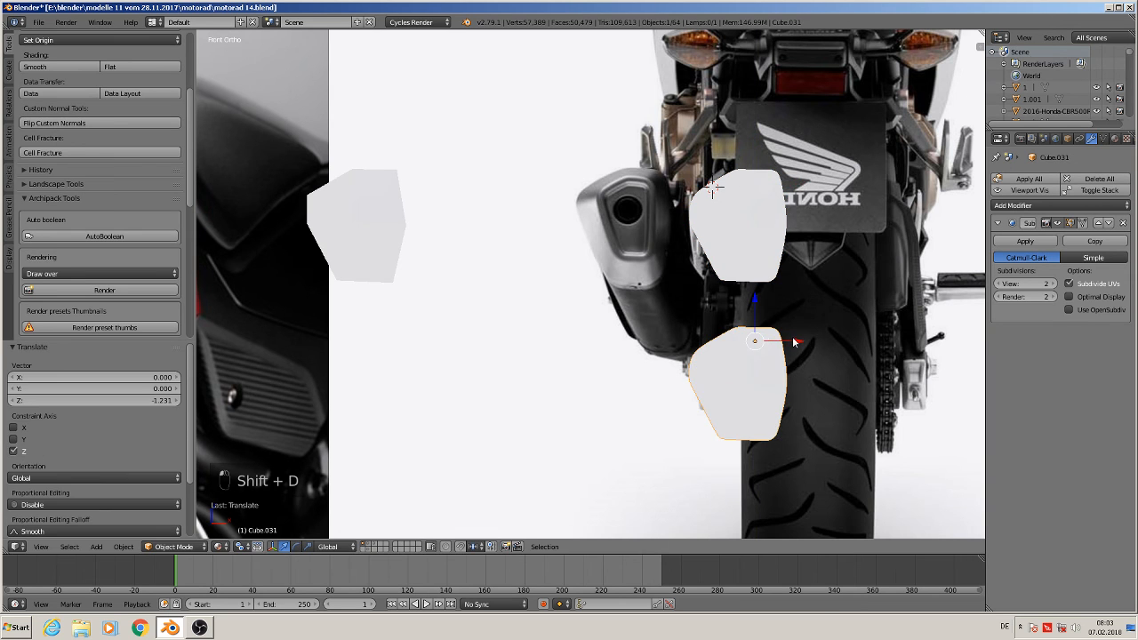
left_click_drag(794, 342, 538, 343)
Circle-select the inner vertices of the duplicate's face and delete them, leaving only the outer vertex ring
key("Tab")
scroll(677, 278, "up", 3)
key("a")
key("a")
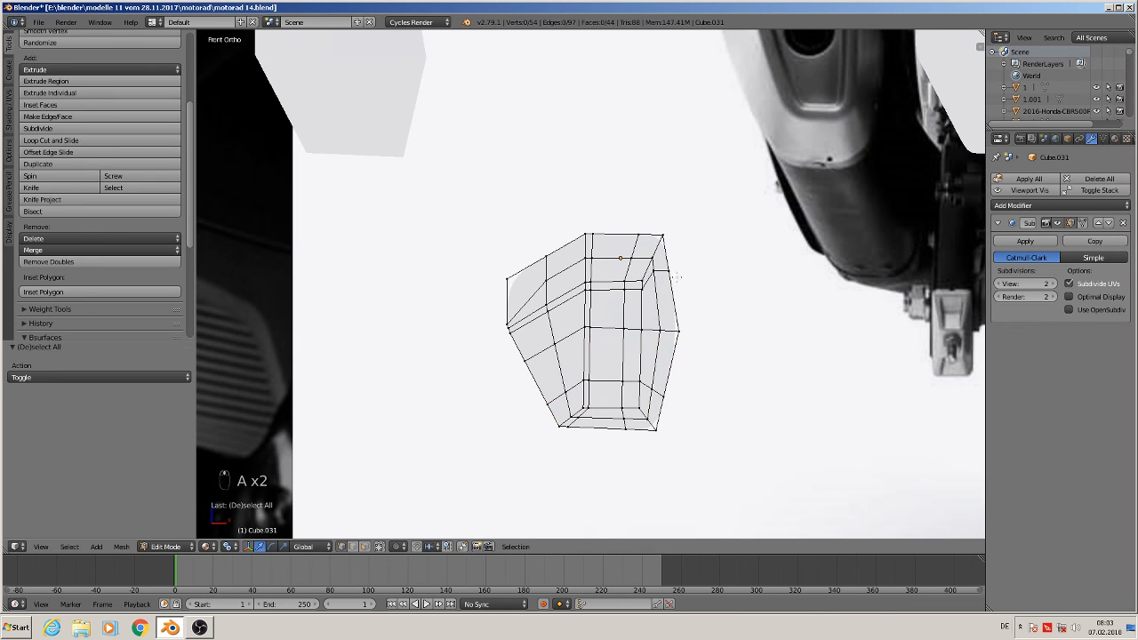
key("c")
mouse_move(647, 265)
left_mouse_down()
mouse_move(569, 288)
mouse_move(549, 313)
mouse_move(585, 412)
mouse_move(638, 406)
mouse_move(670, 339)
mouse_move(665, 319)
mouse_move(612, 315)
mouse_move(587, 333)
mouse_move(615, 369)
mouse_move(594, 370)
left_mouse_up()
right_click(594, 370)
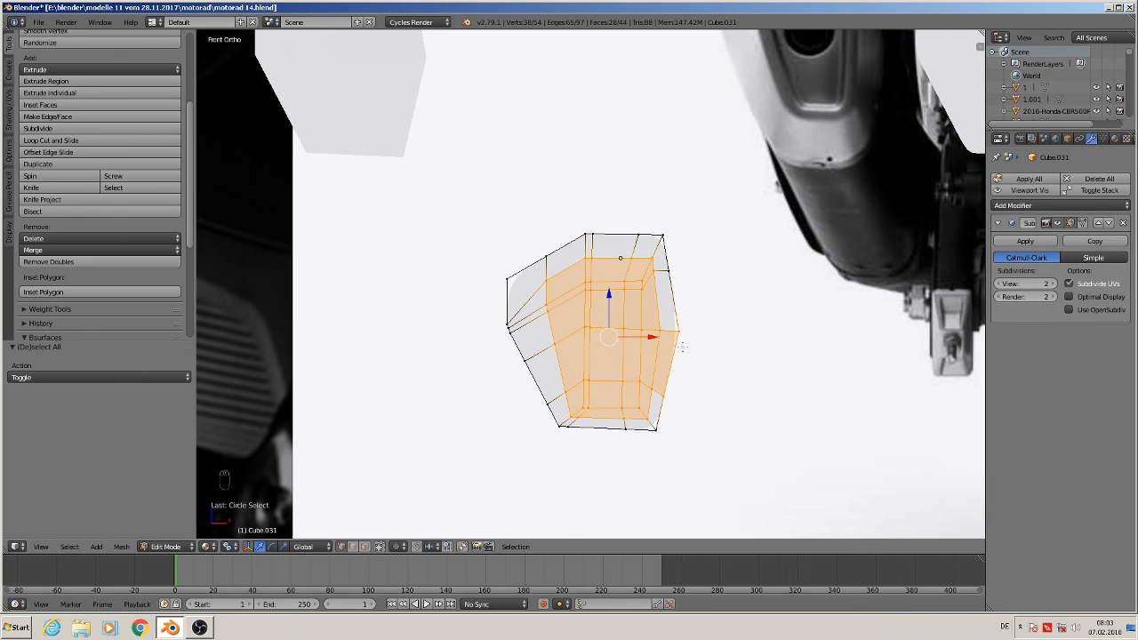
right_click(685, 331, "shift")
key("x")
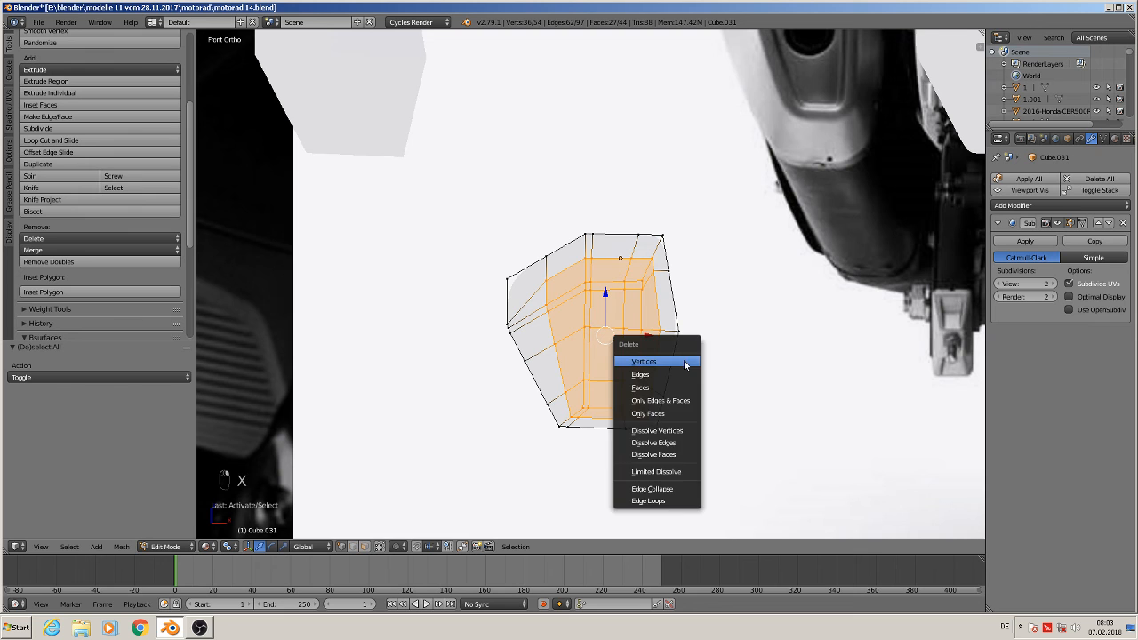
left_click(685, 361)
Extrude the outline ring and move it along the Y axis to give the shape depth
scroll(685, 360, "down", 2)
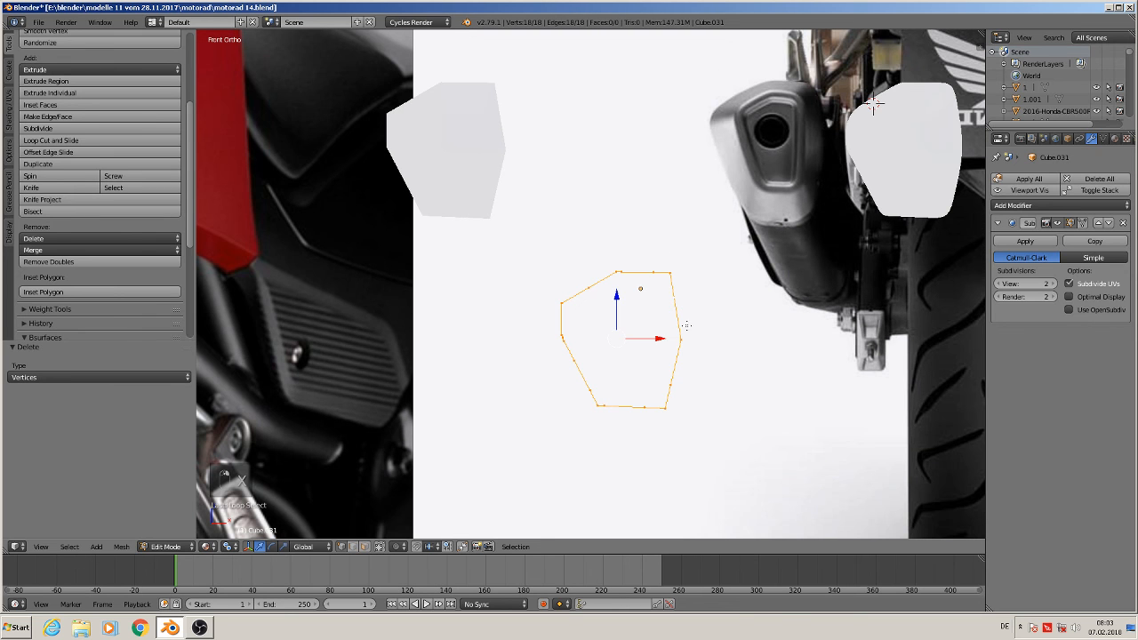
middle_click_drag(770, 358, 740, 378)
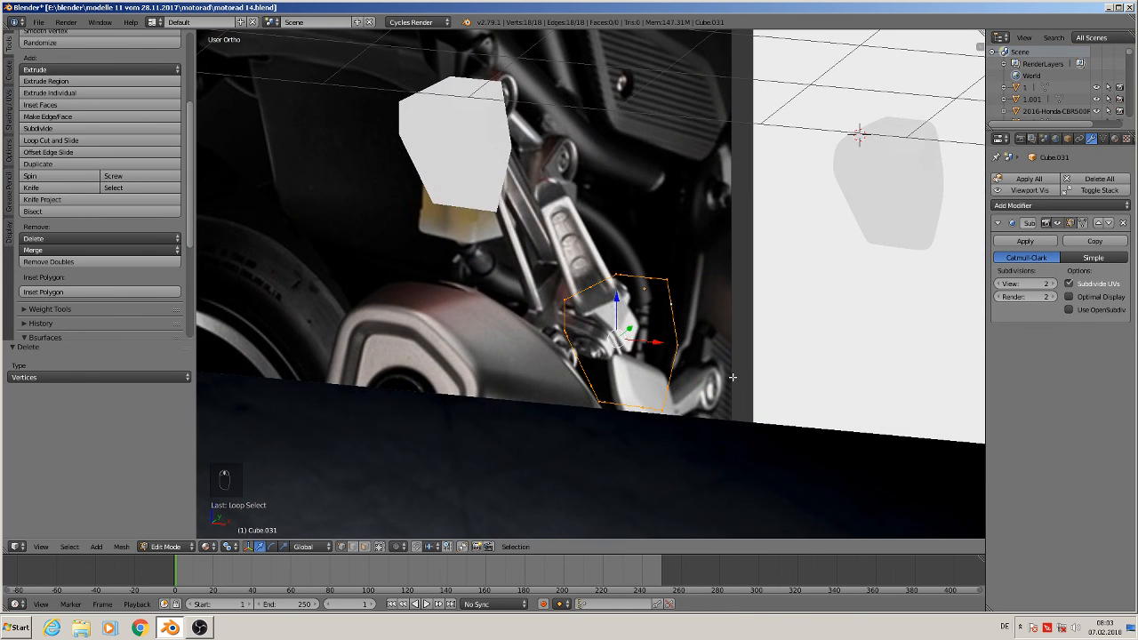
key("e")
right_click(733, 377)
middle_click_drag(695, 344, 624, 353)
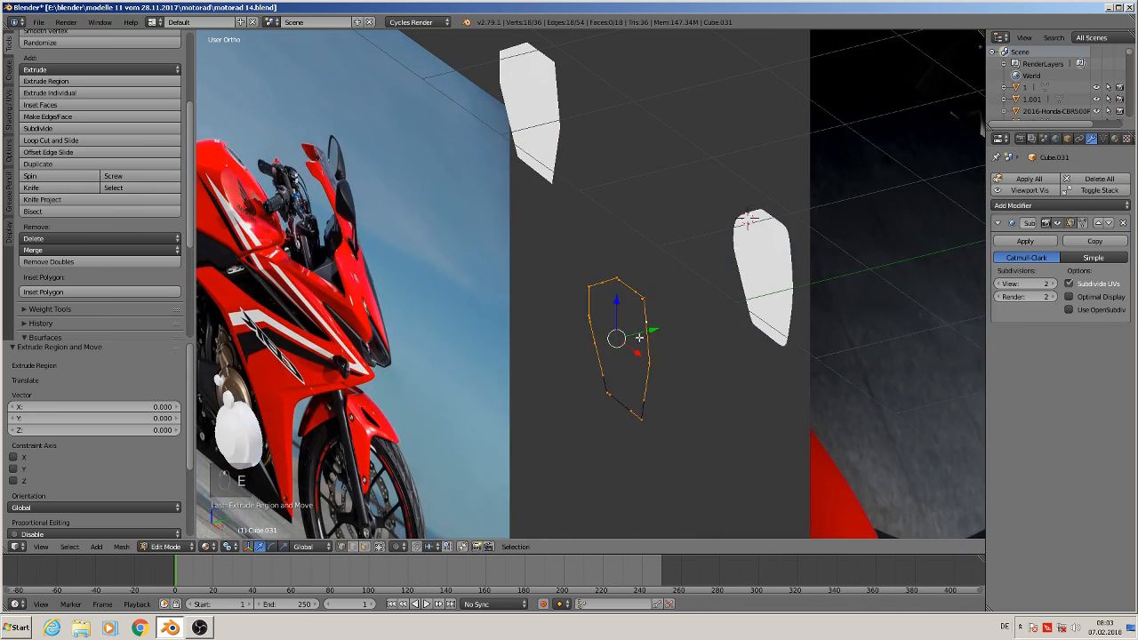
key("g")
key("y")
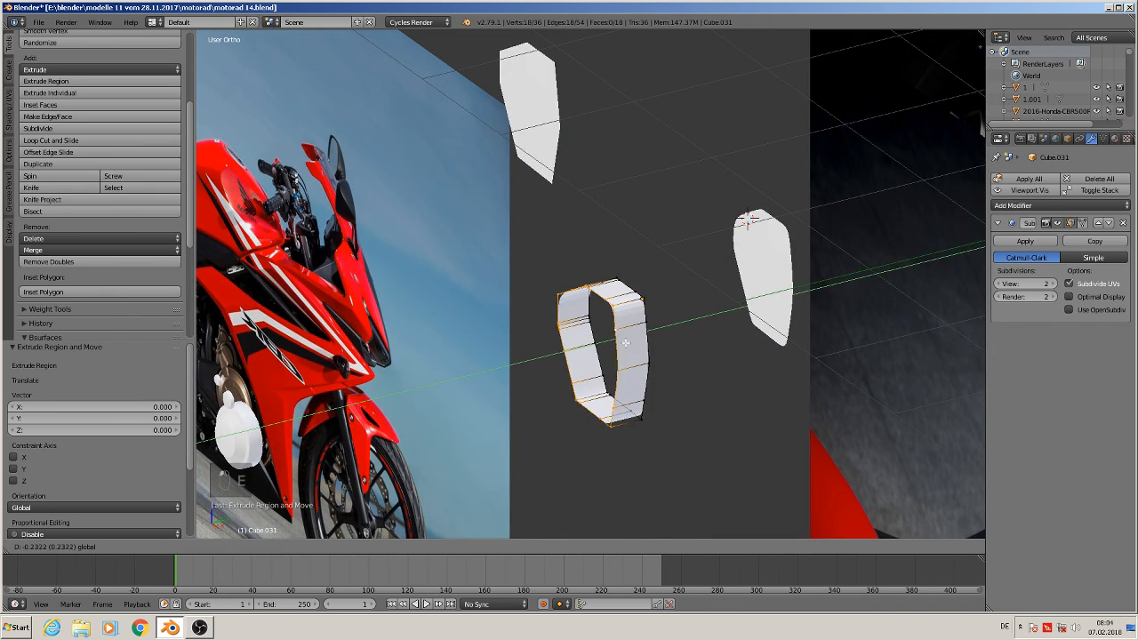
left_click(634, 343)
Extrude the ring again and scale it inward to about 0.55 to form the inner opening's rim
middle_click_drag(636, 341, 769, 297)
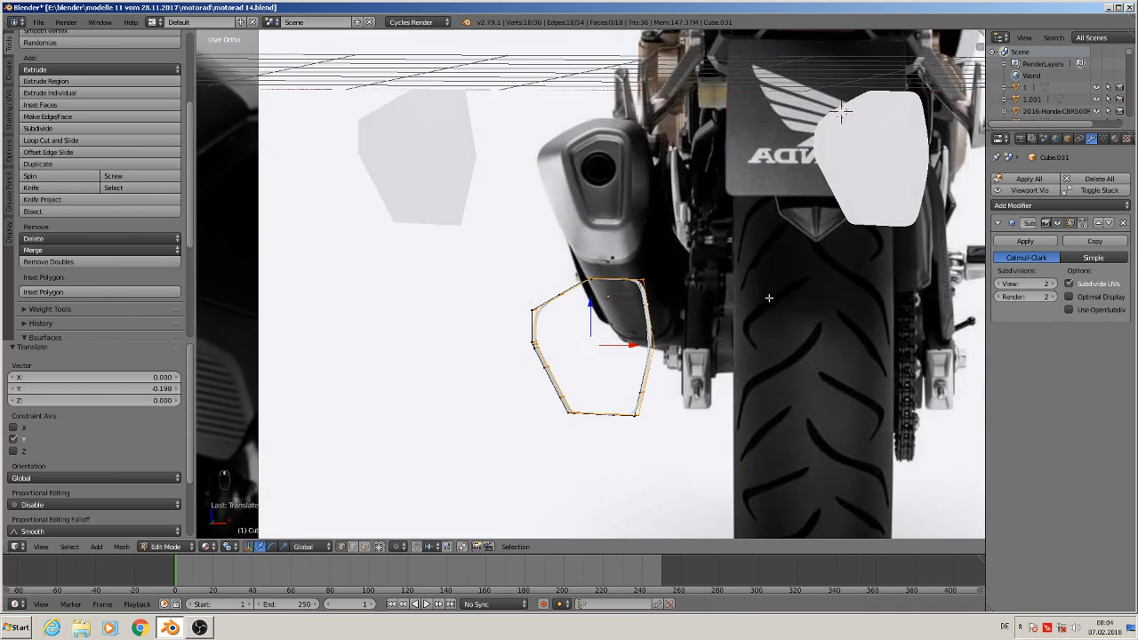
key("e")
key("s")
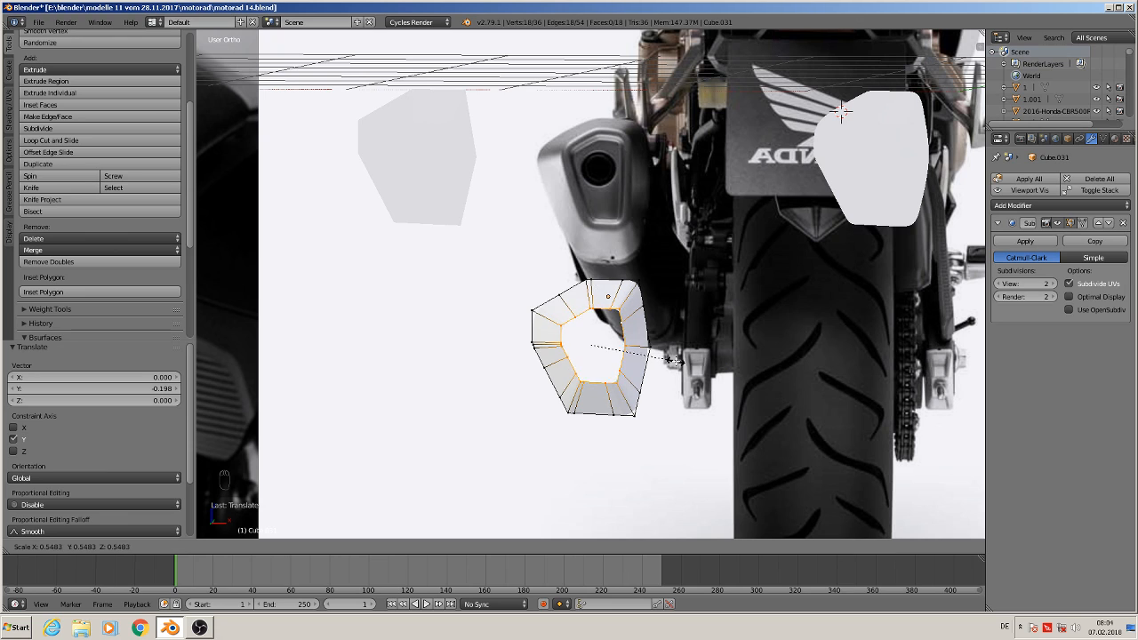
left_click(674, 360)
Reshape the inner ring by scaling it along X to 0.812, shifting it 0.058 along X, and enlarging it by 1.183
key("s")
key("x")
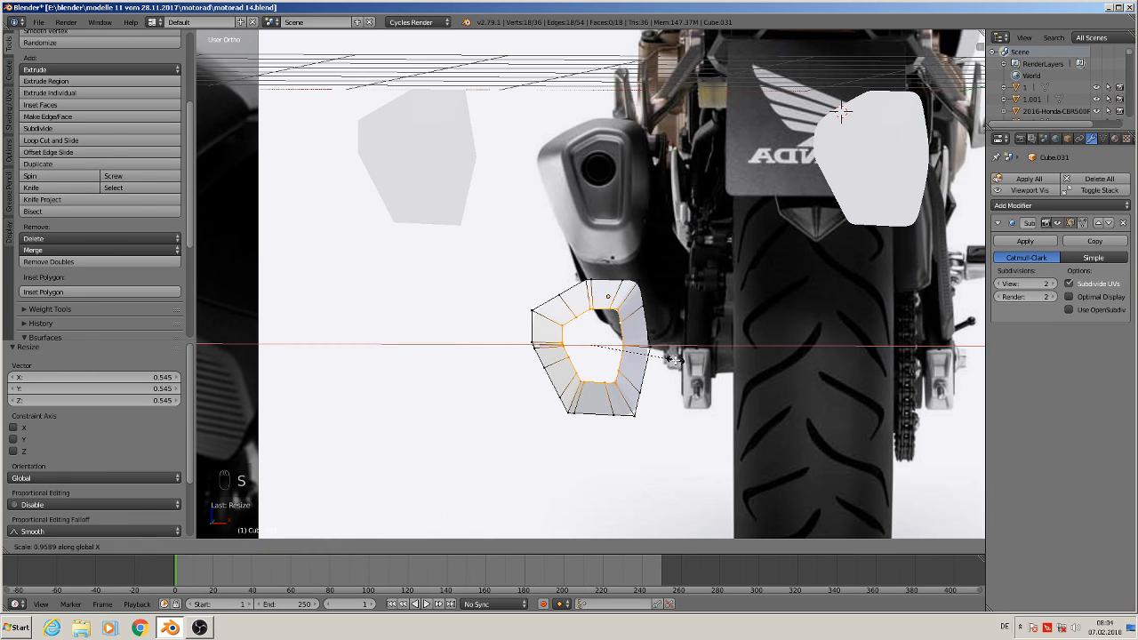
left_click(665, 359)
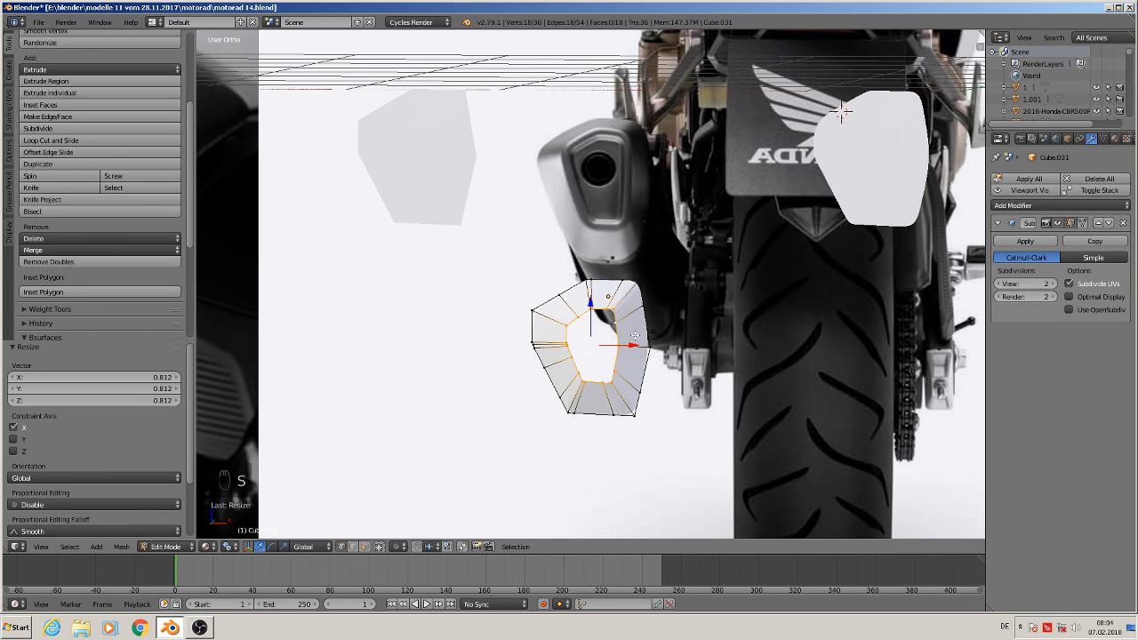
key("g")
key("x")
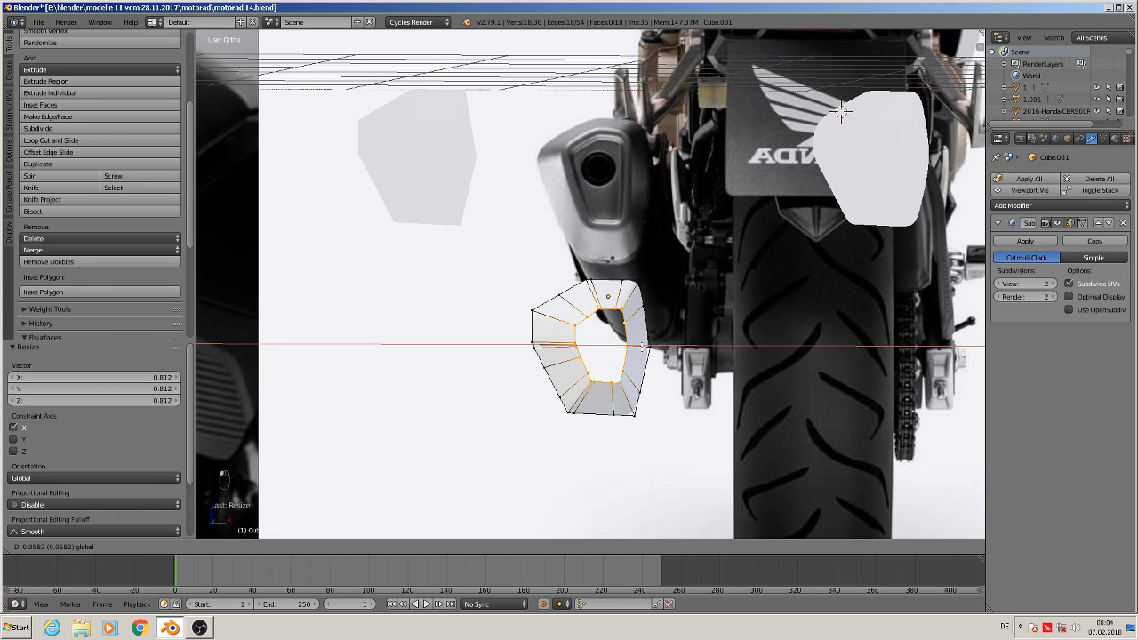
left_click(642, 346)
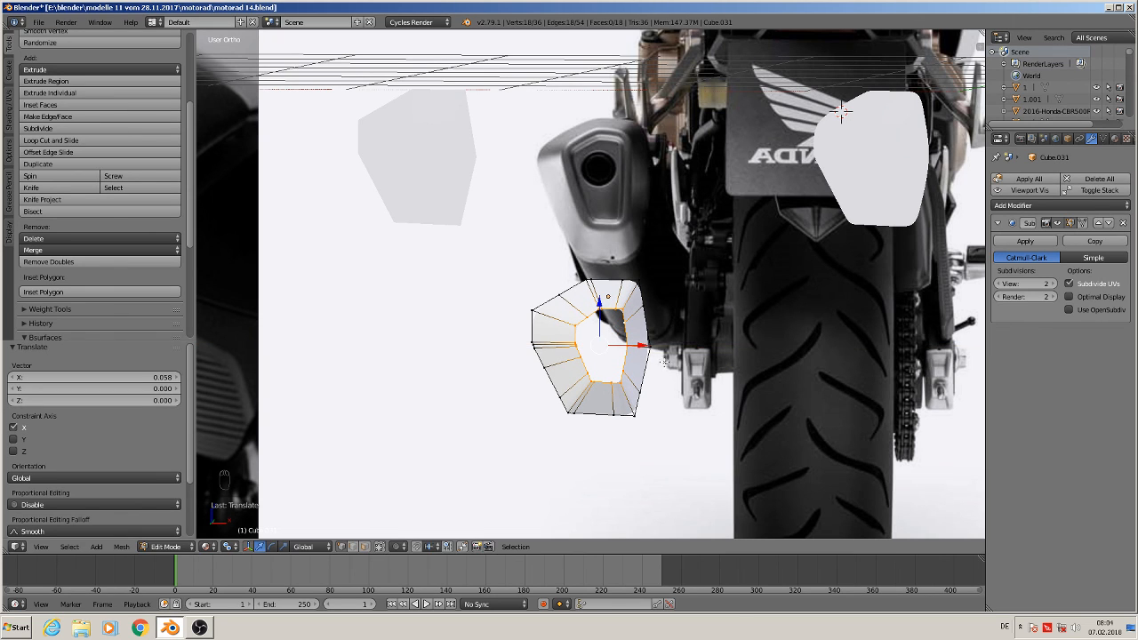
key("s")
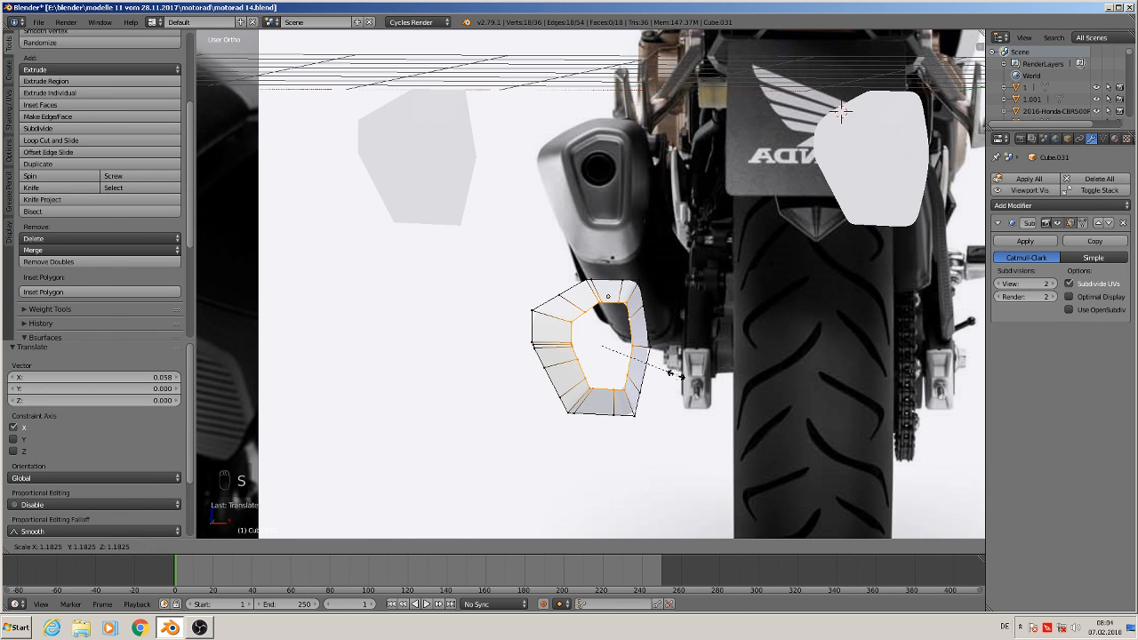
left_click(670, 373)
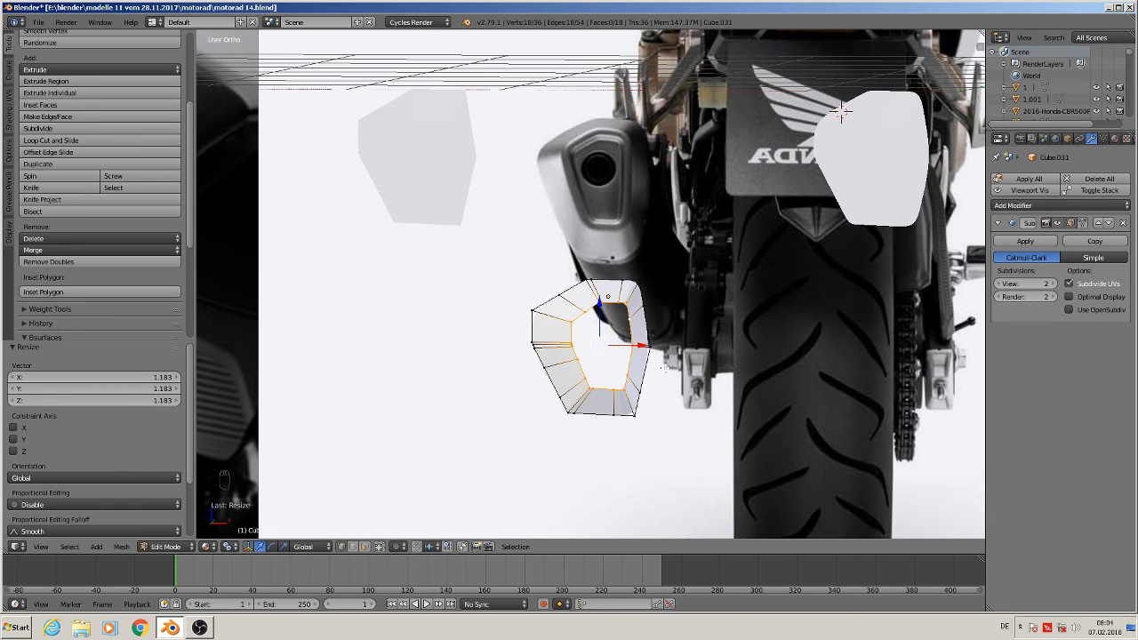
Extrude the inner ring once more and scale it to about 0.85
scroll(666, 369, "up", 2)
key("e")
key("s")
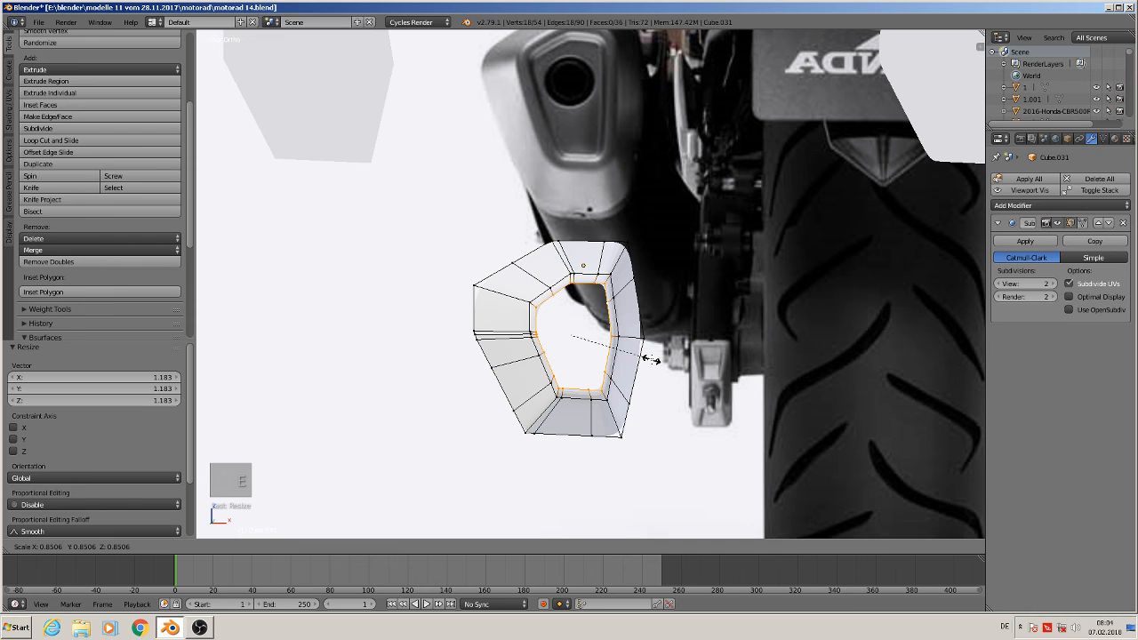
left_click(622, 367)
Extrude the inner ring about 0.059 along Y into the opening and fill it with a face
middle_click_drag(621, 368, 543, 400)
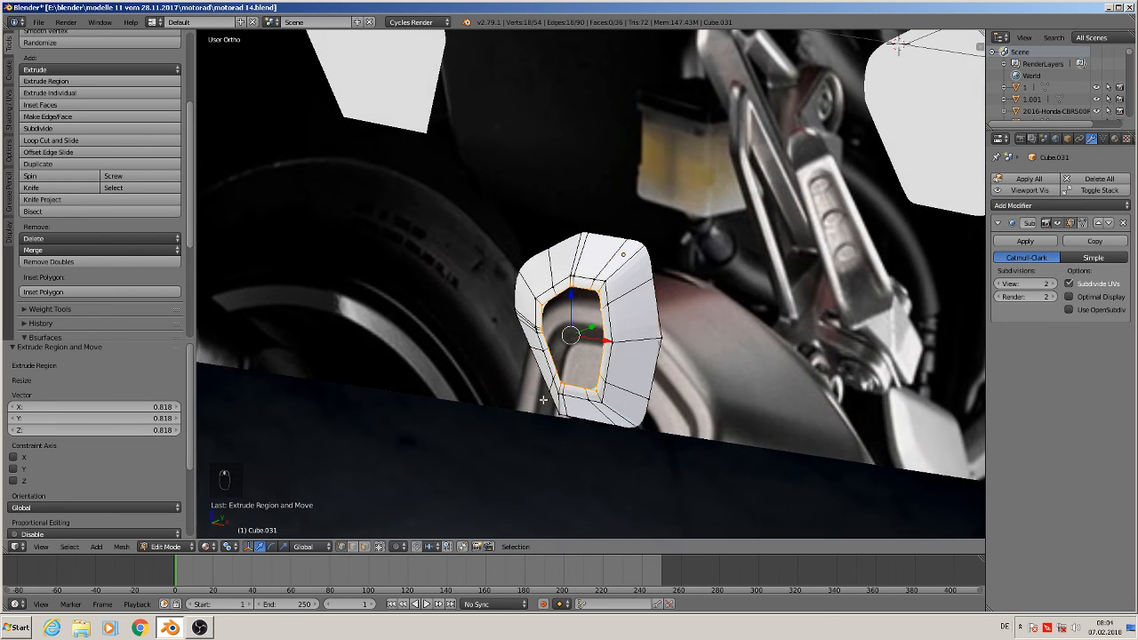
scroll(568, 368, "up", 2)
key("e")
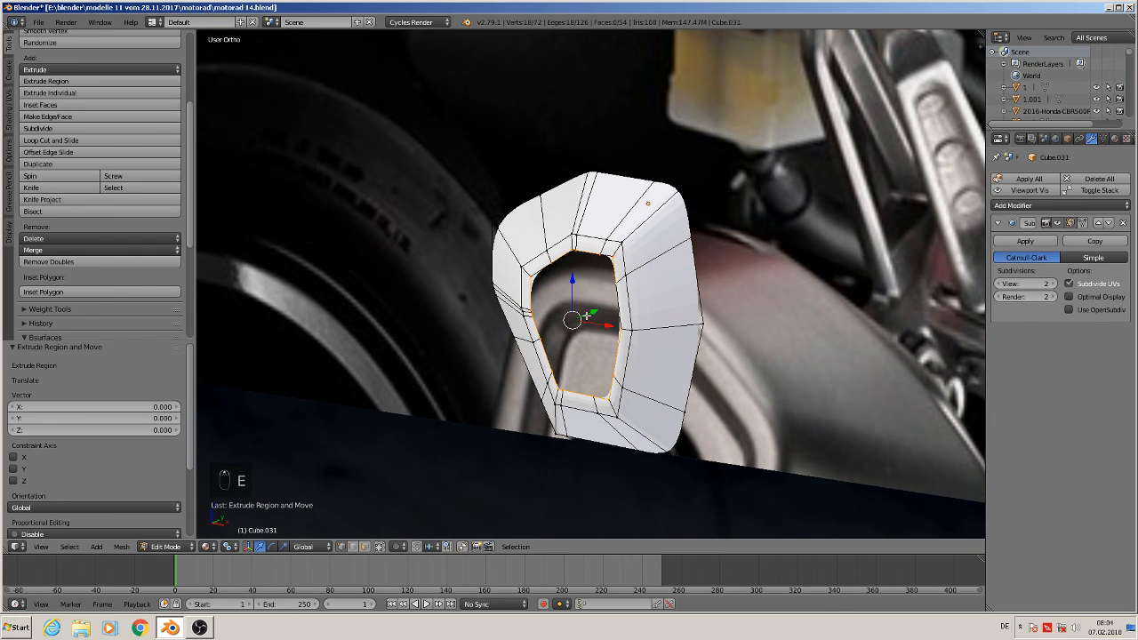
left_click_drag(593, 313, 611, 316)
middle_click_drag(613, 317, 707, 331)
scroll(711, 329, "down", 5)
scroll(718, 330, "up", 2)
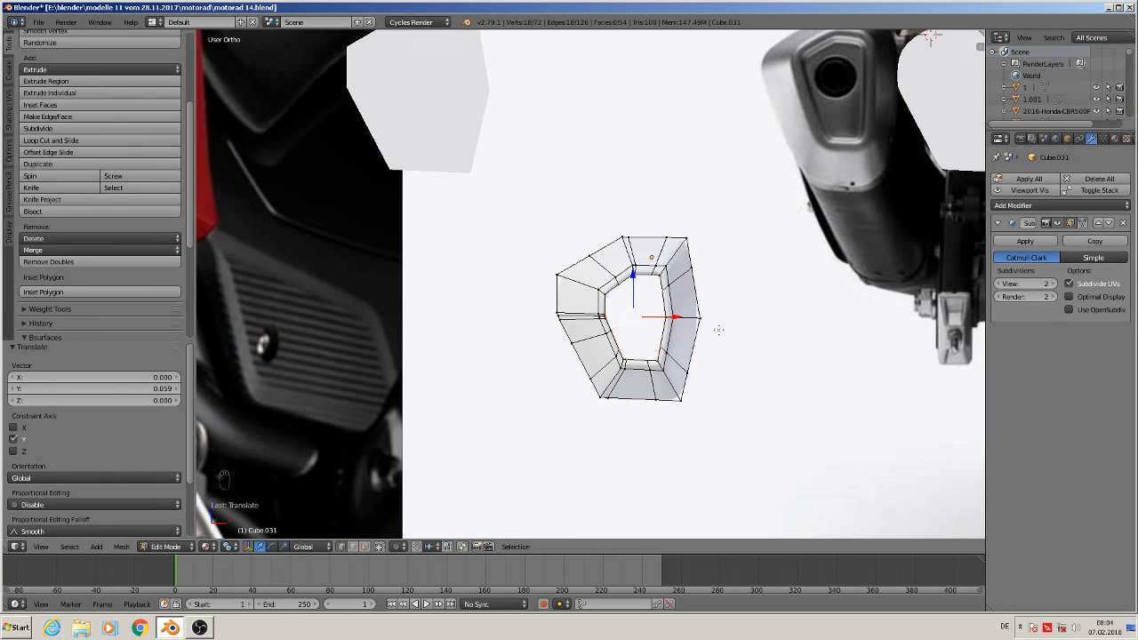
key("f")
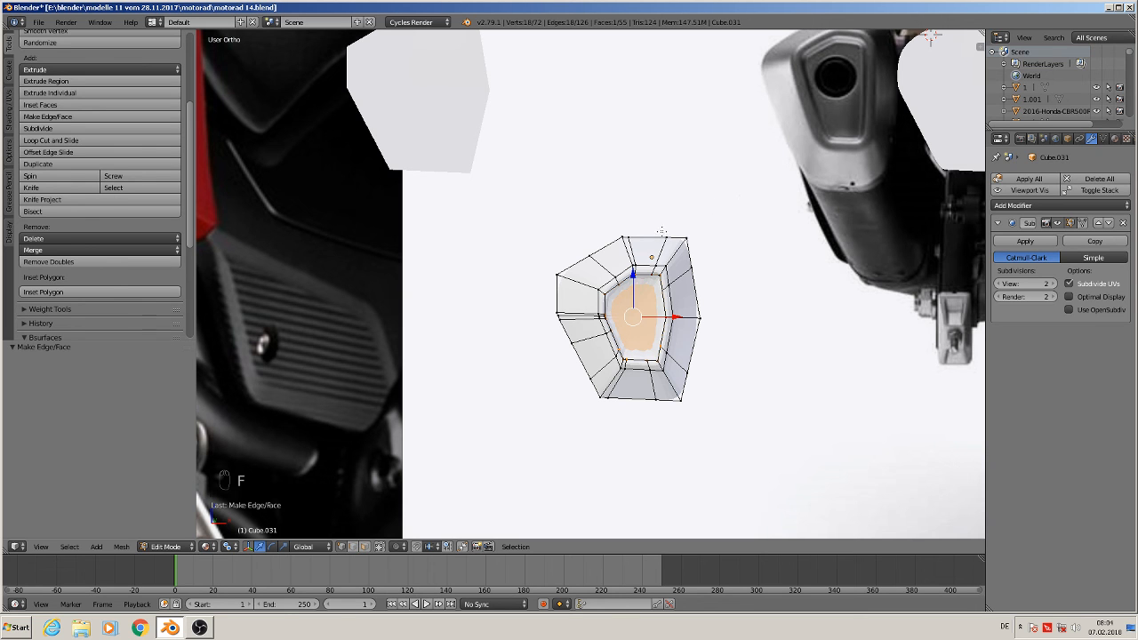
Select the outer edge loop and extrude it backward about 0.1 to give the end cap thickness
right_click(662, 233, "alt")
middle_click_drag(662, 232, 597, 391)
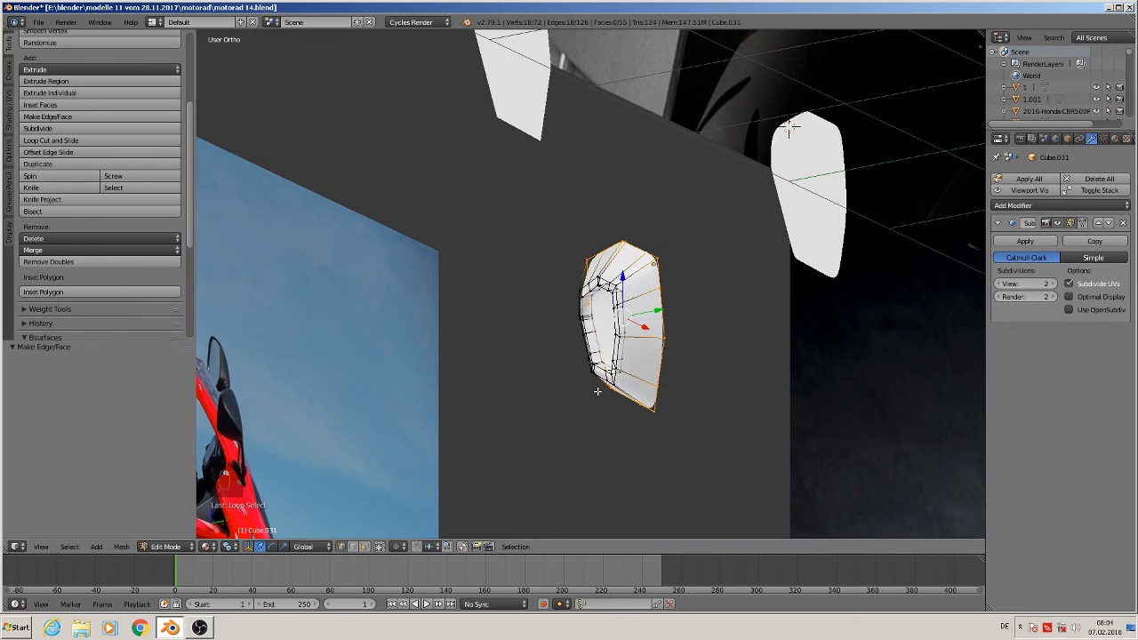
key("e")
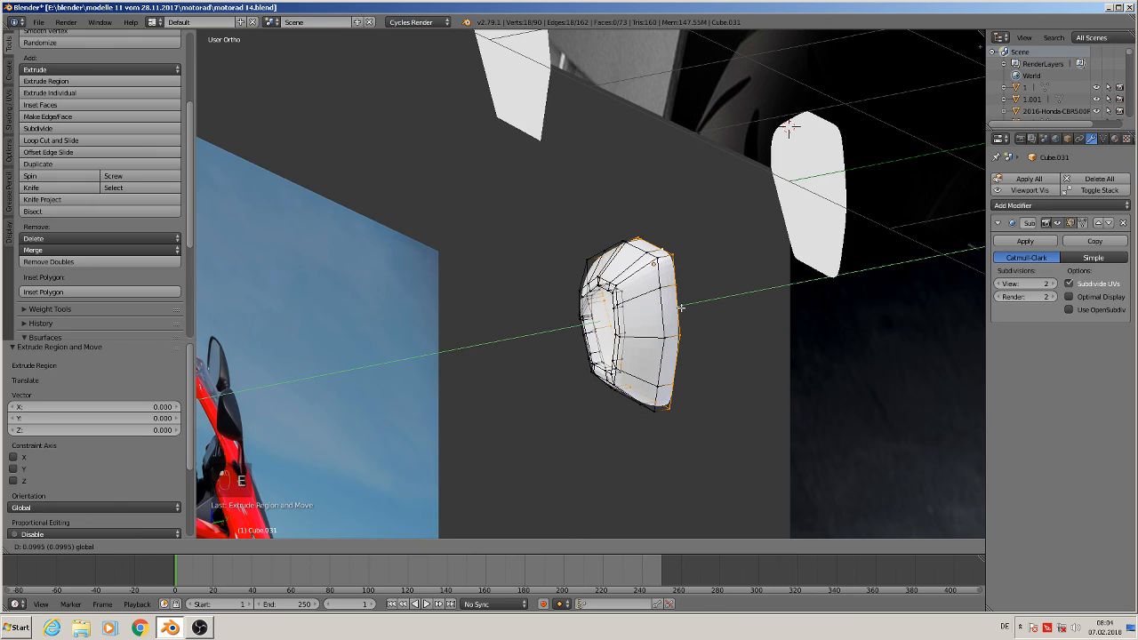
key("a")
middle_click_drag(711, 353, 790, 328)
Apply smooth shading to the new end cap object and return to edit mode
key("Tab")
scroll(792, 352, "down", 1)
scroll(788, 328, "down", 2)
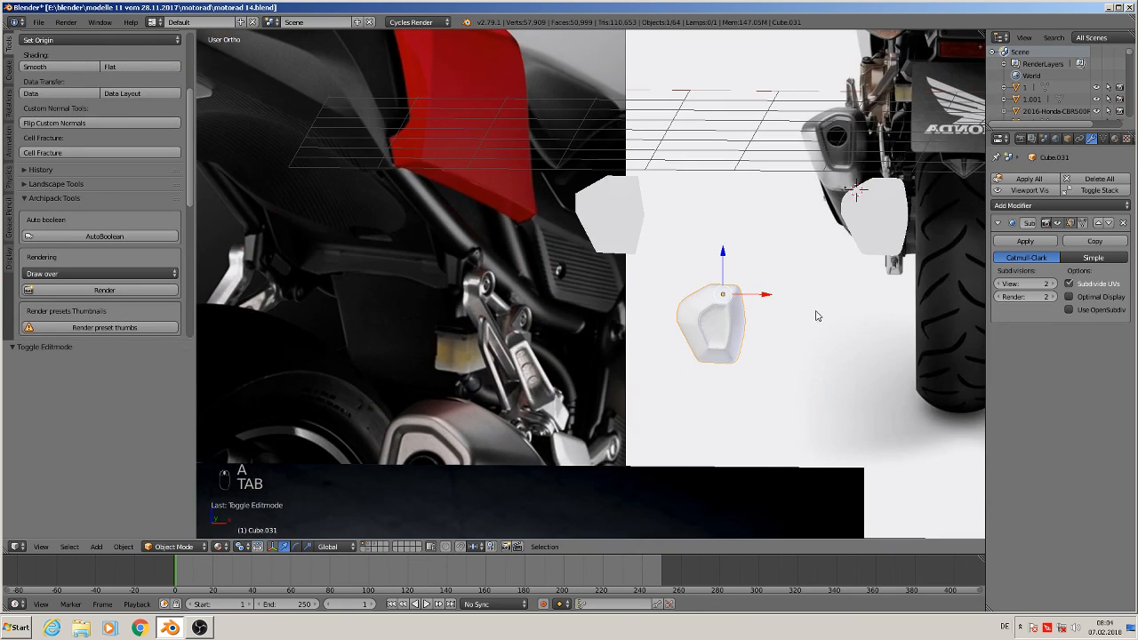
key("KP_0")
key("KP_1")
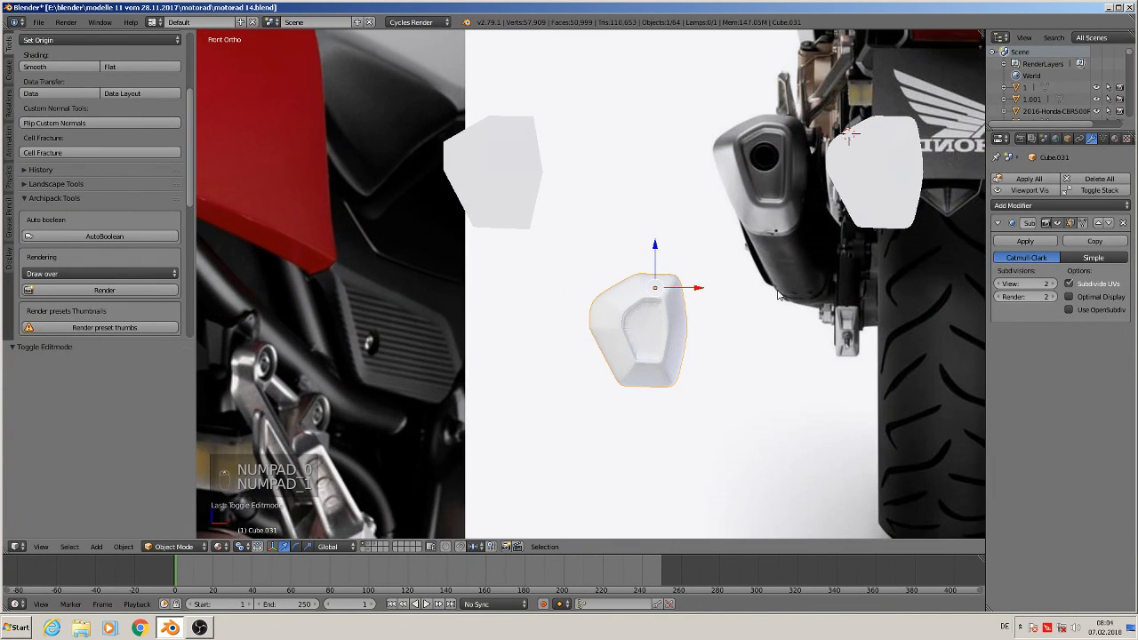
middle_click_drag(723, 319, 659, 356, "shift")
scroll(645, 358, "up", 3)
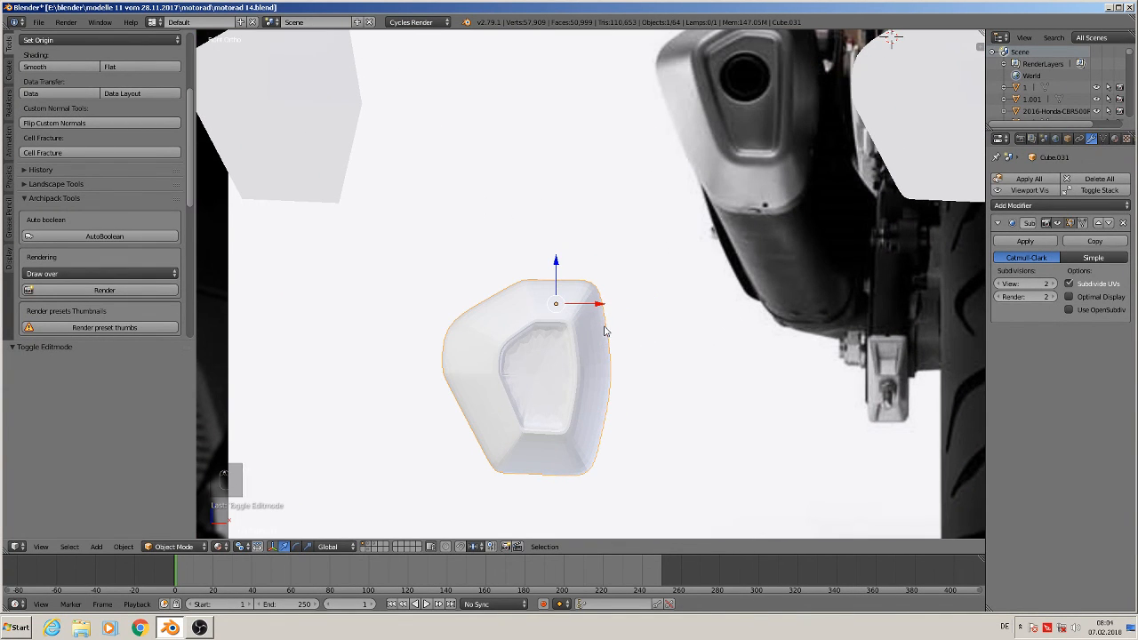
left_click(58, 67)
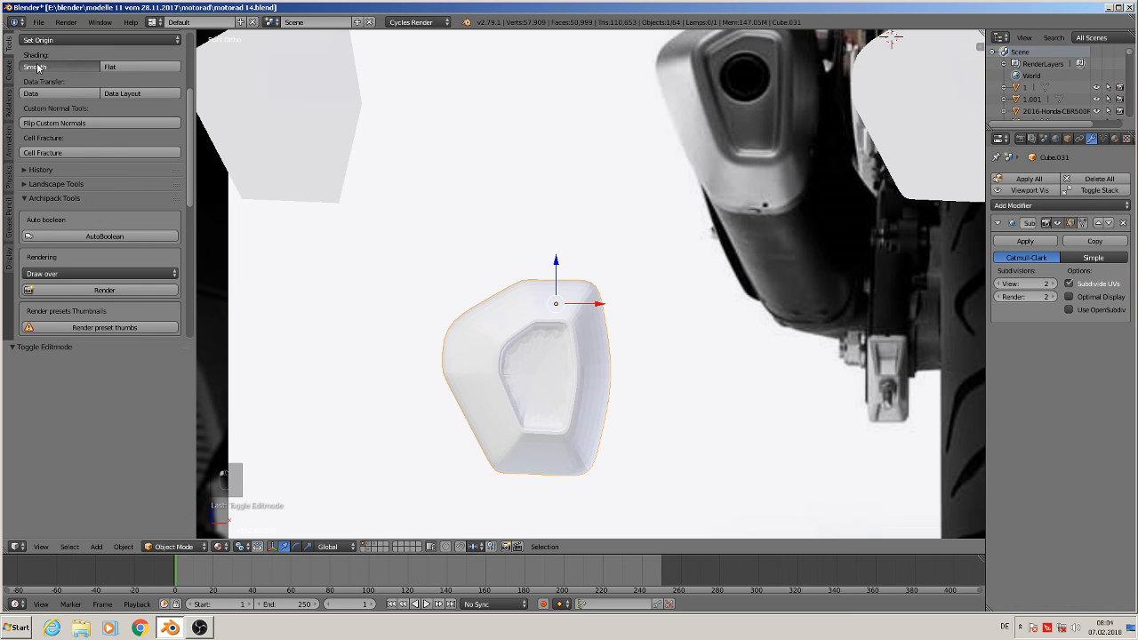
key("Tab")
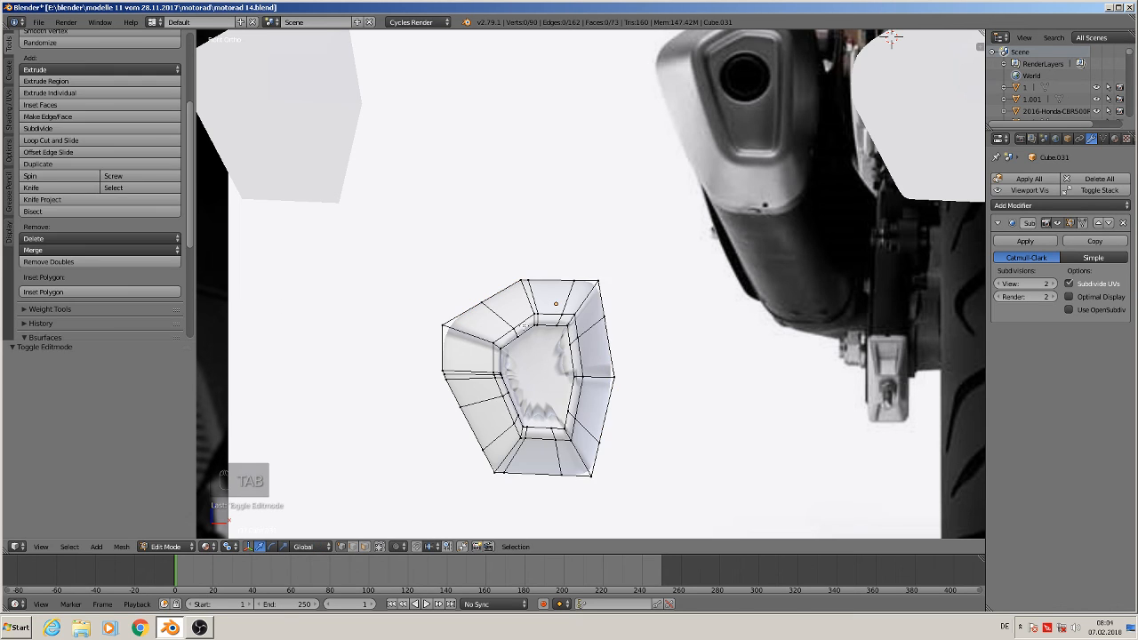
Select all of the end cap's geometry, recalculate its normals and leave edit mode
key("a")
key("a")
key("a")
key("a")
key("a")
key("a")
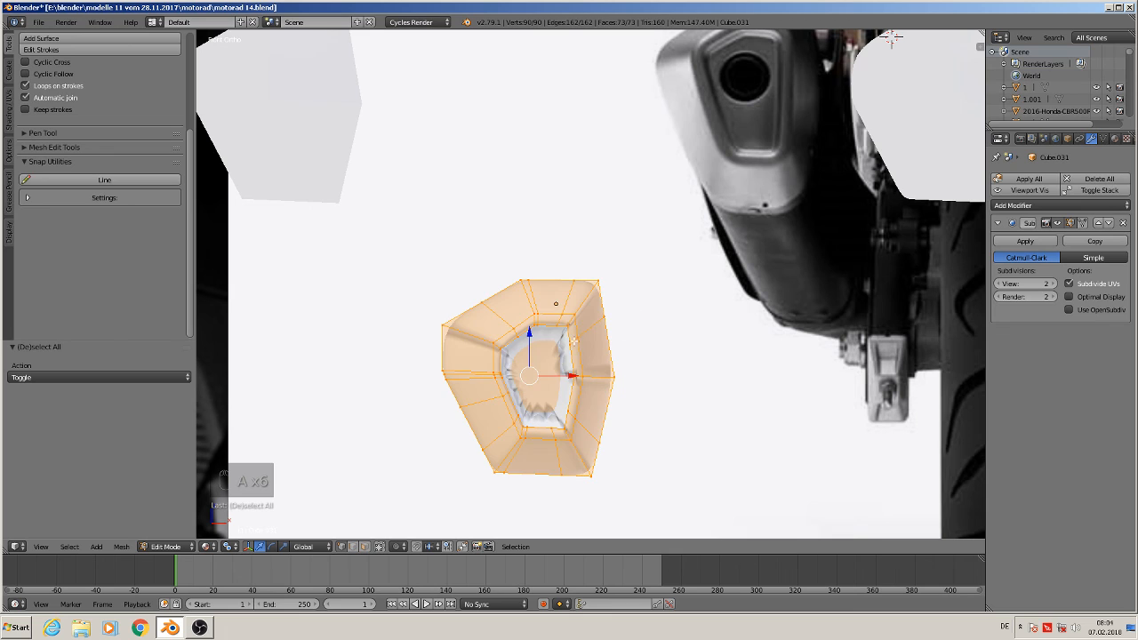
left_click(11, 118)
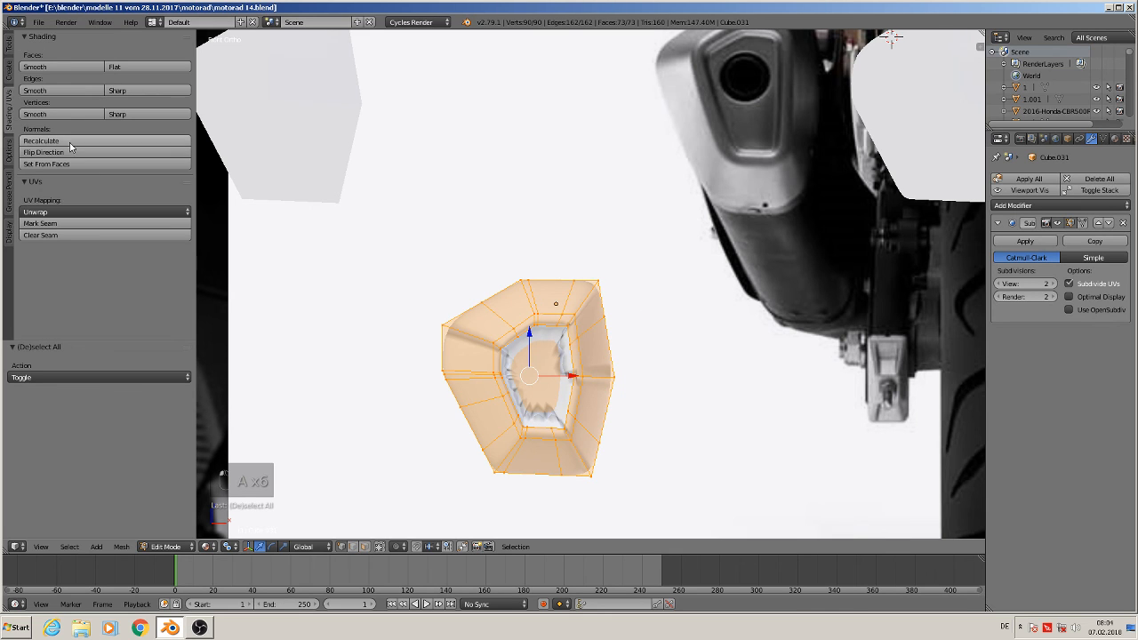
left_click(71, 141)
key("Tab")
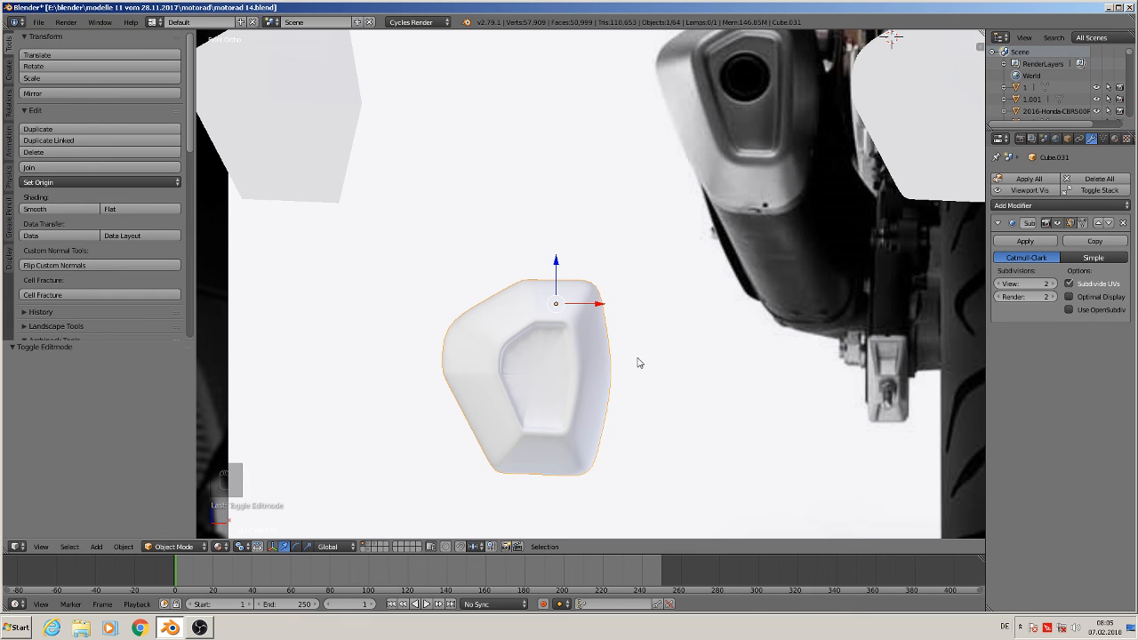
Select the end cap's outer edge loop and scale it down to about 0.89
middle_click_drag(638, 363, 597, 382, "shift")
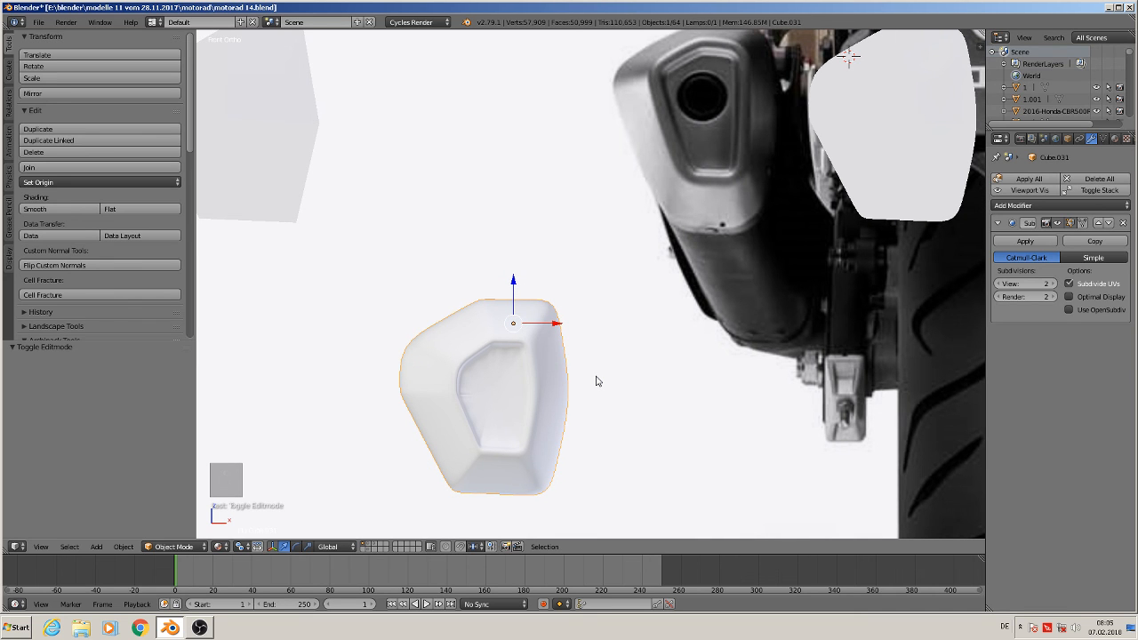
middle_click_drag(597, 381, 615, 406)
key("Tab")
right_click(455, 310, "alt")
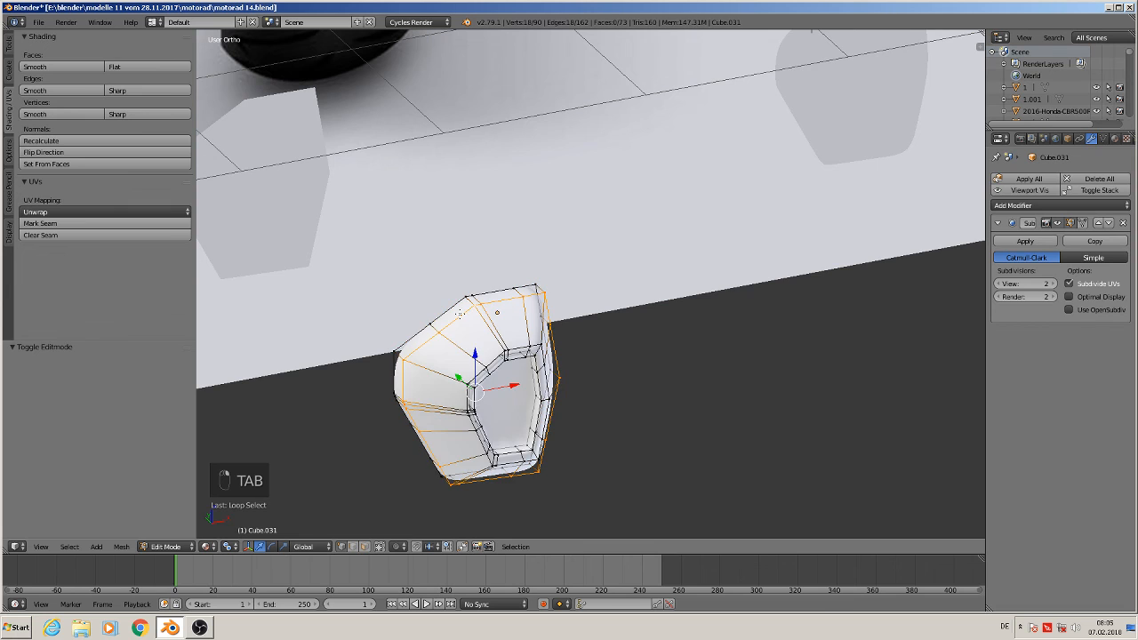
key("ctrl+KP_1")
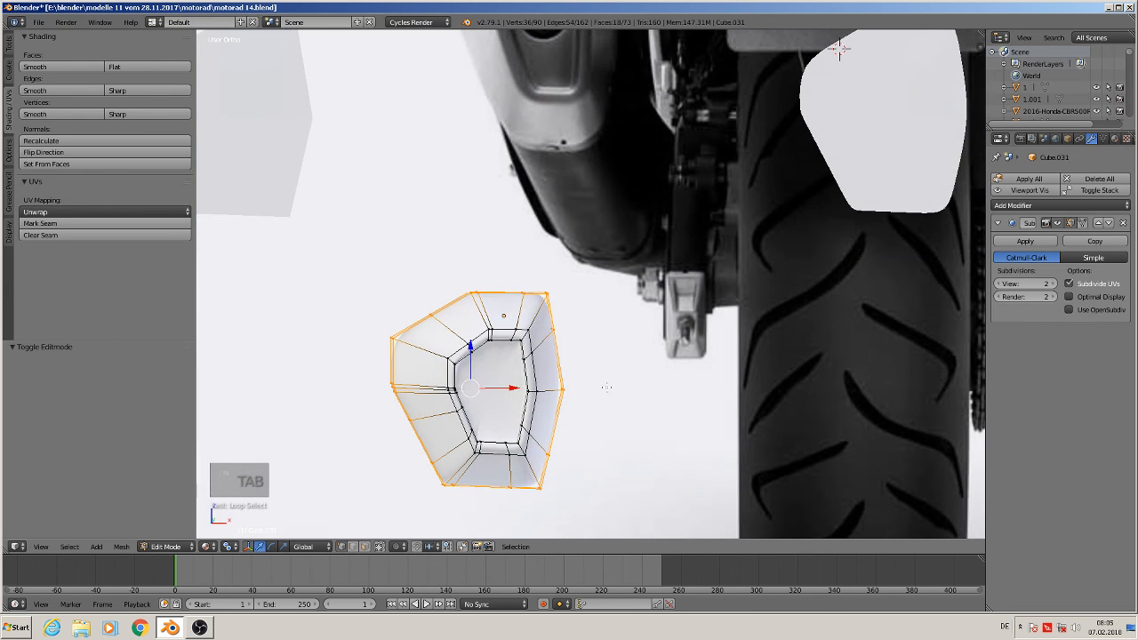
key("s")
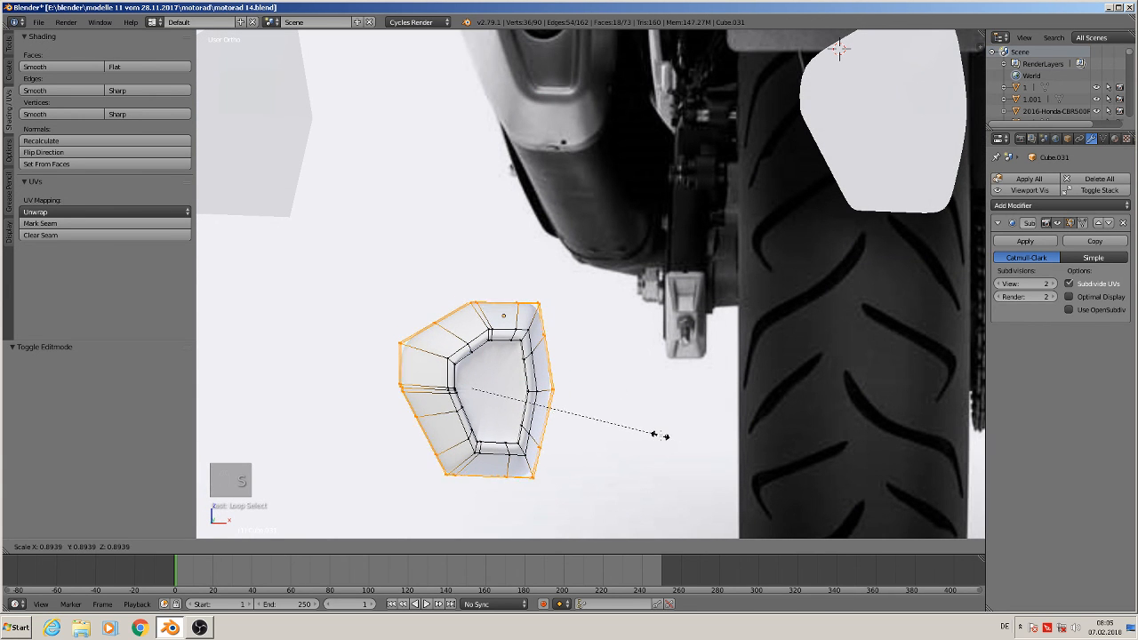
left_click(661, 437)
key("Tab")
key("KP_1")
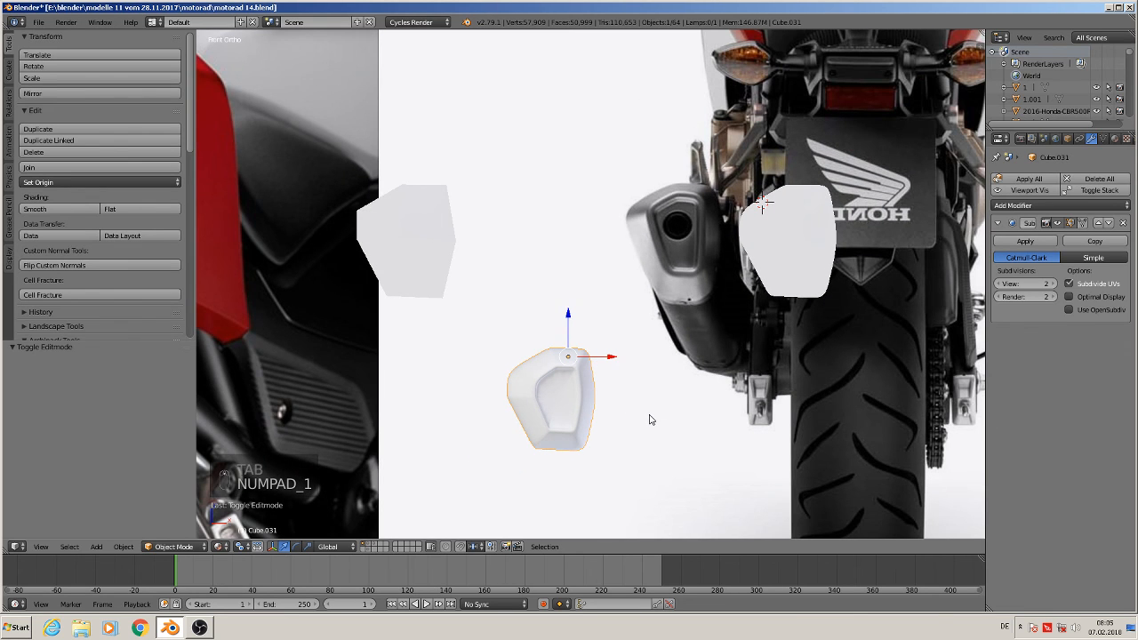
Select the inner faces of the opening and move them about -0.035 in X and 0.019 in Z
scroll(650, 418, "up", 1)
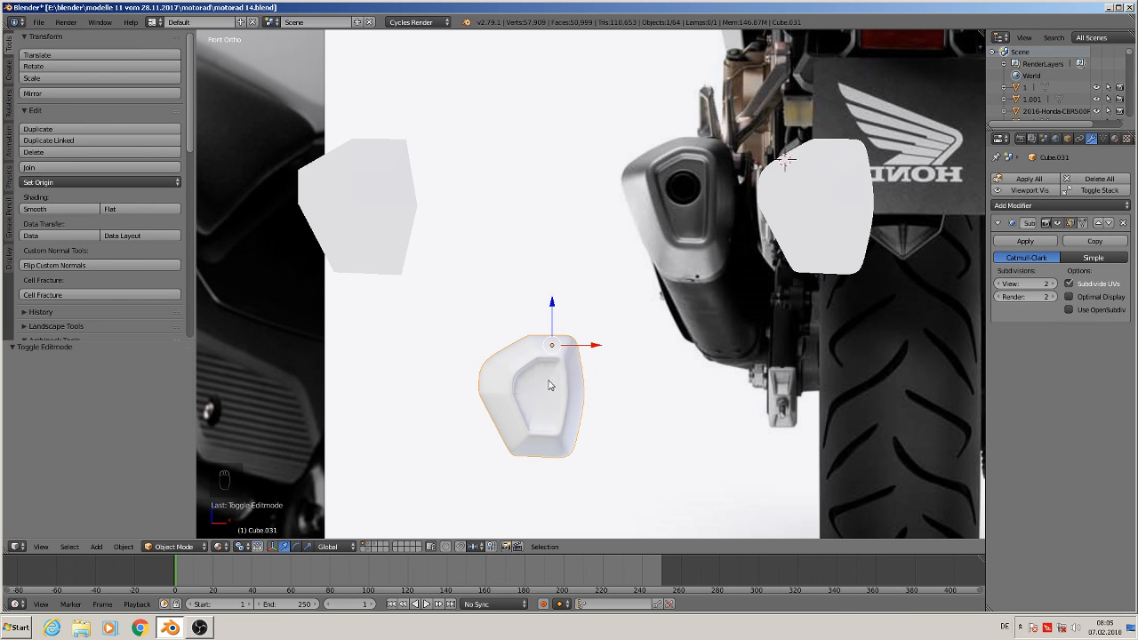
key("Tab")
key("a")
key("a")
key("c")
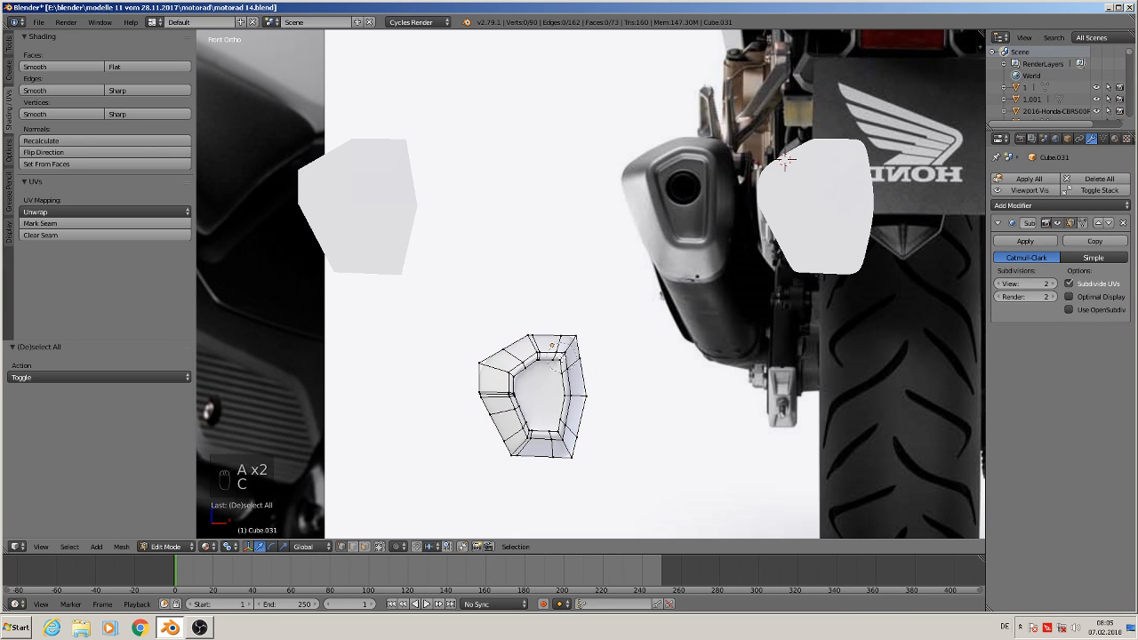
mouse_move(562, 356)
left_mouse_down()
mouse_move(520, 363)
mouse_move(527, 425)
mouse_move(556, 414)
mouse_move(561, 387)
left_mouse_up()
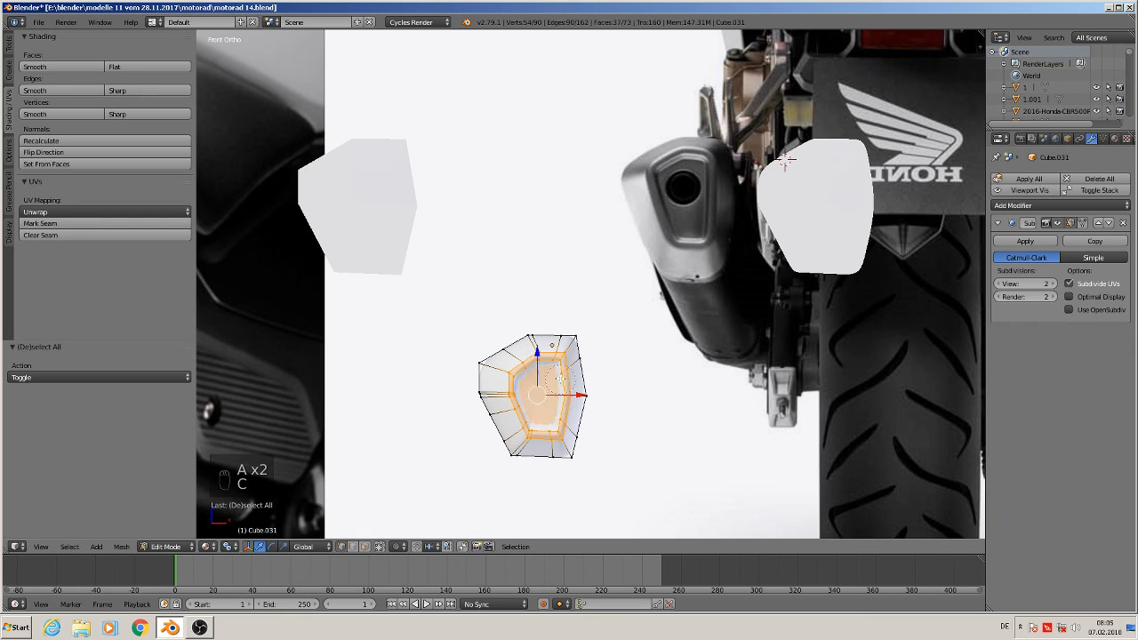
right_click(561, 387)
key("g")
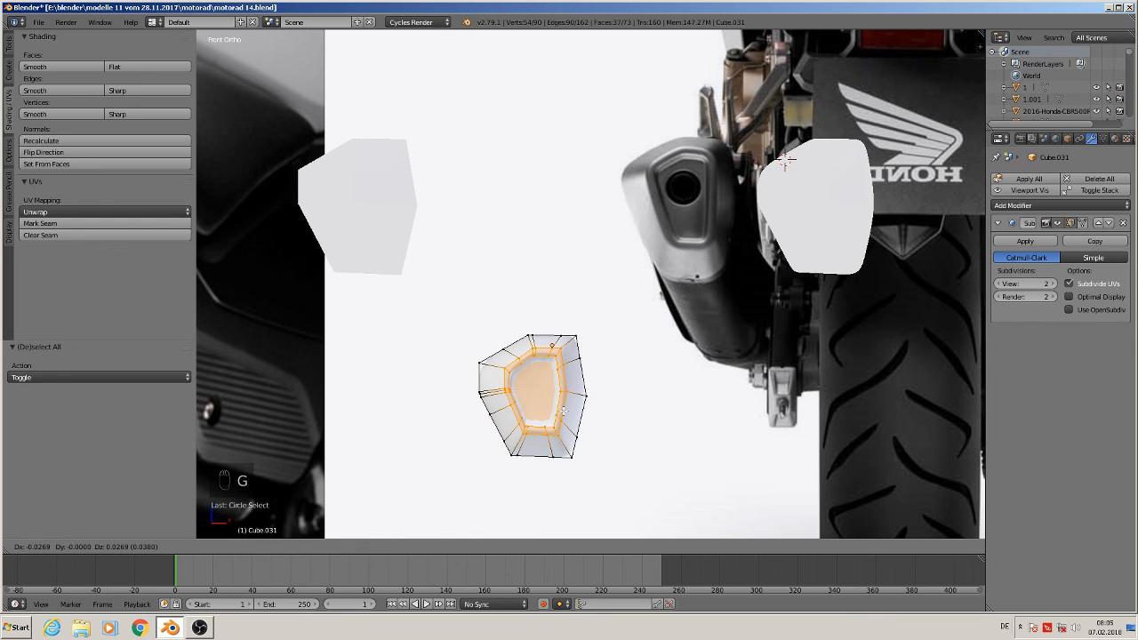
left_click(562, 411)
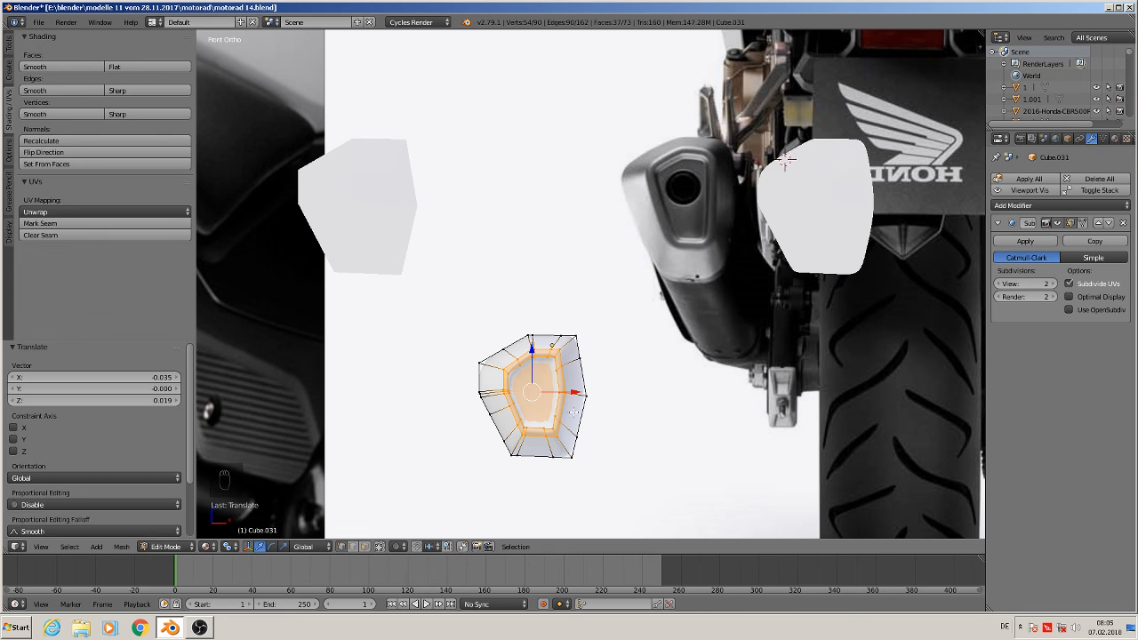
Add a loop cut around the inside of the end cap's opening close to its rim
key("Tab")
middle_click_drag(612, 450, 536, 419)
scroll(589, 421, "up", 3)
key("Tab")
key("a")
key("a")
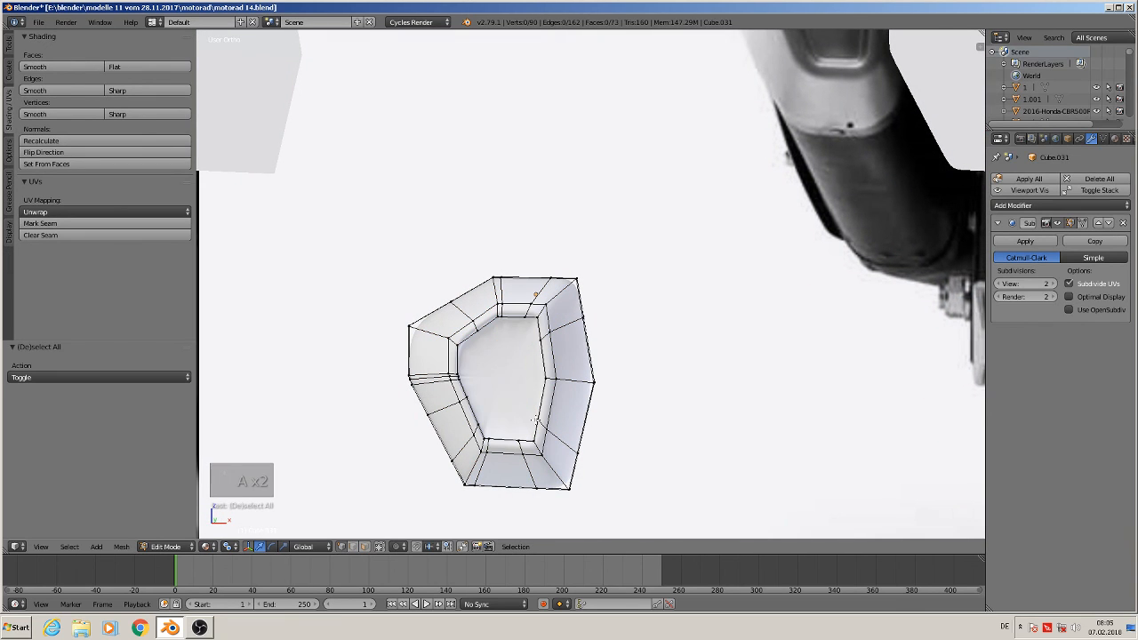
scroll(482, 341, "up", 1)
middle_click_drag(482, 342, 444, 323)
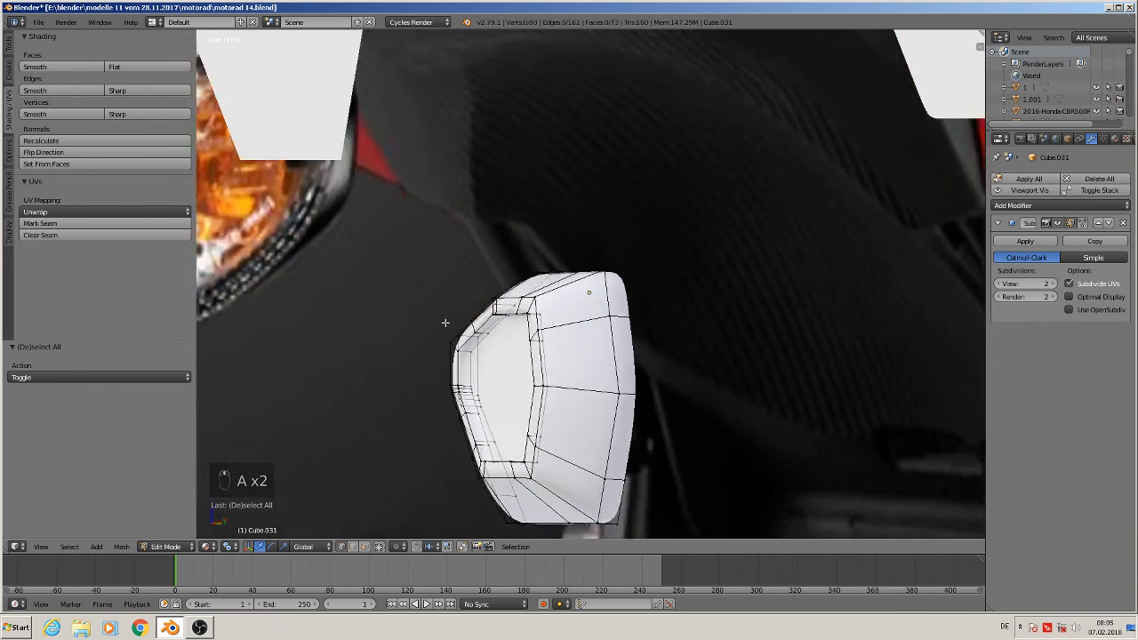
scroll(478, 355, "up", 4)
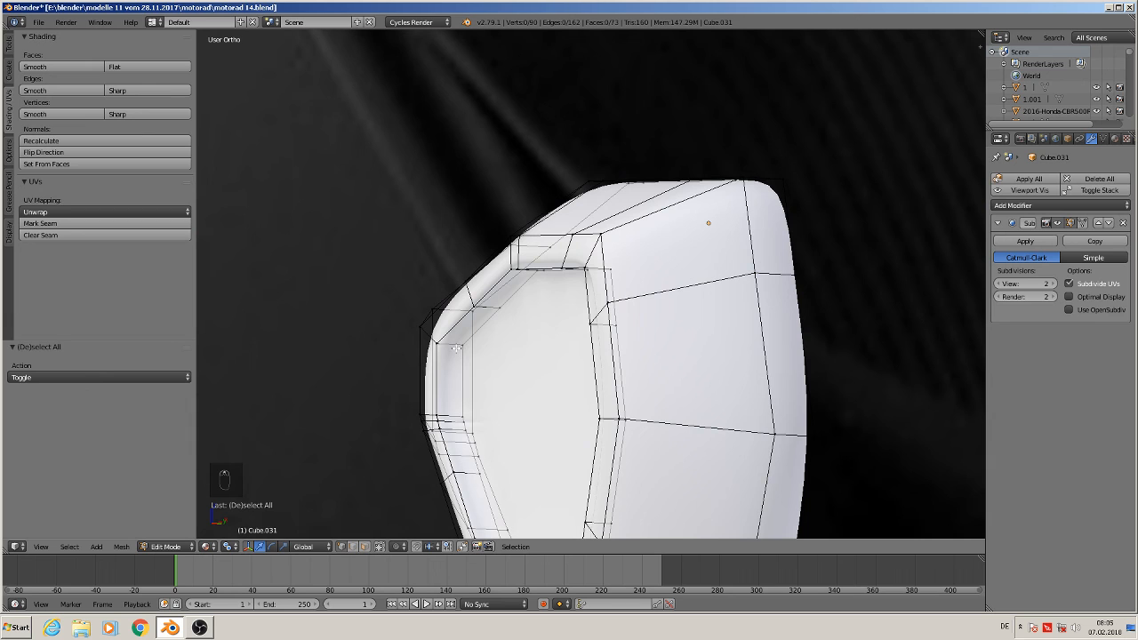
key("ctrl+r")
left_click(459, 348)
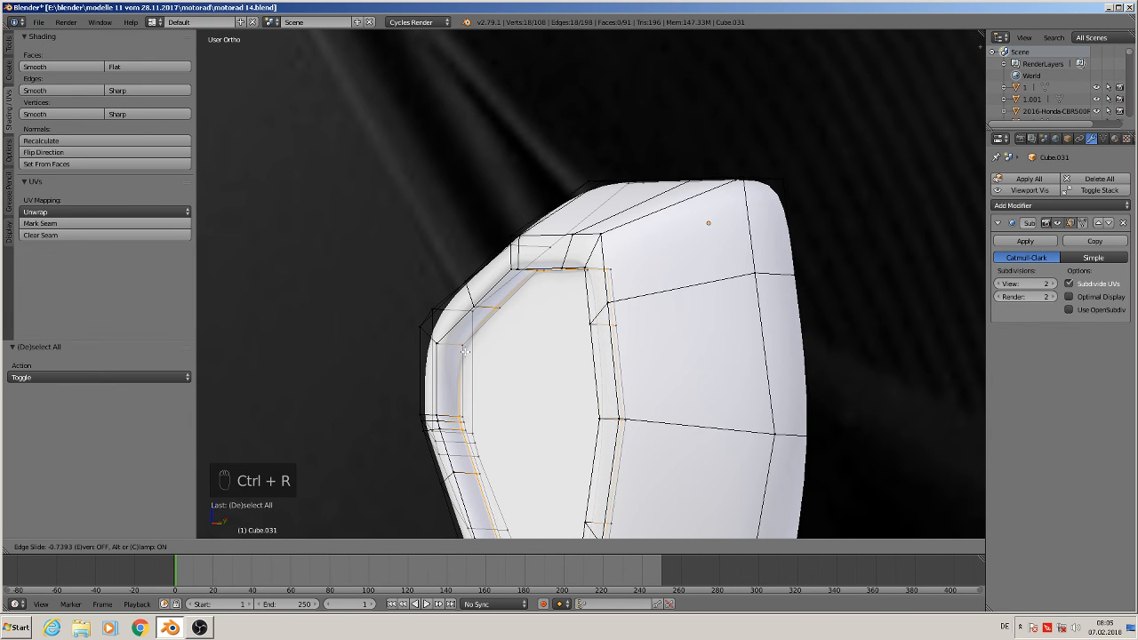
left_click(472, 354)
middle_click_drag(499, 376, 677, 404)
Switch to face selection, select the inner opening face and set it to flat shading
key("Tab")
key("Tab")
scroll(667, 385, "up", 1)
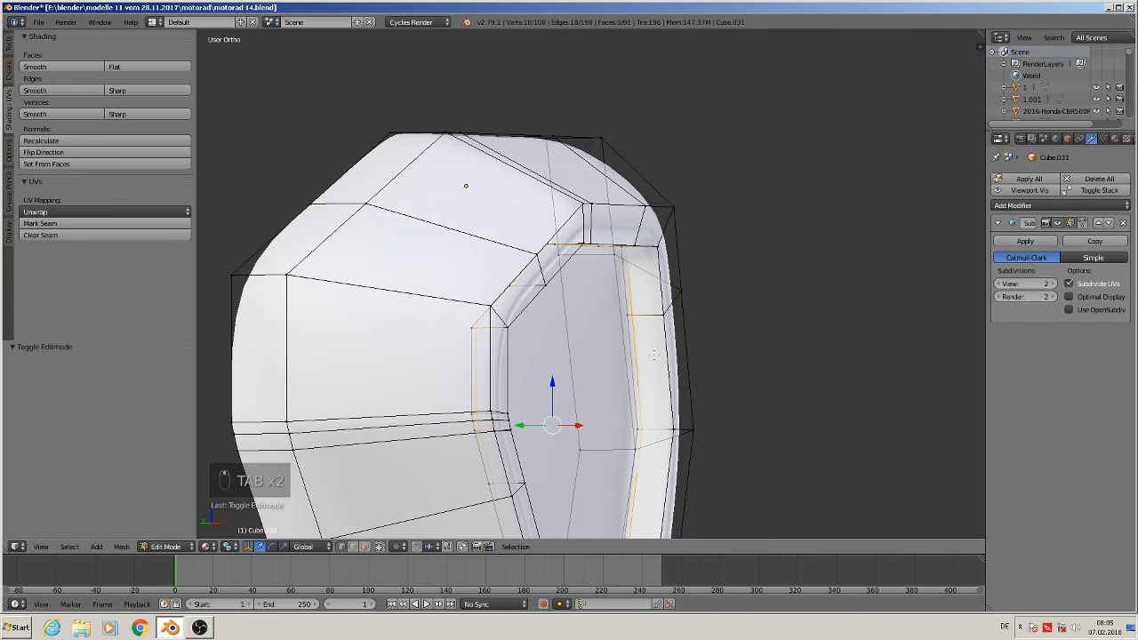
middle_click_drag(654, 355, 616, 364)
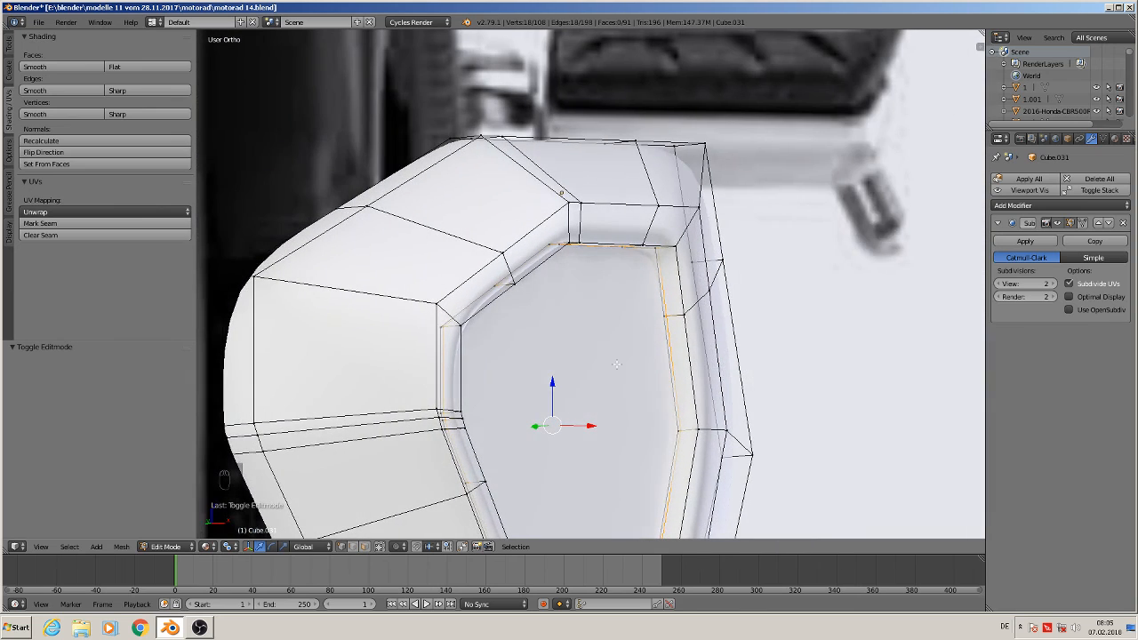
left_click(364, 546)
left_click(528, 420)
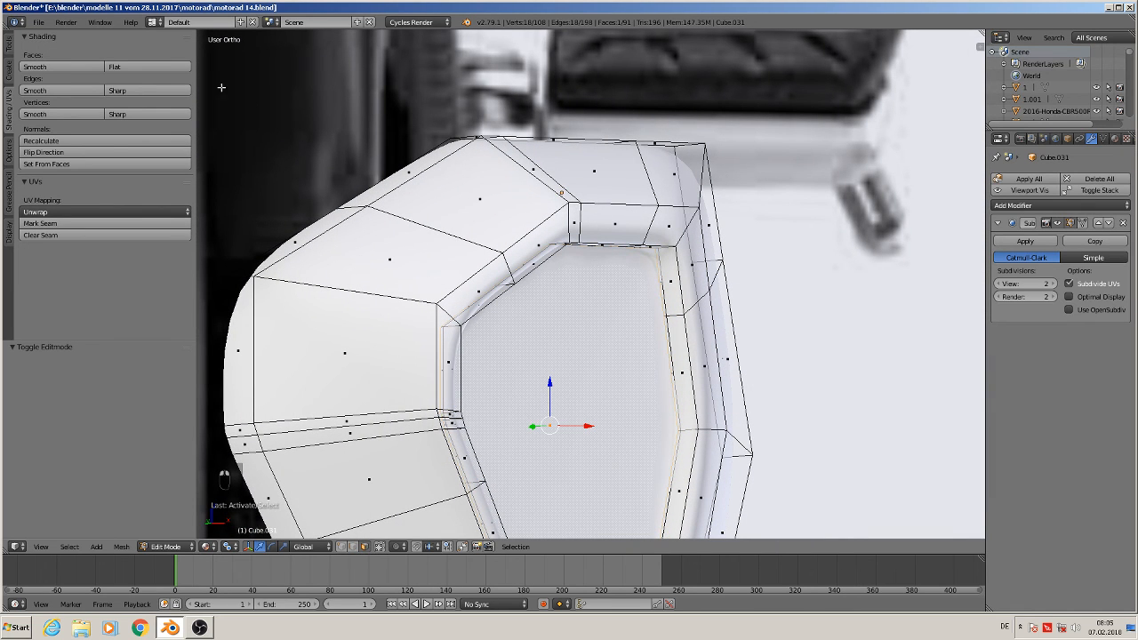
left_click(138, 64)
scroll(741, 431, "down", 2)
key("Tab")
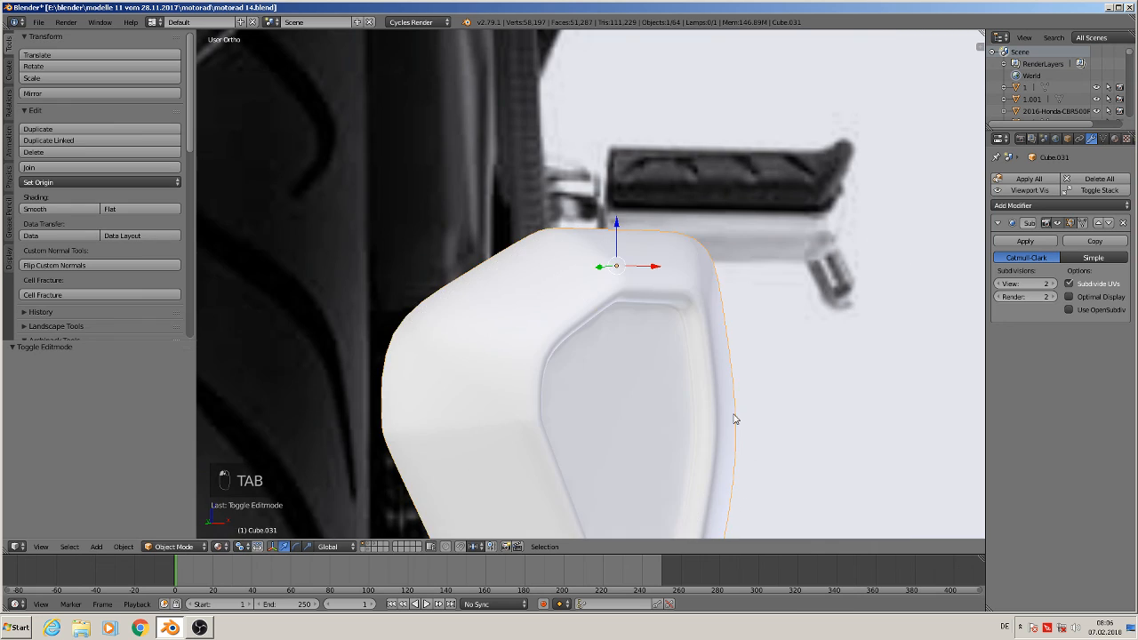
Duplicate the end cap and move the copy about -1.083 along Z
scroll(724, 427, "down", 3)
middle_click_drag(704, 425, 721, 445)
scroll(648, 436, "down", 2)
scroll(721, 444, "up", 2)
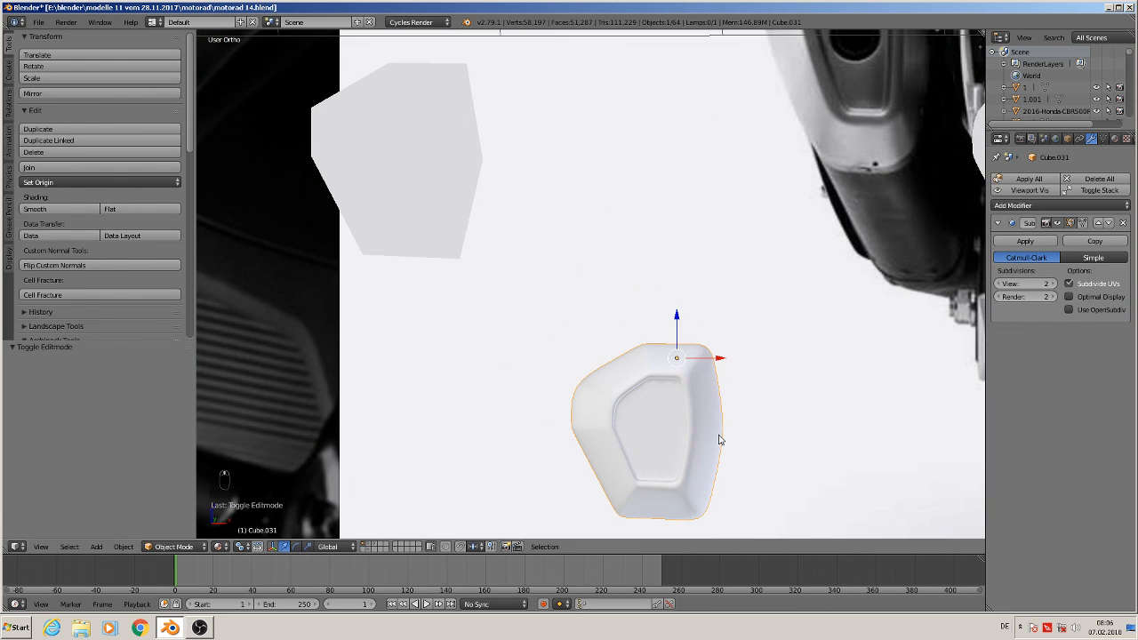
key("KP_1")
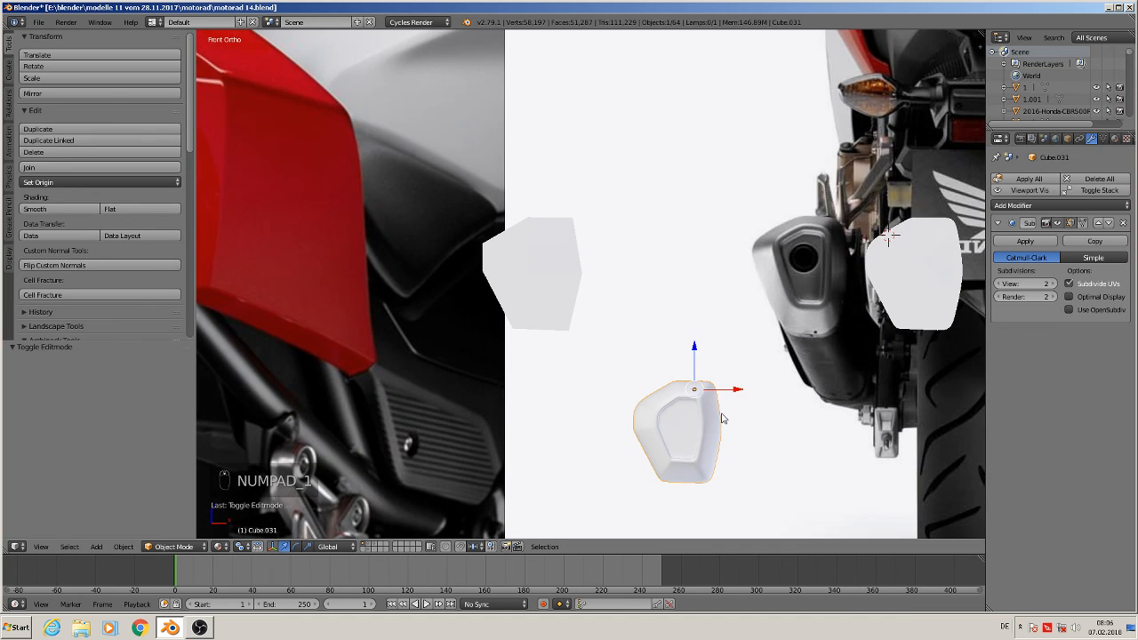
middle_click_drag(722, 415, 596, 341, "shift")
scroll(584, 399, "up", 3)
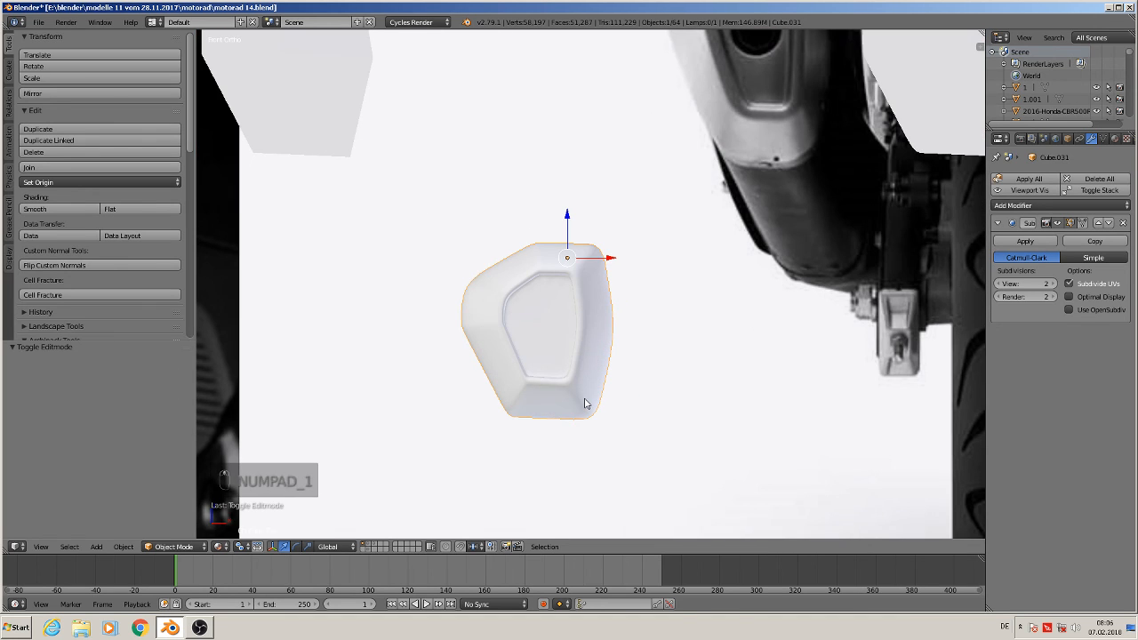
scroll(584, 402, "down", 3)
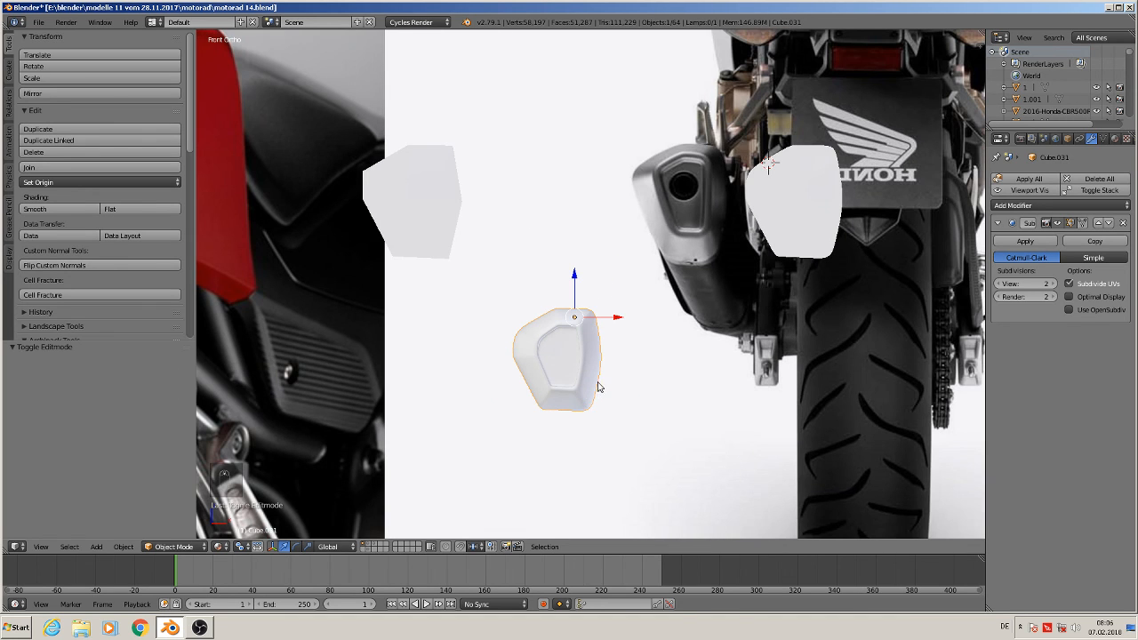
key("shift+d")
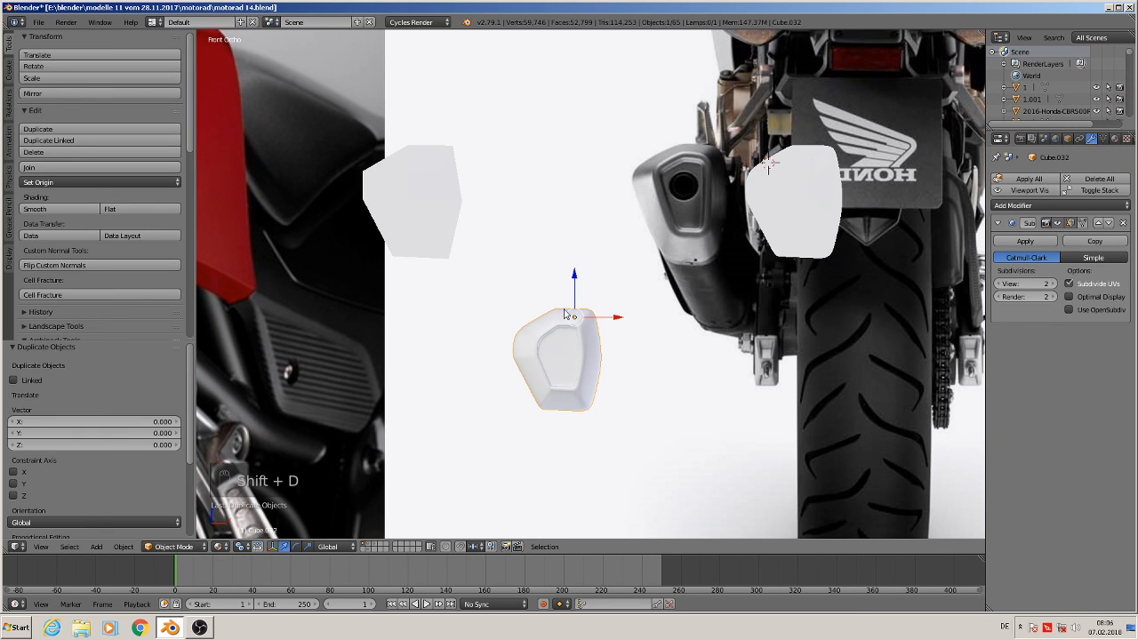
key("z")
left_click(610, 432)
middle_click_drag(610, 432, 681, 316, "shift")
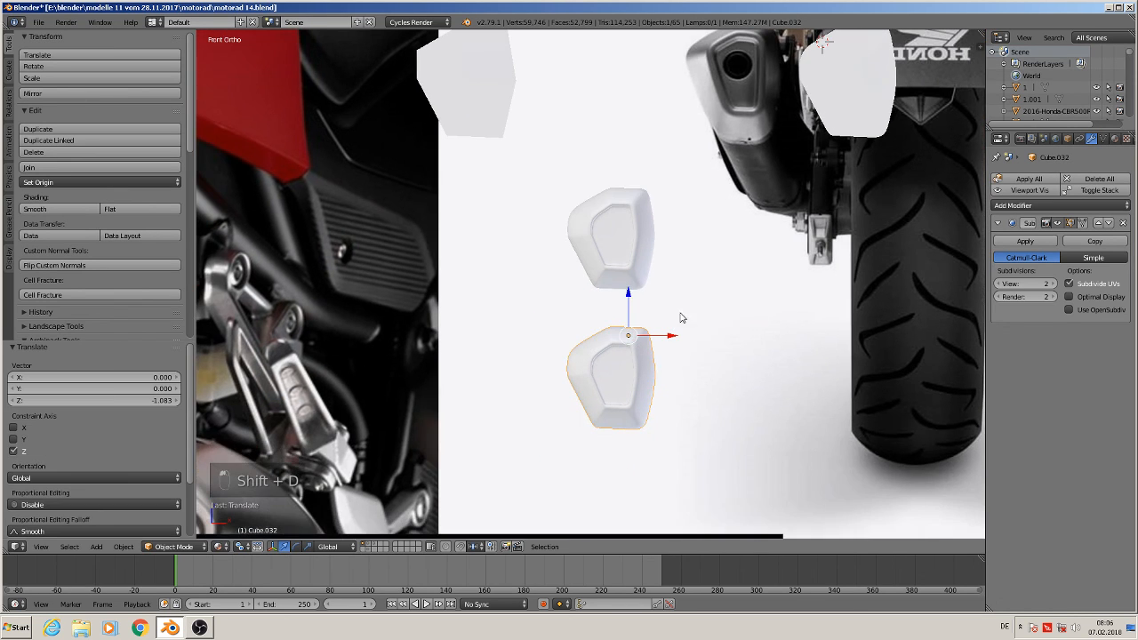
Save the blend file
left_click(38, 22)
left_click(83, 112)
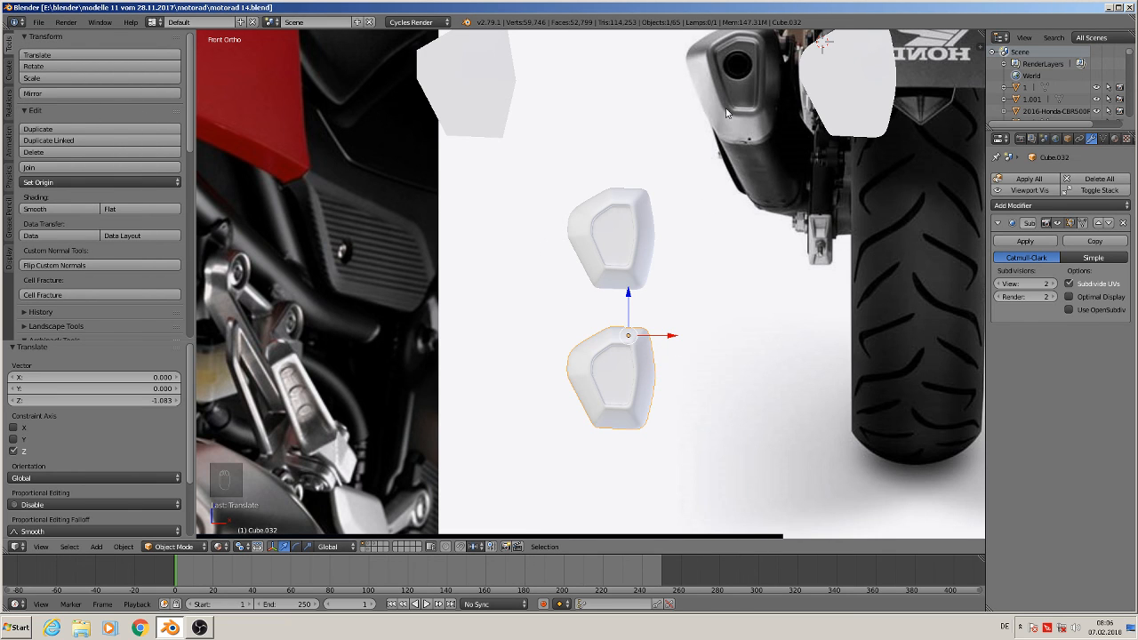
middle_click_drag(747, 115, 679, 178, "shift")
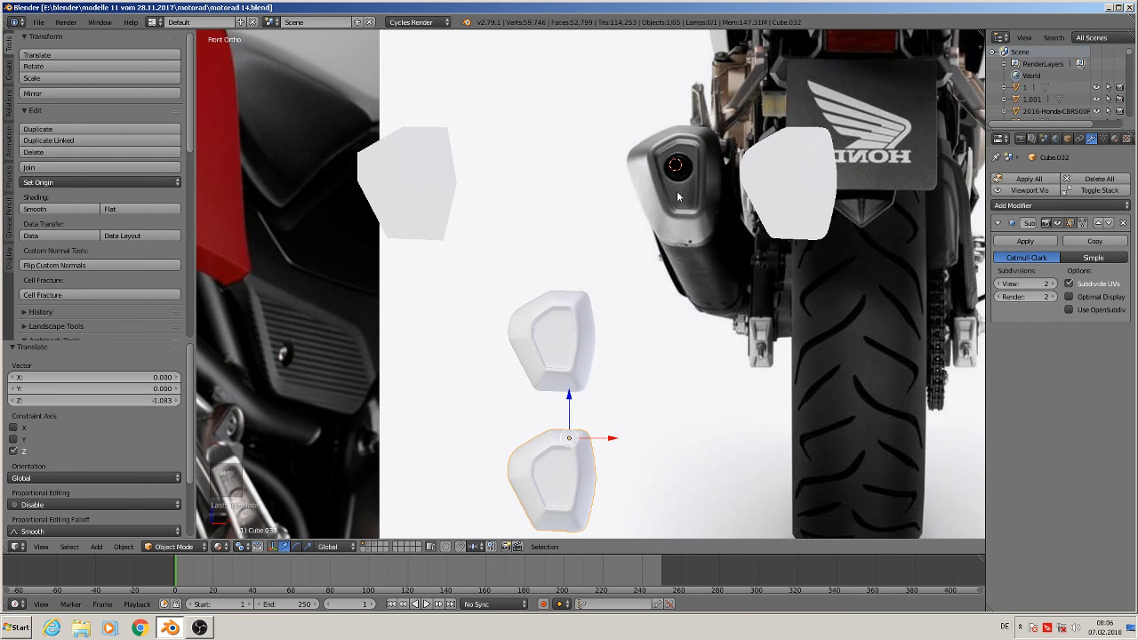
Add a cylinder mesh and rotate it 90 degrees around the X axis
left_click(96, 546)
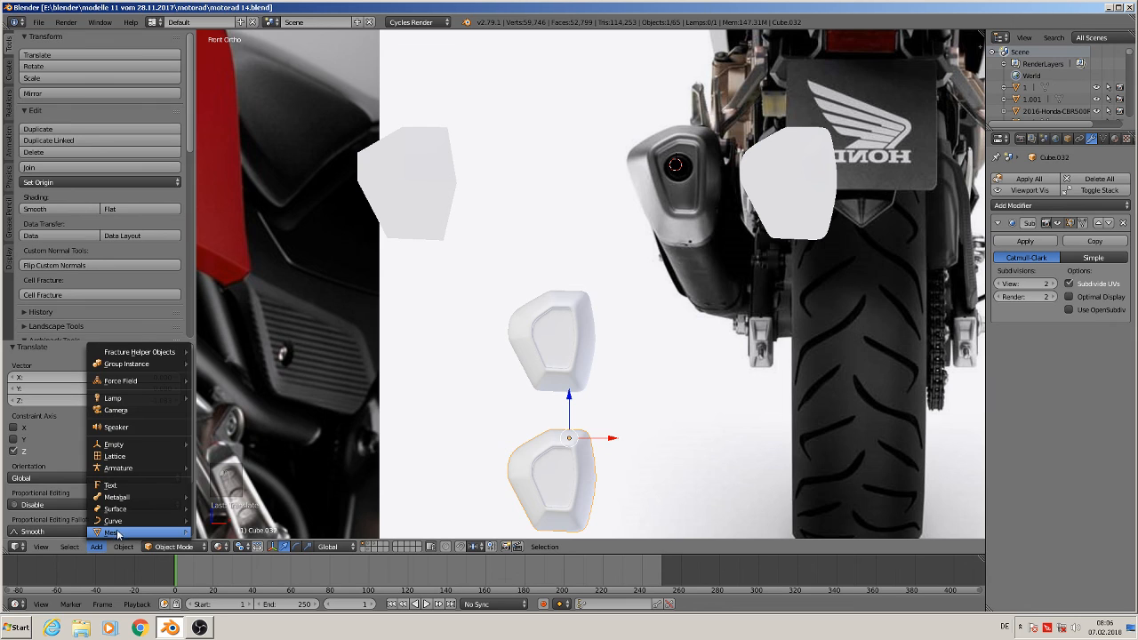
mouse_move(119, 532)
left_click(221, 310)
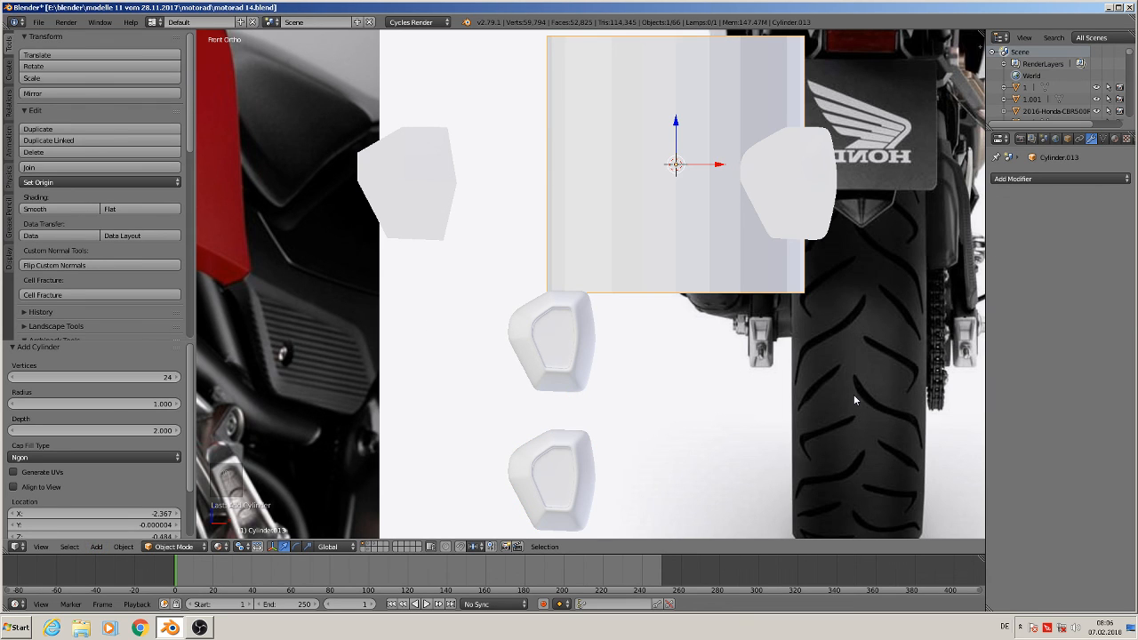
key("r")
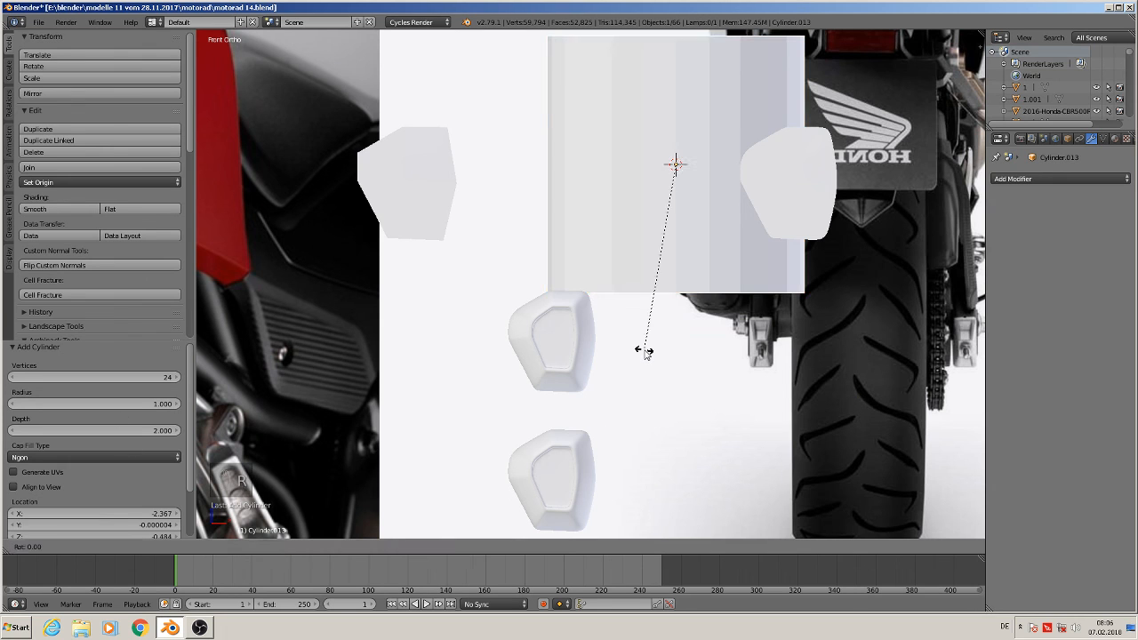
key("x")
key("9")
key("0")
key("Return")
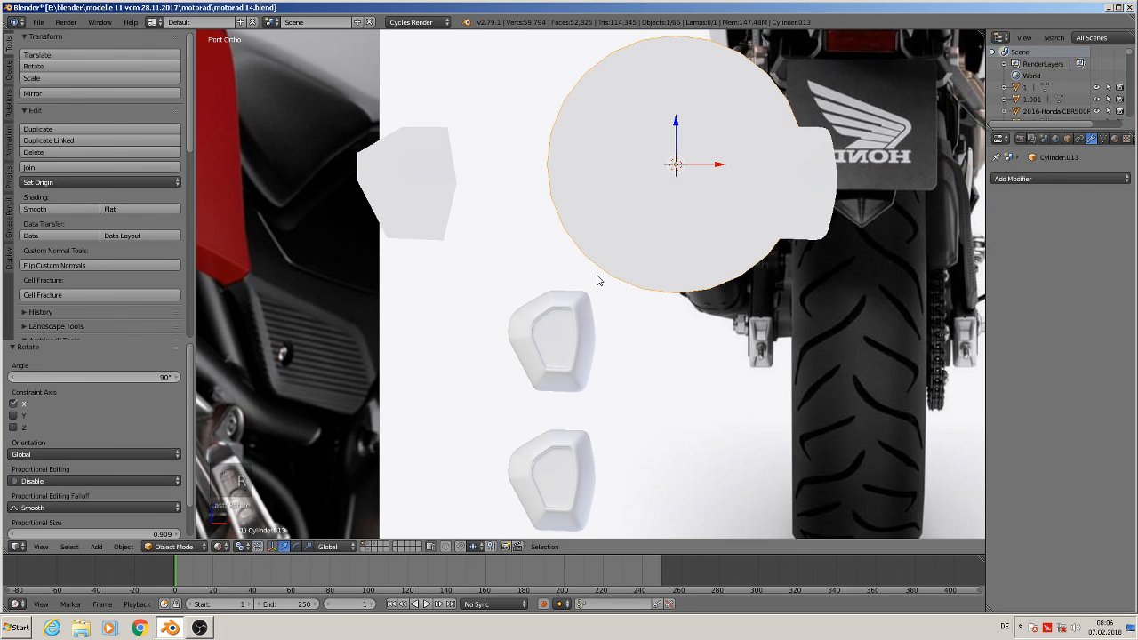
Scale the cylinder to about 0.077 and move it about 0.023 along X onto the muffler's outlet hole
key("s")
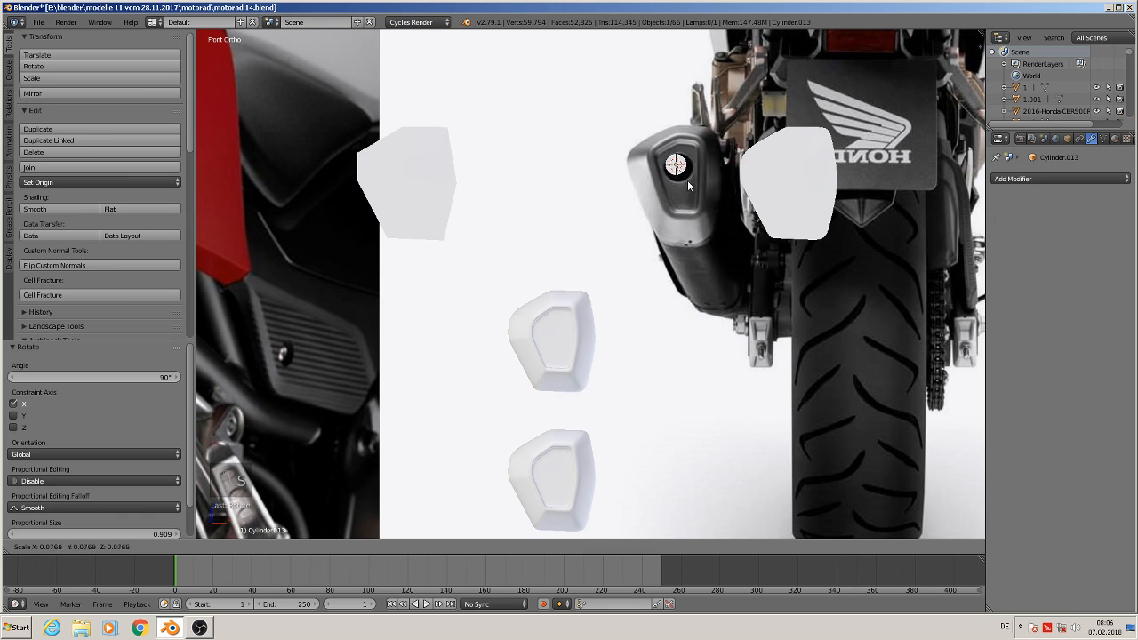
left_click(694, 181)
left_click_drag(677, 139, 715, 168)
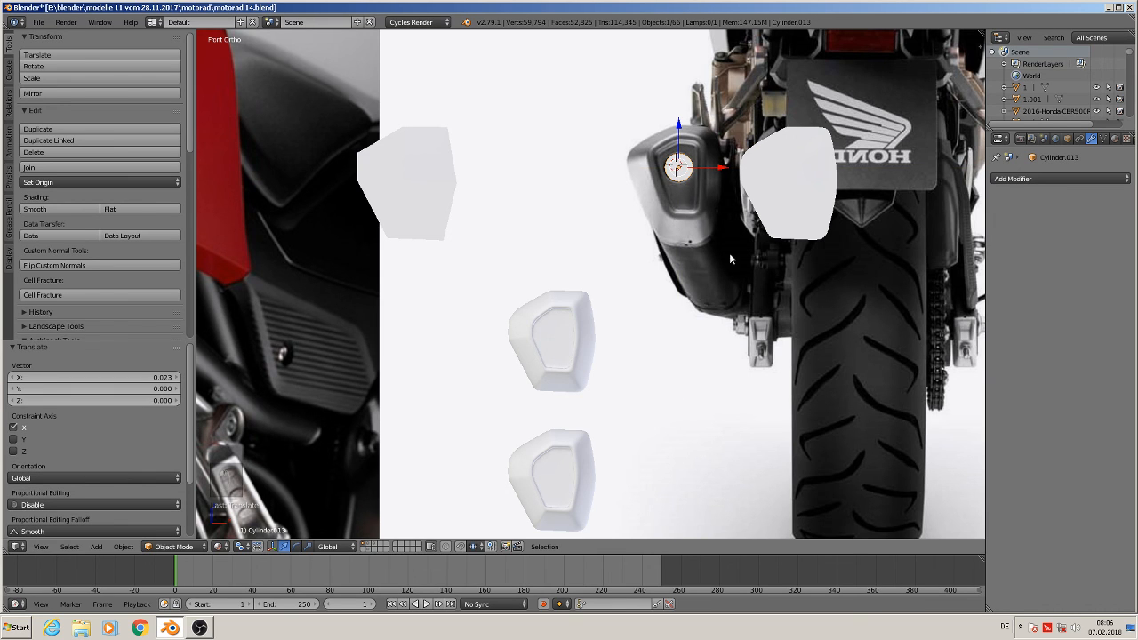
Assign the existing red material to the new cylinder
left_click(1116, 140)
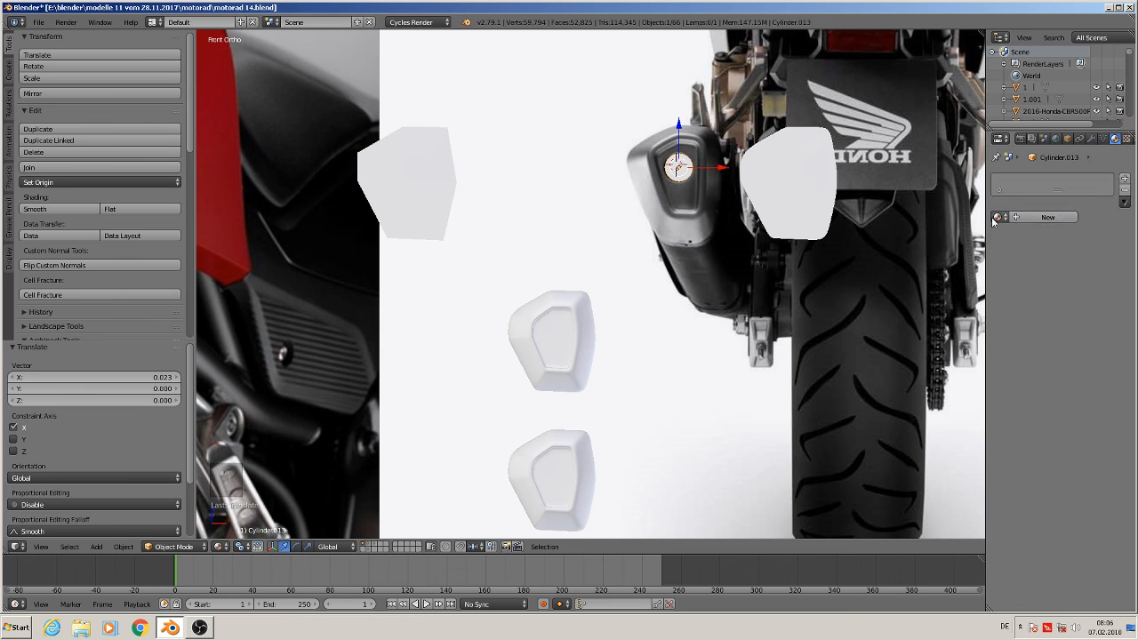
left_click(998, 217)
scroll(961, 328, "down", 3)
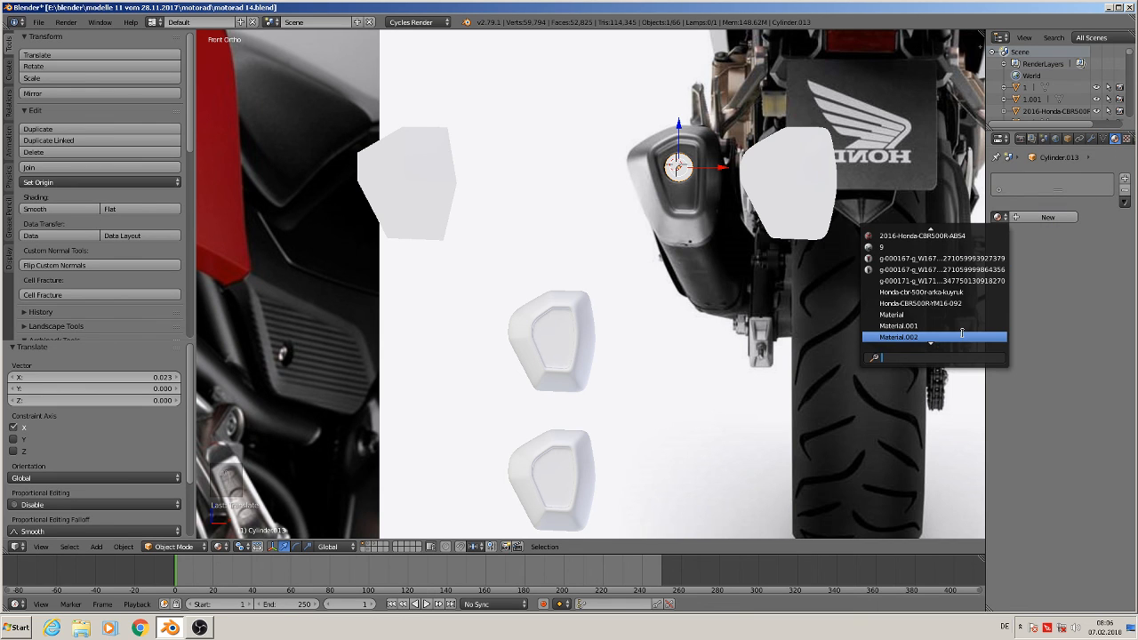
left_click(929, 338)
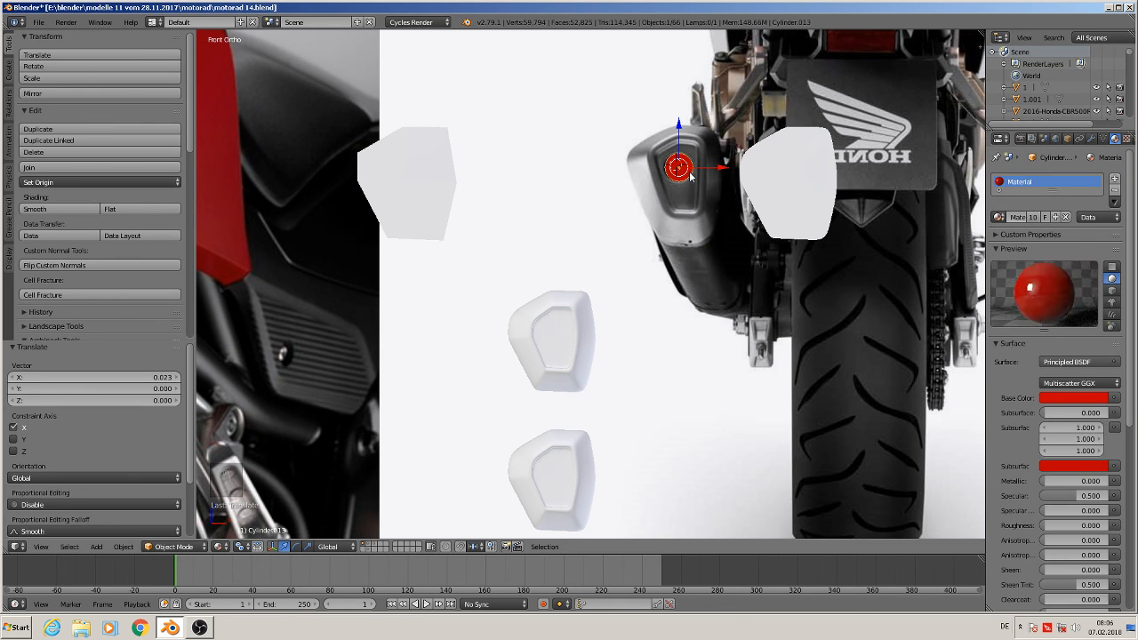
Move the cylinder onto the outlet hole of the lower end cap copy
key("g")
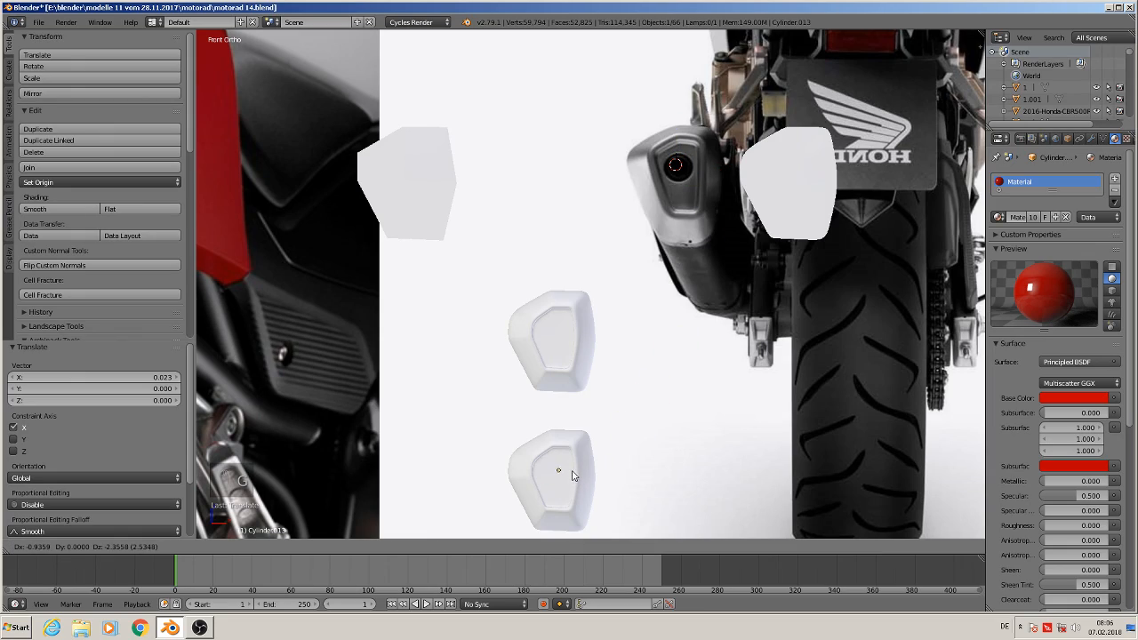
left_click(576, 482)
Move the cylinder about -0.036 along Z to centre it in the end cap's hole
middle_click_drag(575, 471, 612, 306)
scroll(531, 489, "down", 6)
left_click_drag(642, 305, 471, 381)
key("KP_Decimal")
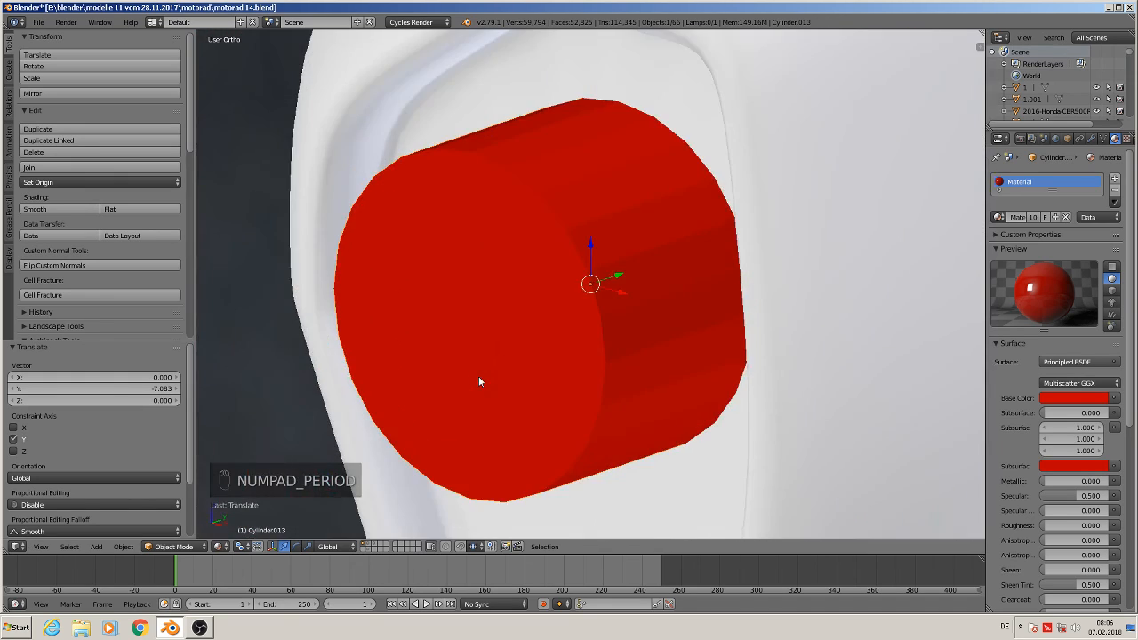
scroll(493, 382, "down", 5)
scroll(576, 399, "down", 4)
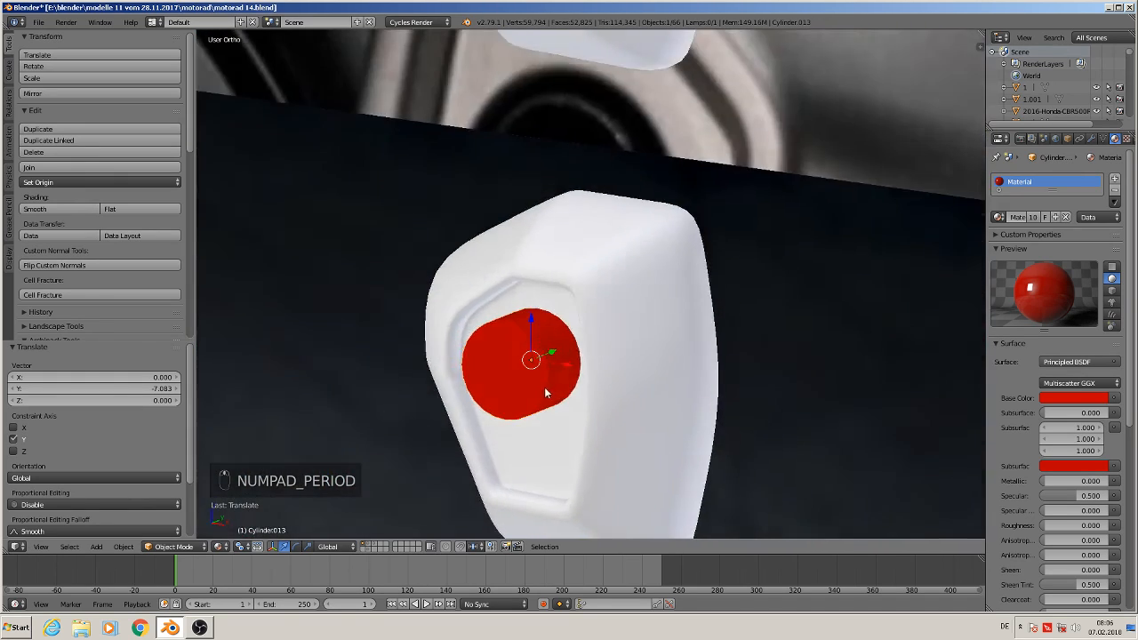
middle_click_drag(544, 386, 500, 405)
scroll(454, 378, "up", 6)
key("KP_1")
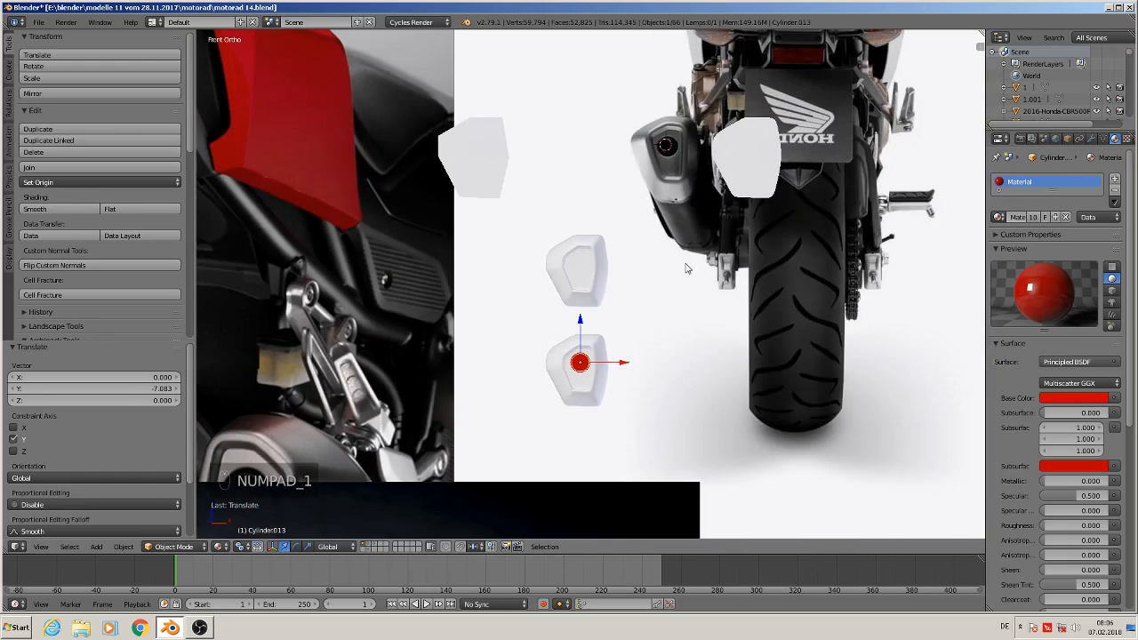
scroll(685, 268, "up", 3)
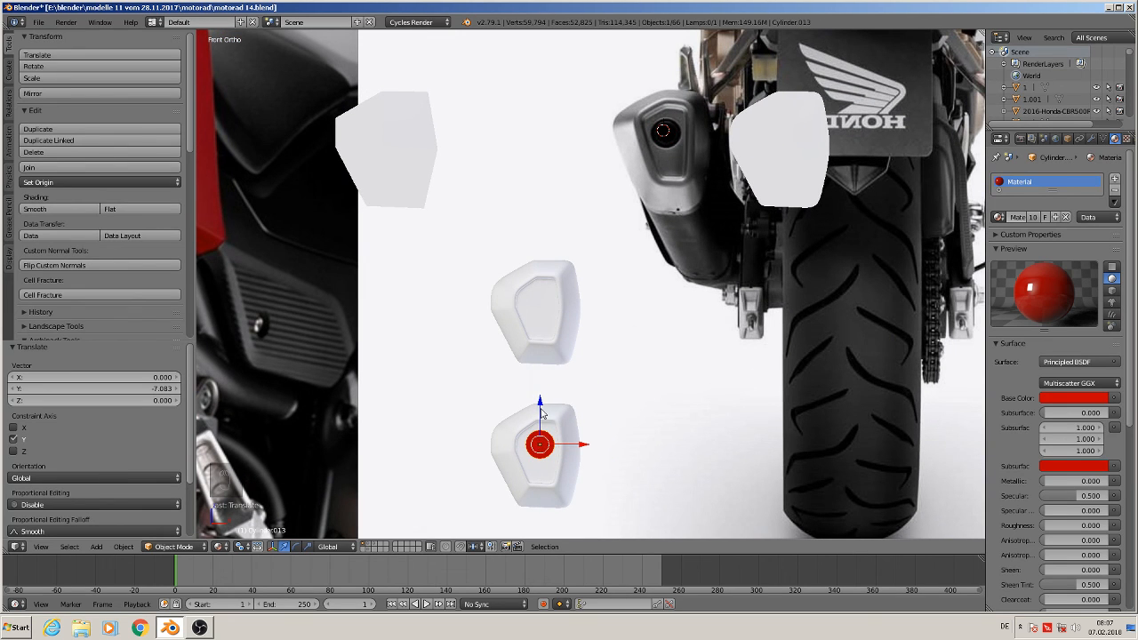
key("g")
key("z")
left_click(548, 425)
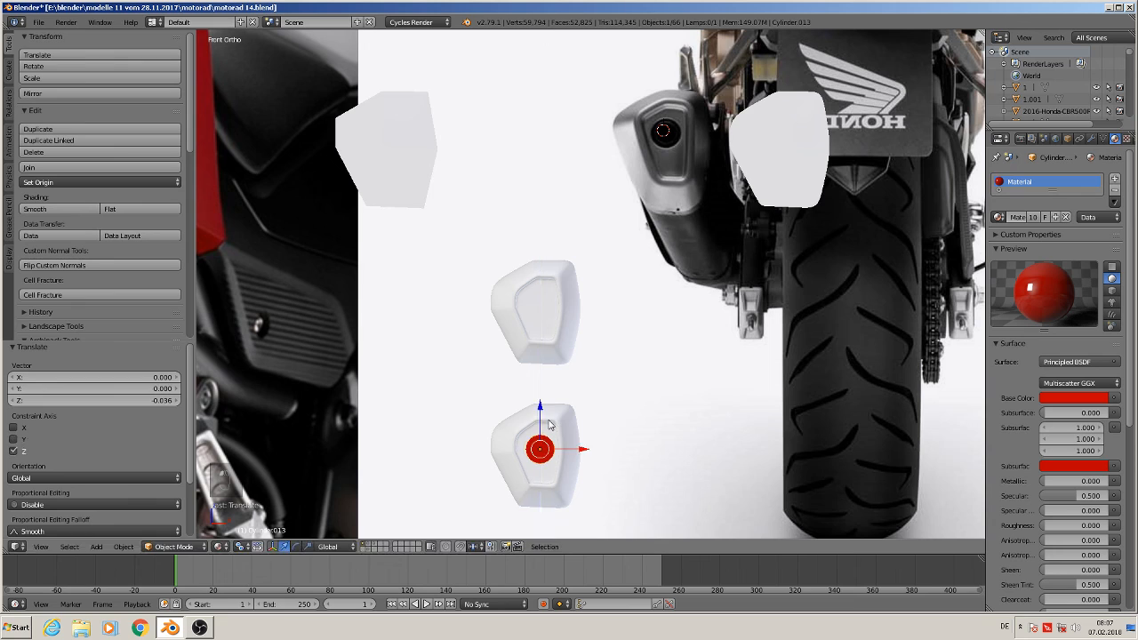
Nudge the cylinder about -0.0045 along X
key("g")
key("x")
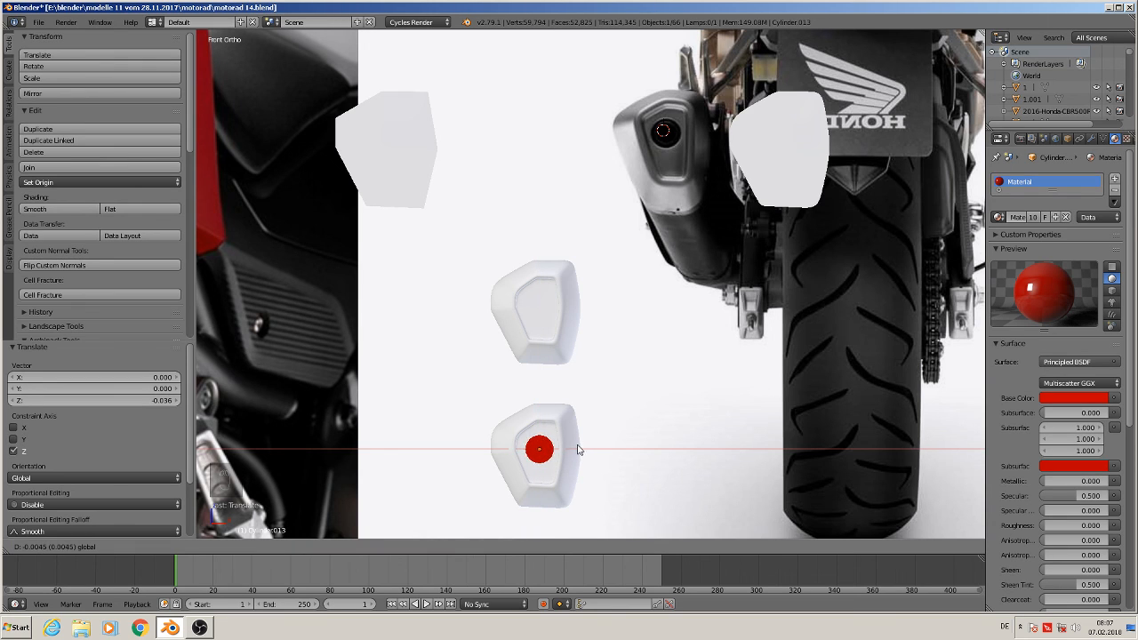
left_click(576, 449)
Apply the lower end cap's scale and set its origin to its geometry
middle_click_drag(577, 450, 708, 311)
scroll(707, 323, "up", 3)
right_click(618, 254)
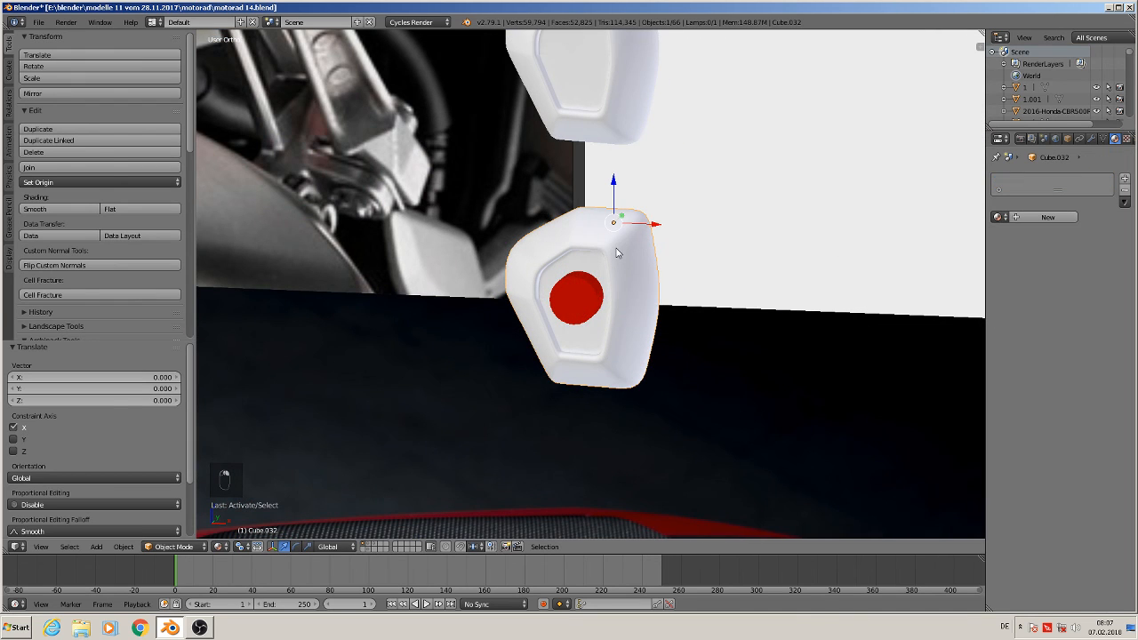
left_click(123, 547)
mouse_move(156, 455)
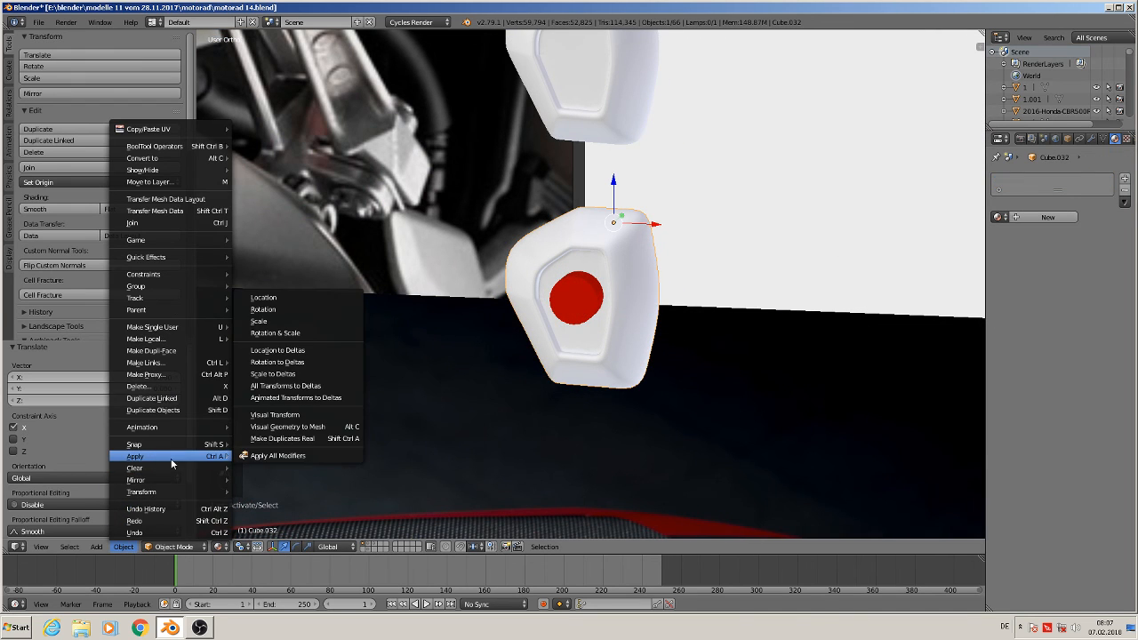
left_click(321, 321)
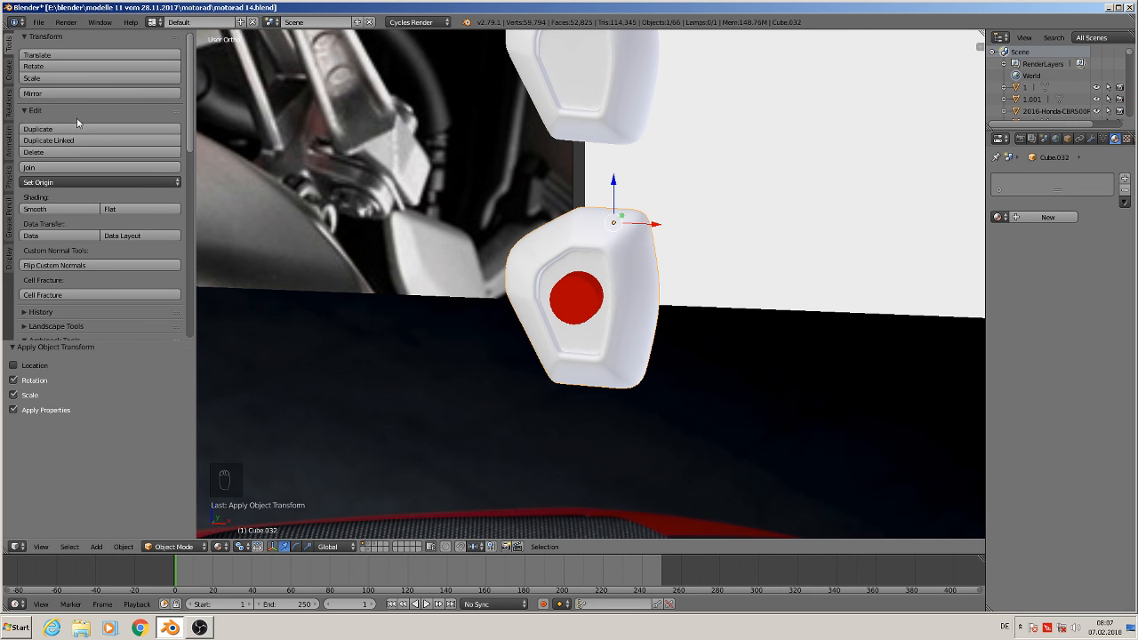
left_click(36, 182)
left_click(87, 211)
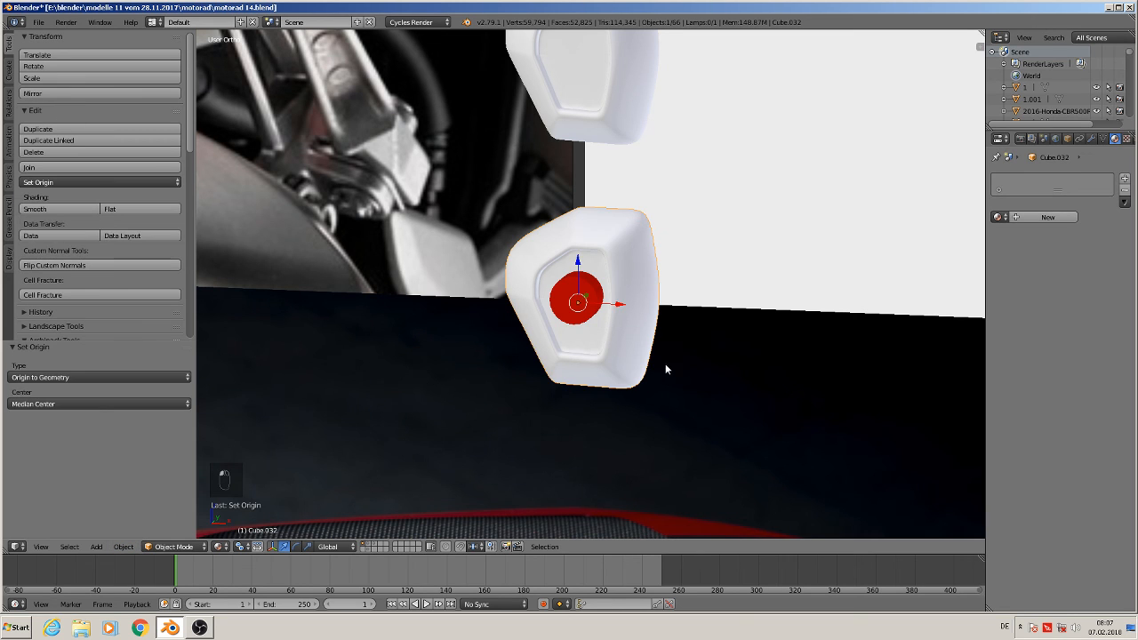
Apply the cylinder's rotation and scale and set its origin to its geometry
right_click(585, 306)
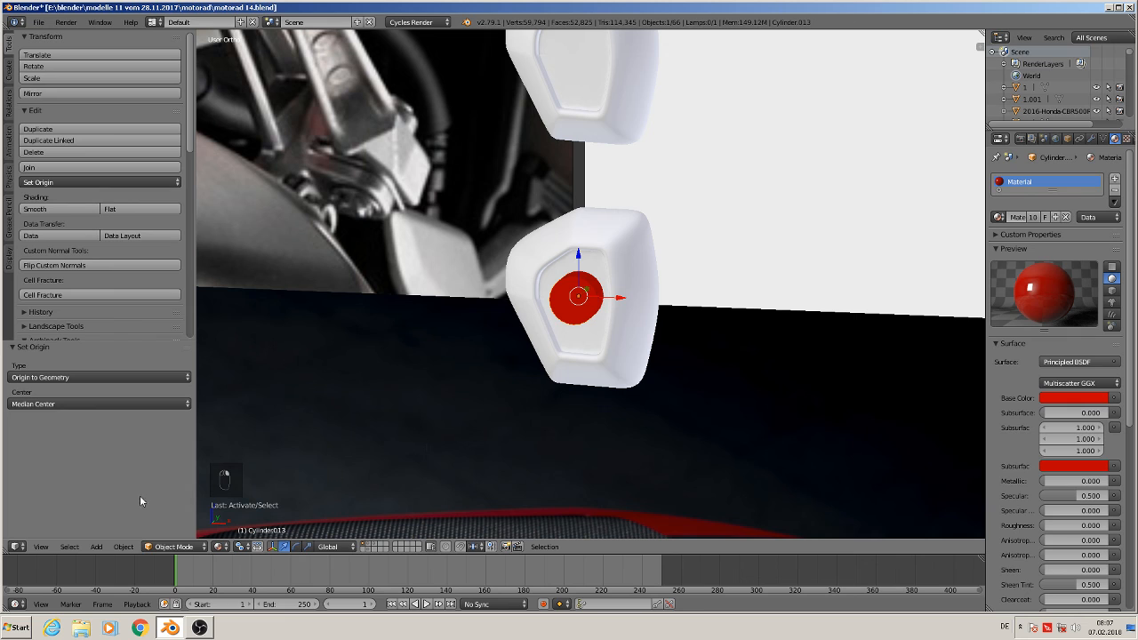
left_click(124, 546)
mouse_move(168, 458)
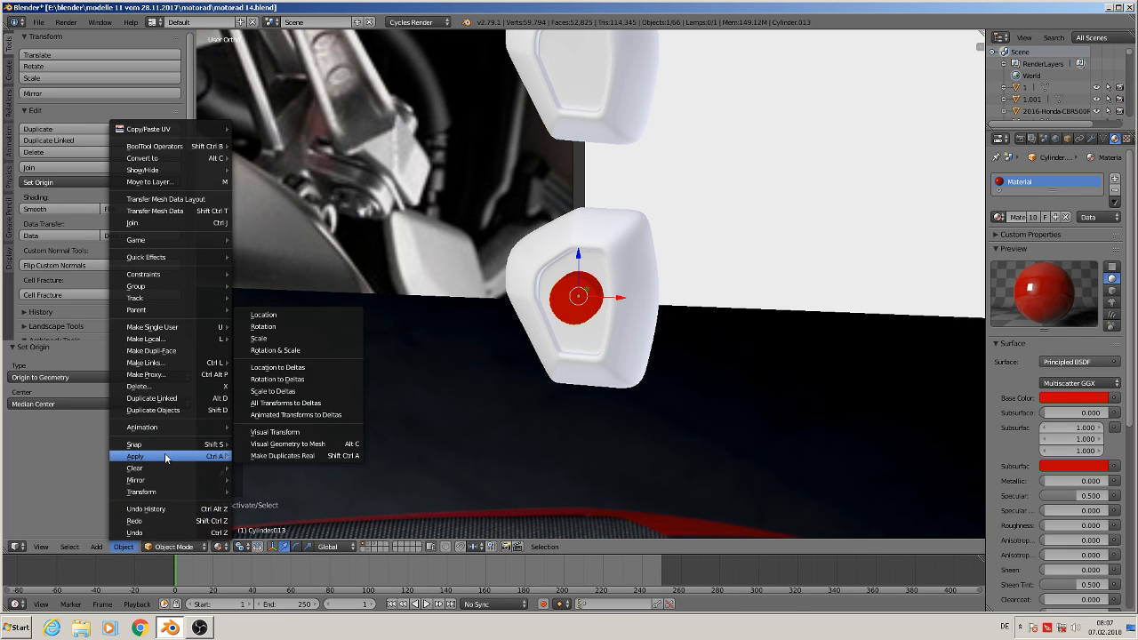
left_click(320, 350)
left_click(35, 182)
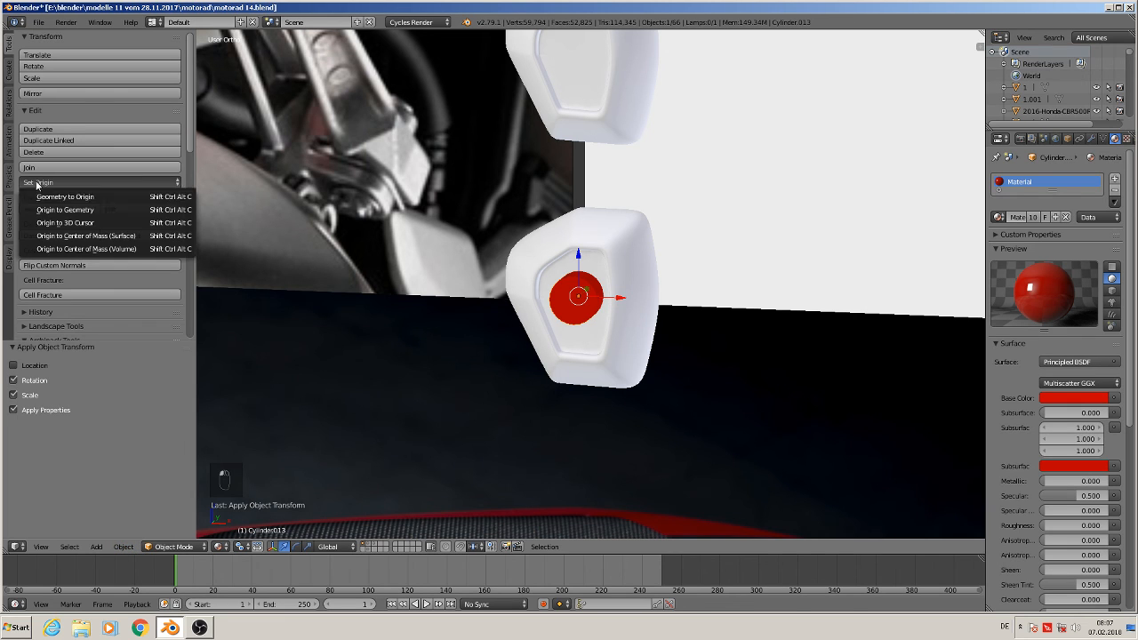
left_click(86, 210)
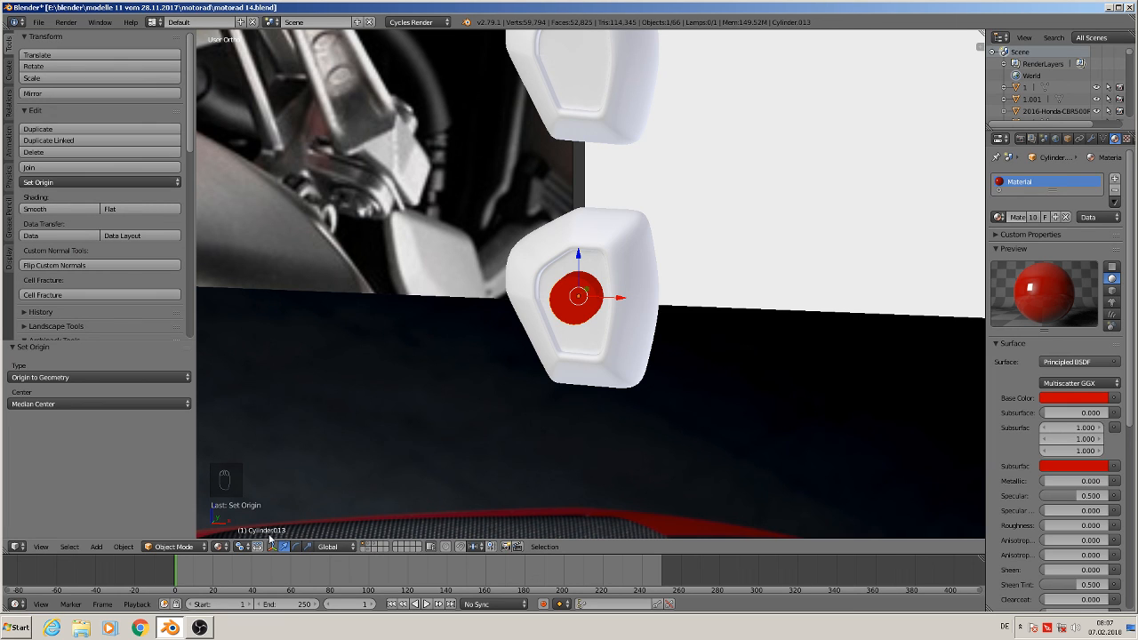
Apply the end cap's Subdivision Surface modifier and add a Boolean modifier to it
right_click(622, 253)
left_click(1091, 138)
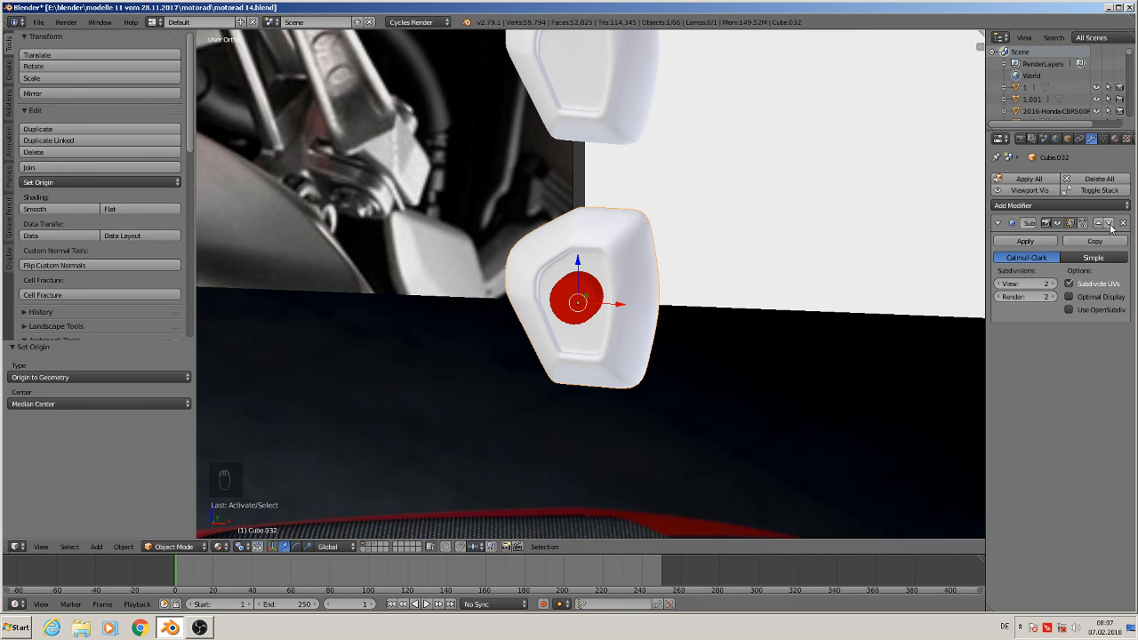
left_click(1040, 242)
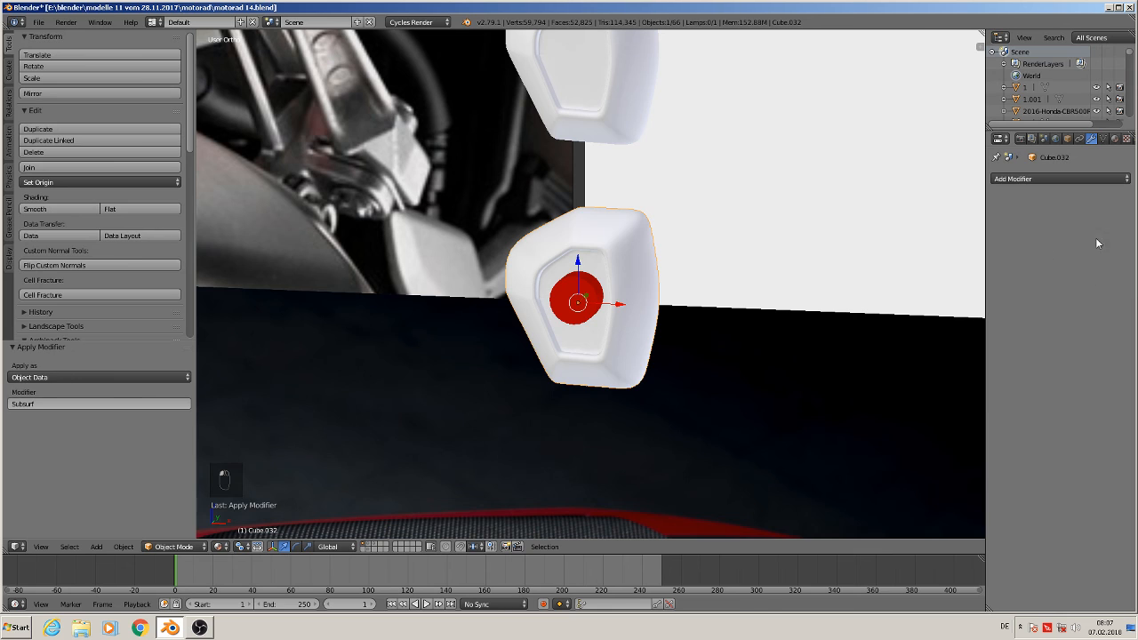
left_click(1035, 179)
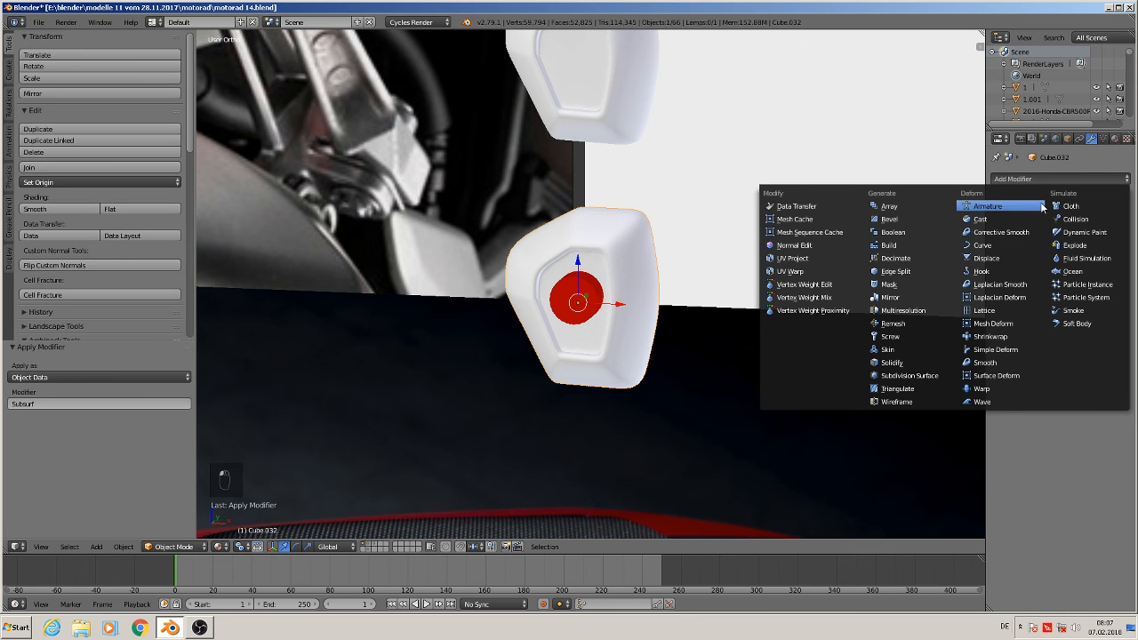
left_click(913, 232)
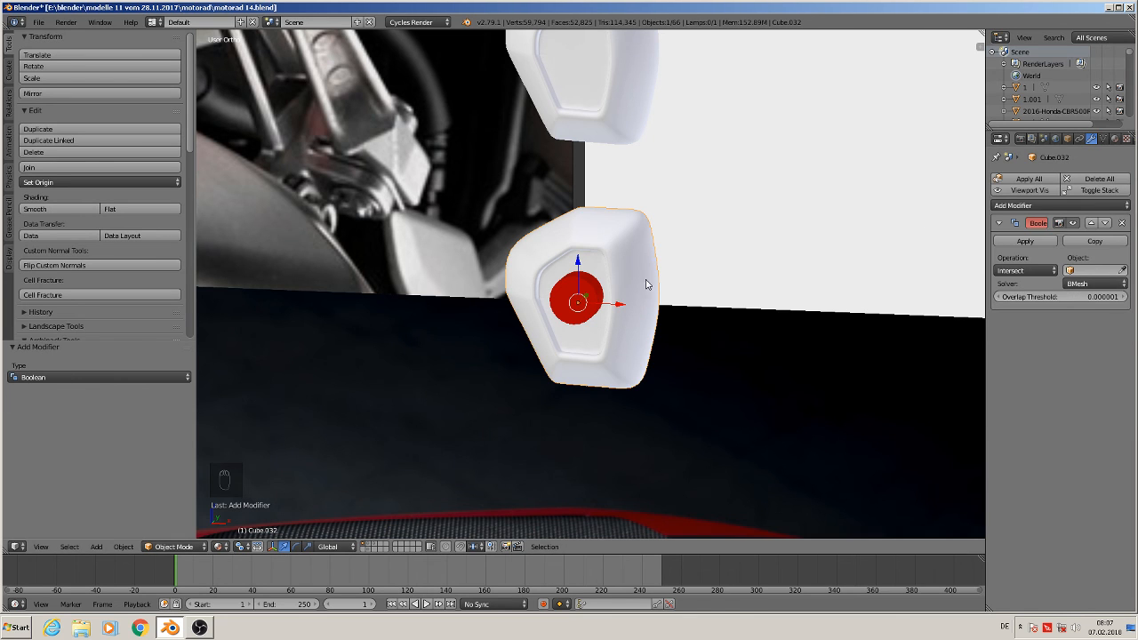
Apply the end cap's rotation and scale again and set its origin to its geometry
left_click(123, 547)
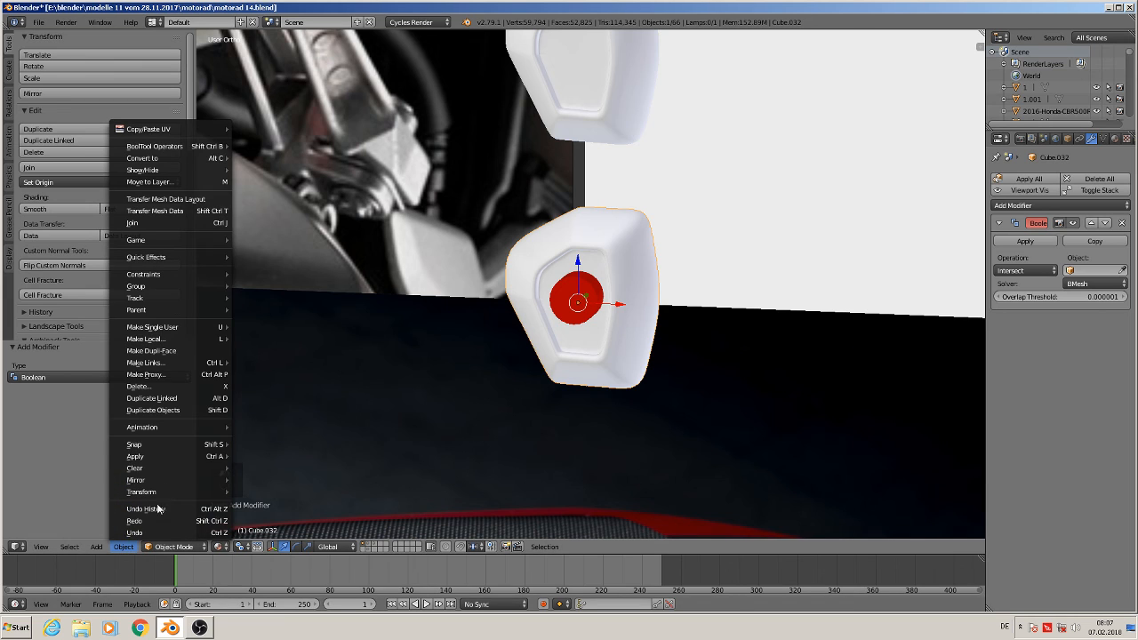
mouse_move(170, 455)
left_click(279, 332)
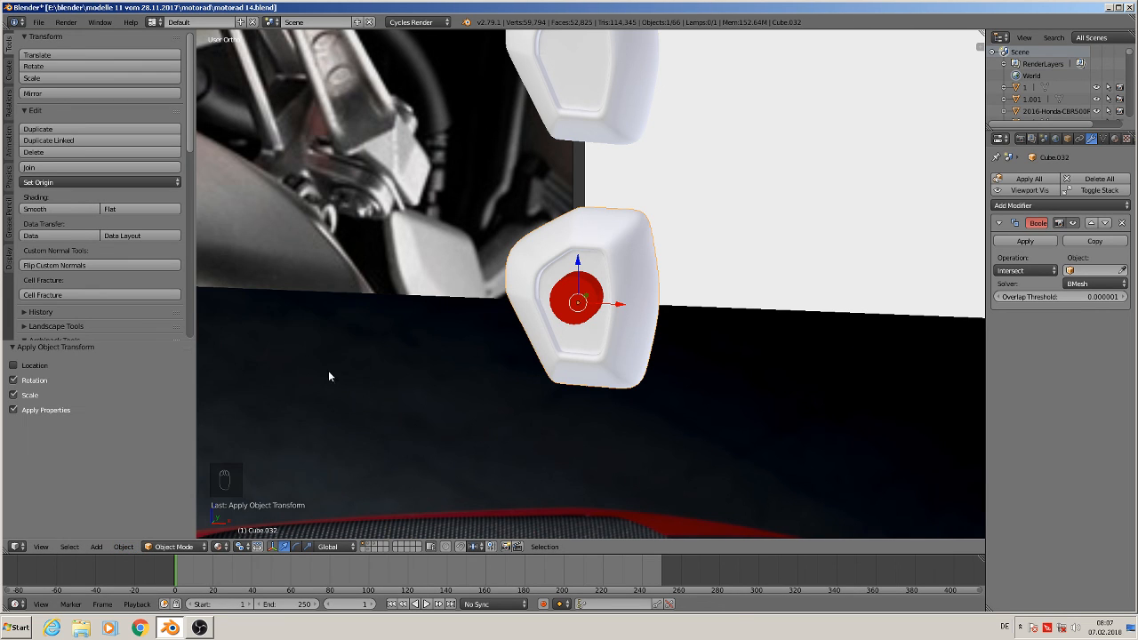
left_click(45, 183)
left_click(71, 210)
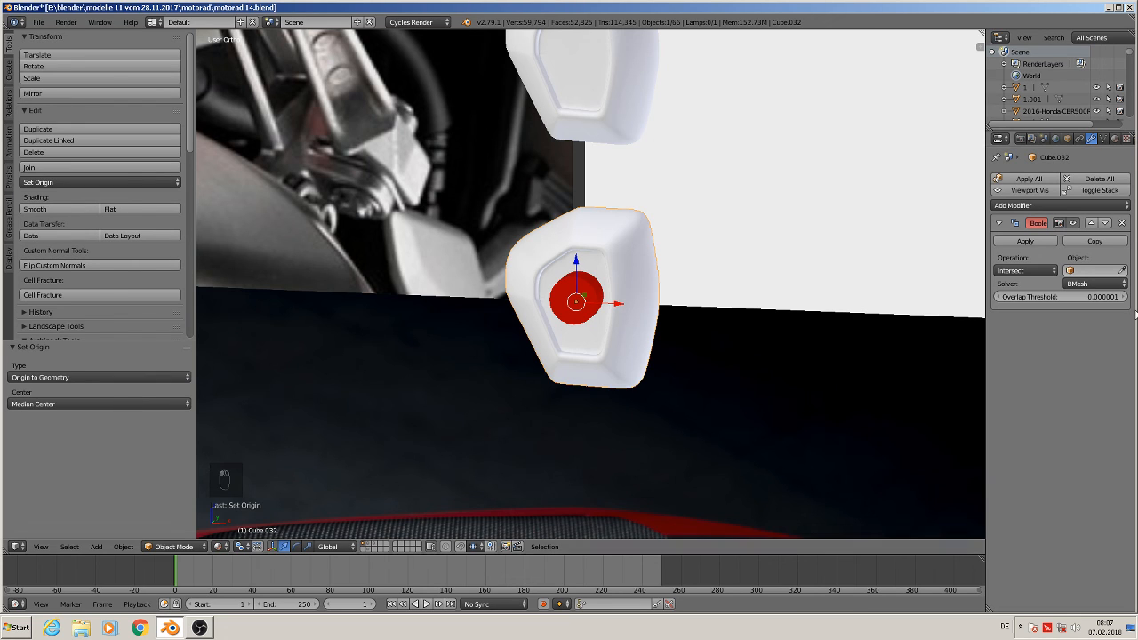
Set the Boolean to Difference with Cylinder.013 as cutter and apply it to the end cap
right_click(574, 302)
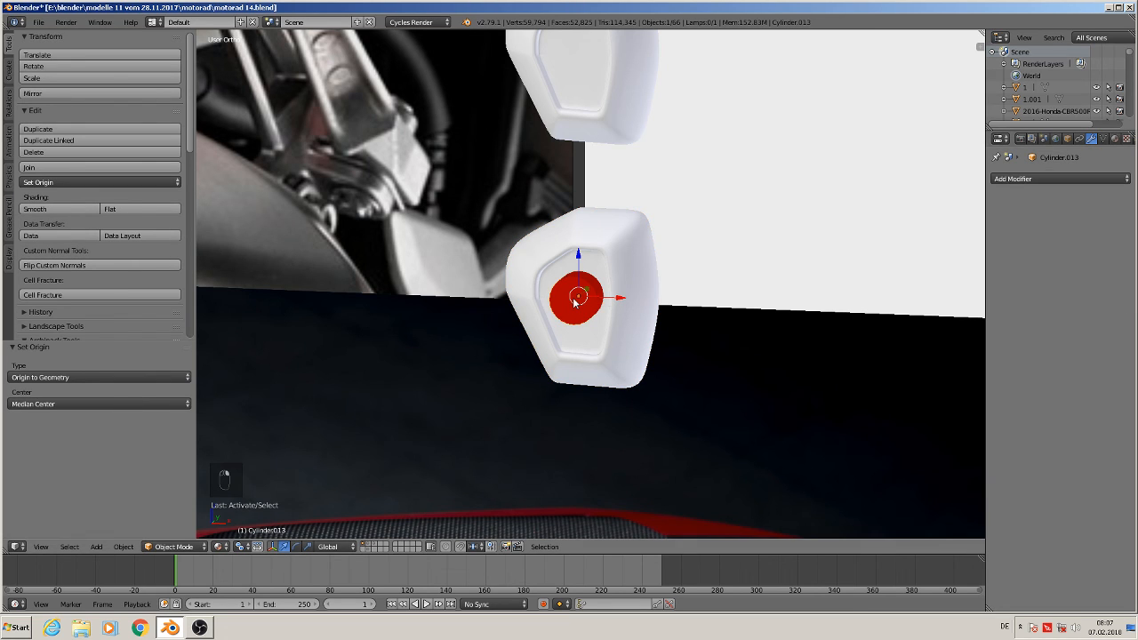
right_click(632, 254)
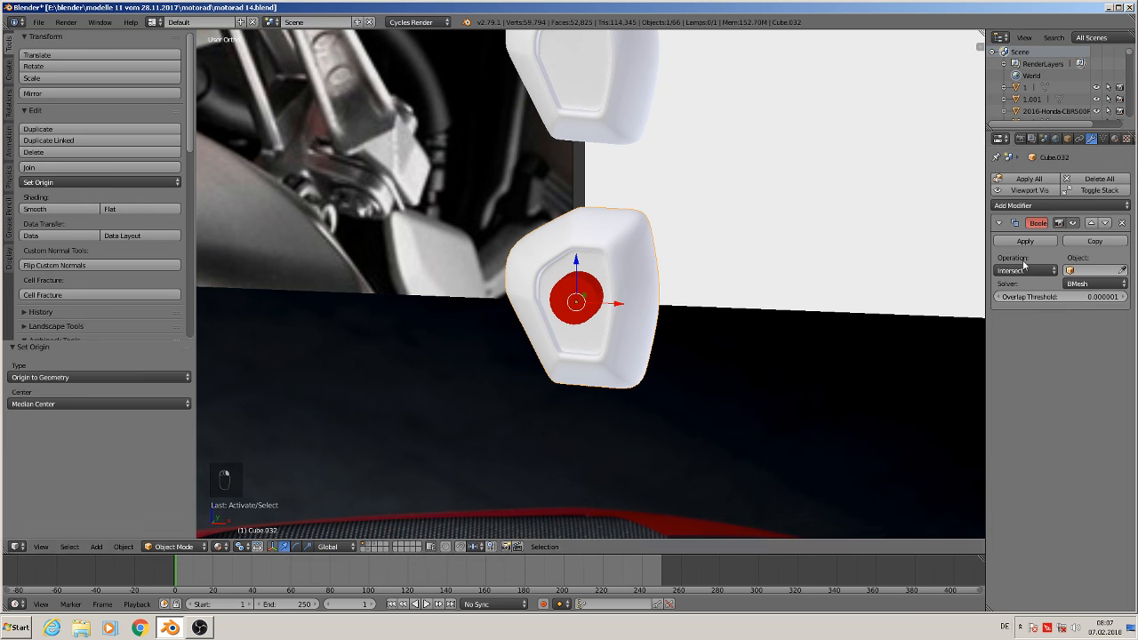
left_click(1091, 271)
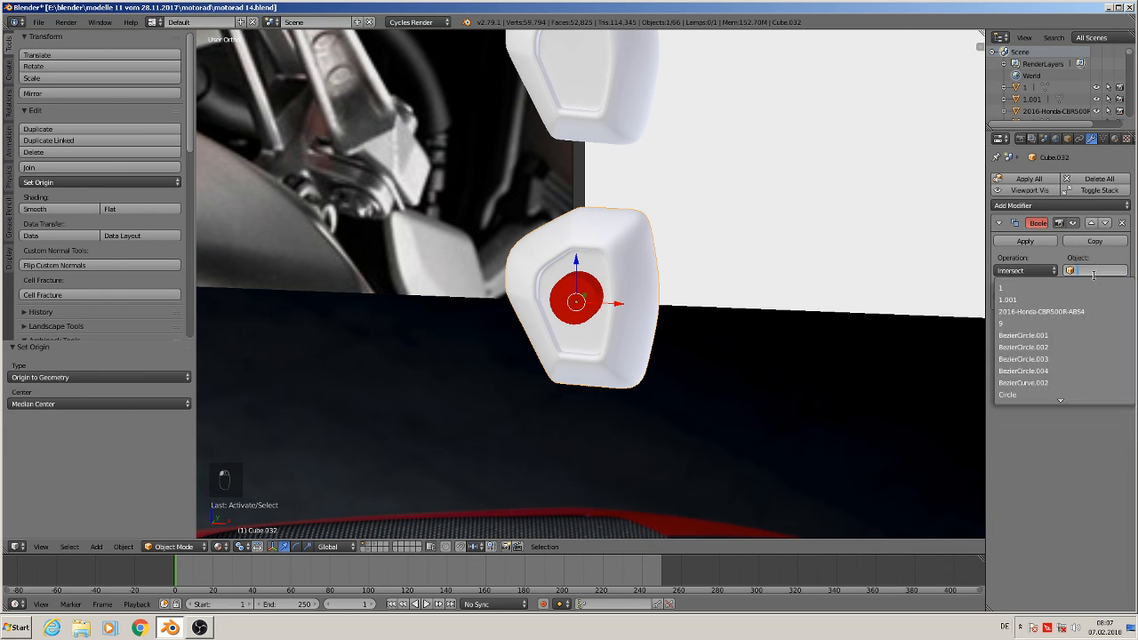
type("cy")
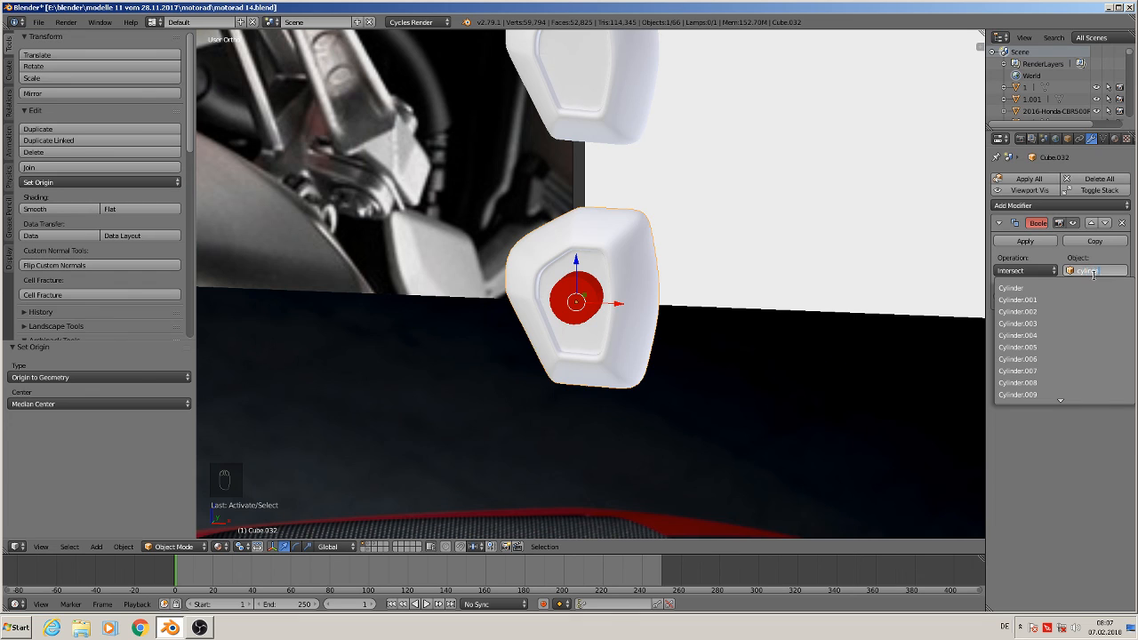
type("linder.013")
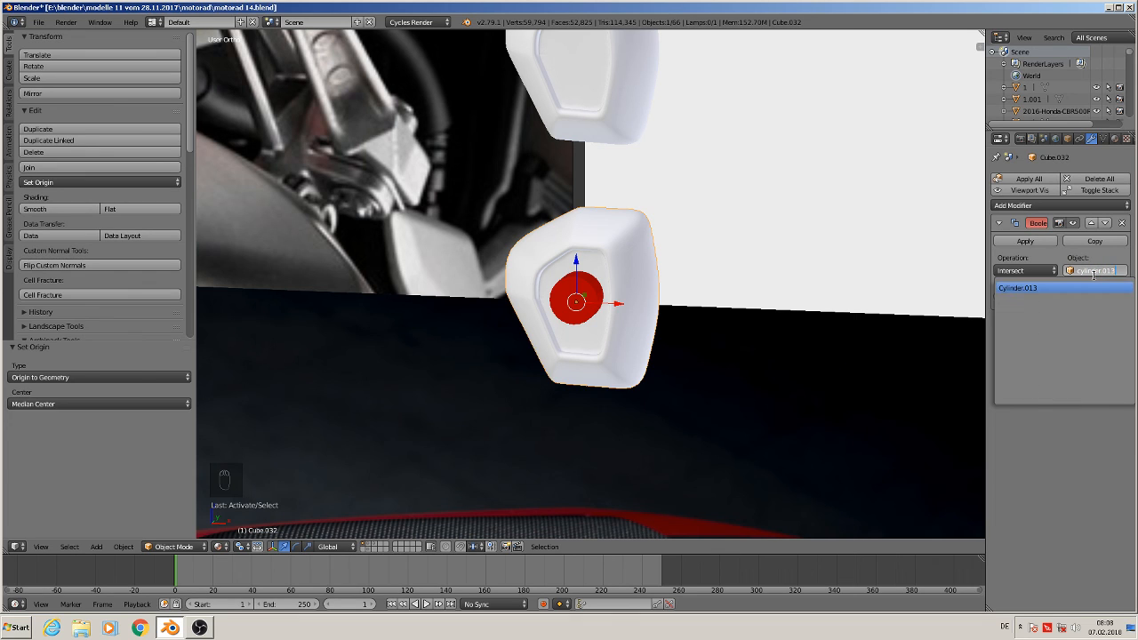
left_click(1038, 287)
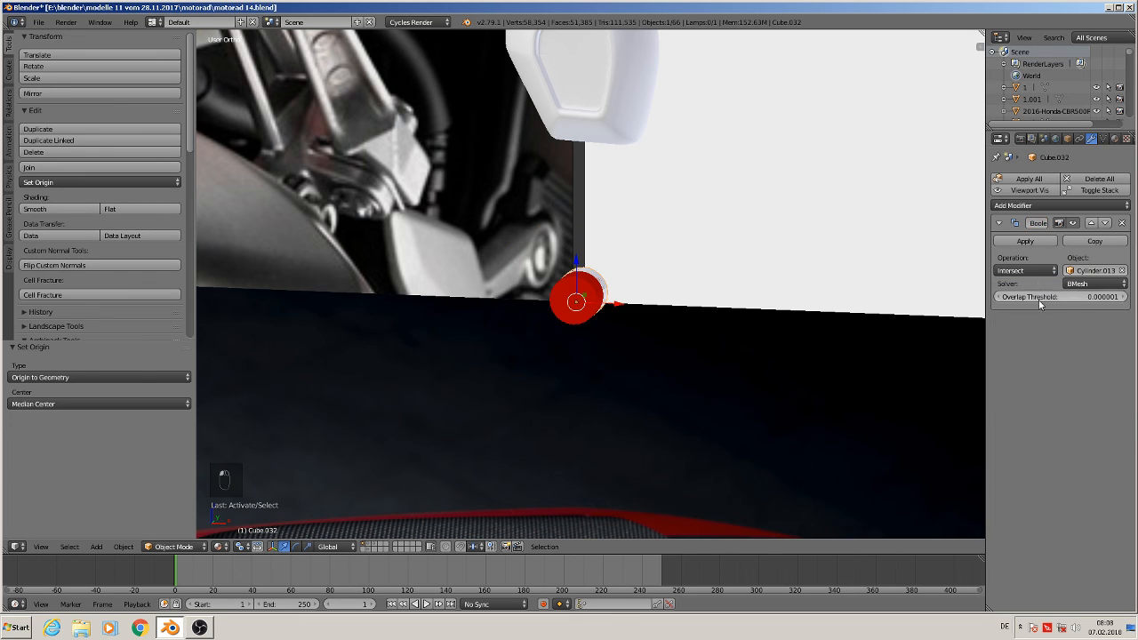
left_click(1033, 271)
left_click(1036, 230)
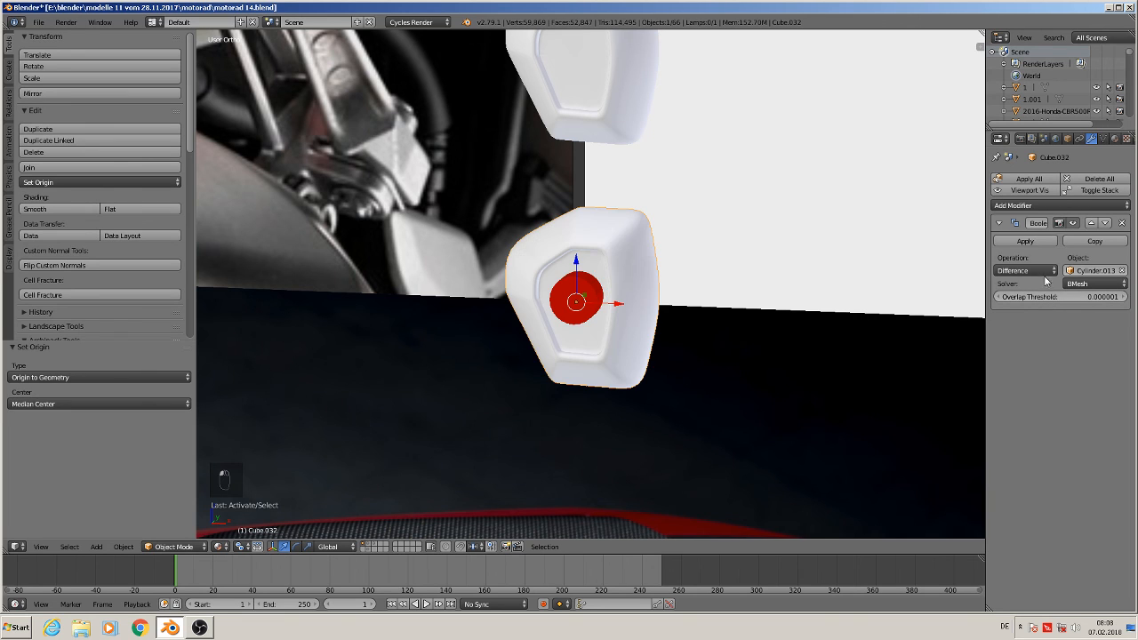
left_click(1042, 241)
Move the cylinder about 1.189 along X away from the end cap
left_click(591, 292)
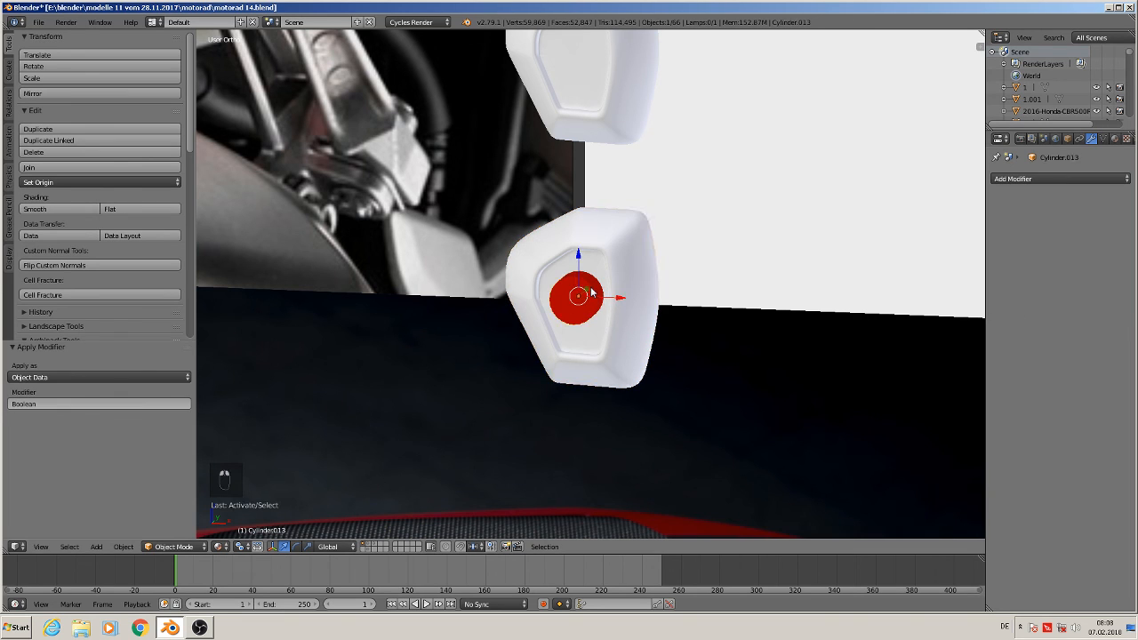
left_click_drag(620, 301, 885, 297)
Select the end cap and open it in Edit Mode around the cut hole
right_click(556, 286)
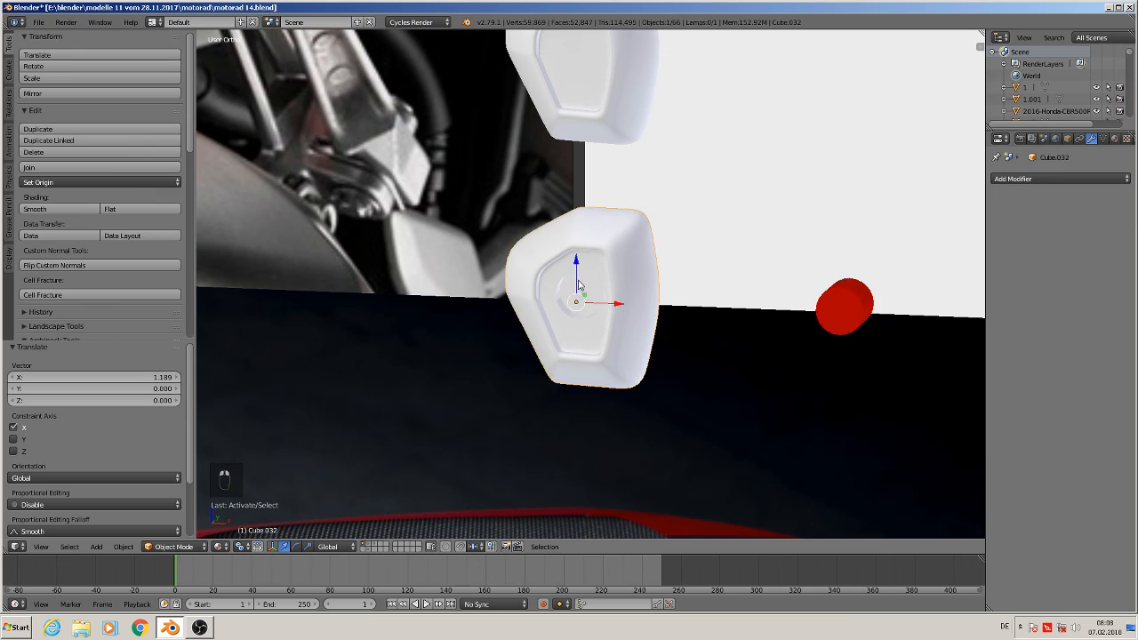
middle_click_drag(579, 285, 619, 300)
scroll(620, 301, "up", 4)
key("Tab")
scroll(600, 304, "up", 3)
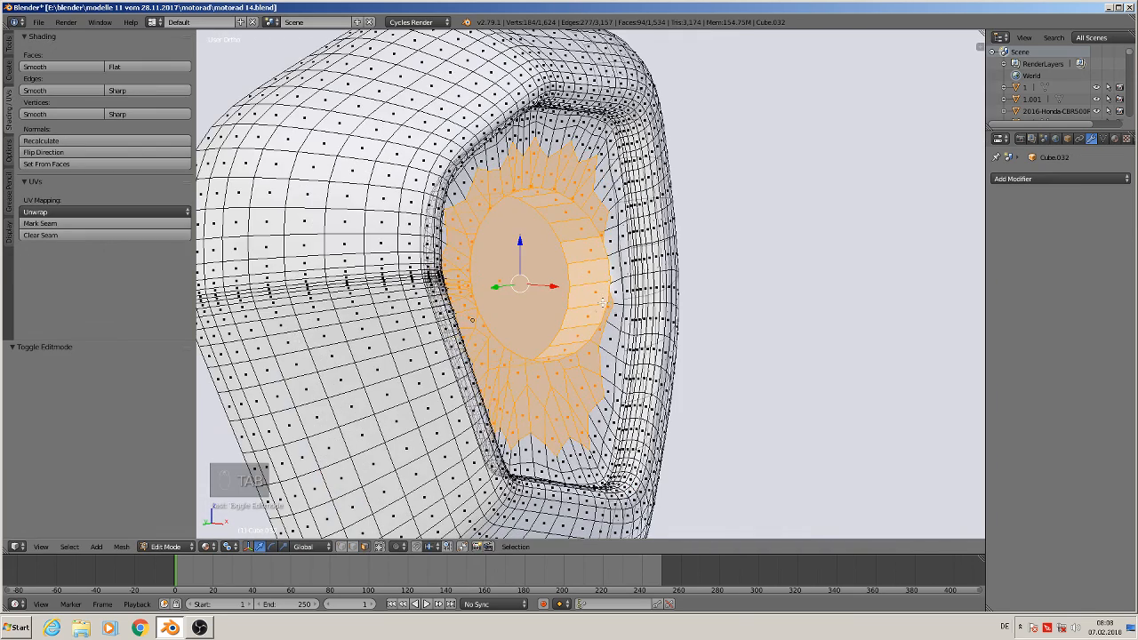
Deselect everything on the end cap and select the ring of faces lining the inner wall of the cut hole
key("a")
middle_click_drag(597, 320, 586, 411)
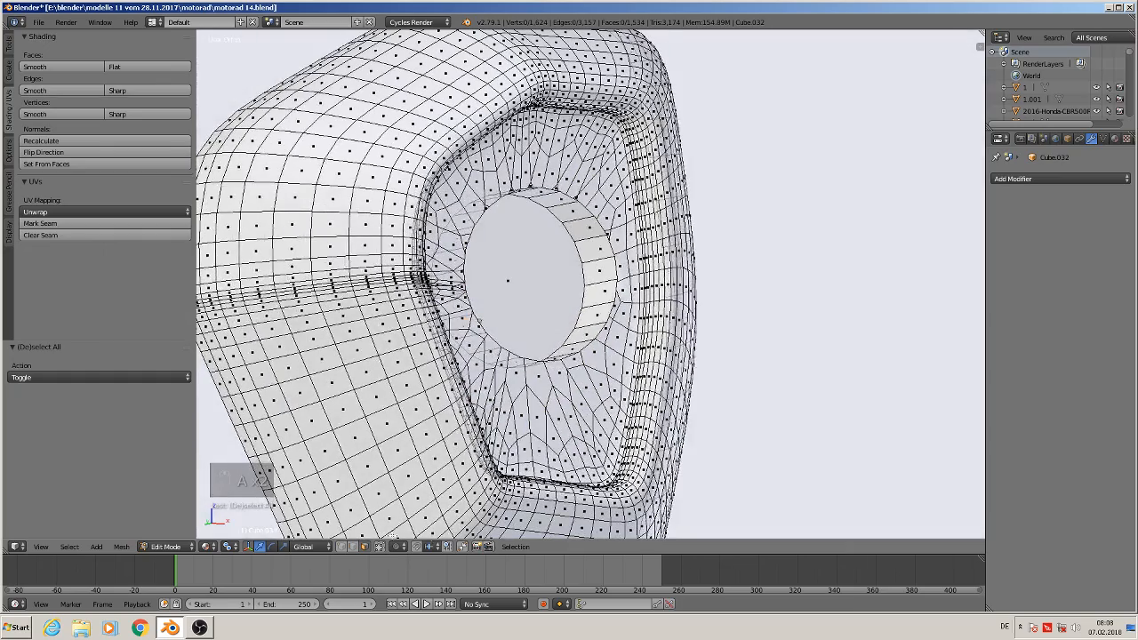
right_click(619, 257, "alt")
middle_click_drag(589, 283, 593, 251)
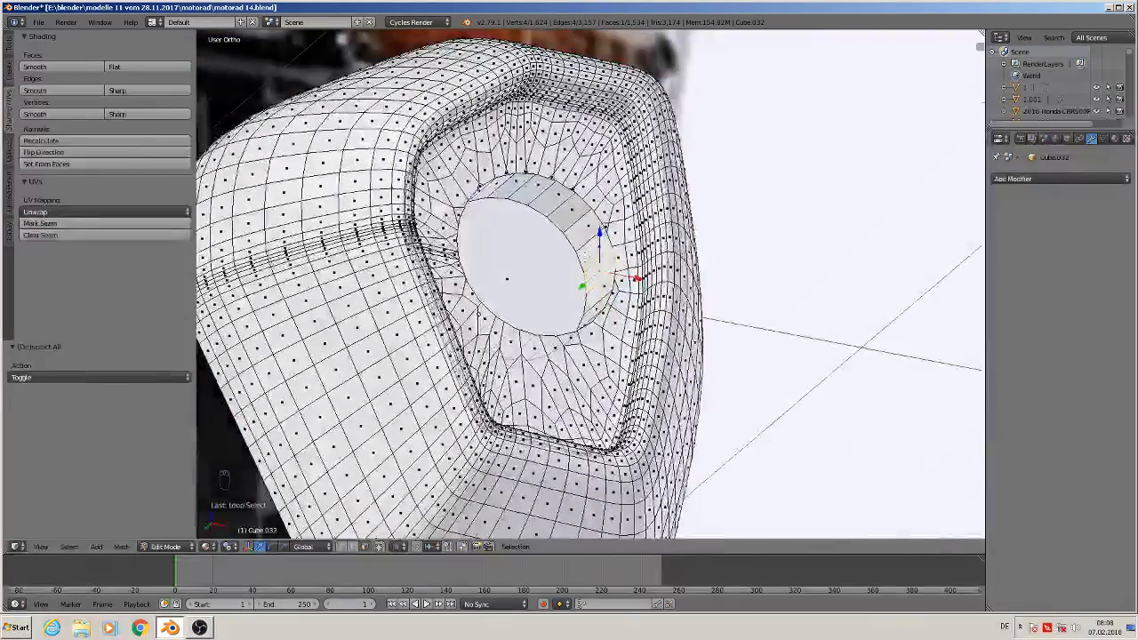
right_click(601, 243, "shift")
right_click(587, 222, "shift")
right_click(569, 207, "shift")
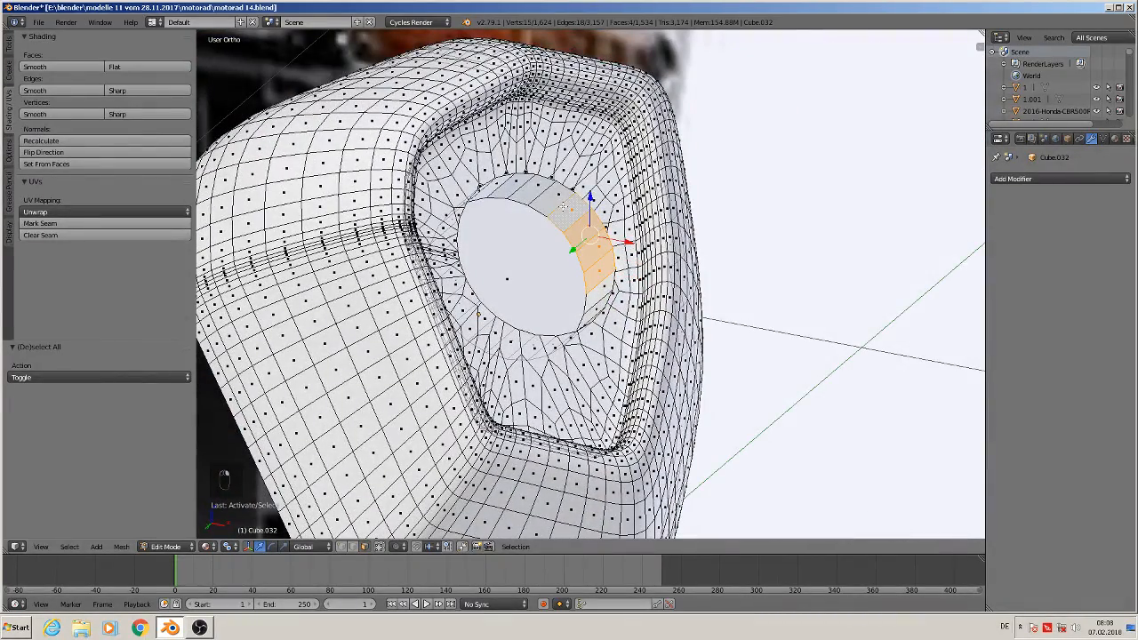
right_click(551, 197, "shift")
right_click(534, 189, "shift")
right_click(506, 188, "shift")
middle_click_drag(506, 188, 433, 185)
right_click(526, 205, "shift")
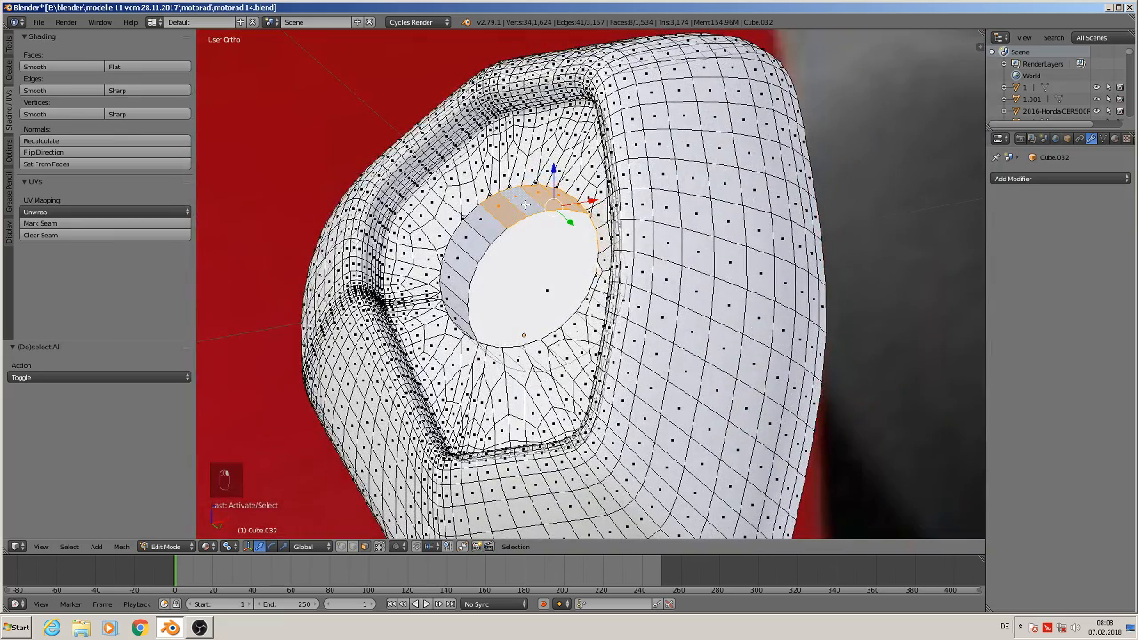
right_click(479, 239, "shift")
right_click(462, 252, "shift")
right_click(459, 262, "shift")
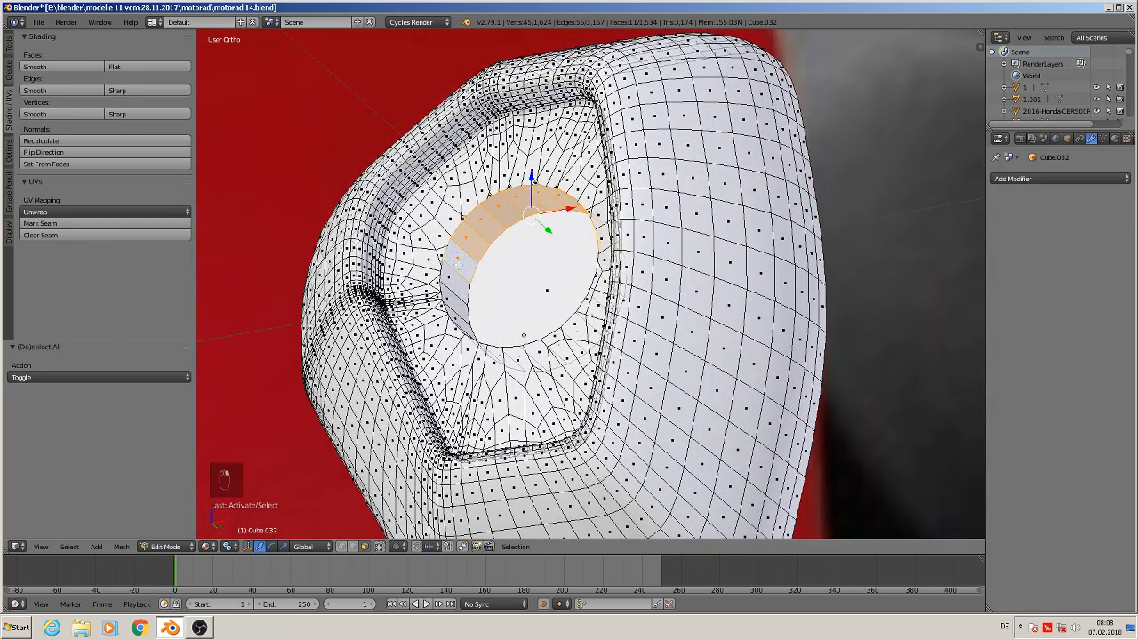
right_click(457, 282, "shift")
mouse_move(455, 287)
middle_mouse_down()
mouse_move(467, 292)
mouse_move(454, 301)
middle_mouse_up()
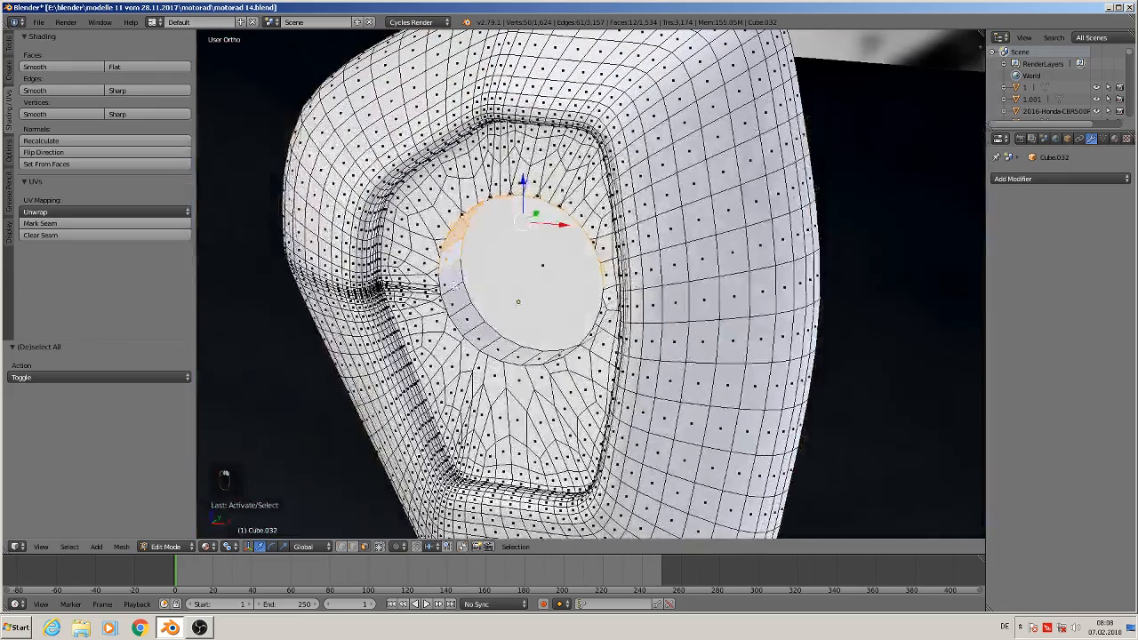
right_click(453, 300, "shift")
right_click(455, 304, "shift")
right_click(466, 322, "shift")
right_click(480, 336, "shift")
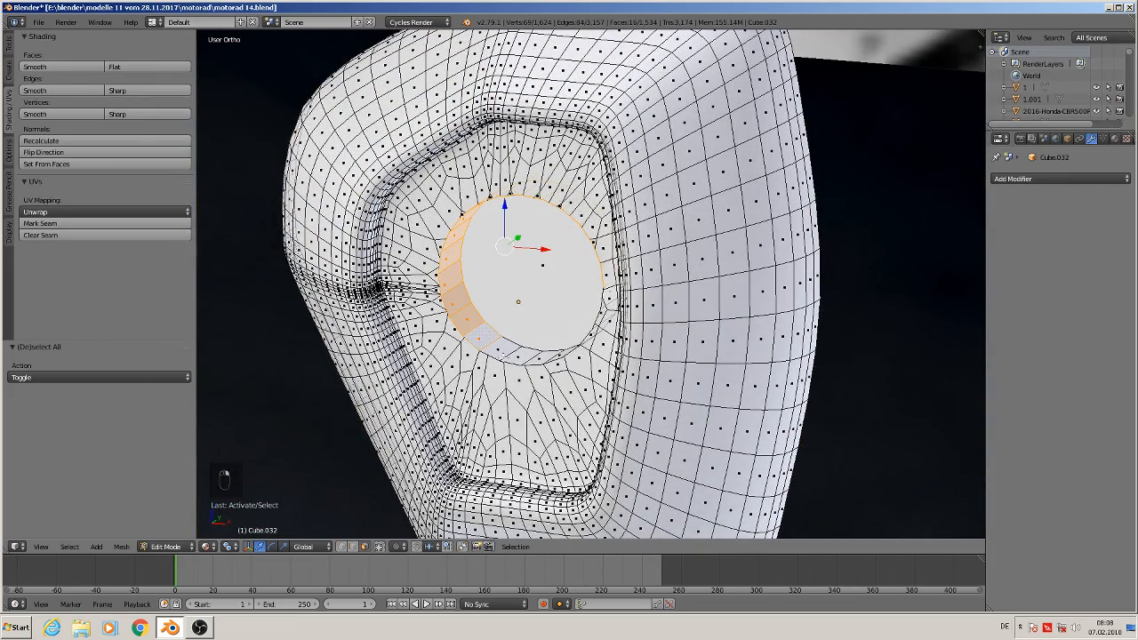
right_click(500, 352, "shift")
right_click(517, 357, "shift")
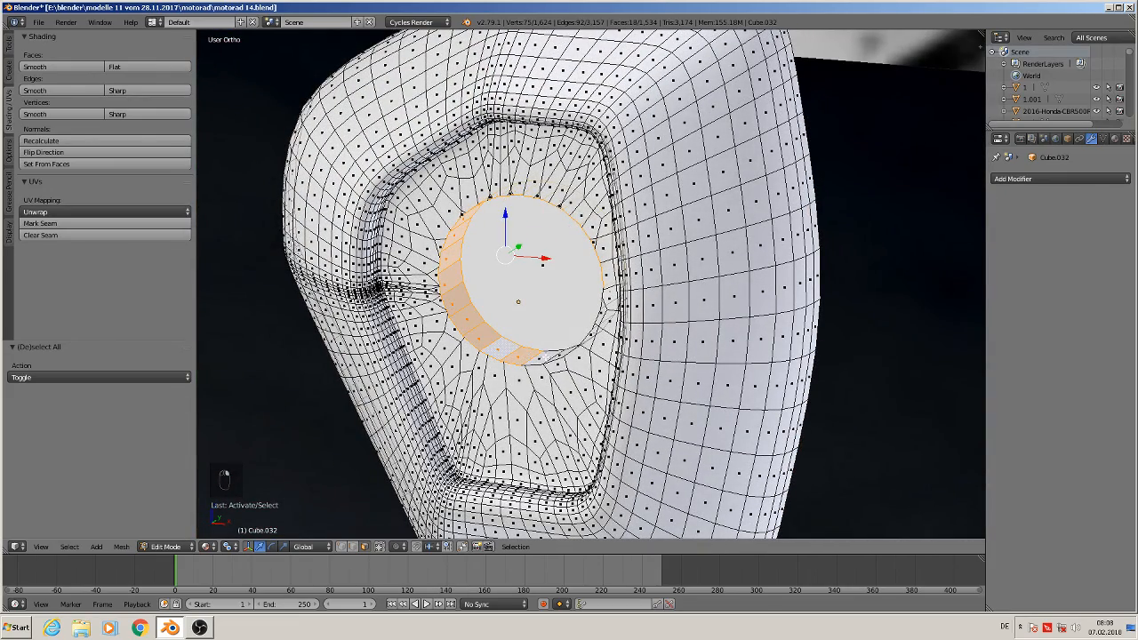
right_click(544, 355, "shift")
right_click(563, 353, "shift")
middle_click_drag(571, 353, 653, 350)
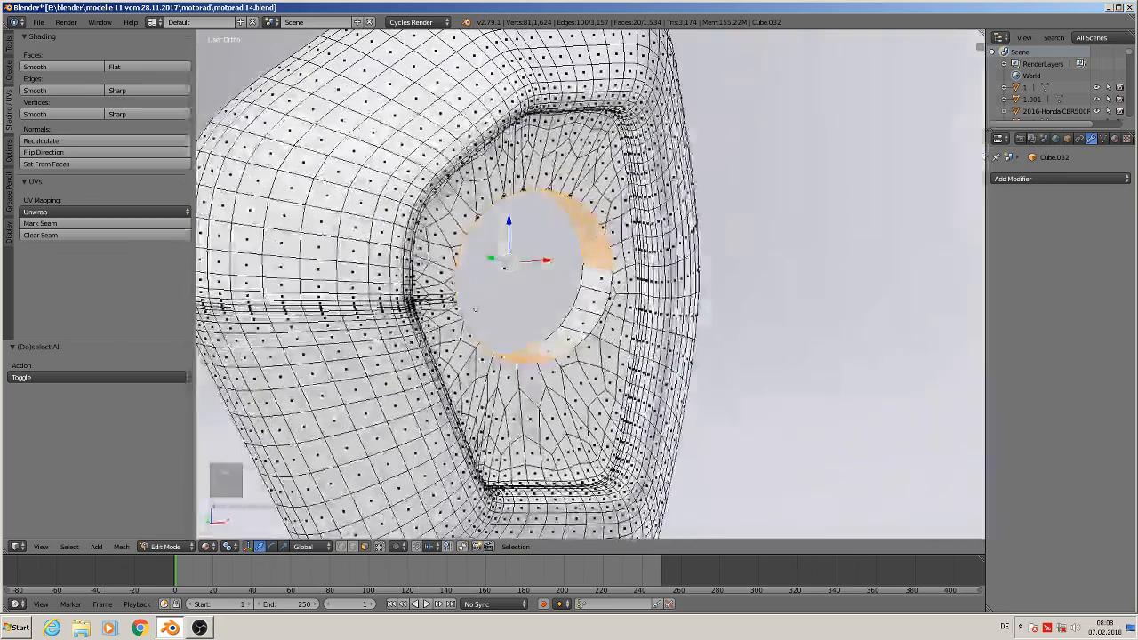
right_click(568, 338, "shift")
right_click(584, 322, "shift")
right_click(590, 302, "shift")
right_click(590, 276, "shift")
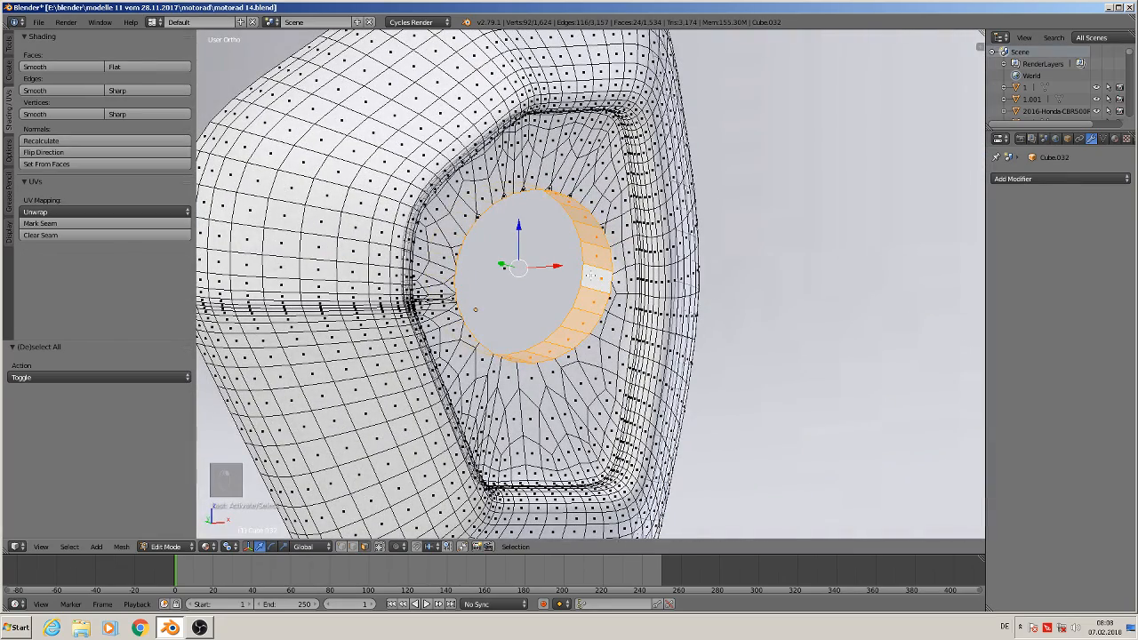
Shade the selected hole-wall faces smooth and return to Object Mode
left_click(61, 66)
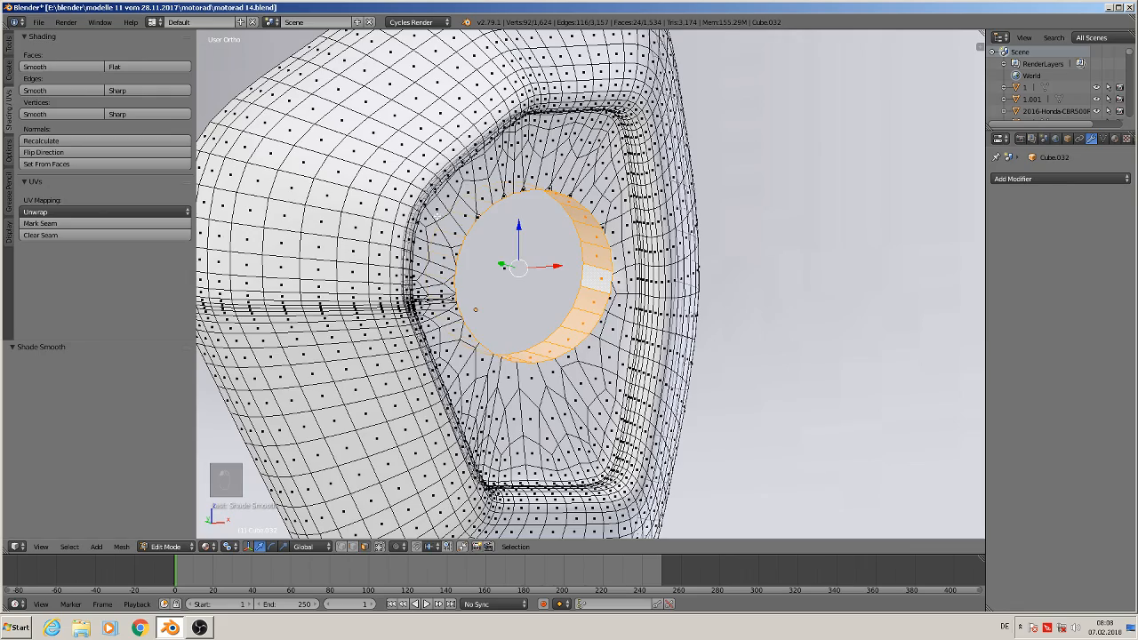
key("Tab")
scroll(656, 359, "down", 3)
middle_click_drag(656, 359, 553, 291)
key("Tab")
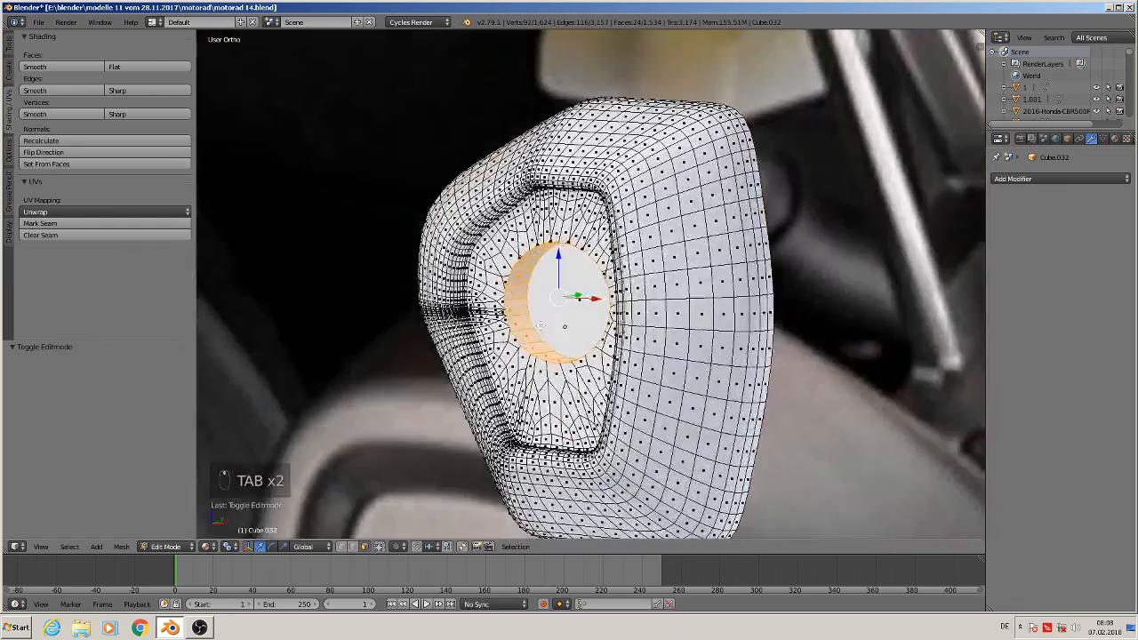
scroll(547, 283, "up", 4)
scroll(547, 282, "up", 1)
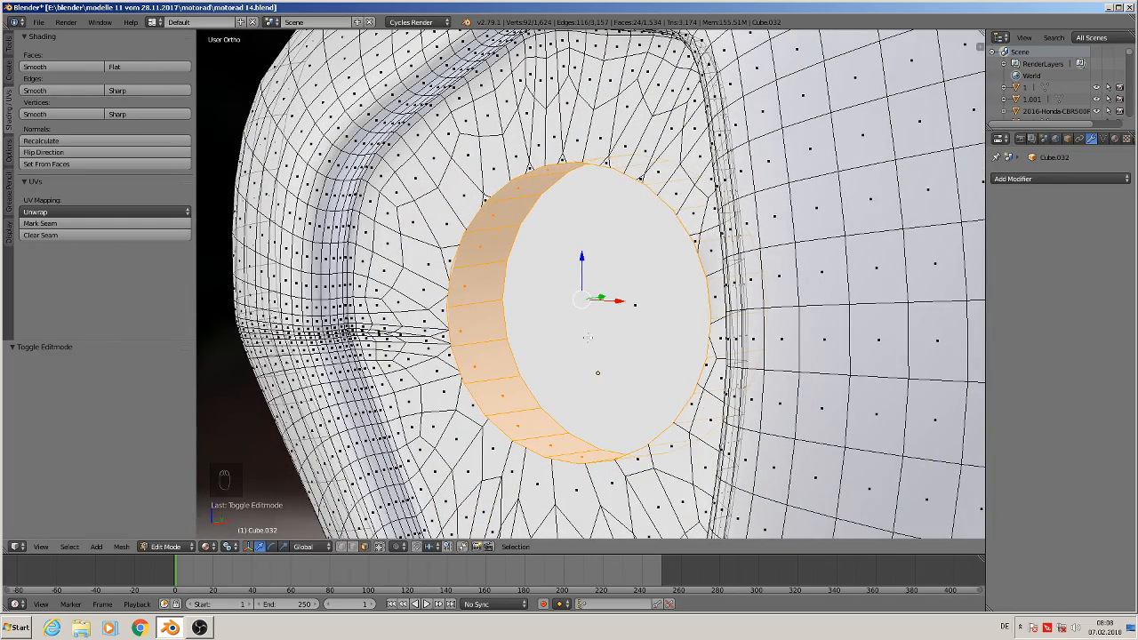
middle_click_drag(630, 379, 663, 369)
key("Tab")
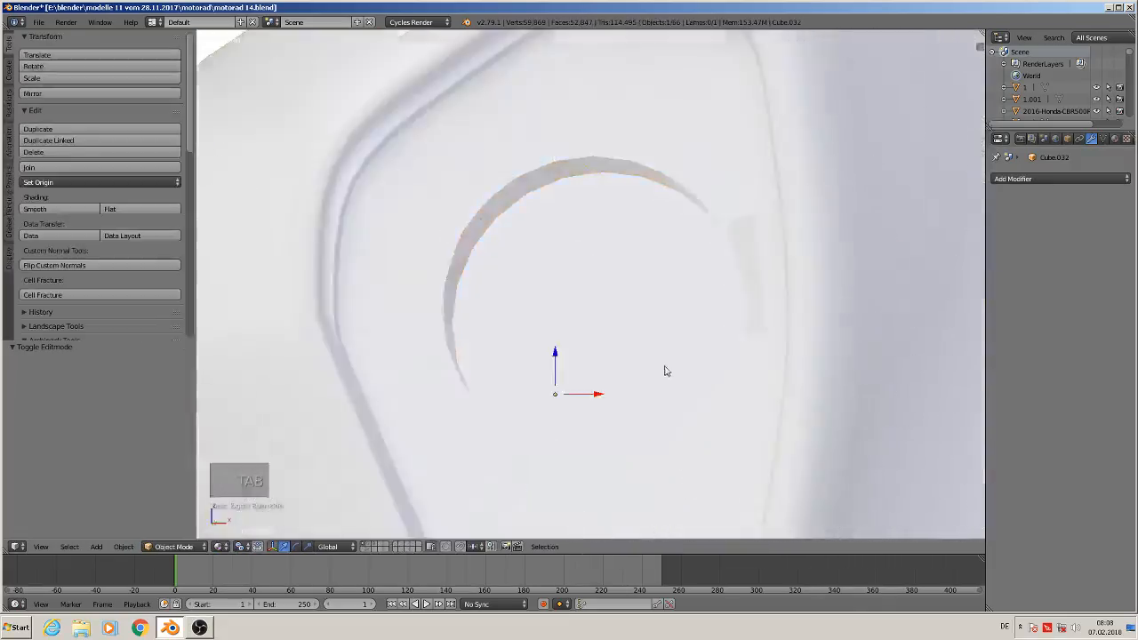
Select the three other end-cap pieces and the cutter cylinder and move them to another layer
scroll(666, 371, "down", 10)
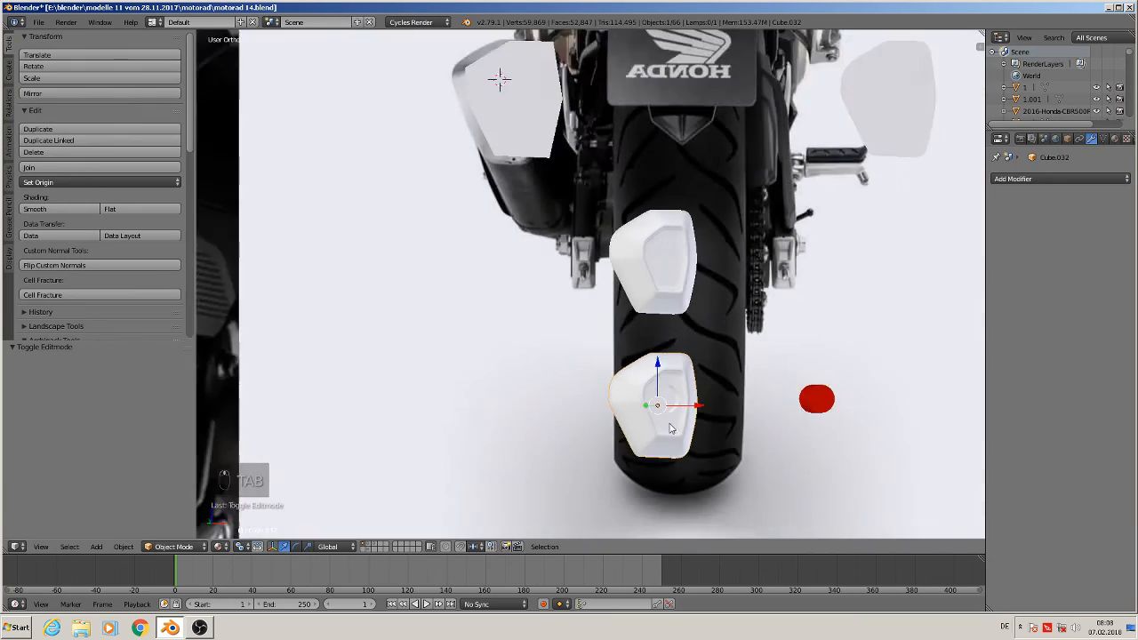
key("KP_1")
scroll(672, 425, "down", 5)
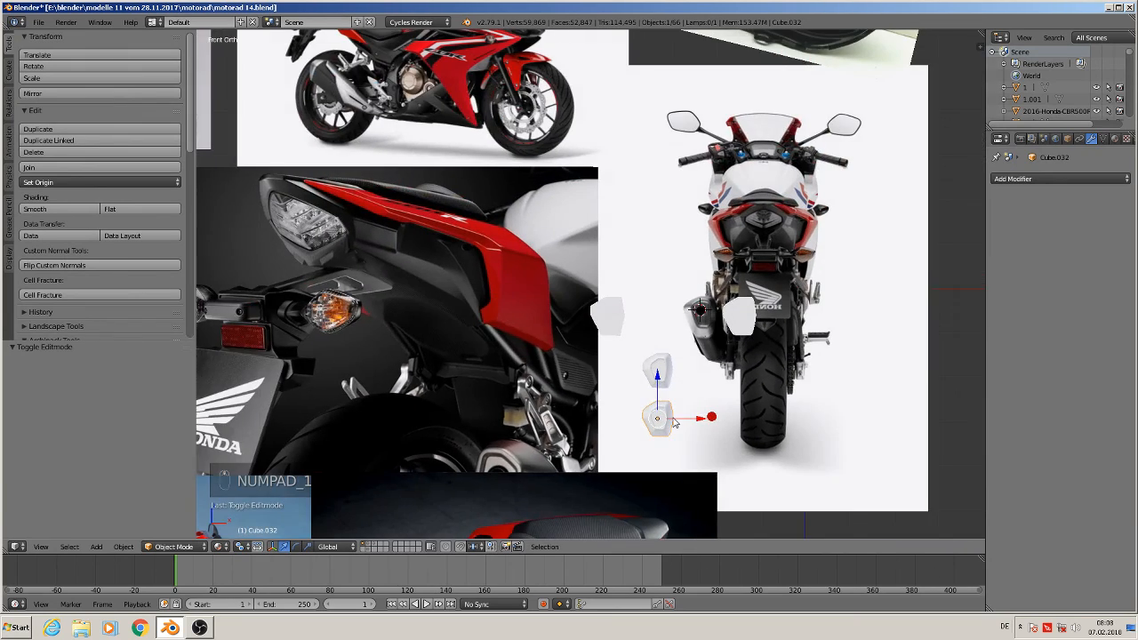
scroll(674, 423, "up", 3)
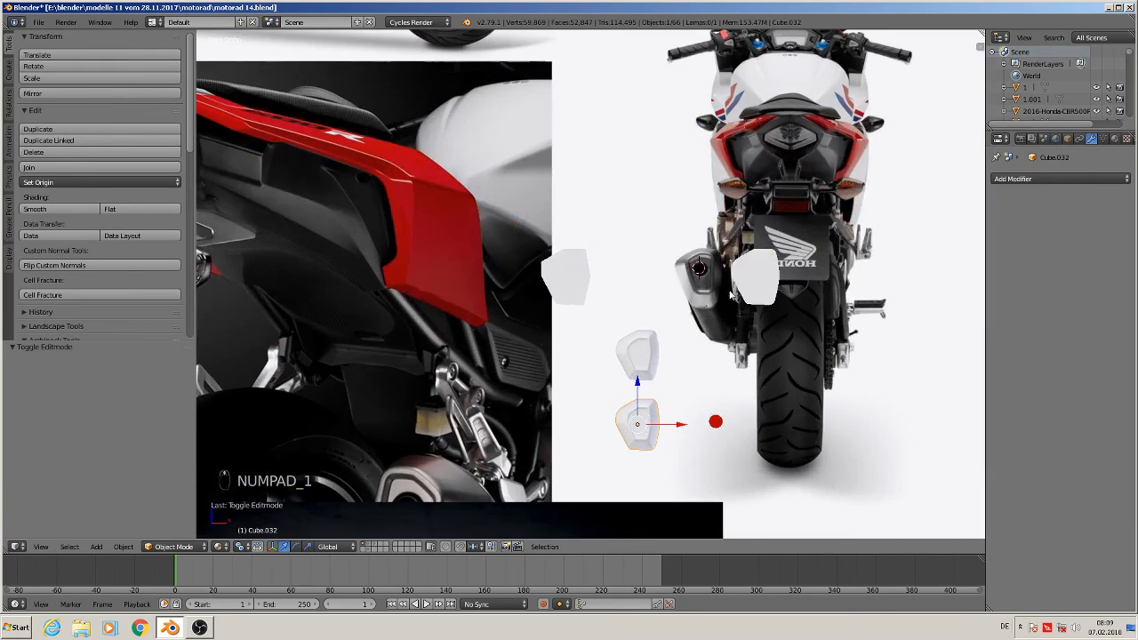
right_click(762, 277)
right_click(641, 364, "shift")
right_click(560, 292, "shift")
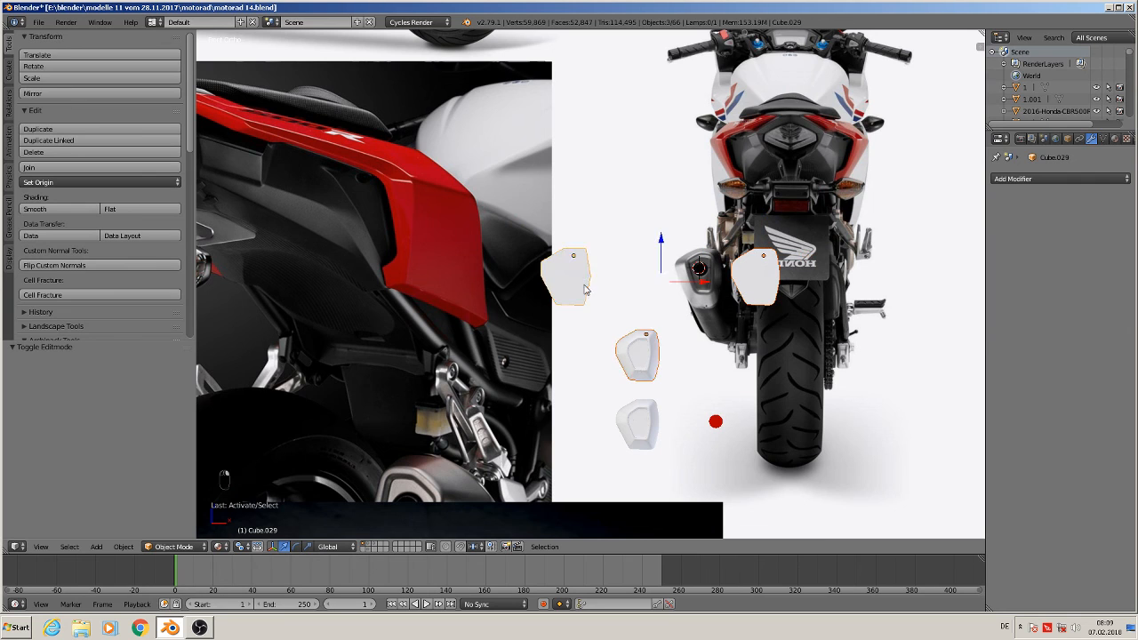
right_click(713, 318, "shift")
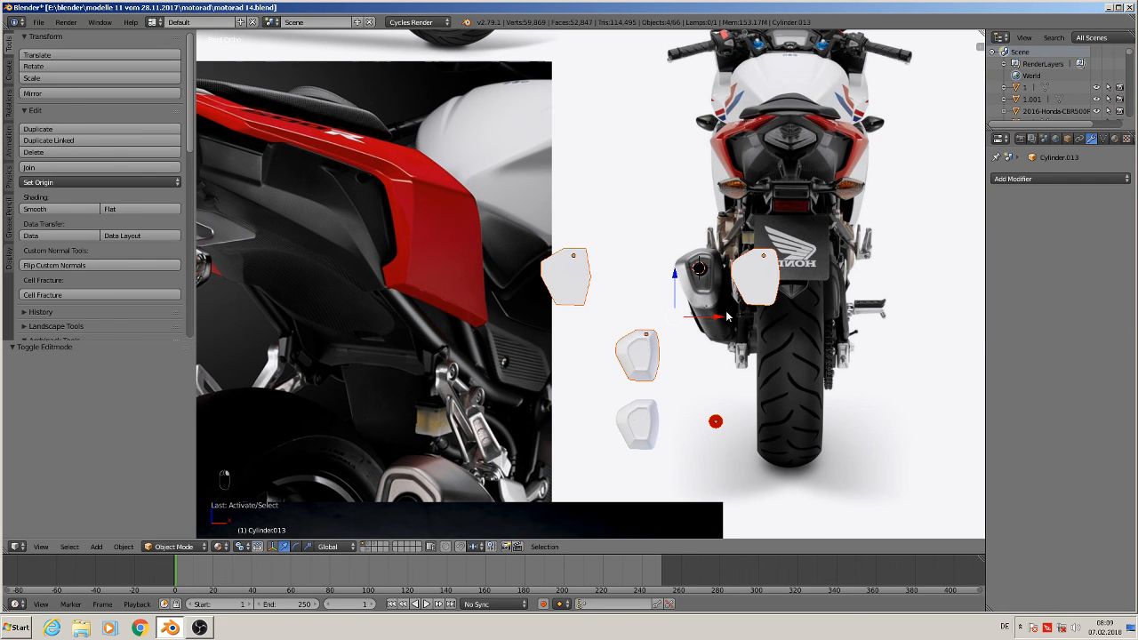
key("m")
left_click(834, 337)
scroll(705, 435, "down", 2)
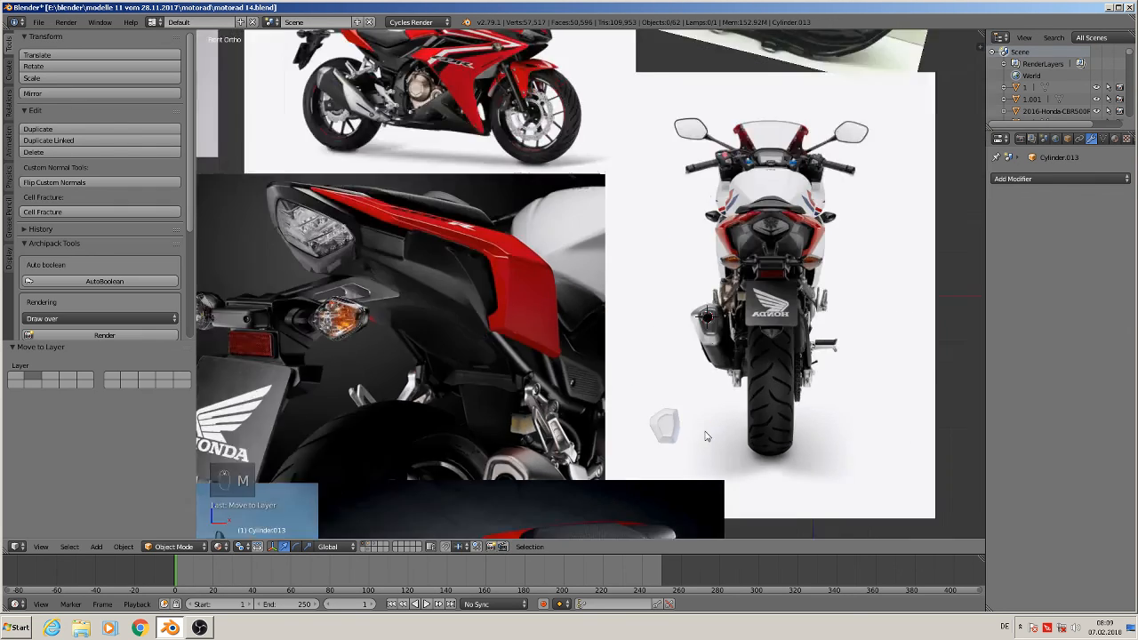
scroll(705, 435, "down", 3)
Save the blend file
left_click(38, 21)
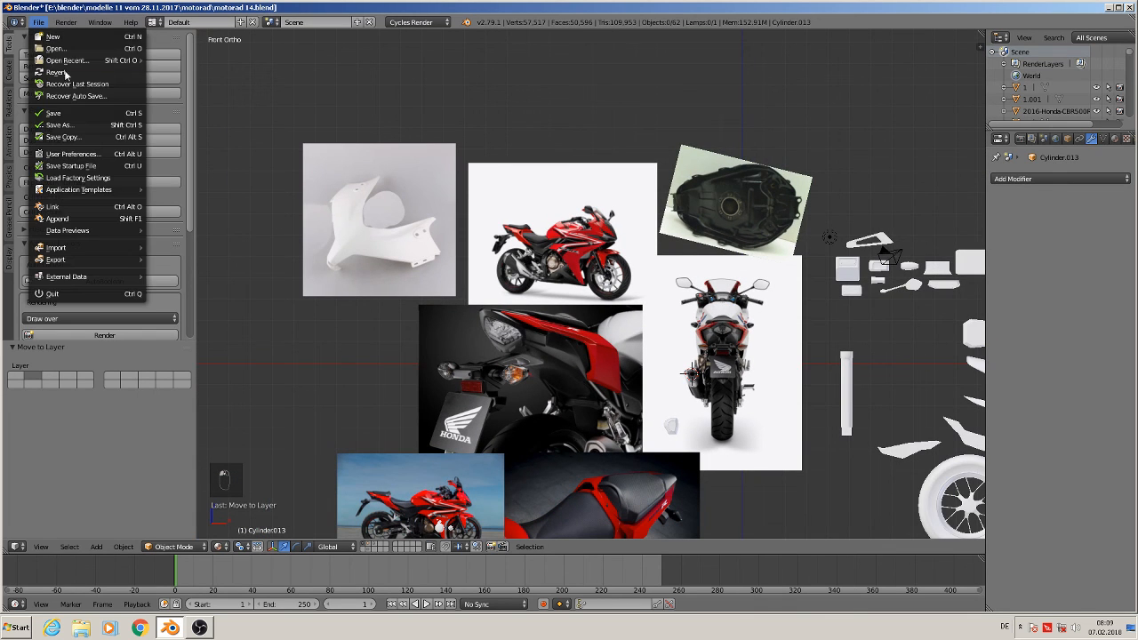
left_click(64, 75)
left_click(65, 109)
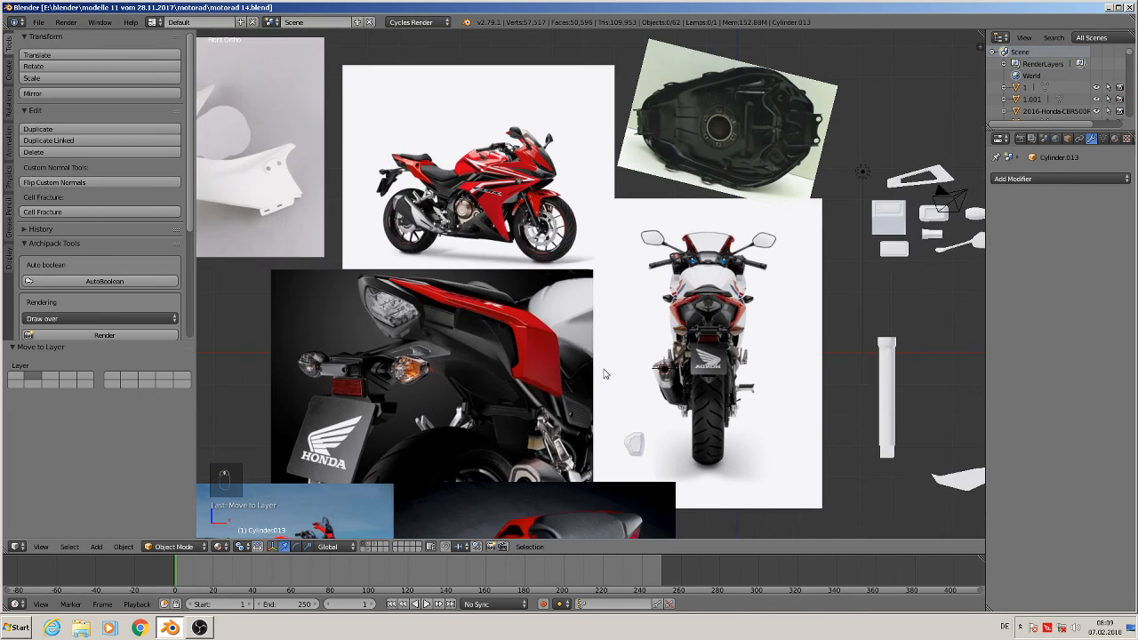
Duplicate the remaining end cap and move the copy onto the muffler in the side reference image
right_click(635, 447)
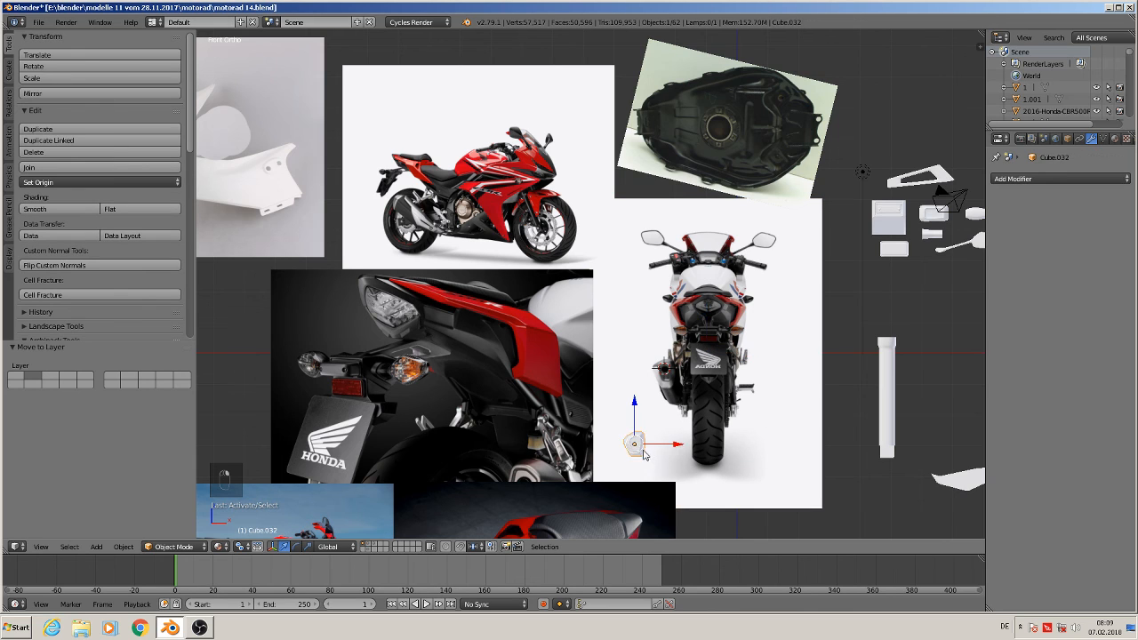
key("shift+d")
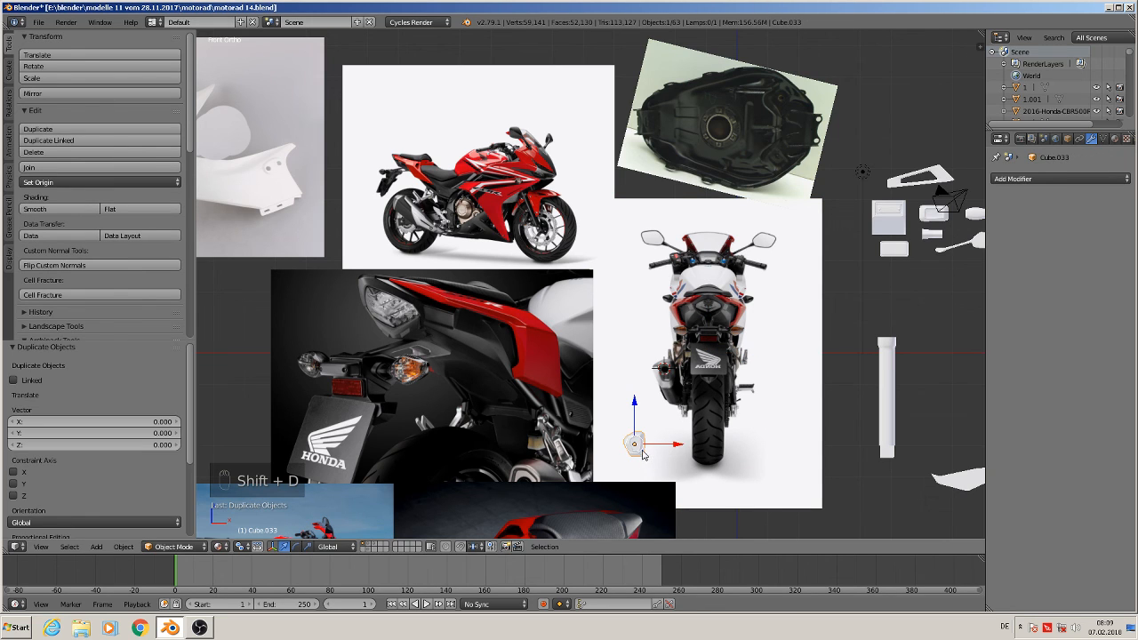
key("g")
left_click(411, 211)
Rotate the duplicated end cap -90° about the Z axis
scroll(694, 382, "up", 6)
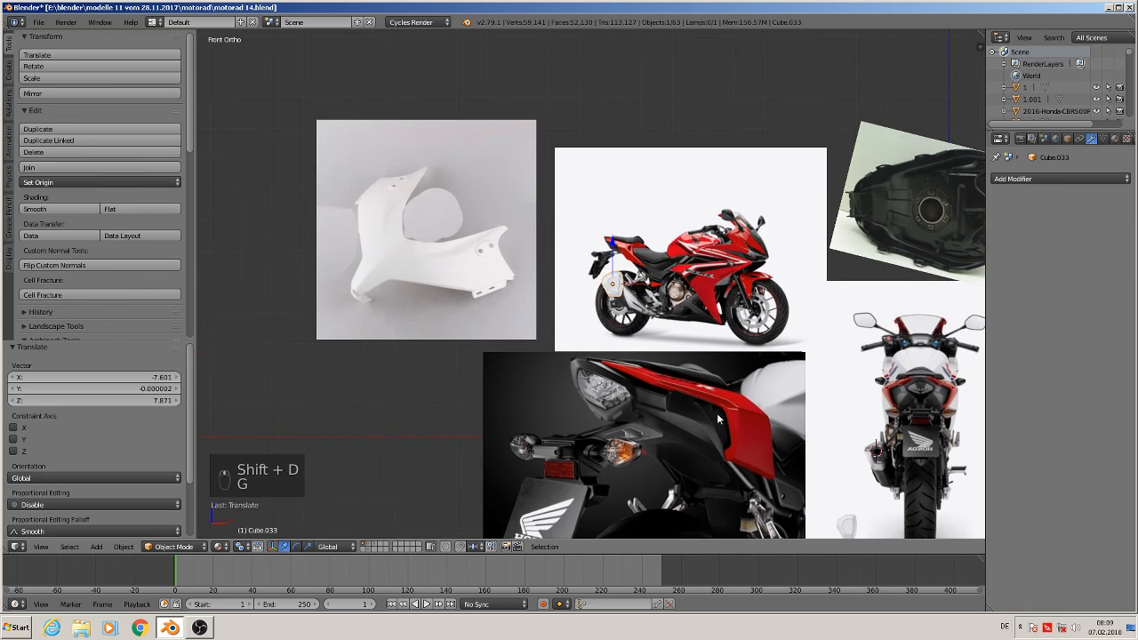
middle_click_drag(694, 383, 794, 537, "shift")
scroll(793, 44, "up", 3)
scroll(695, 310, "down", 1)
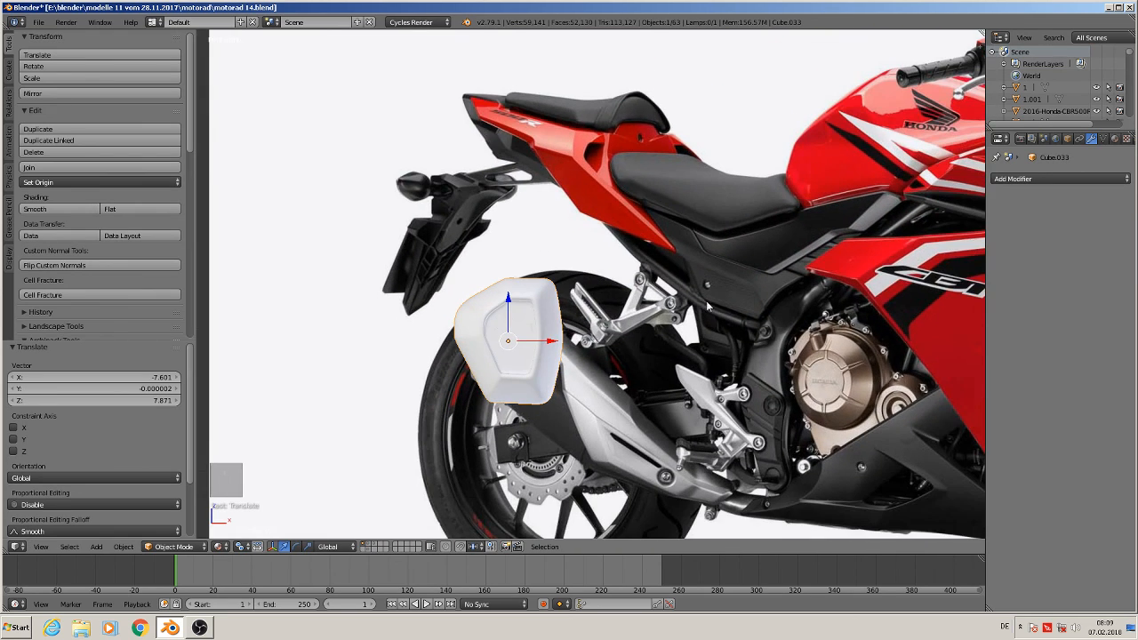
type("rz")
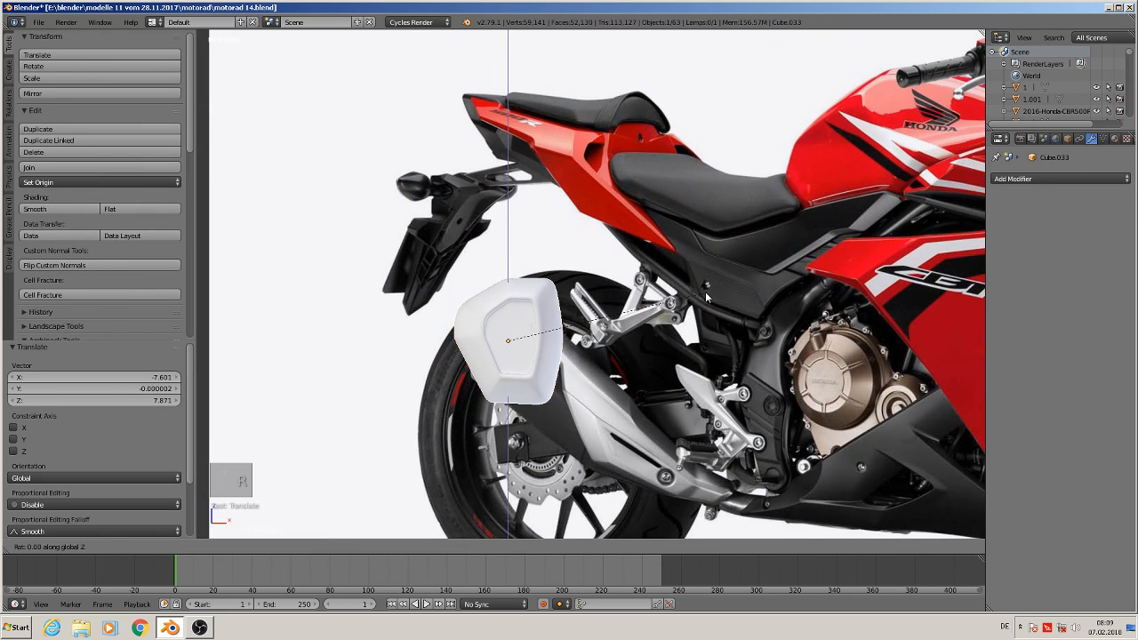
type("-90")
key("Return")
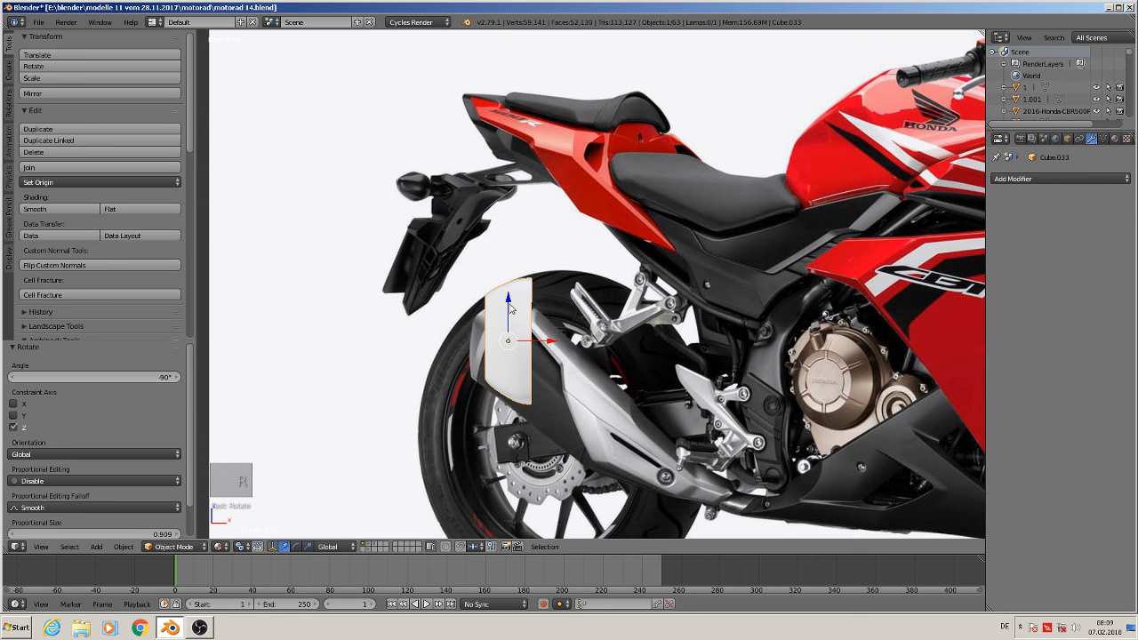
Scale the duplicate to 0.740 and rotate it about 29.6° to match the muffler's angle
scroll(644, 458, "up", 1)
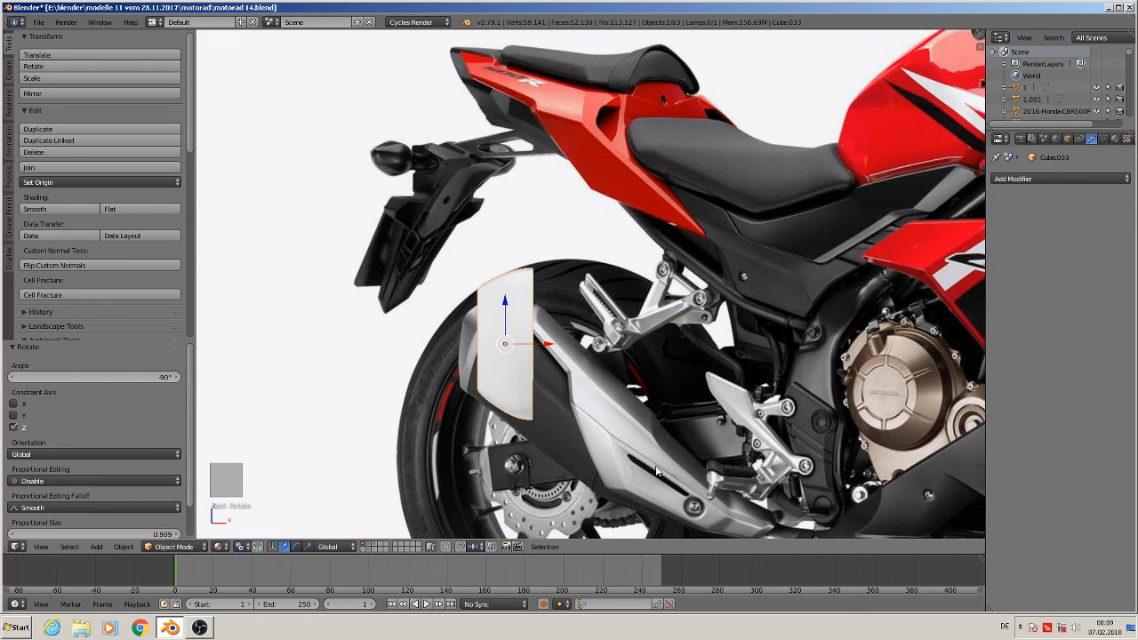
key("s")
left_click(614, 458)
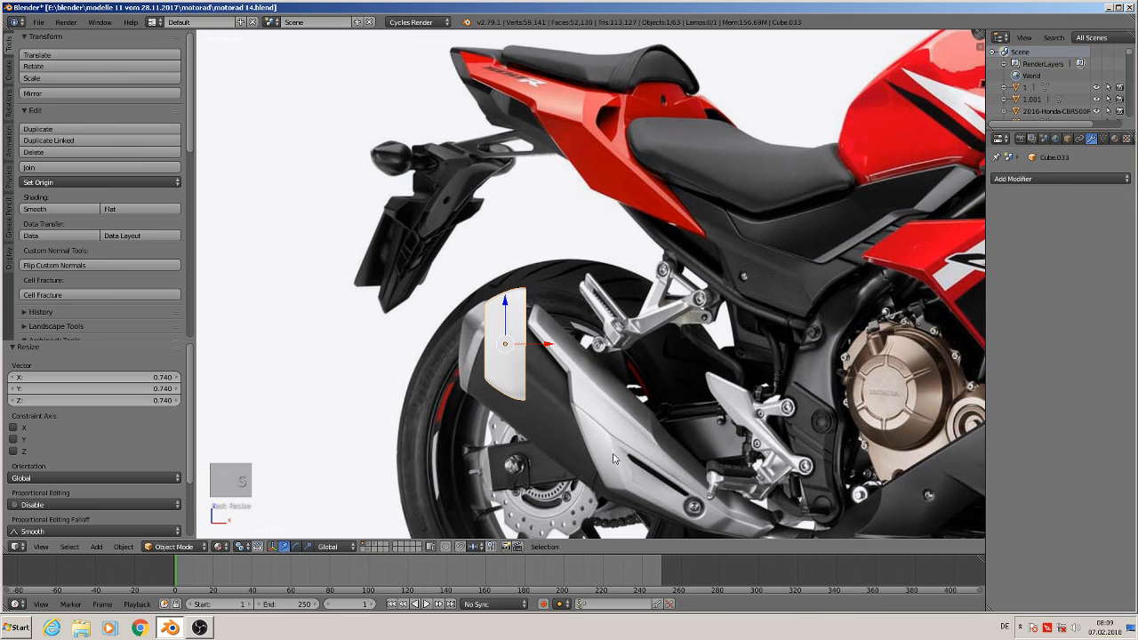
key("r")
left_click(563, 442)
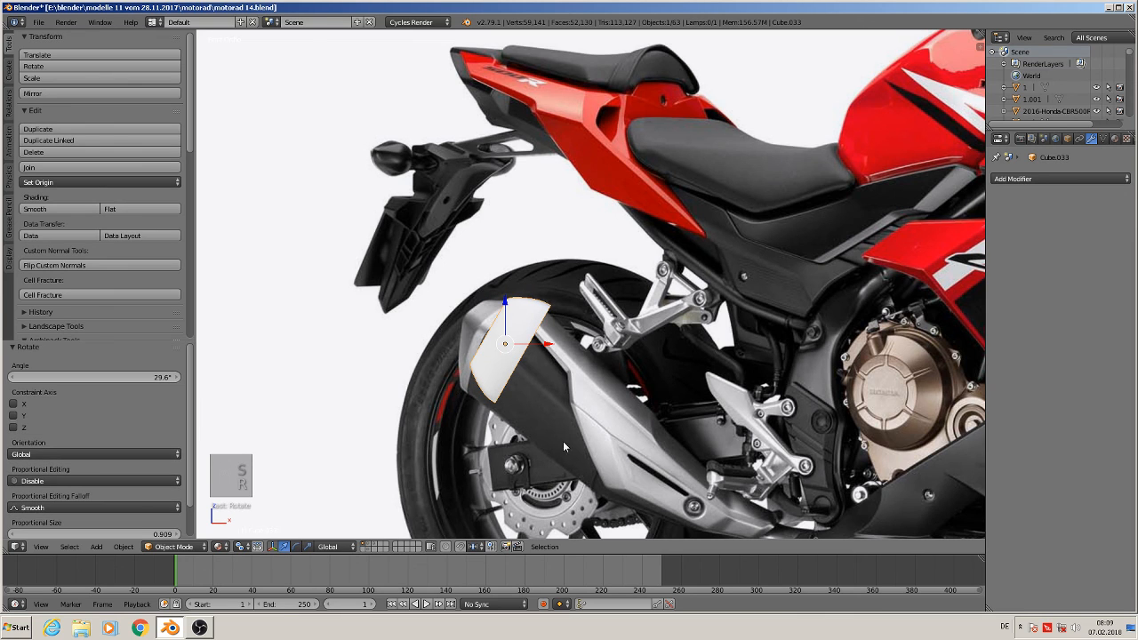
Nudge the duplicate slightly to sit on the end of the muffler
key("g")
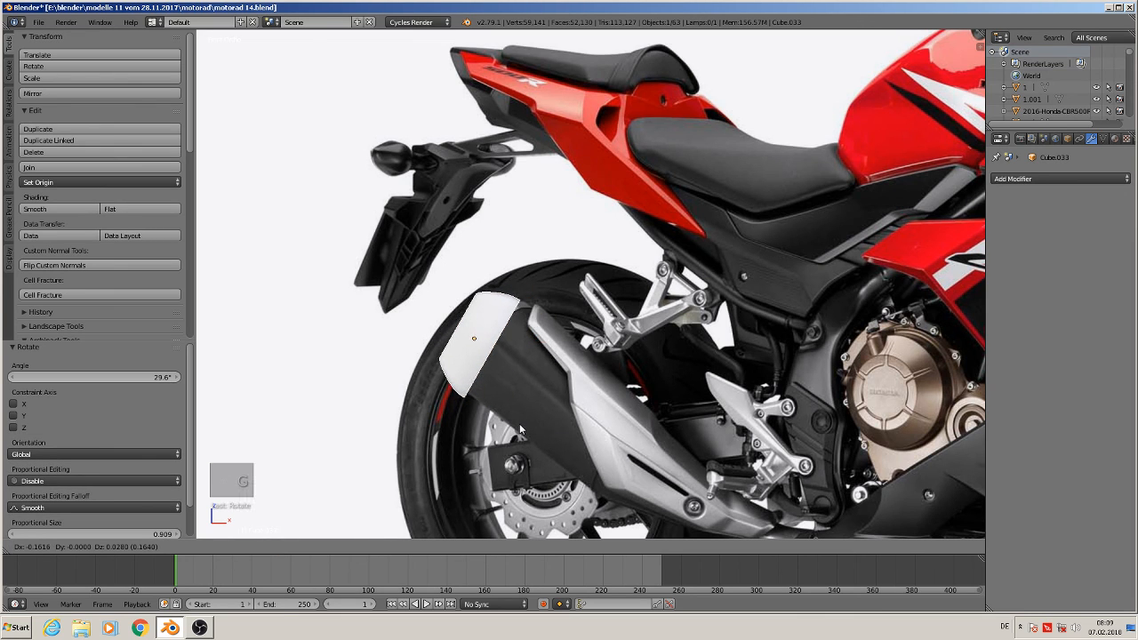
left_click(521, 424)
scroll(578, 445, "down", 4)
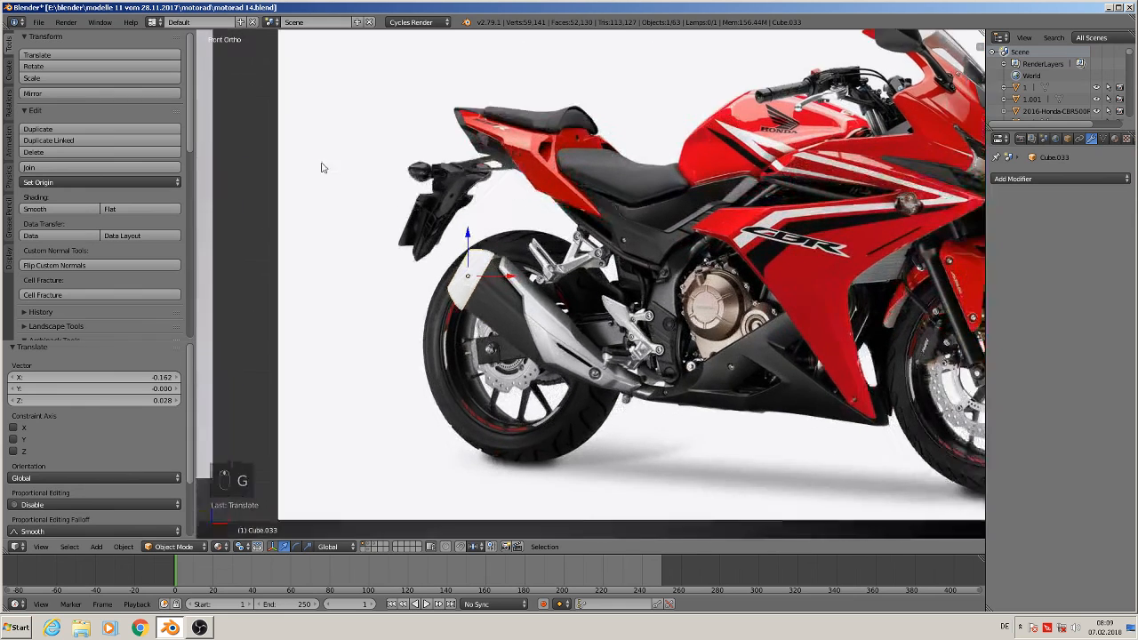
scroll(352, 179, "up", 3)
Open the duplicated end cap in Edit Mode and toggle the occluded-geometry option
key("Tab")
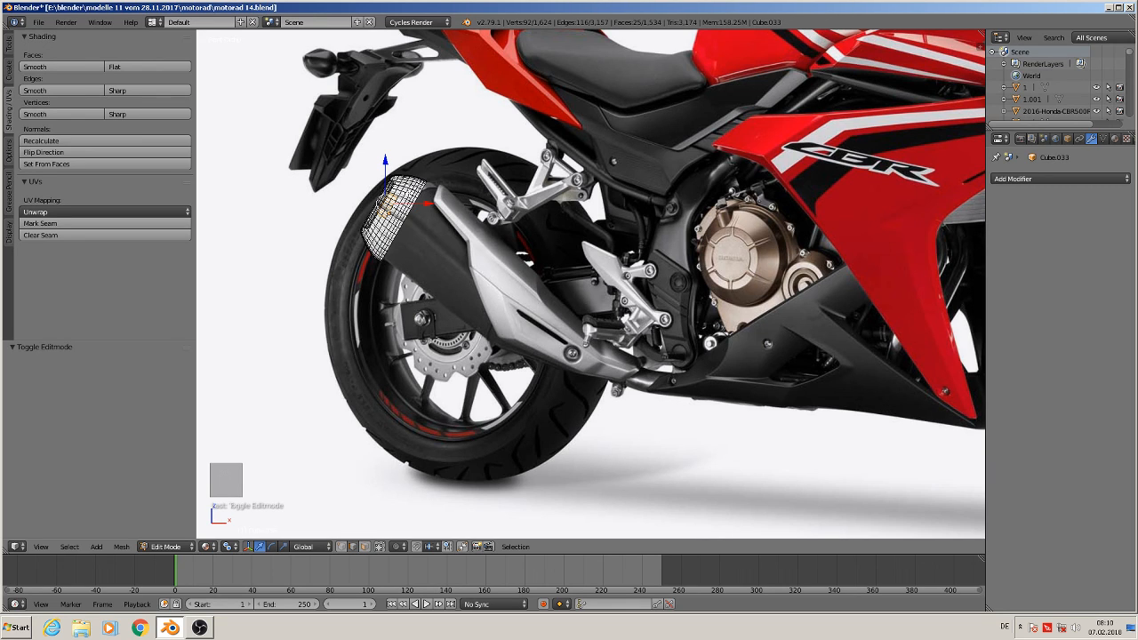
left_click(340, 547)
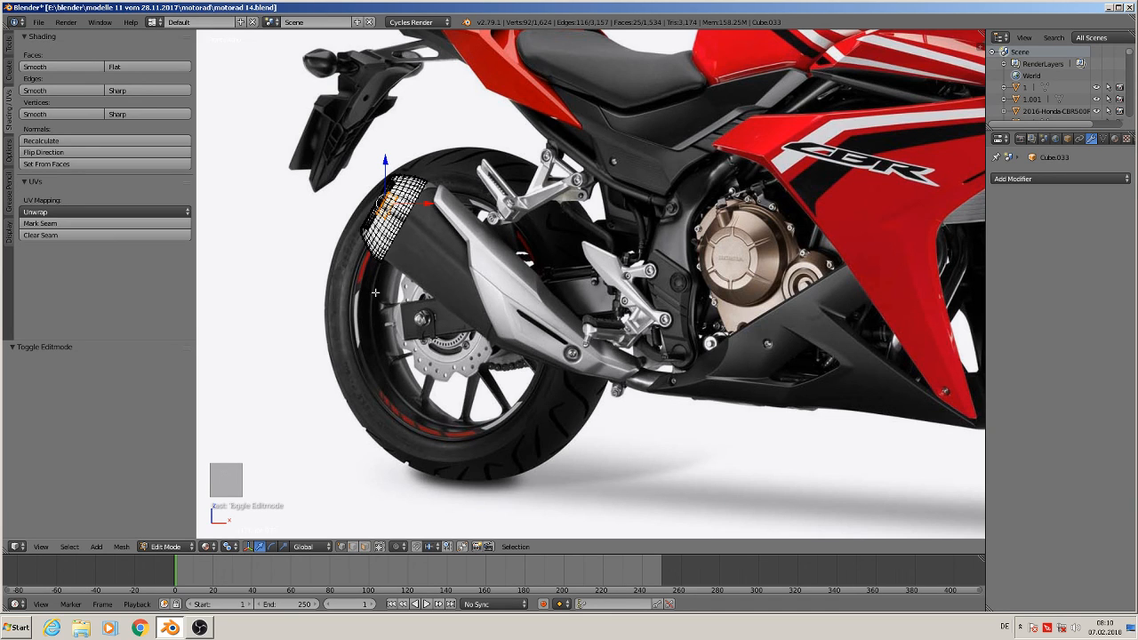
double_click(400, 9)
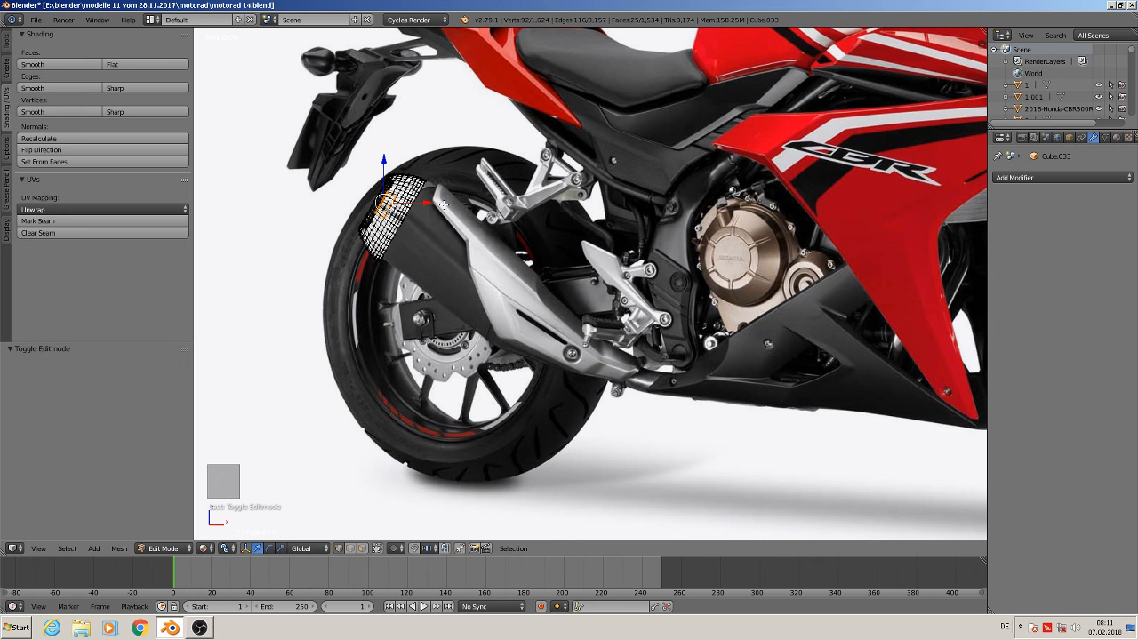
key("ctrl+alt+Delete")
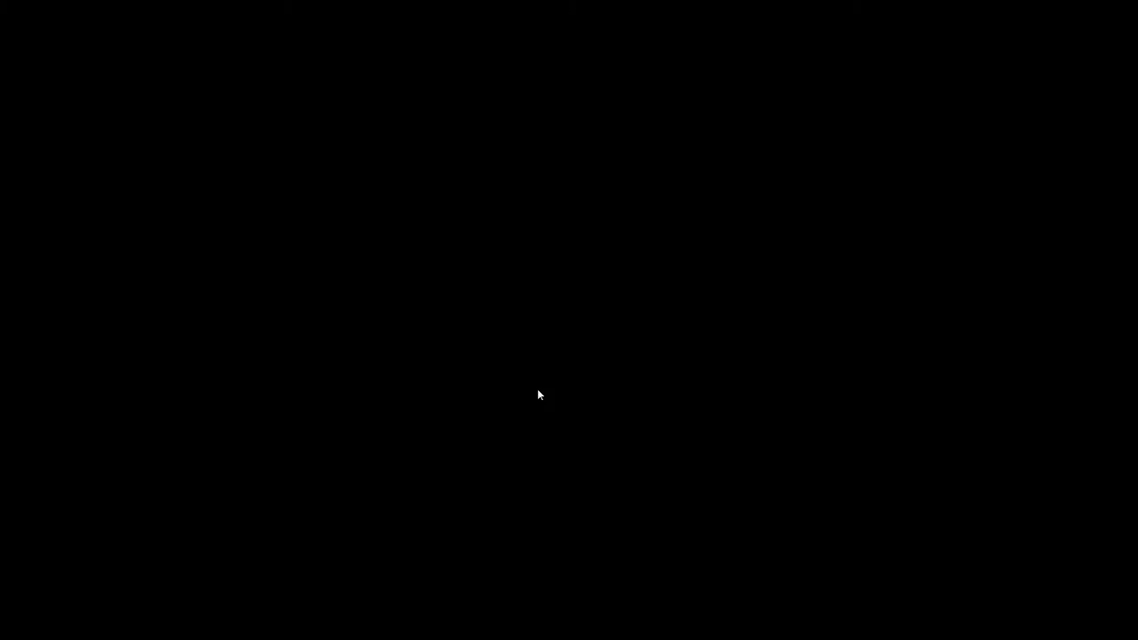
left_click(538, 393)
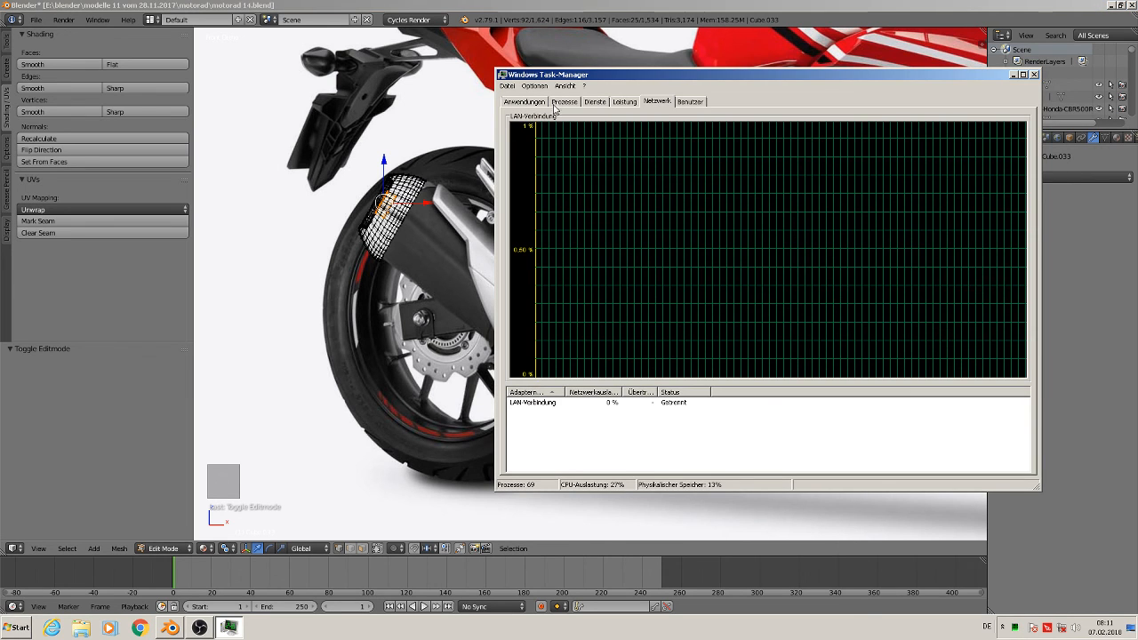
left_click(565, 103)
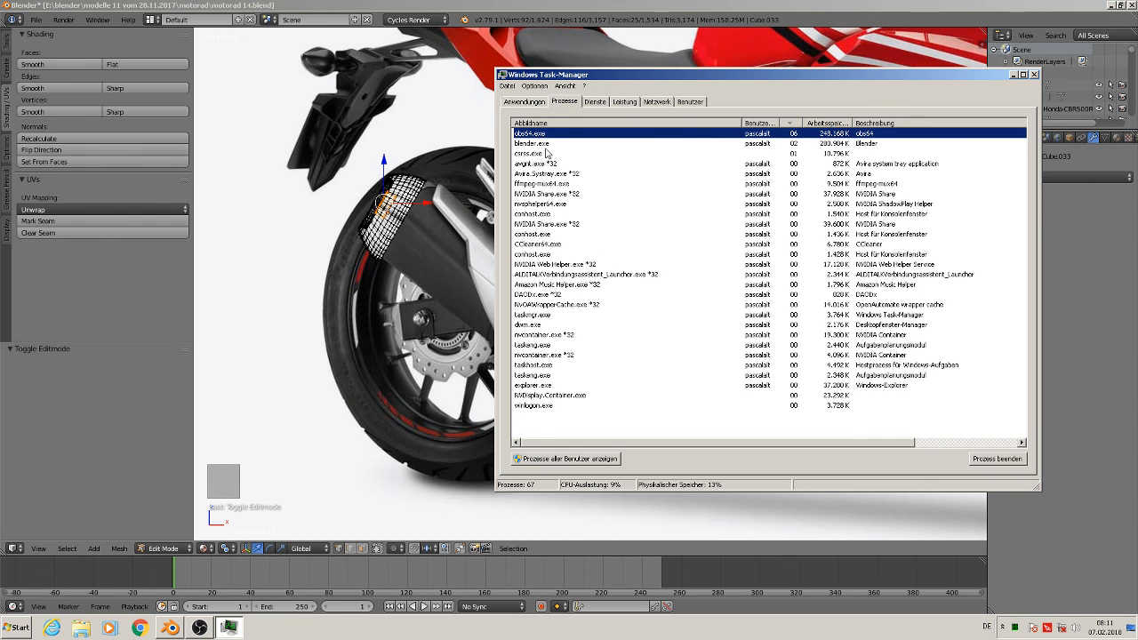
left_click(531, 103)
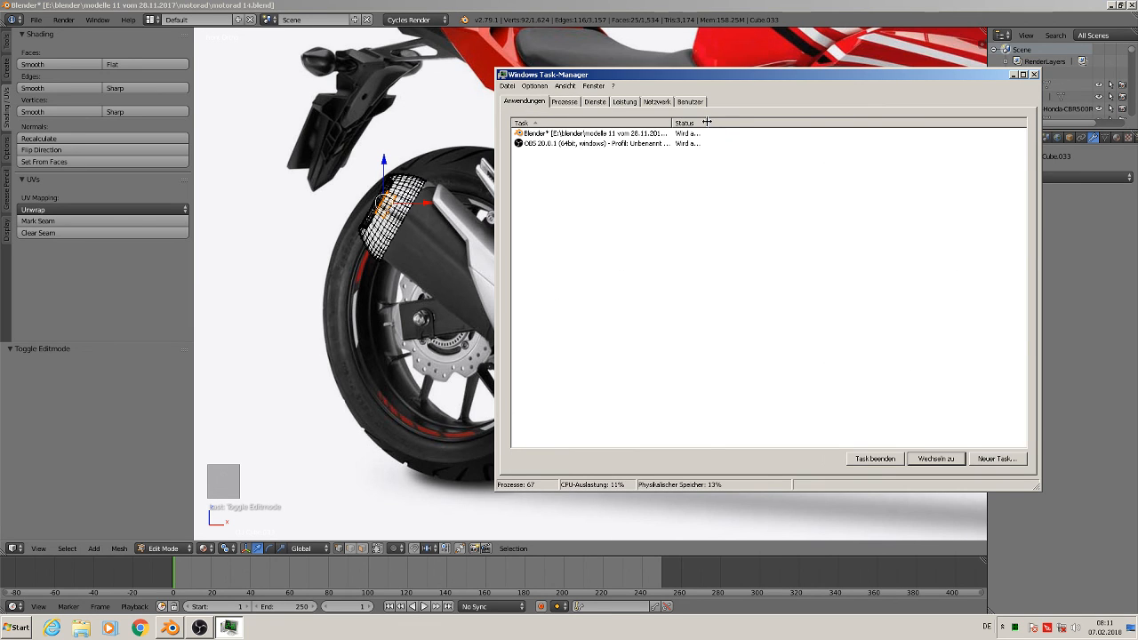
left_click_drag(707, 122, 807, 129)
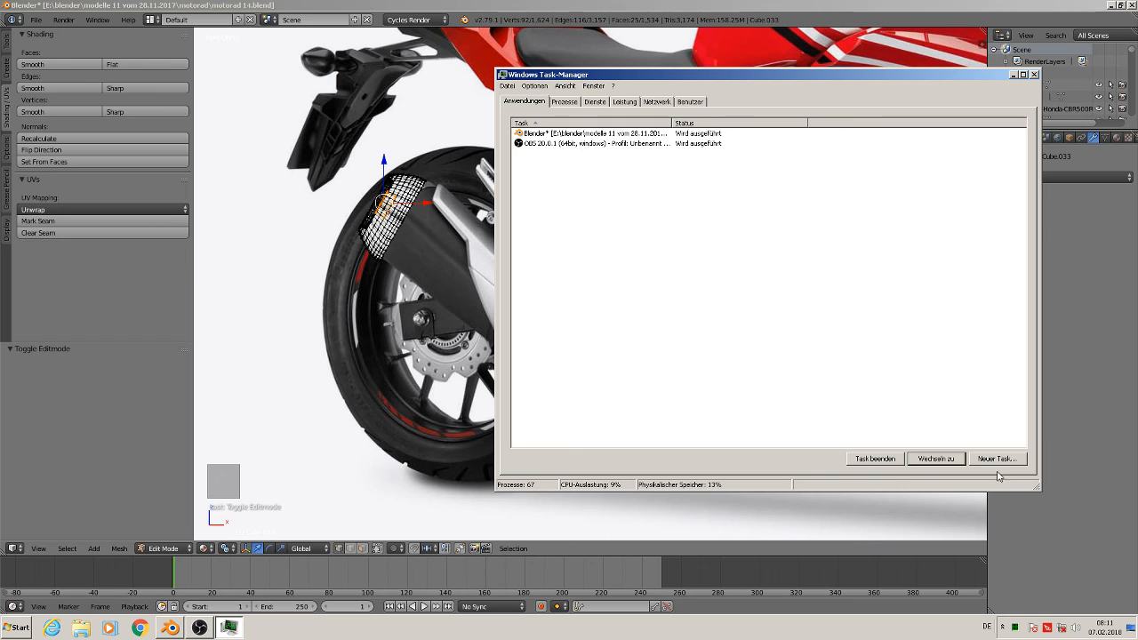
left_click(1034, 75)
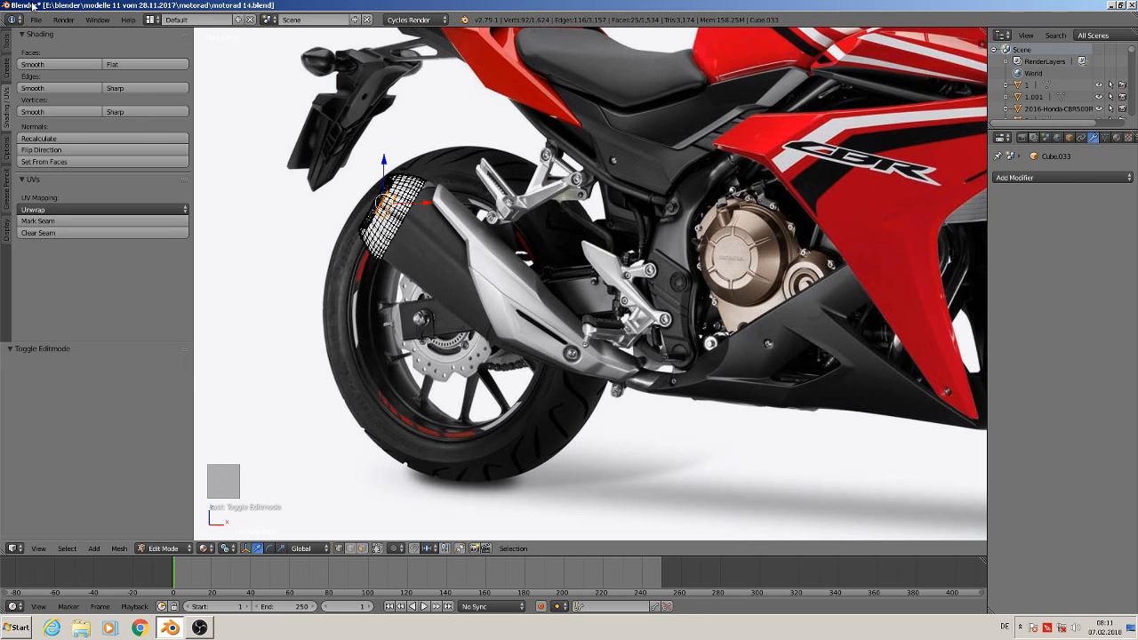
left_click(1112, 5)
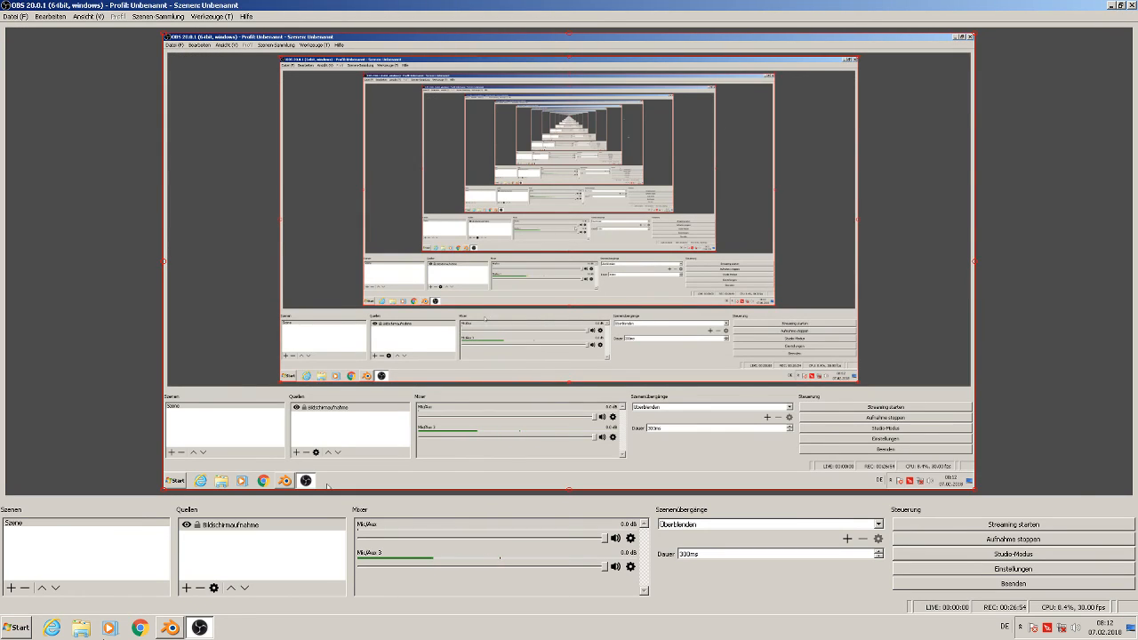
left_click(171, 629)
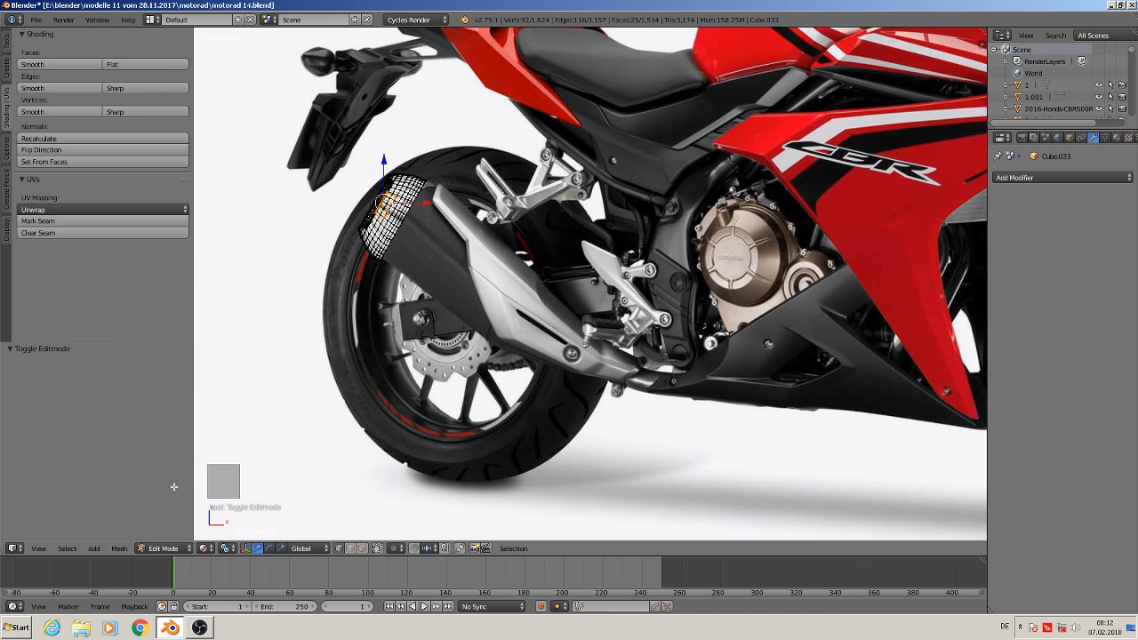
Select the open edge loop of the duplicated end cap and extrude it along the muffler toward the engine
right_click(407, 215)
scroll(408, 215, "up", 6)
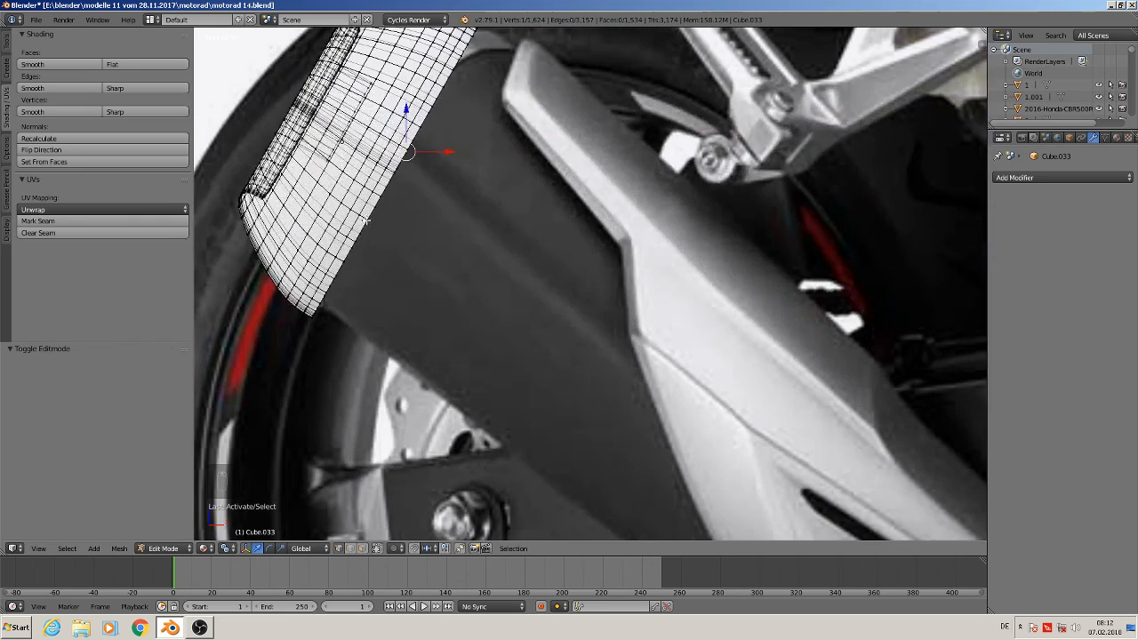
right_click(391, 186, "alt")
right_click(391, 186, "alt")
scroll(391, 186, "down", 6)
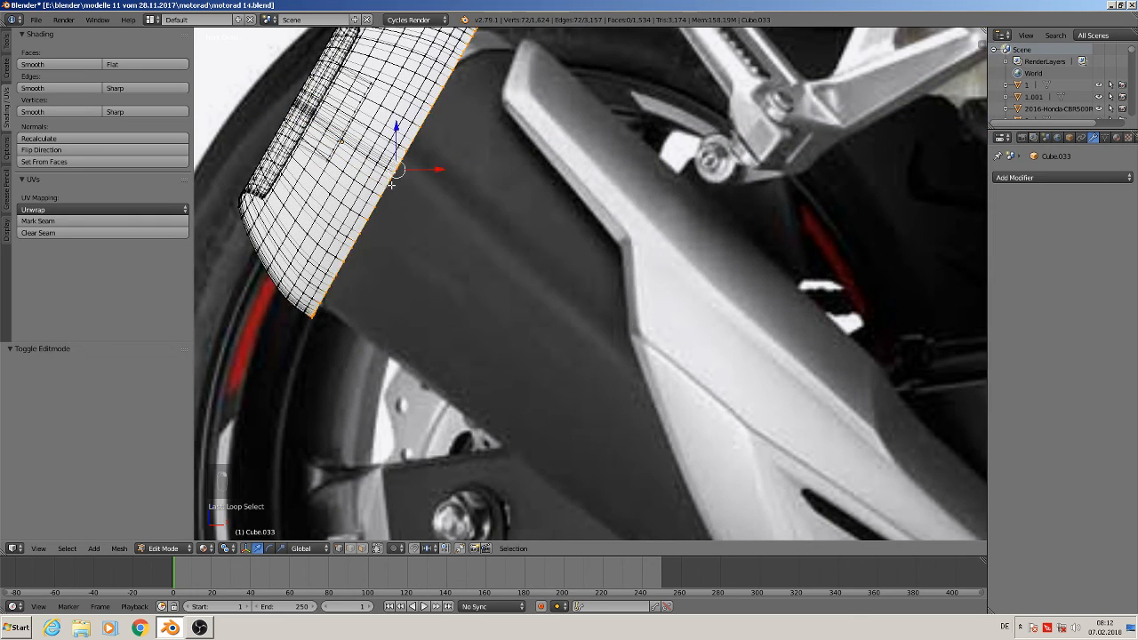
key("e")
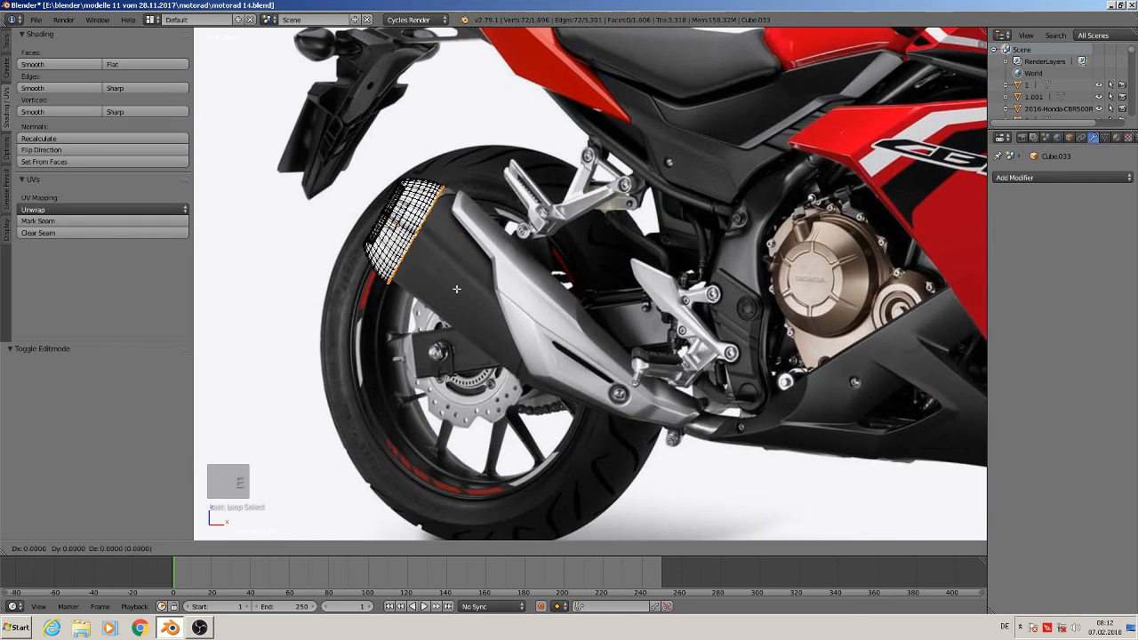
left_click(591, 391)
Scale the extruded loop to 0.845 and nudge it slightly to follow the muffler's outline
key("s")
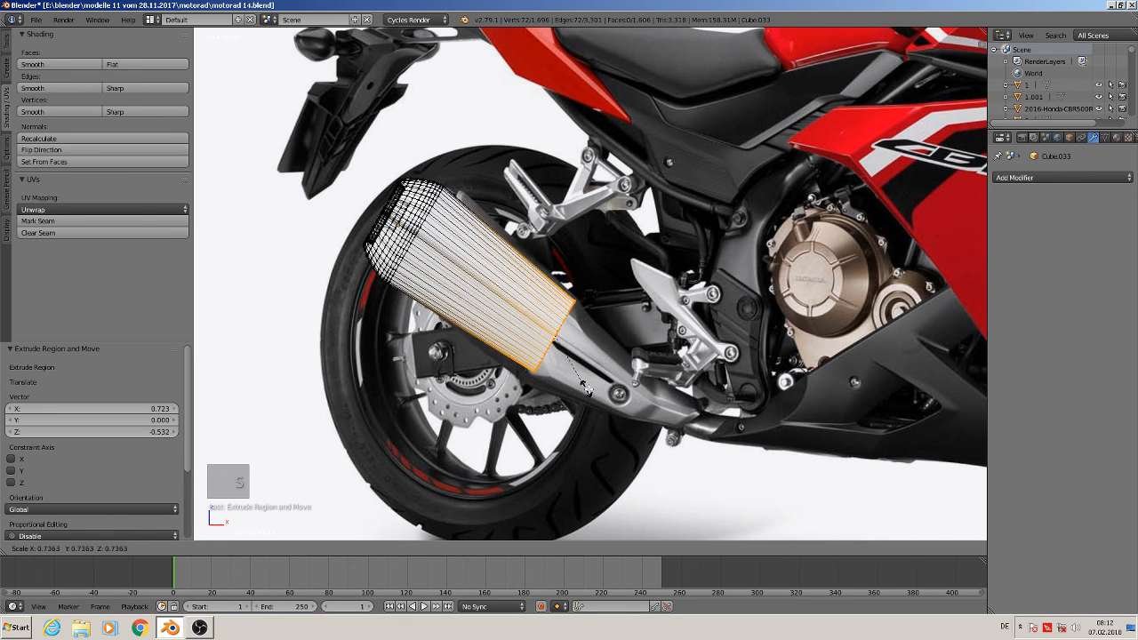
left_click(594, 392)
key("g")
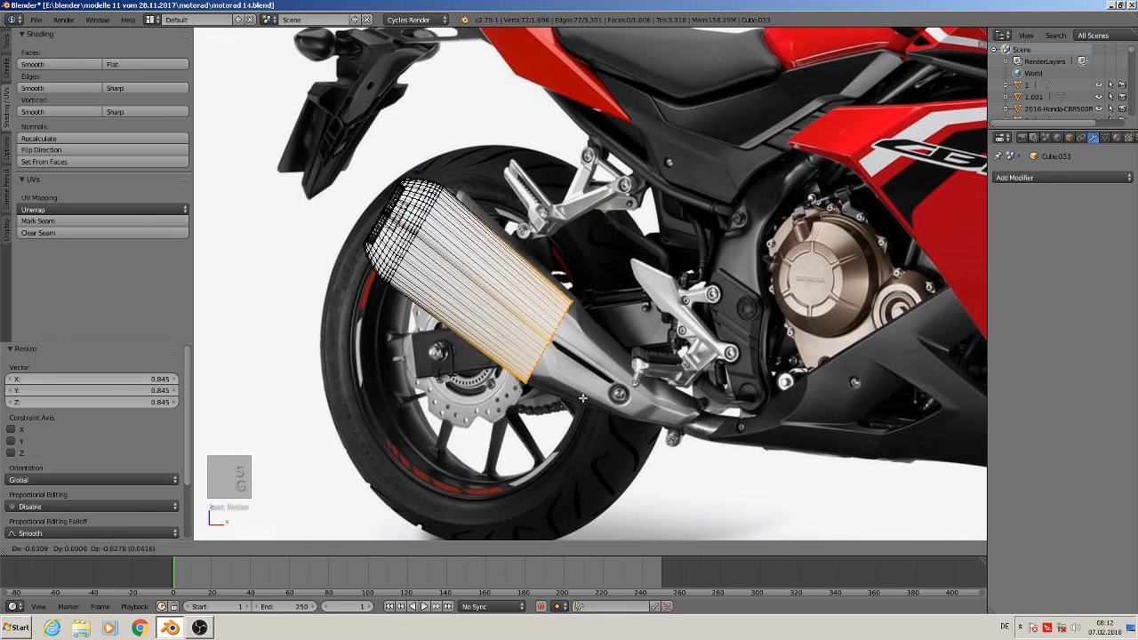
left_click(583, 393)
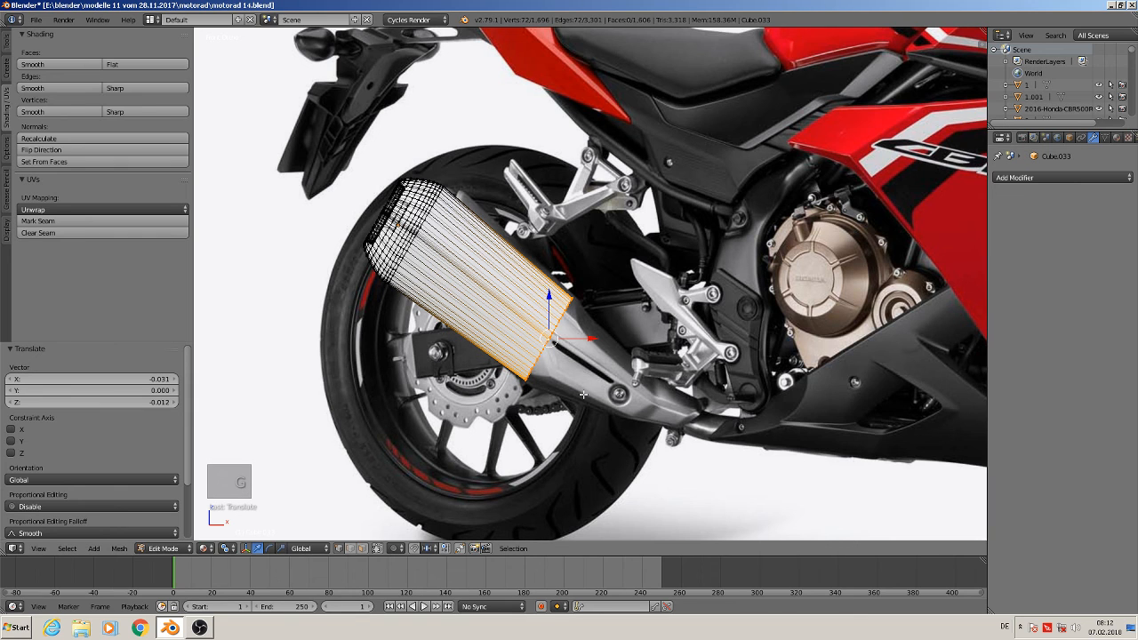
Extrude the loop again toward the header pipe and scale it down to 0.394 to taper the muffler
key("e")
left_click(718, 452)
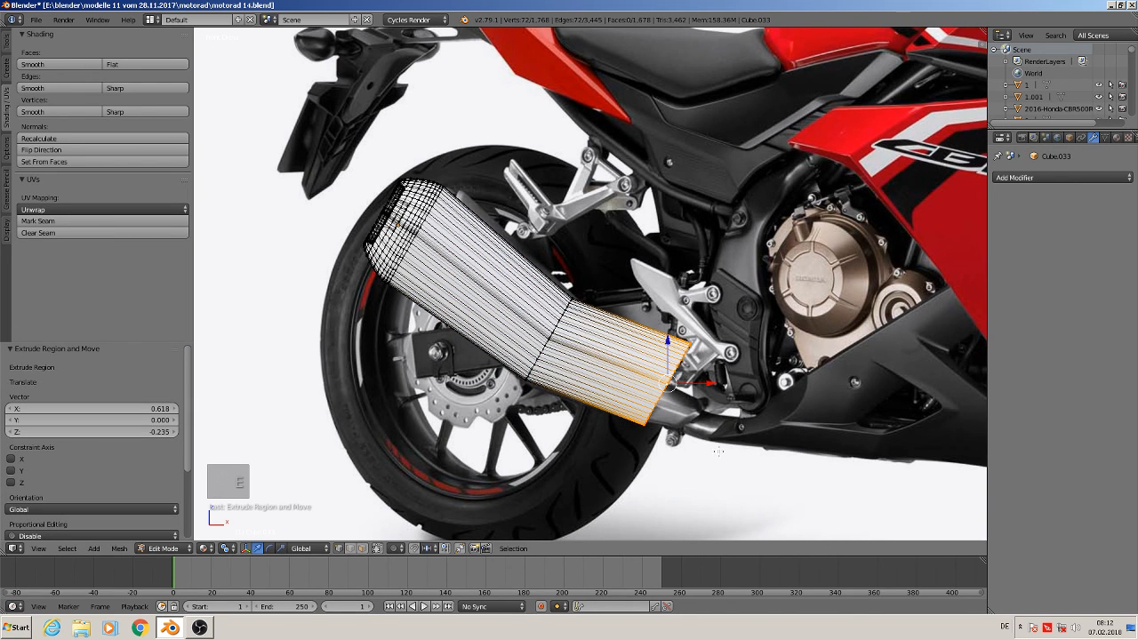
key("s")
left_click(658, 420)
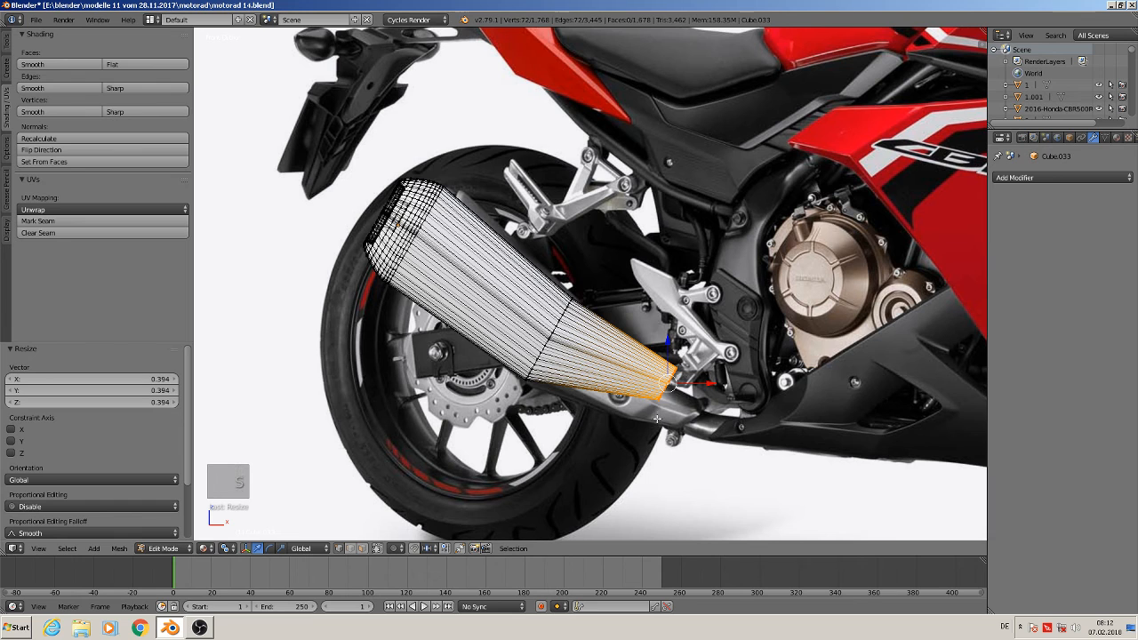
Move the tapered loop onto the header pipe and leave Edit Mode
key("g")
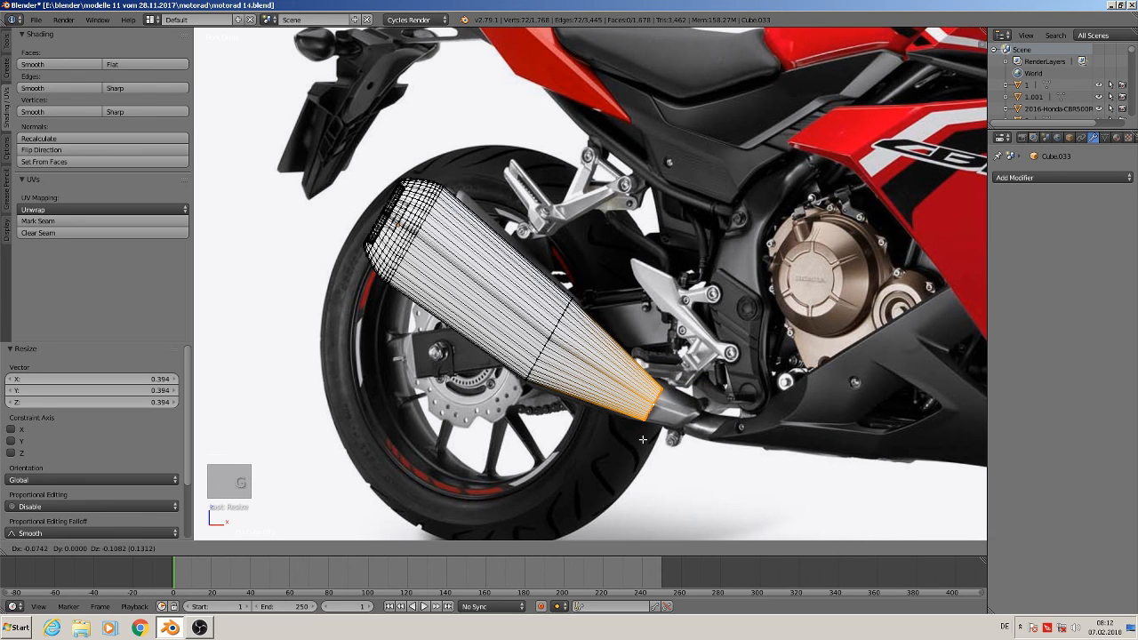
left_click(642, 440)
key("Tab")
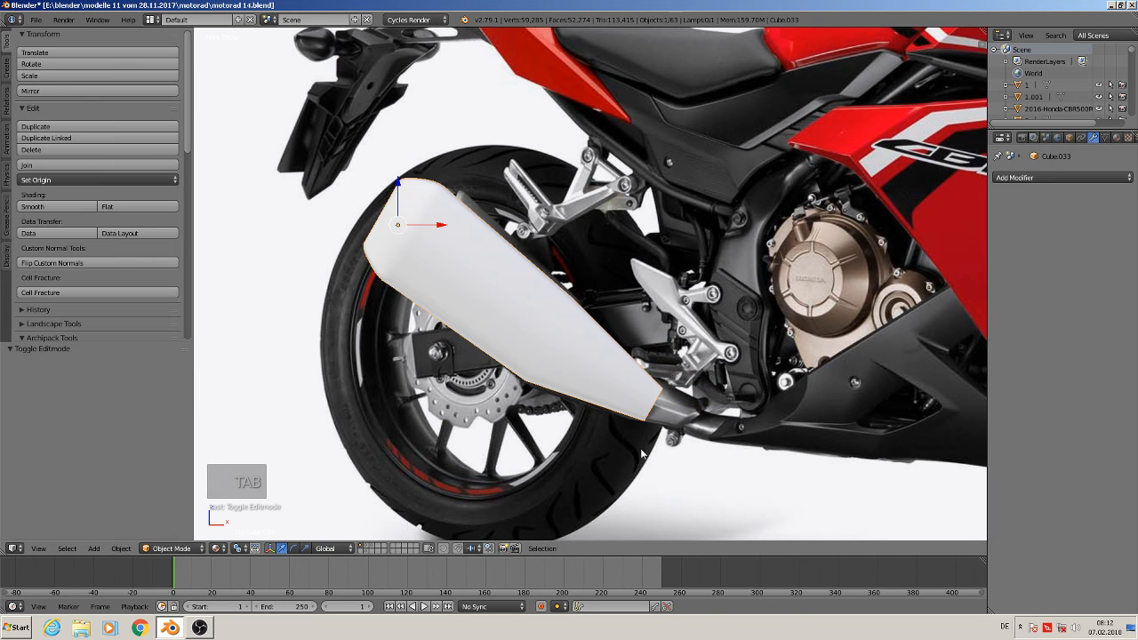
In front view, move the finished muffler out of the bike to the layout area beside the other modeled parts
middle_click_drag(564, 422, 586, 433)
scroll(586, 433, "down", 6)
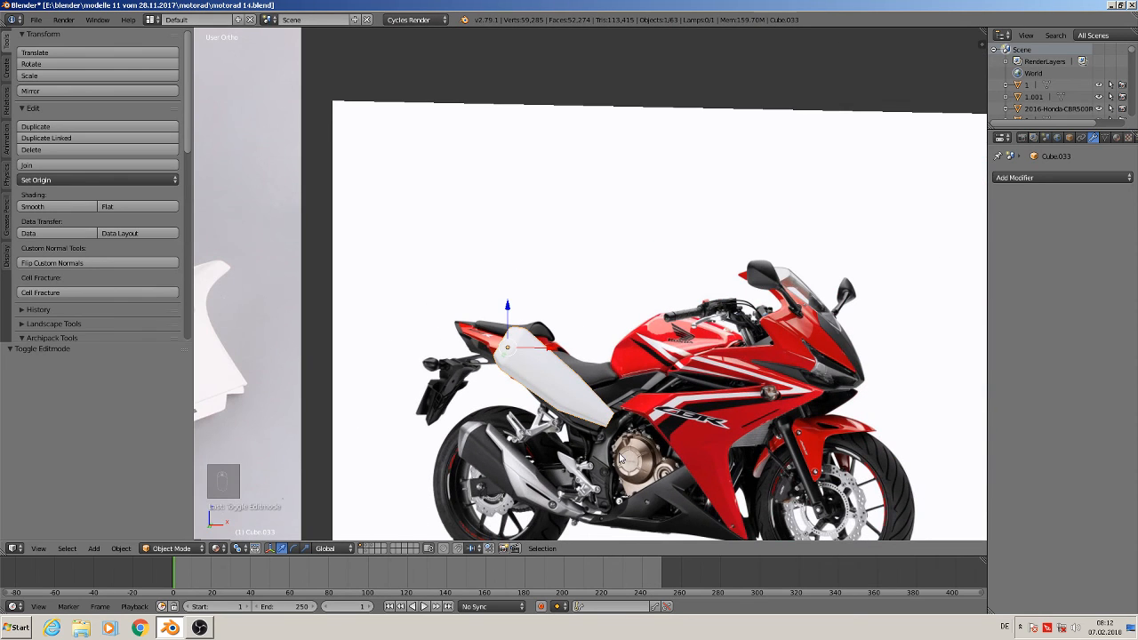
key("KP_1")
middle_click_drag(642, 468, 356, 282, "shift")
scroll(362, 298, "down", 3)
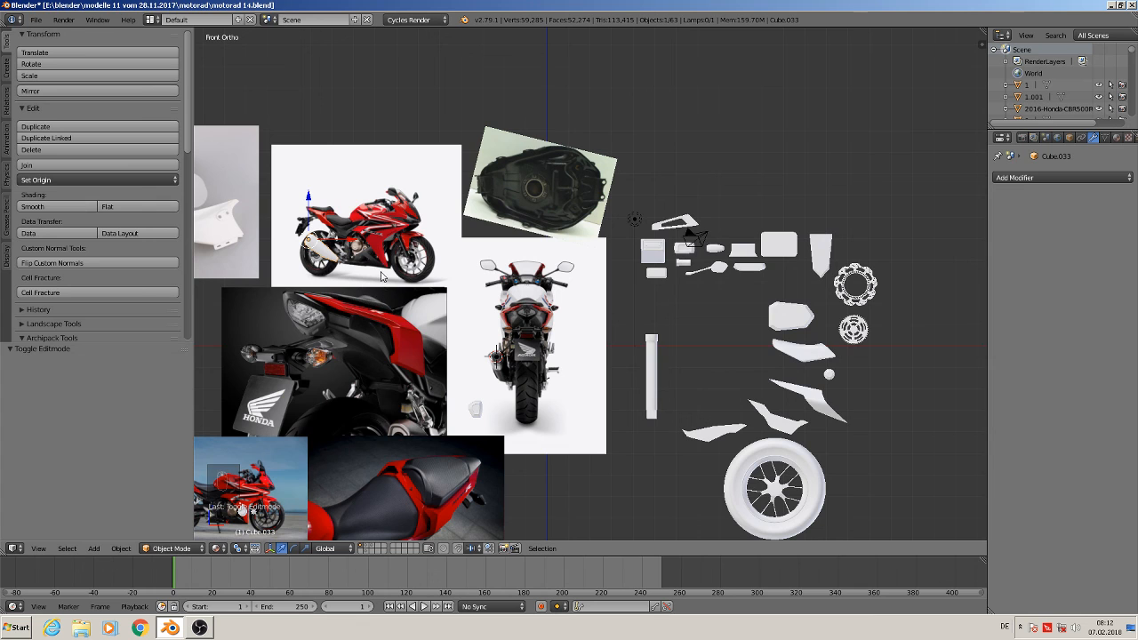
key("g")
left_click(731, 356)
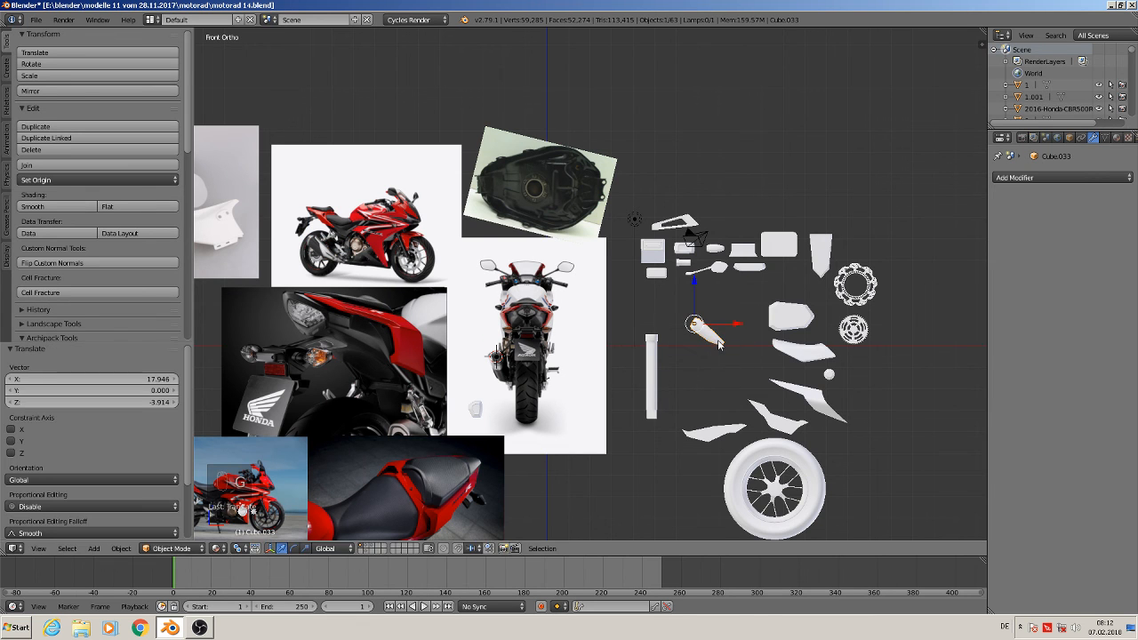
Scale the muffler up among the laid-out parts and deselect everything
key("s")
left_click(809, 400)
key("a")
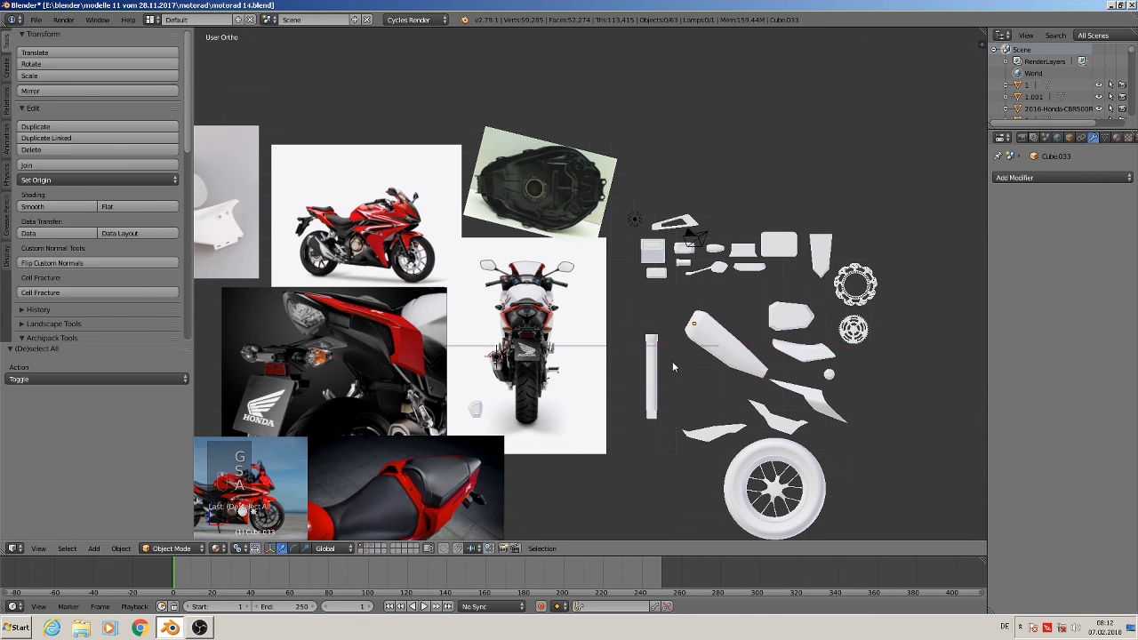
middle_click_drag(672, 361, 695, 419)
key("KP_1")
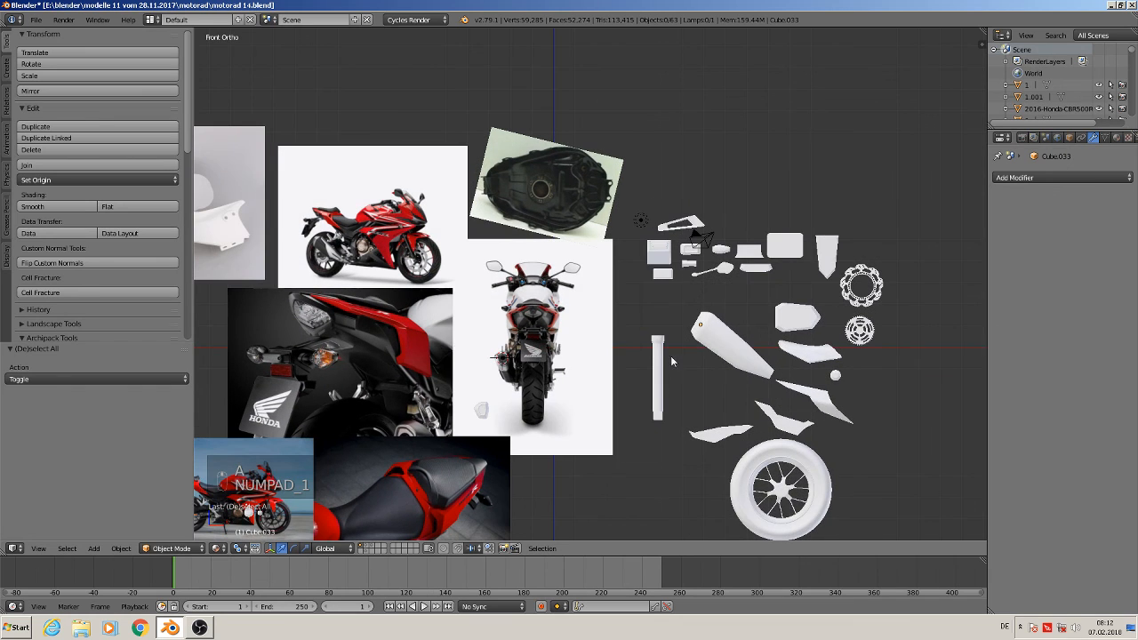
middle_click_drag(504, 367, 628, 167, "shift")
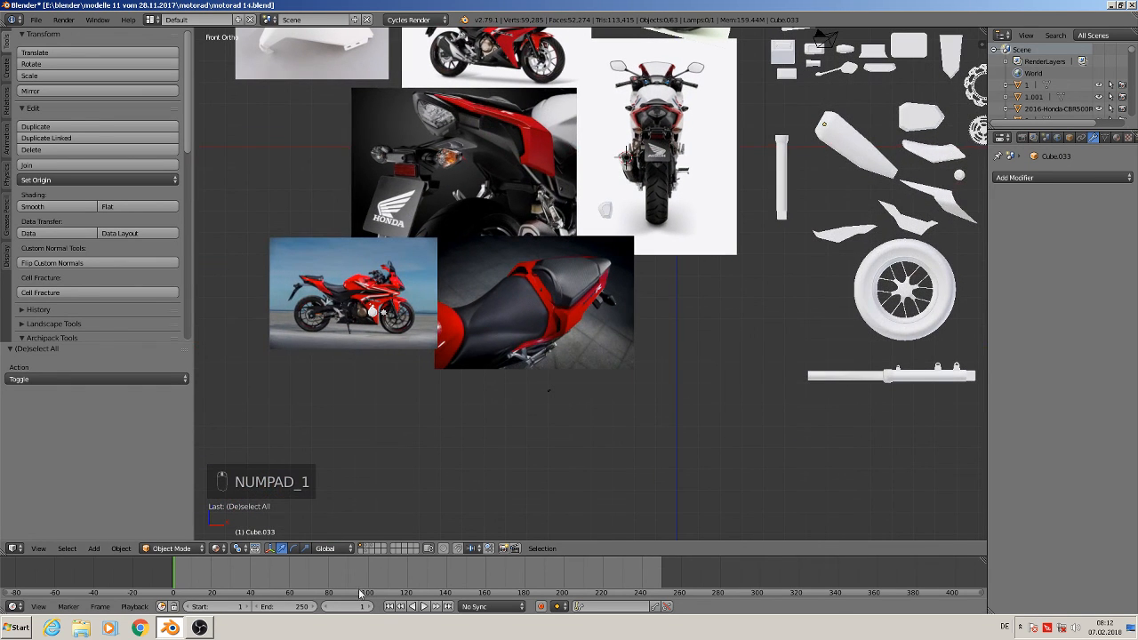
left_click(199, 627)
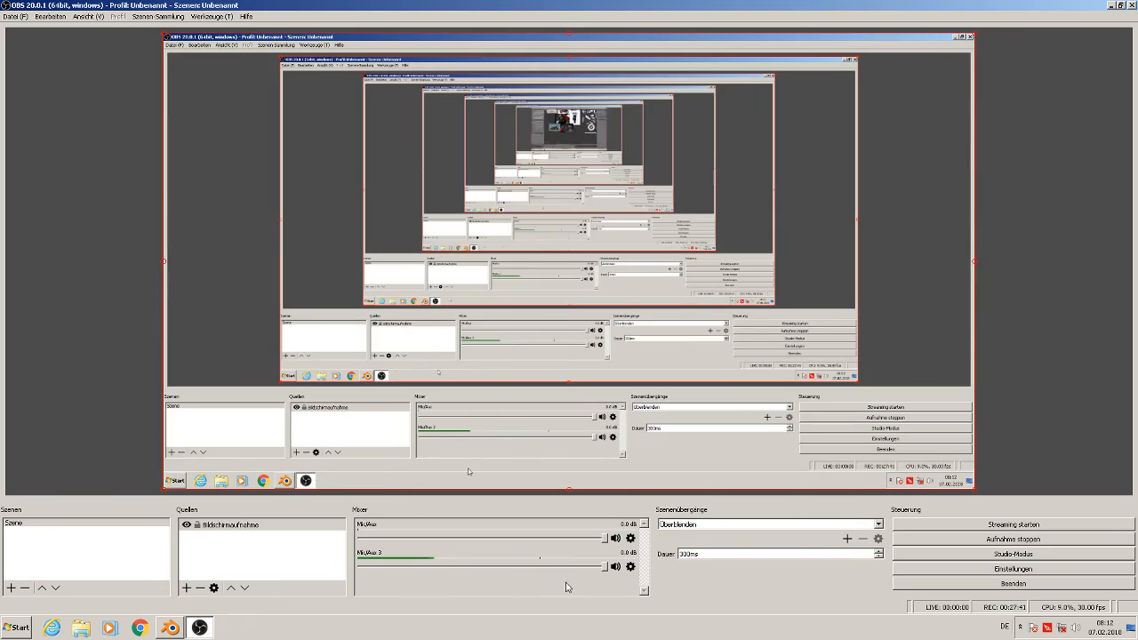